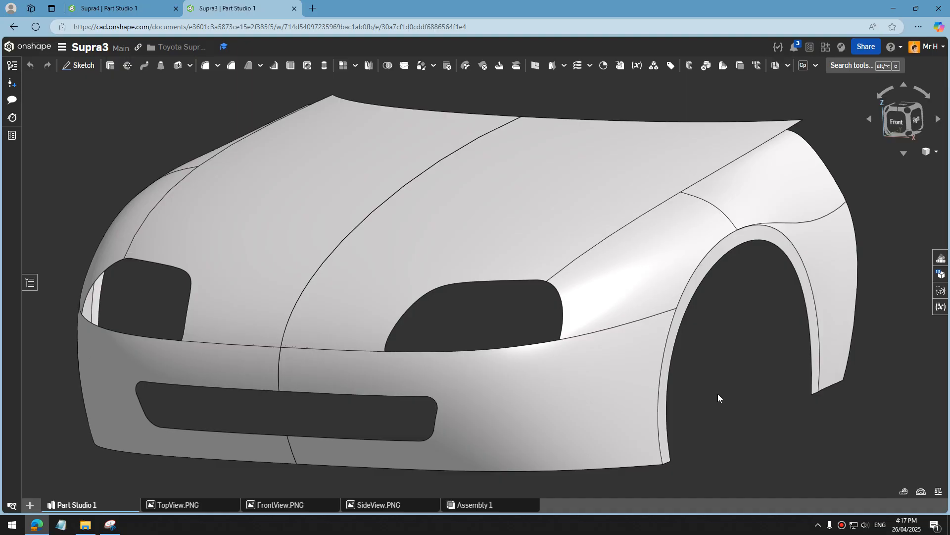
# Step: Switch to the Supra4 Part Studio containing the top, front and side reference images
pyautogui.click(146, 9)
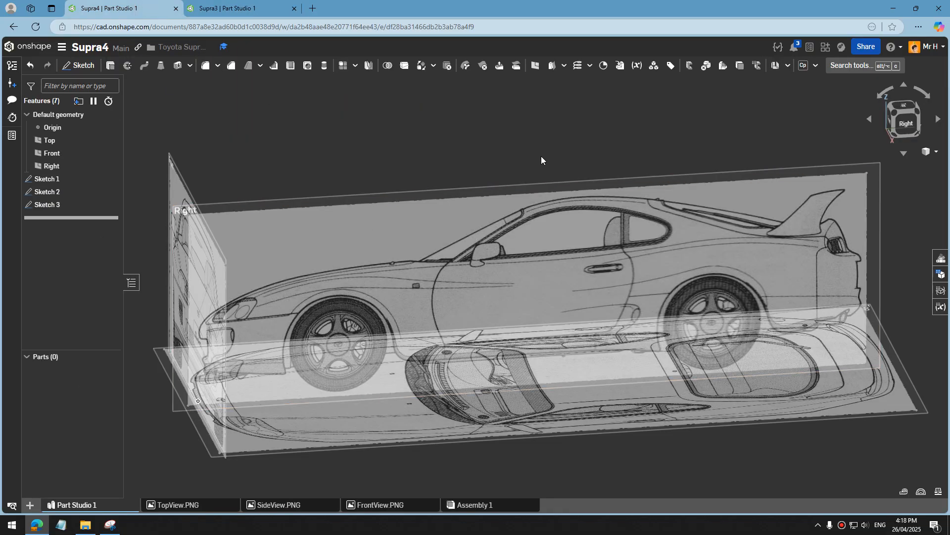
pyautogui.moveTo(754, 337)
pyautogui.mouseDown(button='right')
pyautogui.moveTo(777, 330)
pyautogui.moveTo(770, 340)
pyautogui.moveTo(771, 331)
pyautogui.mouseUp(button='right')
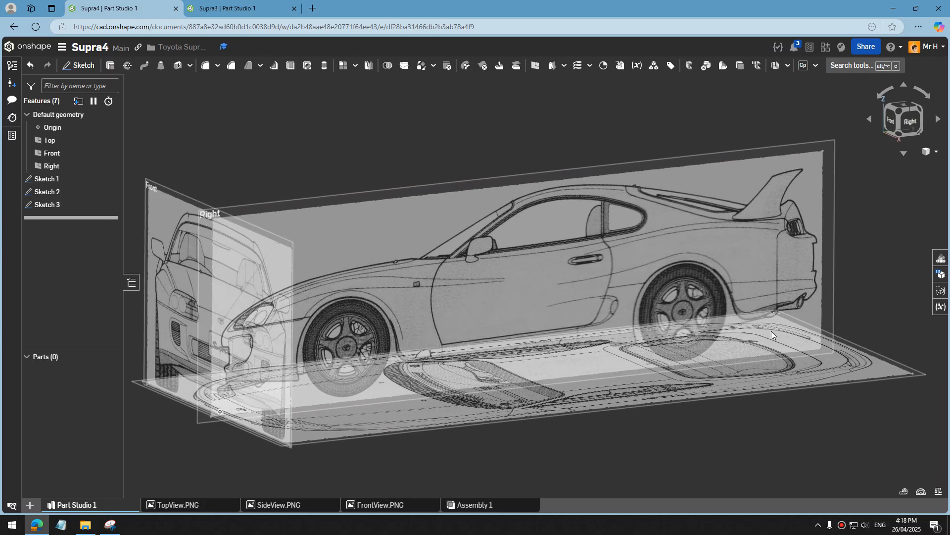
pyautogui.scroll(-1, 486, 146)
pyautogui.scroll(1, 486, 146)
# Step: Search other documents for the custom feature "control point curve" and close the custom features dialog without adding it
pyautogui.click(815, 65)
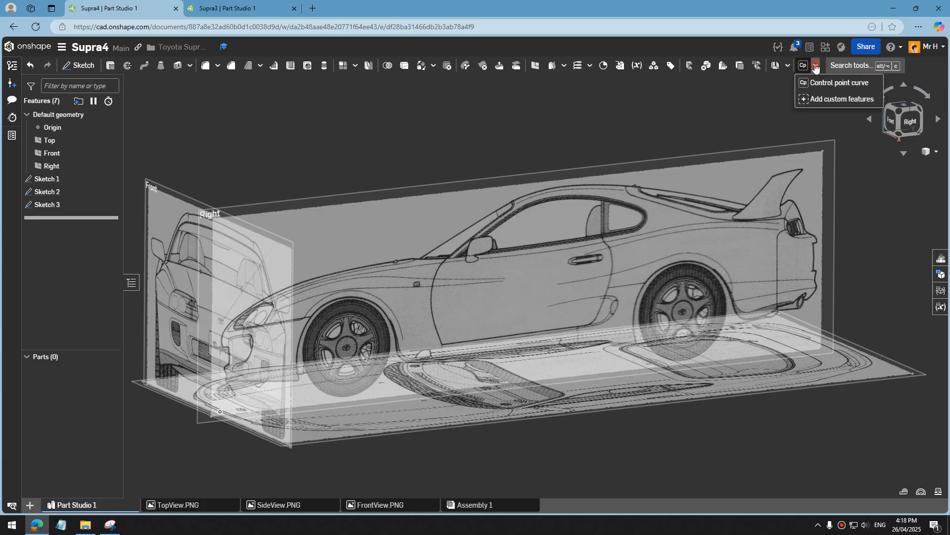
pyautogui.click(816, 66)
pyautogui.click(816, 67)
pyautogui.click(825, 95)
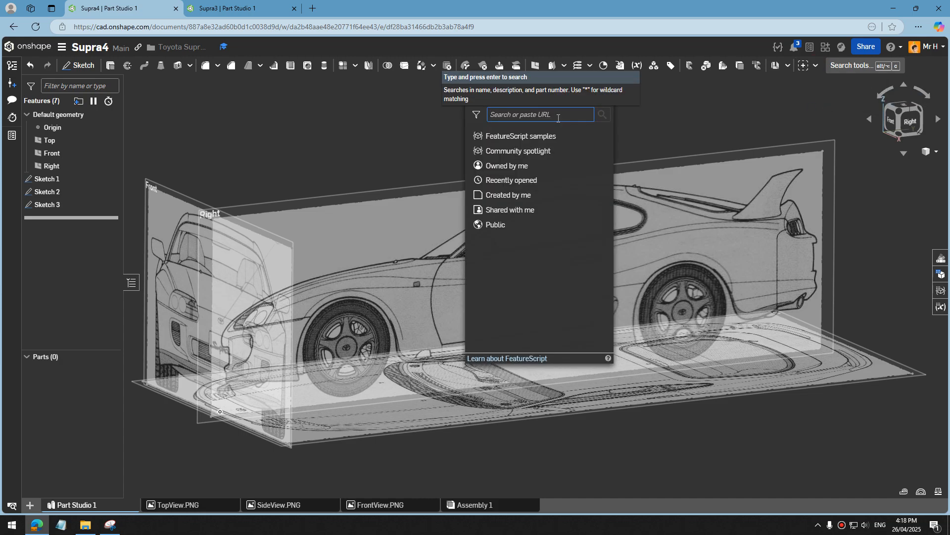
pyautogui.write('control point curve')
pyautogui.press('Return')
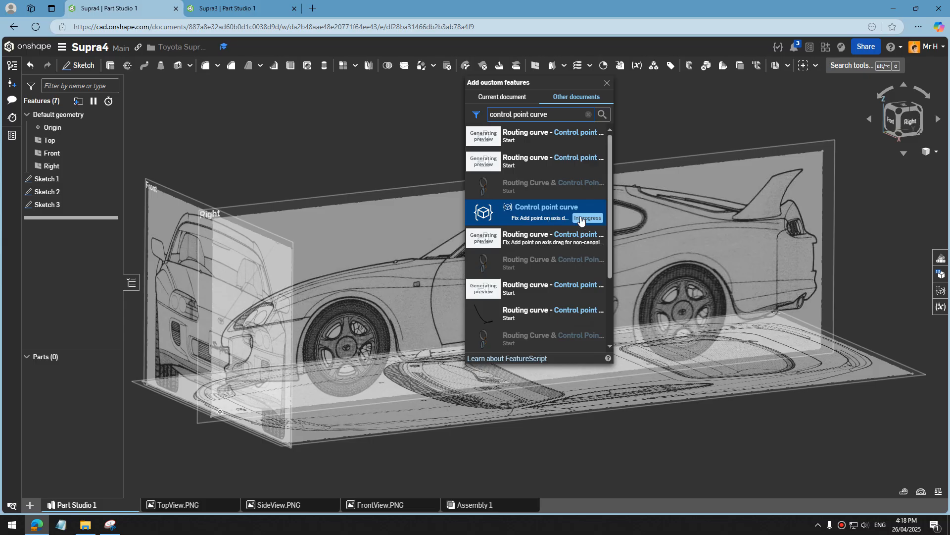
pyautogui.click(608, 84)
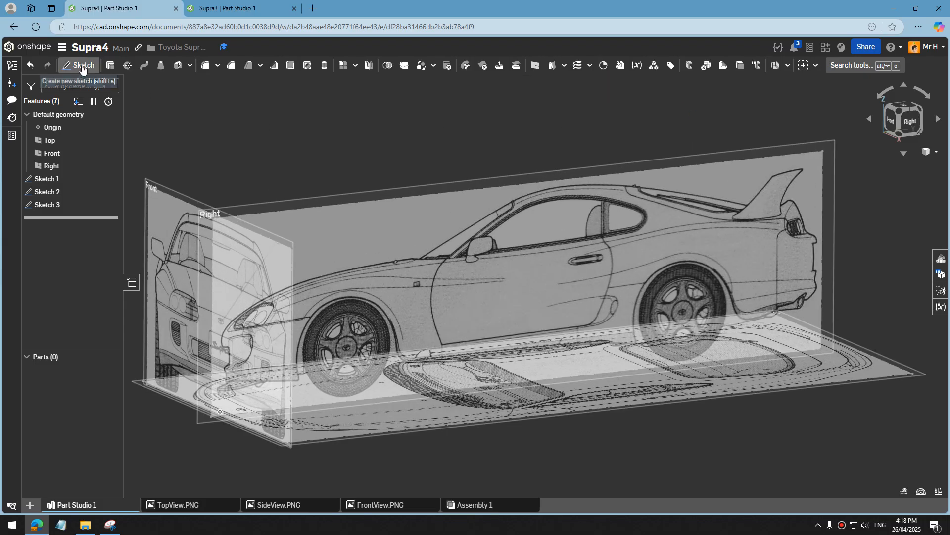
# Step: Start a new sketch on the Right plane, viewed normal to the side-view image
pyautogui.click(81, 66)
pyautogui.click(393, 257)
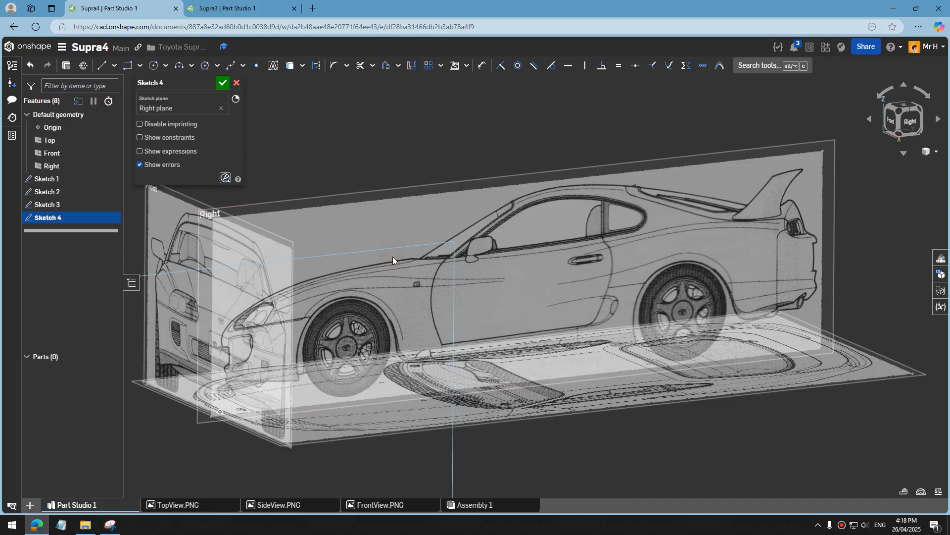
pyautogui.rightClick(420, 275)
pyautogui.click(458, 414)
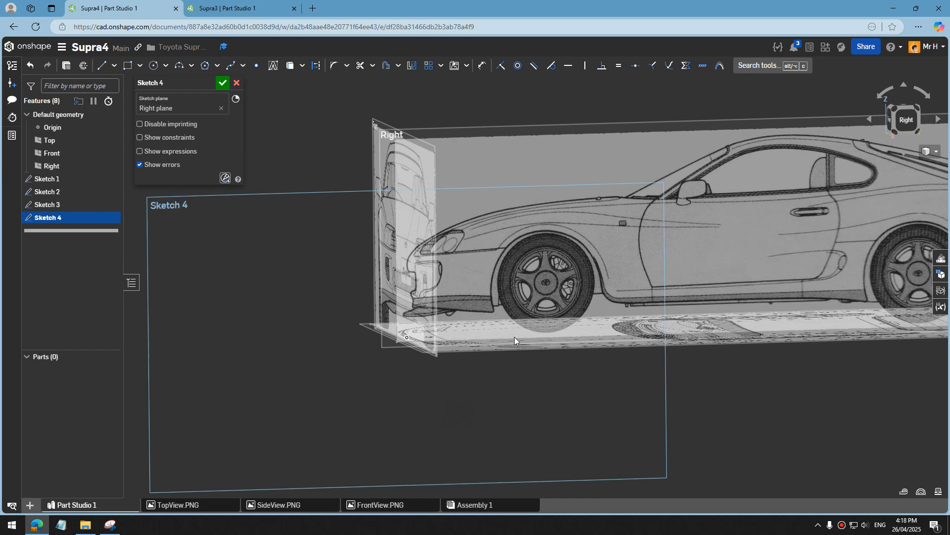
pyautogui.scroll(-5, 399, 284)
pyautogui.scroll(5, 623, 201)
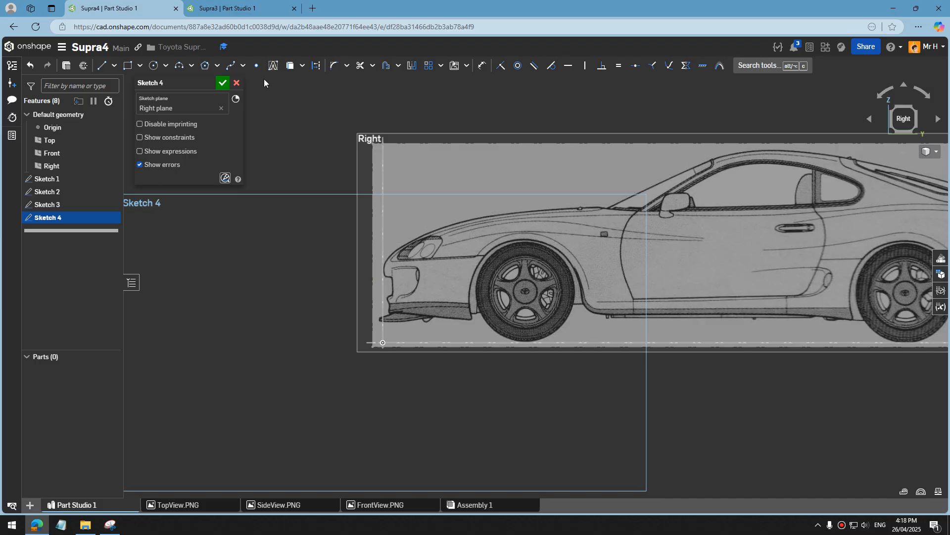
# Step: Draw a seven-point Bezier curve along the car's side profile, from the hood's rear edge around the nose to the lower front bumper
pyautogui.click(243, 67)
pyautogui.click(245, 99)
pyautogui.scroll(3, 506, 169)
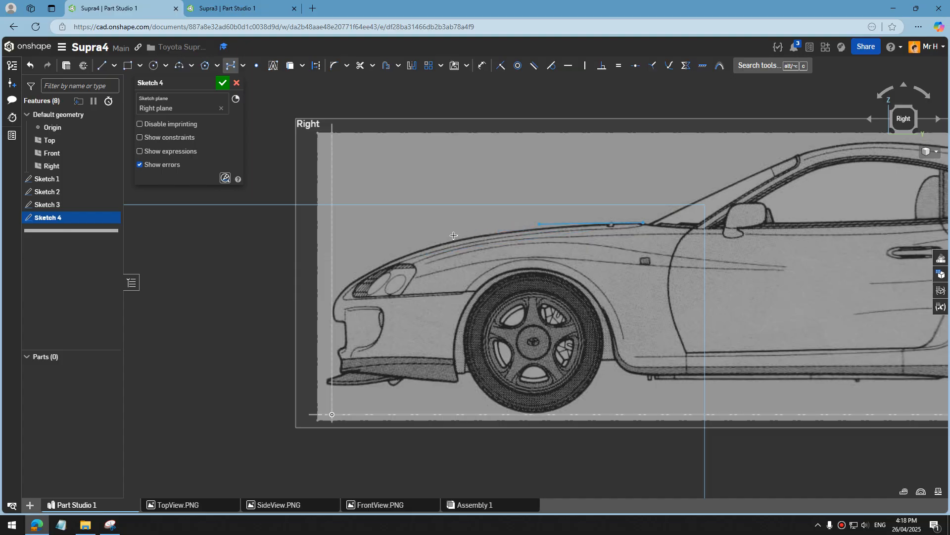
pyautogui.click(498, 229)
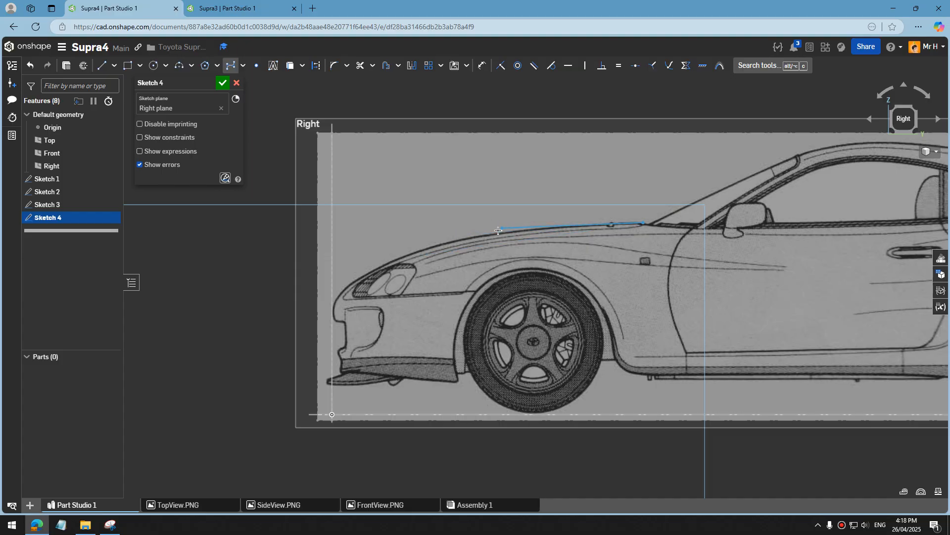
pyautogui.click(386, 259)
pyautogui.click(343, 288)
pyautogui.scroll(3, 343, 287)
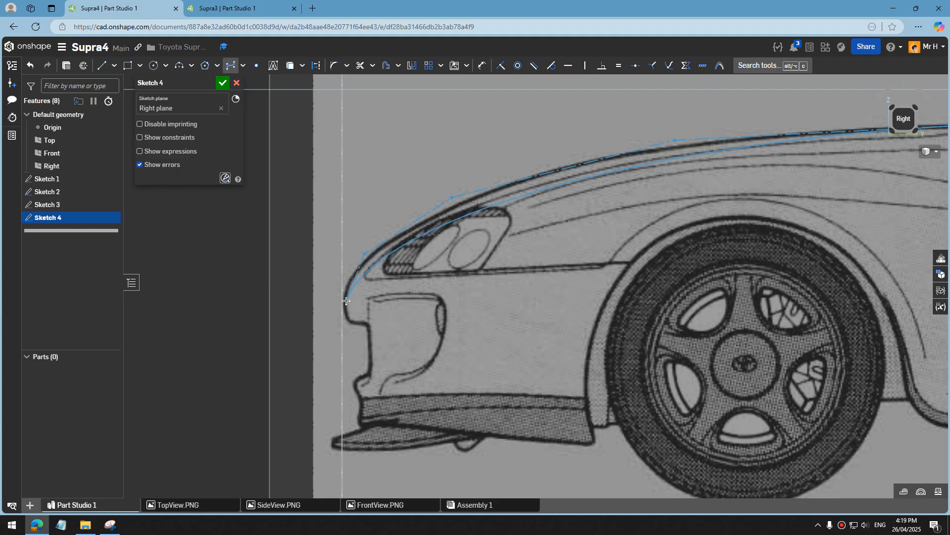
pyautogui.scroll(4, 347, 301)
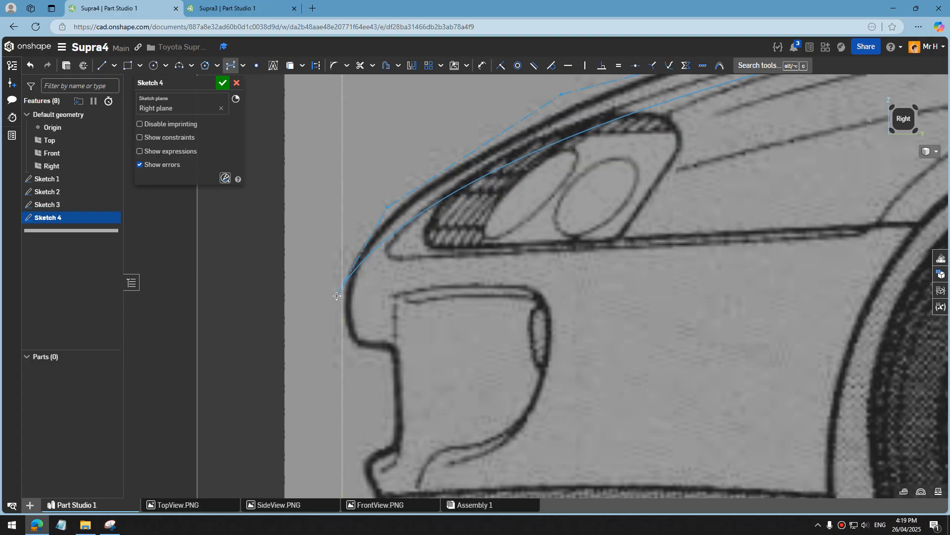
pyautogui.rightClick(337, 296)
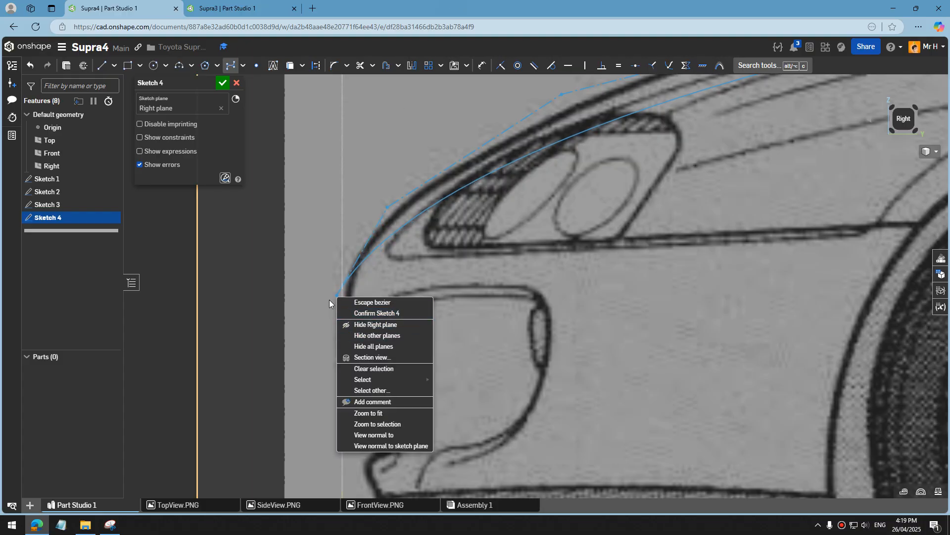
pyautogui.click(440, 113)
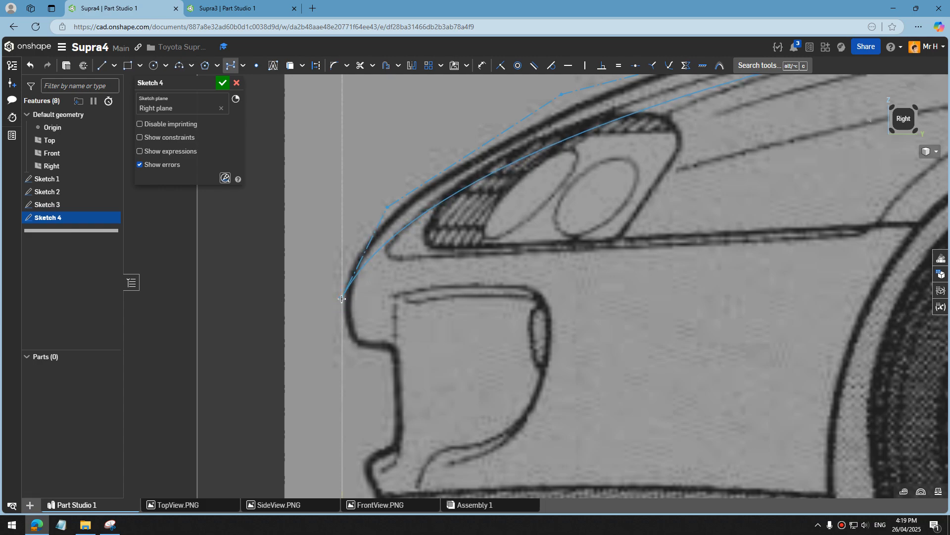
pyautogui.click(340, 300)
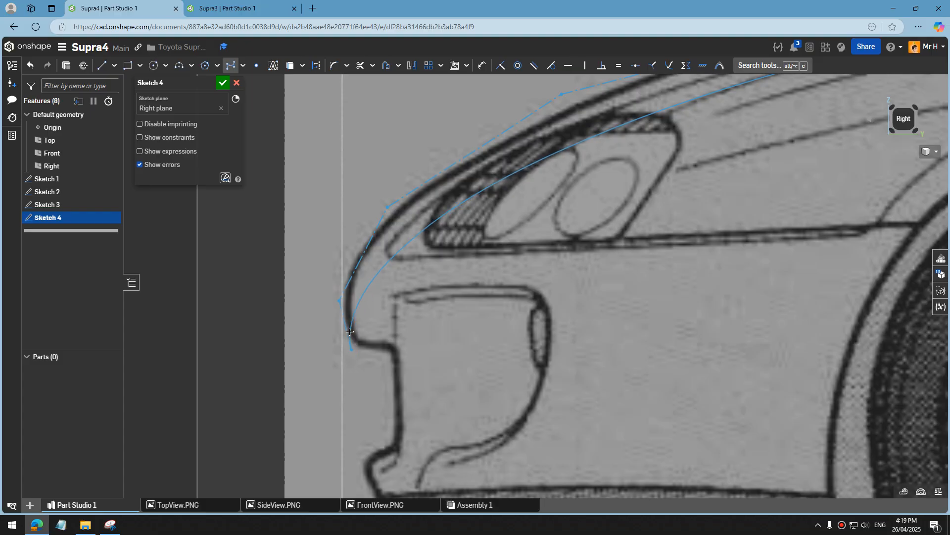
pyautogui.scroll(-4, 354, 353)
pyautogui.click(355, 364)
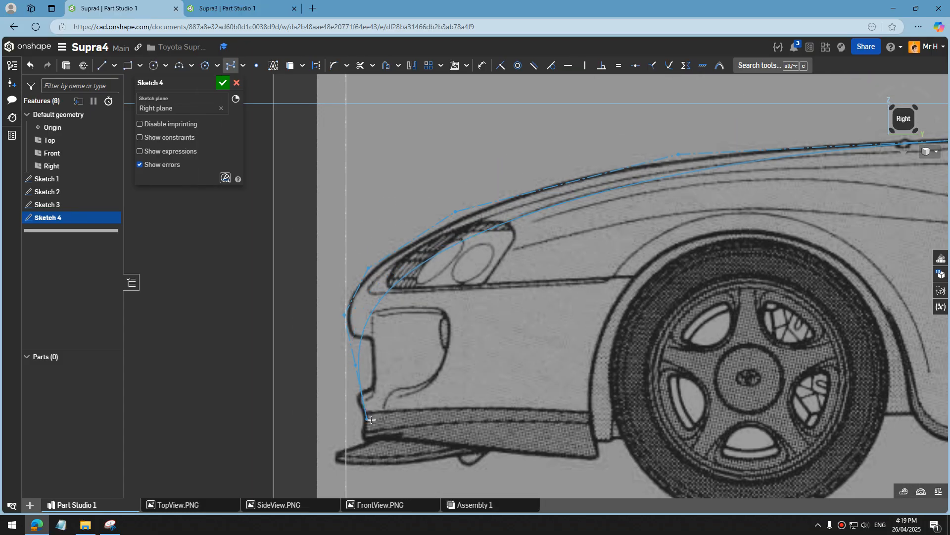
pyautogui.doubleClick(368, 421)
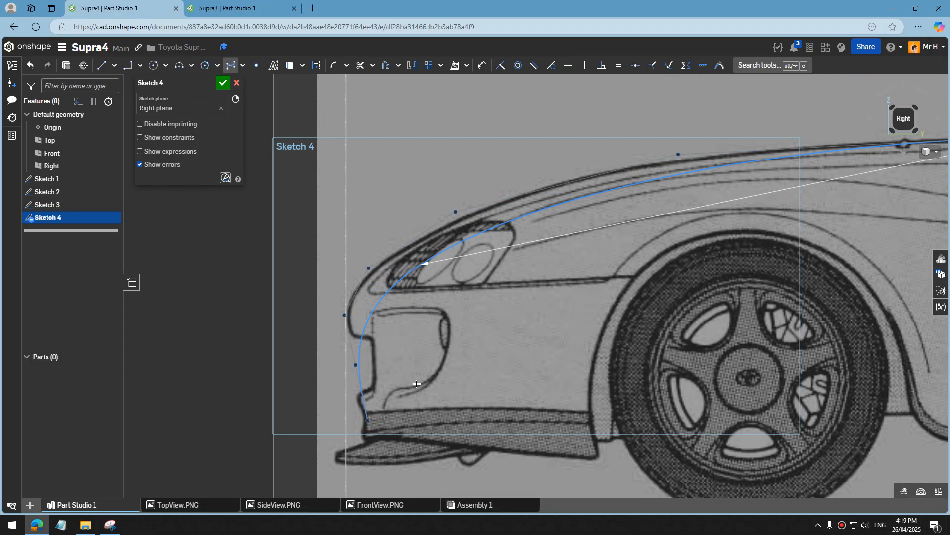
# Step: Move the curve's degree label below the headlight and pull the three control points around the nose outward
pyautogui.scroll(-3, 476, 305)
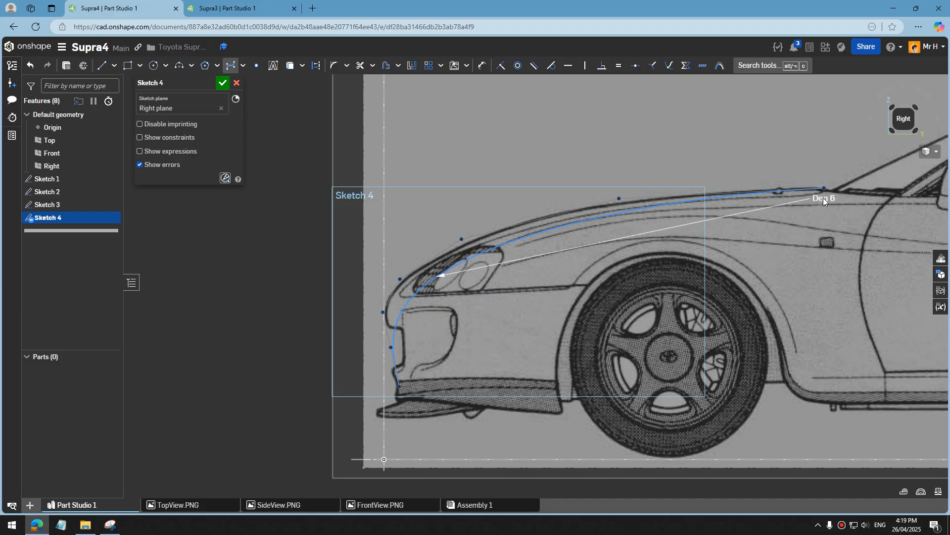
pyautogui.moveTo(824, 199); pyautogui.dragTo(535, 309)
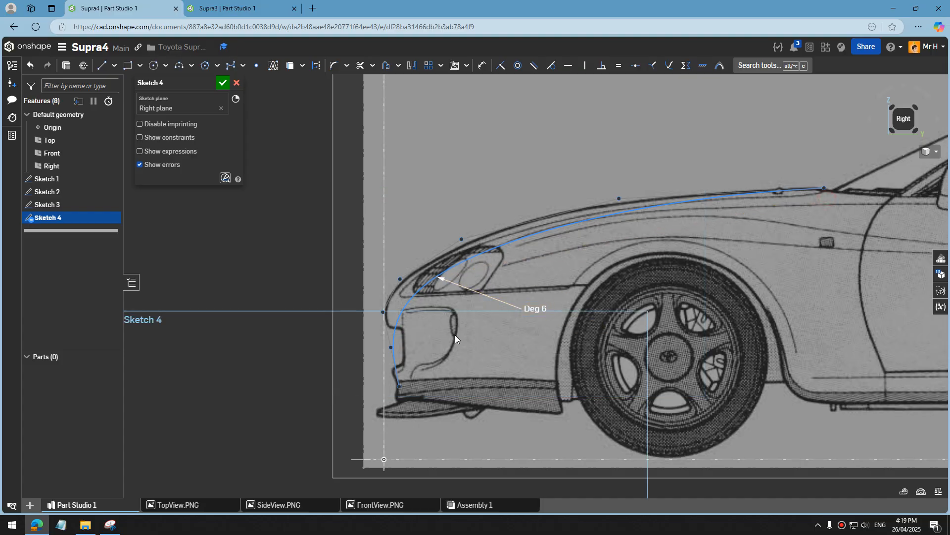
pyautogui.scroll(3, 455, 335)
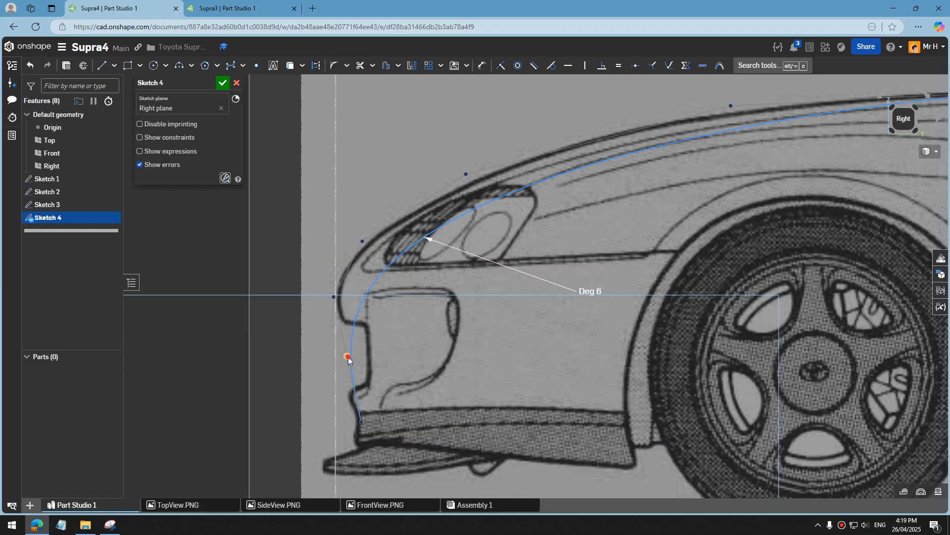
pyautogui.moveTo(348, 357); pyautogui.dragTo(329, 365)
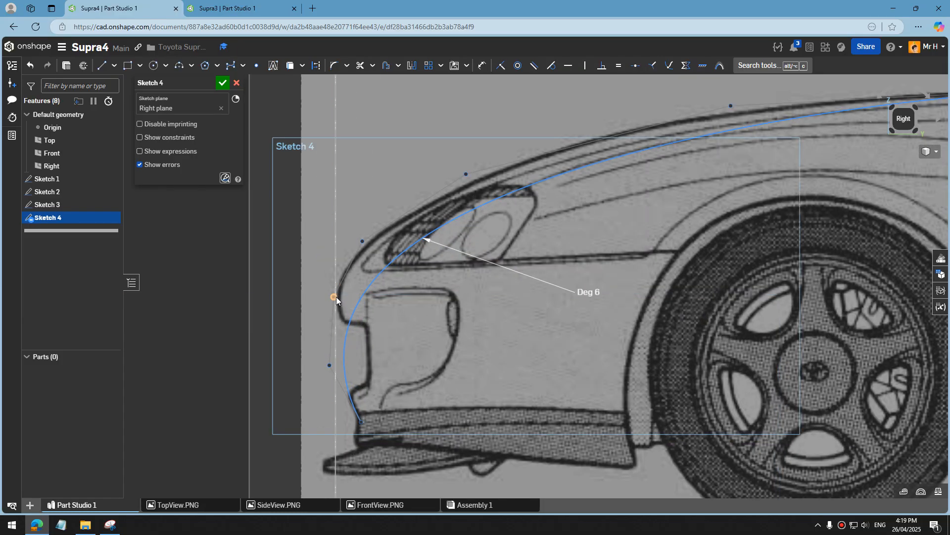
pyautogui.moveTo(336, 297); pyautogui.dragTo(318, 286)
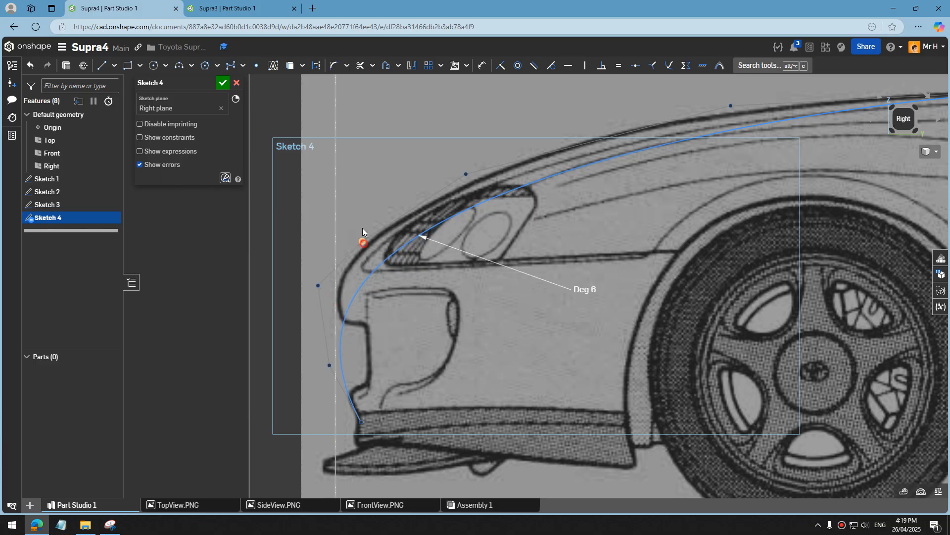
pyautogui.moveTo(363, 243); pyautogui.dragTo(346, 187)
# Step: Reposition the control points above the hood and headlight so the curve follows the hood outline
pyautogui.scroll(-3, 379, 188)
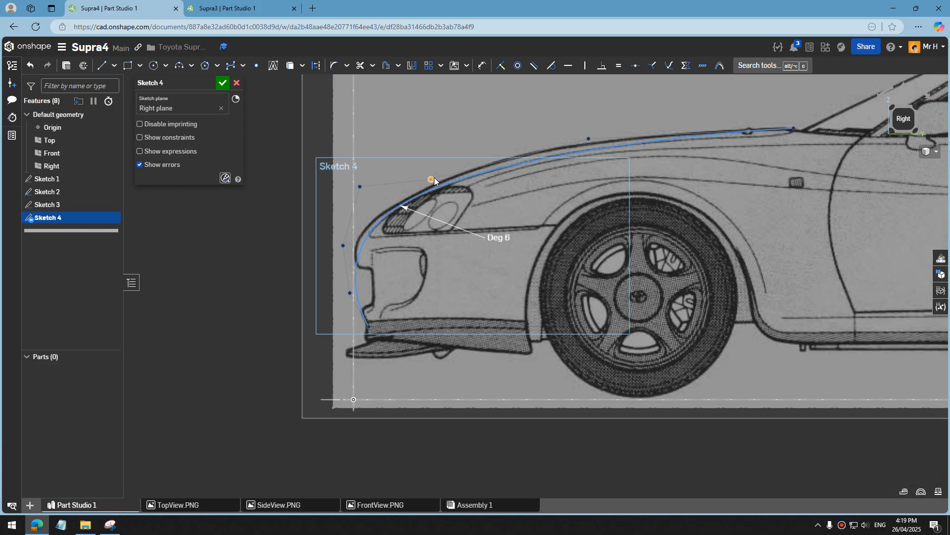
pyautogui.moveTo(435, 178); pyautogui.dragTo(433, 148)
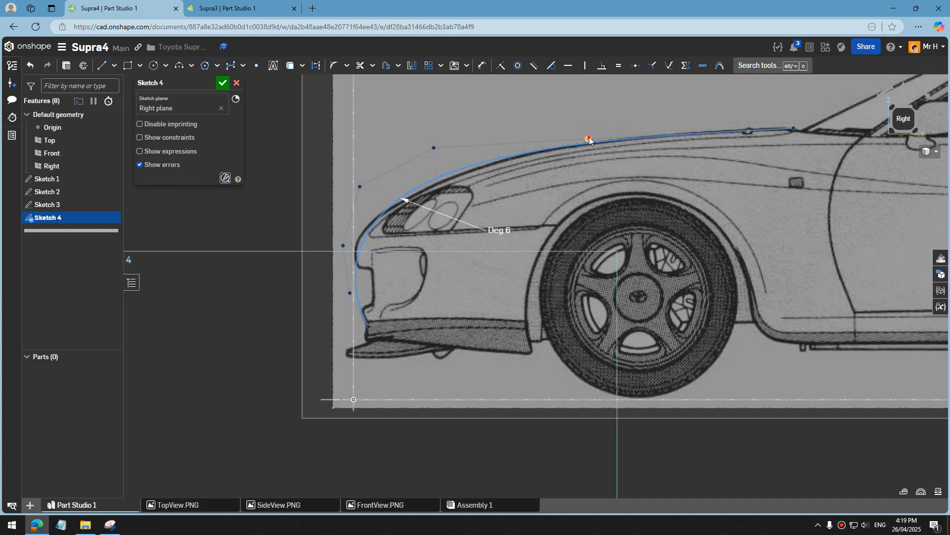
pyautogui.moveTo(589, 139); pyautogui.dragTo(613, 131)
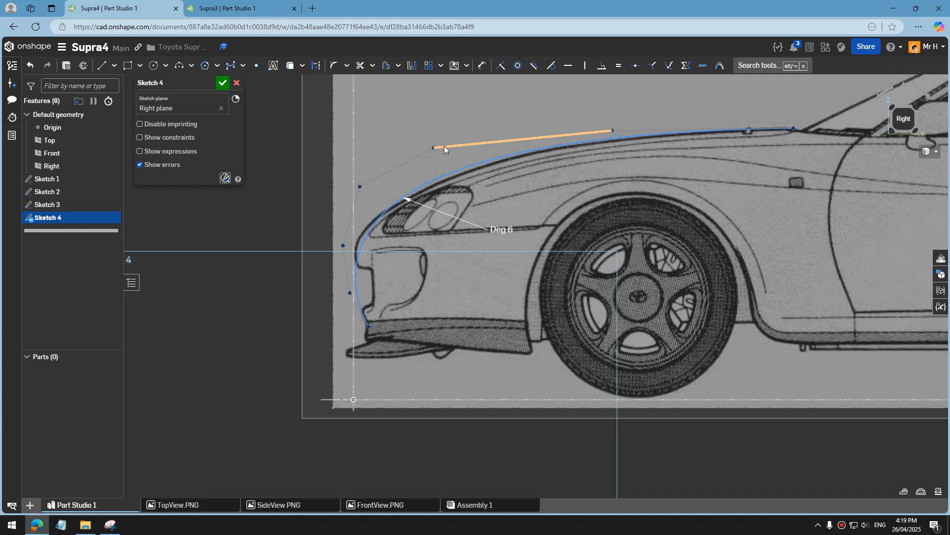
pyautogui.moveTo(434, 147); pyautogui.dragTo(435, 160)
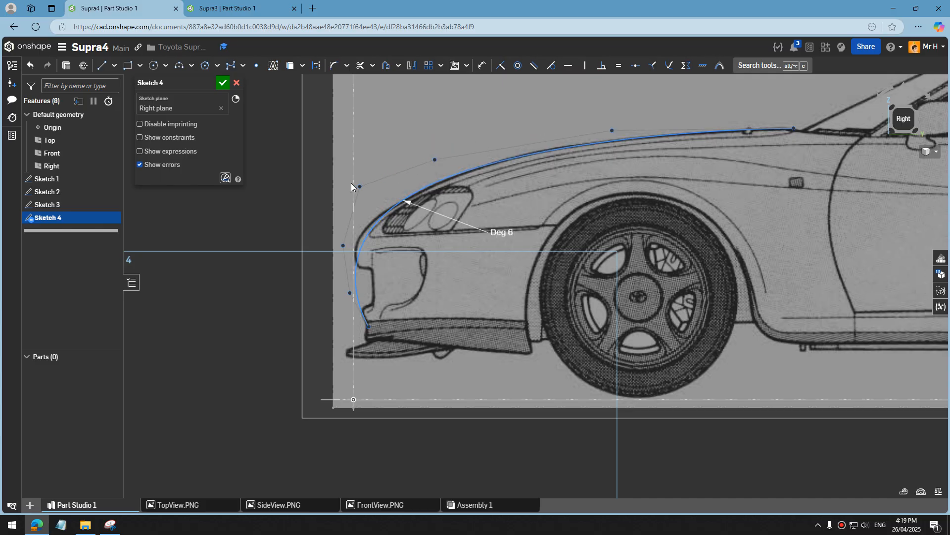
pyautogui.moveTo(363, 190)
pyautogui.mouseDown()
pyautogui.moveTo(352, 206)
pyautogui.moveTo(362, 206)
pyautogui.mouseUp()
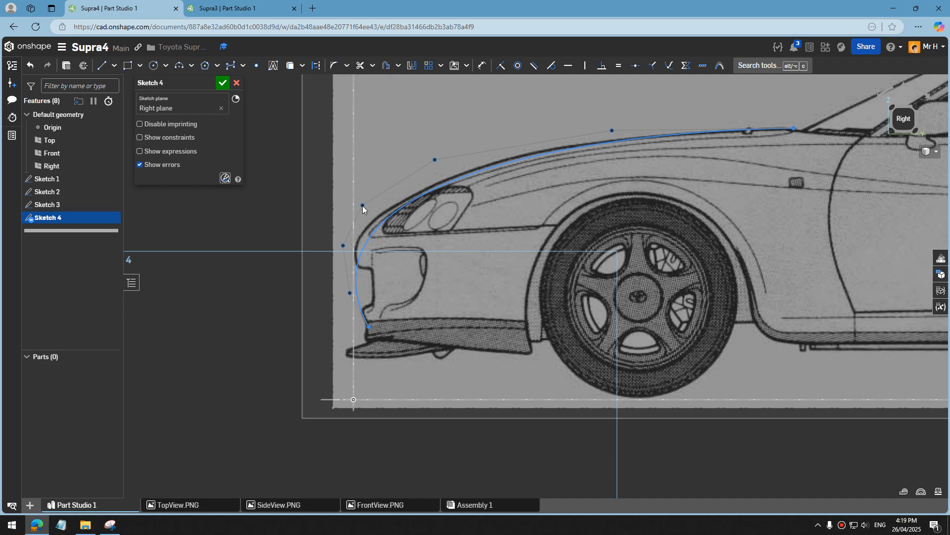
# Step: Raise the two control points in front of the bumper and shift the one above the nose to match the front outline
pyautogui.scroll(2, 362, 205)
pyautogui.scroll(1, 362, 207)
pyautogui.moveTo(331, 273); pyautogui.dragTo(333, 251)
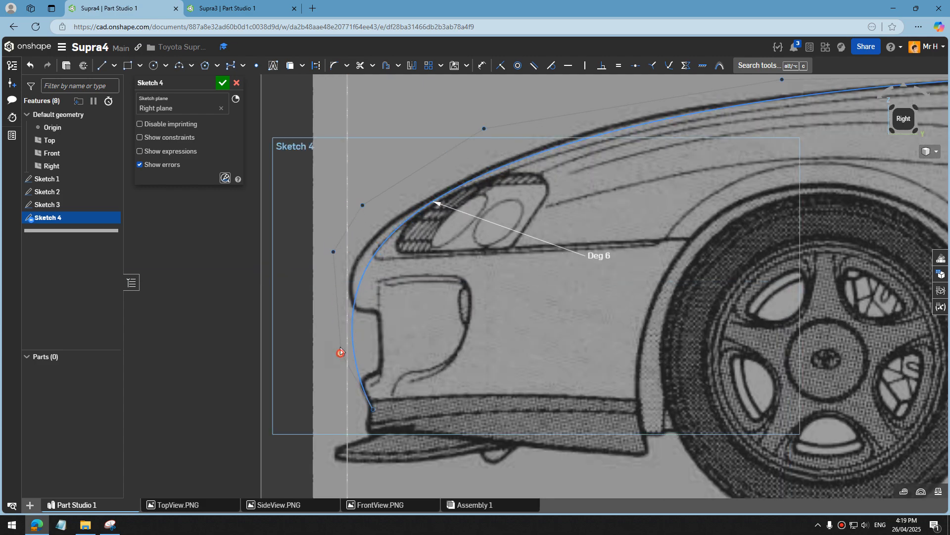
pyautogui.moveTo(341, 352); pyautogui.dragTo(337, 316)
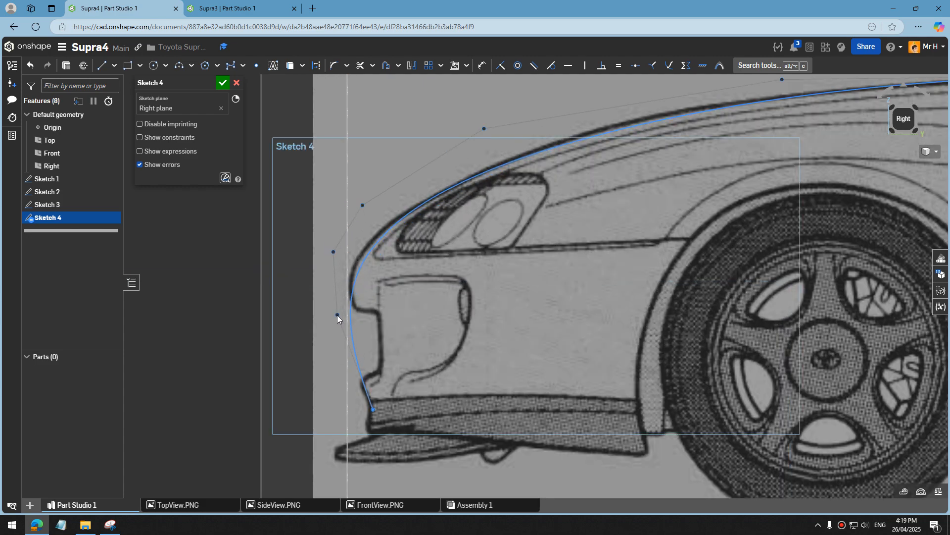
pyautogui.moveTo(362, 207)
pyautogui.mouseDown()
pyautogui.moveTo(350, 223)
pyautogui.moveTo(352, 214)
pyautogui.mouseUp()
# Step: Shift the rear hood control point slightly toward the nose and accept the side-profile sketch
pyautogui.scroll(-6, 513, 218)
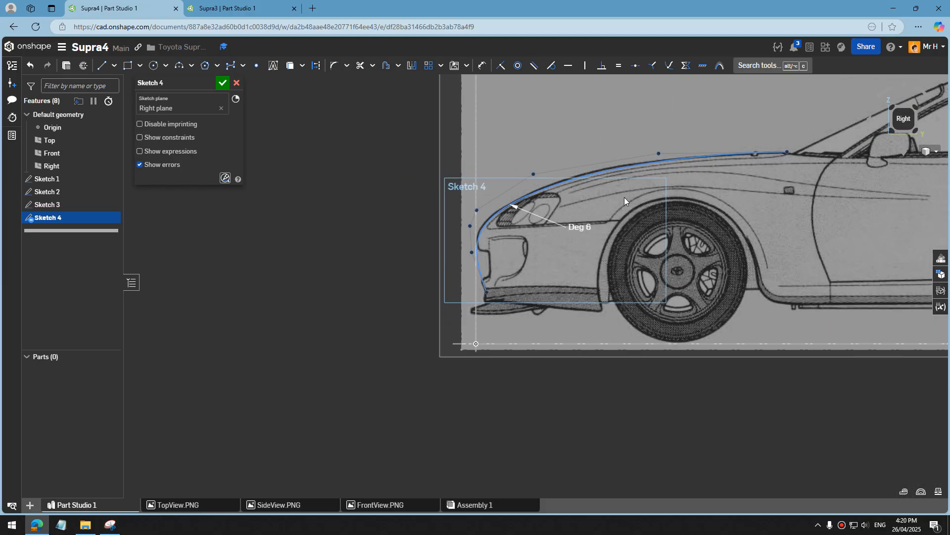
pyautogui.scroll(3, 658, 160)
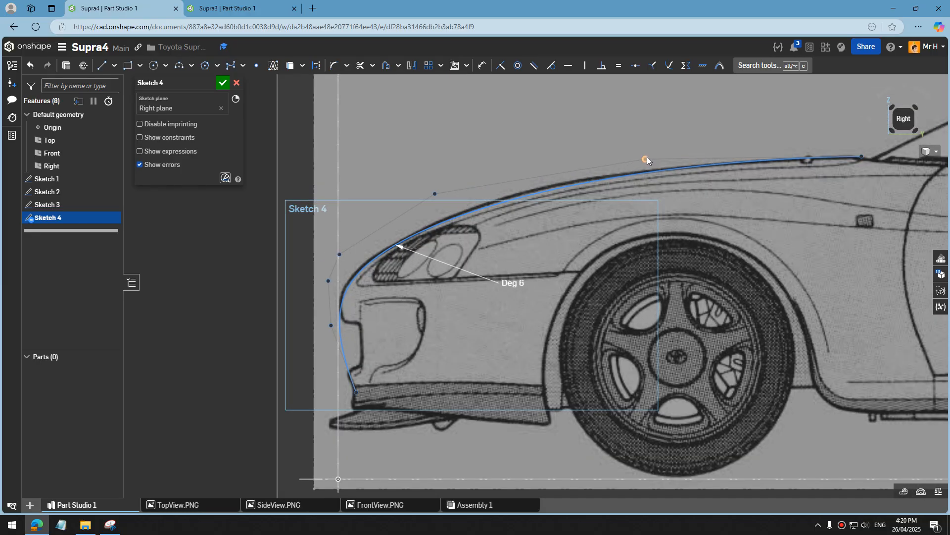
pyautogui.moveTo(646, 156); pyautogui.dragTo(619, 159)
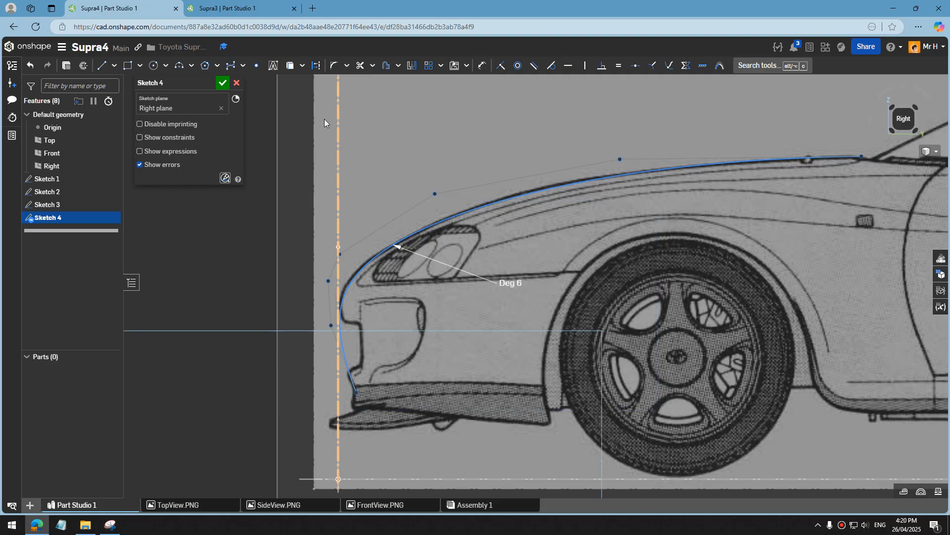
pyautogui.click(221, 83)
pyautogui.scroll(-3, 540, 268)
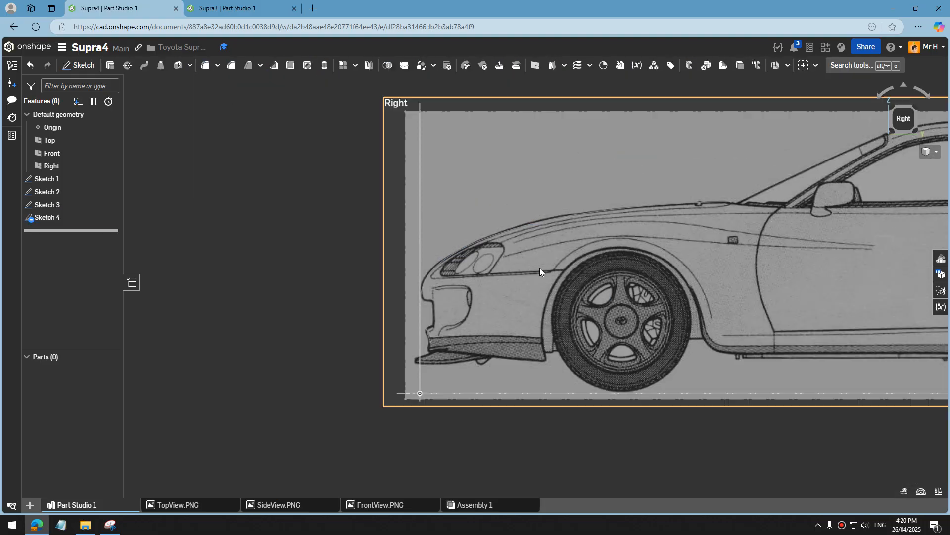
pyautogui.moveTo(548, 268); pyautogui.dragTo(553, 281, button='right')
pyautogui.scroll(3, 569, 218)
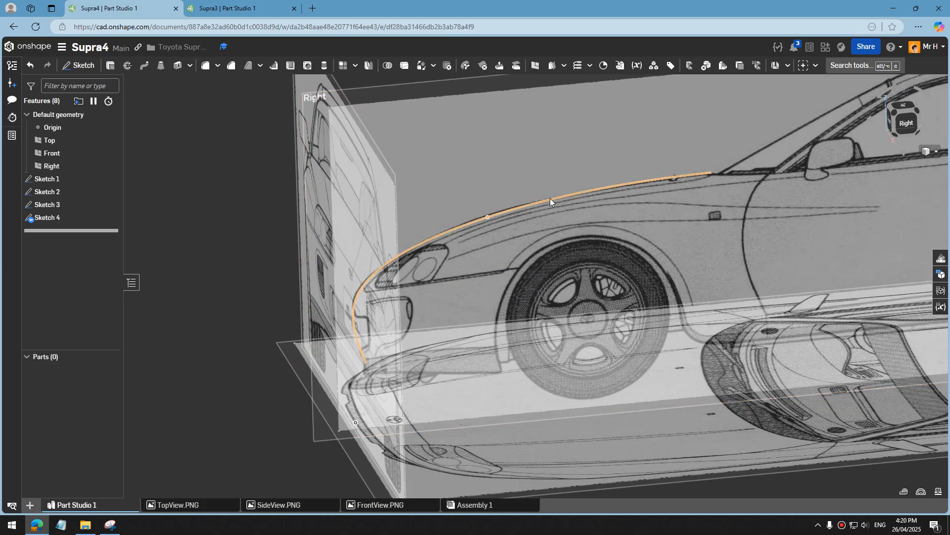
# Step: Set the appearance colour of the side-profile hood and nose sketch to red, FF0000
pyautogui.rightClick(533, 207)
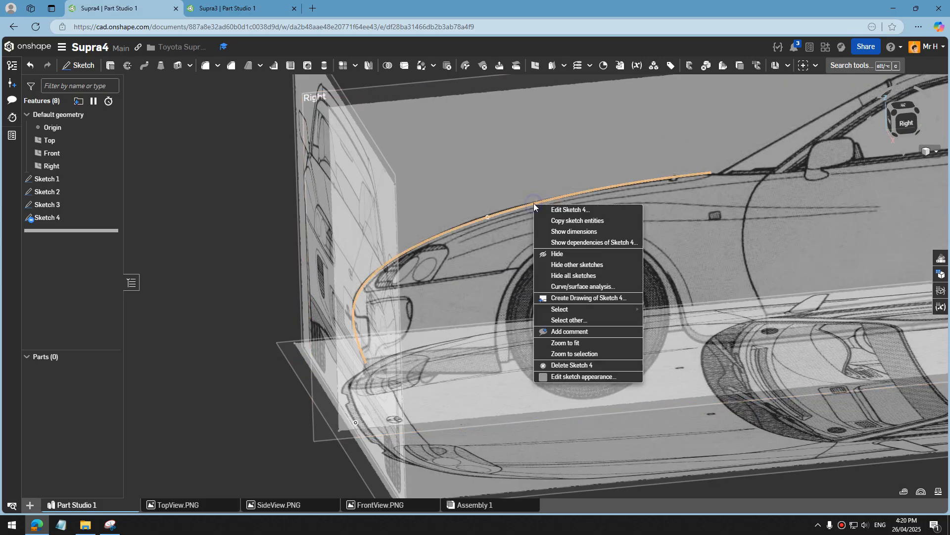
pyautogui.click(577, 377)
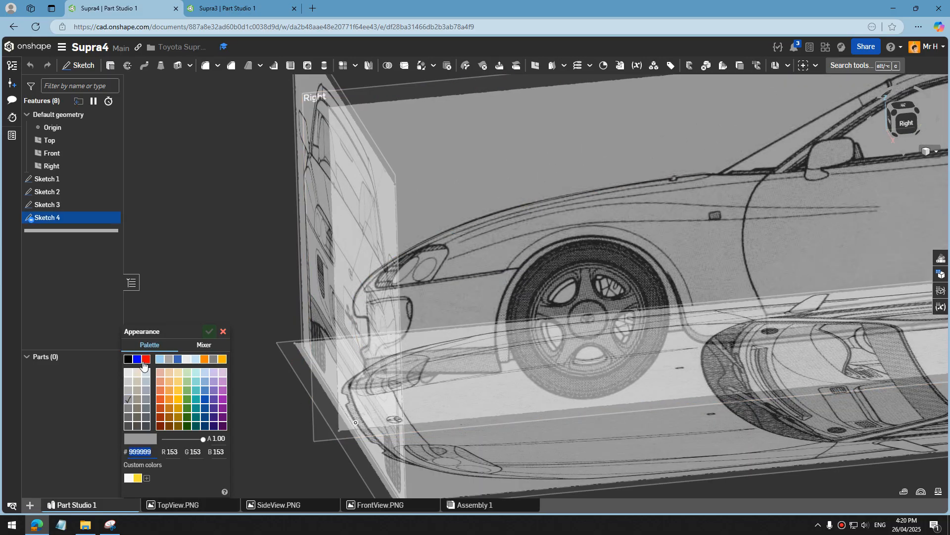
pyautogui.click(146, 359)
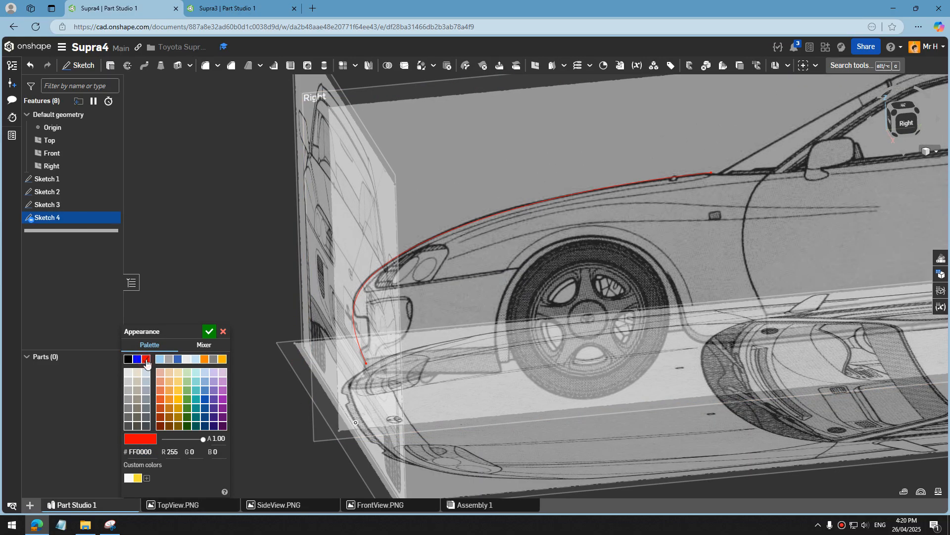
pyautogui.click(209, 331)
# Step: Start a Control point curve and set its curve reference to the lower end of the red nose profile
pyautogui.scroll(-2, 250, 304)
pyautogui.moveTo(526, 289); pyautogui.dragTo(441, 339, button='right')
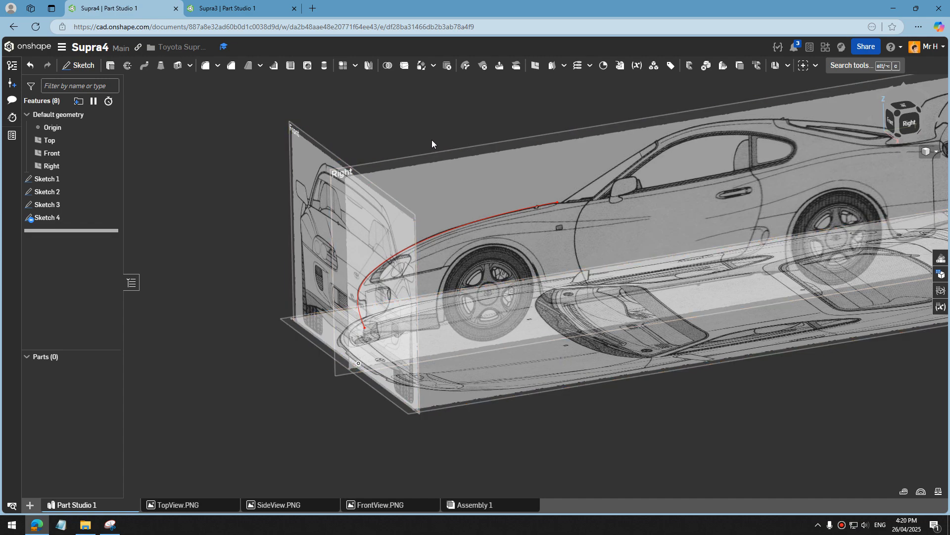
pyautogui.moveTo(454, 185); pyautogui.dragTo(401, 154, button='right')
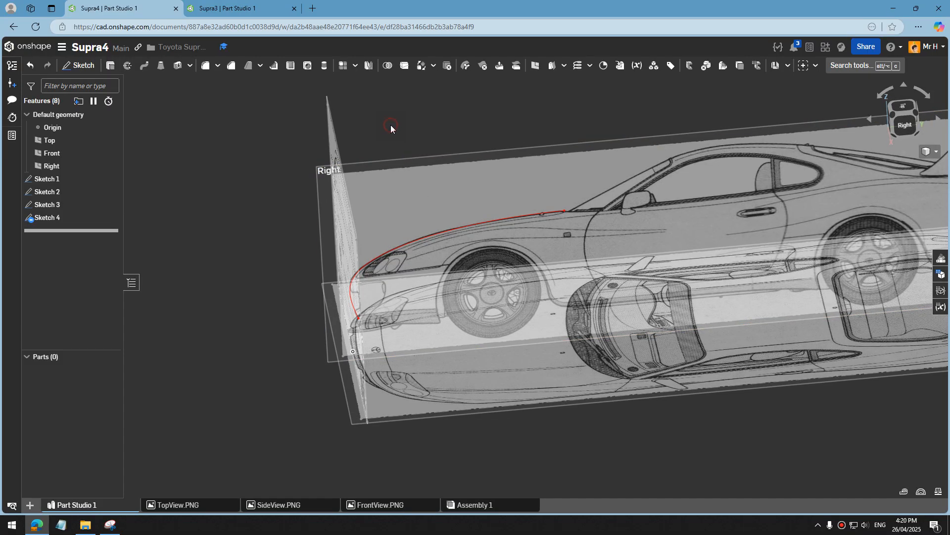
pyautogui.click(814, 67)
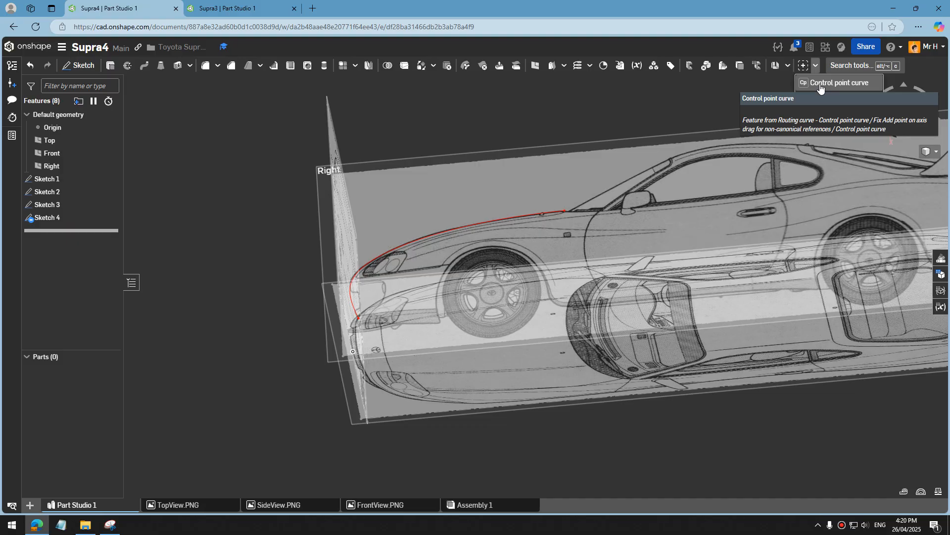
pyautogui.click(821, 85)
pyautogui.scroll(-3, 440, 362)
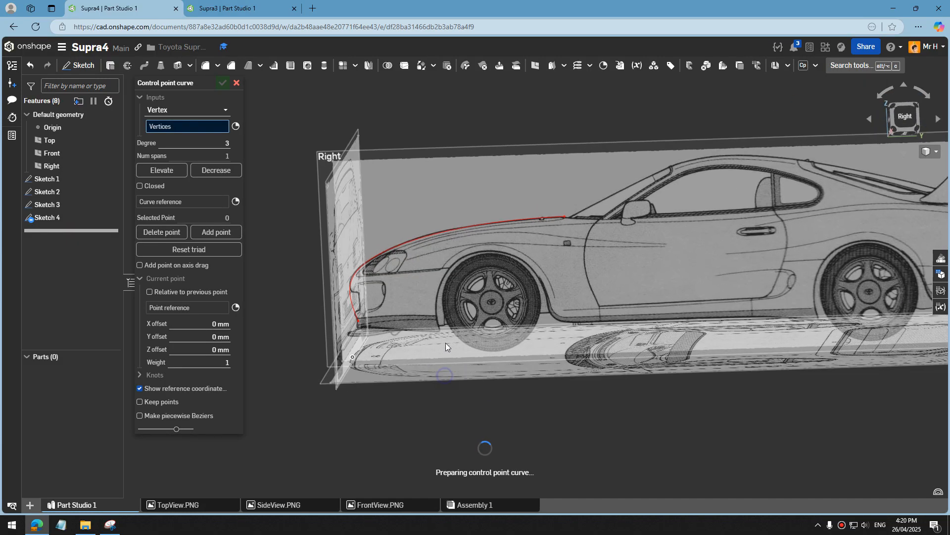
pyautogui.moveTo(445, 343); pyautogui.dragTo(341, 367, button='right')
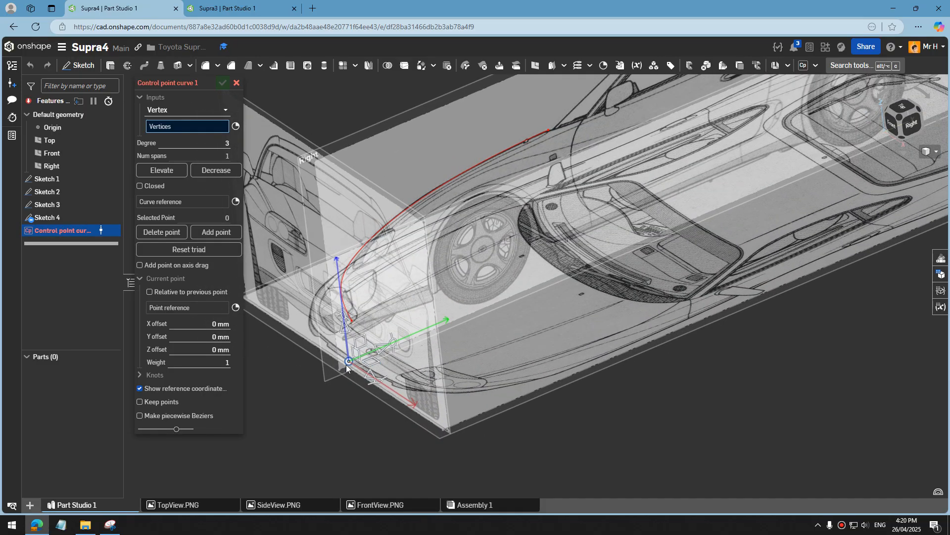
pyautogui.scroll(2, 346, 367)
pyautogui.moveTo(496, 335)
pyautogui.mouseDown(button='right')
pyautogui.moveTo(468, 337)
pyautogui.moveTo(488, 336)
pyautogui.mouseUp(button='right')
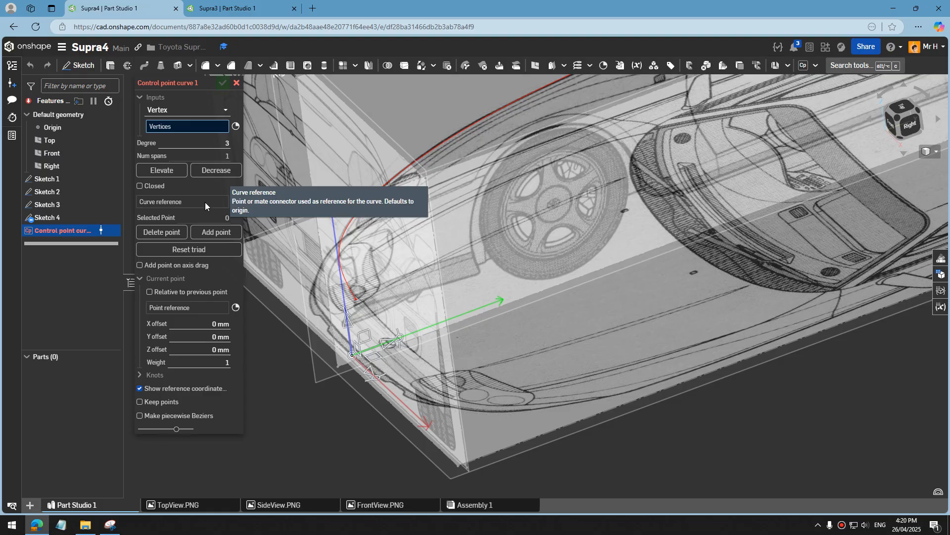
pyautogui.scroll(3, 356, 369)
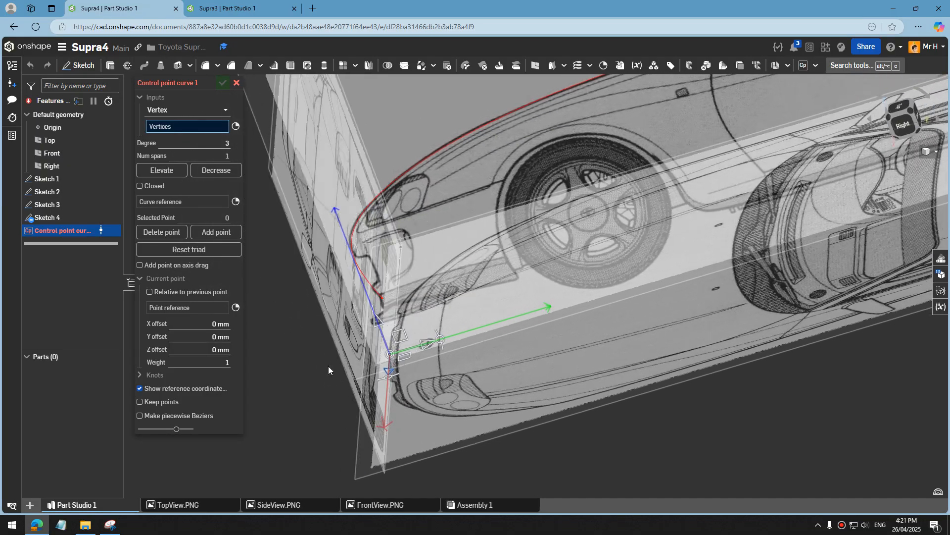
pyautogui.moveTo(349, 367); pyautogui.dragTo(332, 373, button='right')
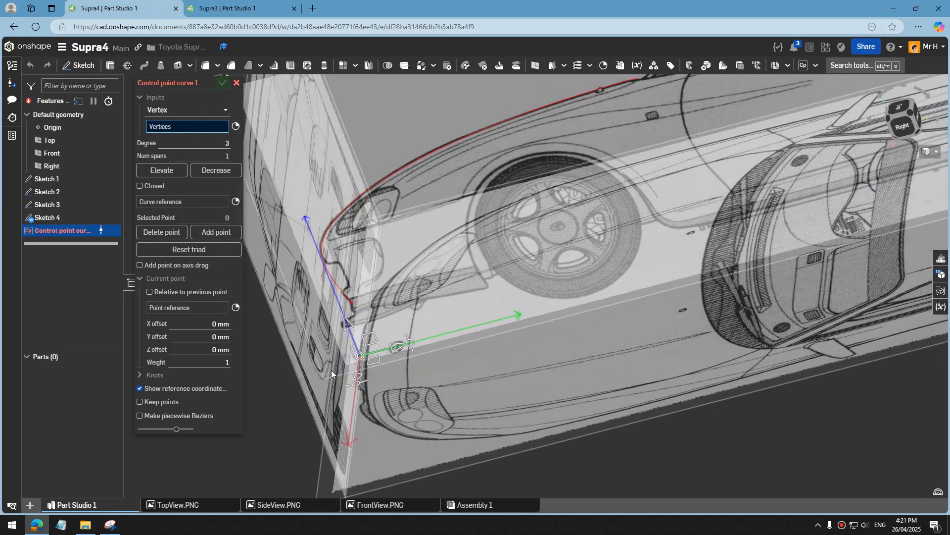
pyautogui.click(234, 201)
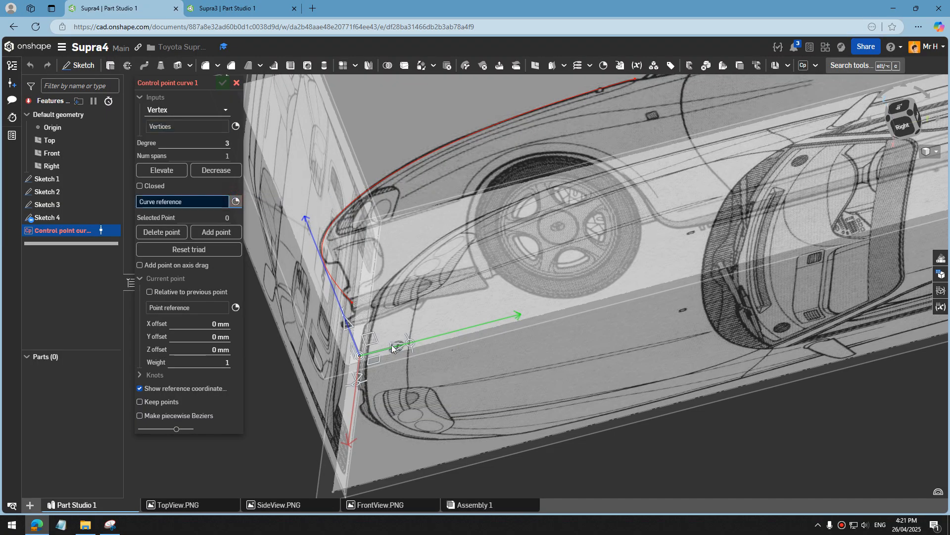
pyautogui.scroll(5, 357, 309)
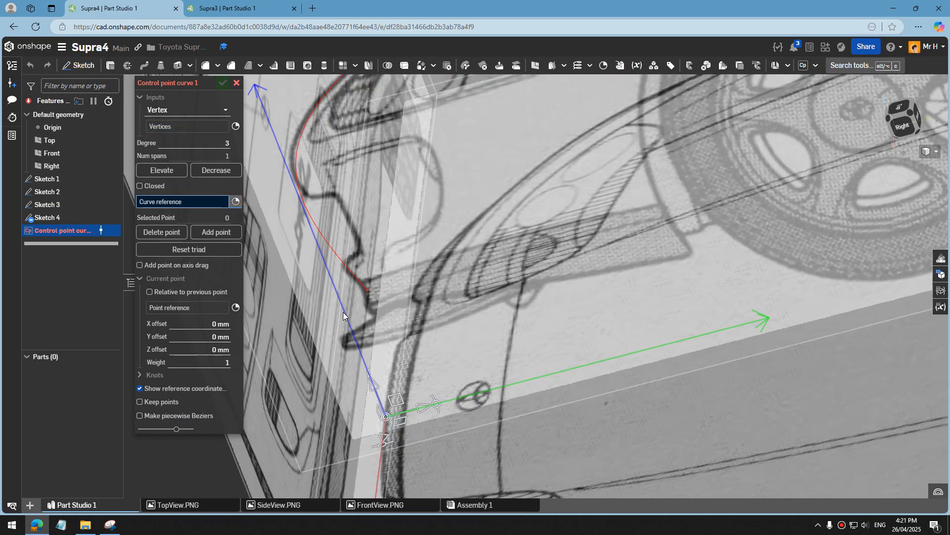
pyautogui.click(369, 293)
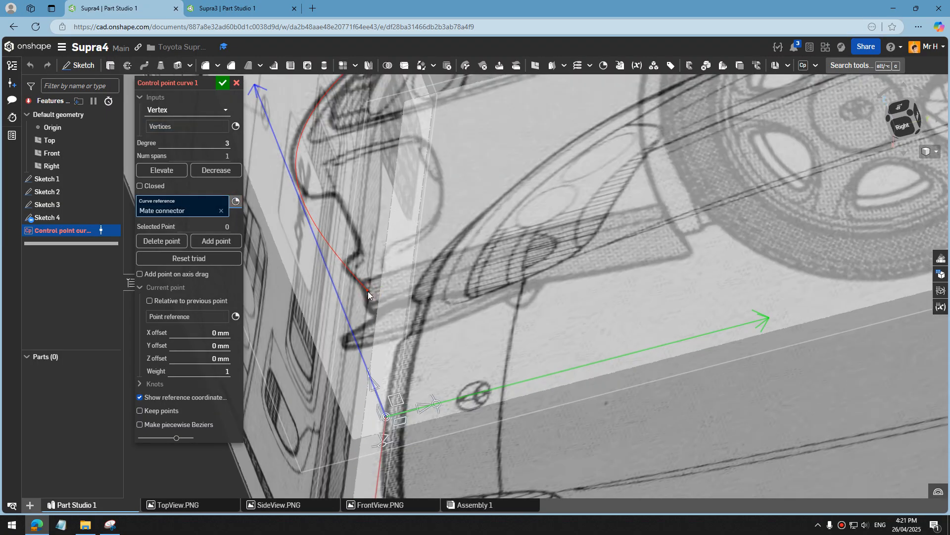
# Step: Add a control point to the curve and move it sideways to an X offset of about 25.5 mm
pyautogui.moveTo(405, 328); pyautogui.dragTo(418, 299, button='right')
pyautogui.scroll(-2, 417, 299)
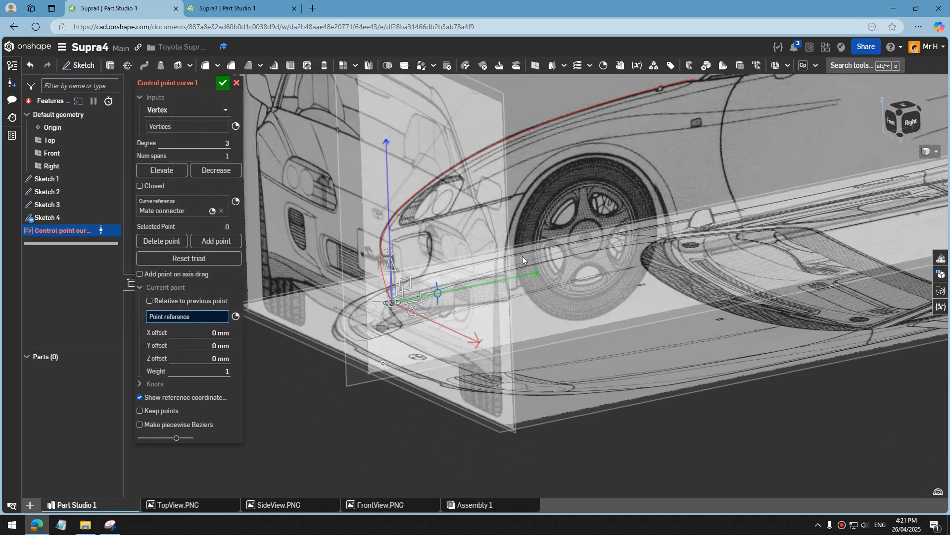
pyautogui.scroll(-2, 598, 203)
pyautogui.scroll(-2, 684, 131)
pyautogui.scroll(3, 561, 284)
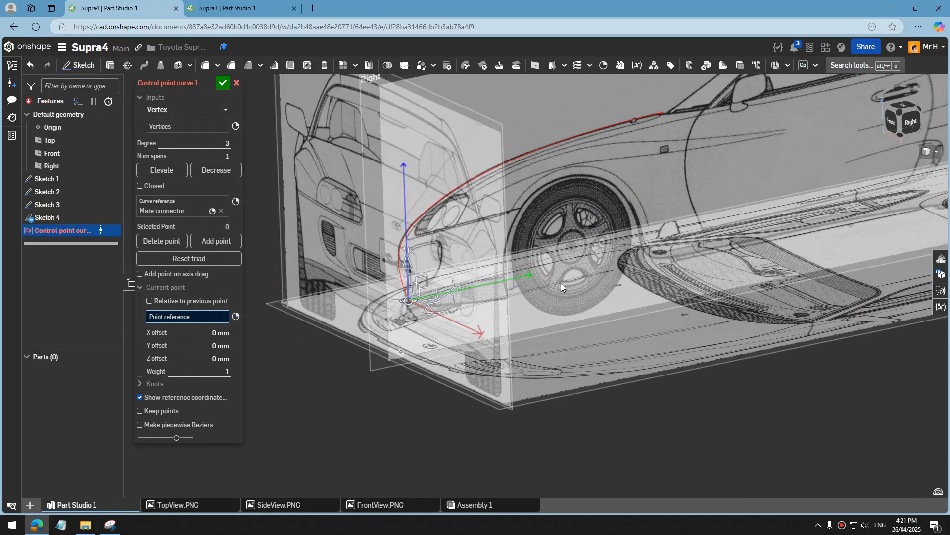
pyautogui.scroll(3, 594, 272)
pyautogui.scroll(2, 550, 297)
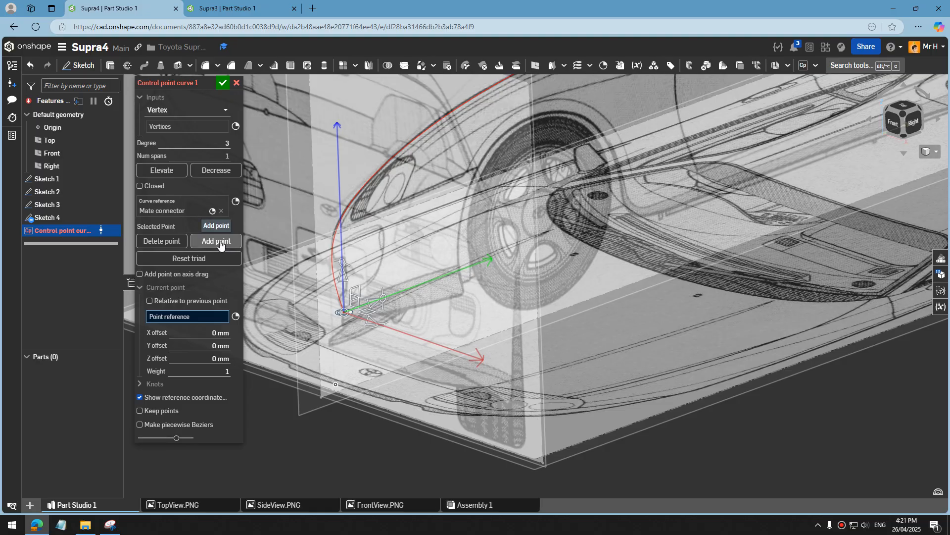
pyautogui.click(221, 242)
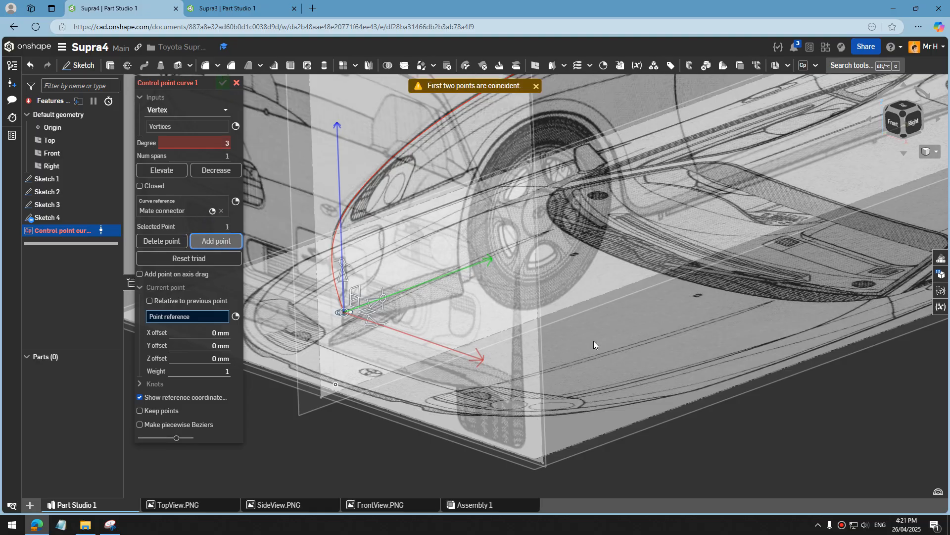
pyautogui.moveTo(571, 313); pyautogui.dragTo(437, 326, button='right')
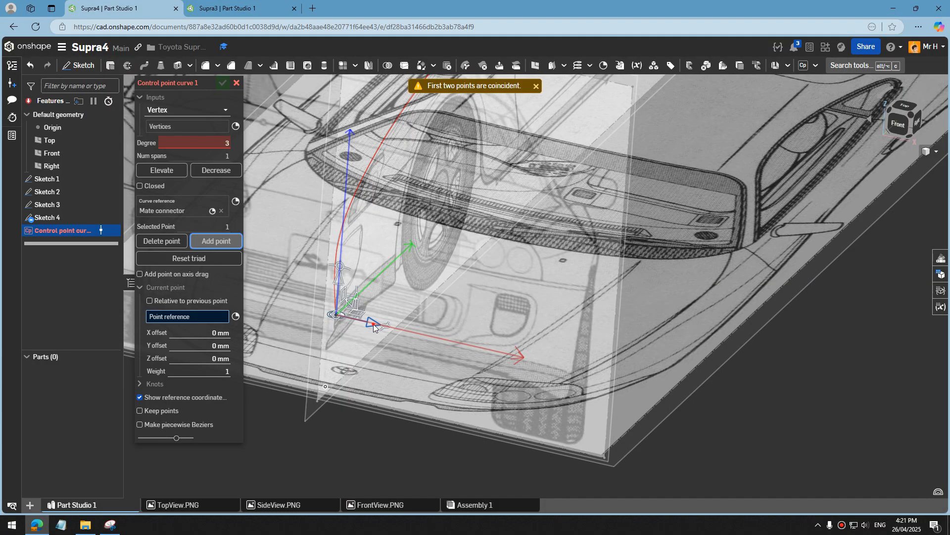
pyautogui.moveTo(373, 324); pyautogui.dragTo(440, 338)
pyautogui.moveTo(481, 305); pyautogui.dragTo(418, 348, button='right')
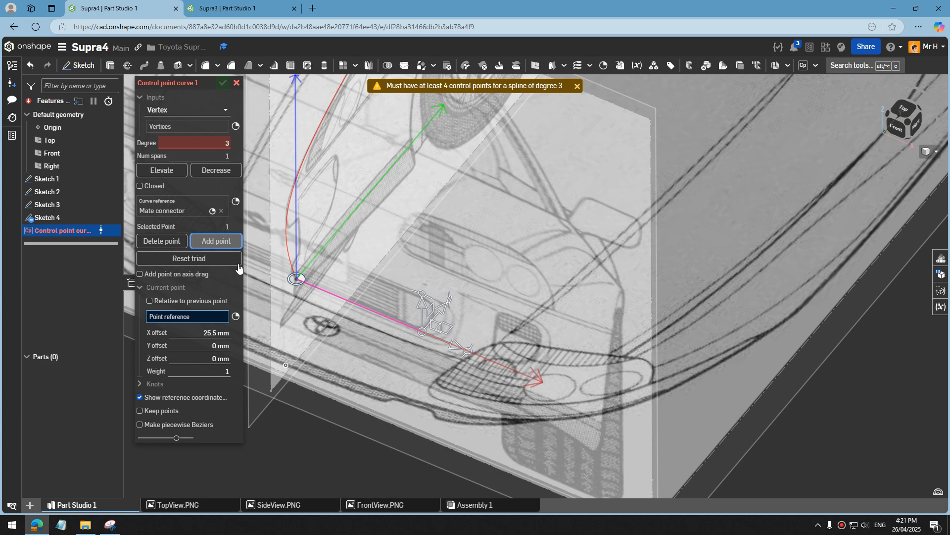
# Step: Add two control points around the bumper corner in top view, at about X 53.2, Y 10.7 mm and X 63.1, Y 29.9 mm
pyautogui.click(220, 242)
pyautogui.moveTo(703, 179); pyautogui.dragTo(827, 163, button='right')
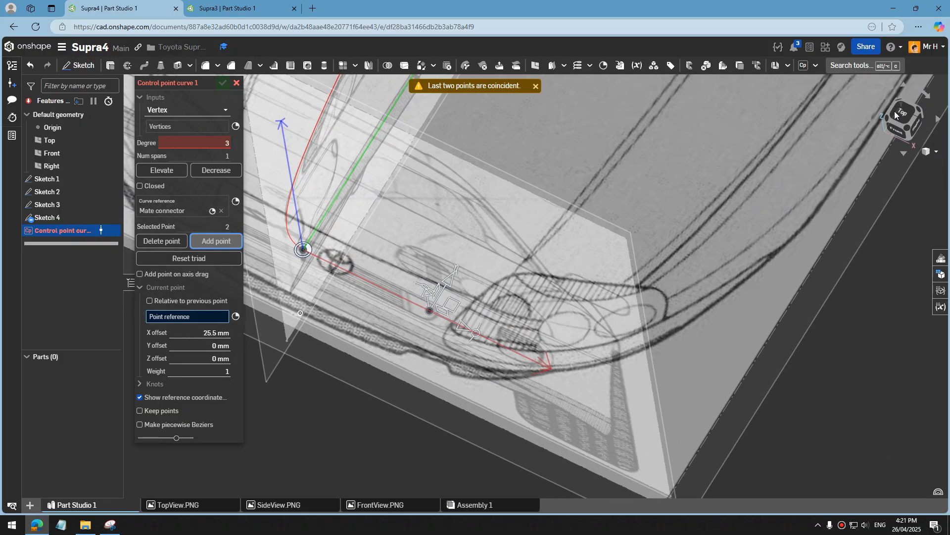
pyautogui.click(904, 114)
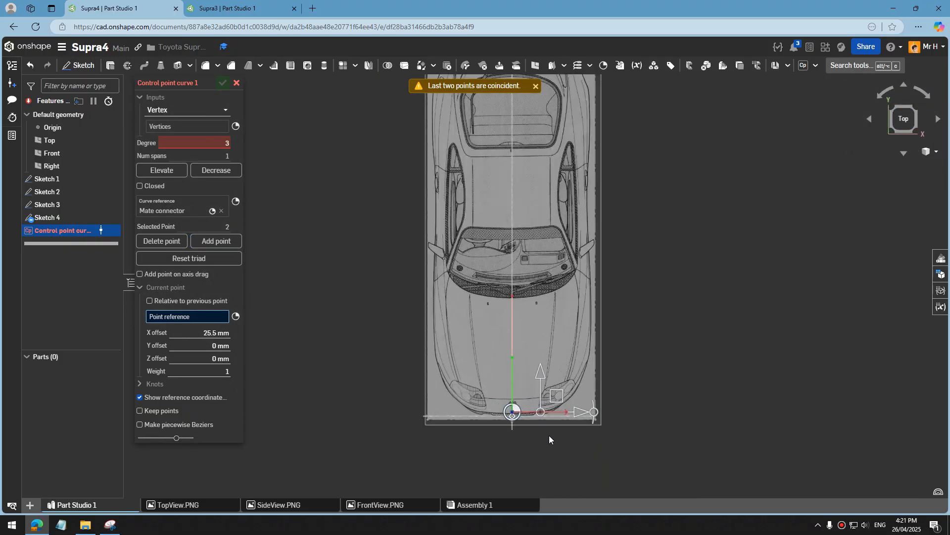
pyautogui.scroll(5, 569, 411)
pyautogui.moveTo(525, 413); pyautogui.dragTo(618, 381)
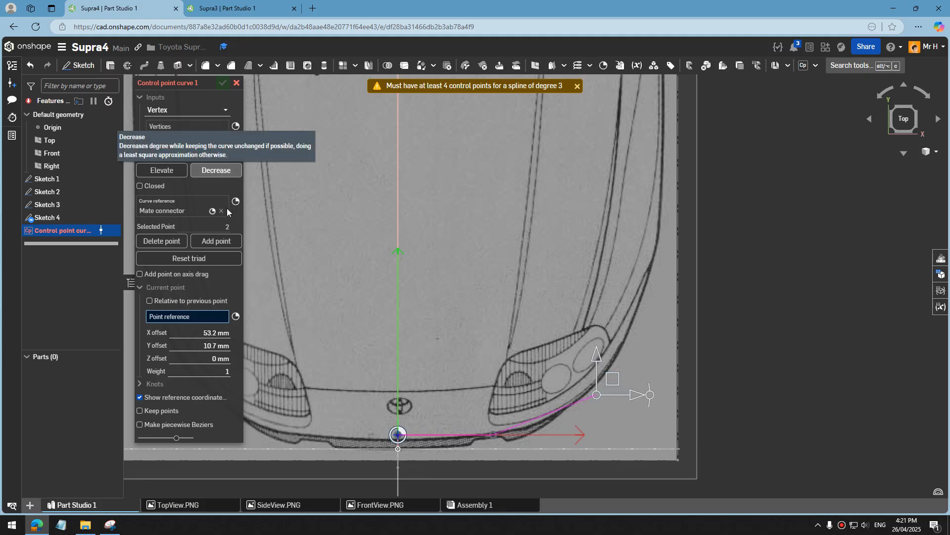
pyautogui.click(217, 241)
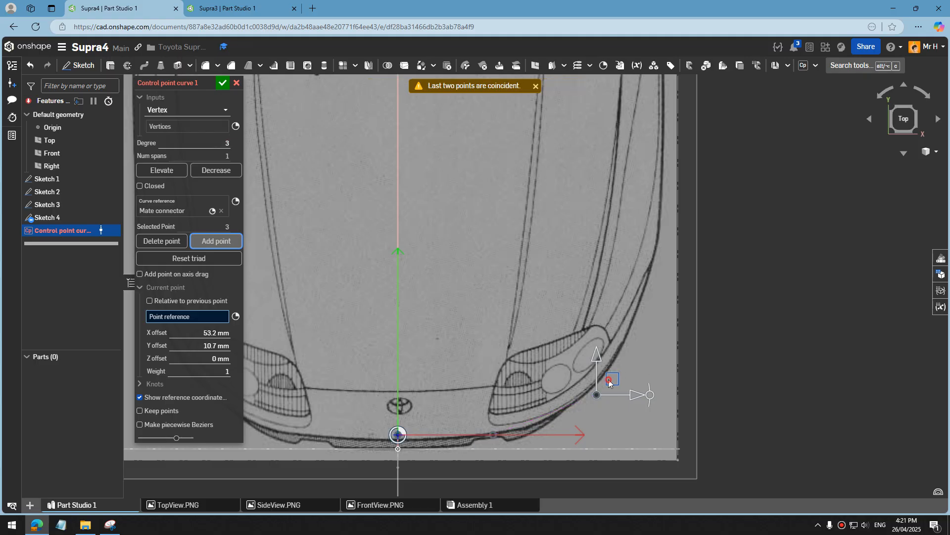
pyautogui.moveTo(610, 381); pyautogui.dragTo(647, 309)
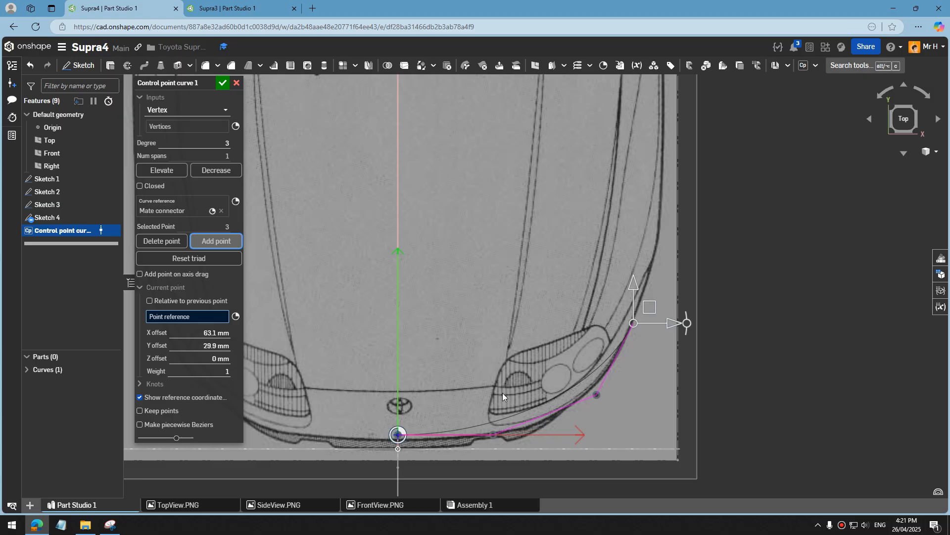
# Step: Move the last control point in side view to about Y 38.5 mm and Z 0.5 mm, and accept the curve
pyautogui.moveTo(497, 355)
pyautogui.mouseDown(button='right')
pyautogui.moveTo(488, 336)
pyautogui.moveTo(512, 287)
pyautogui.moveTo(919, 132)
pyautogui.mouseUp(button='right')
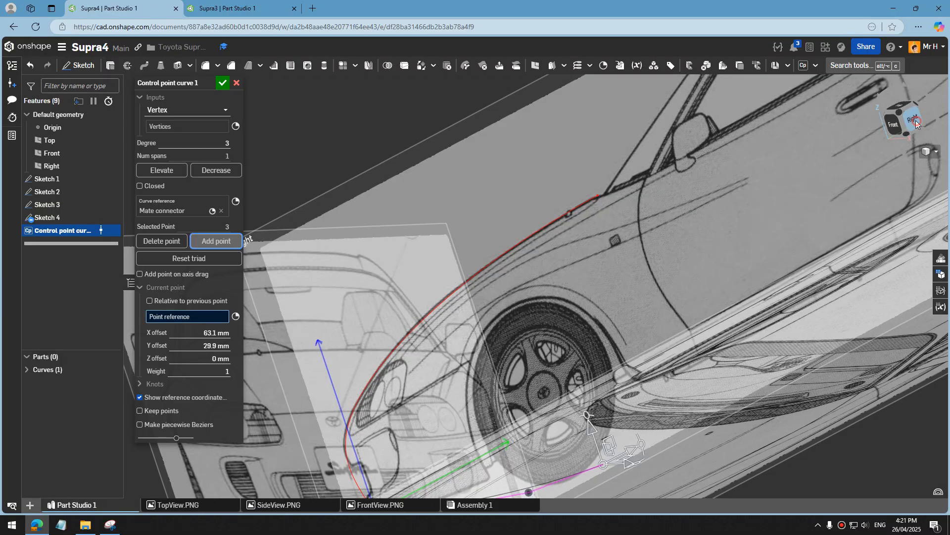
pyautogui.click(915, 120)
pyautogui.scroll(6, 435, 347)
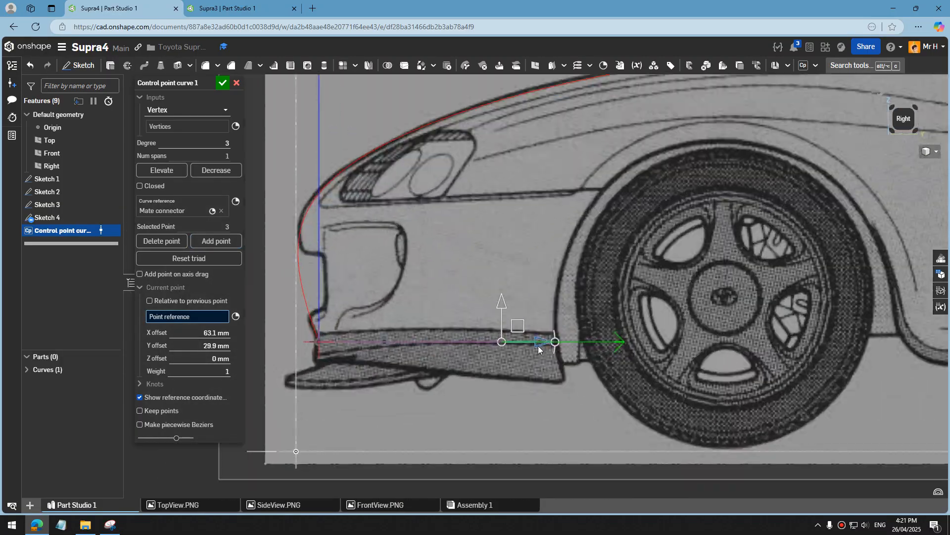
pyautogui.moveTo(547, 327); pyautogui.dragTo(573, 321)
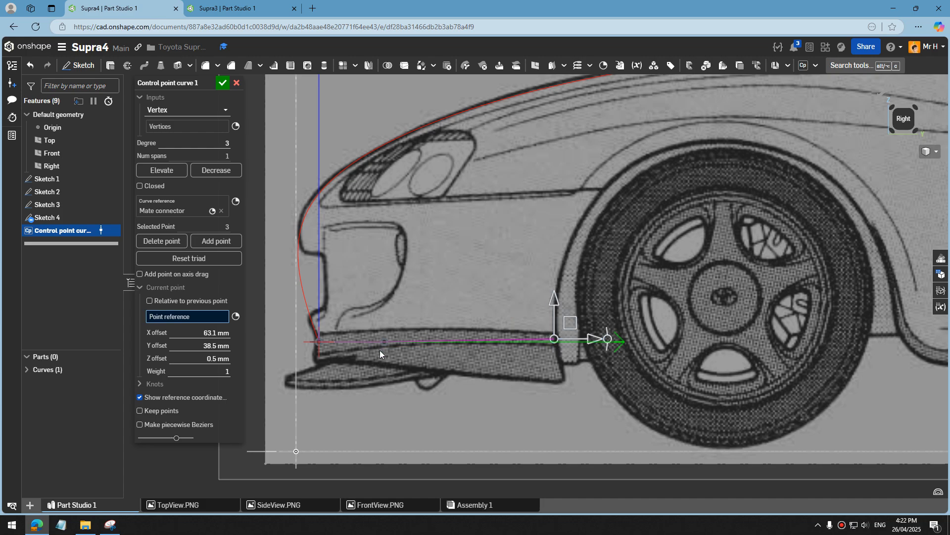
pyautogui.moveTo(379, 349); pyautogui.dragTo(399, 357, button='right')
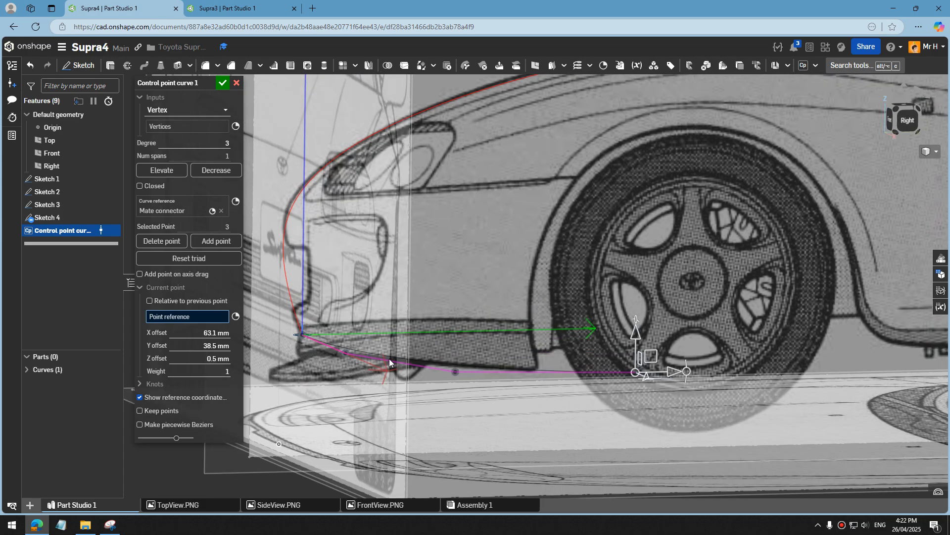
pyautogui.click(222, 84)
# Step: Set the appearance colour of the lower bumper control point curve to red
pyautogui.scroll(2, 311, 262)
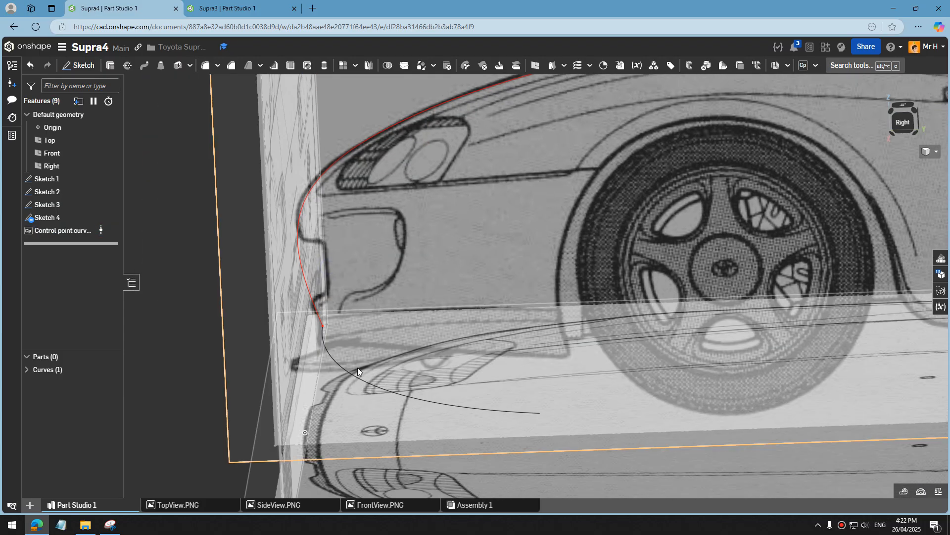
pyautogui.click(363, 379)
pyautogui.rightClick(363, 386)
pyautogui.click(392, 372)
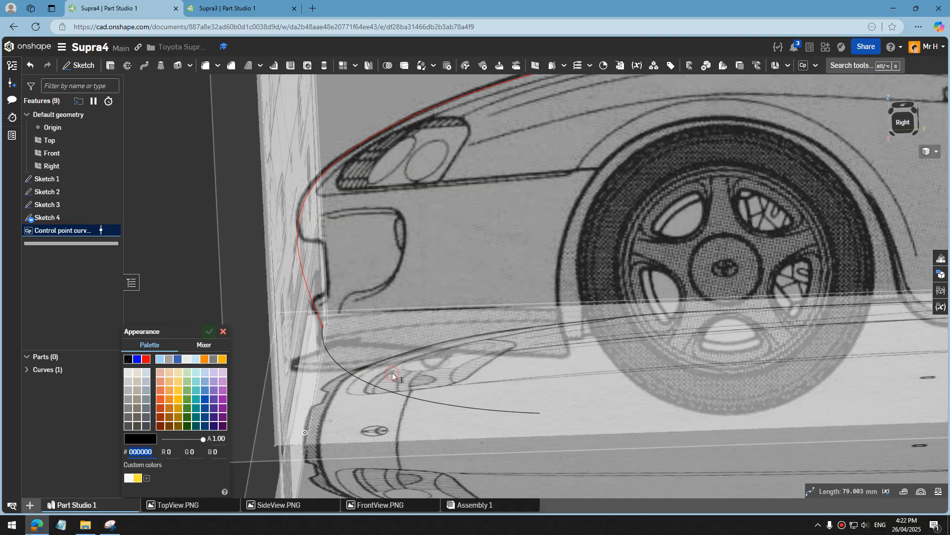
pyautogui.click(146, 358)
pyautogui.click(210, 332)
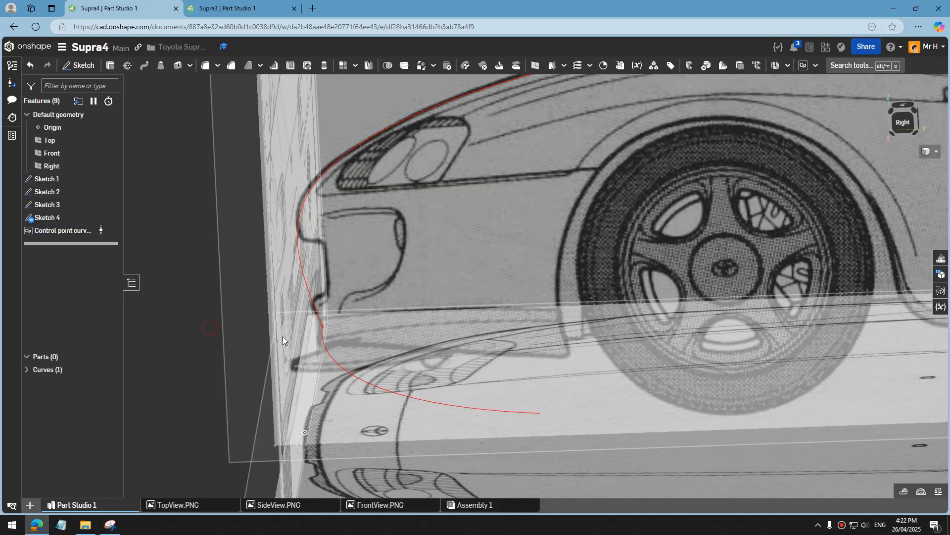
# Step: Reopen the lower bumper control point curve for editing and move its corner control point in top view to about X 56, Y 6.7 mm
pyautogui.moveTo(283, 336); pyautogui.dragTo(398, 354, button='right')
pyautogui.click(903, 105)
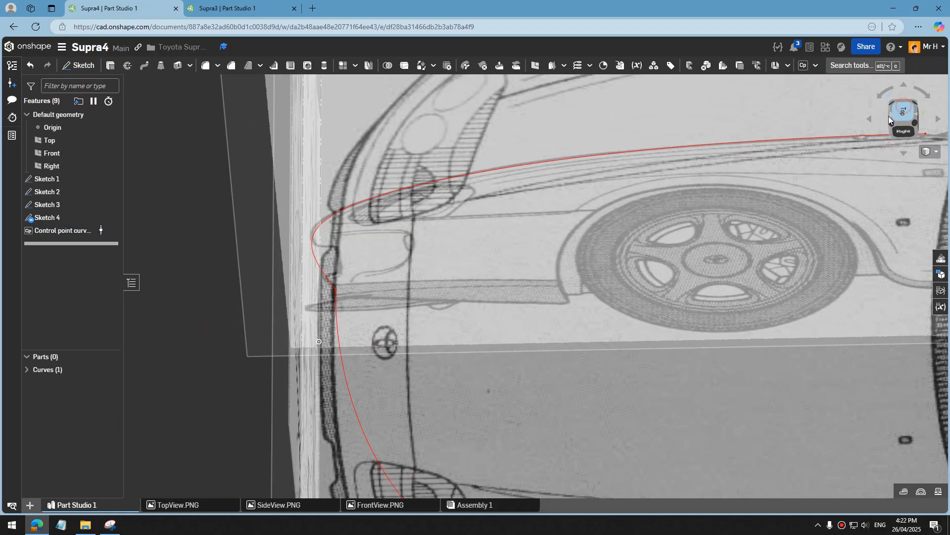
pyautogui.scroll(-3, 609, 342)
pyautogui.scroll(8, 594, 381)
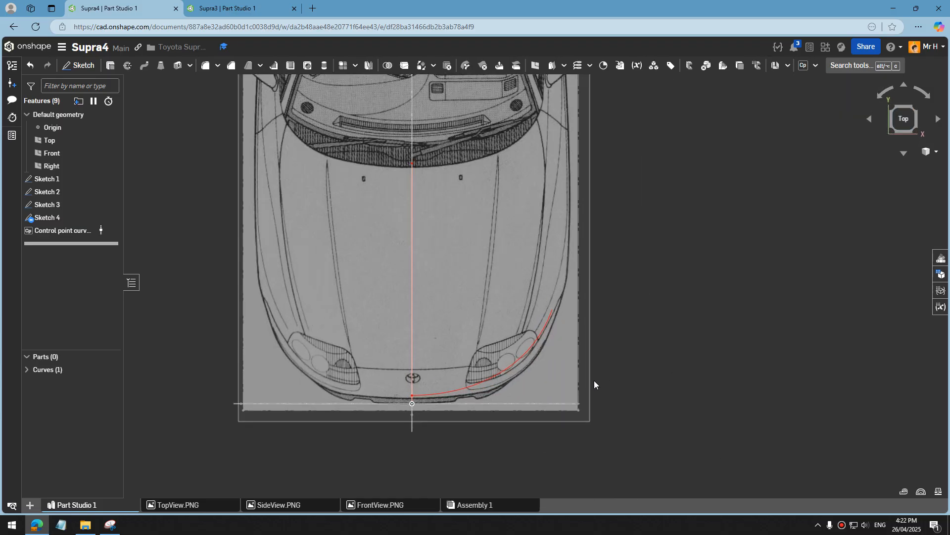
pyautogui.click(477, 364)
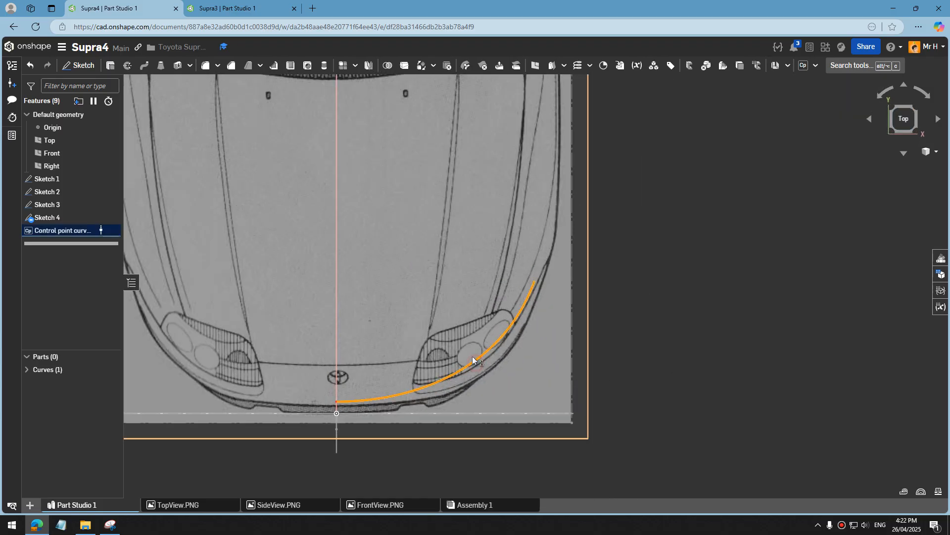
pyautogui.rightClick(50, 233)
pyautogui.click(71, 253)
pyautogui.scroll(3, 459, 367)
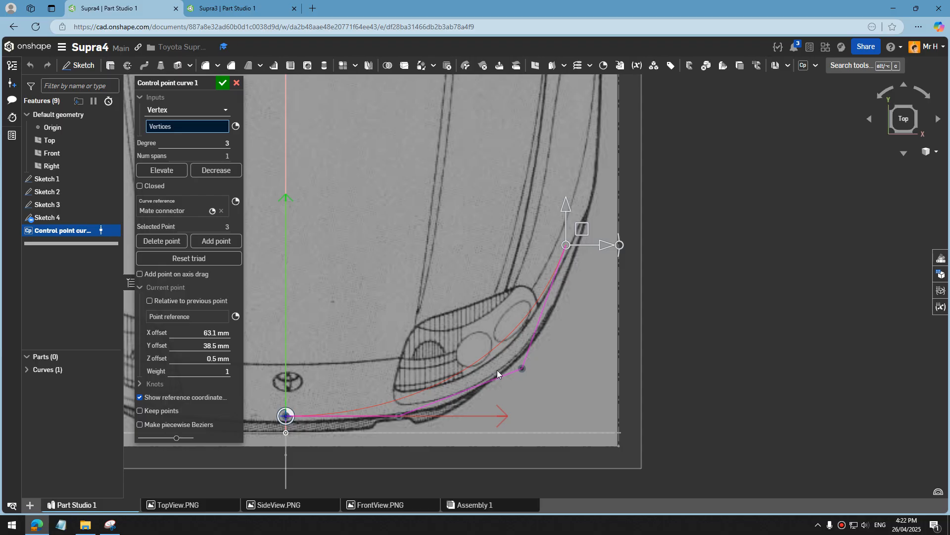
pyautogui.scroll(-1, 544, 357)
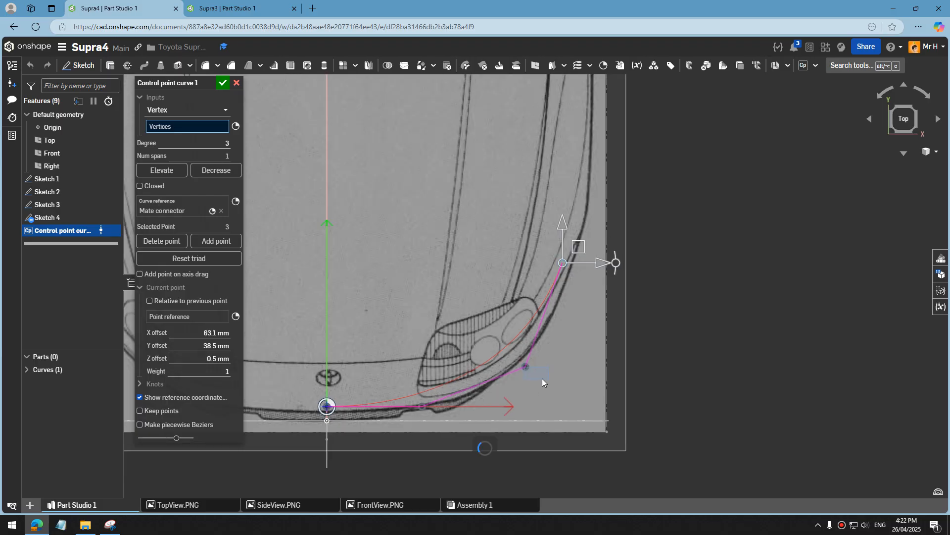
pyautogui.click(525, 367)
pyautogui.moveTo(542, 351); pyautogui.dragTo(553, 367)
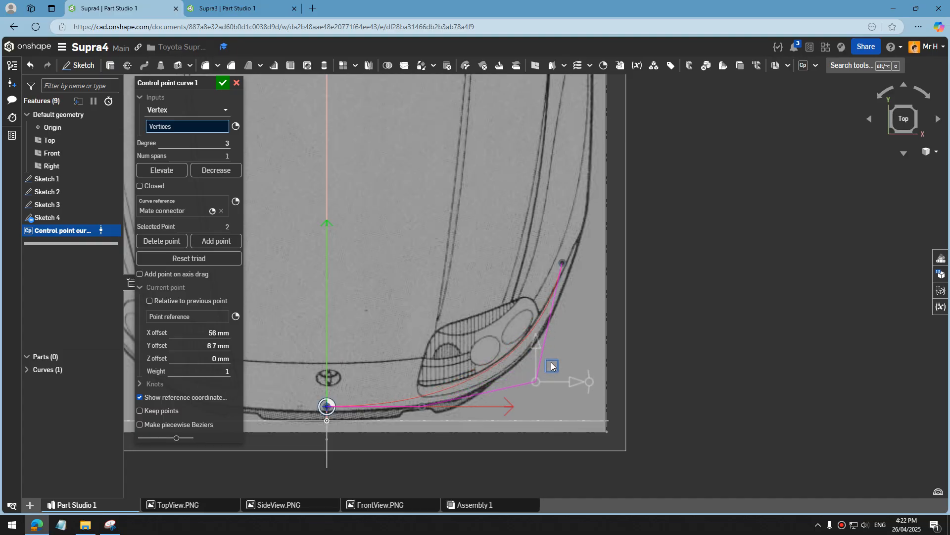
# Step: Make the control point beside the curve's centreline start relative to the previous point and move it to an X offset of about 38.1 mm
pyautogui.click(421, 407)
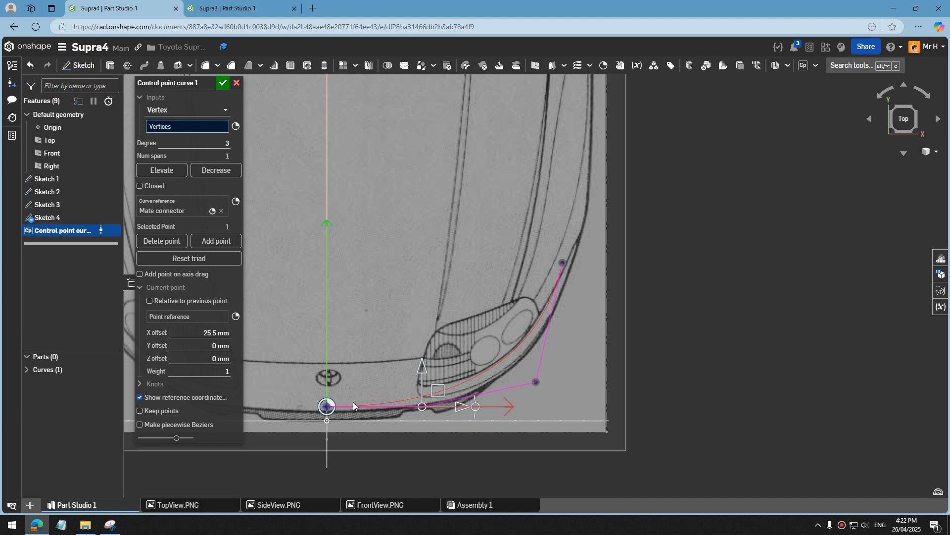
pyautogui.click(168, 304)
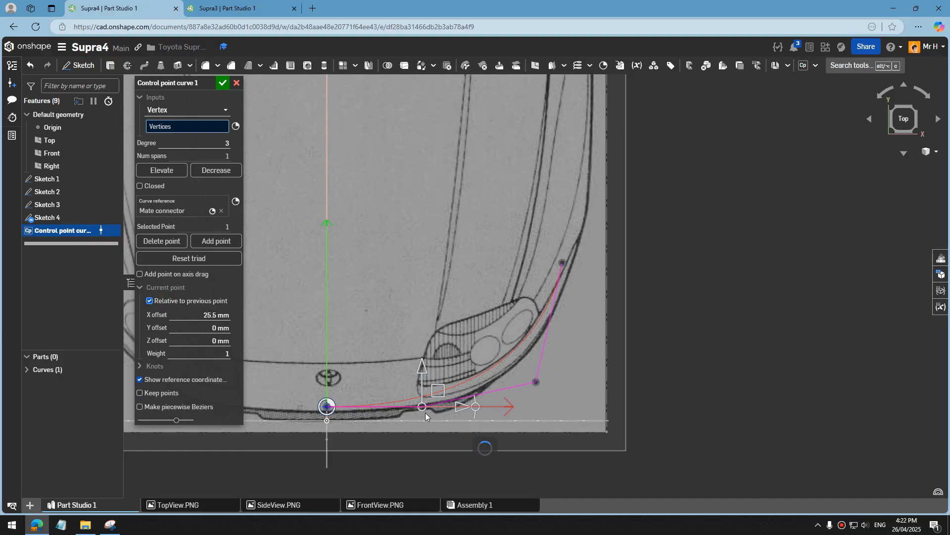
pyautogui.moveTo(462, 407); pyautogui.dragTo(509, 411)
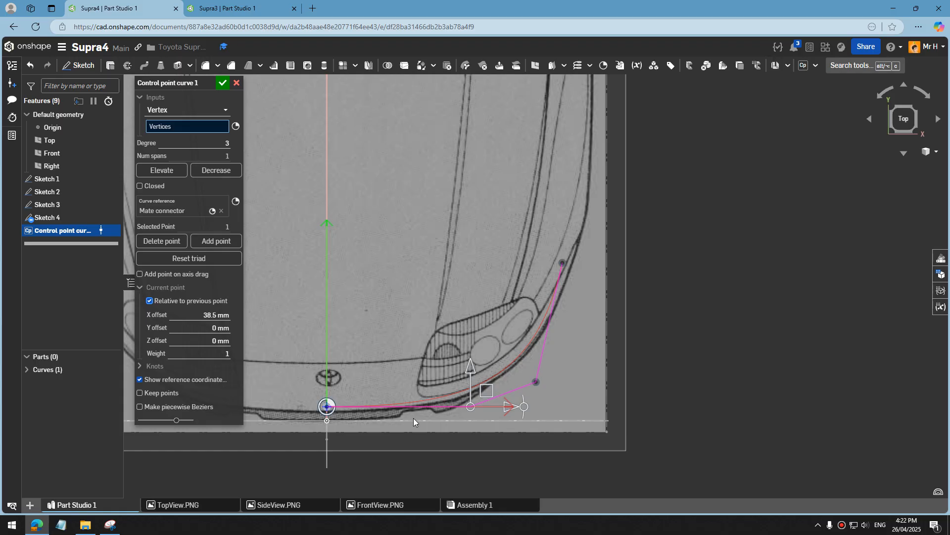
pyautogui.scroll(2, 480, 412)
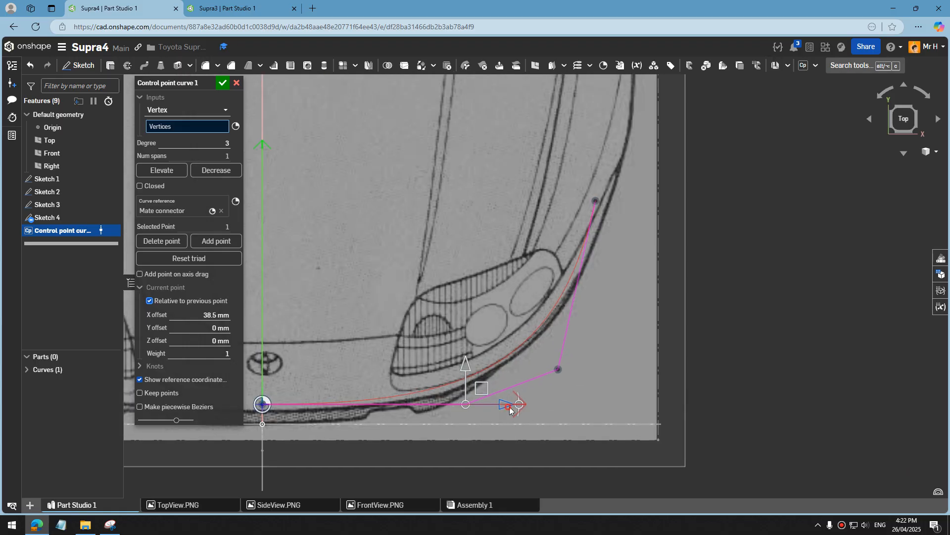
pyautogui.moveTo(529, 410); pyautogui.dragTo(506, 411)
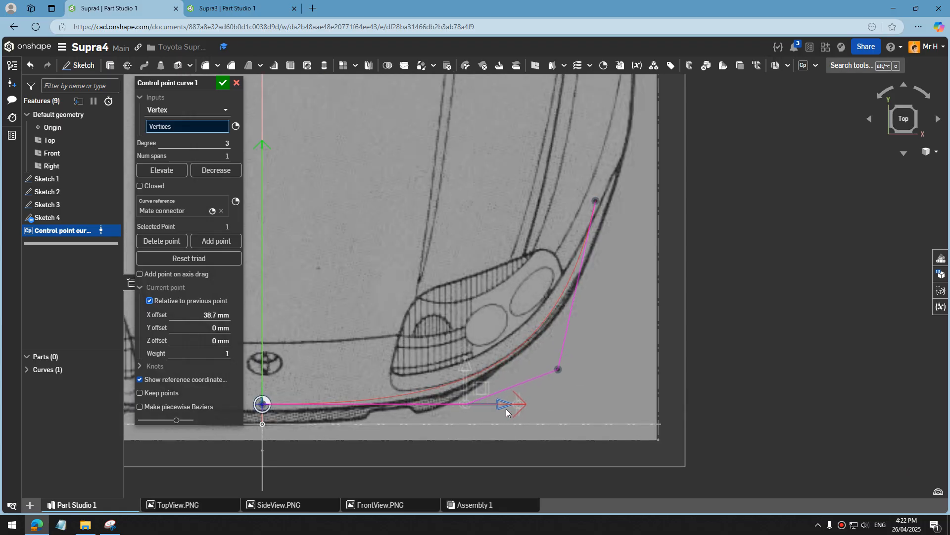
# Step: Fine-tune the bumper corner control point in top view to about X 56.2, Y 8 mm
pyautogui.click(555, 369)
pyautogui.moveTo(557, 369); pyautogui.dragTo(547, 362)
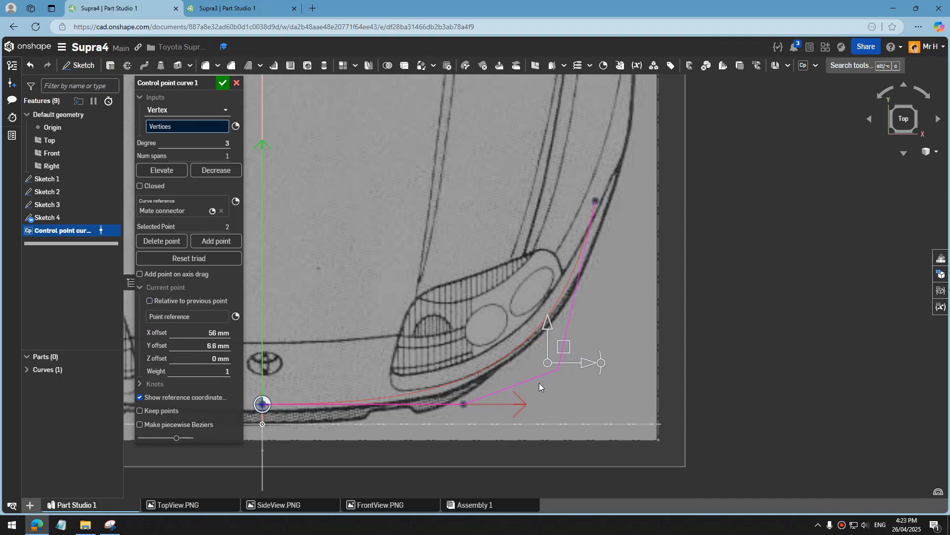
pyautogui.click(463, 404)
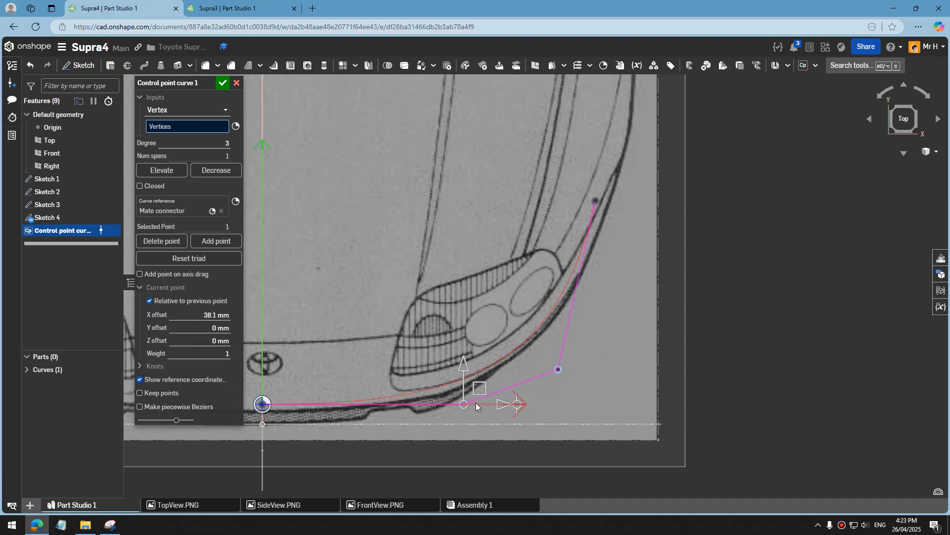
pyautogui.click(558, 369)
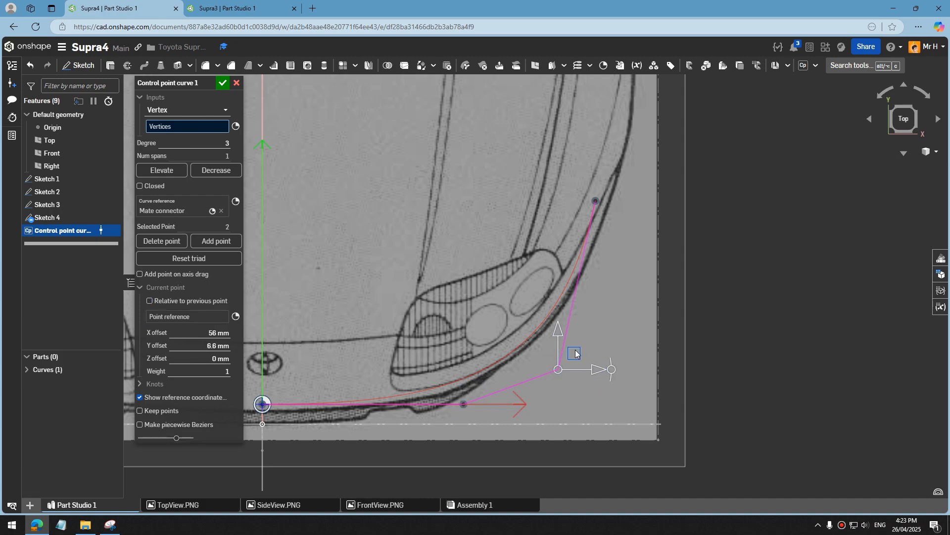
pyautogui.moveTo(577, 355); pyautogui.dragTo(582, 348)
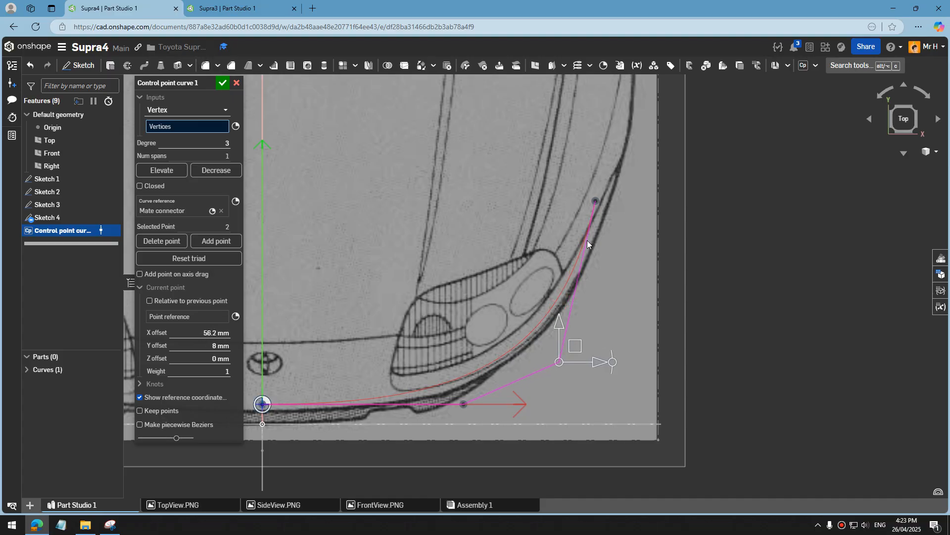
# Step: Lower the curve's end control point in front view to a Z offset of about -0.9 mm and accept the curve
pyautogui.moveTo(580, 373); pyautogui.dragTo(843, 130, button='right')
pyautogui.click(904, 128)
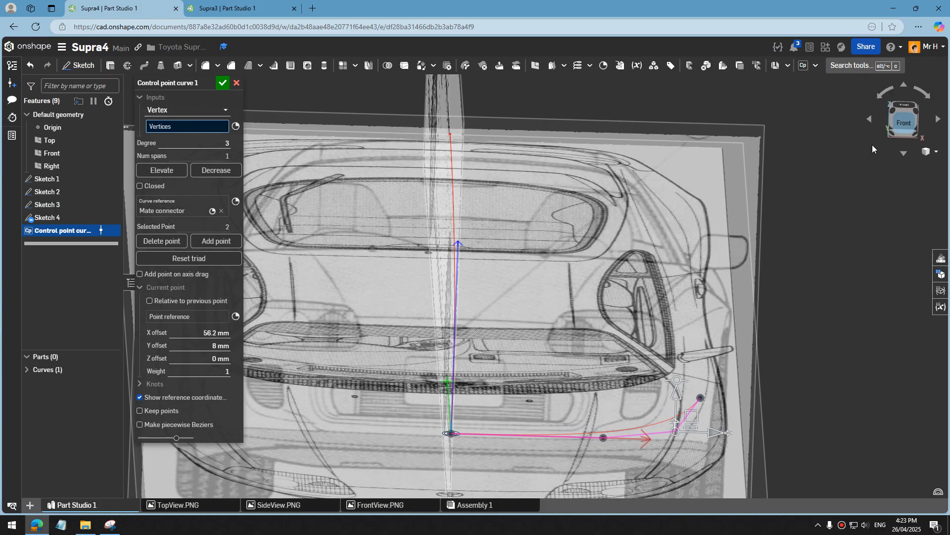
pyautogui.scroll(3, 623, 317)
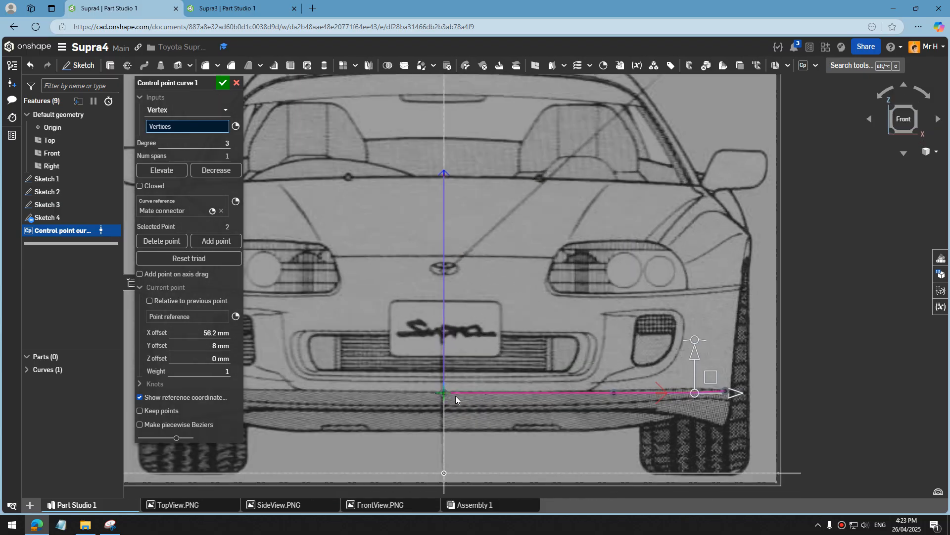
pyautogui.click(726, 394)
pyautogui.scroll(2, 726, 394)
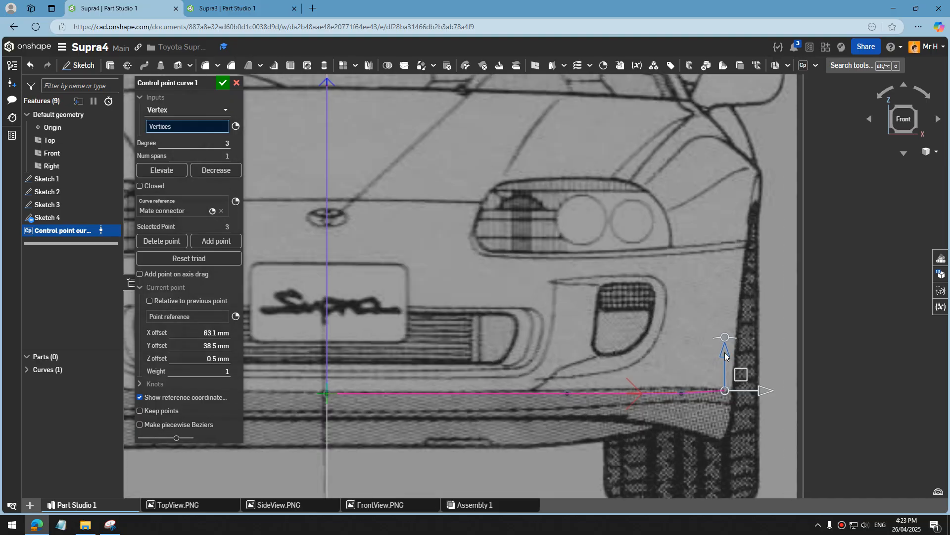
pyautogui.moveTo(726, 357); pyautogui.dragTo(730, 361)
pyautogui.scroll(-3, 614, 337)
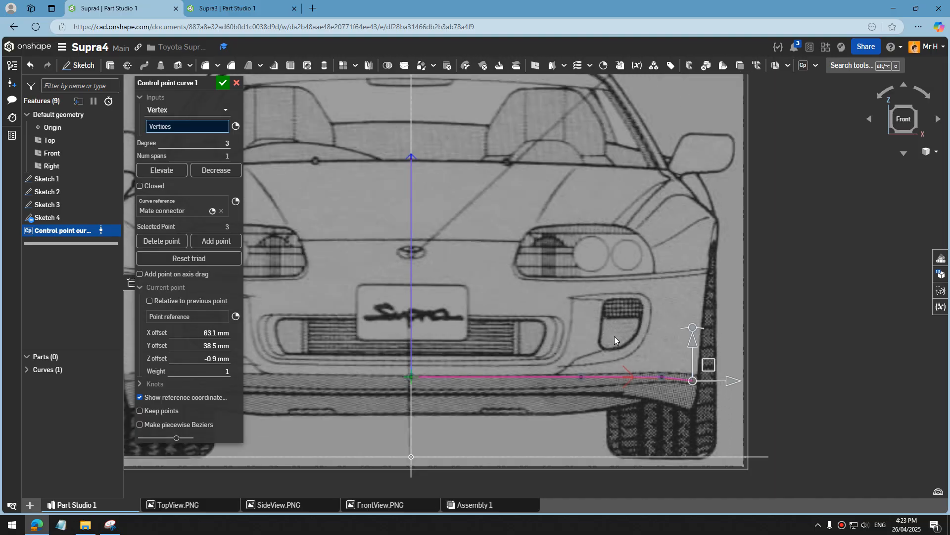
pyautogui.moveTo(592, 330); pyautogui.dragTo(557, 336, button='right')
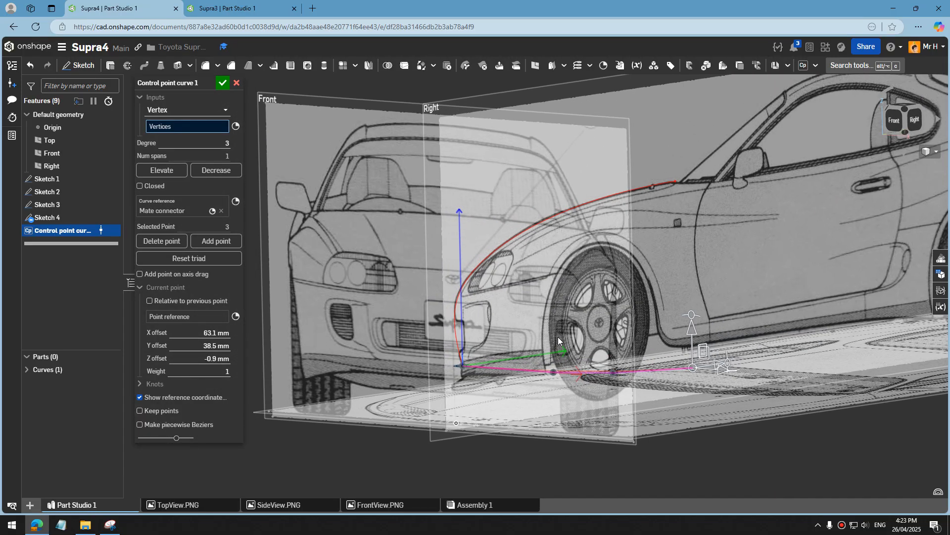
pyautogui.click(223, 83)
# Step: Start a new control point curve with a mate connector at the outer end of the lower bumper curve as its curve reference
pyautogui.hotkey('shift', '4')
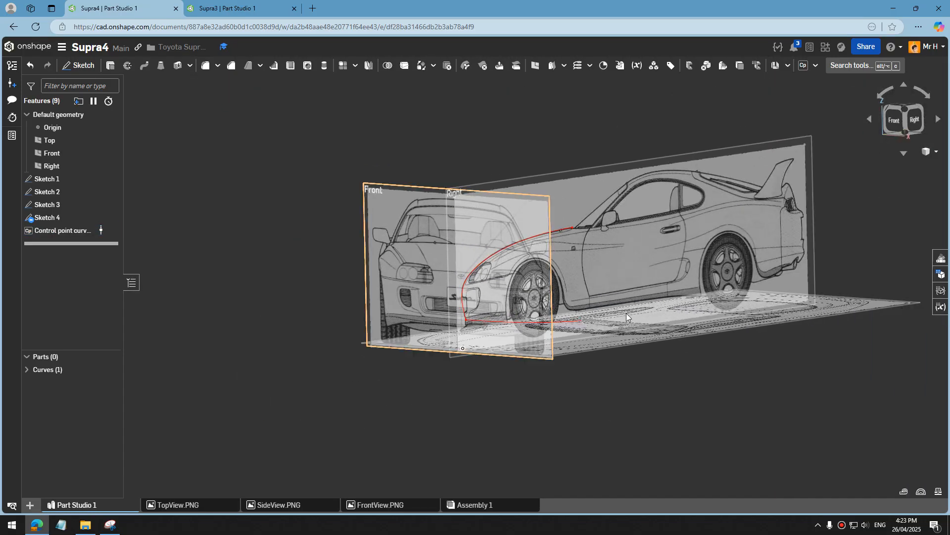
pyautogui.moveTo(608, 301)
pyautogui.mouseDown(button='right')
pyautogui.moveTo(634, 334)
pyautogui.moveTo(611, 334)
pyautogui.moveTo(620, 312)
pyautogui.mouseUp(button='right')
pyautogui.click(906, 123)
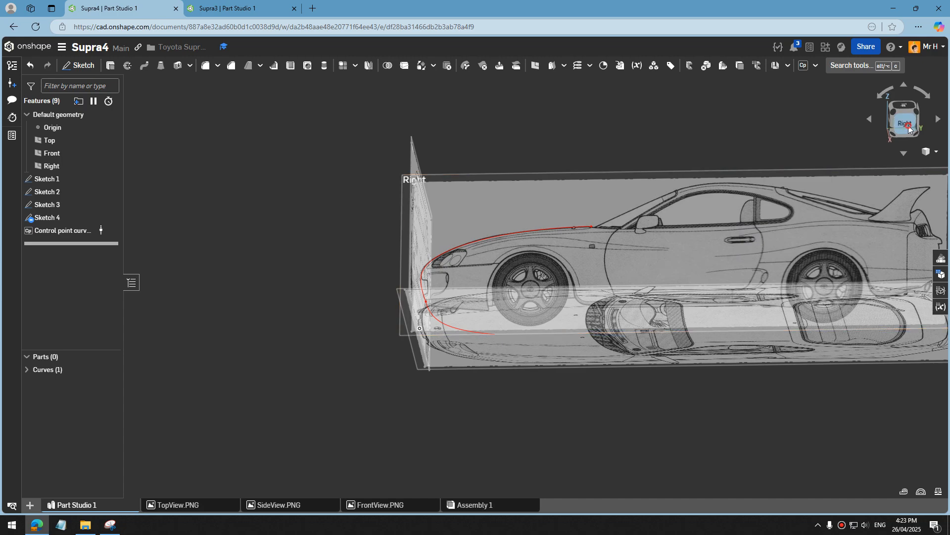
pyautogui.scroll(2, 421, 331)
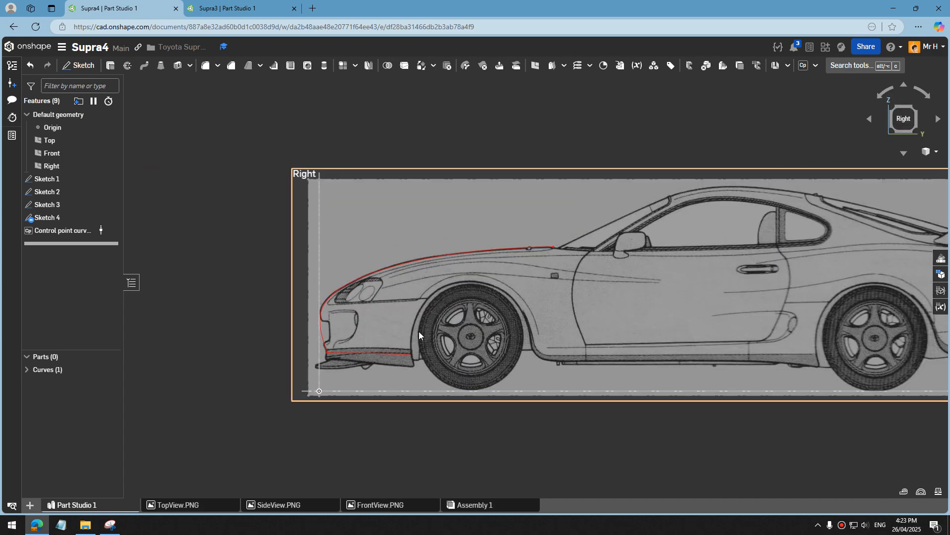
pyautogui.scroll(5, 432, 340)
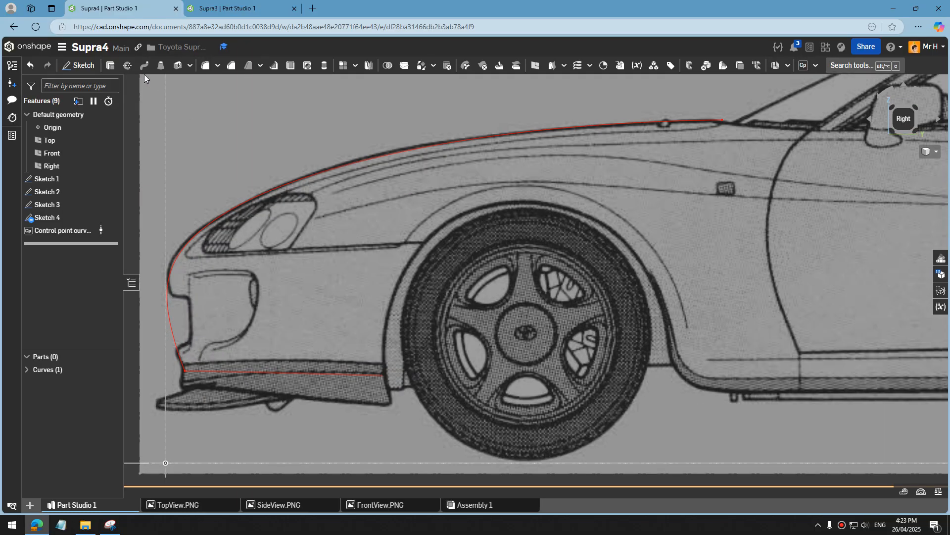
pyautogui.moveTo(720, 146); pyautogui.dragTo(667, 201, button='right')
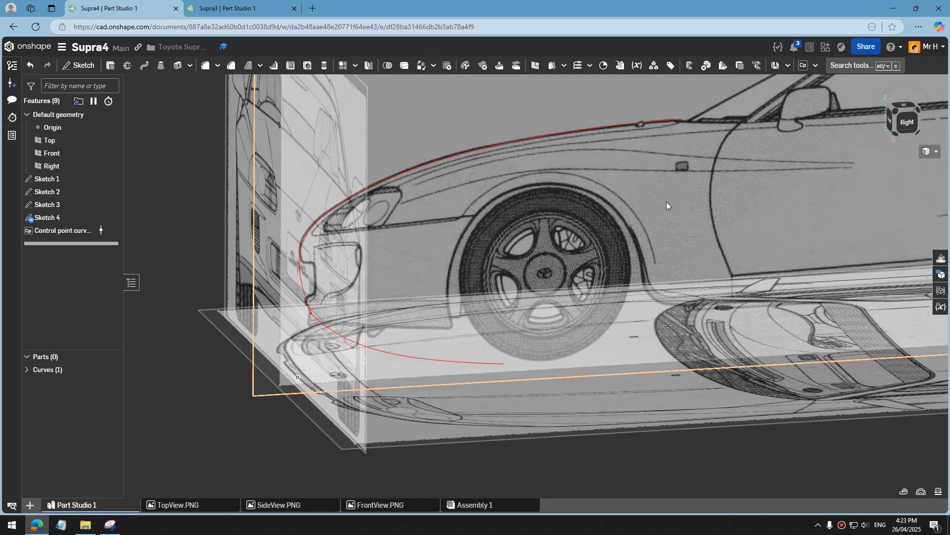
pyautogui.click(815, 68)
pyautogui.click(836, 83)
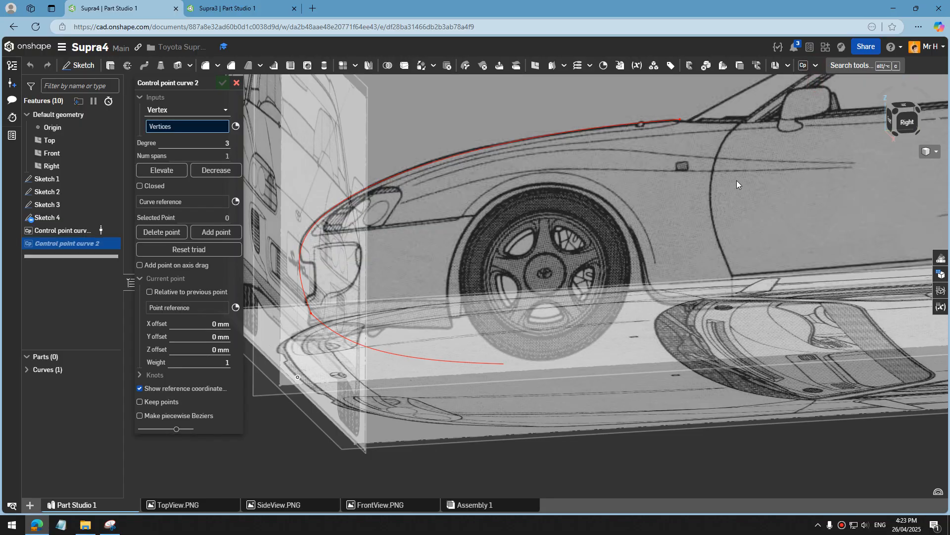
pyautogui.click(236, 201)
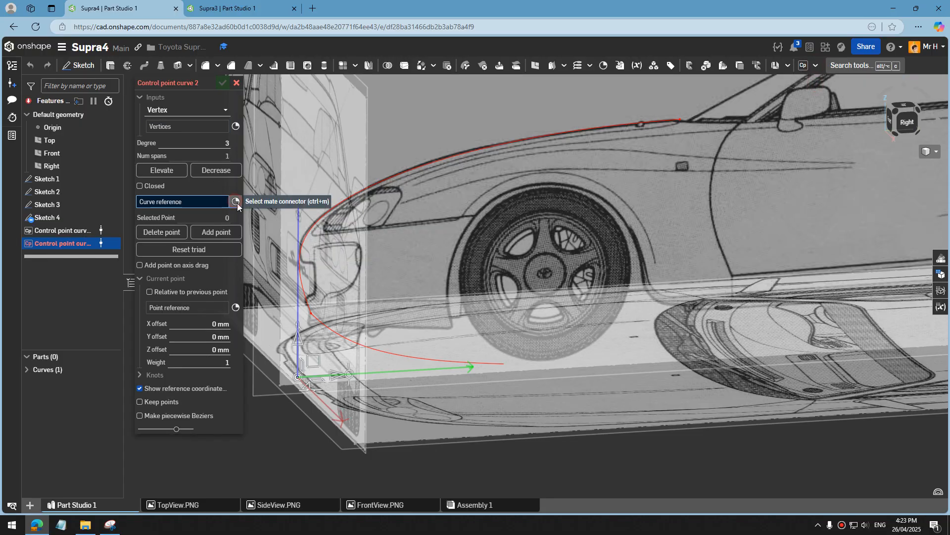
pyautogui.click(507, 364)
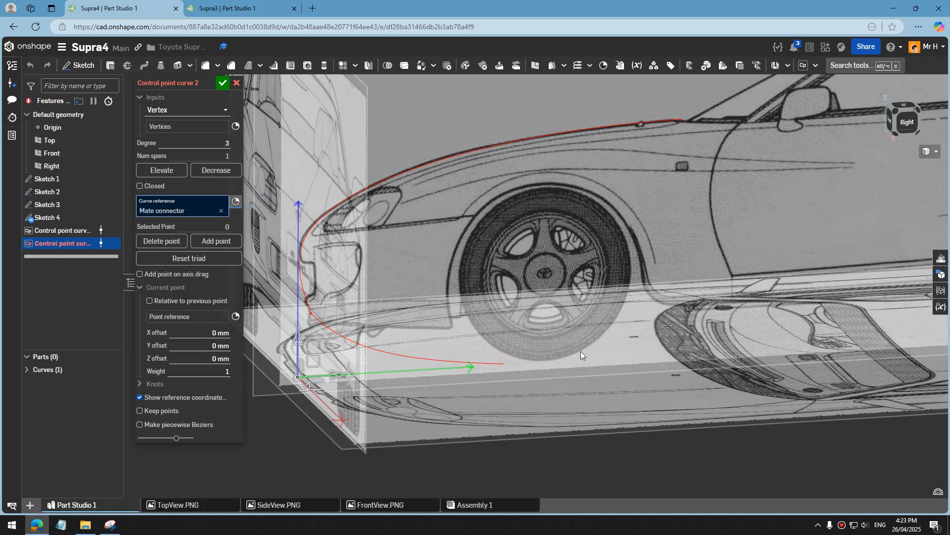
pyautogui.scroll(2, 542, 322)
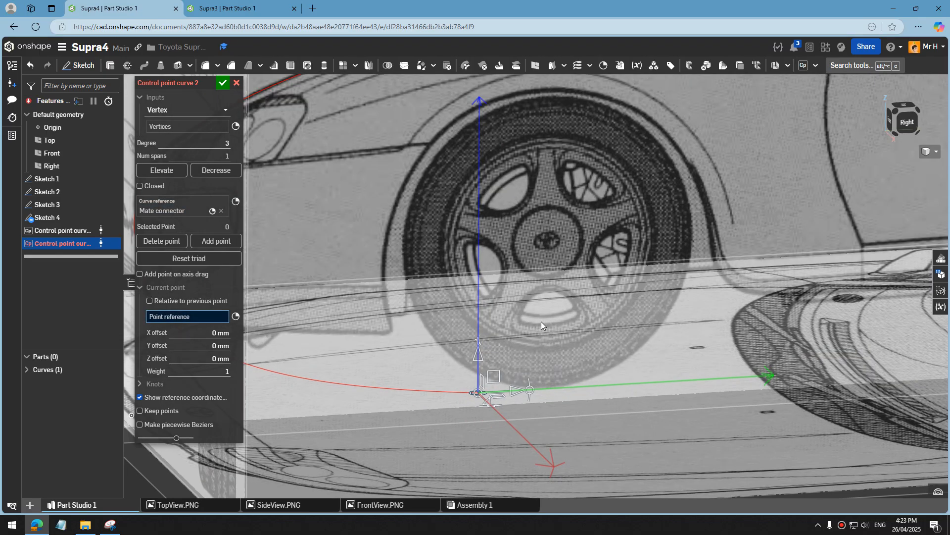
# Step: Add two control points in side view around the front wheel arch, at about Y 2.2, Z 26.2 mm and Y 27.7, Z 37.5 mm
pyautogui.click(907, 123)
pyautogui.scroll(-2, 693, 373)
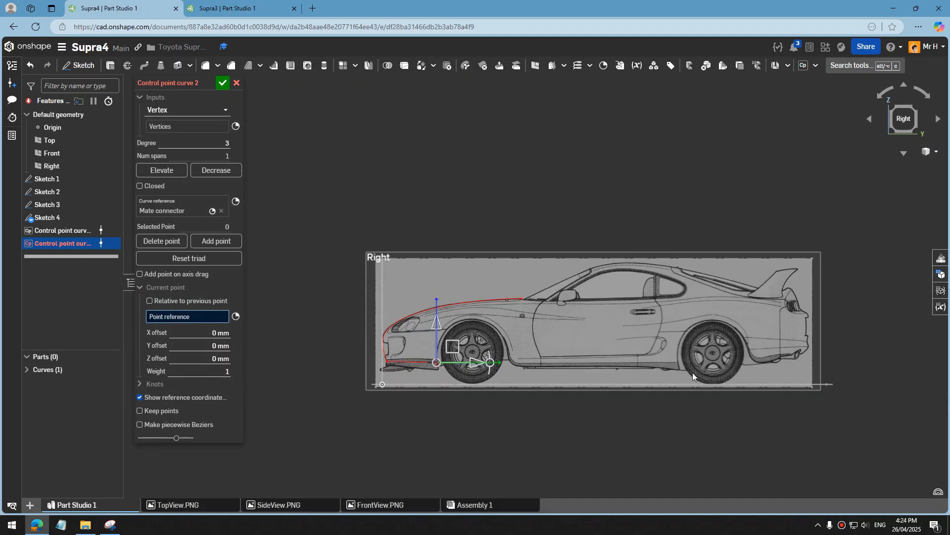
pyautogui.scroll(3, 525, 328)
pyautogui.scroll(1, 526, 330)
pyautogui.click(216, 241)
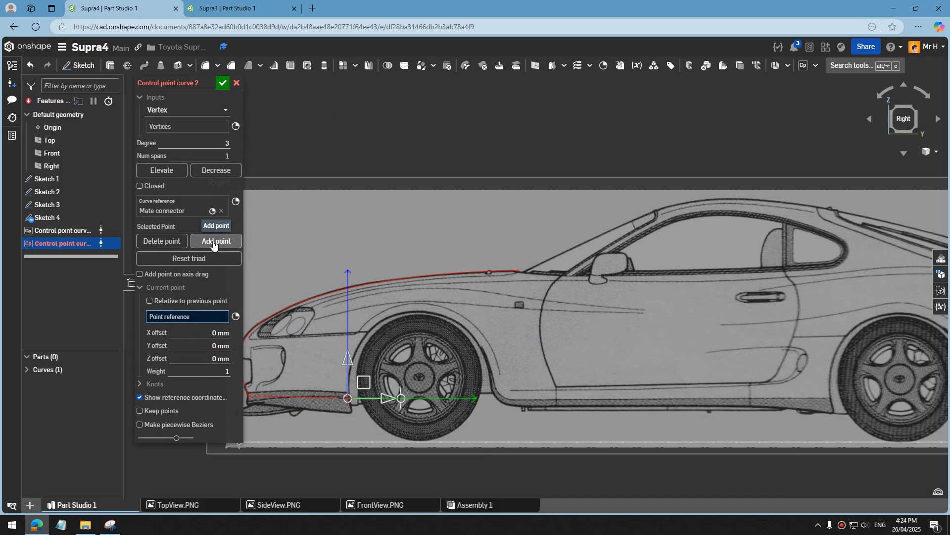
pyautogui.scroll(2, 377, 426)
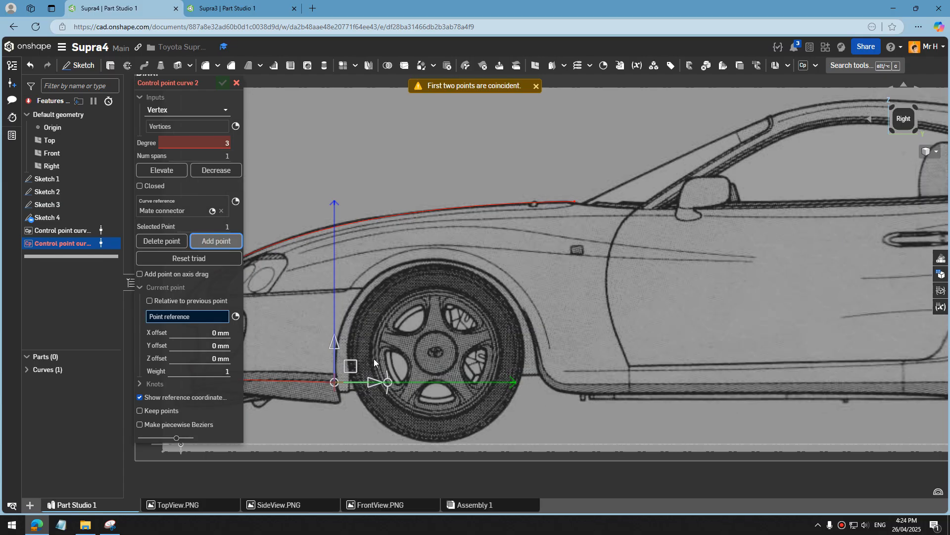
pyautogui.moveTo(351, 366); pyautogui.dragTo(359, 270)
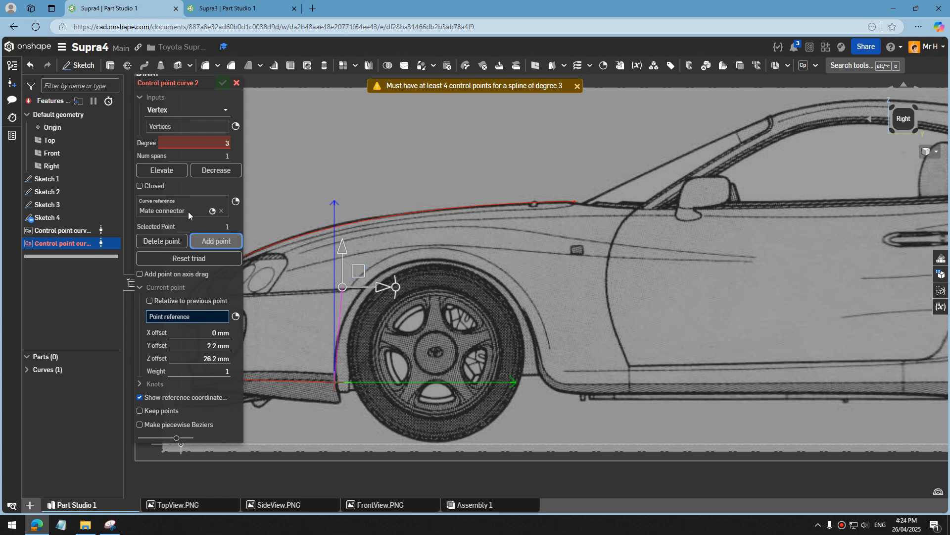
pyautogui.click(218, 242)
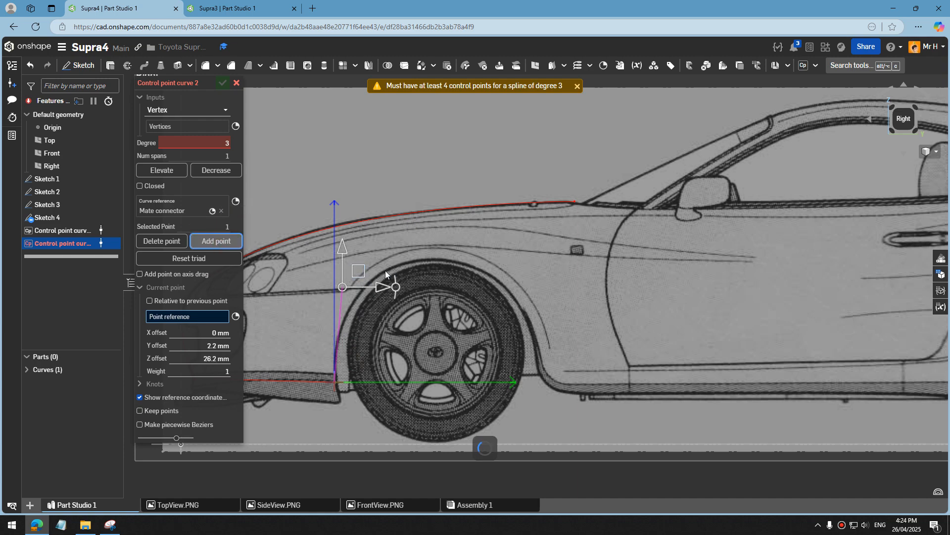
pyautogui.moveTo(358, 273); pyautogui.dragTo(451, 233)
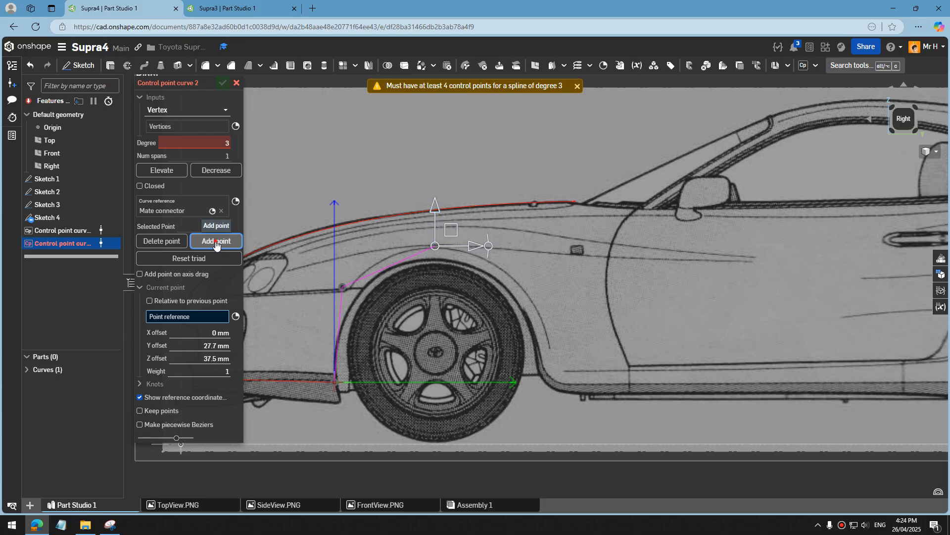
# Step: Add two control points behind the front wheel at about Y 51.3, Z 27.4 mm and Y 56, Z -1.3 mm, and accept the curve
pyautogui.click(457, 231)
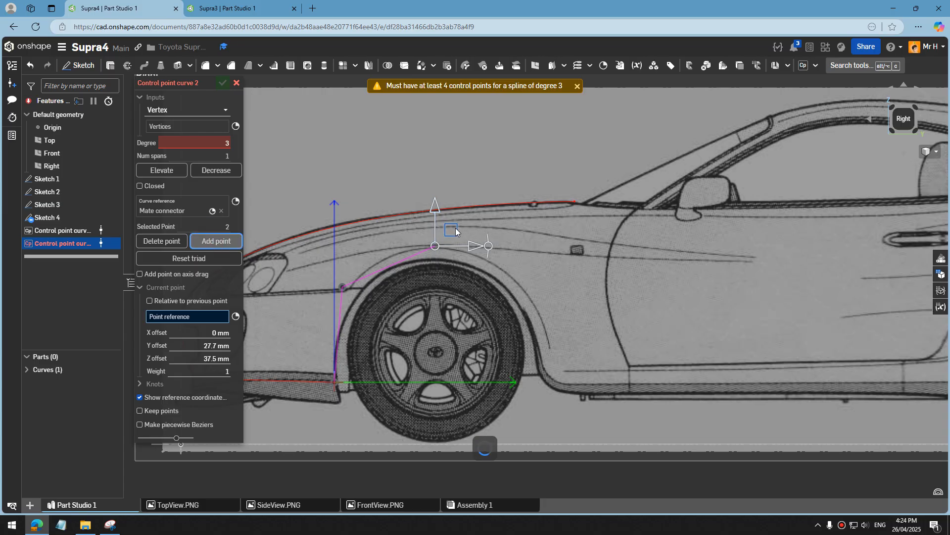
pyautogui.moveTo(454, 232); pyautogui.dragTo(538, 268)
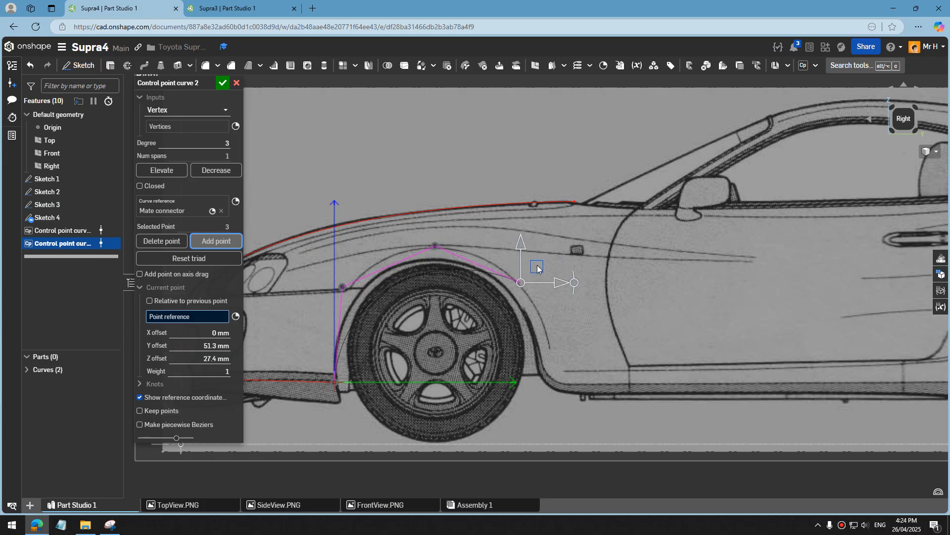
pyautogui.click(212, 242)
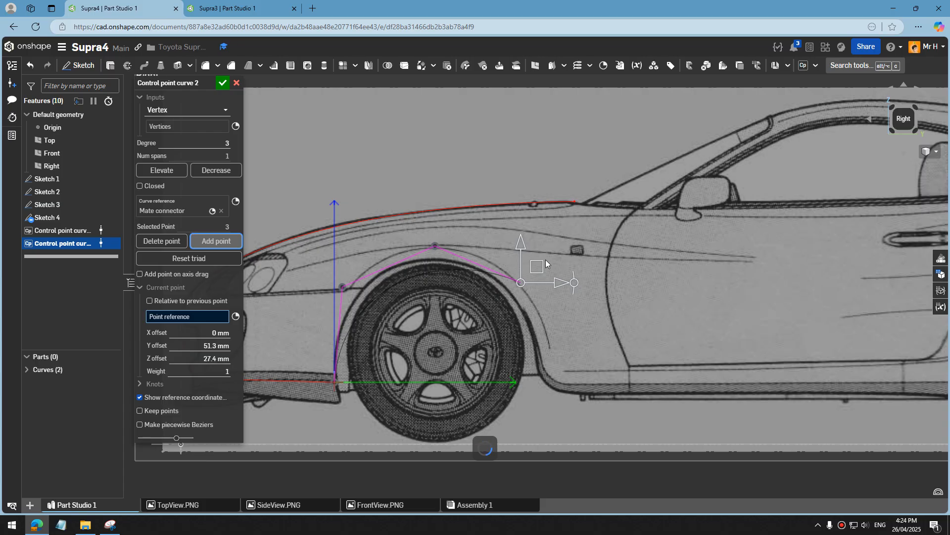
pyautogui.moveTo(544, 268); pyautogui.dragTo(556, 372)
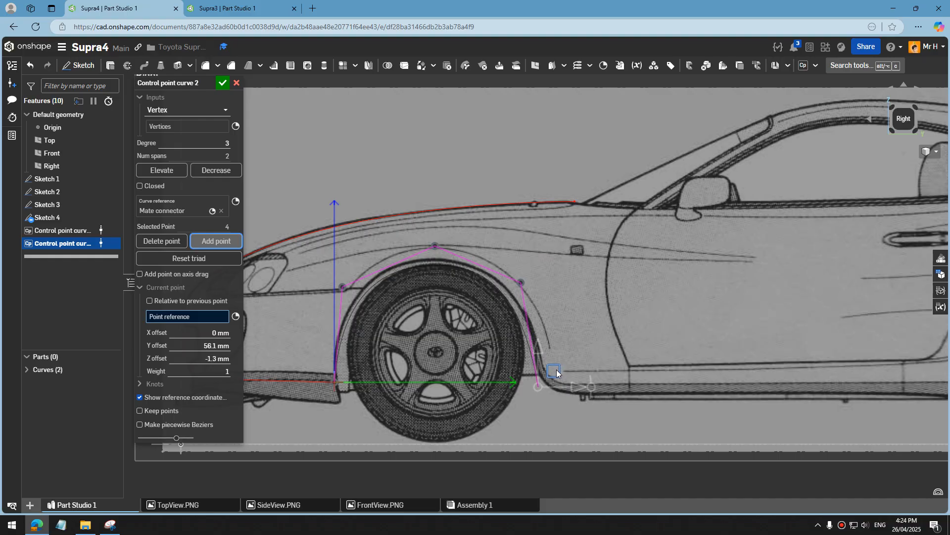
pyautogui.click(221, 81)
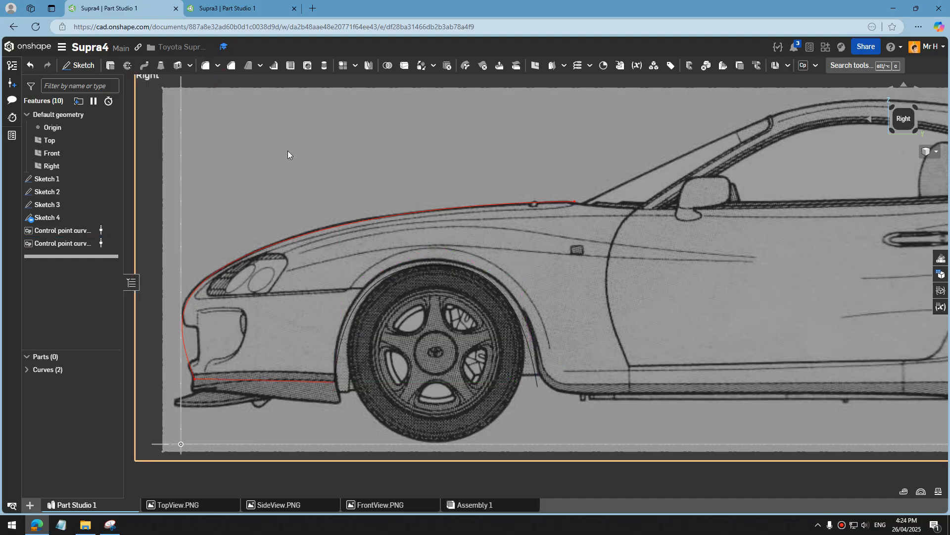
# Step: Change the appearance of the wheel arch curve to red
pyautogui.click(361, 297)
pyautogui.rightClick(361, 298)
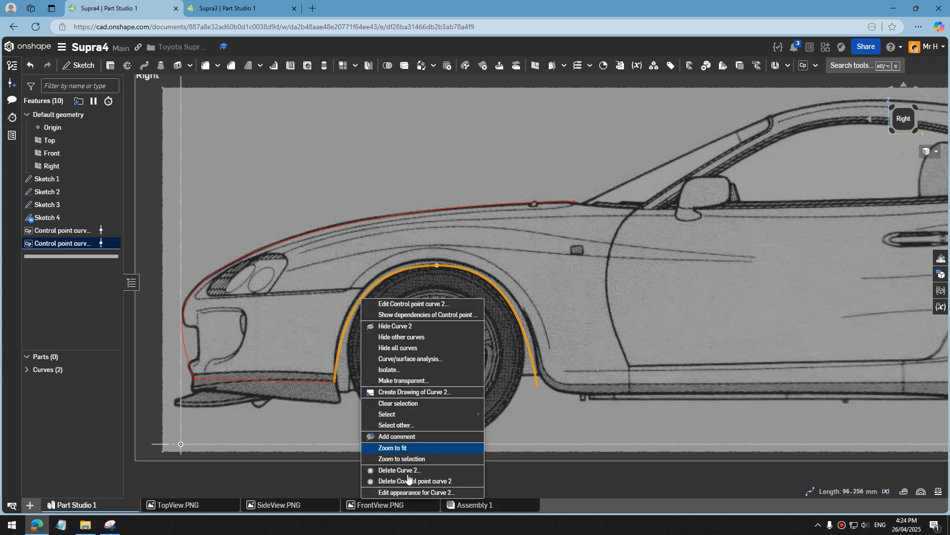
pyautogui.click(403, 492)
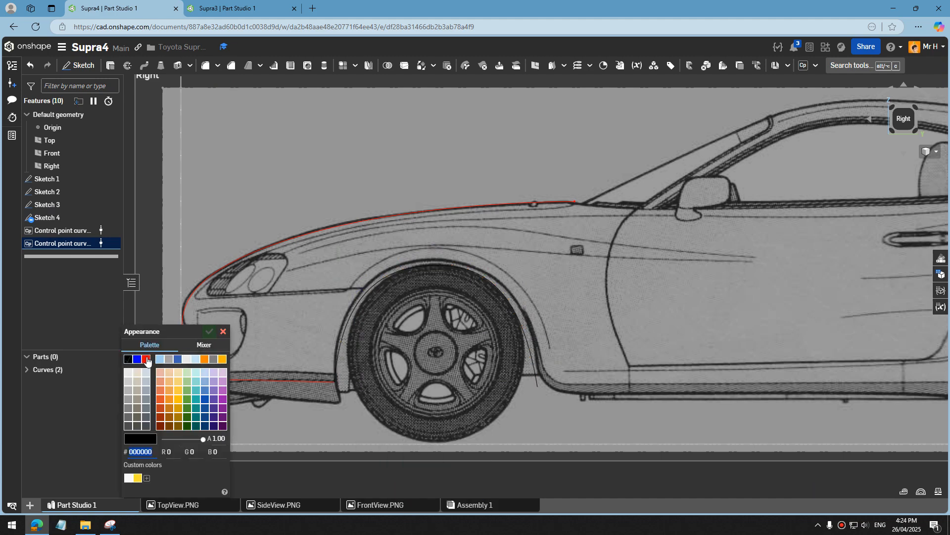
pyautogui.click(146, 359)
pyautogui.click(209, 332)
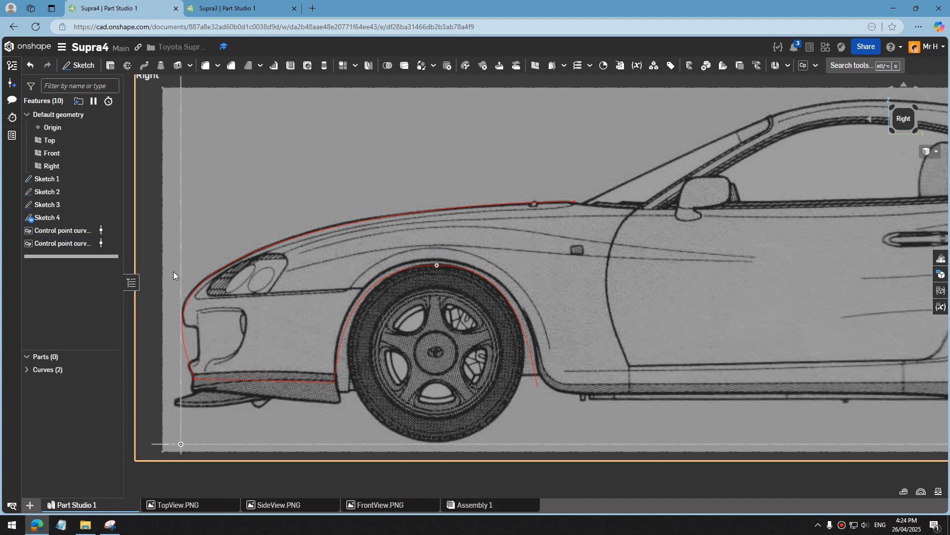
# Step: Edit the wheel arch curve, raising its top control point to about Z 40.5 mm and shifting the front one to Y -2 mm, and accept
pyautogui.rightClick(55, 245)
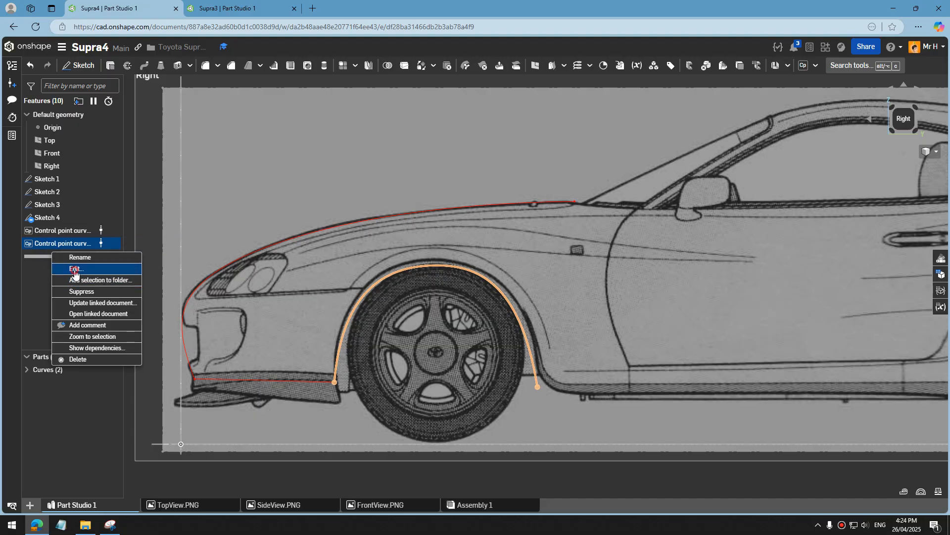
pyautogui.click(75, 270)
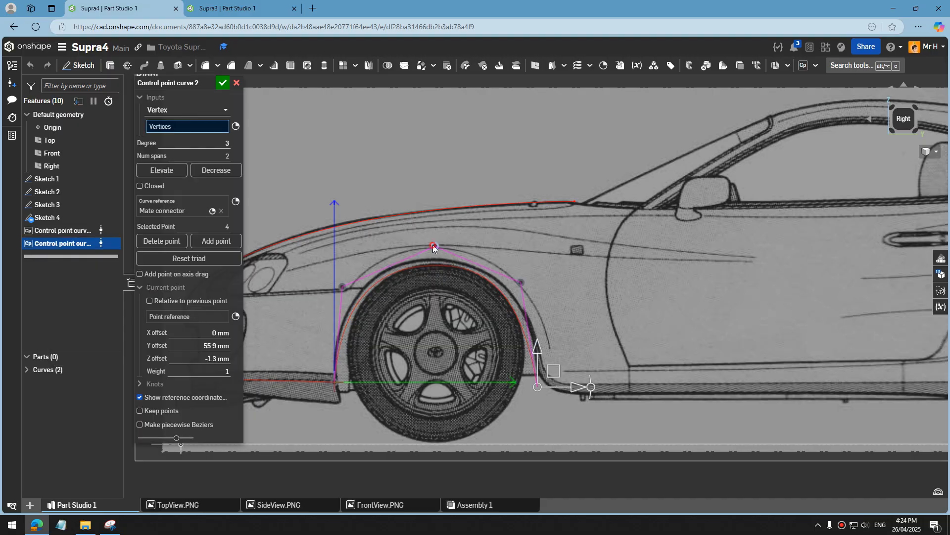
pyautogui.click(436, 246)
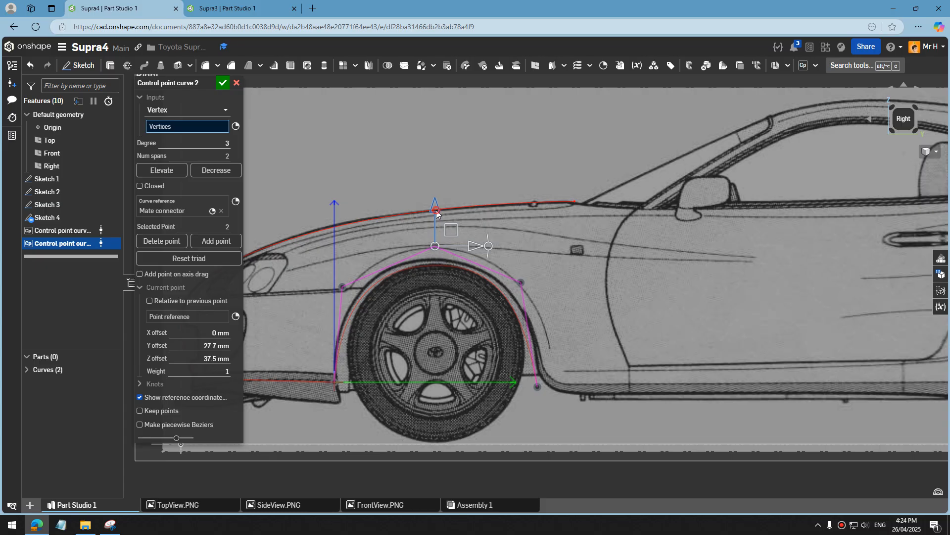
pyautogui.moveTo(437, 213); pyautogui.dragTo(434, 200)
pyautogui.click(343, 286)
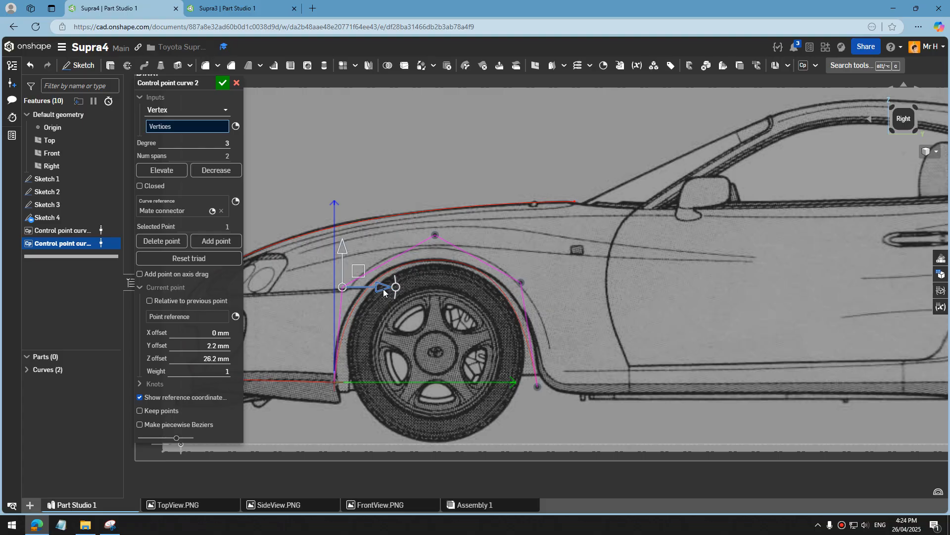
pyautogui.moveTo(382, 288); pyautogui.dragTo(367, 291)
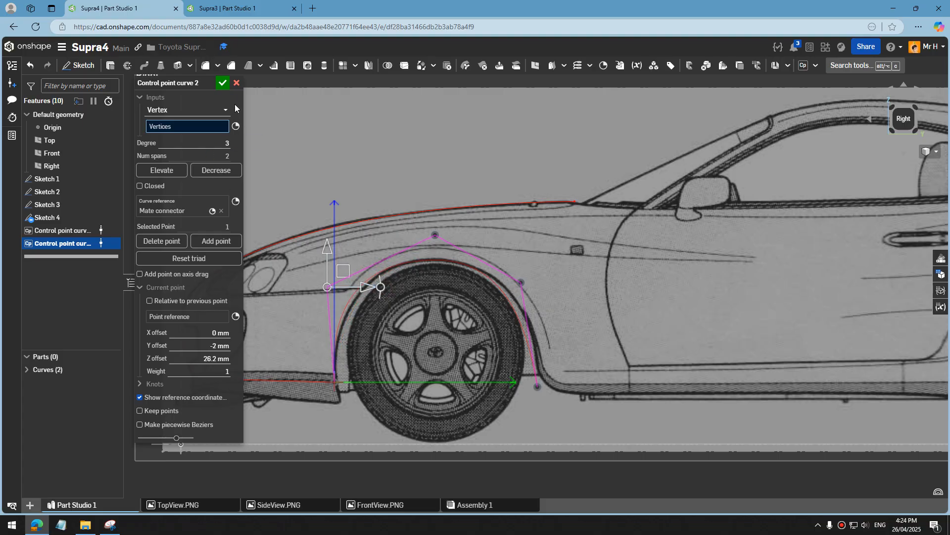
pyautogui.click(222, 84)
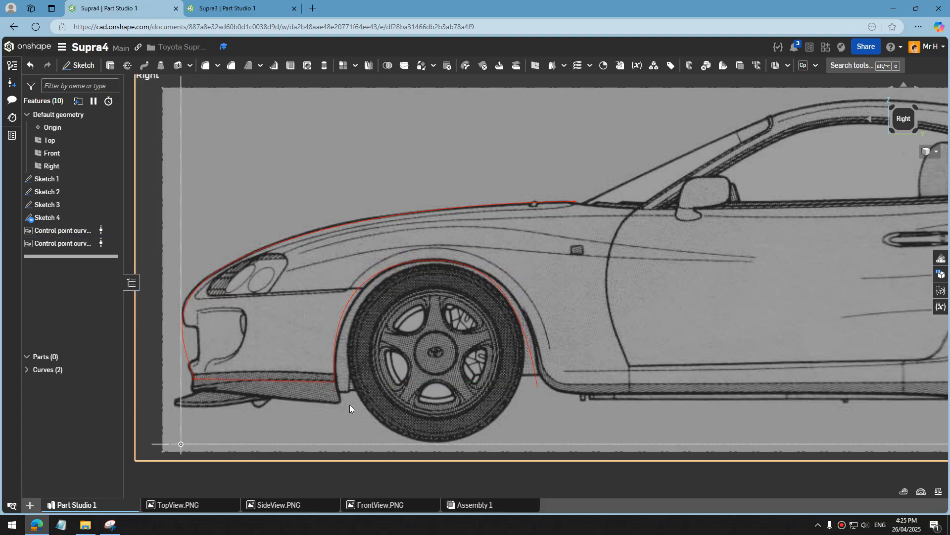
# Step: Edit the lower bumper curve to move its end control point forward to a Y offset of about 36.9 mm and accept the curve
pyautogui.moveTo(349, 405); pyautogui.dragTo(351, 415, button='right')
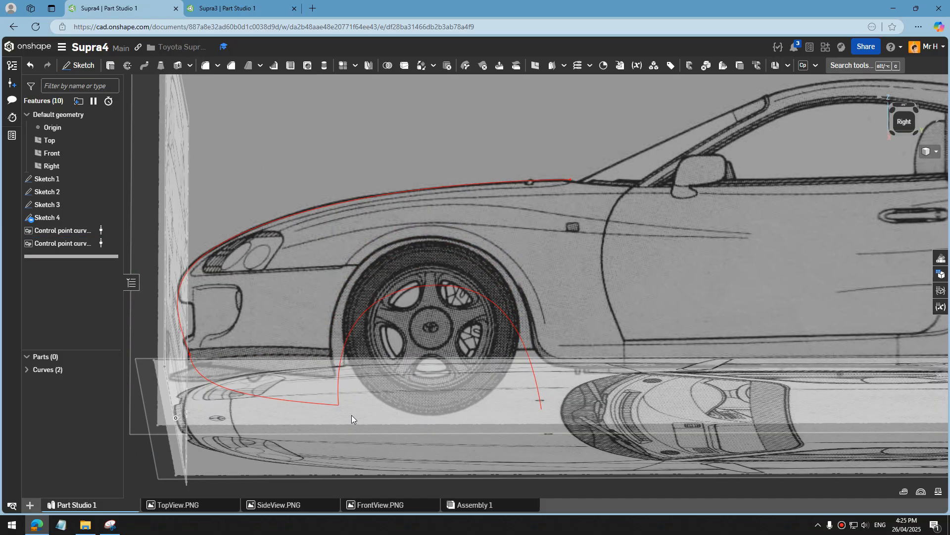
pyautogui.click(320, 403)
pyautogui.rightClick(319, 403)
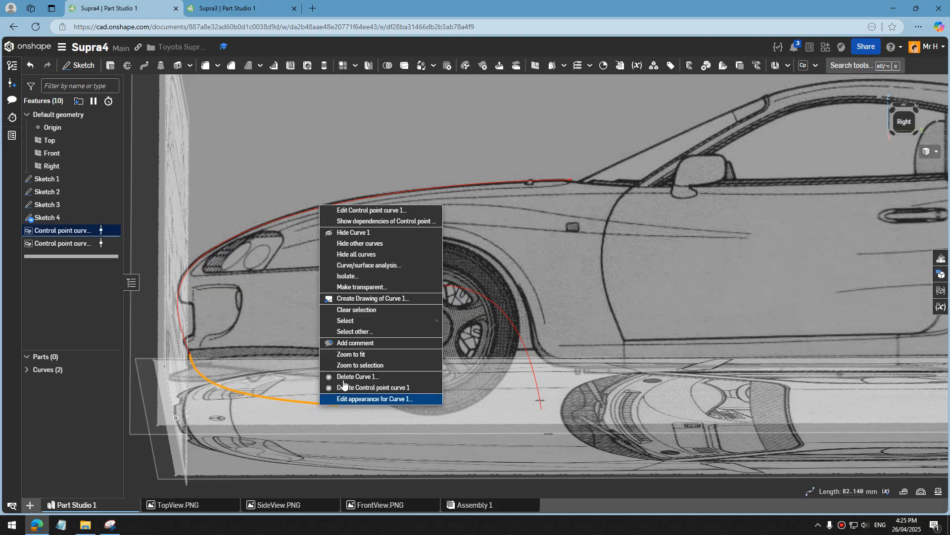
pyautogui.click(354, 210)
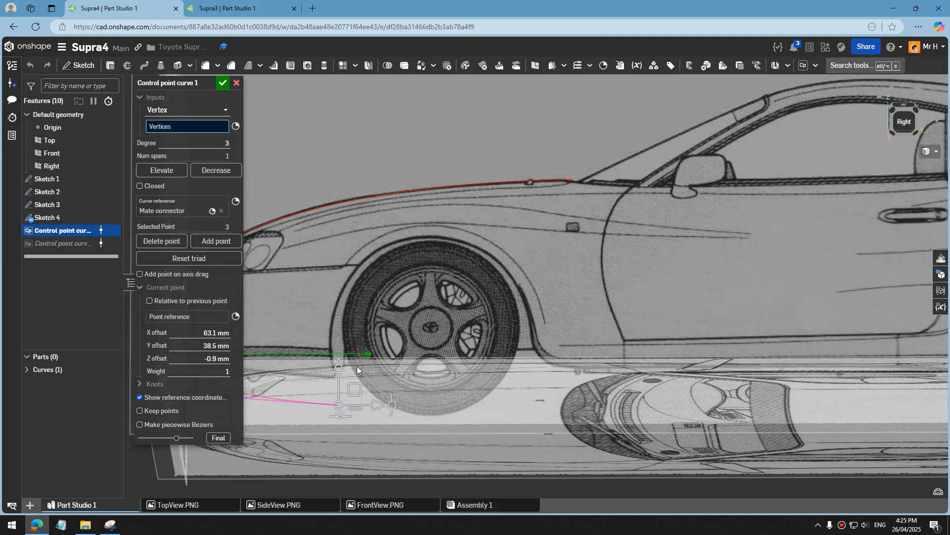
pyautogui.click(906, 127)
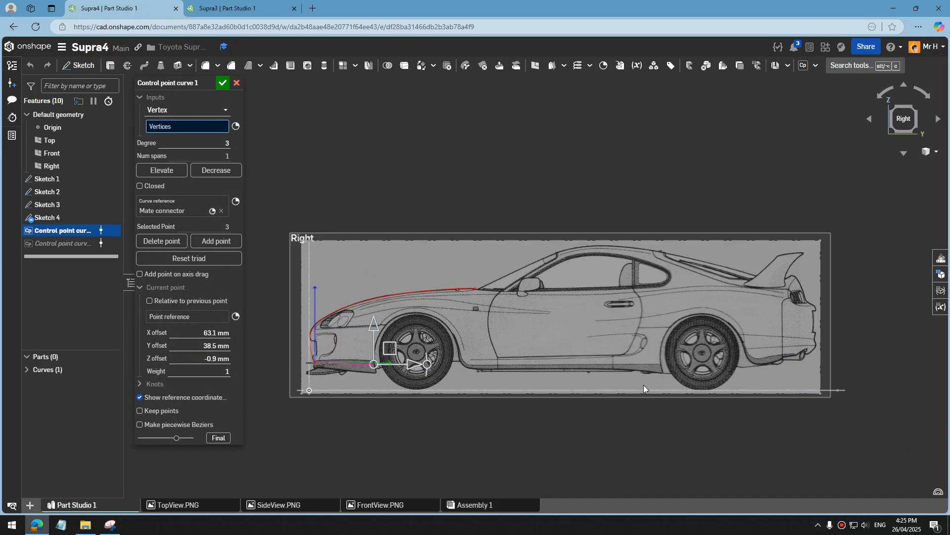
pyautogui.scroll(6, 354, 364)
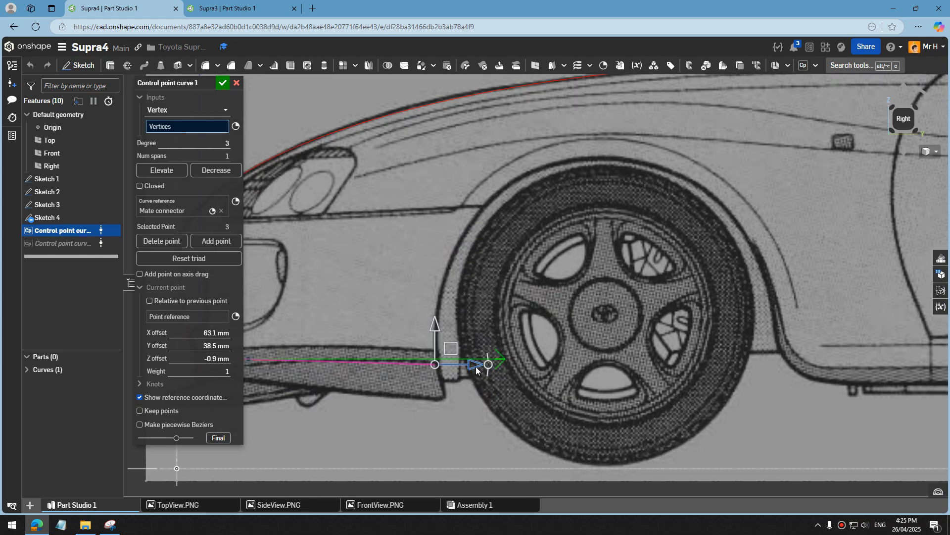
pyautogui.moveTo(471, 371); pyautogui.dragTo(464, 371)
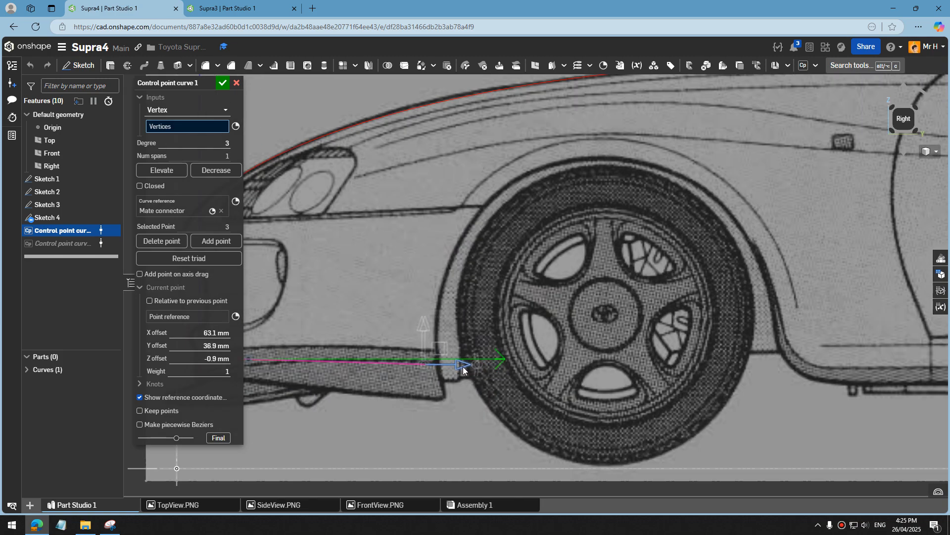
pyautogui.click(222, 83)
# Step: Reopen the wheel arch curve, move its end control point rearward to the sill and the rear upper point to about Y 60.8, Z 31.8 mm
pyautogui.moveTo(346, 242); pyautogui.dragTo(346, 248, button='right')
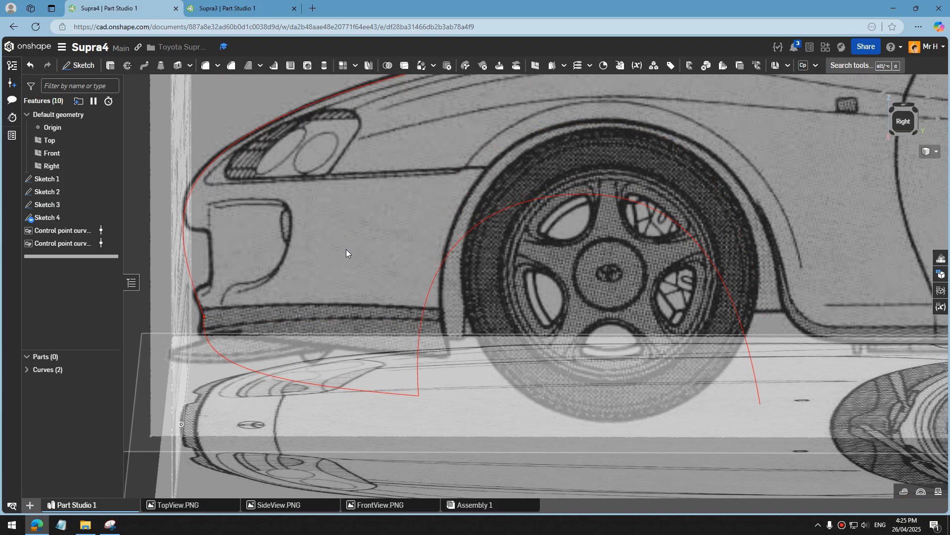
pyautogui.rightClick(454, 256)
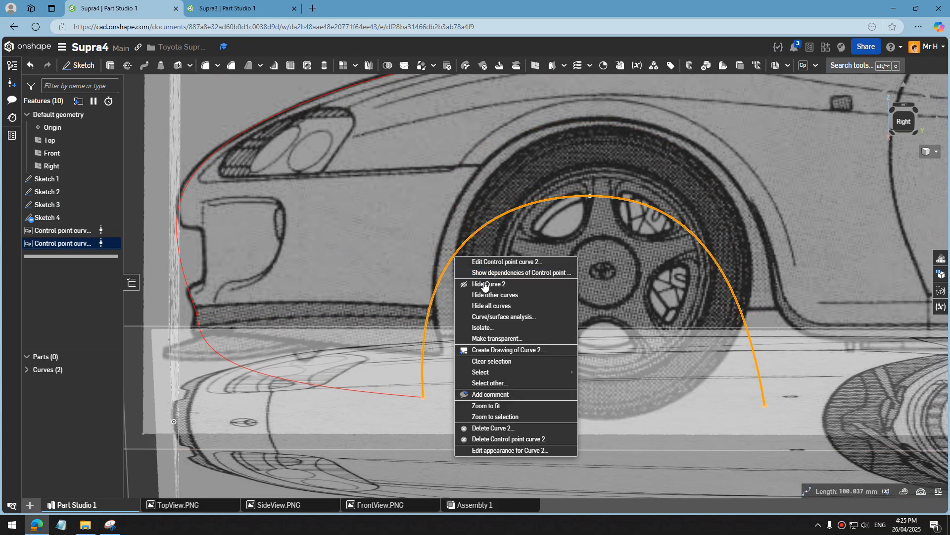
pyautogui.click(486, 262)
pyautogui.scroll(-5, 645, 207)
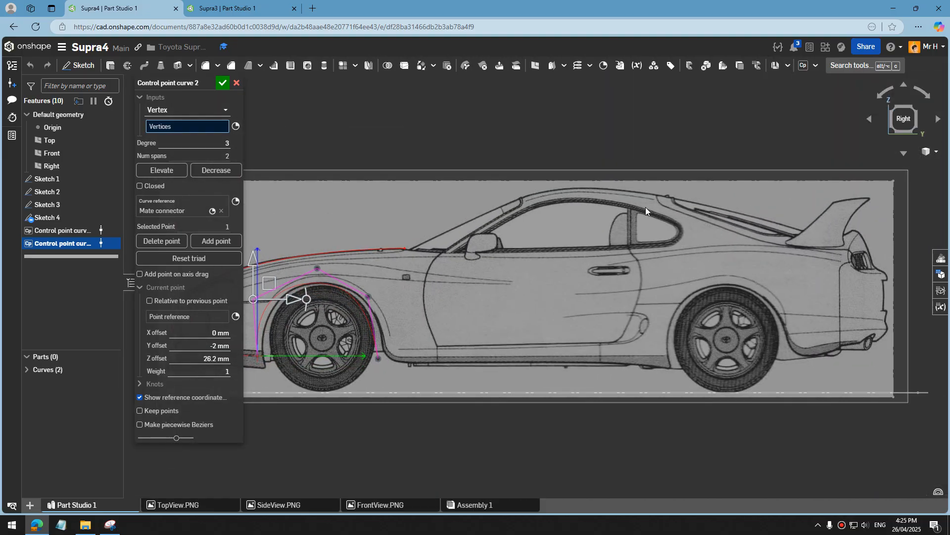
pyautogui.scroll(5, 513, 295)
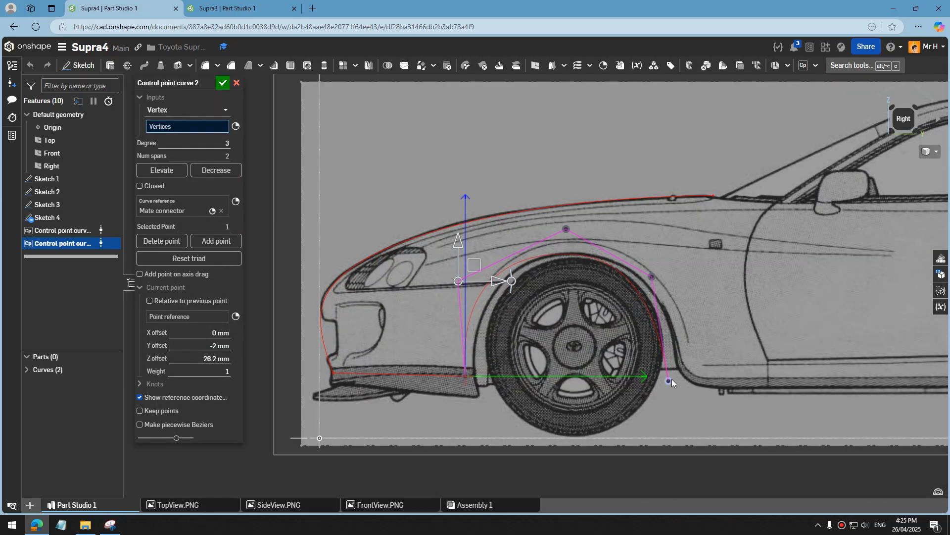
pyautogui.click(668, 380)
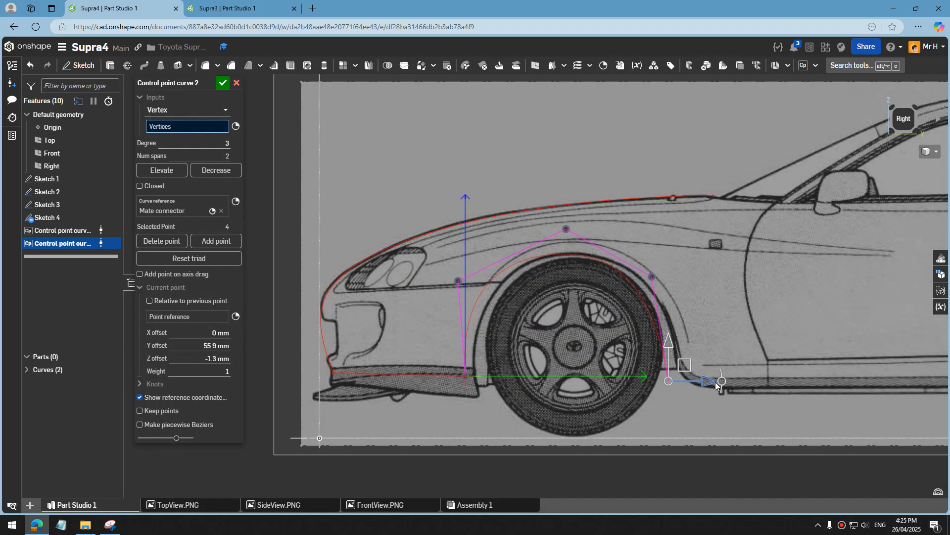
pyautogui.moveTo(712, 382); pyautogui.dragTo(733, 383)
pyautogui.click(652, 275)
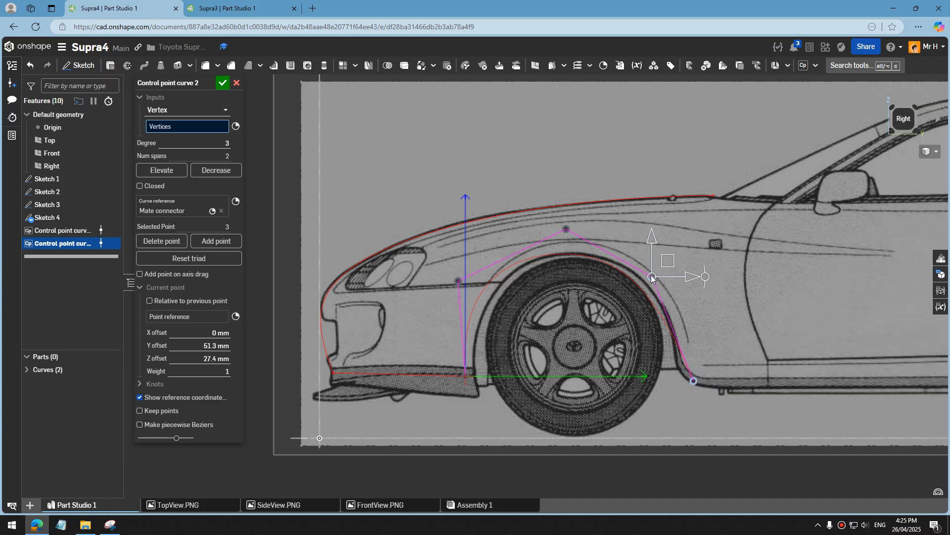
pyautogui.moveTo(687, 253); pyautogui.dragTo(702, 245)
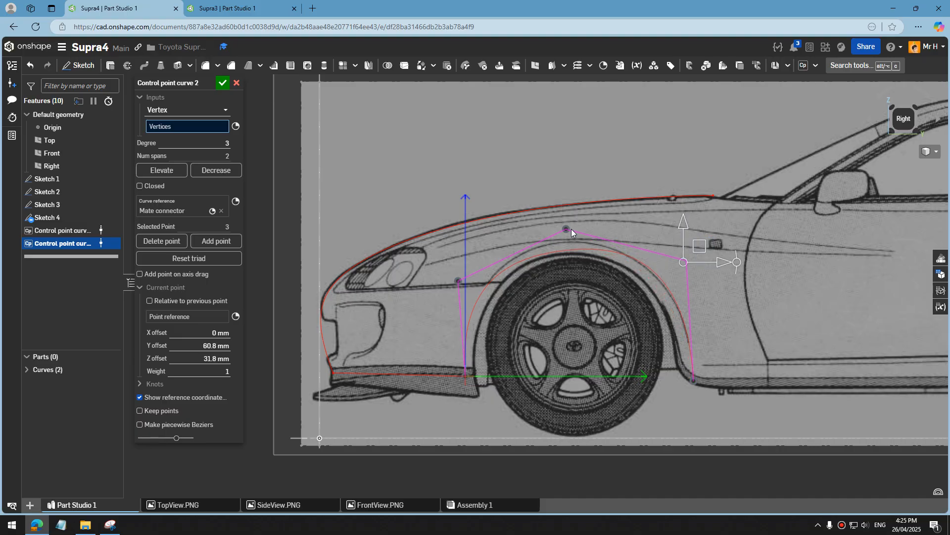
# Step: Raise the arch's top control point to about Z 44.5 mm and shift the front control point to about Y -2.5 mm
pyautogui.click(566, 229)
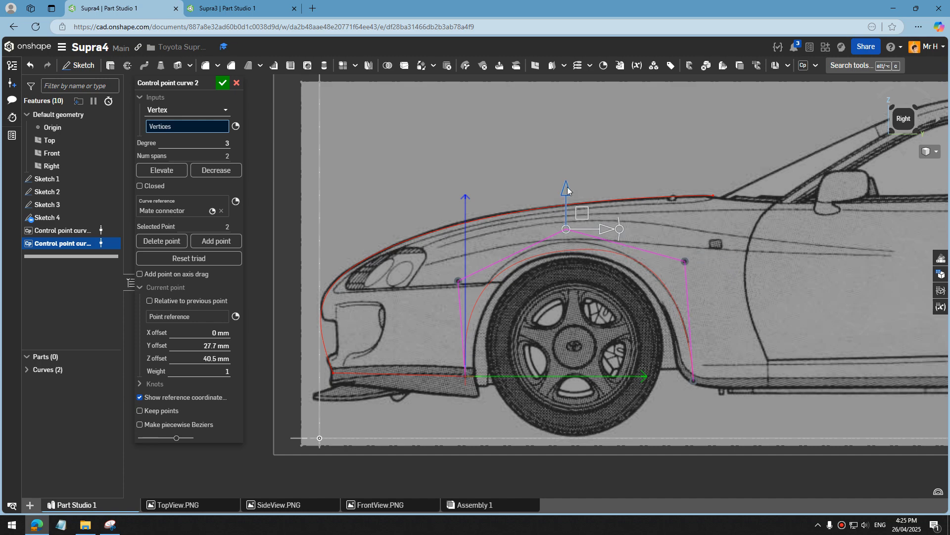
pyautogui.moveTo(567, 186); pyautogui.dragTo(570, 172)
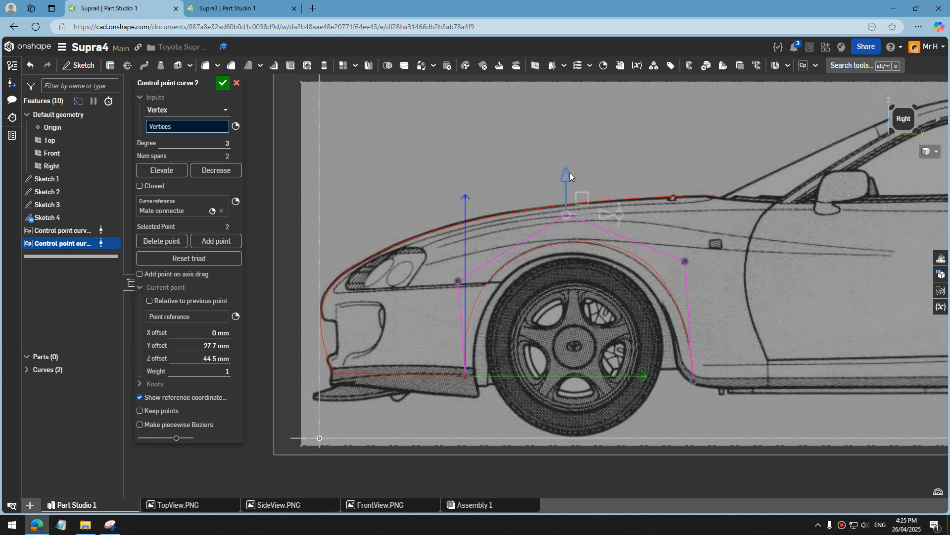
pyautogui.click(459, 280)
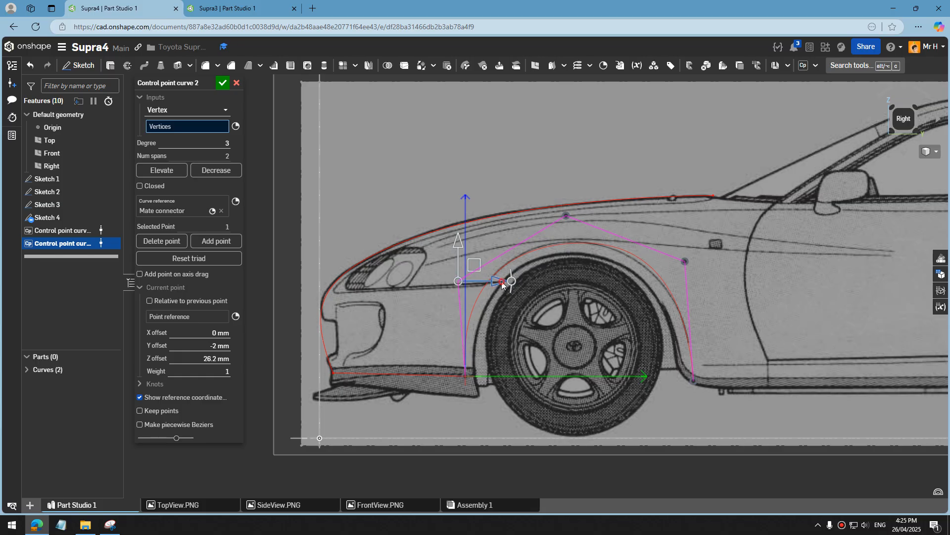
pyautogui.moveTo(500, 282); pyautogui.dragTo(498, 281)
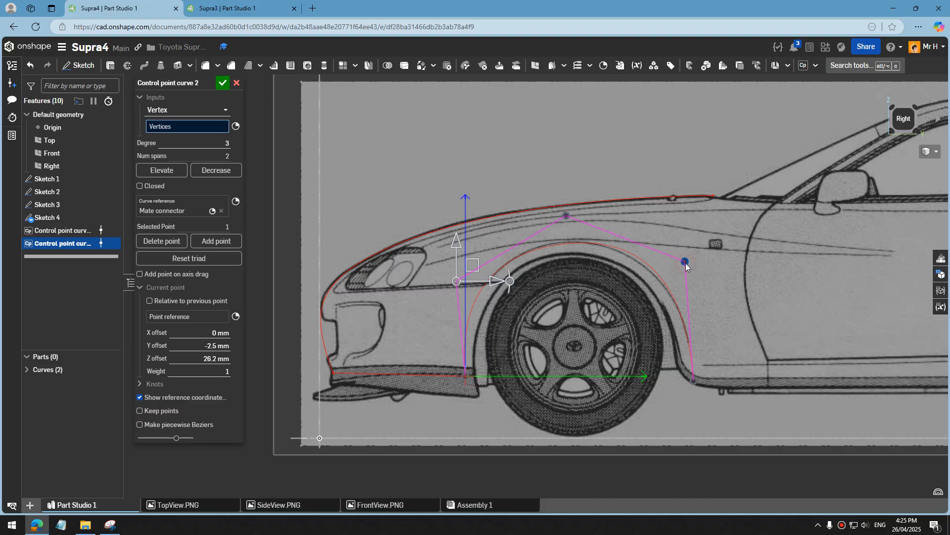
# Step: Lower the arch's rear upper control point to about Z 30.4 mm at Y 60.8 mm and accept the curve
pyautogui.click(685, 260)
pyautogui.moveTo(702, 247); pyautogui.dragTo(702, 251)
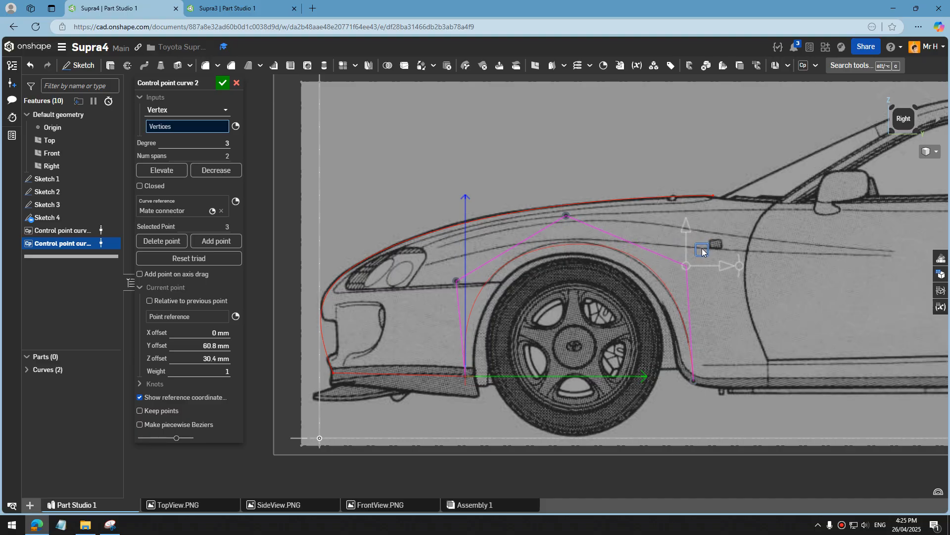
pyautogui.click(222, 83)
# Step: Check the wheel arch curve against the blueprint at an angle and in side view
pyautogui.moveTo(589, 290); pyautogui.dragTo(605, 290, button='right')
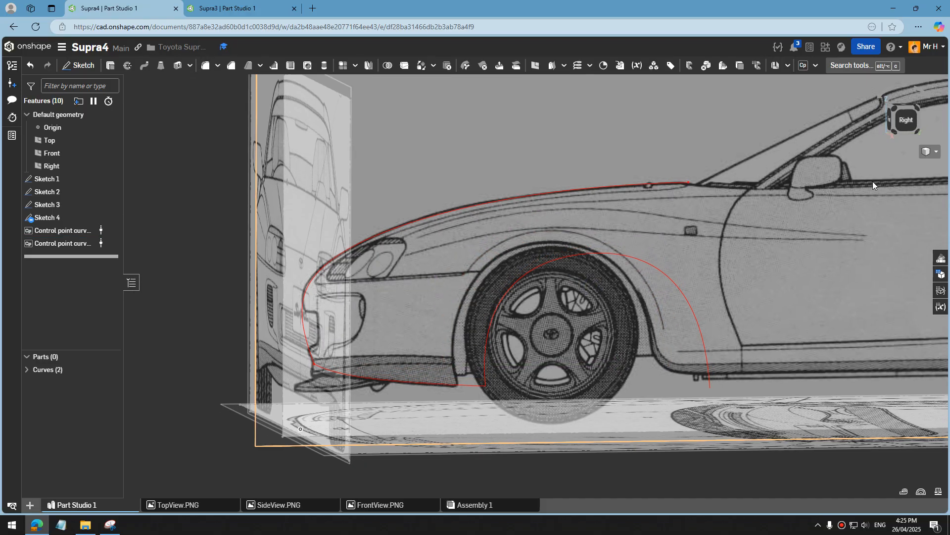
pyautogui.click(904, 121)
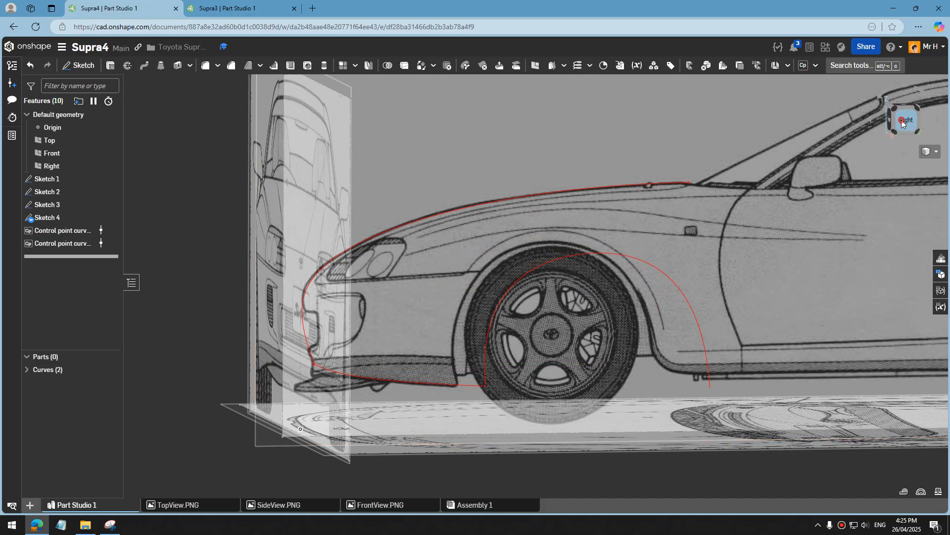
pyautogui.click(905, 120)
pyautogui.scroll(-2, 261, 318)
pyautogui.scroll(6, 273, 335)
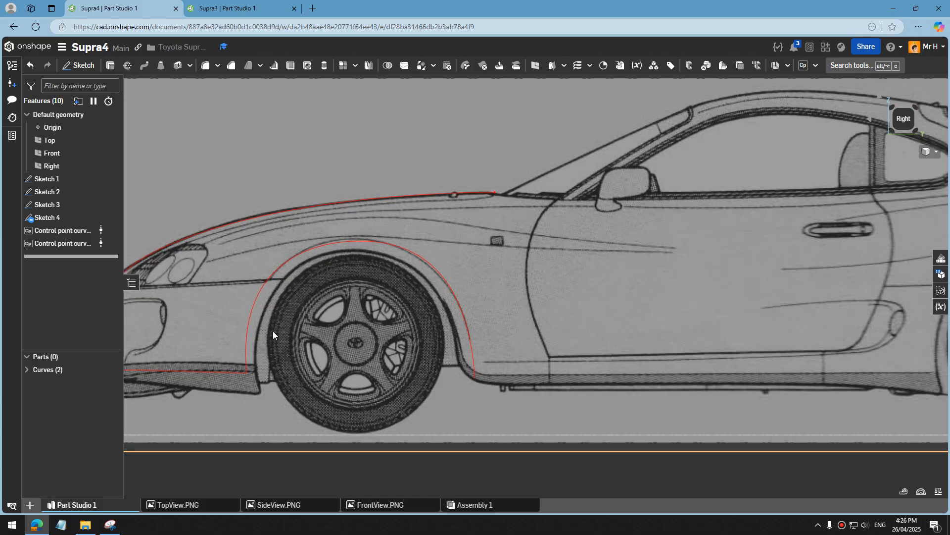
pyautogui.click(815, 65)
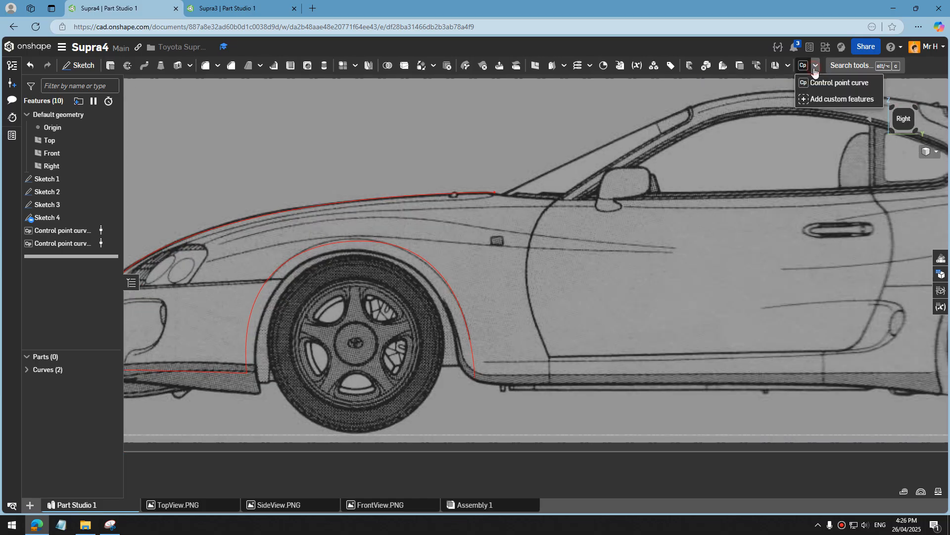
pyautogui.click(820, 85)
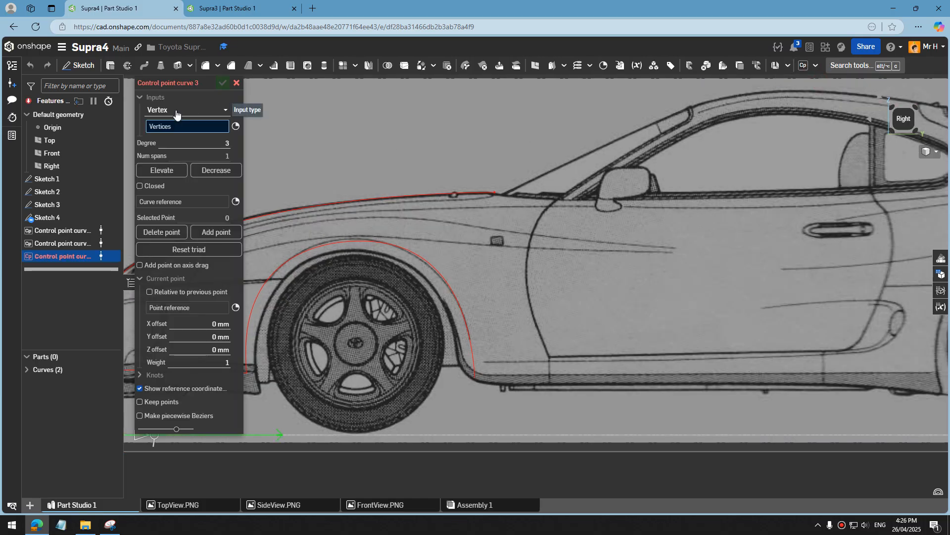
pyautogui.click(176, 127)
pyautogui.click(175, 139)
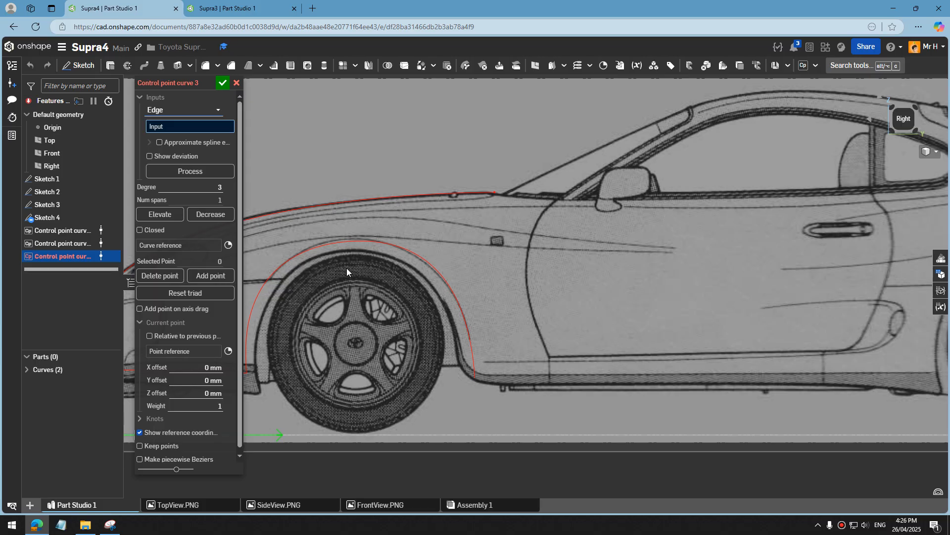
pyautogui.click(338, 243)
pyautogui.scroll(-3, 849, 307)
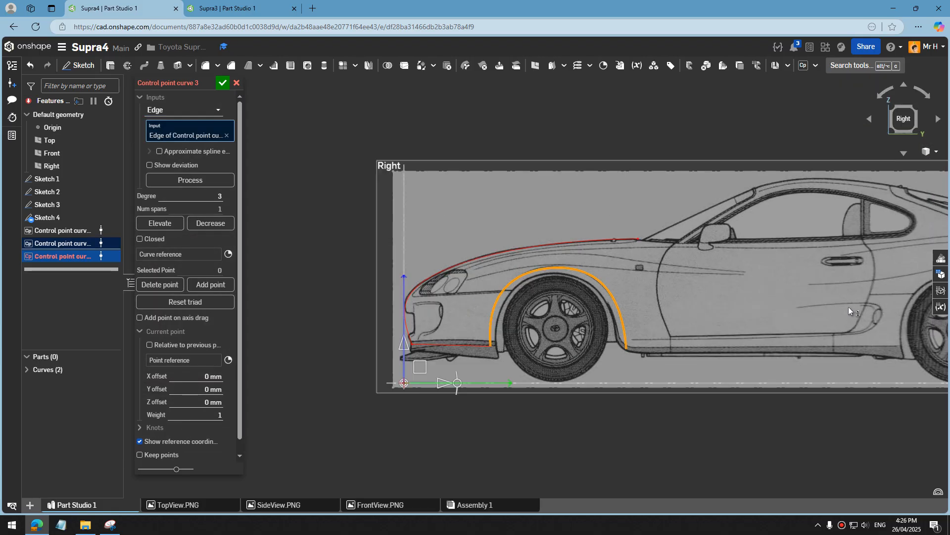
pyautogui.scroll(3, 668, 307)
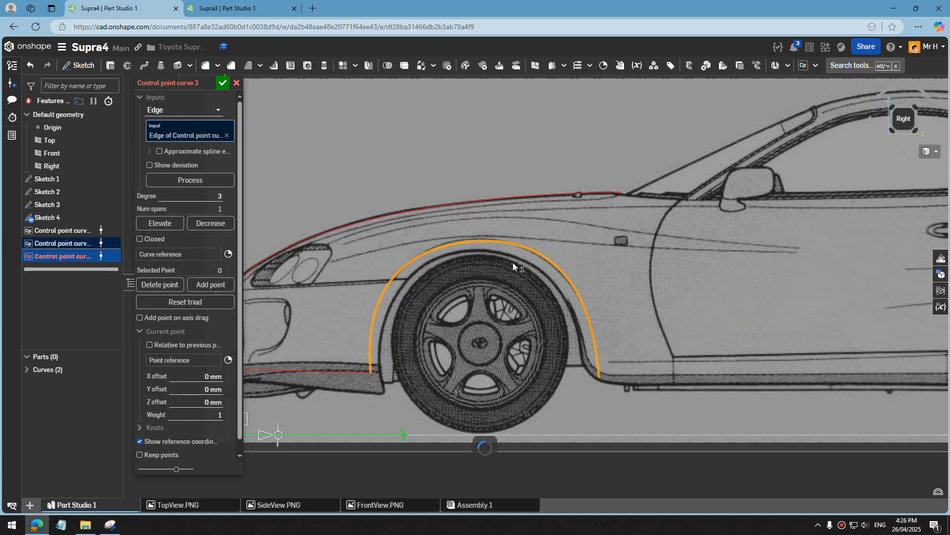
pyautogui.click(158, 151)
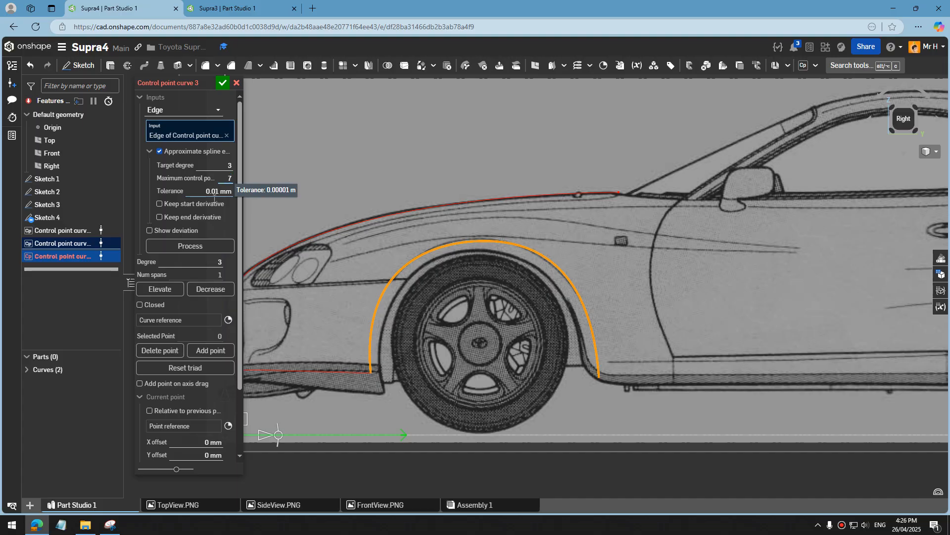
pyautogui.click(195, 251)
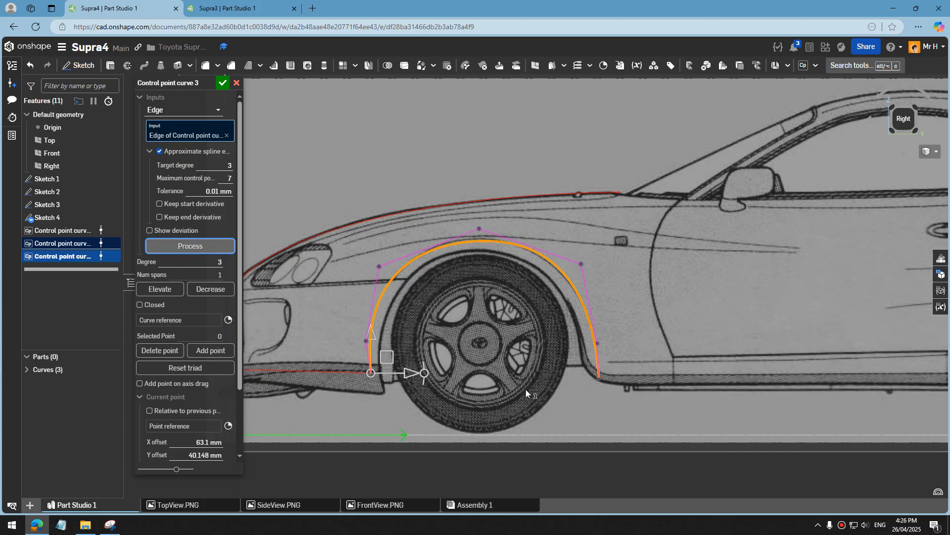
pyautogui.scroll(2, 527, 391)
pyautogui.moveTo(394, 371)
pyautogui.mouseDown()
pyautogui.moveTo(403, 370)
pyautogui.moveTo(387, 369)
pyautogui.mouseUp()
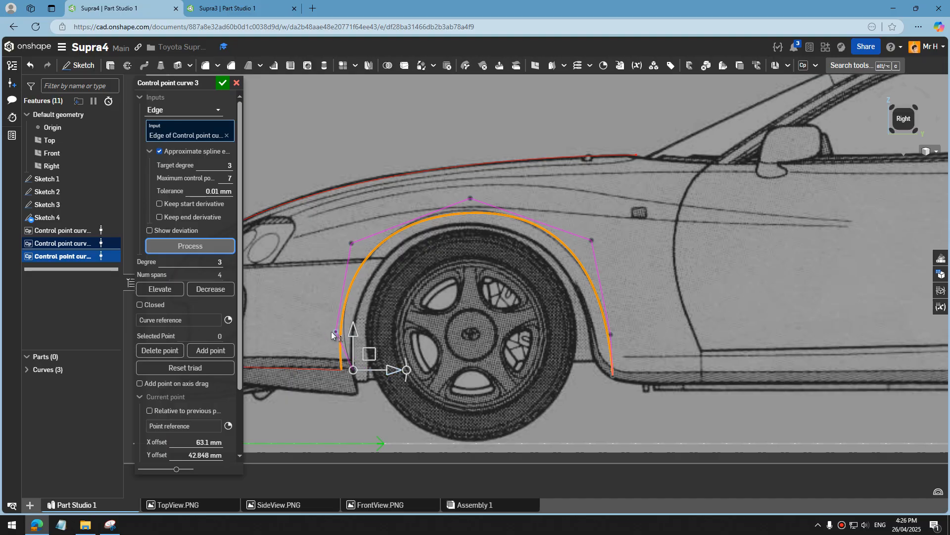
pyautogui.click(237, 83)
# Step: Reopen the wheel arch curve and move its front control point outward to an X offset of about 5.8 mm
pyautogui.moveTo(533, 319); pyautogui.dragTo(519, 260, button='right')
pyautogui.click(504, 237)
pyautogui.rightClick(504, 238)
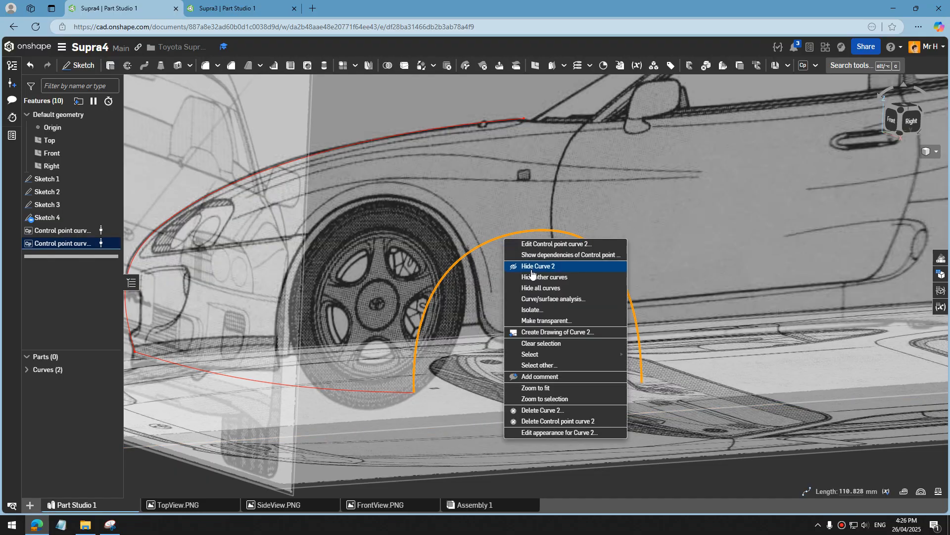
pyautogui.click(537, 244)
pyautogui.moveTo(538, 289); pyautogui.dragTo(812, 186, button='right')
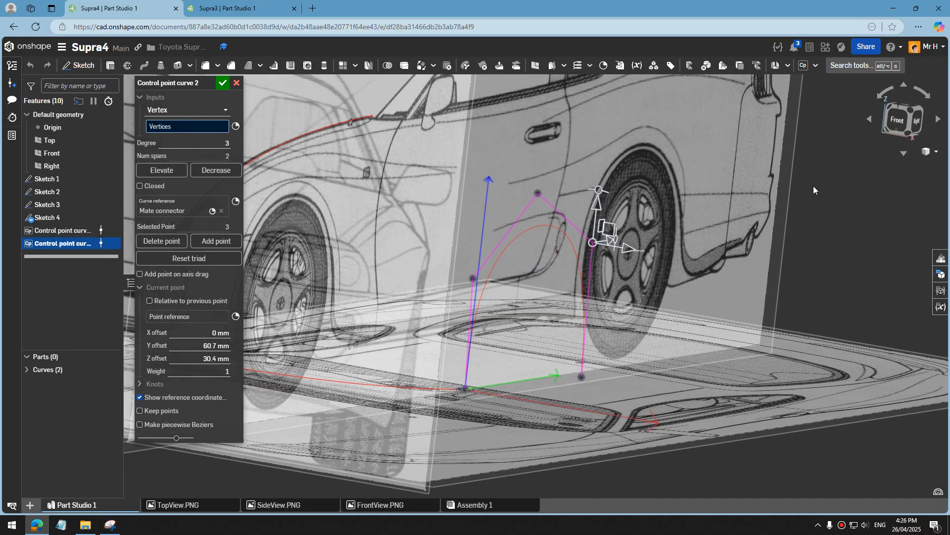
pyautogui.click(897, 119)
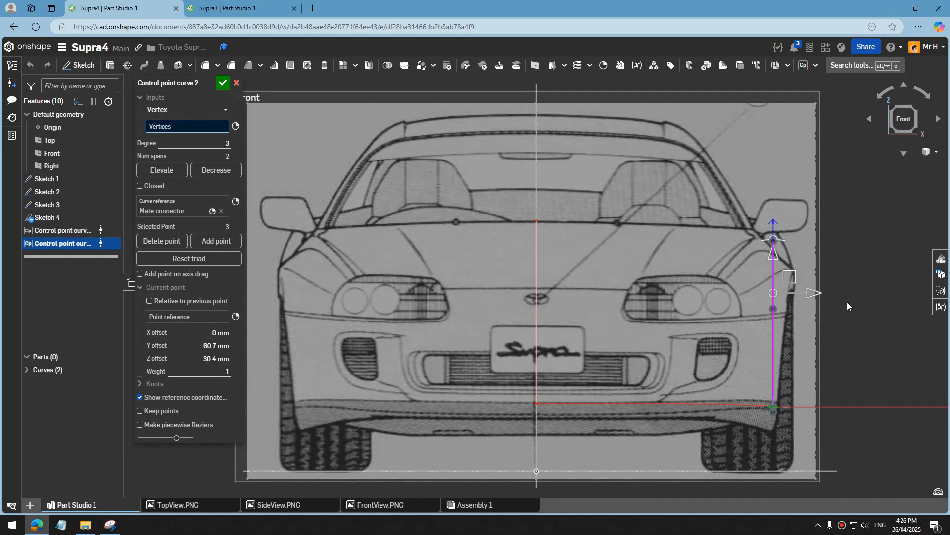
pyautogui.scroll(2, 724, 309)
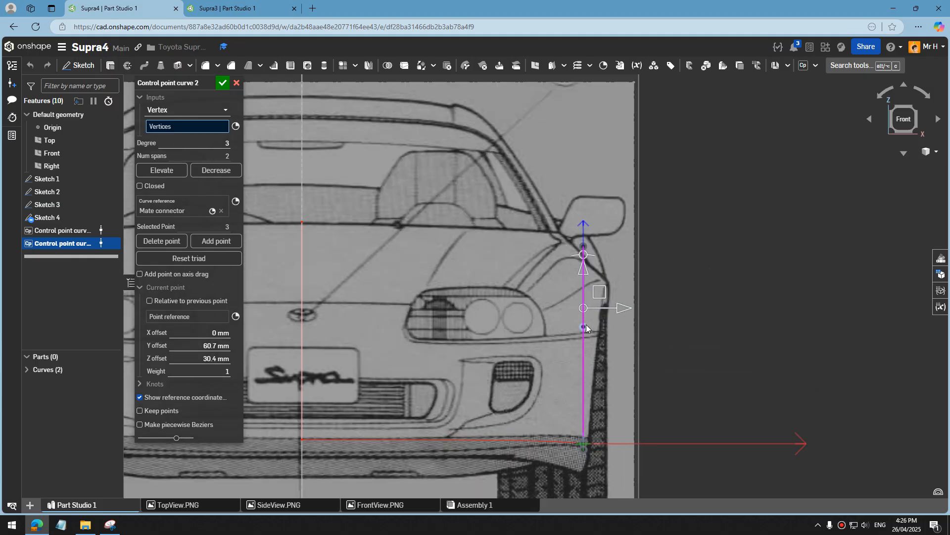
pyautogui.moveTo(686, 334)
pyautogui.mouseDown(button='right')
pyautogui.moveTo(678, 334)
pyautogui.moveTo(694, 338)
pyautogui.moveTo(697, 327)
pyautogui.moveTo(631, 349)
pyautogui.mouseUp(button='right')
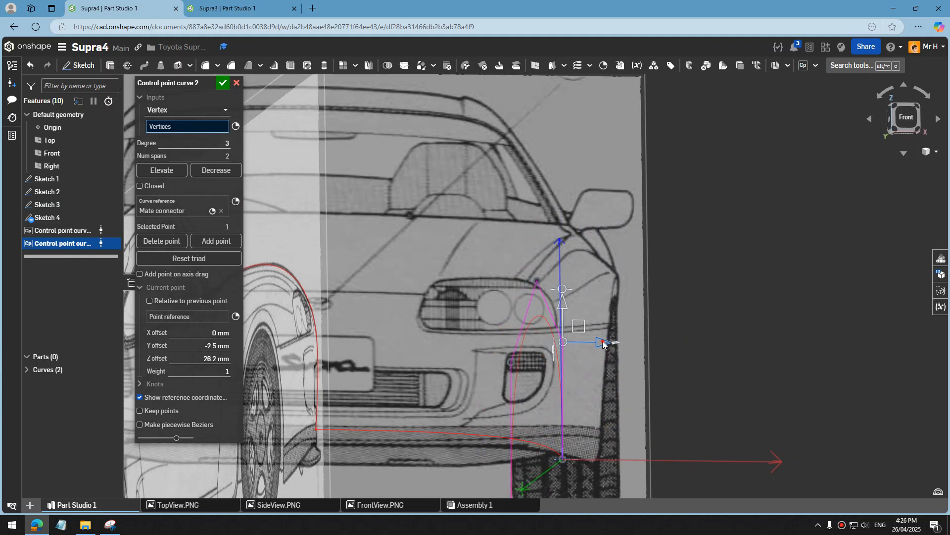
pyautogui.moveTo(618, 345); pyautogui.dragTo(628, 345)
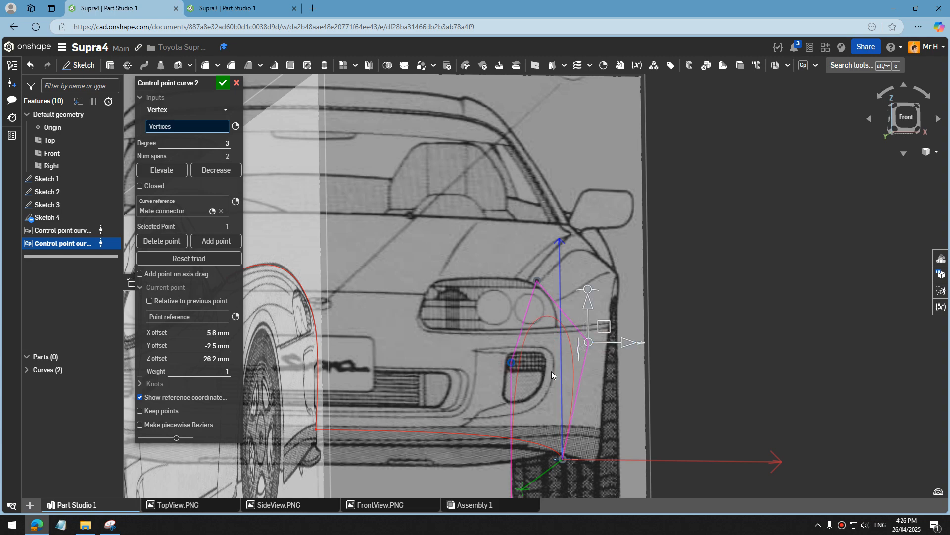
# Step: Pull the arch's rear upper control point outward and move its top control point to about X 3.1 mm
pyautogui.click(511, 362)
pyautogui.moveTo(550, 364); pyautogui.dragTo(567, 365)
pyautogui.click(537, 281)
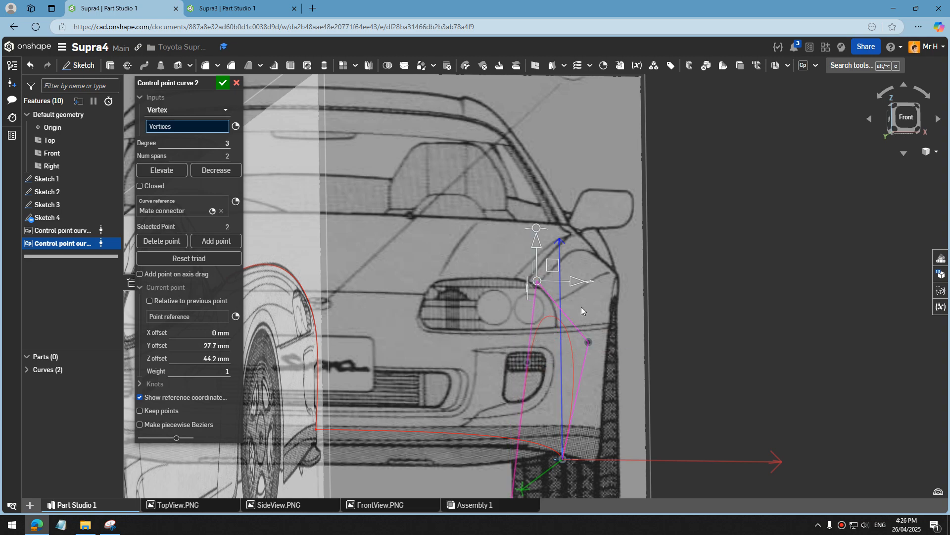
pyautogui.moveTo(574, 288); pyautogui.dragTo(587, 285)
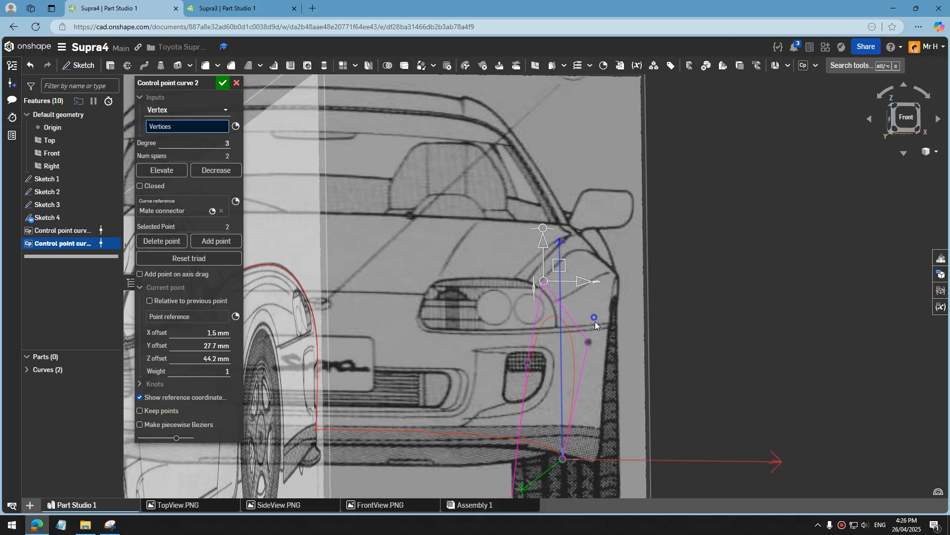
# Step: Using the top-view blueprint, move the arch's top control point outward to about X 8.1 mm
pyautogui.moveTo(595, 321); pyautogui.dragTo(789, 246, button='right')
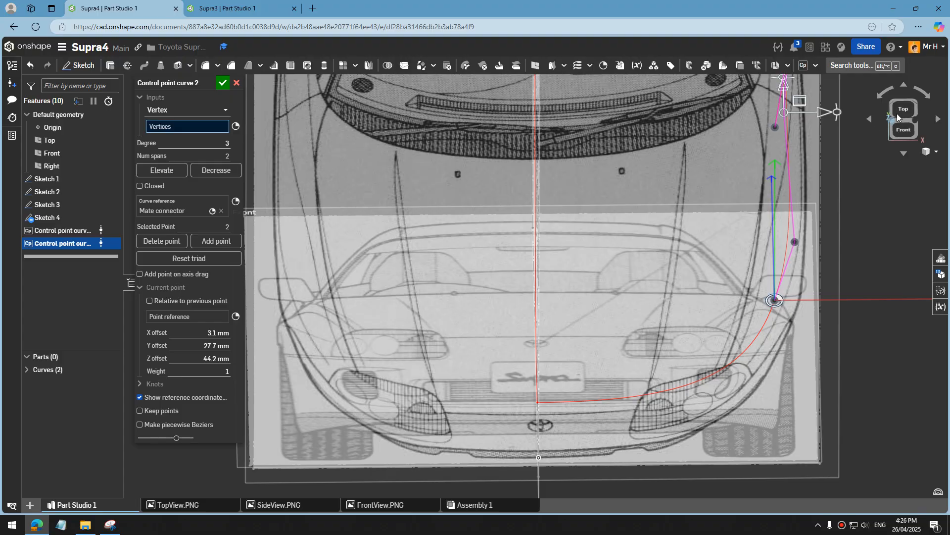
pyautogui.click(903, 108)
pyautogui.scroll(5, 679, 452)
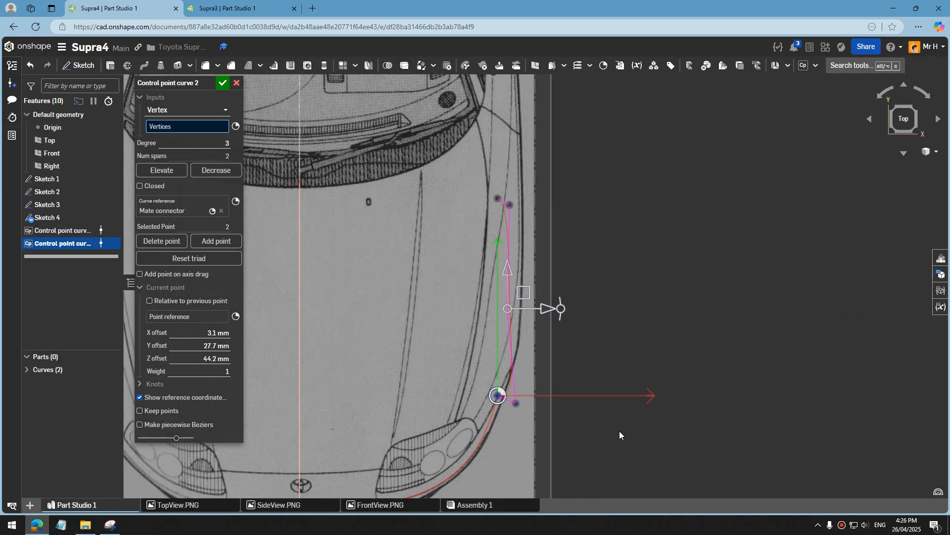
pyautogui.moveTo(547, 310); pyautogui.dragTo(563, 311)
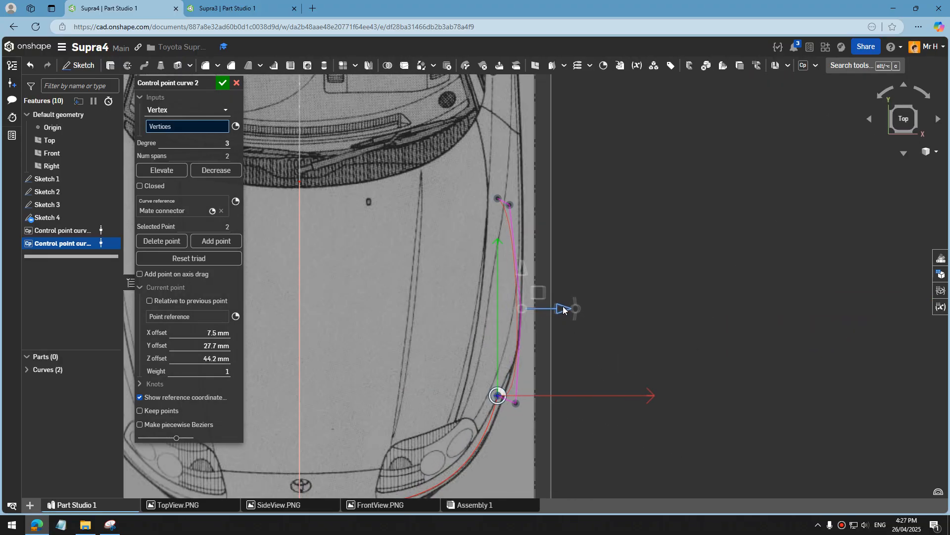
# Step: Move the arch's rear upper control point to about X 6.3 mm and its front control point to about X 3.9 mm
pyautogui.click(509, 203)
pyautogui.moveTo(538, 205); pyautogui.dragTo(555, 208)
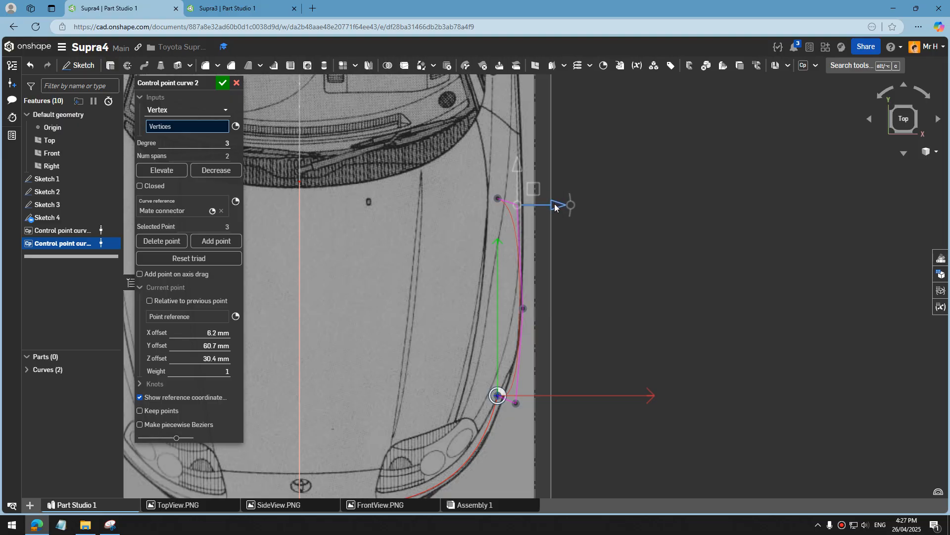
pyautogui.click(517, 403)
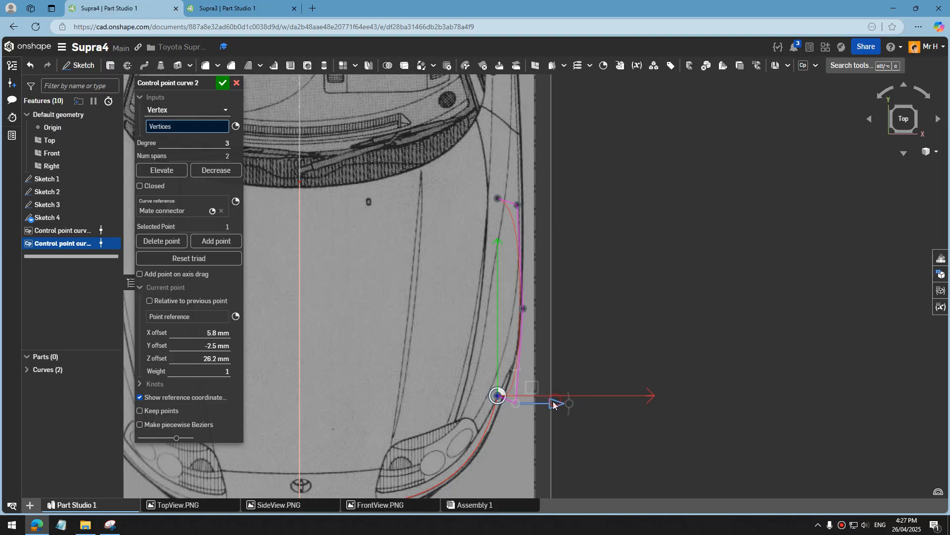
pyautogui.moveTo(553, 405); pyautogui.dragTo(549, 405)
# Step: Using the front-view blueprint, pull the arch's top control point slightly inward and move the rear upper point to about X 5.8 mm
pyautogui.moveTo(562, 404); pyautogui.dragTo(531, 253, button='right')
pyautogui.click(905, 126)
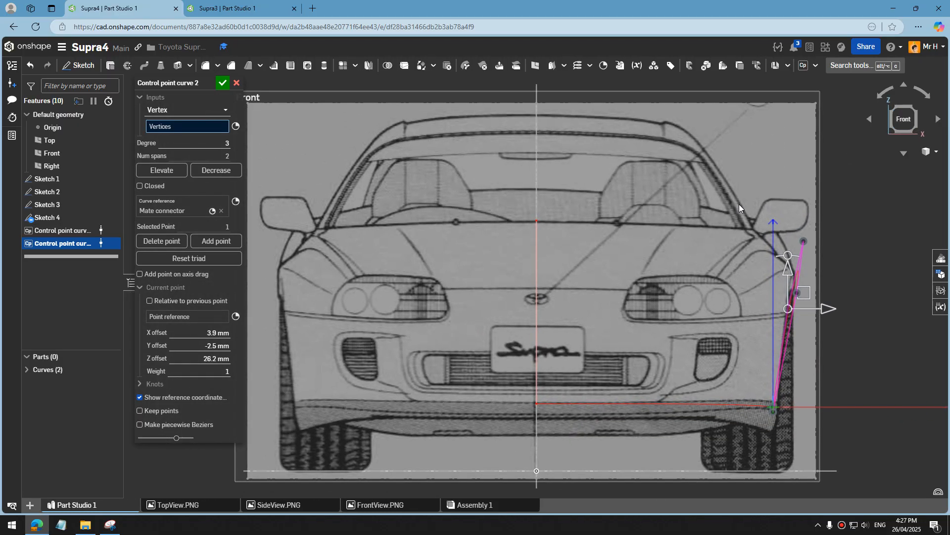
pyautogui.scroll(8, 572, 239)
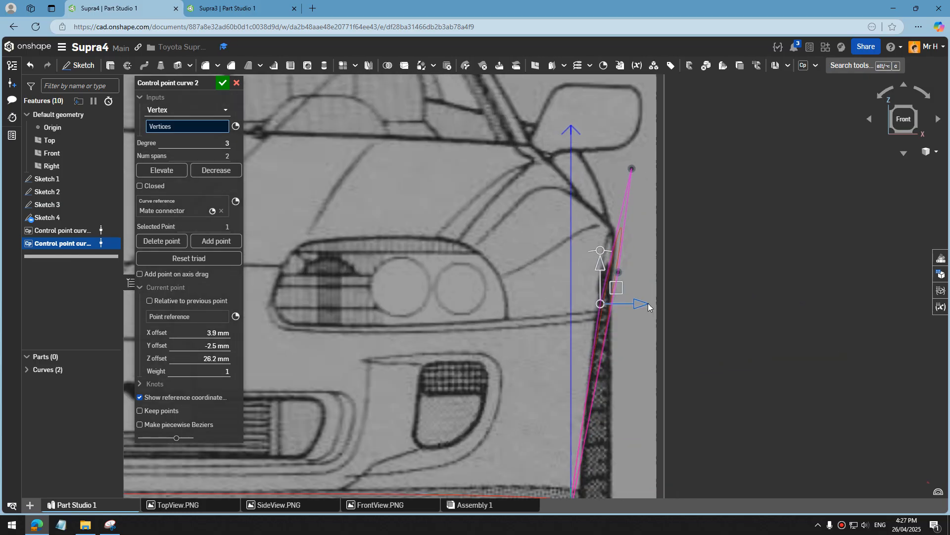
pyautogui.click(633, 169)
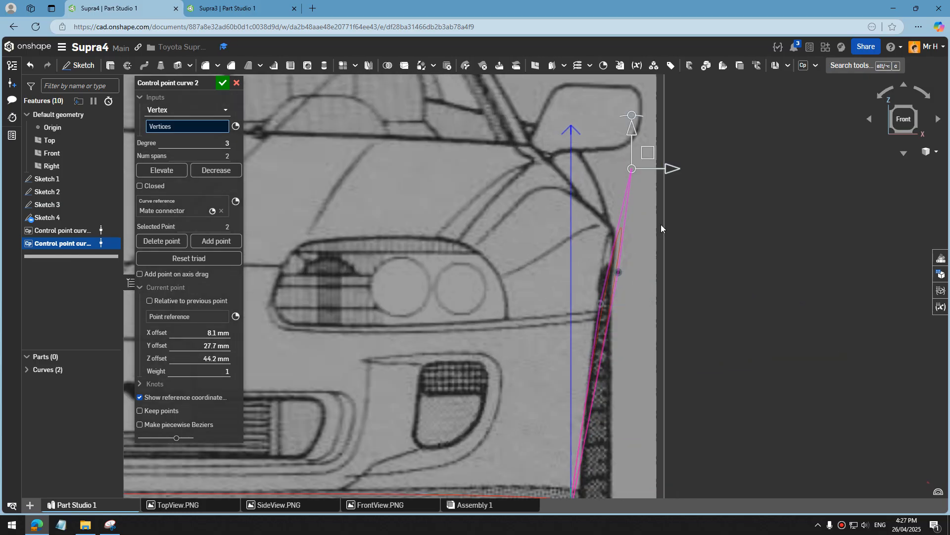
pyautogui.moveTo(666, 171); pyautogui.dragTo(664, 172)
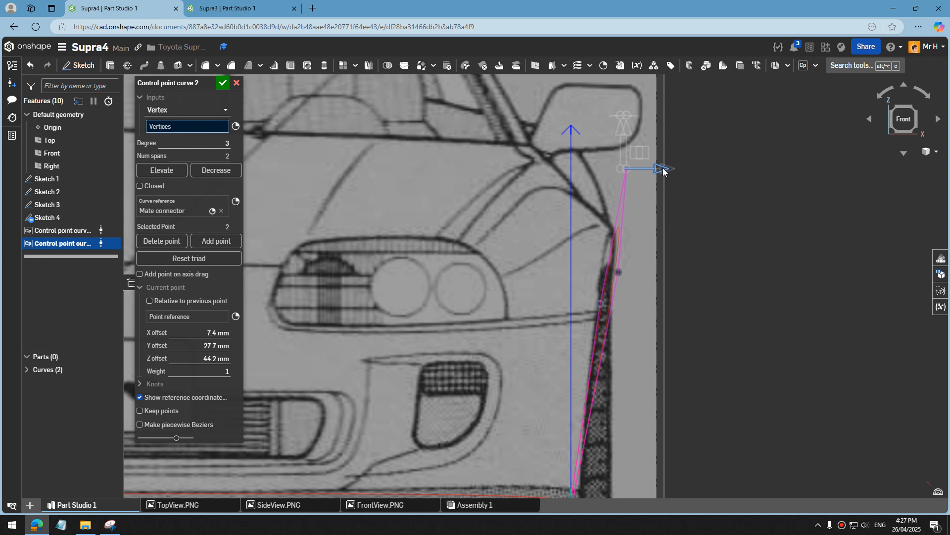
pyautogui.click(618, 272)
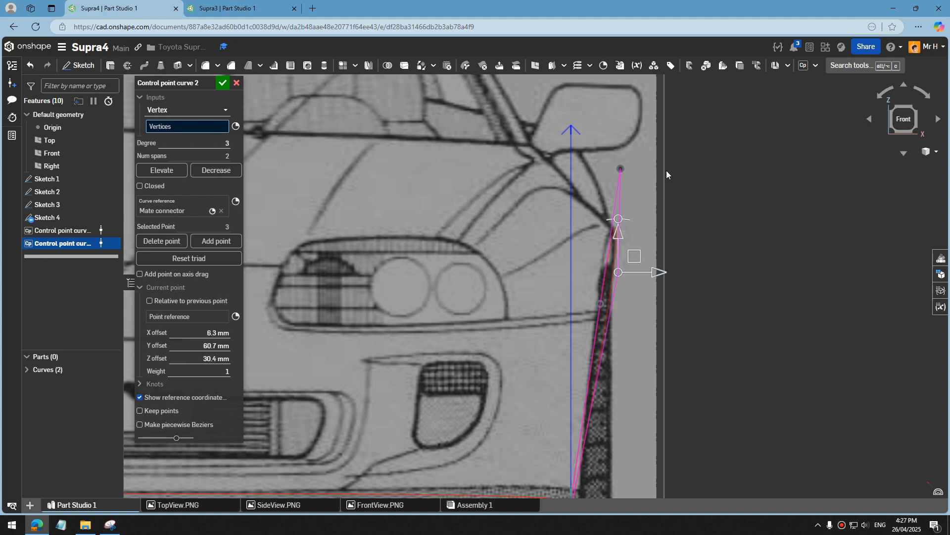
pyautogui.moveTo(658, 273); pyautogui.dragTo(655, 273)
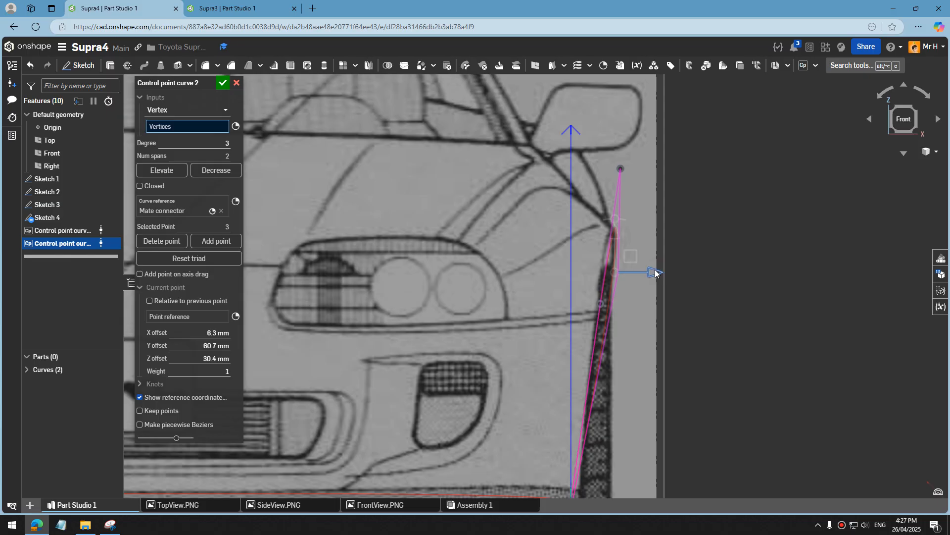
# Step: Move the arch's rear end control point outward to about X 1.7 mm against the front-view blueprint
pyautogui.scroll(-2, 525, 282)
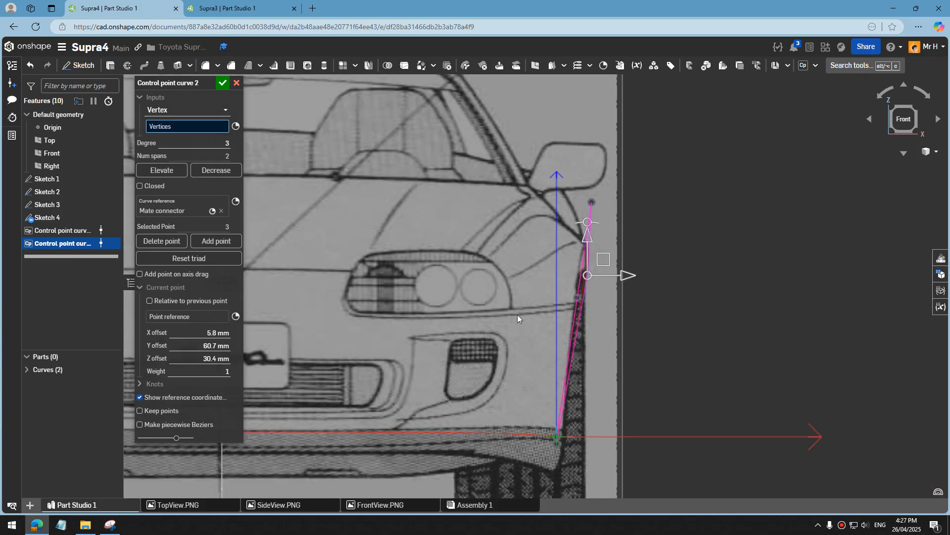
pyautogui.moveTo(518, 318); pyautogui.dragTo(509, 318, button='right')
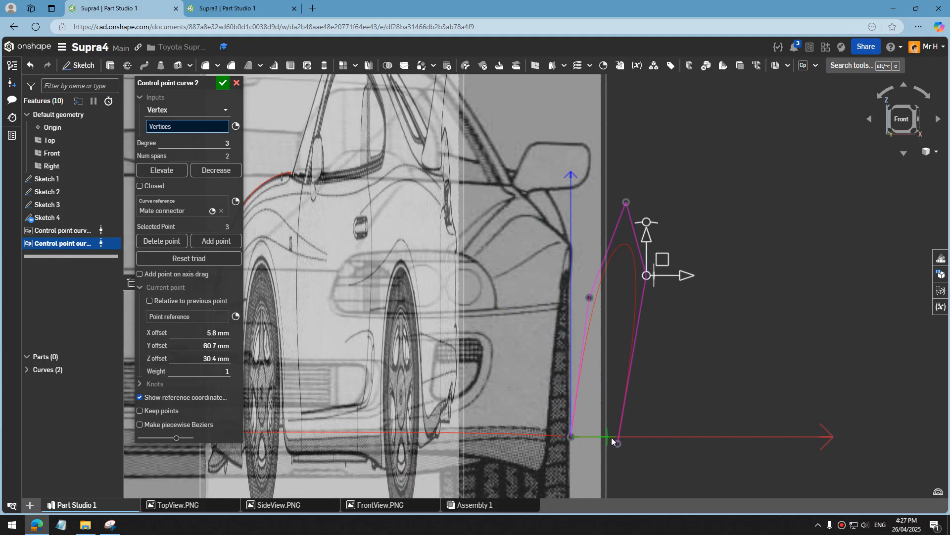
pyautogui.click(898, 123)
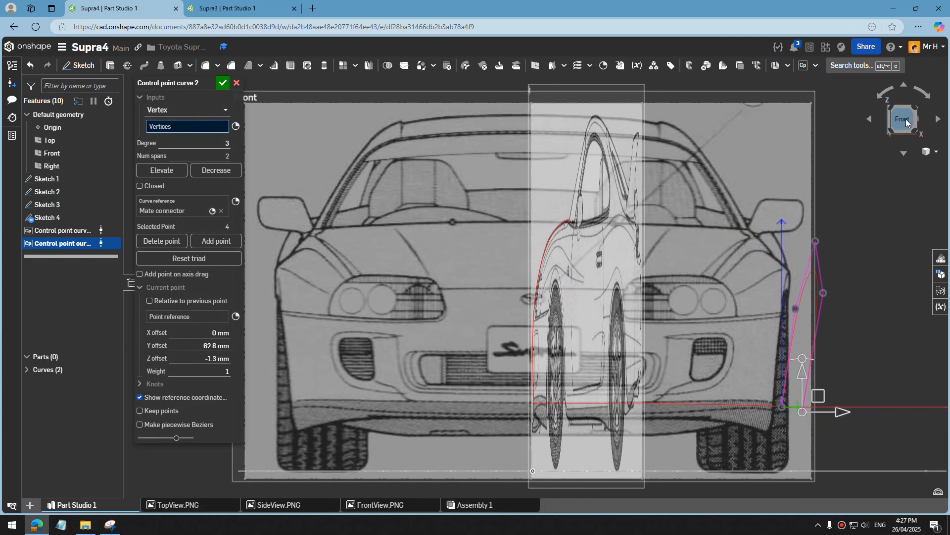
pyautogui.scroll(3, 799, 420)
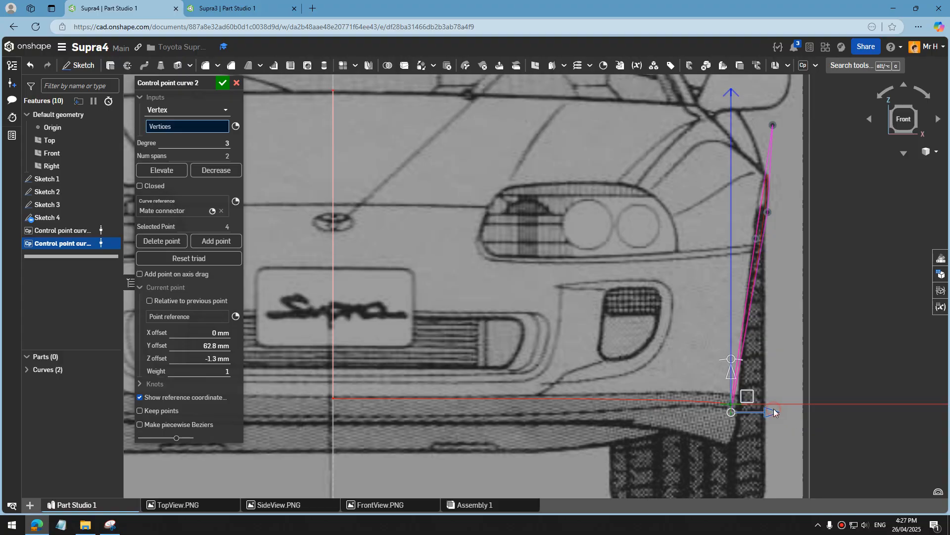
pyautogui.moveTo(775, 410); pyautogui.dragTo(785, 405)
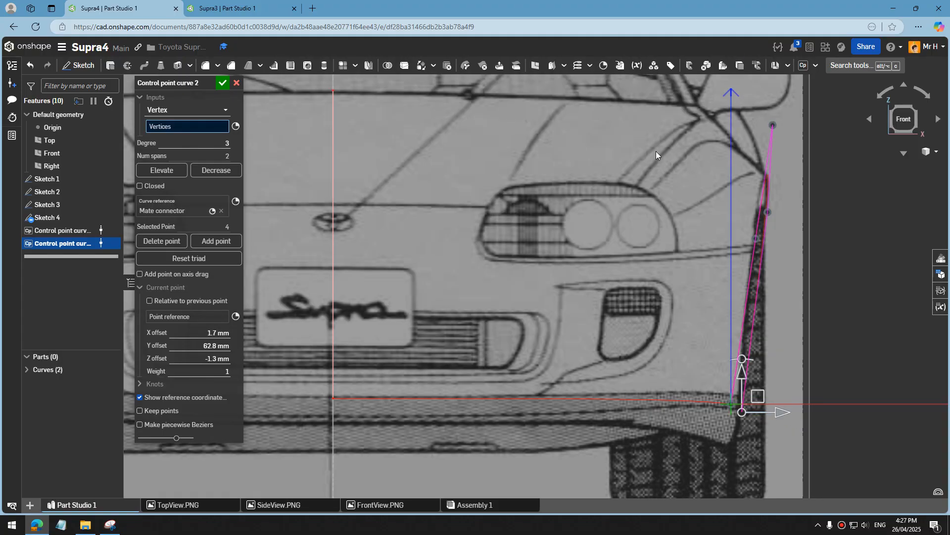
# Step: Accept the edited wheel arch curve and inspect its shape against the side blueprint at an angle
pyautogui.press('f')
pyautogui.click(872, 122)
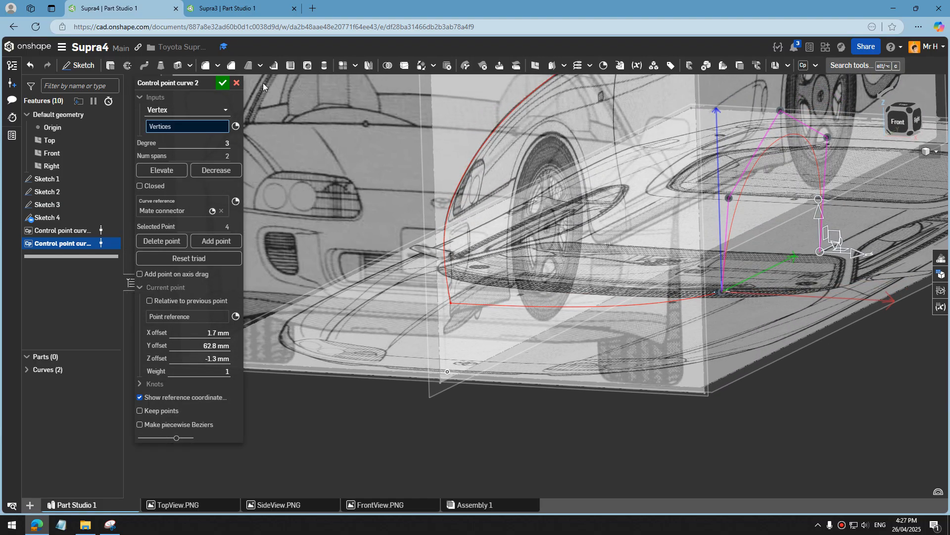
pyautogui.click(222, 84)
pyautogui.scroll(-5, 344, 233)
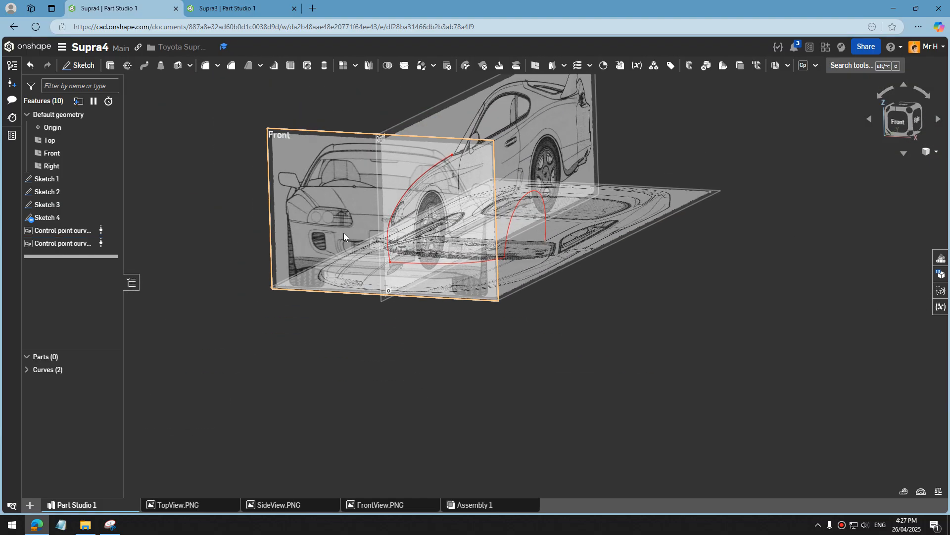
pyautogui.hotkey('shift', '4')
pyautogui.scroll(10, 495, 200)
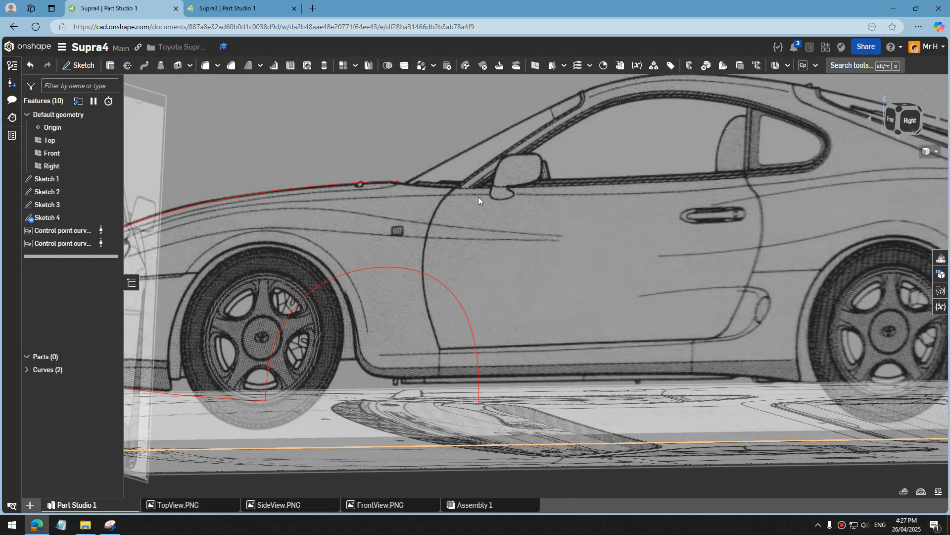
# Step: Start a new control point curve that takes an existing edge as its input
pyautogui.press('f')
pyautogui.hotkey('shift', '7')
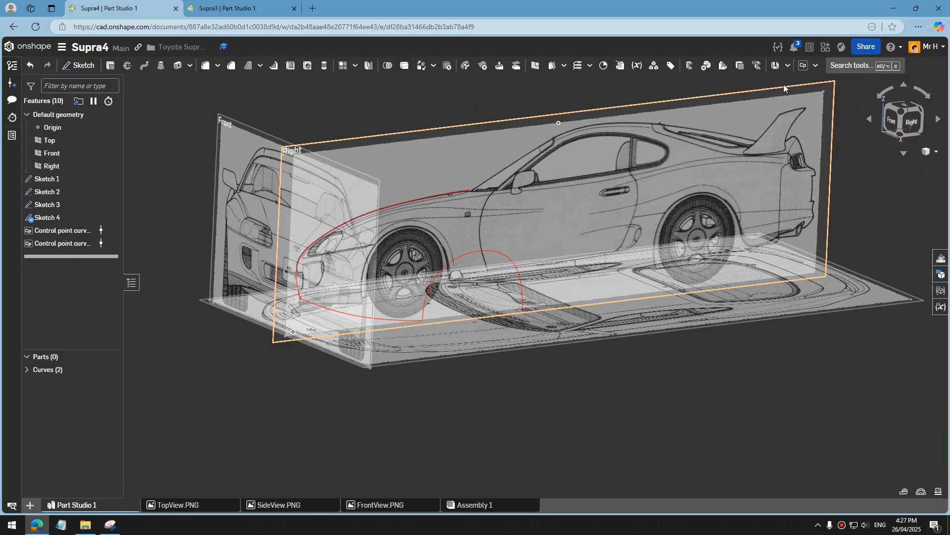
pyautogui.scroll(4, 512, 236)
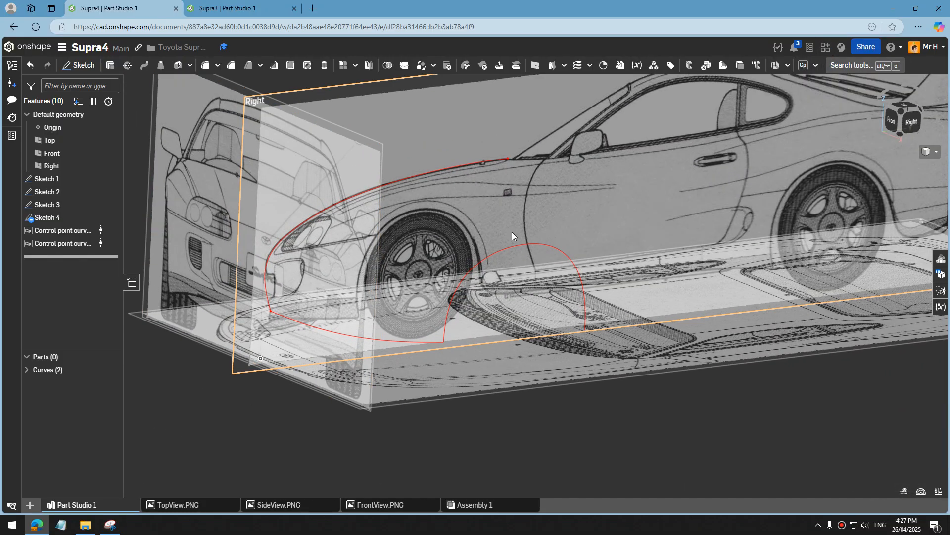
pyautogui.click(815, 67)
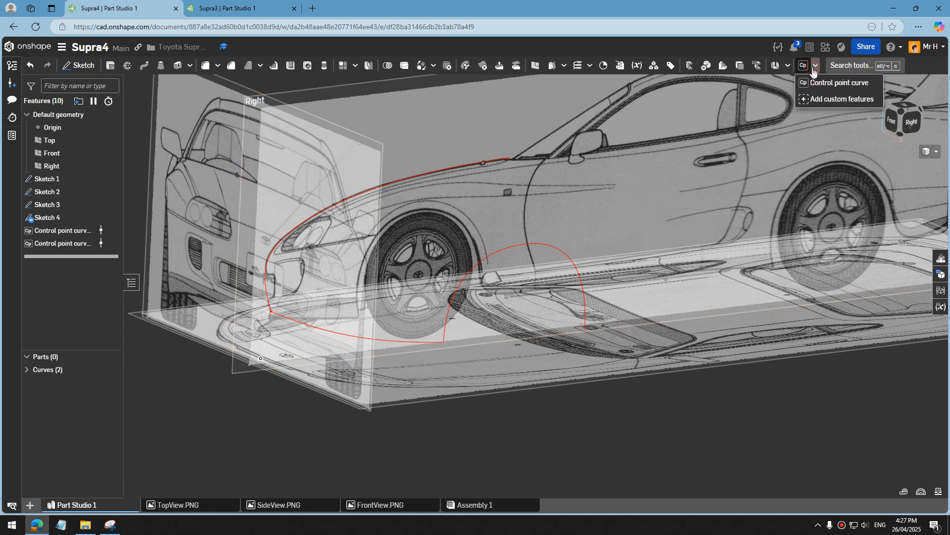
pyautogui.click(837, 83)
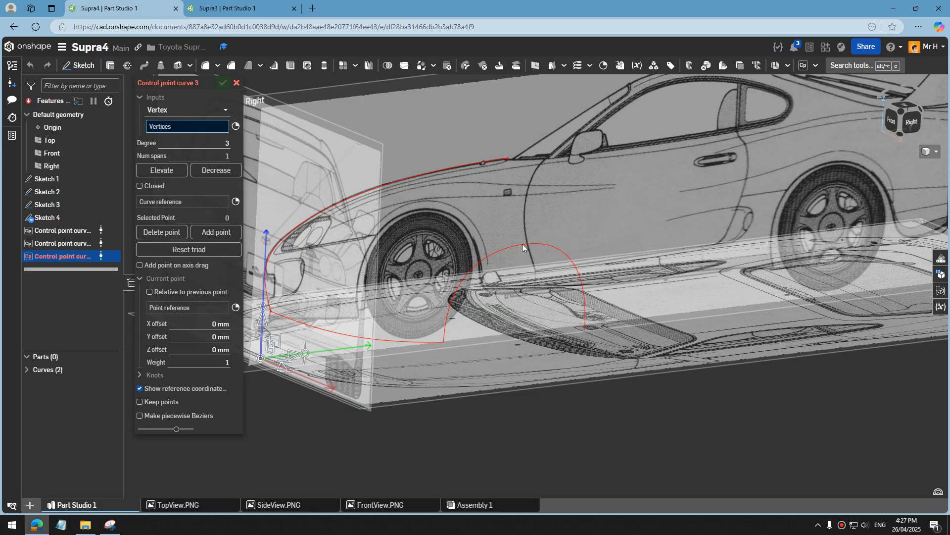
pyautogui.click(183, 110)
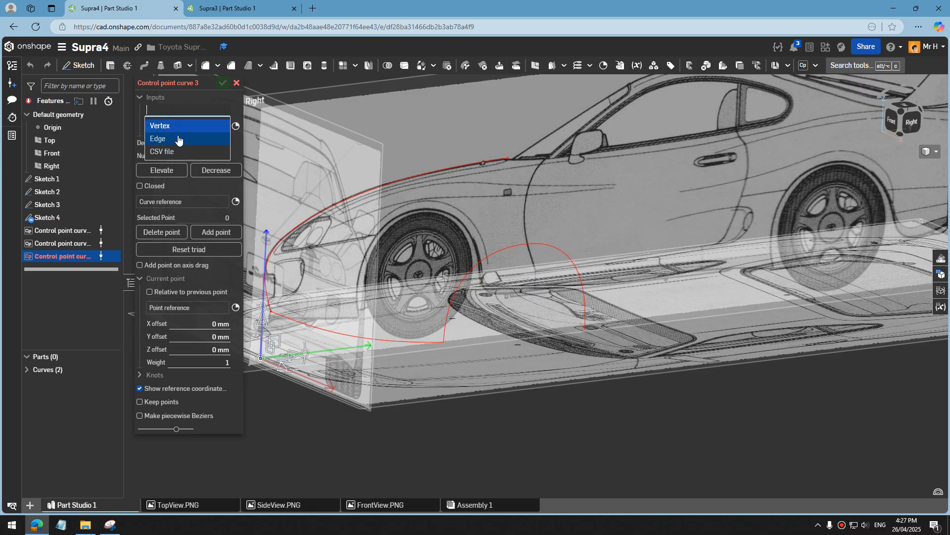
pyautogui.click(179, 136)
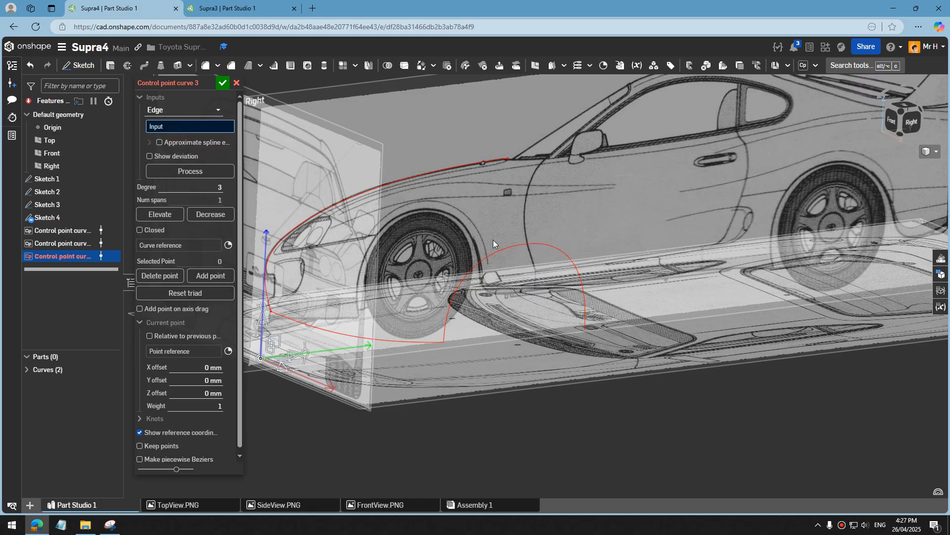
pyautogui.hotkey('shift', '4')
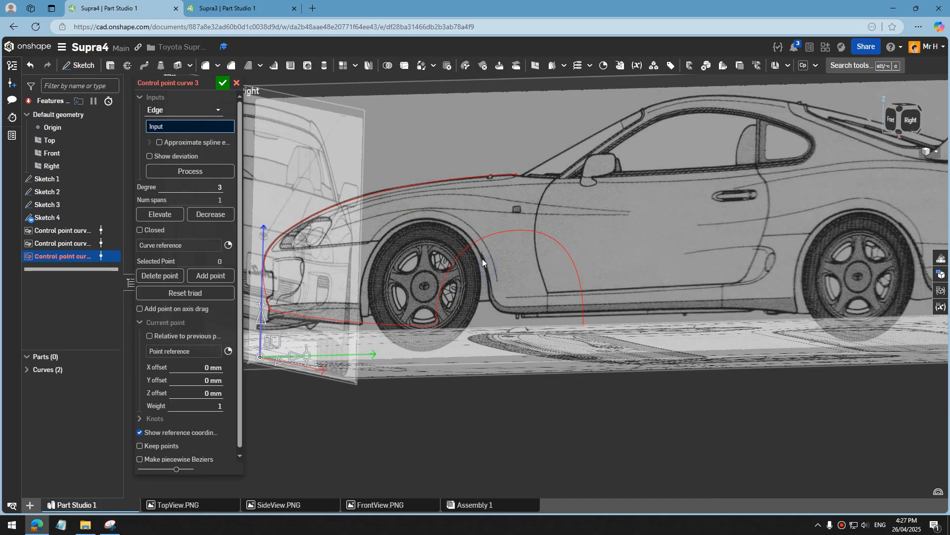
pyautogui.scroll(5, 480, 256)
# Step: Process the wheel arch curve as a spline approximation with at most 6 control points, target degree 3 and 0.01 mm tolerance
pyautogui.click(158, 143)
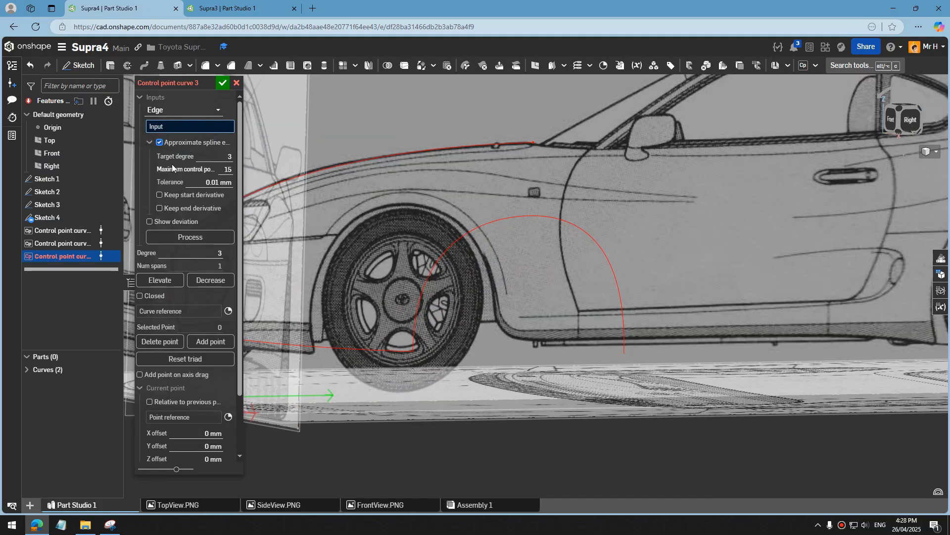
pyautogui.click(222, 167)
pyautogui.write('c6')
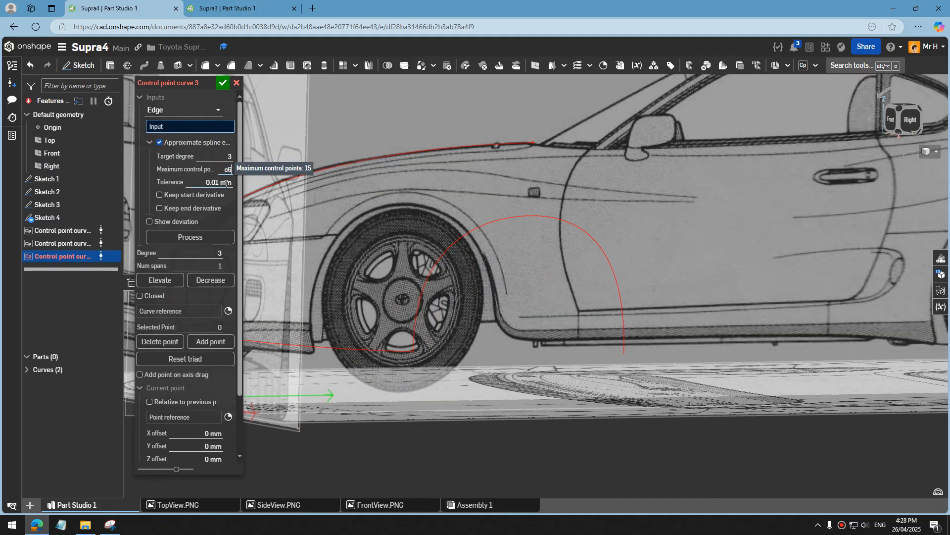
pyautogui.press('Left')
pyautogui.press('BackSpace')
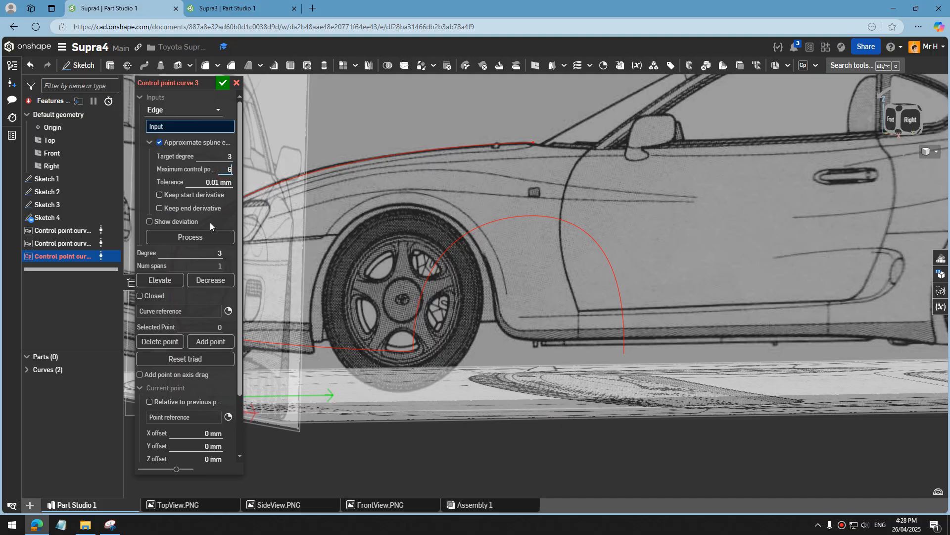
pyautogui.click(181, 239)
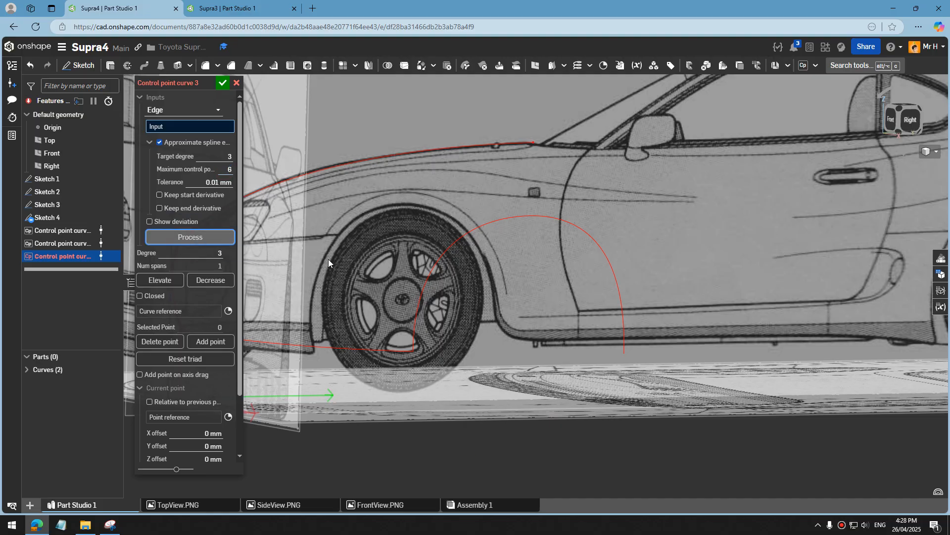
pyautogui.click(448, 251)
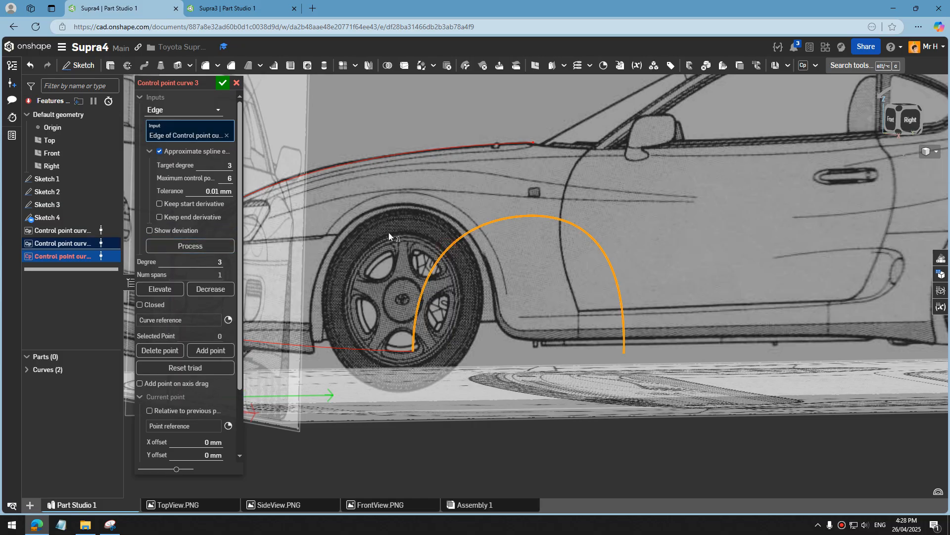
pyautogui.click(185, 247)
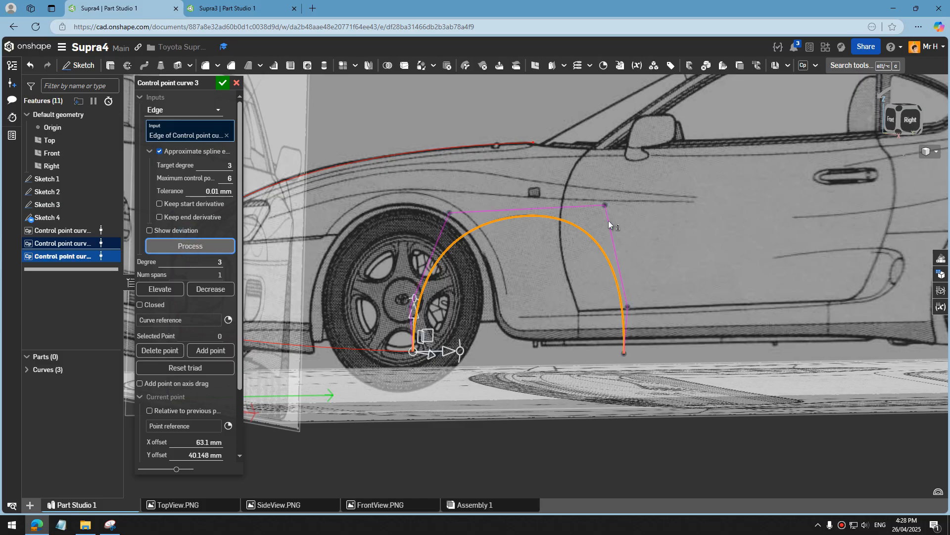
# Step: Against the side blueprint, move the new curve's front end point to about Y 42.5 mm and shift the point above it rearward
pyautogui.click(910, 119)
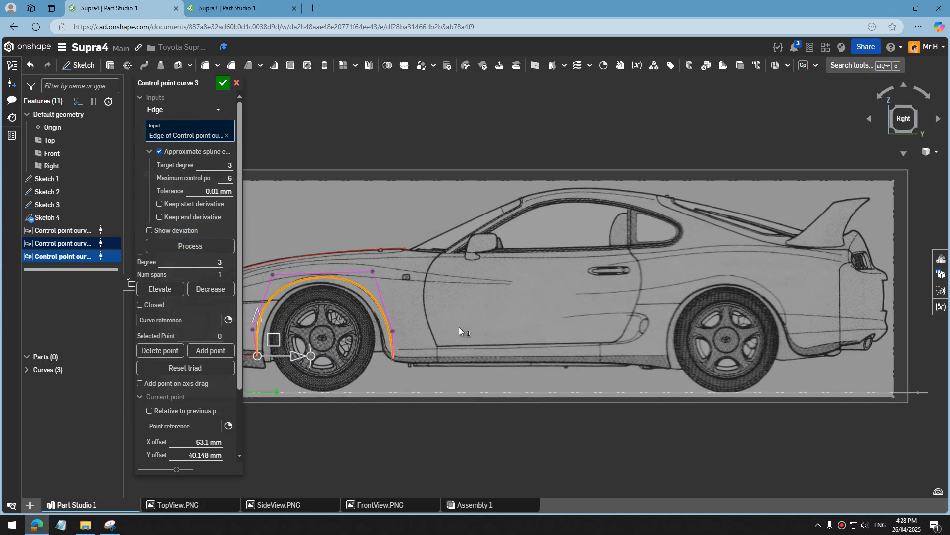
pyautogui.scroll(5, 380, 358)
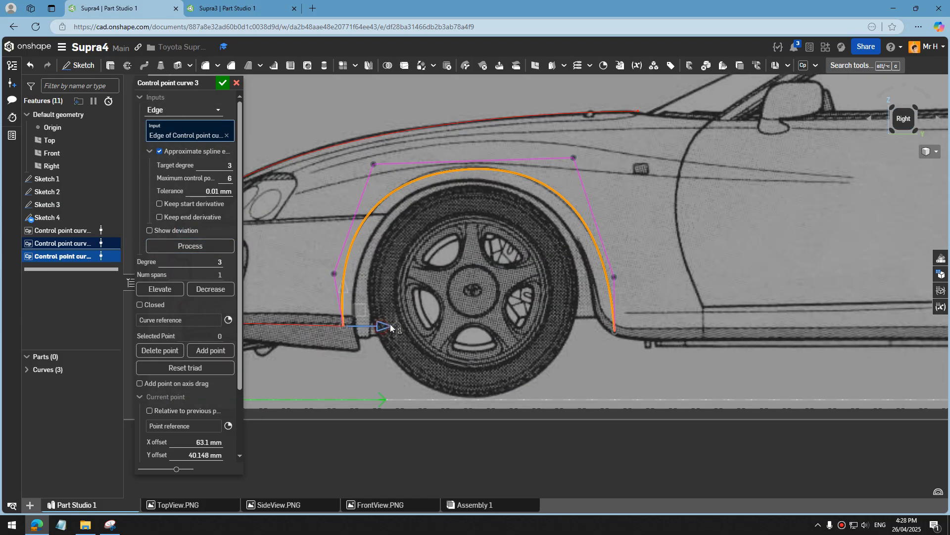
pyautogui.moveTo(391, 327); pyautogui.dragTo(395, 328)
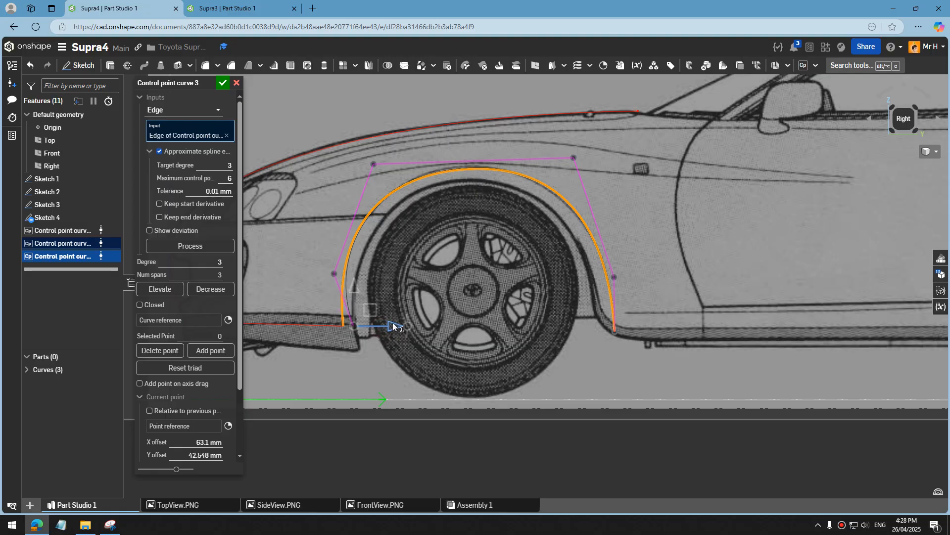
pyautogui.click(335, 274)
pyautogui.scroll(3, 335, 276)
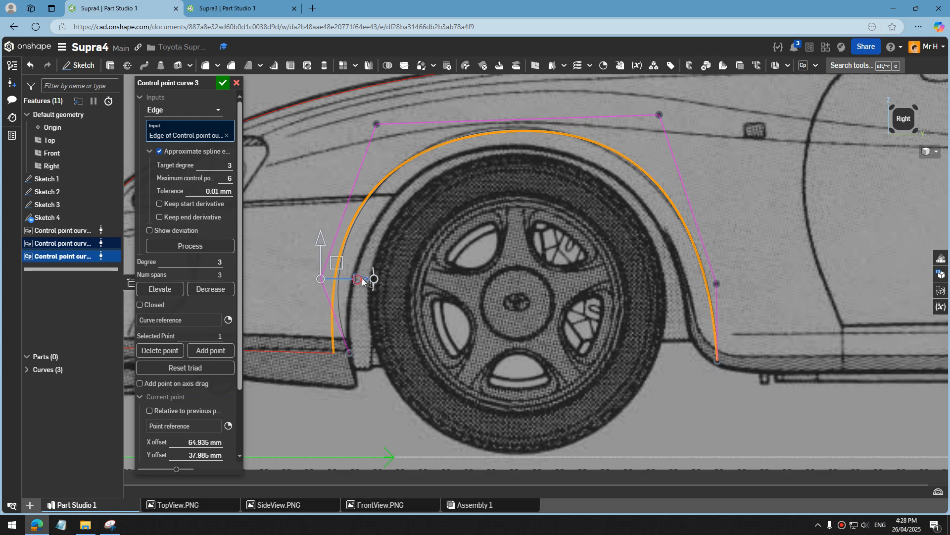
pyautogui.moveTo(363, 282); pyautogui.dragTo(378, 280)
# Step: Pull the new curve's two upper control points down and toward the wheel to follow the inner arch line
pyautogui.click(376, 125)
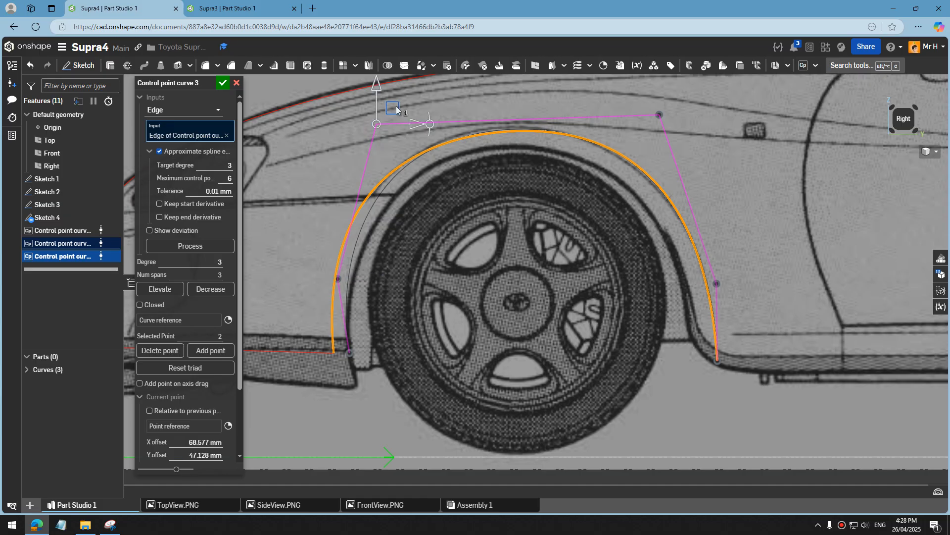
pyautogui.moveTo(410, 121); pyautogui.dragTo(426, 139)
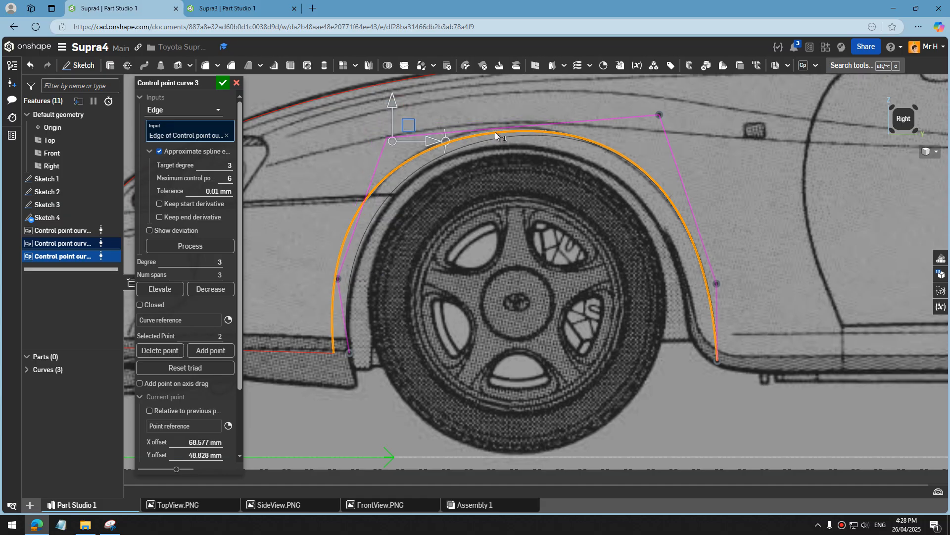
pyautogui.click(659, 115)
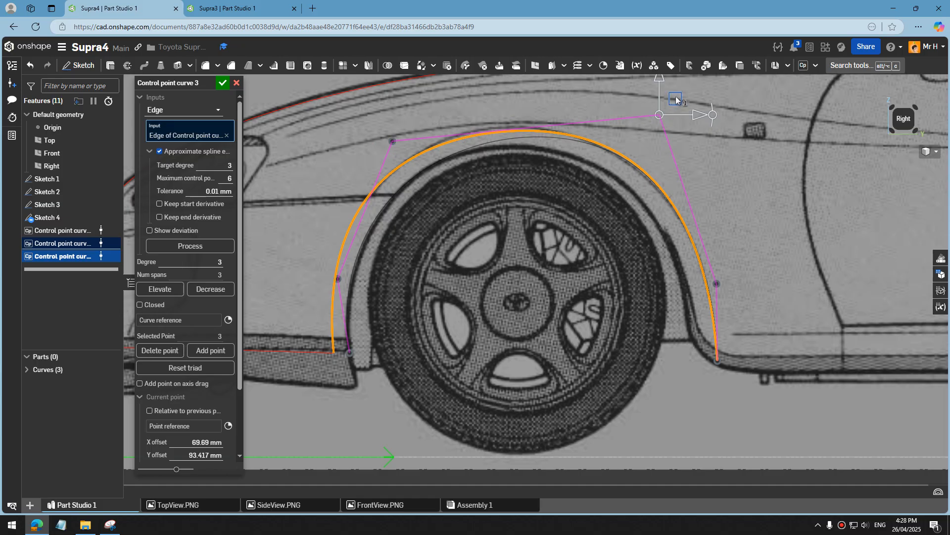
pyautogui.moveTo(665, 117); pyautogui.dragTo(655, 119)
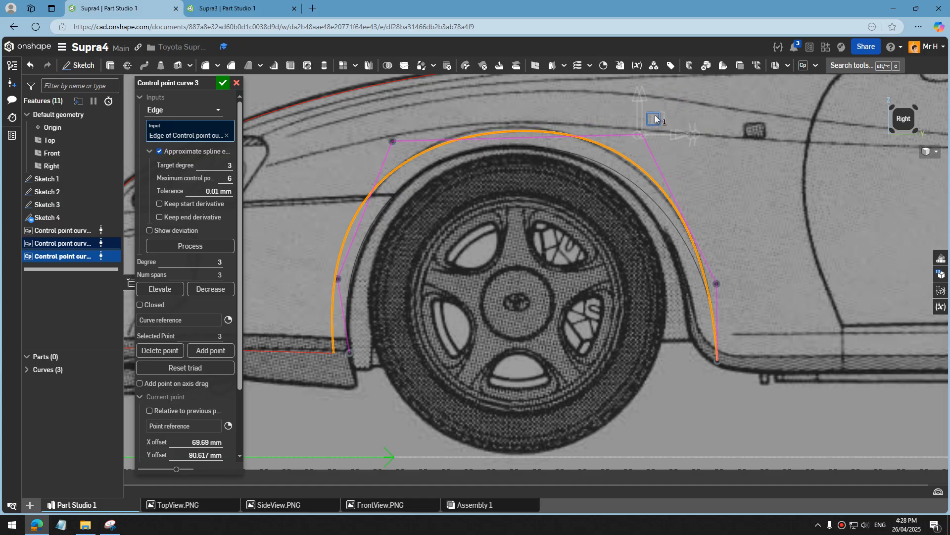
# Step: Shift the lower rear control point forward, move the rear end point to about Y 99.8 mm, and accept the inner arch curve
pyautogui.click(717, 283)
pyautogui.moveTo(724, 282)
pyautogui.mouseDown()
pyautogui.moveTo(743, 287)
pyautogui.moveTo(728, 292)
pyautogui.mouseUp()
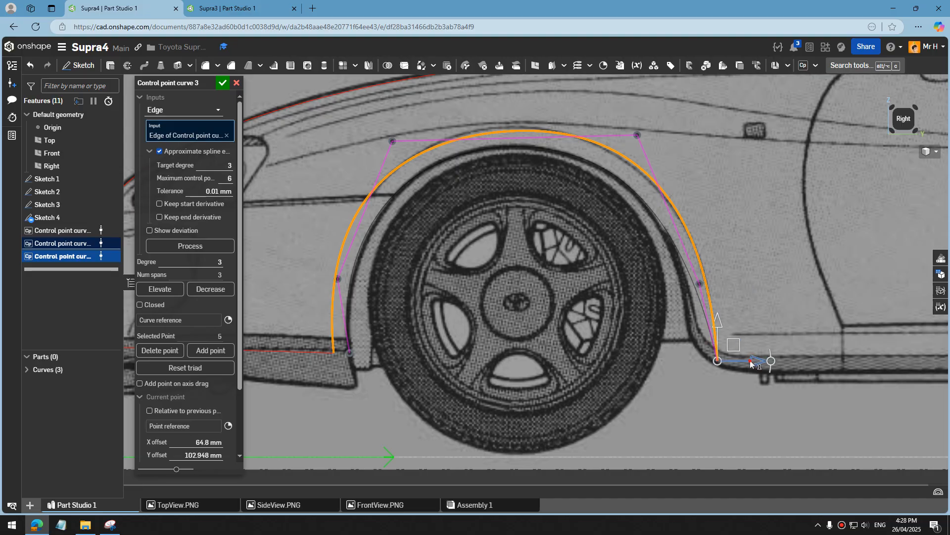
pyautogui.moveTo(751, 363); pyautogui.dragTo(722, 366)
pyautogui.scroll(-2, 466, 224)
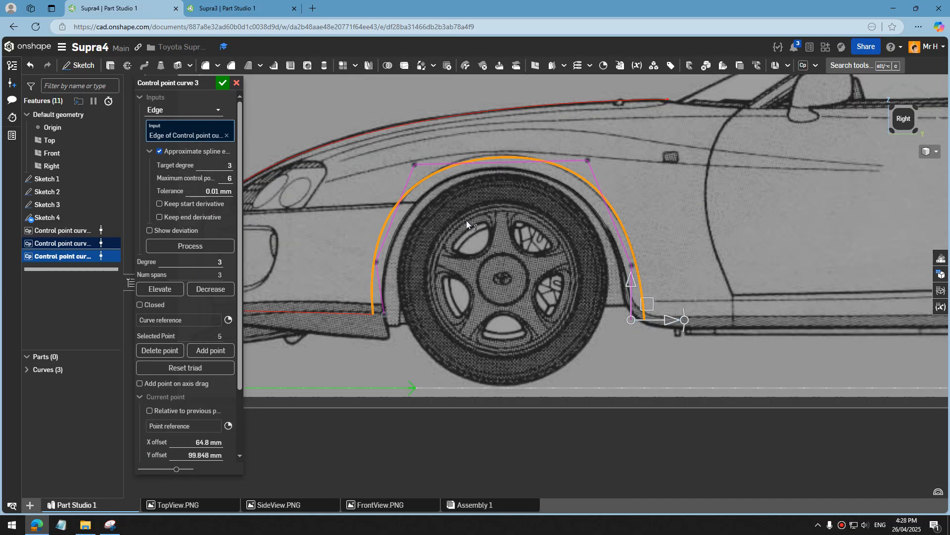
pyautogui.click(221, 84)
# Step: Change the appearance of the new inner wheel arch curve to red
pyautogui.moveTo(500, 258); pyautogui.dragTo(524, 286, button='right')
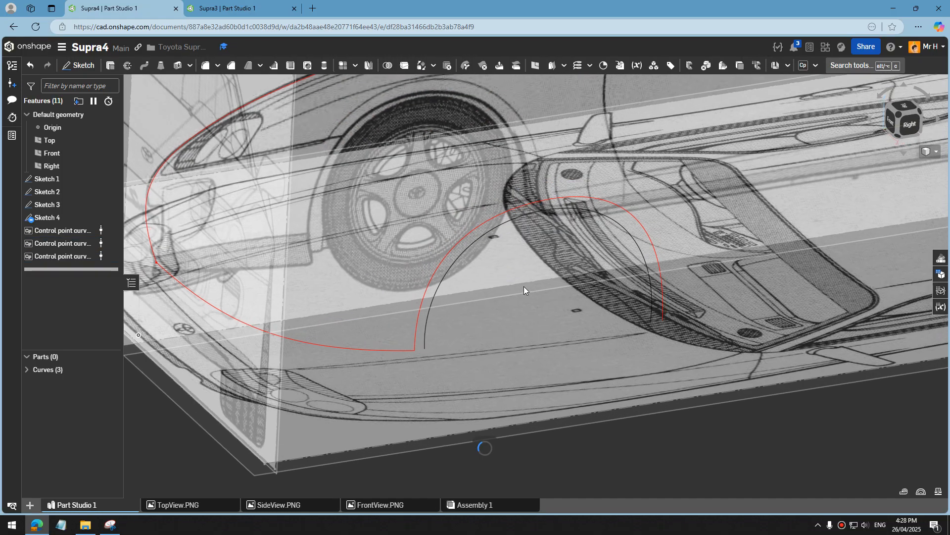
pyautogui.rightClick(506, 224)
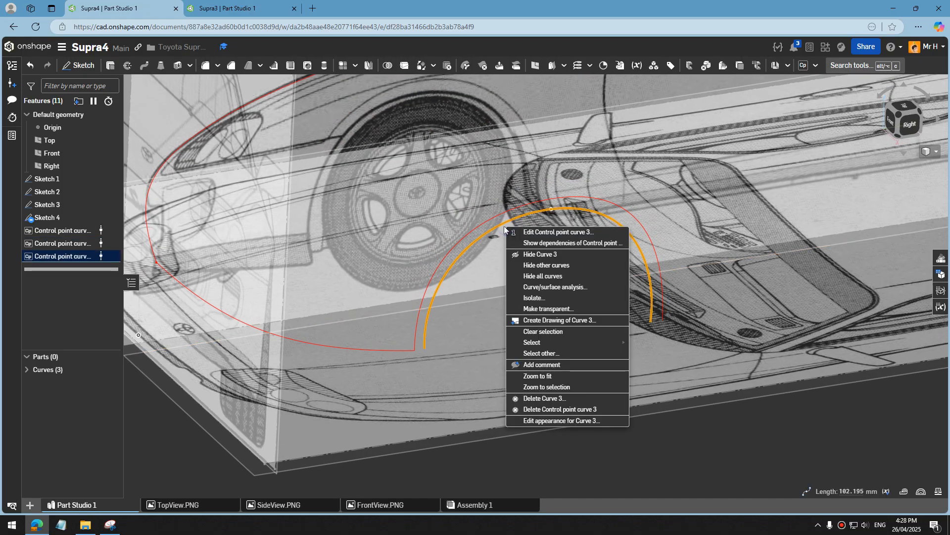
pyautogui.click(553, 420)
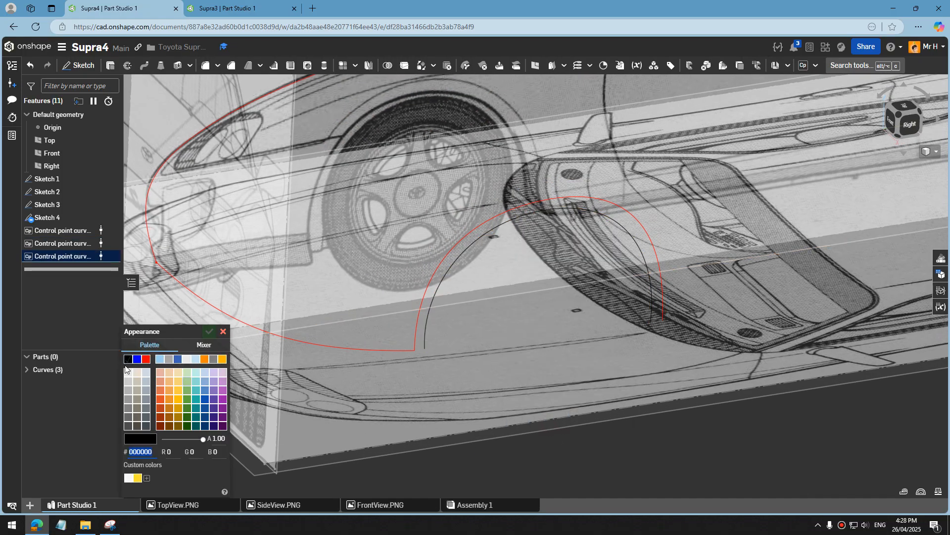
pyautogui.click(146, 359)
pyautogui.click(208, 332)
# Step: Inspect the two wheel arch curves and the front profile curves against the blueprints from several angles
pyautogui.moveTo(569, 297); pyautogui.dragTo(526, 290, button='right')
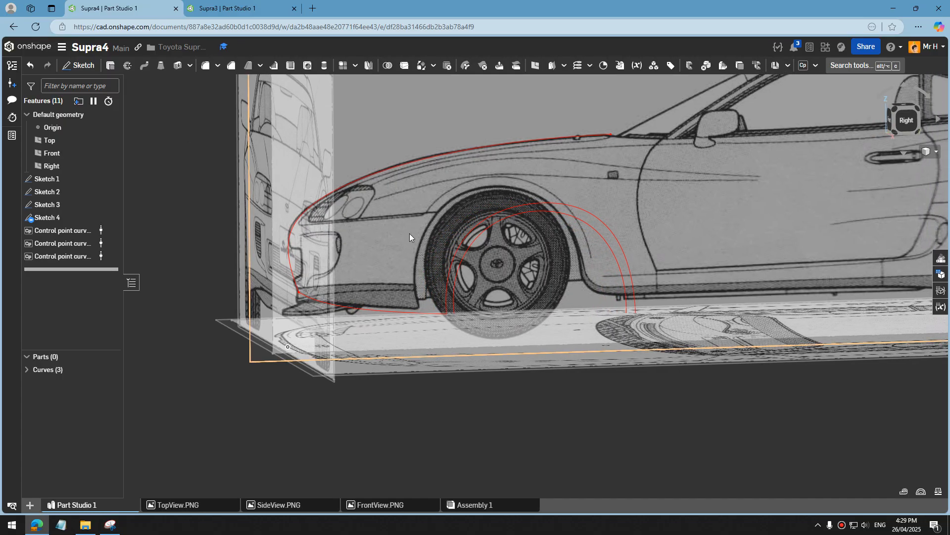
pyautogui.scroll(3, 409, 233)
pyautogui.moveTo(400, 230); pyautogui.dragTo(386, 353, button='right')
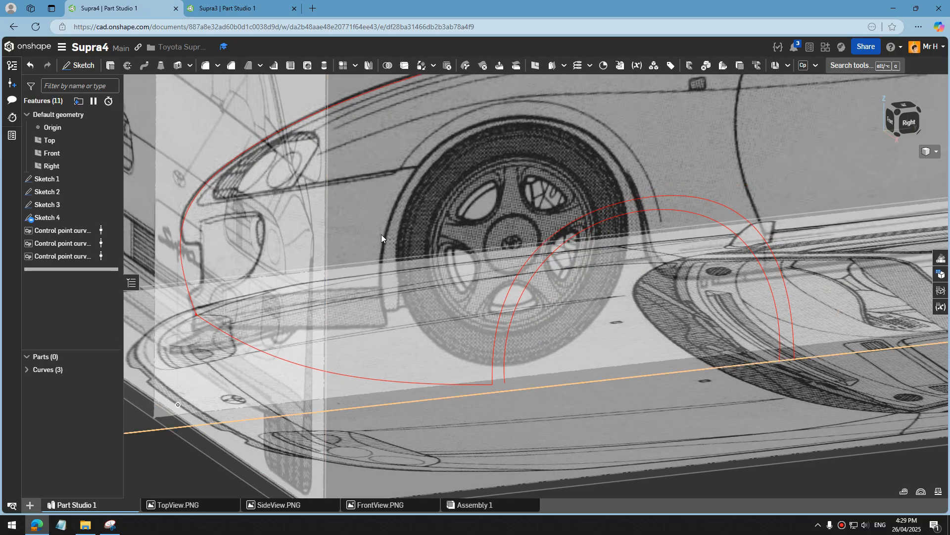
pyautogui.scroll(-3, 419, 218)
pyautogui.moveTo(428, 248); pyautogui.dragTo(510, 263, button='right')
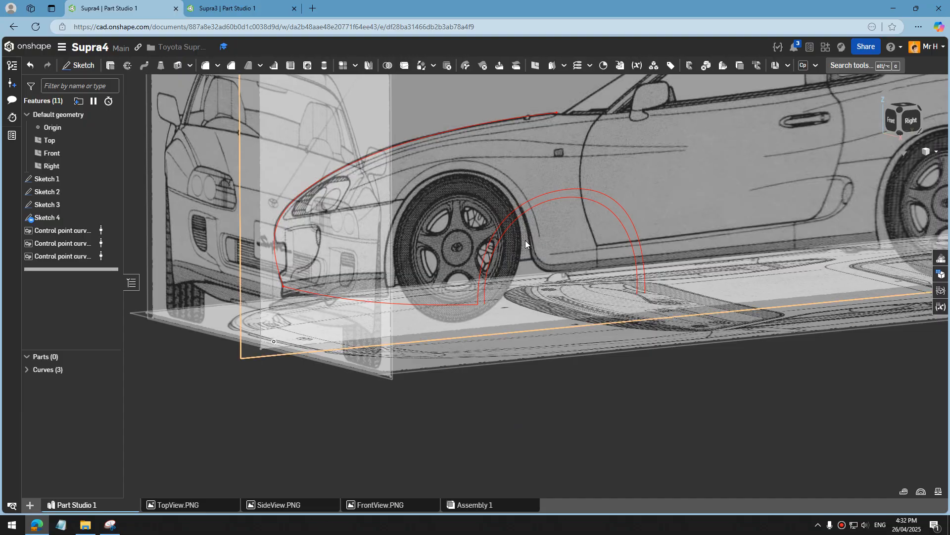
pyautogui.scroll(-2, 525, 239)
pyautogui.scroll(4, 526, 237)
pyautogui.scroll(-1, 571, 414)
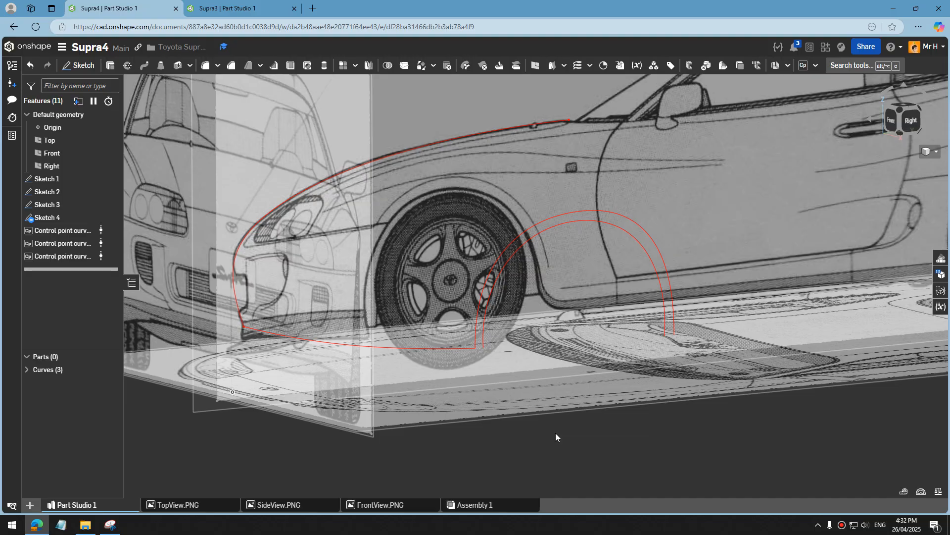
pyautogui.moveTo(517, 385)
pyautogui.mouseDown(button='right')
pyautogui.moveTo(498, 397)
pyautogui.moveTo(491, 322)
pyautogui.mouseUp(button='right')
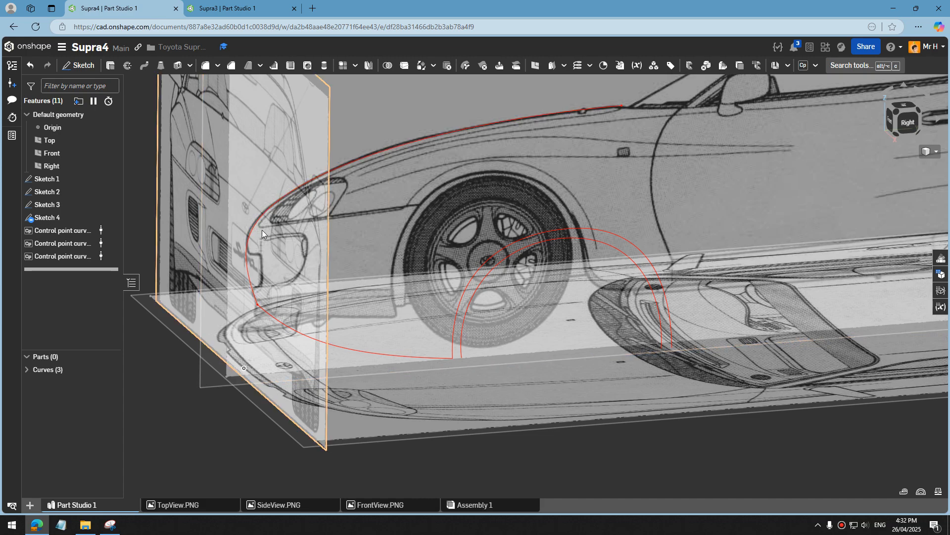
pyautogui.scroll(-3, 355, 253)
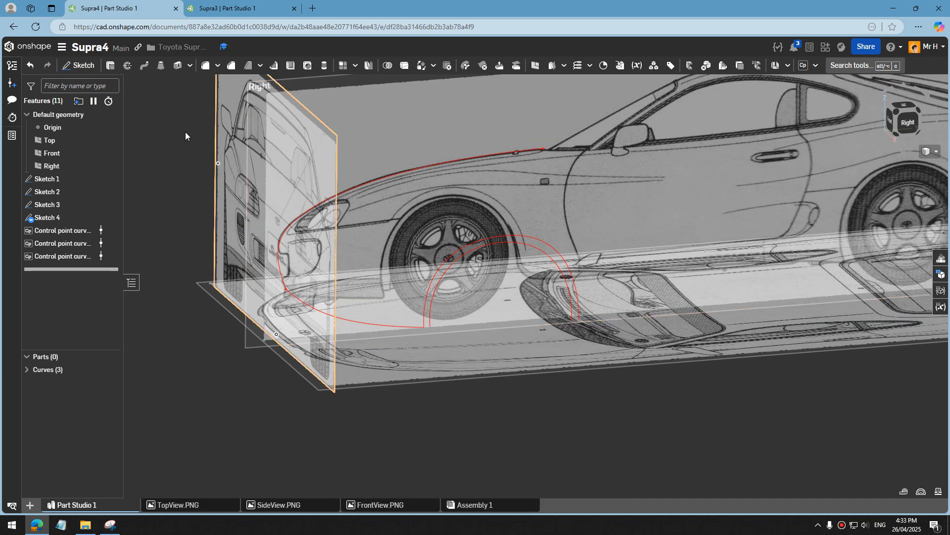
# Step: Start a new sketch on the Right plane and view it square-on around the car's front end
pyautogui.click(81, 66)
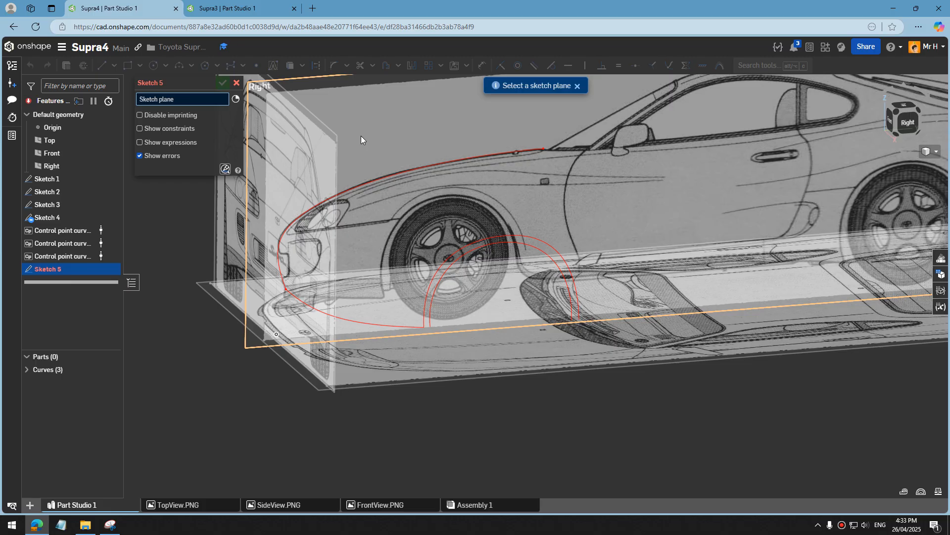
pyautogui.scroll(-2, 438, 281)
pyautogui.click(386, 135)
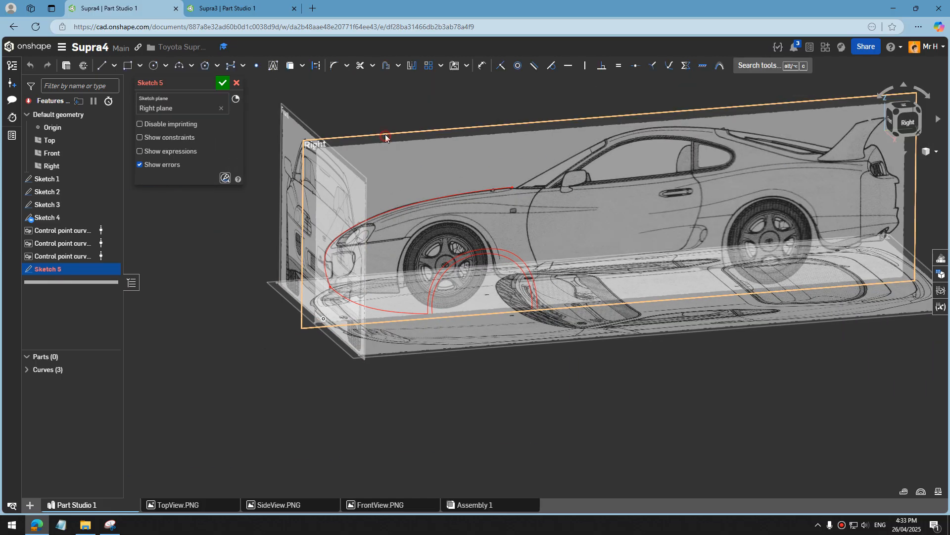
pyautogui.rightClick(396, 183)
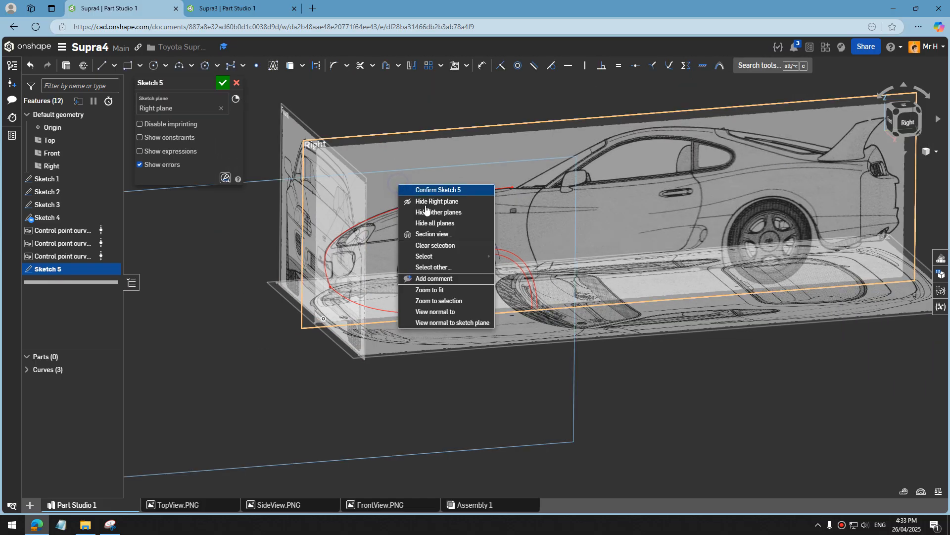
pyautogui.click(446, 322)
pyautogui.scroll(4, 652, 180)
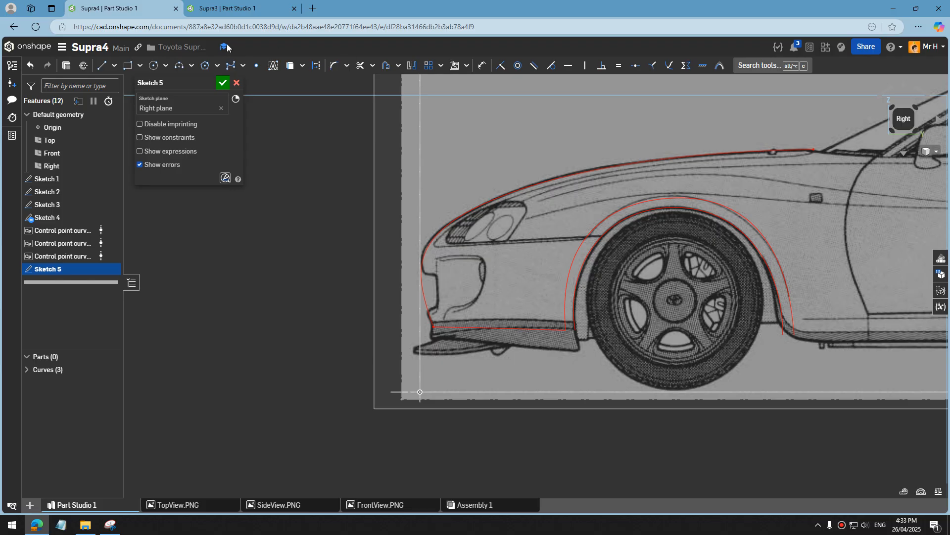
pyautogui.click(102, 66)
pyautogui.scroll(3, 574, 265)
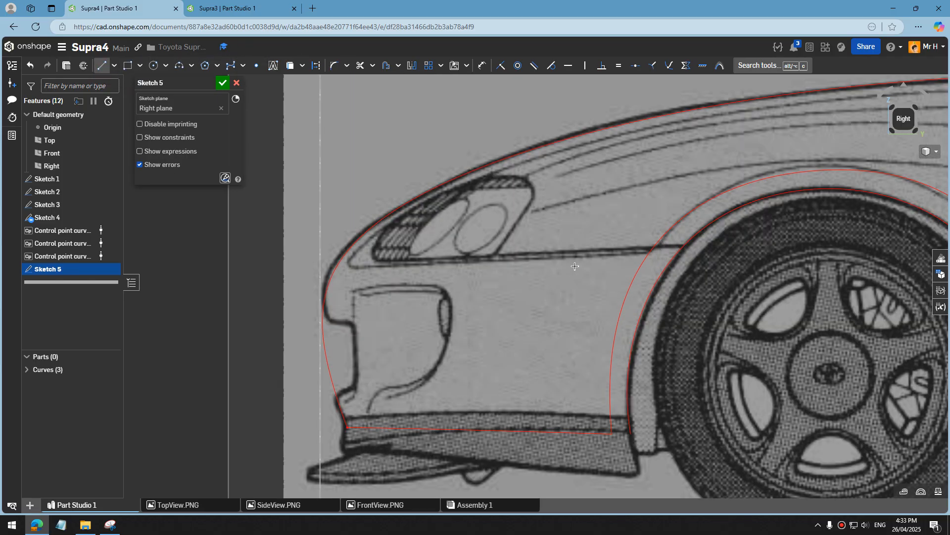
pyautogui.click(690, 245)
pyautogui.press('Escape')
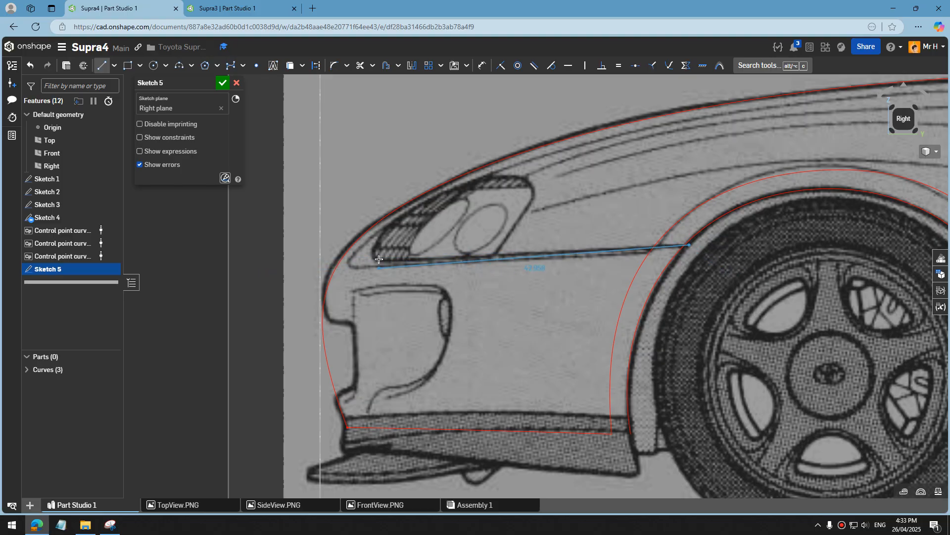
# Step: Sketch a line about 51 mm long along the bumper seam from the wheel arch past the nose, and accept the sketch
pyautogui.click(105, 66)
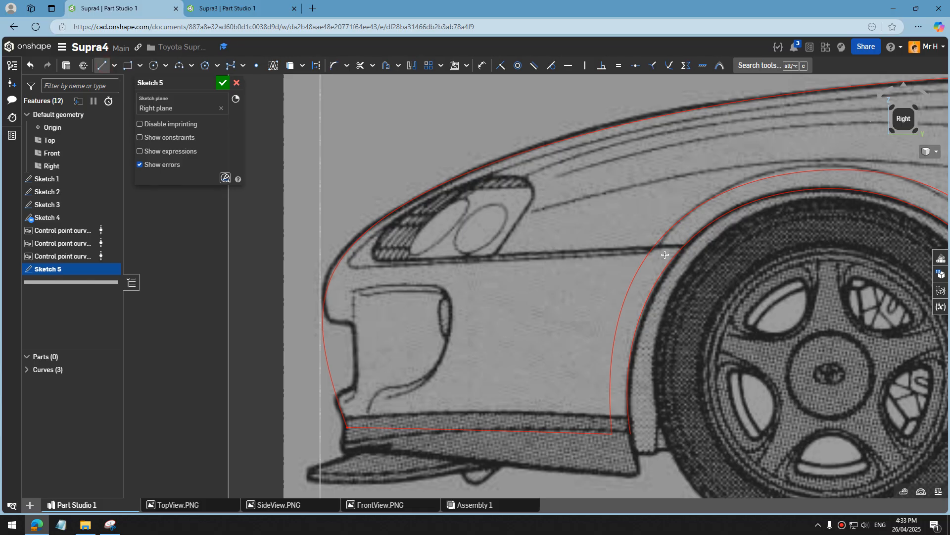
pyautogui.click(684, 252)
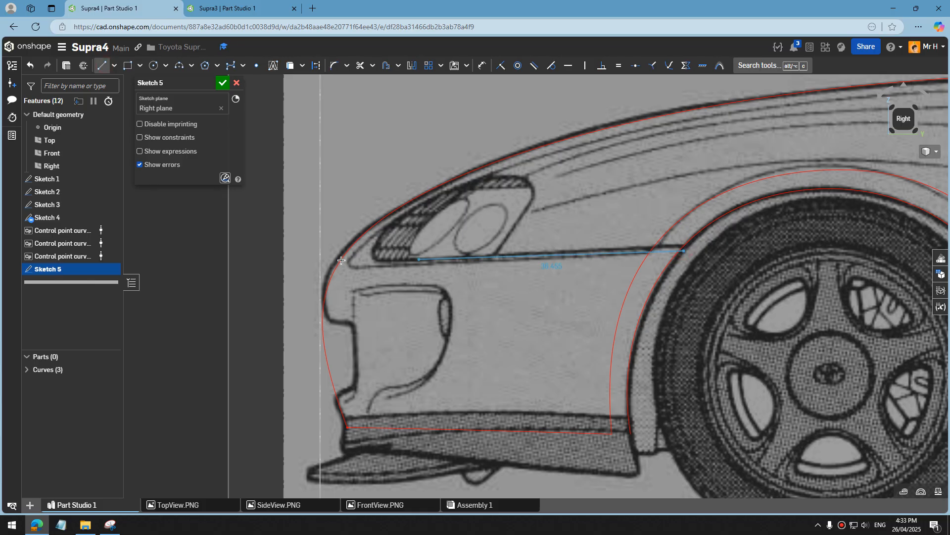
pyautogui.click(313, 269)
pyautogui.click(222, 83)
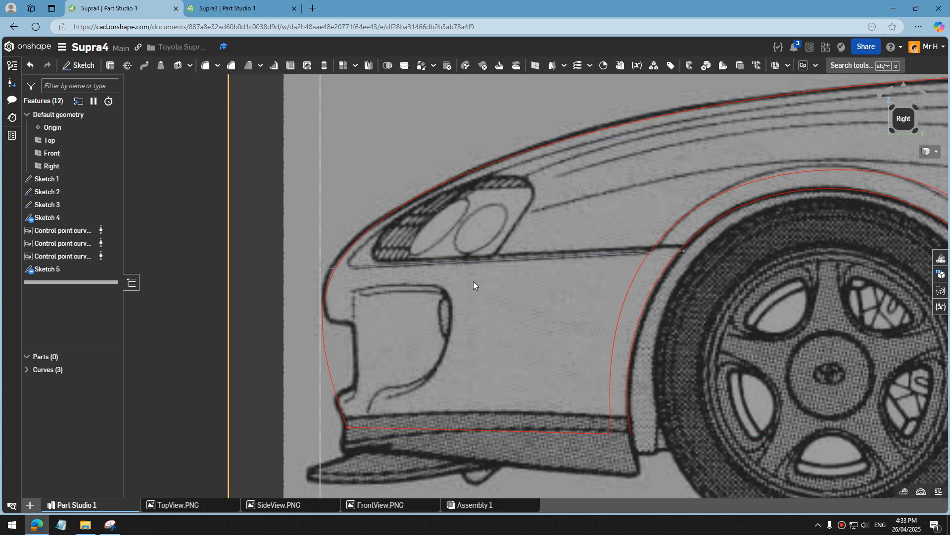
# Step: Extrude the seam line as a new surface, extending it sideways beyond the wheel arch curves
pyautogui.moveTo(473, 281)
pyautogui.mouseDown(button='right')
pyautogui.moveTo(551, 310)
pyautogui.moveTo(537, 316)
pyautogui.mouseUp(button='right')
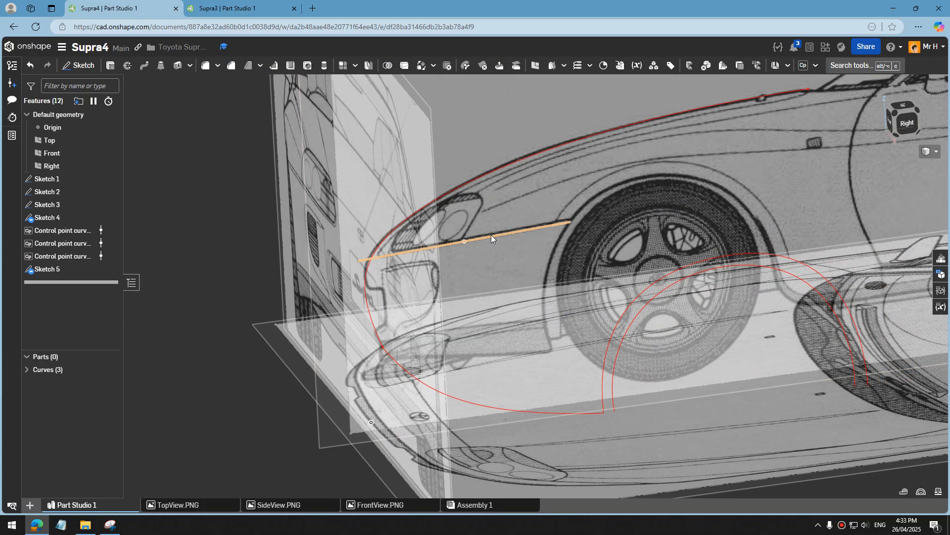
pyautogui.click(492, 235)
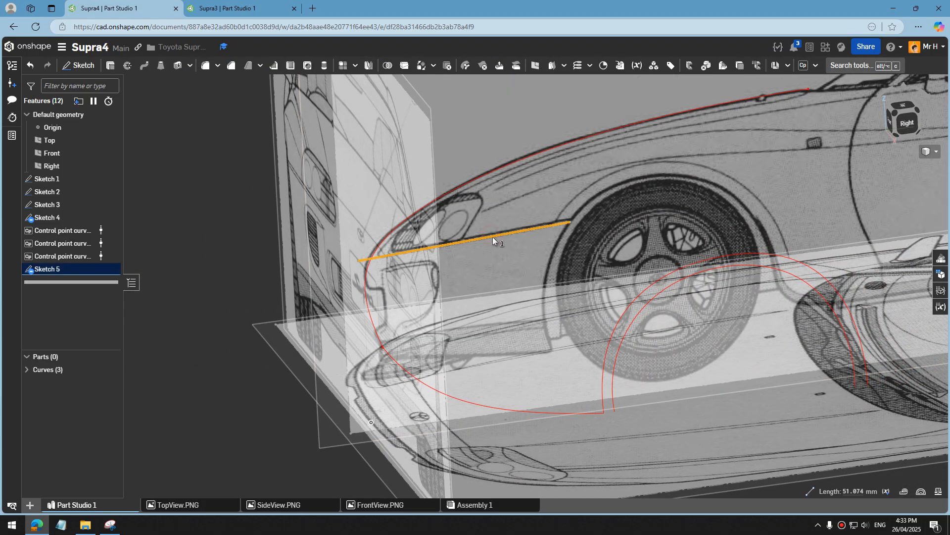
pyautogui.click(110, 65)
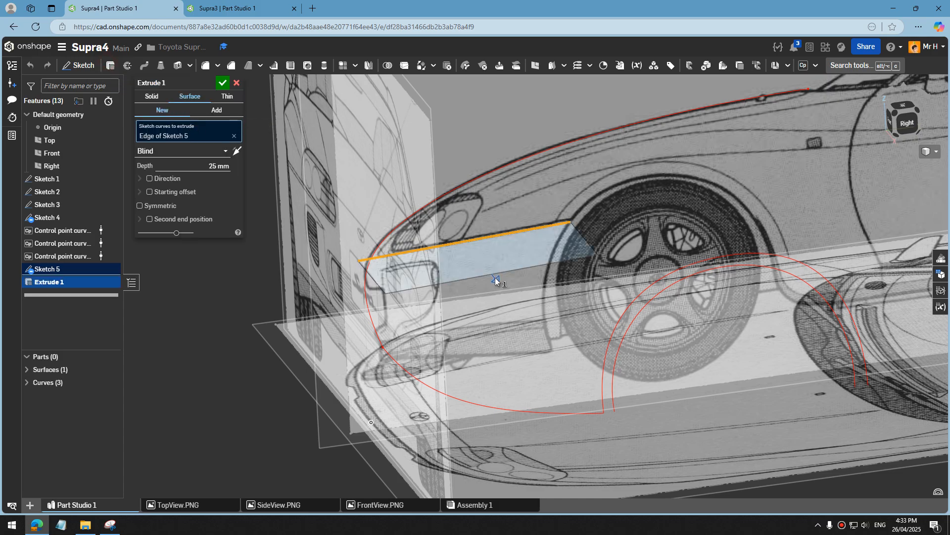
pyautogui.moveTo(632, 406); pyautogui.dragTo(640, 427)
pyautogui.moveTo(639, 427)
pyautogui.mouseDown(button='right')
pyautogui.moveTo(658, 379)
pyautogui.moveTo(642, 367)
pyautogui.mouseUp(button='right')
pyautogui.click(222, 83)
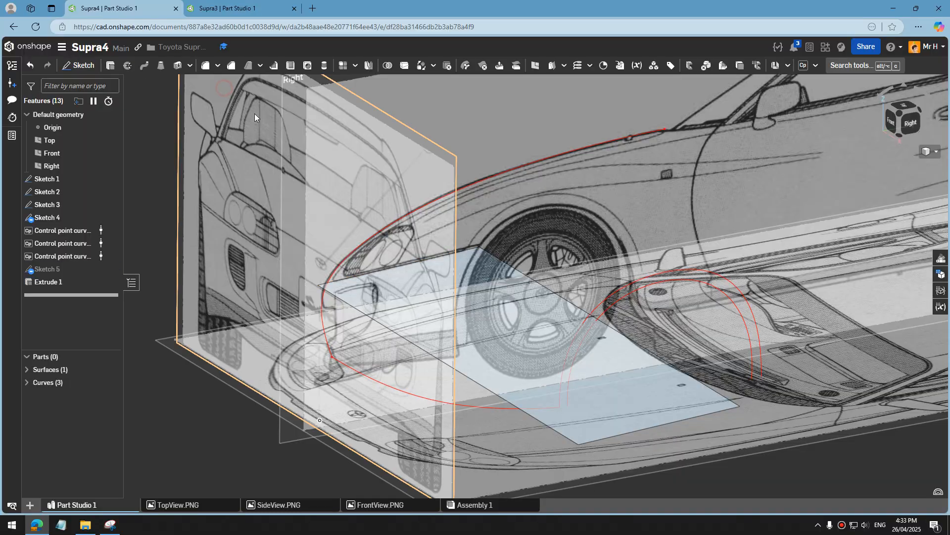
# Step: Split the outer wheel arch curve with the extruded surface, keeping both sides
pyautogui.moveTo(446, 292); pyautogui.dragTo(465, 305, button='right')
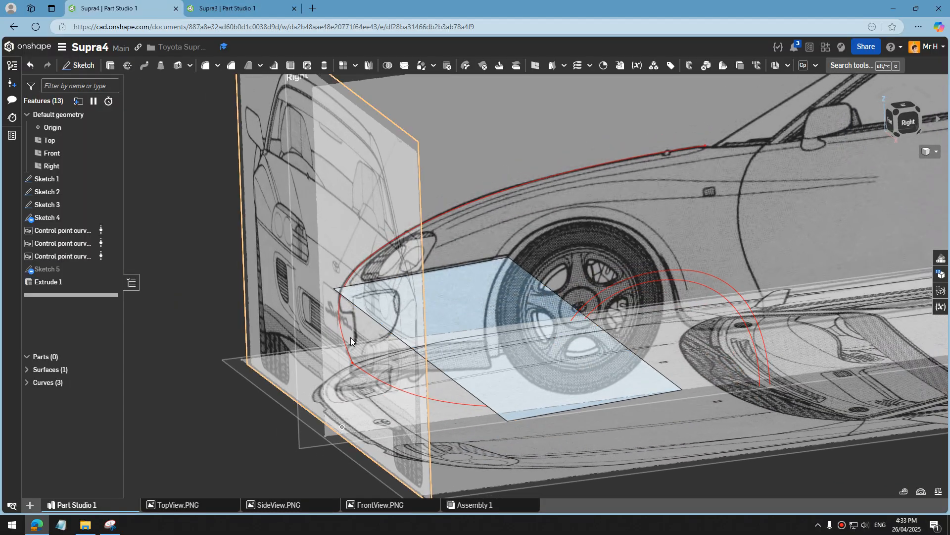
pyautogui.click(340, 337)
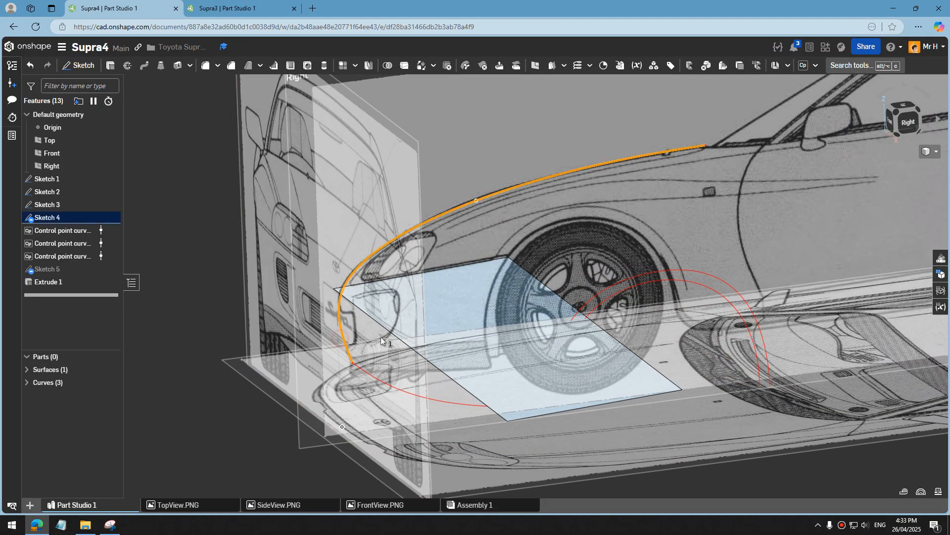
pyautogui.click(584, 311)
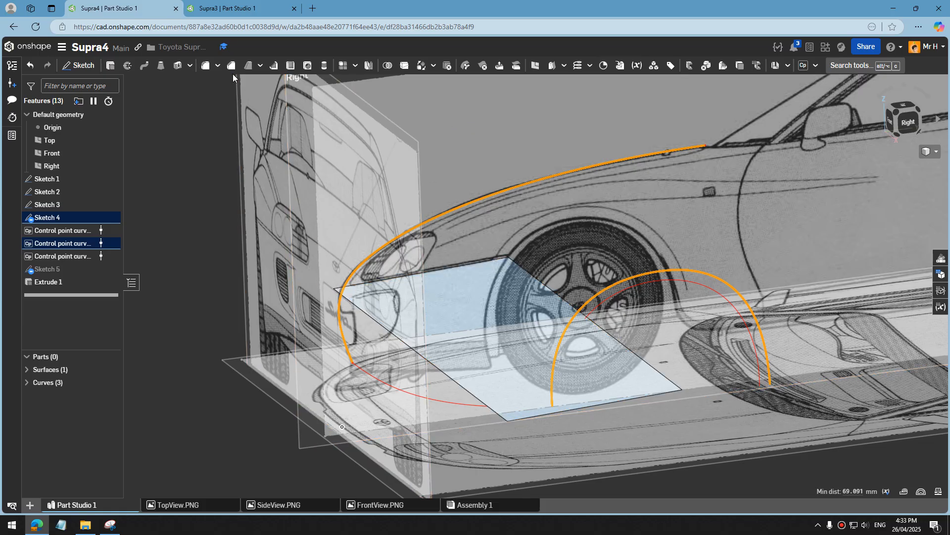
pyautogui.click(404, 65)
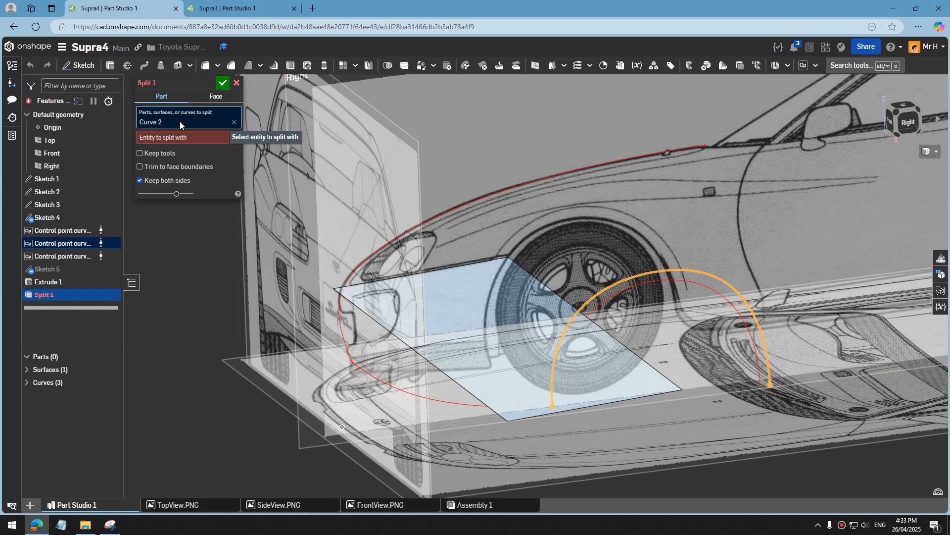
pyautogui.click(180, 138)
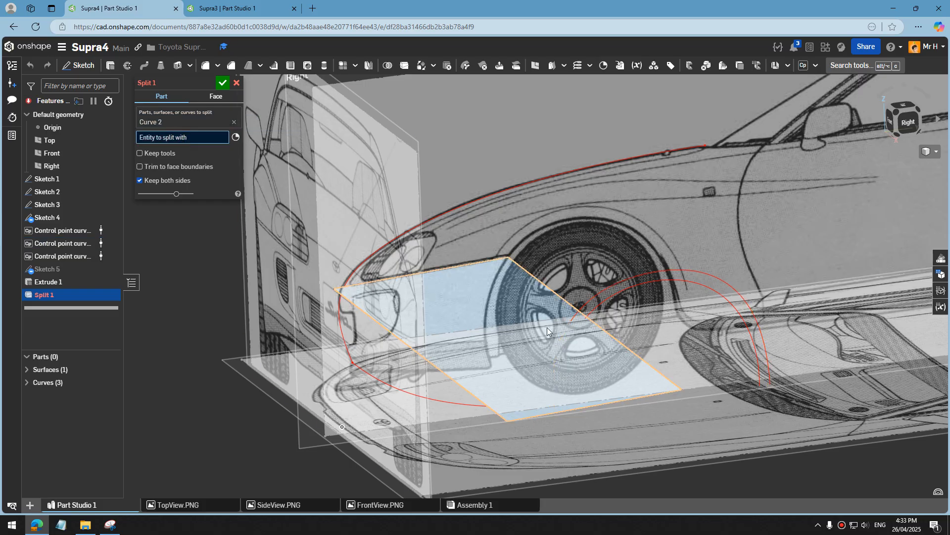
pyautogui.click(520, 320)
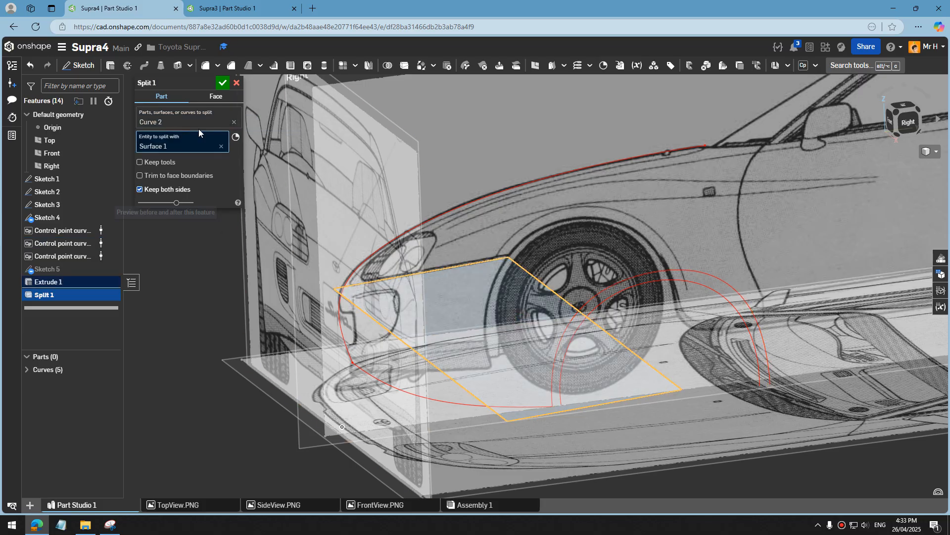
pyautogui.click(223, 83)
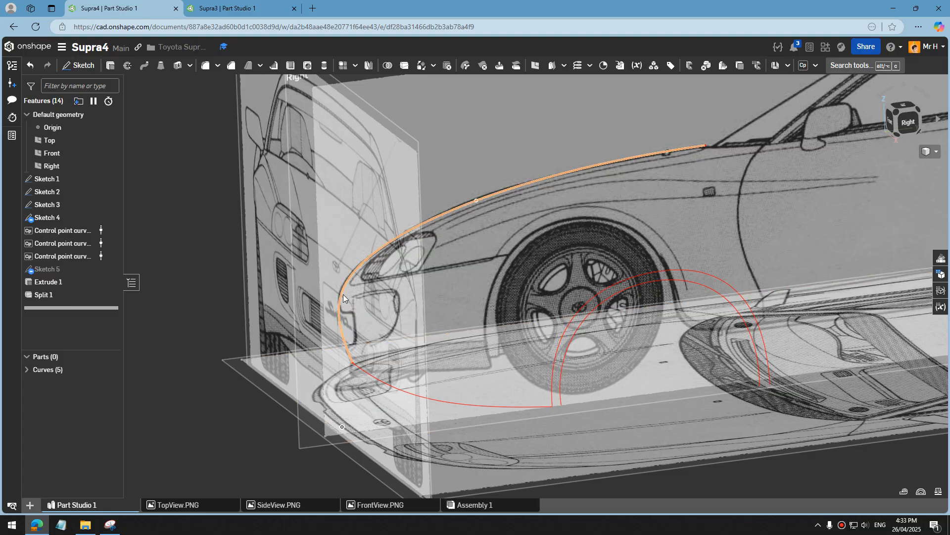
# Step: Reopen the arch curve split and try to add the bonnet profile curve to it
pyautogui.moveTo(355, 276)
pyautogui.mouseDown(button='right')
pyautogui.moveTo(321, 275)
pyautogui.moveTo(353, 264)
pyautogui.moveTo(402, 290)
pyautogui.mouseUp(button='right')
pyautogui.click(360, 263)
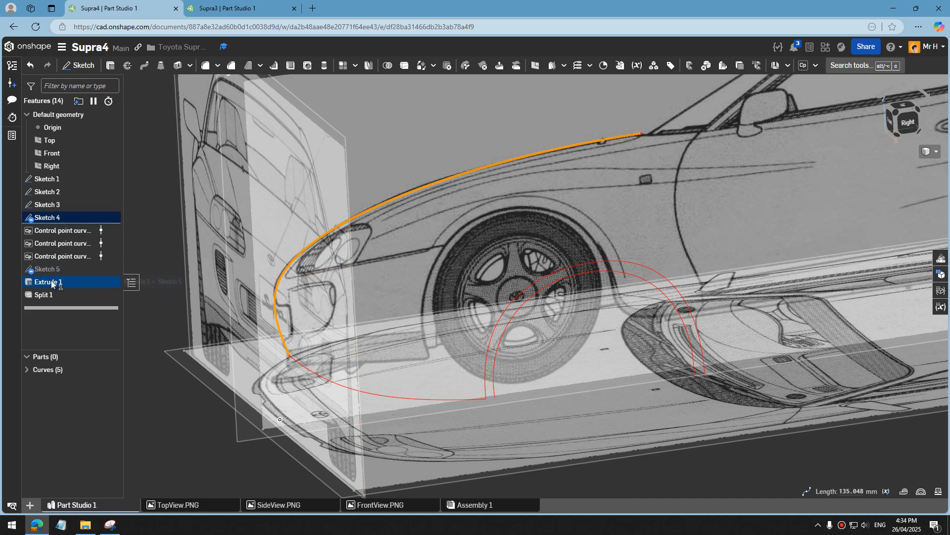
pyautogui.rightClick(48, 296)
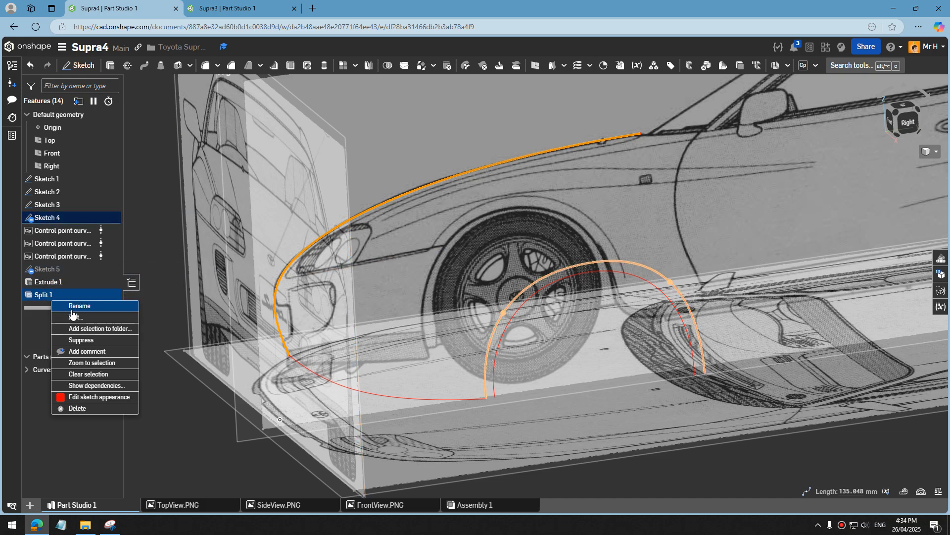
pyautogui.click(148, 234)
pyautogui.click(156, 237)
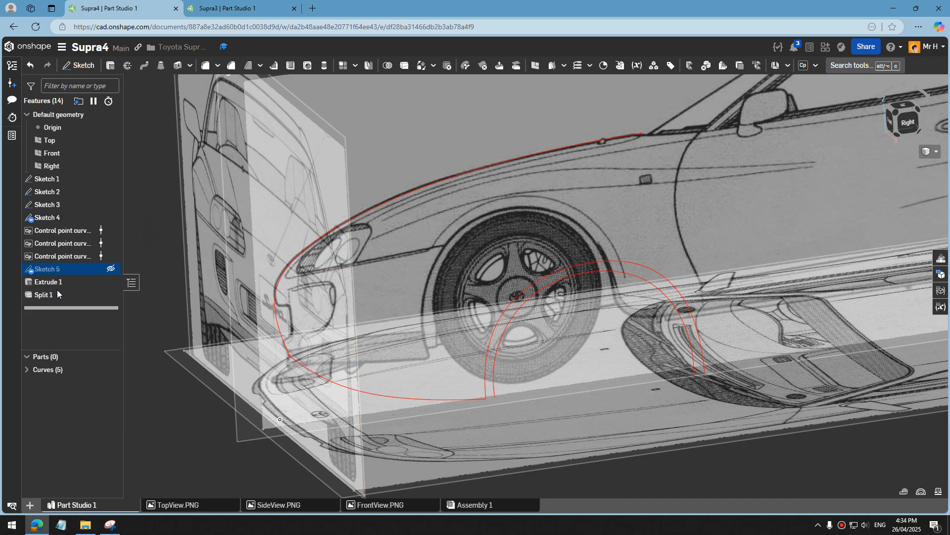
pyautogui.rightClick(48, 296)
pyautogui.click(70, 316)
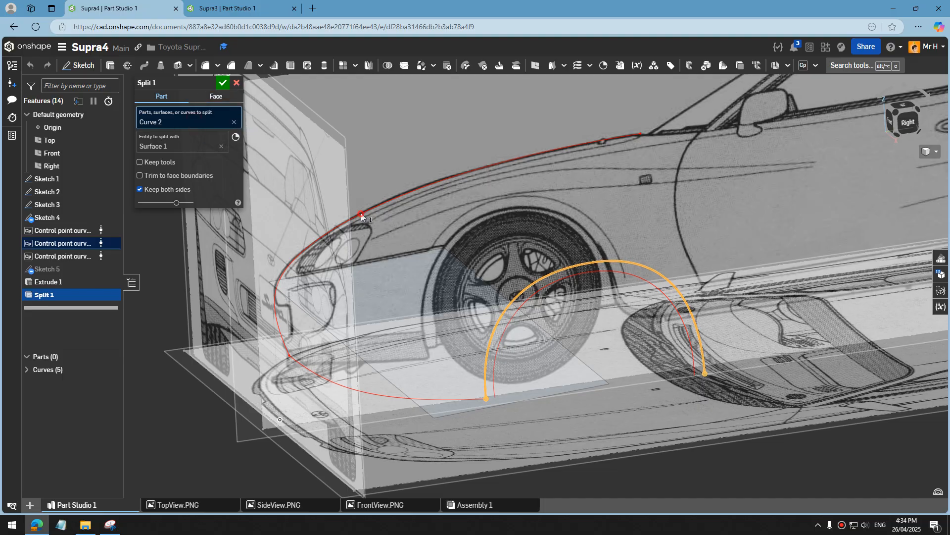
pyautogui.click(237, 84)
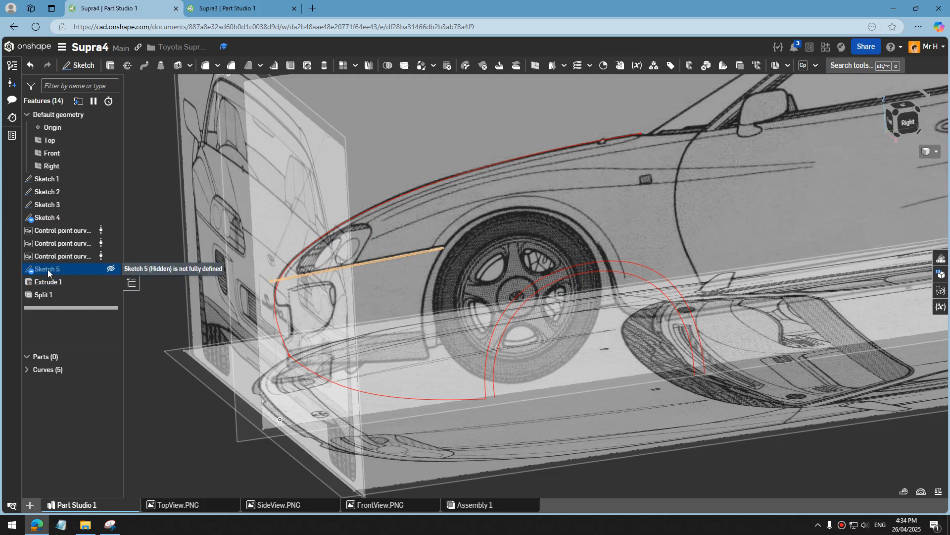
# Step: Extrude the hidden seam line sketch again as a separate surface 34.4 mm deep
pyautogui.click(102, 72)
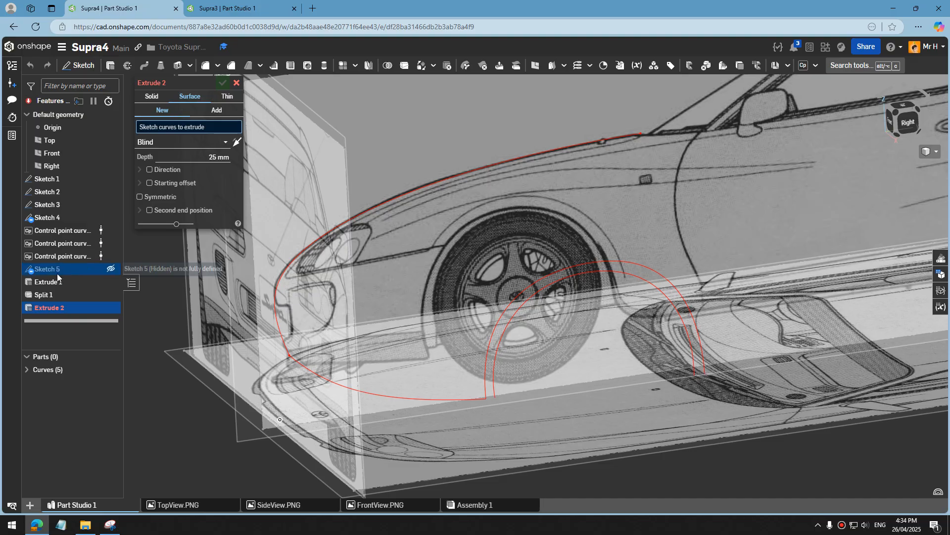
pyautogui.click(98, 273)
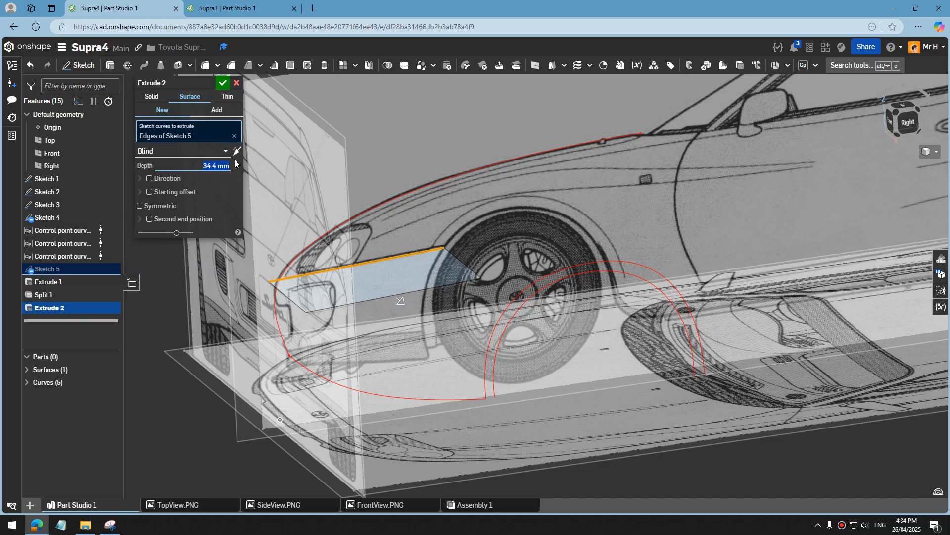
pyautogui.click(223, 83)
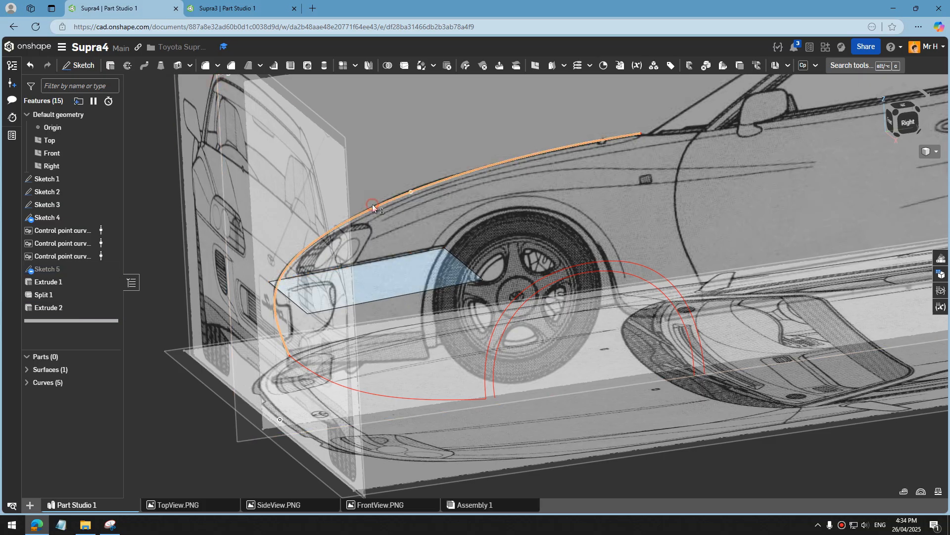
# Step: Try to split the bonnet profile curve with the new 34.4 mm deep surface
pyautogui.click(372, 204)
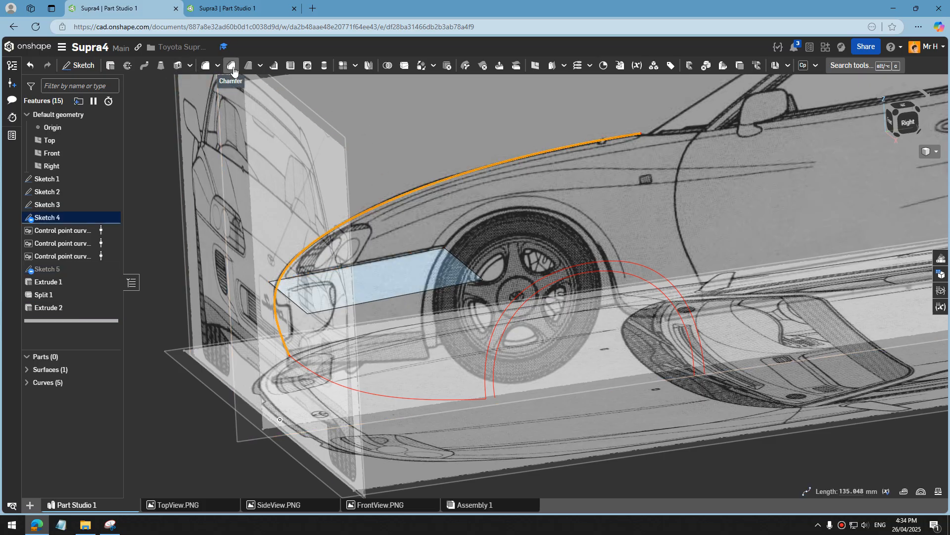
pyautogui.click(404, 66)
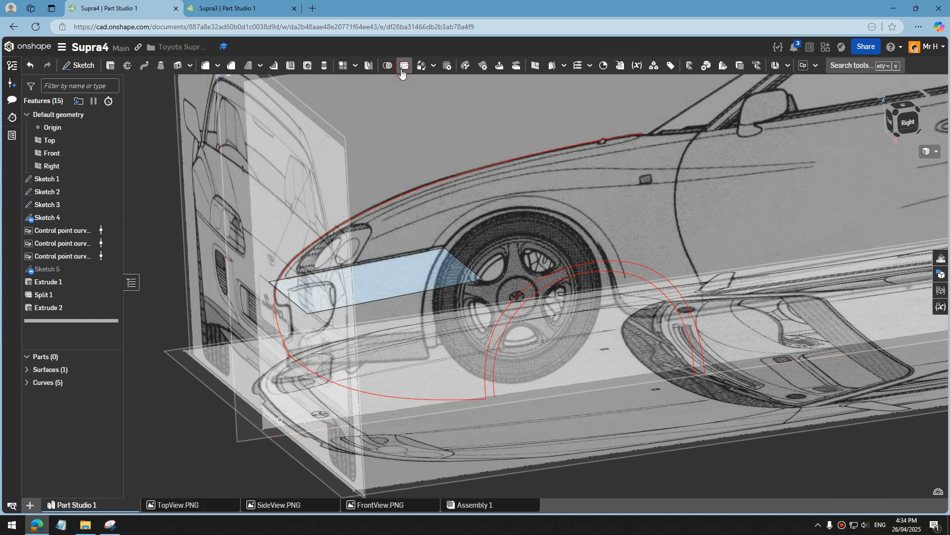
pyautogui.click(153, 126)
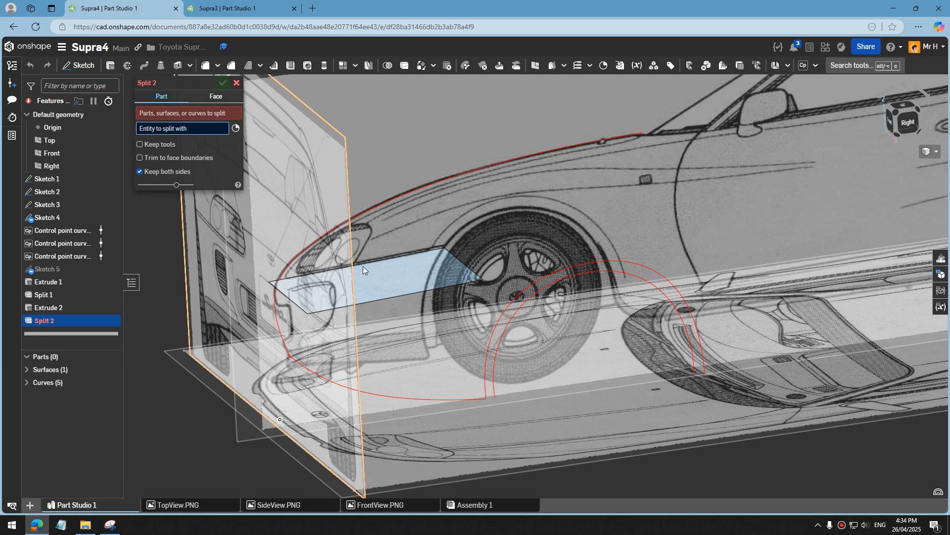
pyautogui.click(267, 188)
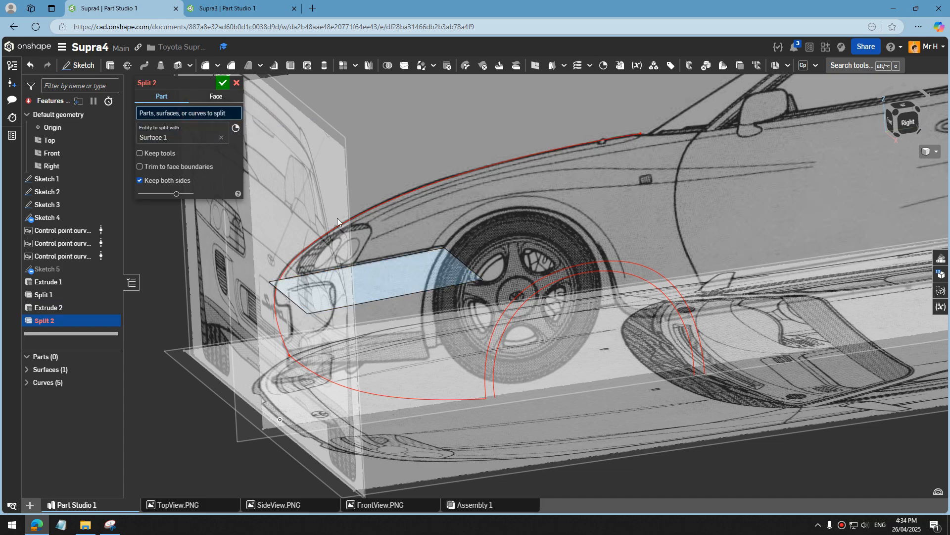
pyautogui.click(237, 82)
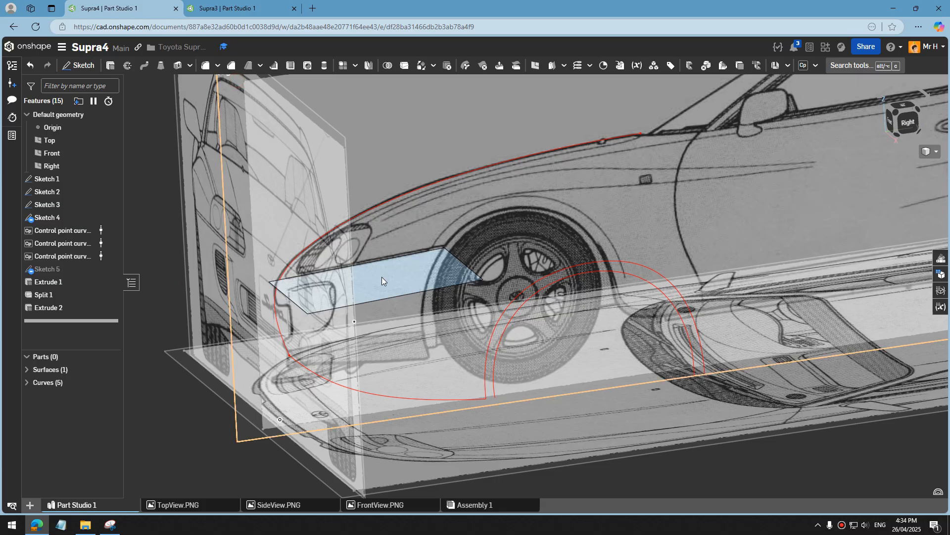
# Step: Delete the second extruded surface
pyautogui.click(388, 283)
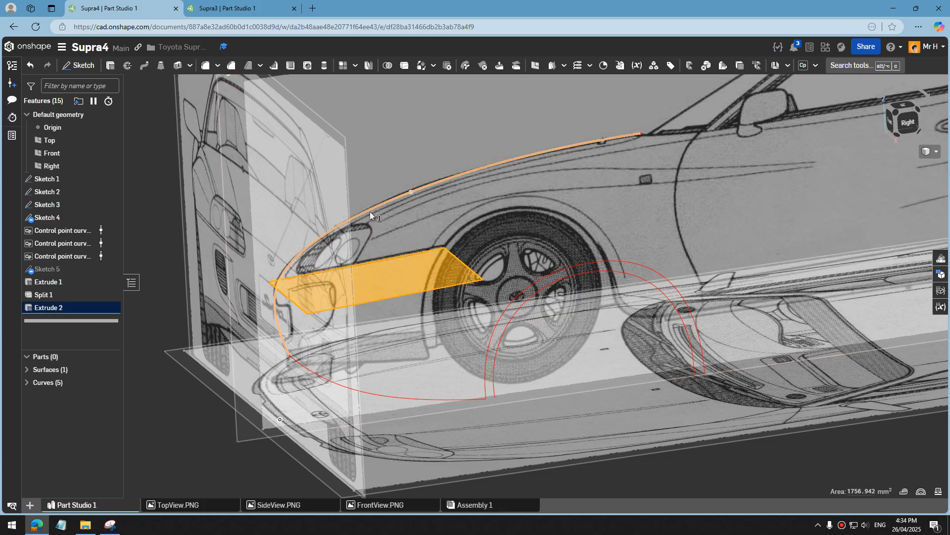
pyautogui.press('Delete')
pyautogui.click(49, 295)
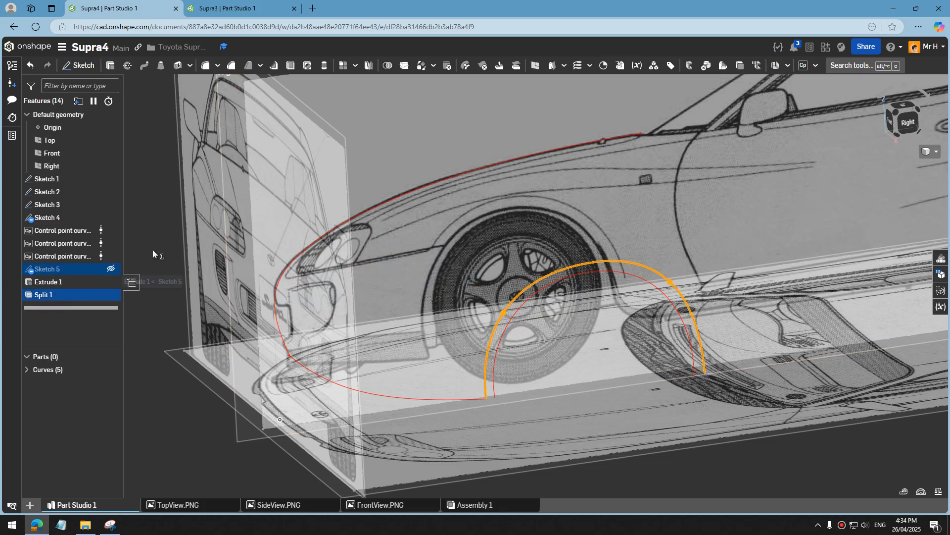
# Step: Edit the bonnet profile sketch and add a point on its curve level with the bumper seam, just ahead of the headlight
pyautogui.click(64, 230)
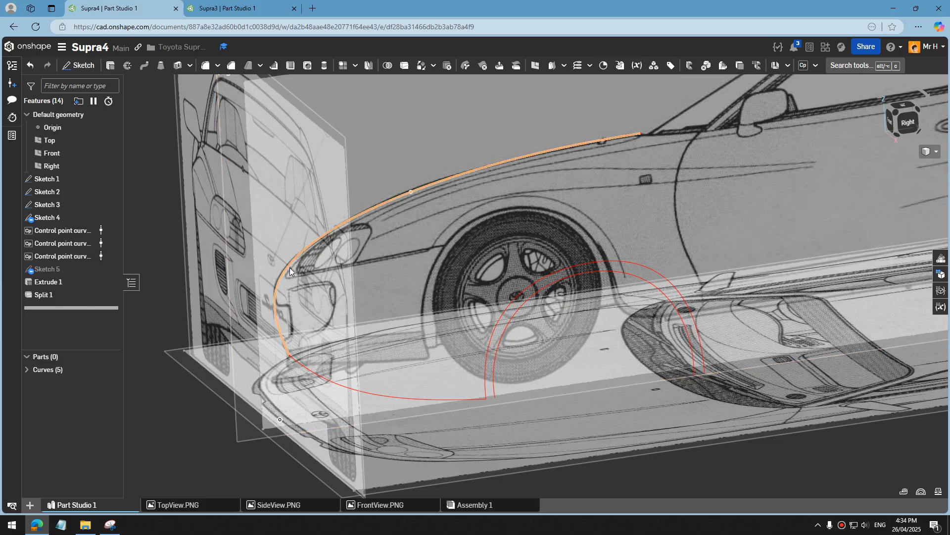
pyautogui.rightClick(52, 220)
pyautogui.click(84, 242)
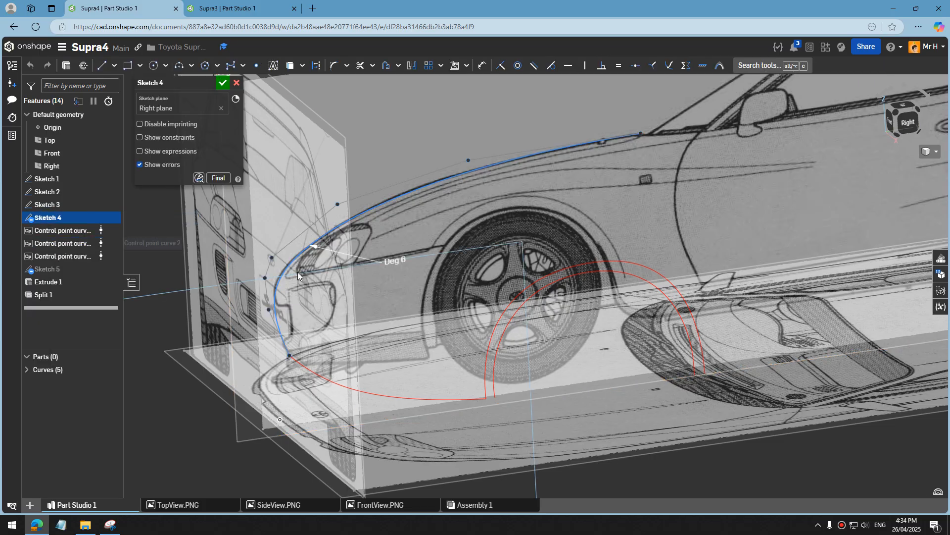
pyautogui.rightClick(391, 285)
pyautogui.click(433, 422)
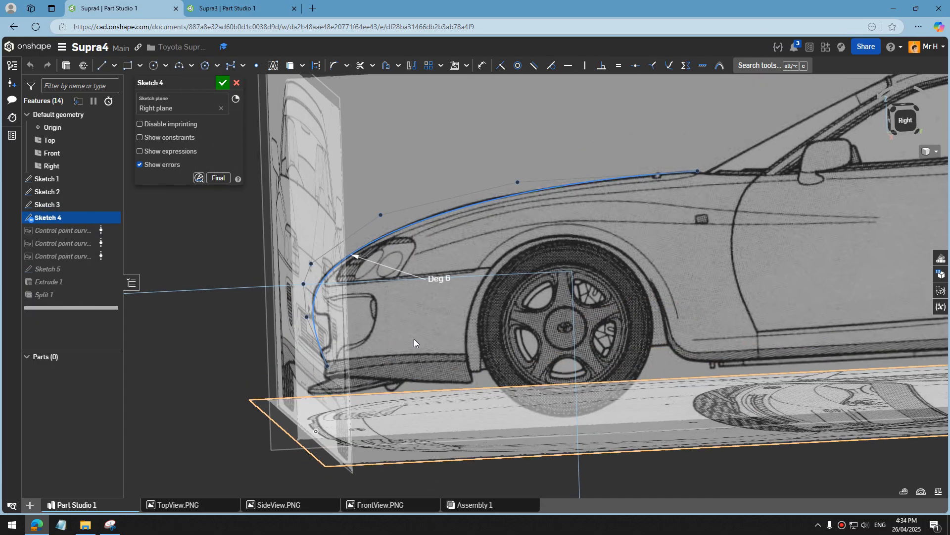
pyautogui.click(257, 67)
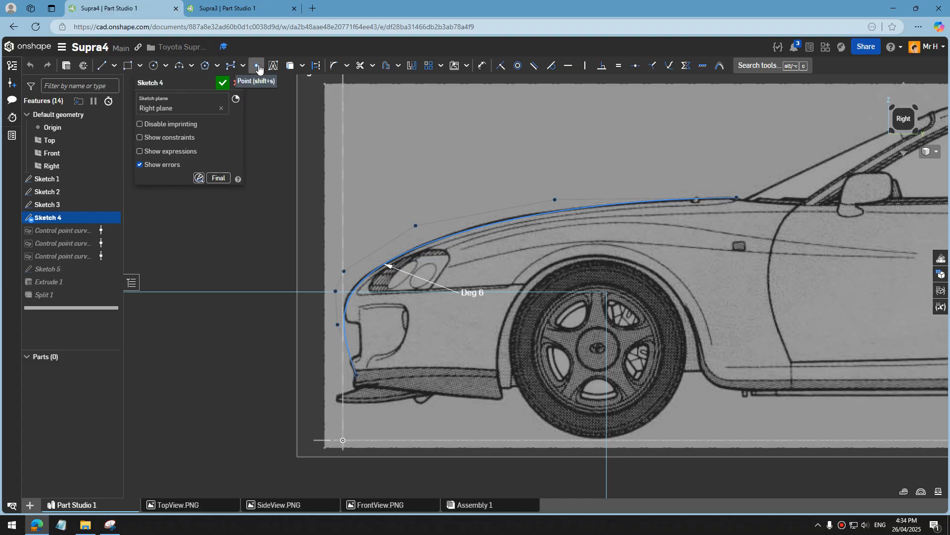
pyautogui.scroll(6, 381, 297)
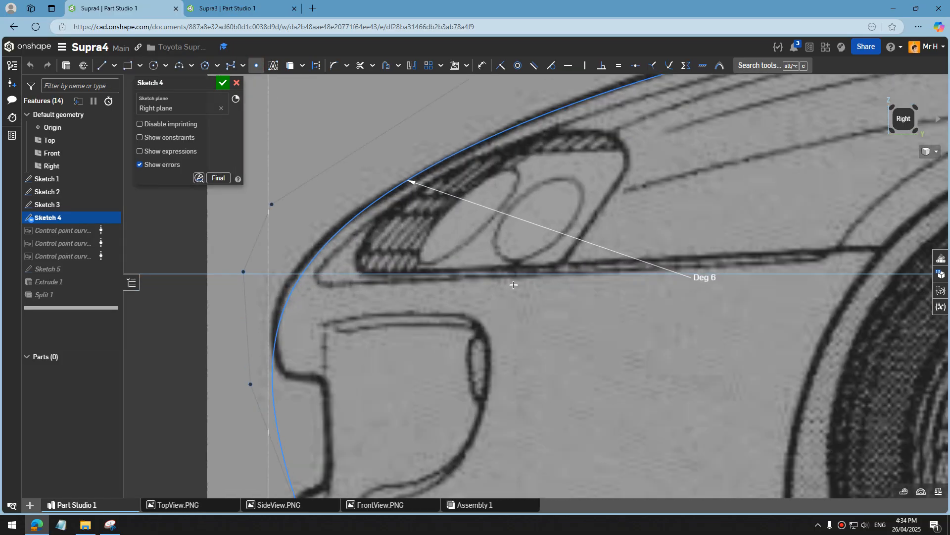
pyautogui.click(294, 284)
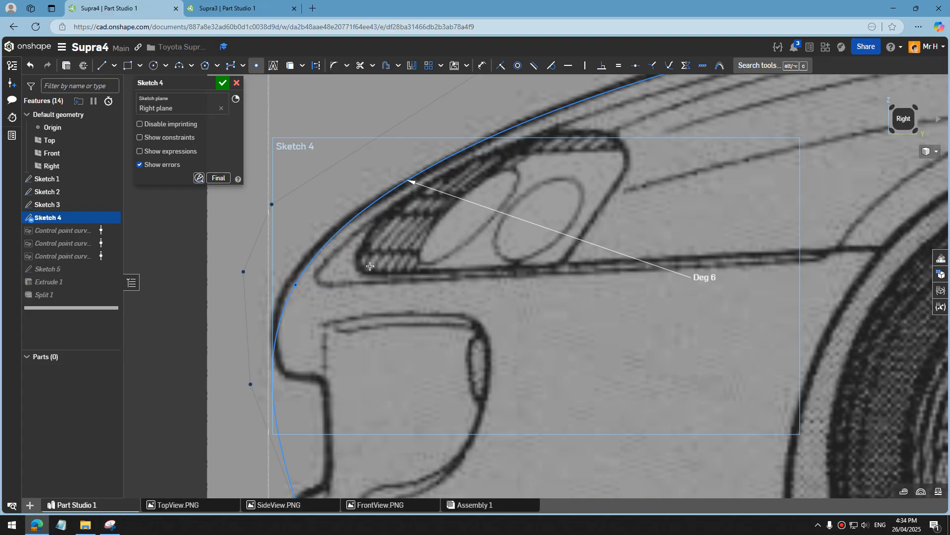
pyautogui.click(218, 81)
# Step: Start a new control point curve that uses the new point on the bonnet profile as its curve reference
pyautogui.scroll(-4, 314, 341)
pyautogui.moveTo(301, 328)
pyautogui.mouseDown(button='right')
pyautogui.moveTo(339, 342)
pyautogui.moveTo(325, 349)
pyautogui.mouseUp(button='right')
pyautogui.scroll(-5, 325, 349)
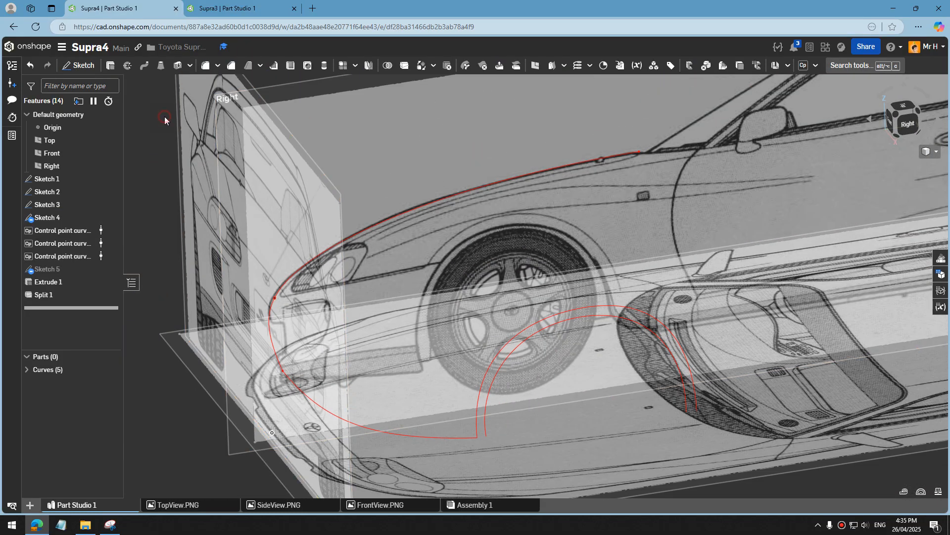
pyautogui.click(807, 69)
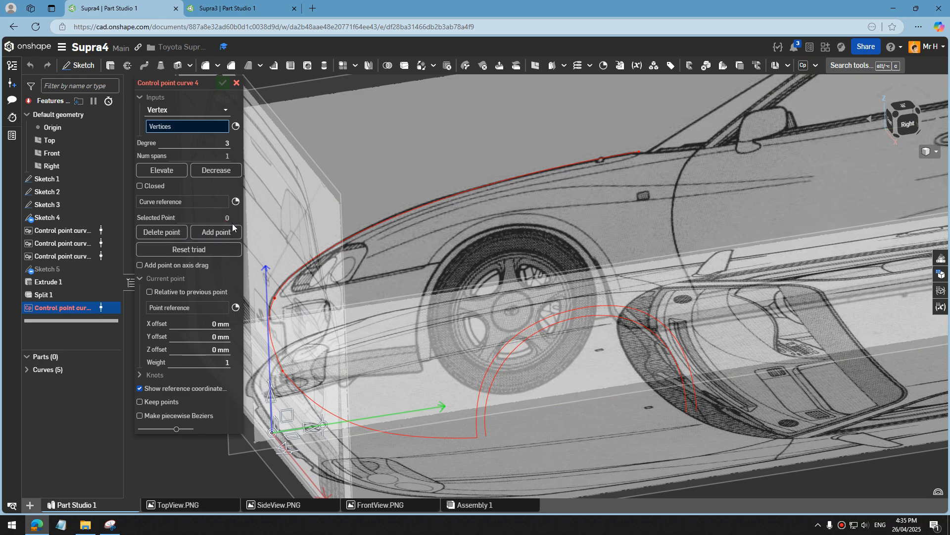
pyautogui.click(237, 201)
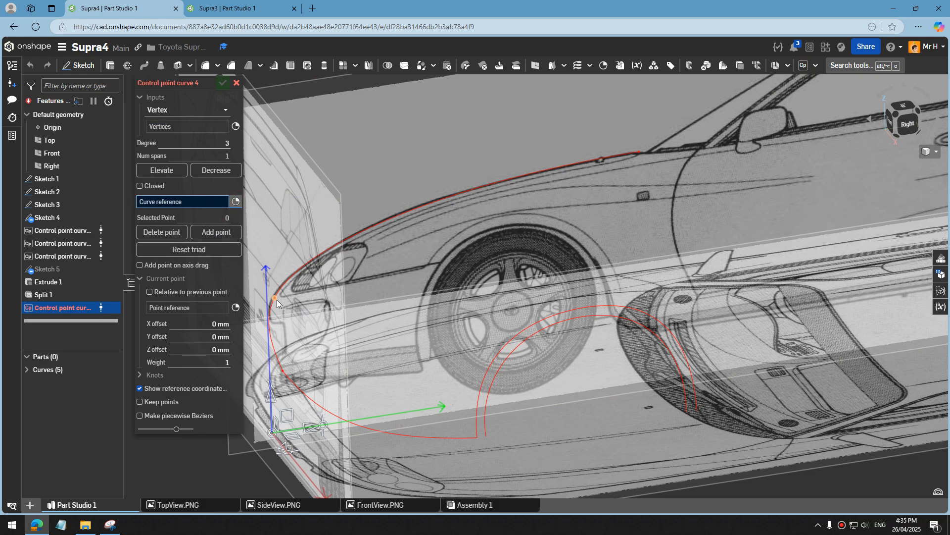
pyautogui.click(276, 299)
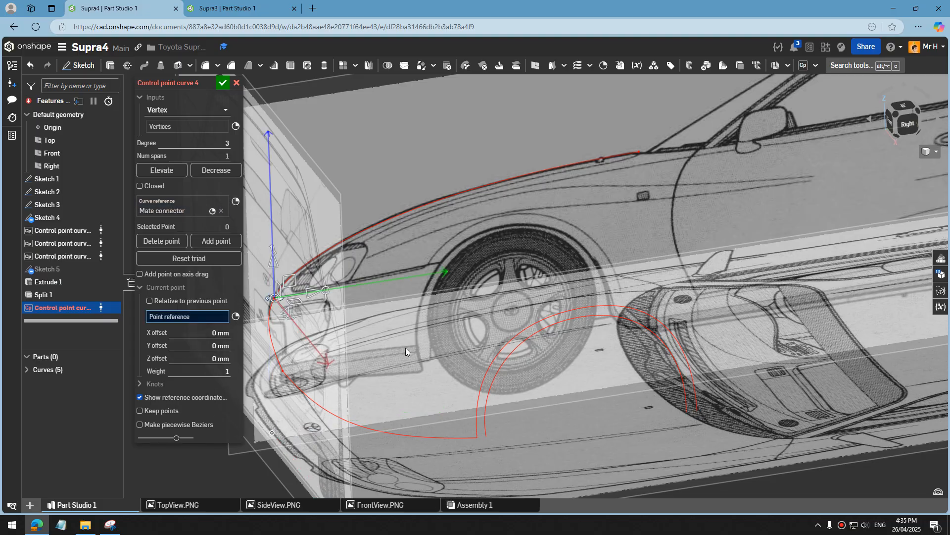
pyautogui.scroll(-2, 405, 347)
pyautogui.moveTo(405, 347); pyautogui.dragTo(424, 357, button='right')
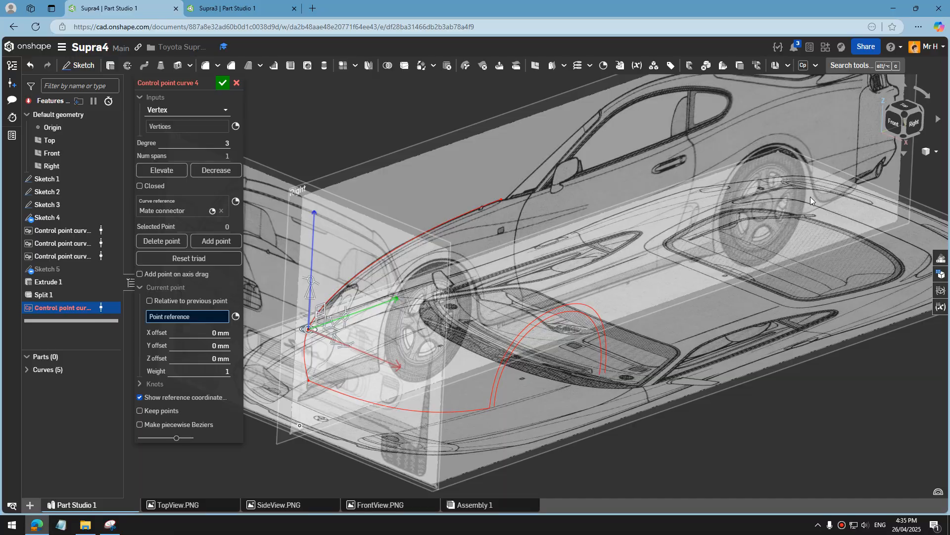
# Step: Add two control points to the curve, at X offset about 41 mm and at about X 58.4 mm, Y 17.6 mm
pyautogui.scroll(-2, 723, 380)
pyautogui.scroll(4, 535, 414)
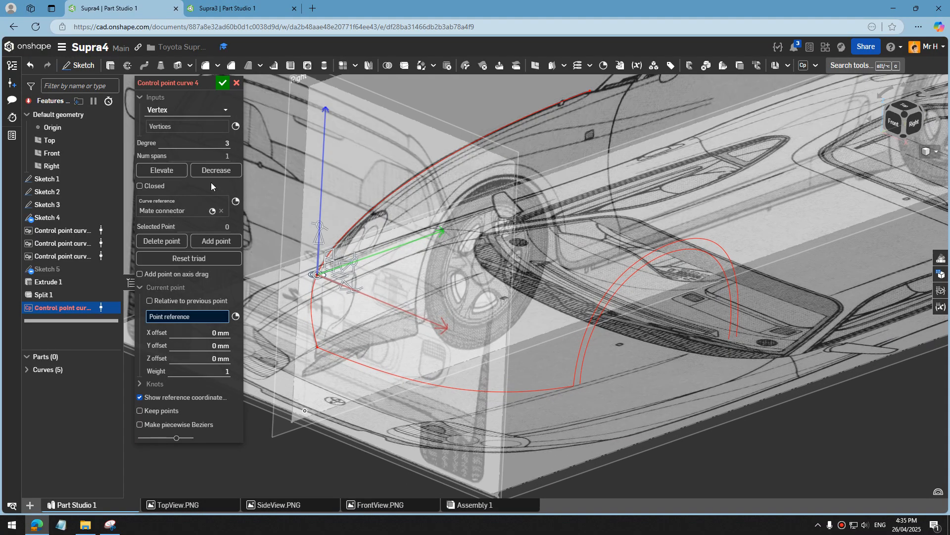
pyautogui.click(221, 242)
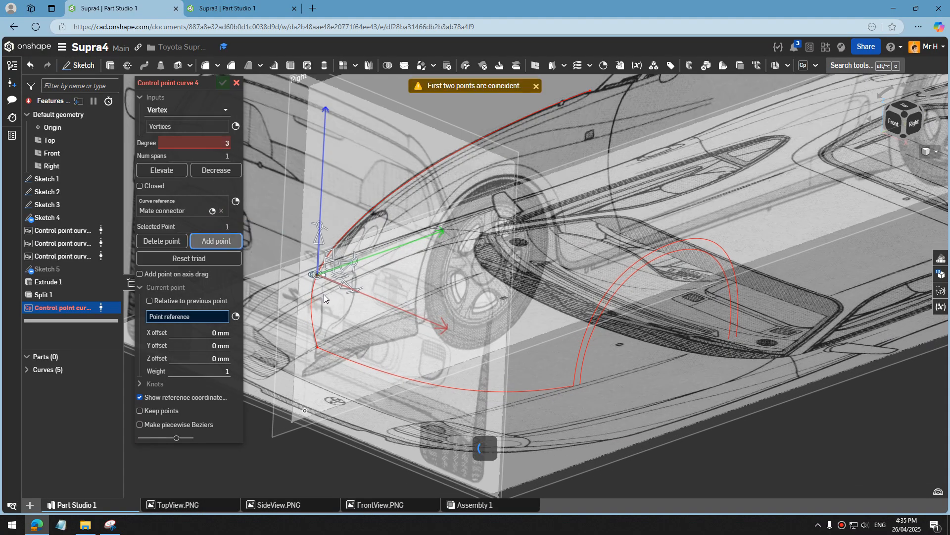
pyautogui.moveTo(343, 290); pyautogui.dragTo(451, 337)
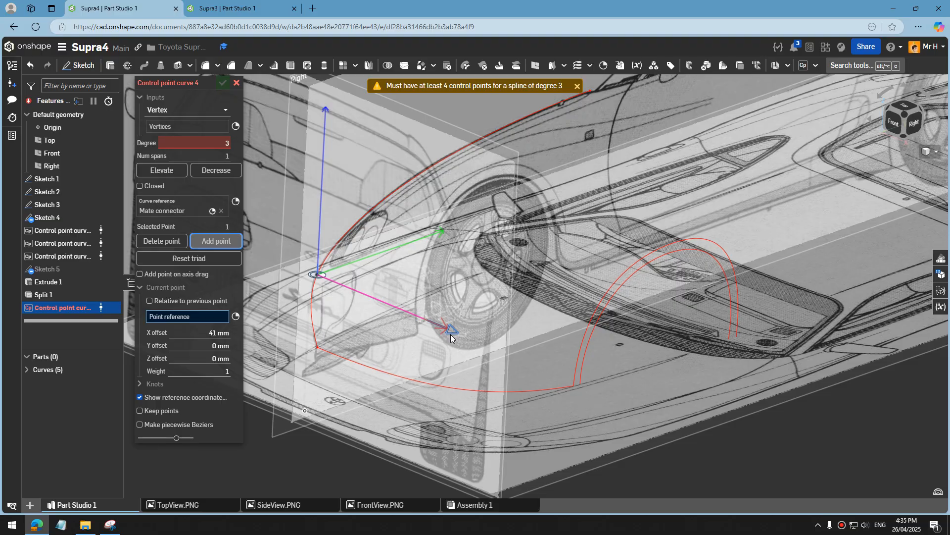
pyautogui.moveTo(452, 338); pyautogui.dragTo(411, 369, button='right')
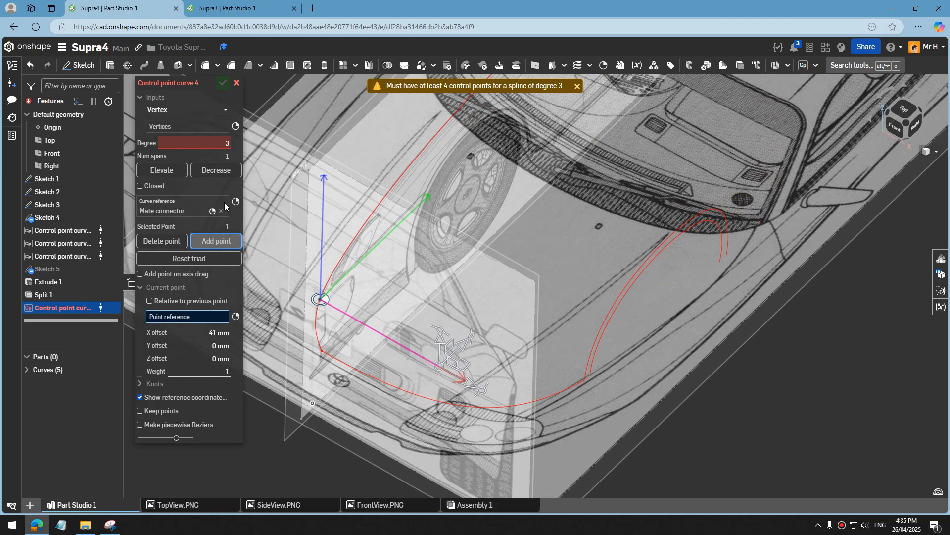
pyautogui.click(215, 243)
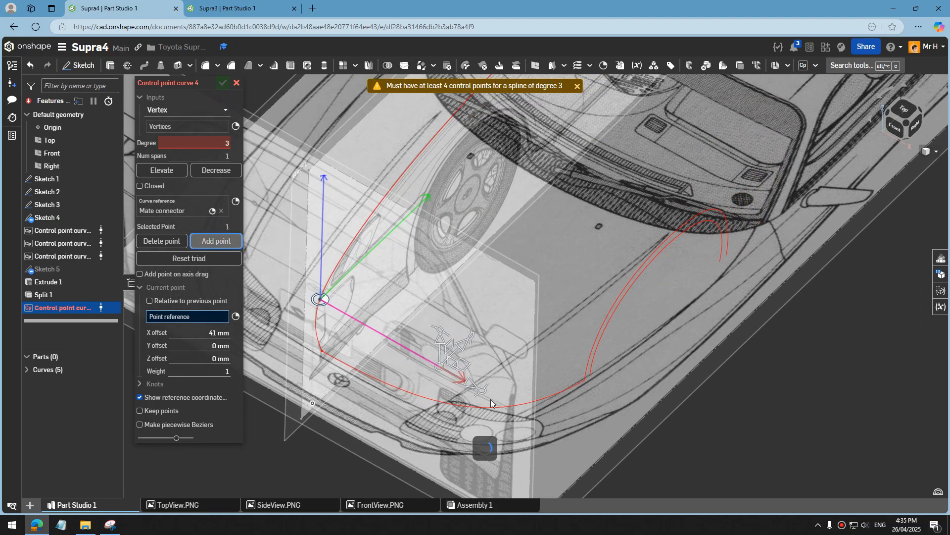
pyautogui.moveTo(466, 363); pyautogui.dragTo(559, 356)
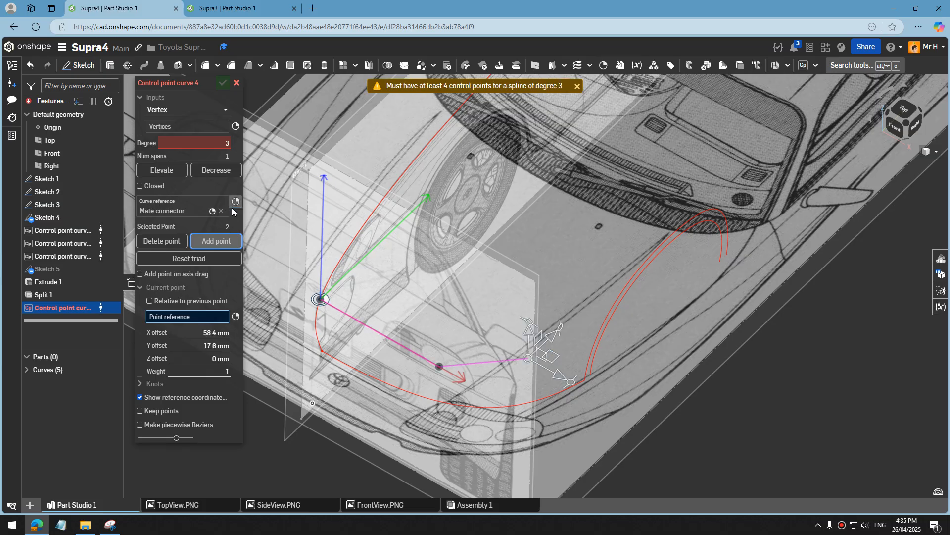
# Step: End the control point curve at the split point on the outer wheel arch curve and finish the feature
pyautogui.click(235, 126)
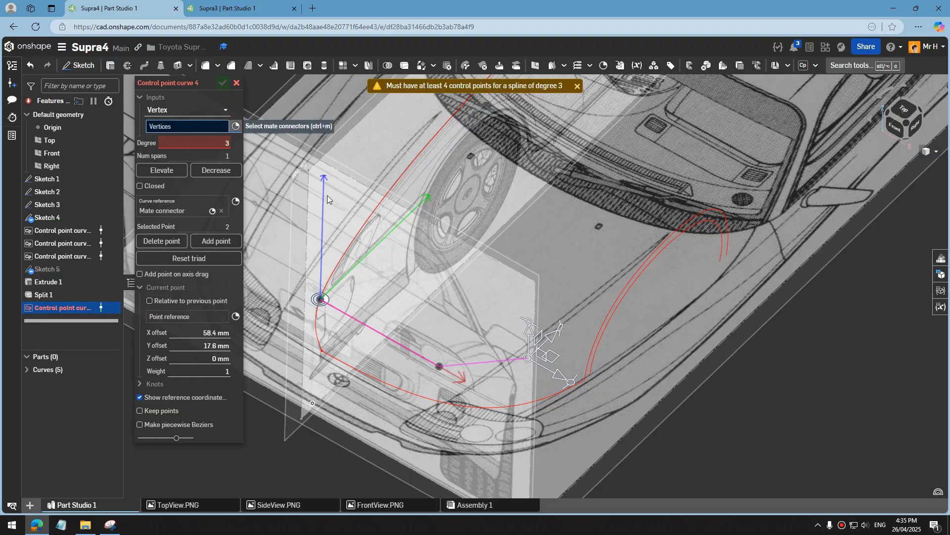
pyautogui.moveTo(601, 352); pyautogui.dragTo(580, 310, button='right')
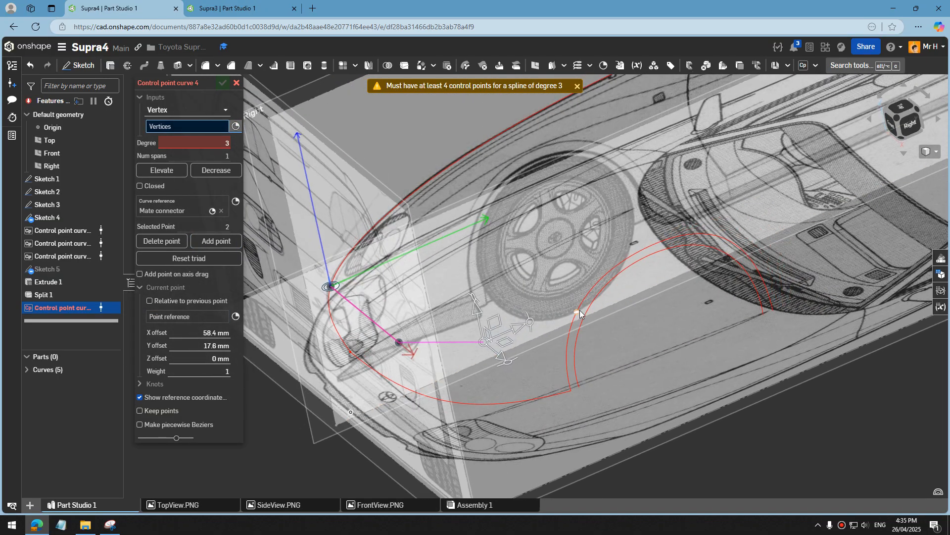
pyautogui.scroll(3, 580, 310)
pyautogui.click(580, 309)
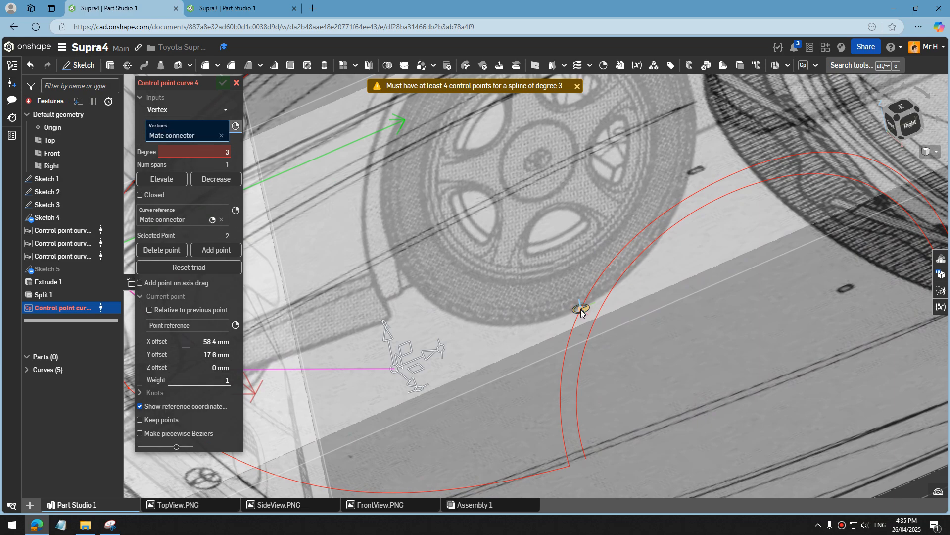
pyautogui.scroll(-5, 581, 310)
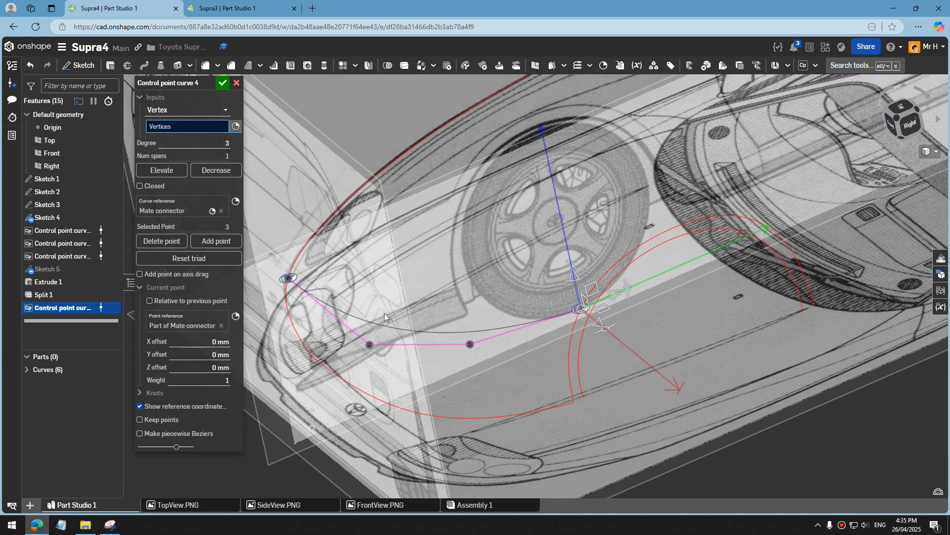
pyautogui.moveTo(384, 313)
pyautogui.mouseDown(button='right')
pyautogui.moveTo(421, 352)
pyautogui.moveTo(355, 314)
pyautogui.mouseUp(button='right')
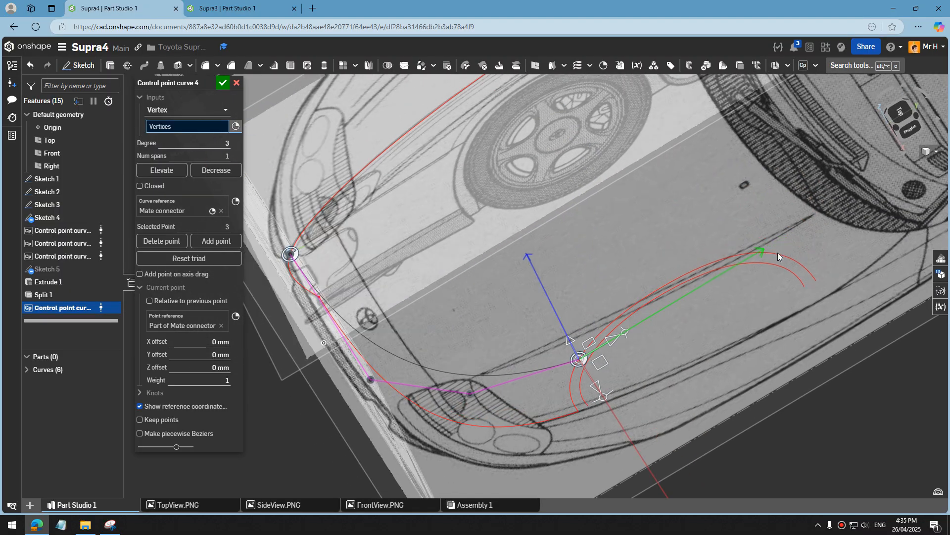
pyautogui.rightClick(476, 305)
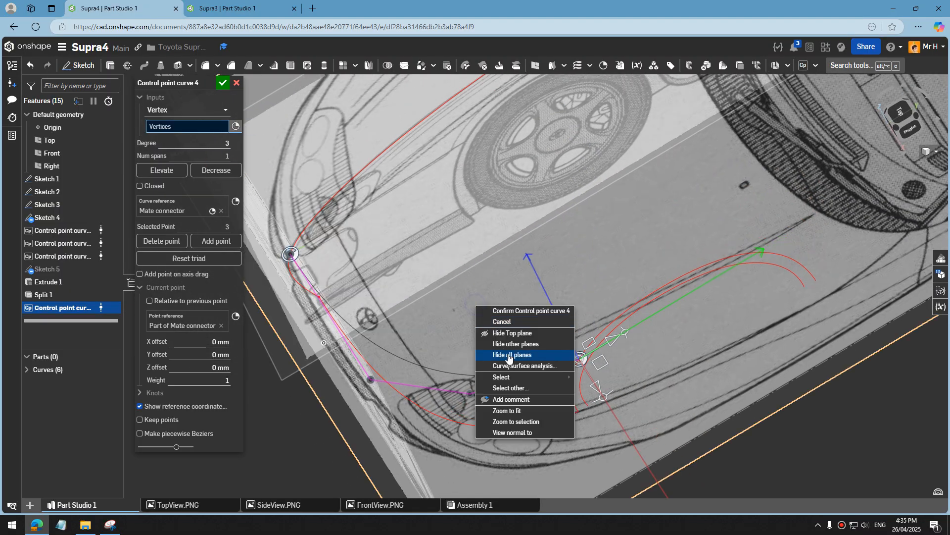
pyautogui.click(513, 432)
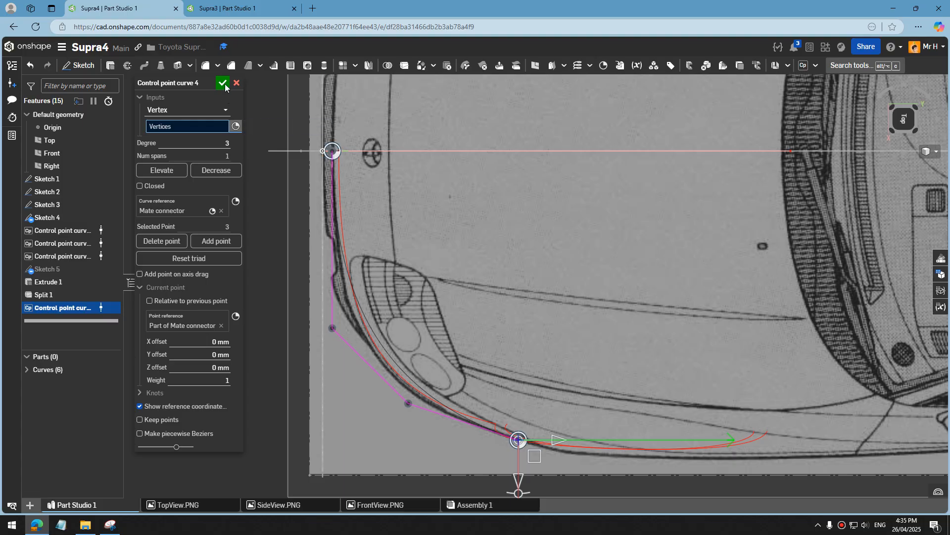
pyautogui.click(223, 83)
# Step: Change the appearance of the new bumper seam curve to red
pyautogui.moveTo(329, 213); pyautogui.dragTo(371, 349, button='right')
pyautogui.click(372, 350)
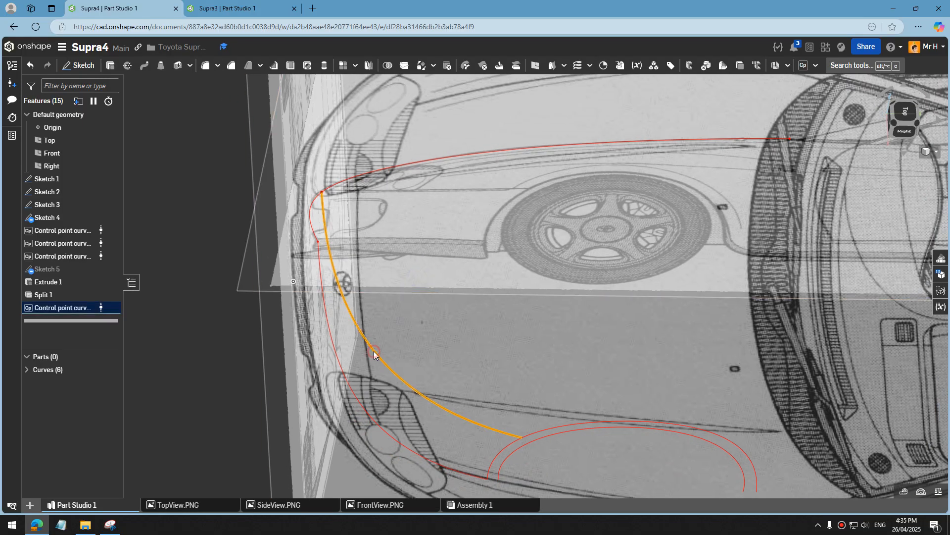
pyautogui.rightClick(372, 350)
pyautogui.click(415, 347)
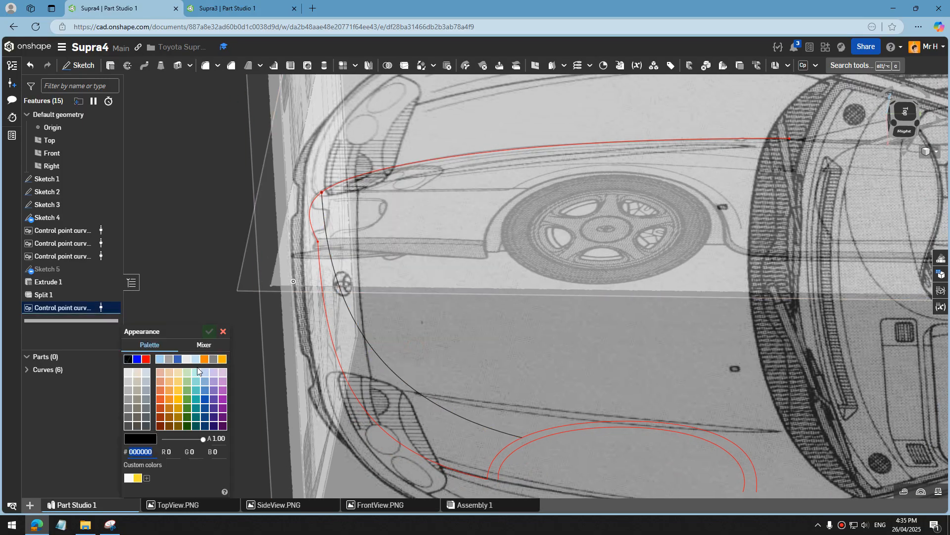
pyautogui.click(147, 359)
pyautogui.click(209, 331)
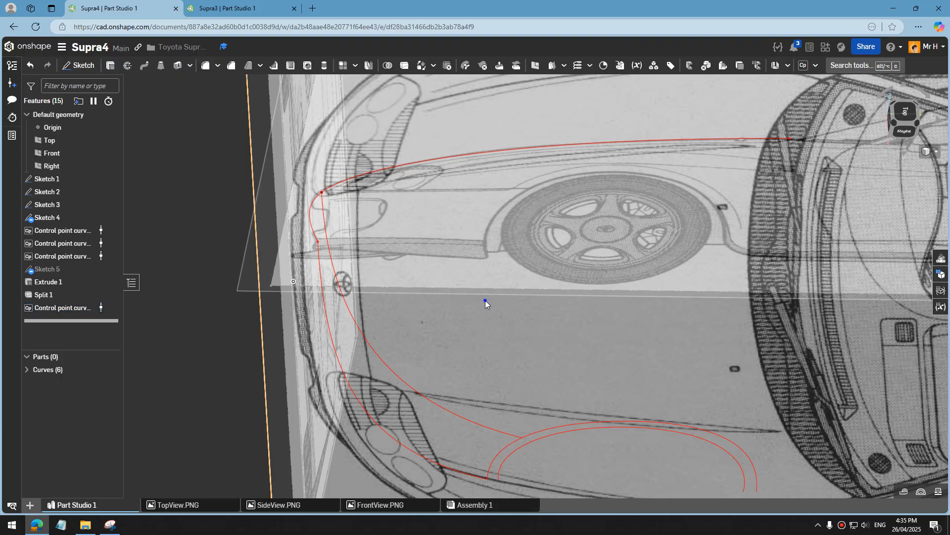
# Step: Reopen the bumper seam curve and move its first inner control point, relative to the previous point, to X offset 52 mm
pyautogui.moveTo(485, 300); pyautogui.dragTo(422, 371, button='right')
pyautogui.click(416, 396)
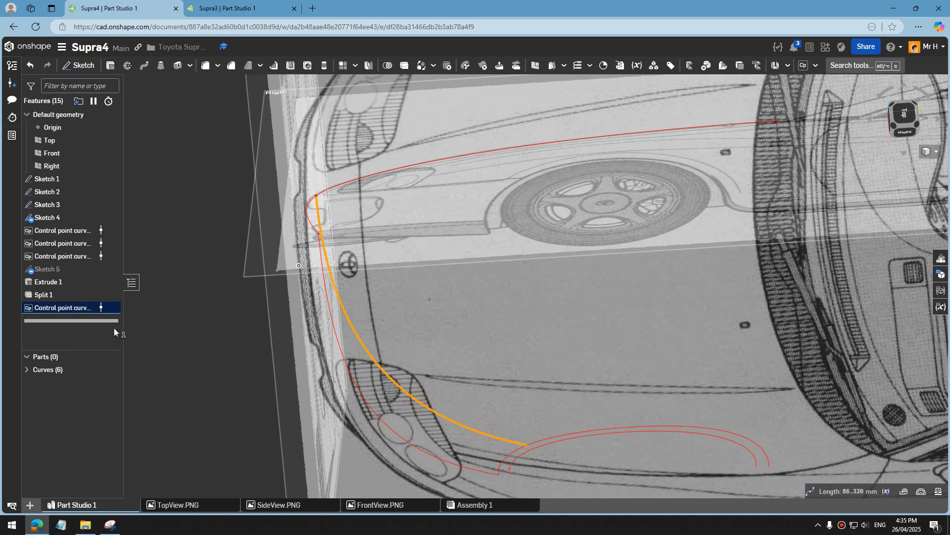
pyautogui.rightClick(73, 310)
pyautogui.click(99, 334)
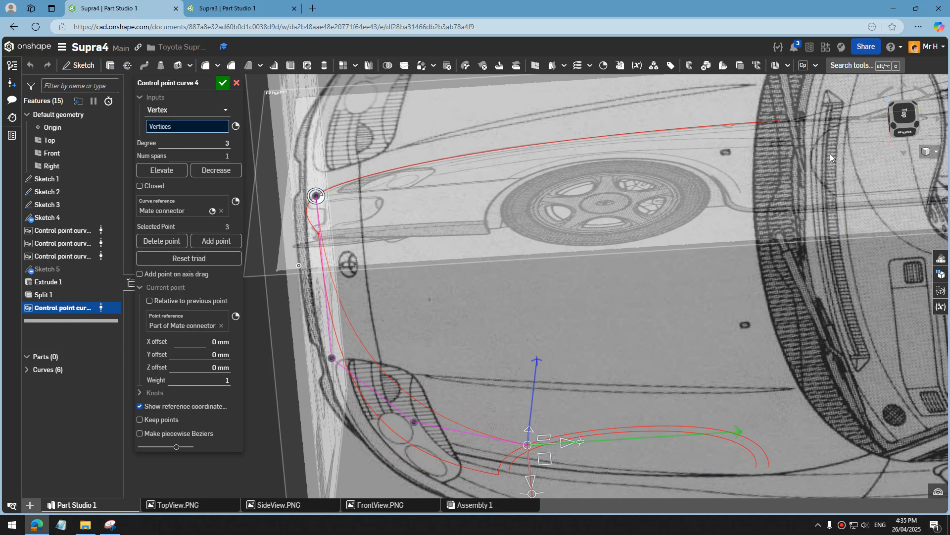
pyautogui.click(901, 113)
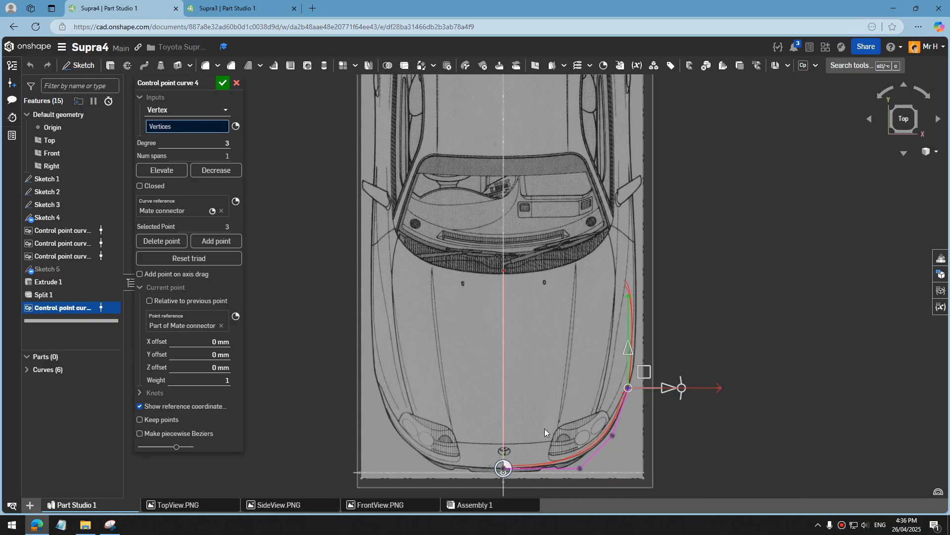
pyautogui.scroll(3, 548, 348)
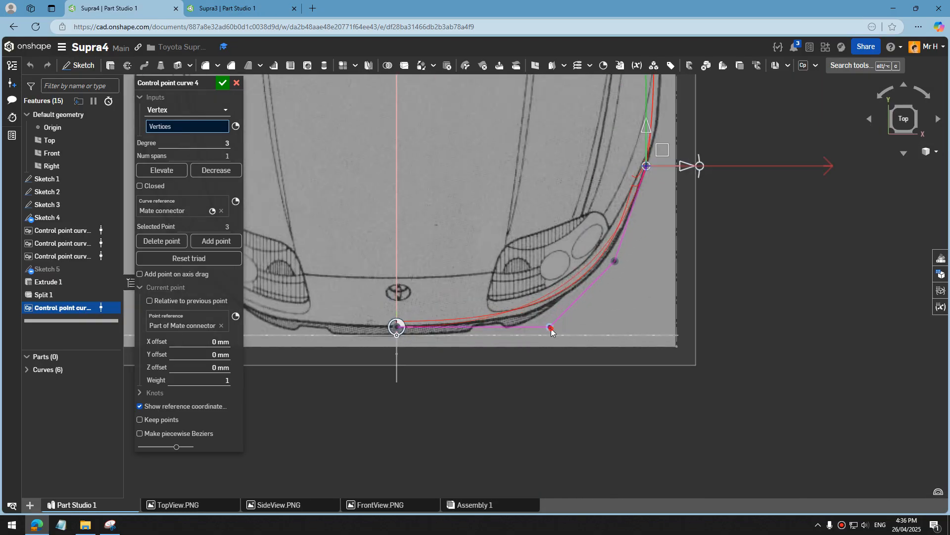
pyautogui.click(551, 326)
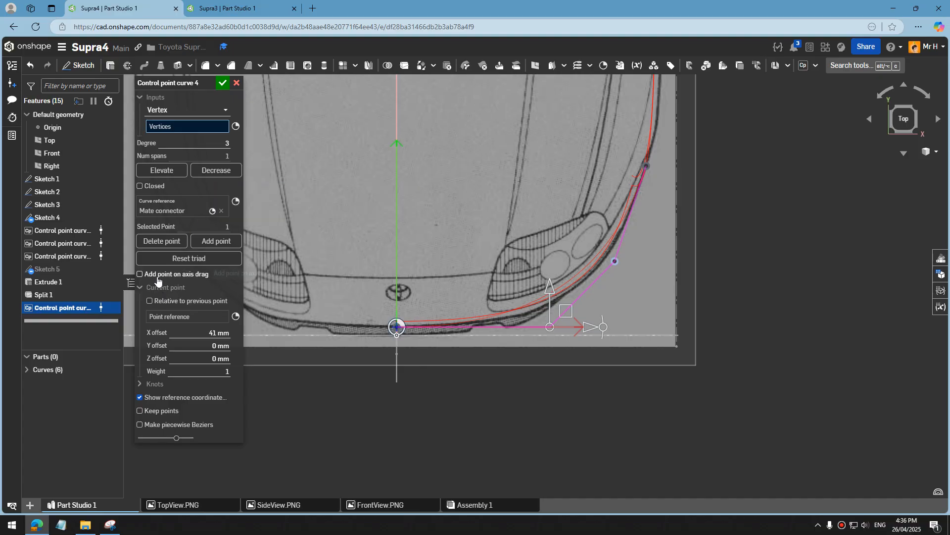
pyautogui.click(168, 303)
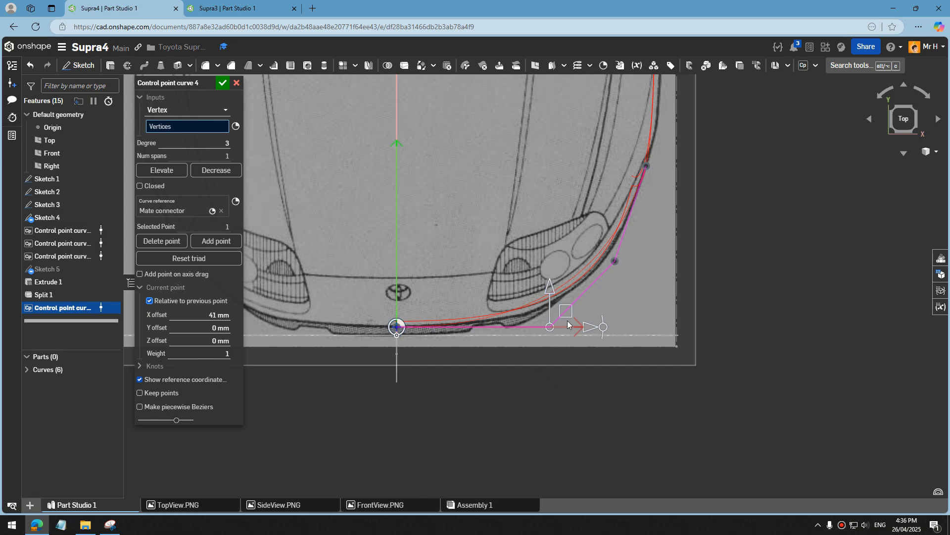
pyautogui.moveTo(584, 329); pyautogui.dragTo(626, 337)
pyautogui.scroll(3, 651, 246)
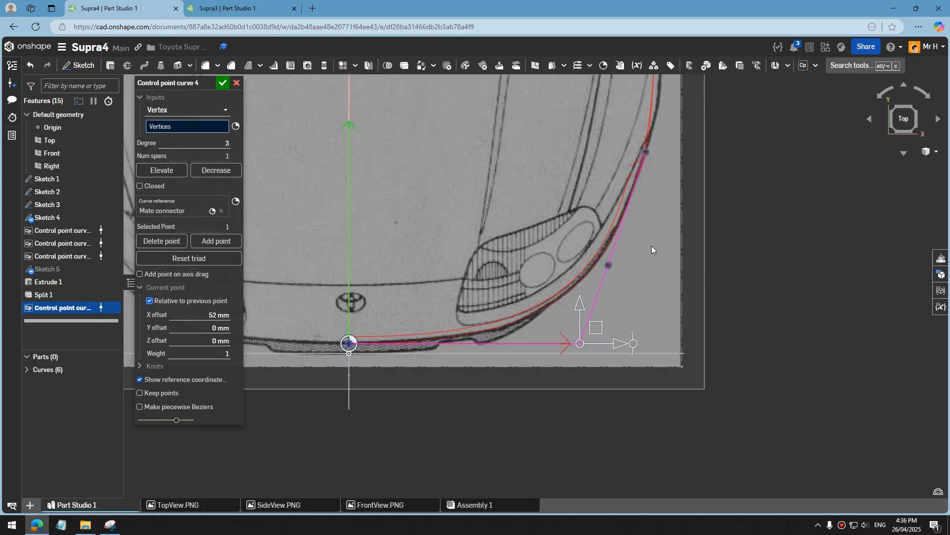
# Step: Nudge the seam curve's second inner control point to X offset 58.4 mm and Y offset 17.5 mm against the top-view blueprint
pyautogui.click(589, 273)
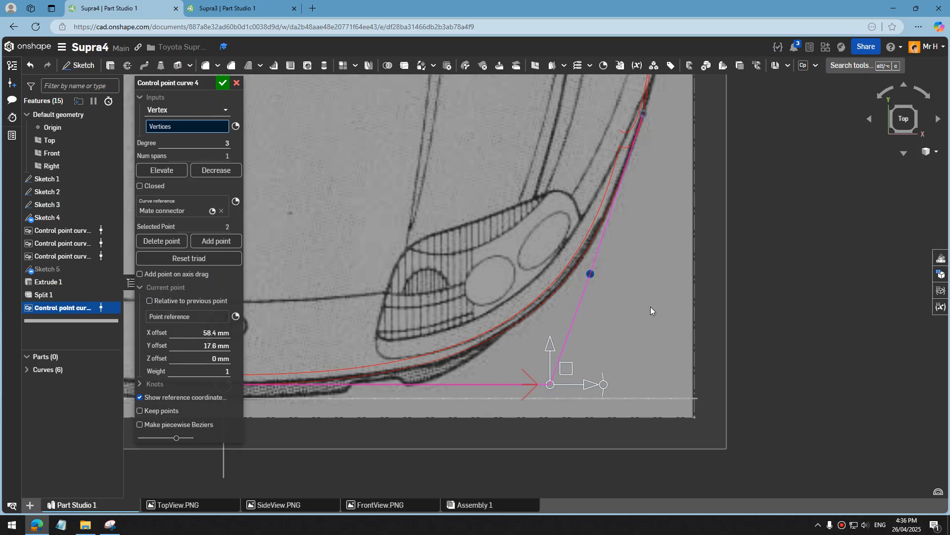
pyautogui.scroll(-2, 650, 307)
pyautogui.moveTo(628, 270)
pyautogui.mouseDown()
pyautogui.moveTo(649, 282)
pyautogui.moveTo(620, 264)
pyautogui.mouseUp()
pyautogui.scroll(-2, 620, 263)
pyautogui.scroll(-1, 619, 263)
# Step: Raise the second inner control point to a Z offset of about 0.6 mm against the side-view blueprint and accept the seam curve
pyautogui.moveTo(619, 262); pyautogui.dragTo(587, 138, button='right')
pyautogui.click(905, 129)
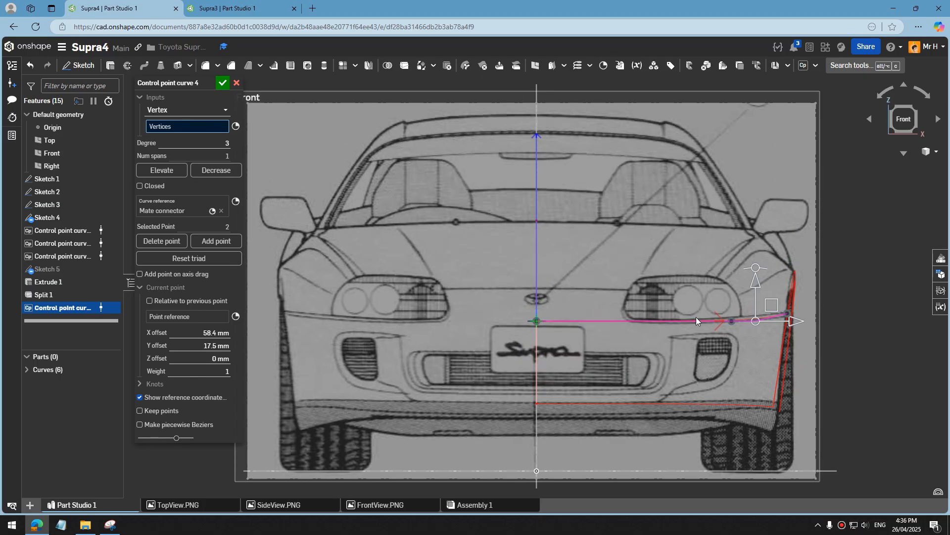
pyautogui.scroll(-1, 696, 317)
pyautogui.scroll(5, 752, 341)
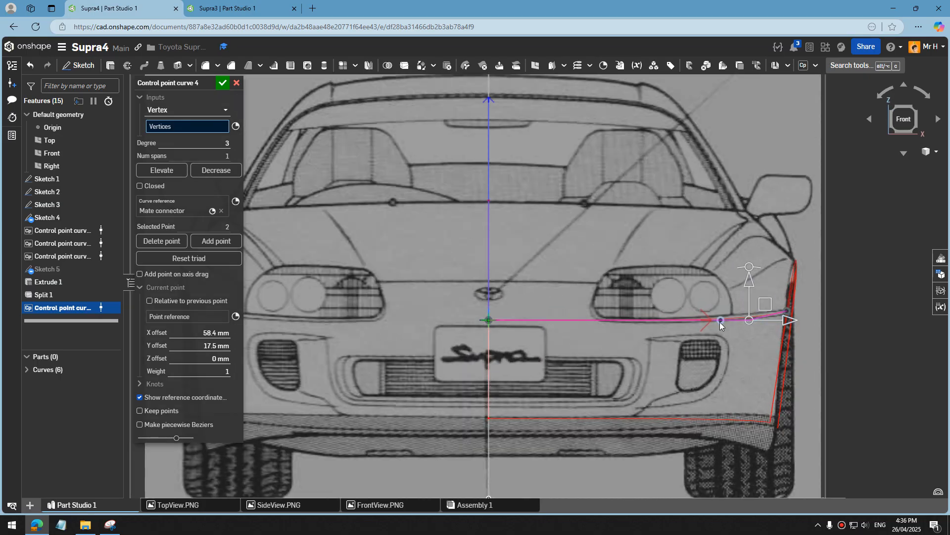
pyautogui.scroll(3, 720, 321)
pyautogui.scroll(-5, 740, 317)
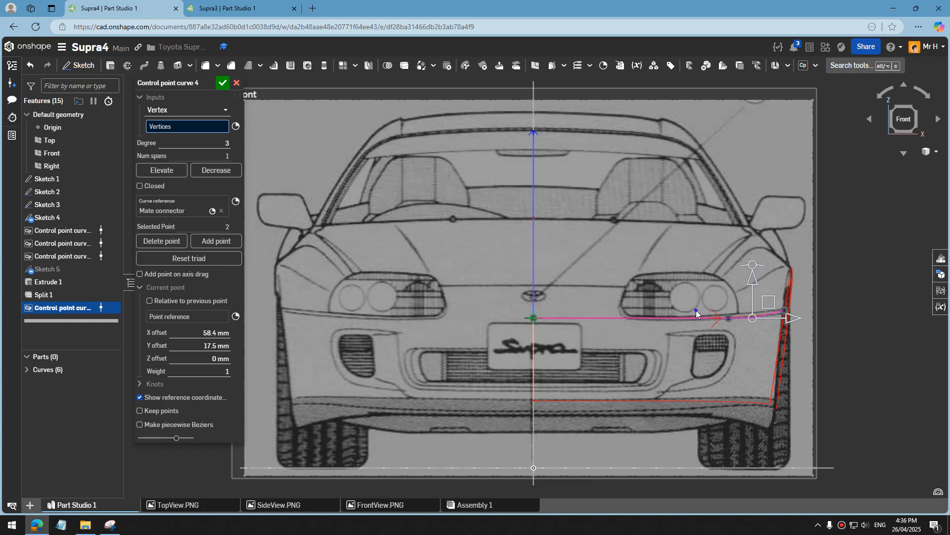
pyautogui.moveTo(696, 310); pyautogui.dragTo(669, 306, button='right')
pyautogui.click(917, 120)
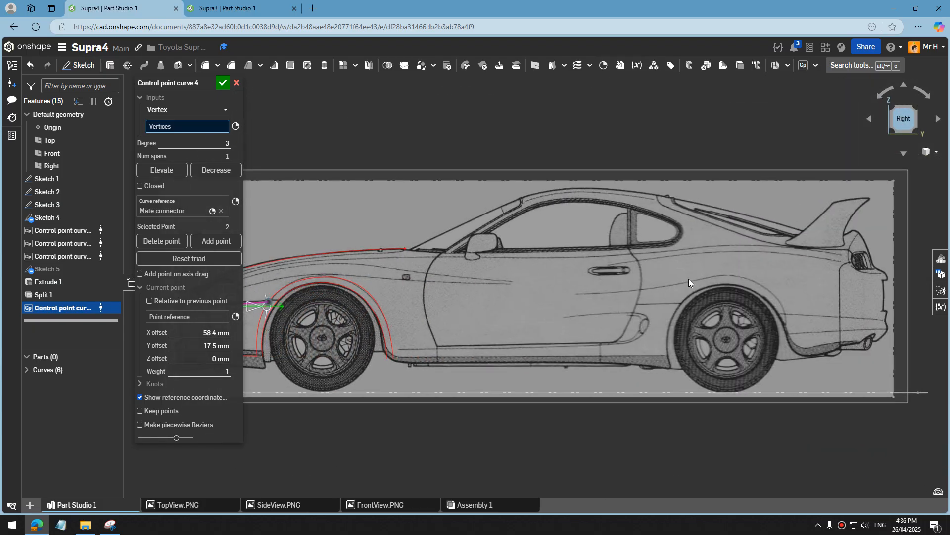
pyautogui.scroll(-2, 747, 307)
pyautogui.scroll(6, 414, 294)
pyautogui.scroll(5, 414, 294)
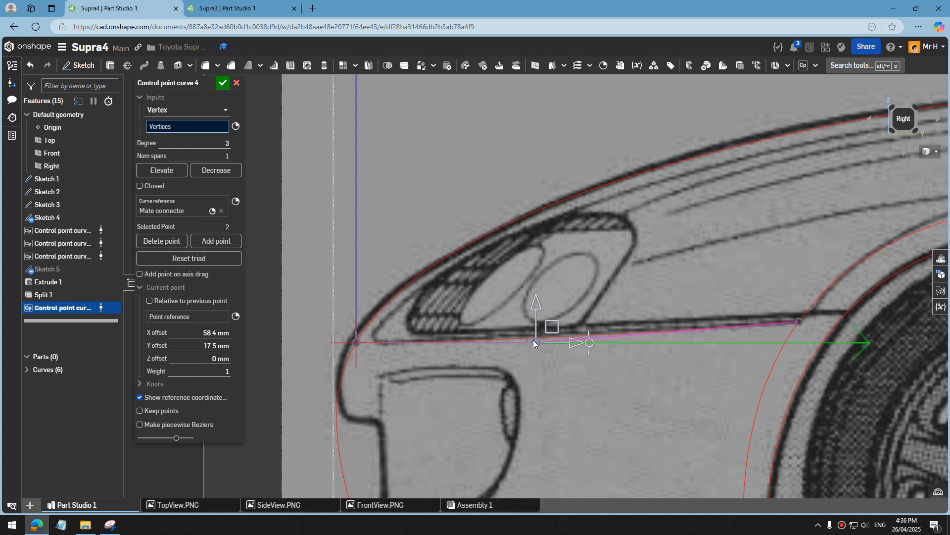
pyautogui.moveTo(538, 308); pyautogui.dragTo(540, 299)
pyautogui.hotkey('shift', '7')
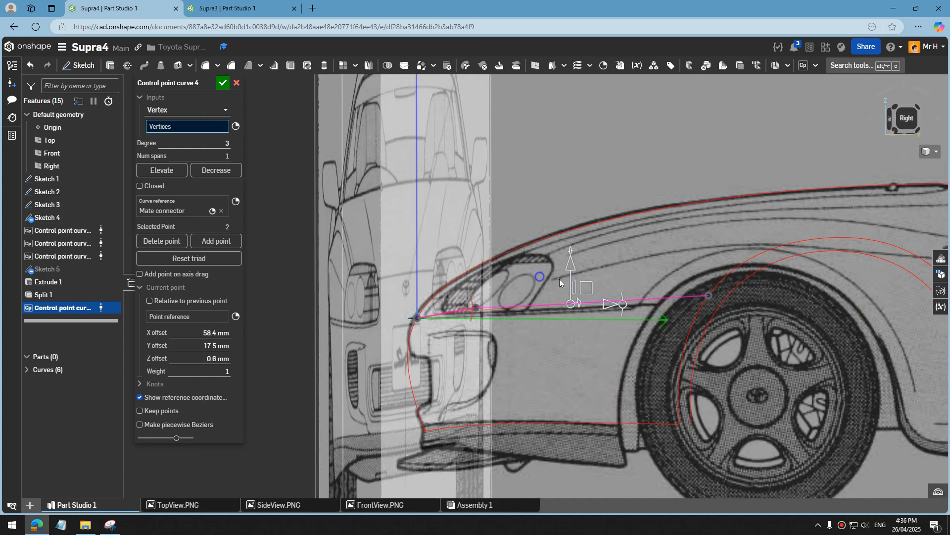
pyautogui.press('Return')
pyautogui.scroll(-3, 577, 280)
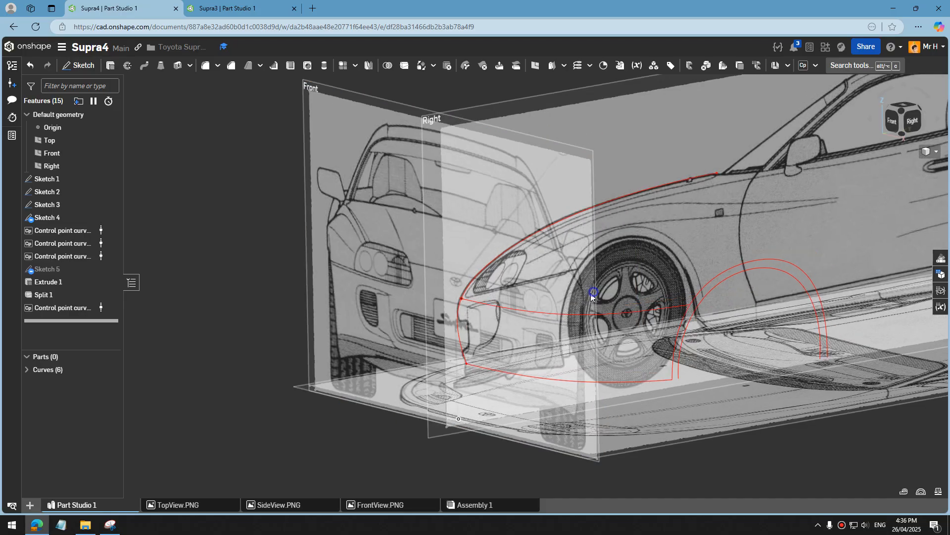
pyautogui.moveTo(593, 292); pyautogui.dragTo(581, 298, button='right')
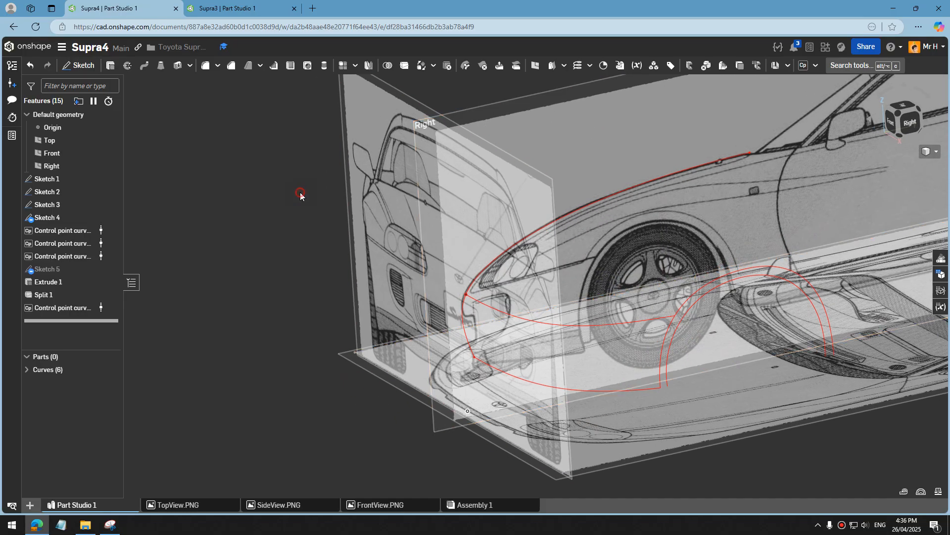
# Step: Create a boundary surface with the lower bumper curve and seam curve as U profiles, and the bonnet profile edge and outer wheel arch curve as V profiles
pyautogui.click(564, 68)
pyautogui.click(573, 98)
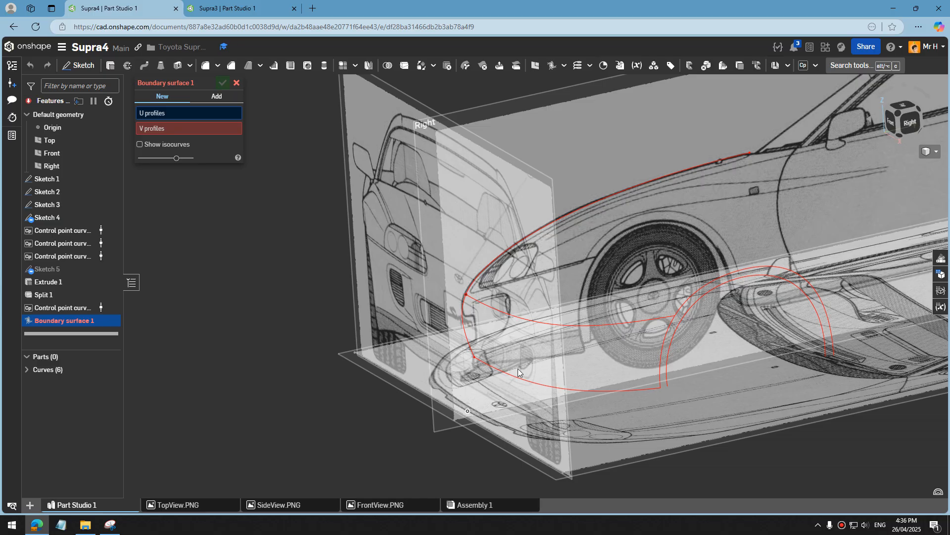
pyautogui.click(534, 382)
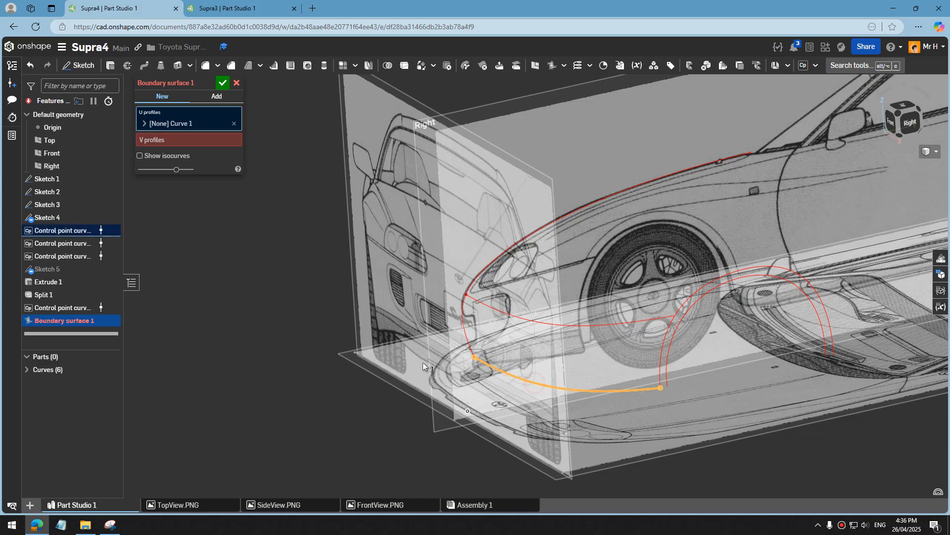
pyautogui.click(575, 327)
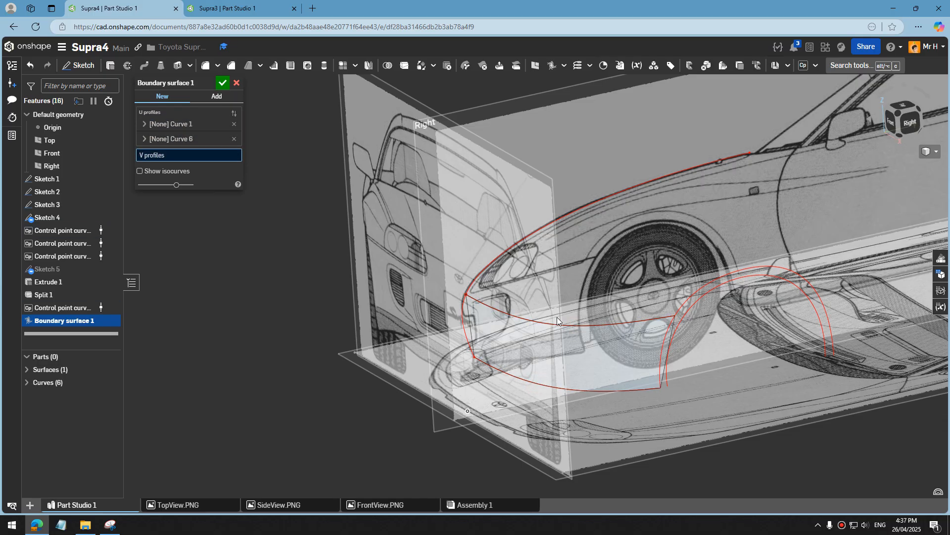
pyautogui.click(465, 328)
pyautogui.click(662, 359)
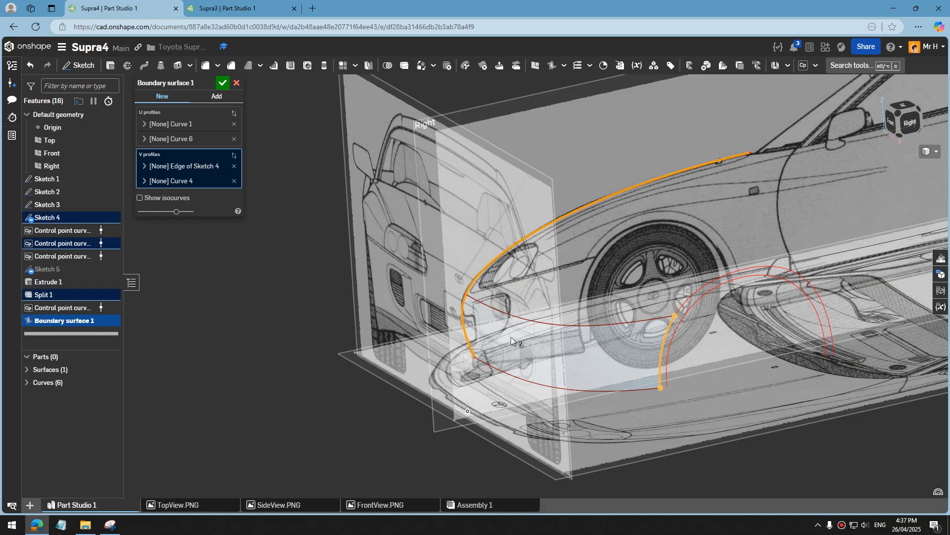
# Step: Set the boundary condition of the bonnet profile edge to Normal to profile and accept the boundary surface
pyautogui.scroll(3, 532, 342)
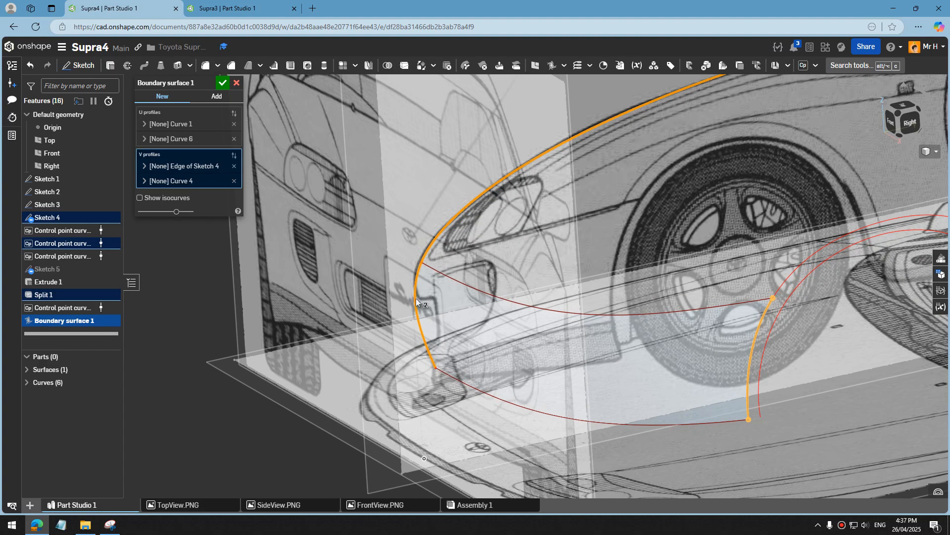
pyautogui.click(144, 166)
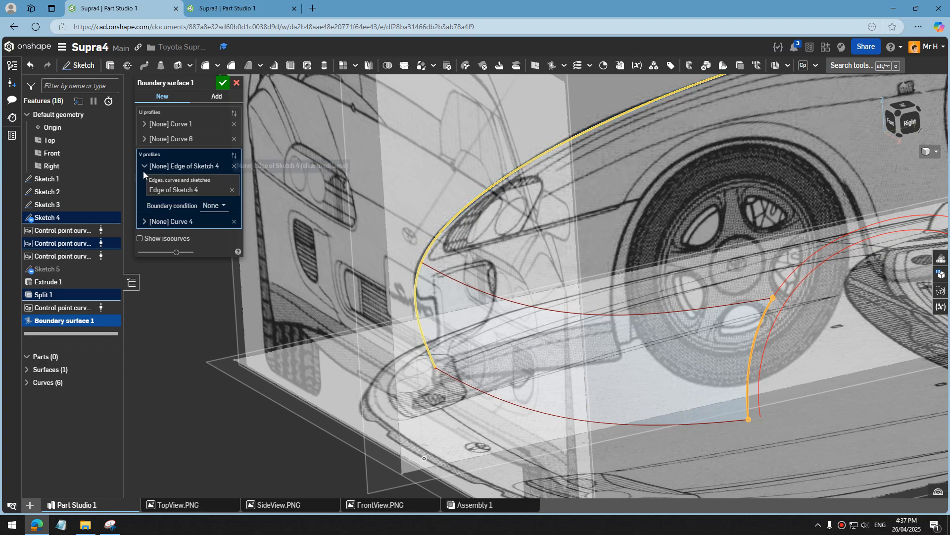
pyautogui.click(212, 205)
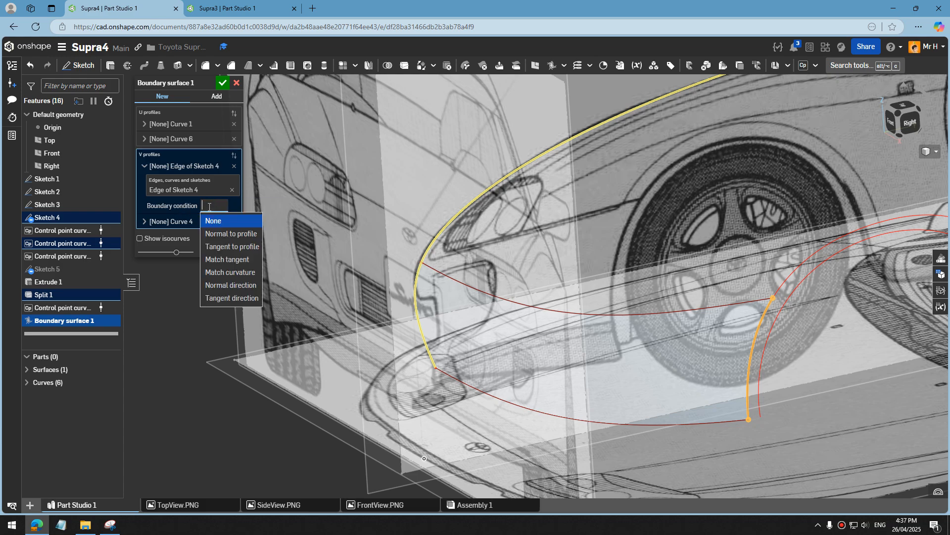
pyautogui.click(223, 238)
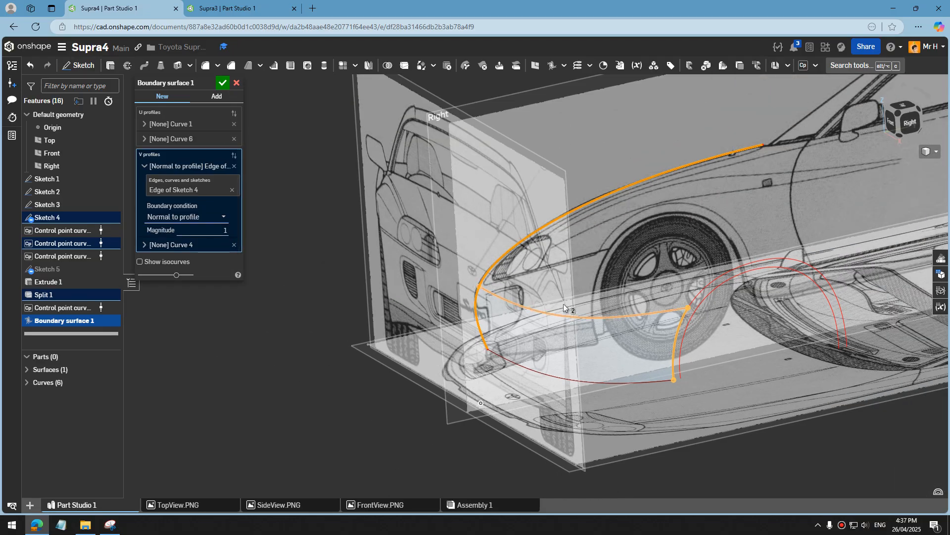
pyautogui.moveTo(564, 307); pyautogui.dragTo(572, 344, button='right')
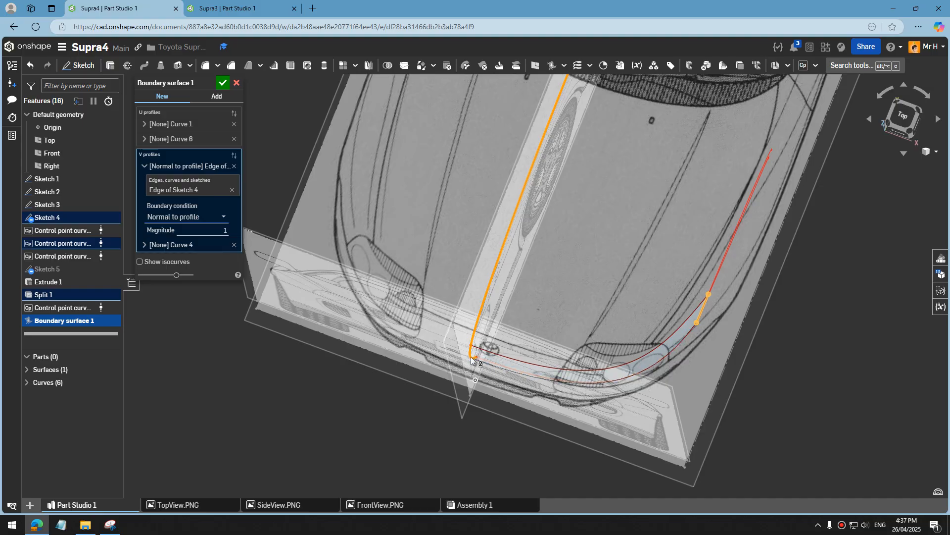
pyautogui.moveTo(515, 353); pyautogui.dragTo(376, 208, button='right')
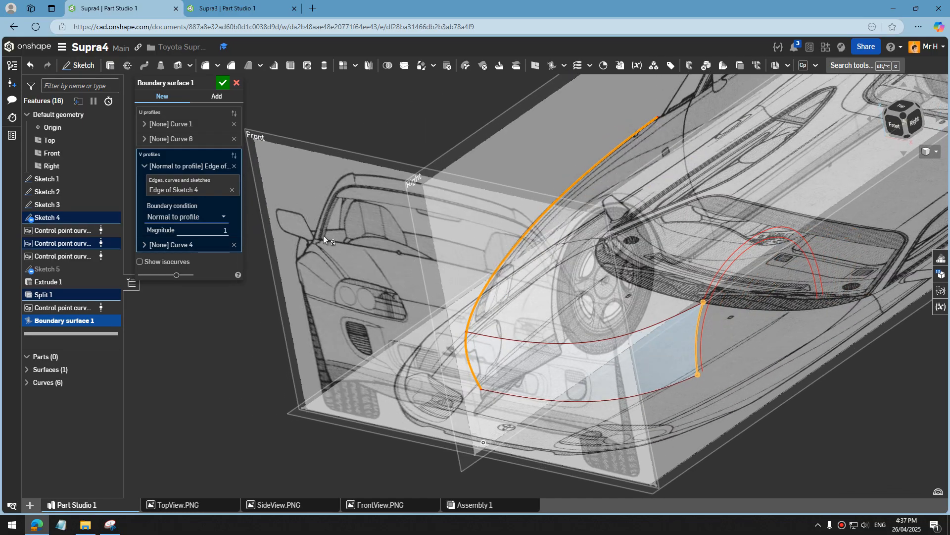
pyautogui.click(222, 83)
# Step: Start a control point curve referenced to the bumper surface's lower wheel-arch corner, with its point reference on the inner wheel arch curve's lower end
pyautogui.scroll(-3, 646, 370)
pyautogui.moveTo(645, 369)
pyautogui.mouseDown(button='right')
pyautogui.moveTo(587, 355)
pyautogui.moveTo(631, 369)
pyautogui.mouseUp(button='right')
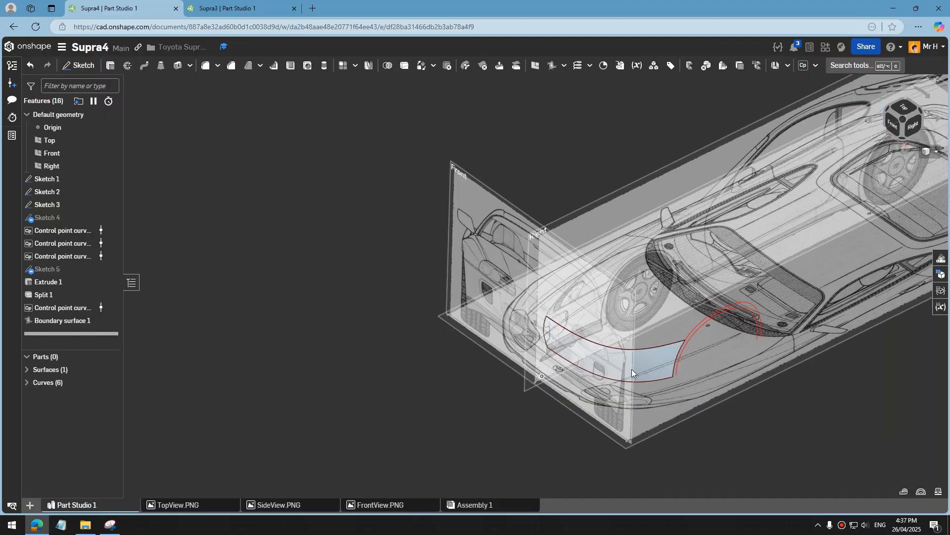
pyautogui.scroll(-2, 732, 370)
pyautogui.scroll(8, 717, 373)
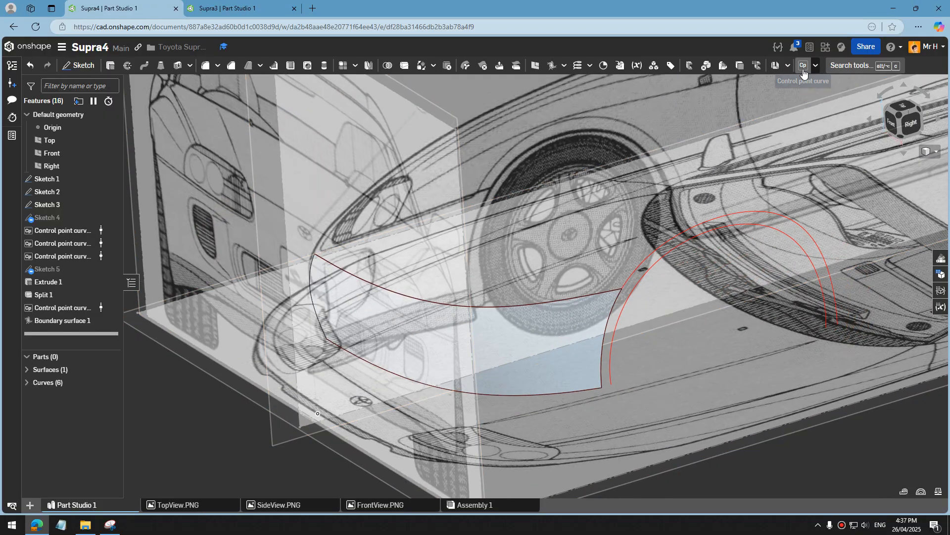
pyautogui.scroll(3, 616, 384)
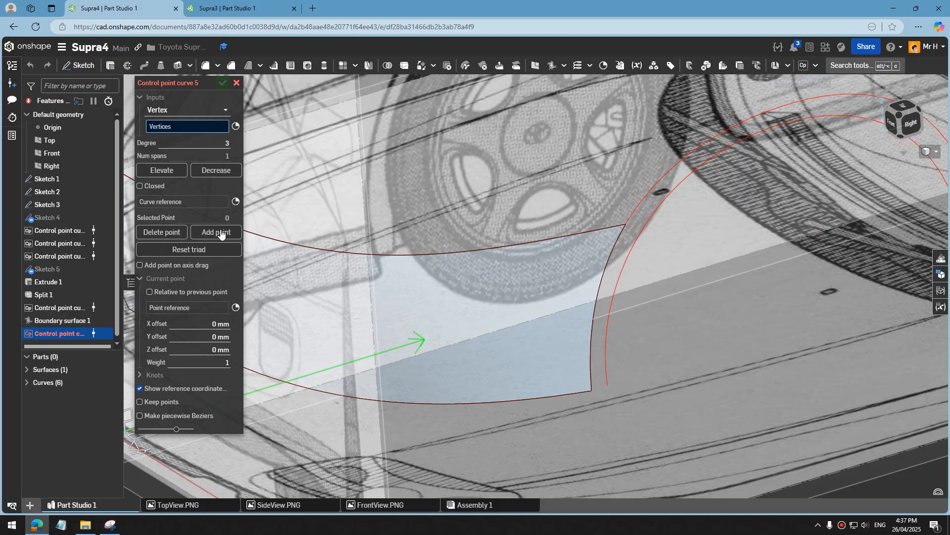
pyautogui.click(236, 202)
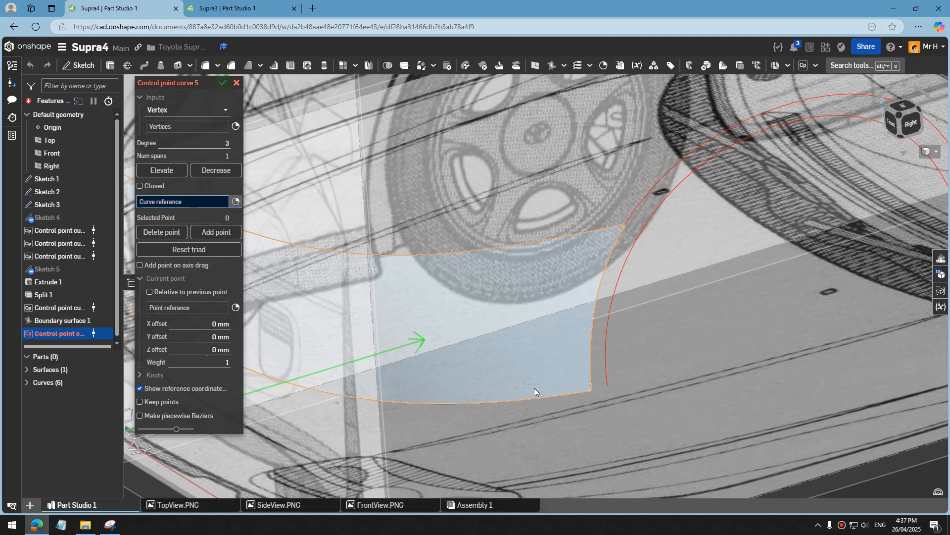
pyautogui.click(594, 391)
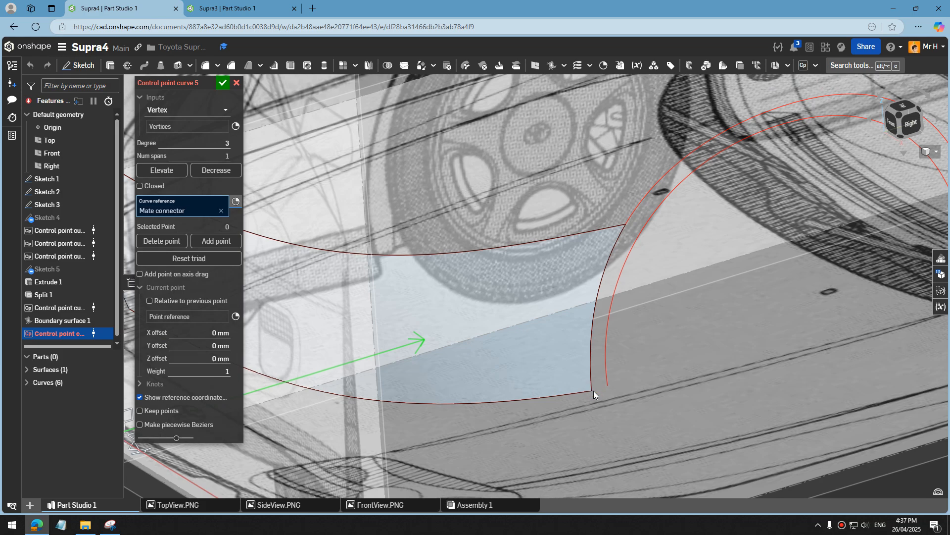
pyautogui.scroll(5, 724, 379)
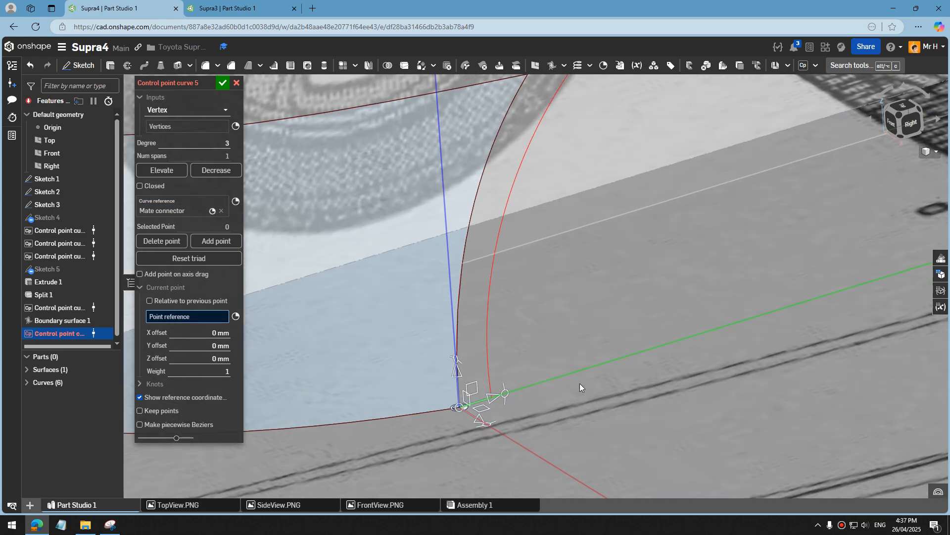
pyautogui.click(448, 414)
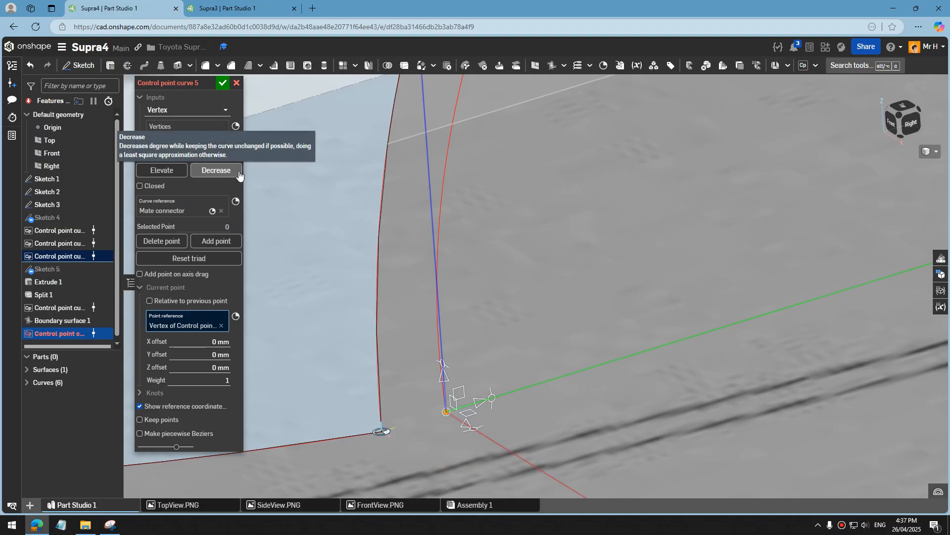
pyautogui.click(226, 141)
pyautogui.press('BackSpace')
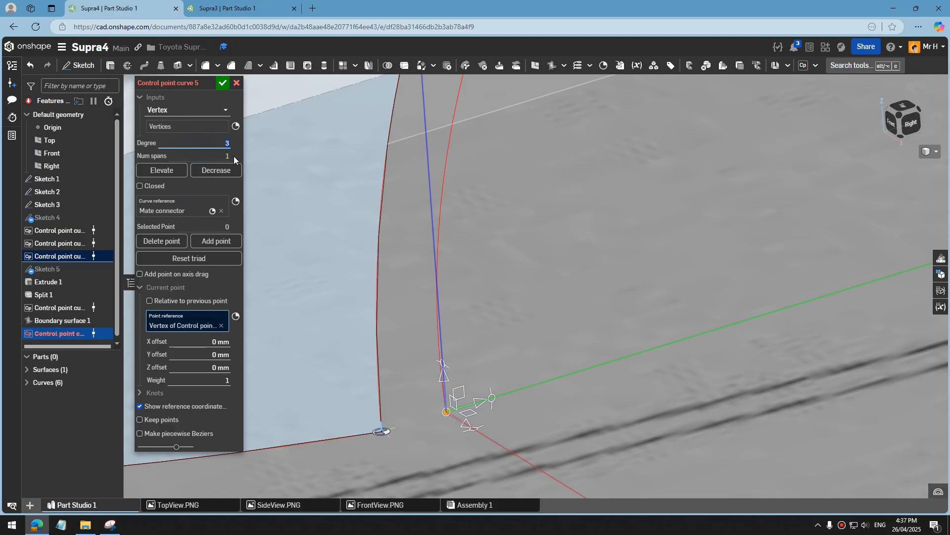
pyautogui.press('Tab')
pyautogui.moveTo(490, 389); pyautogui.dragTo(469, 436, button='right')
pyautogui.moveTo(430, 383); pyautogui.dragTo(476, 384, button='right')
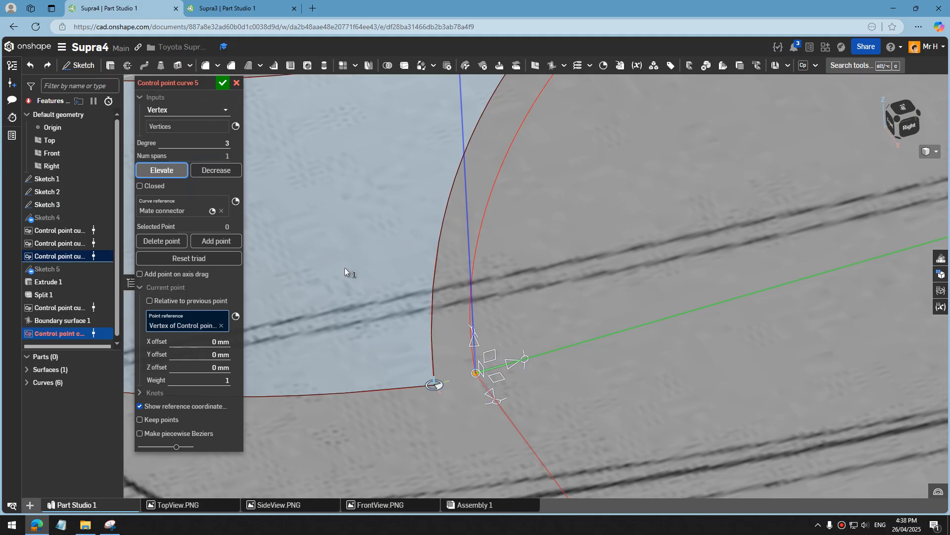
pyautogui.click(231, 130)
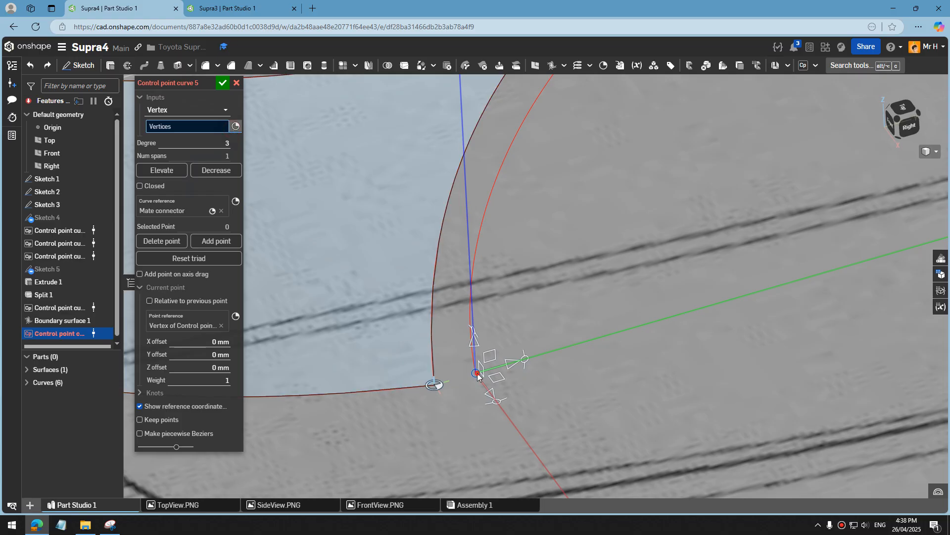
pyautogui.click(236, 83)
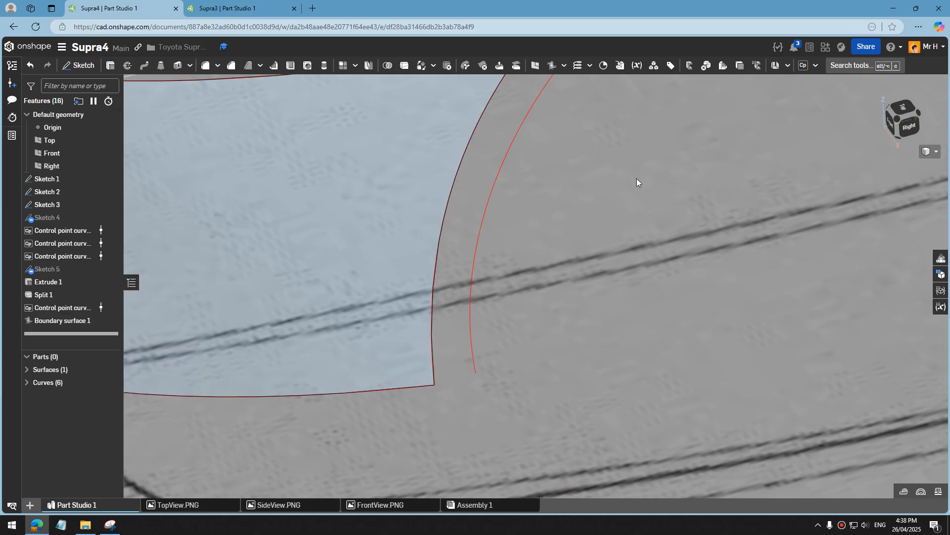
pyautogui.click(802, 65)
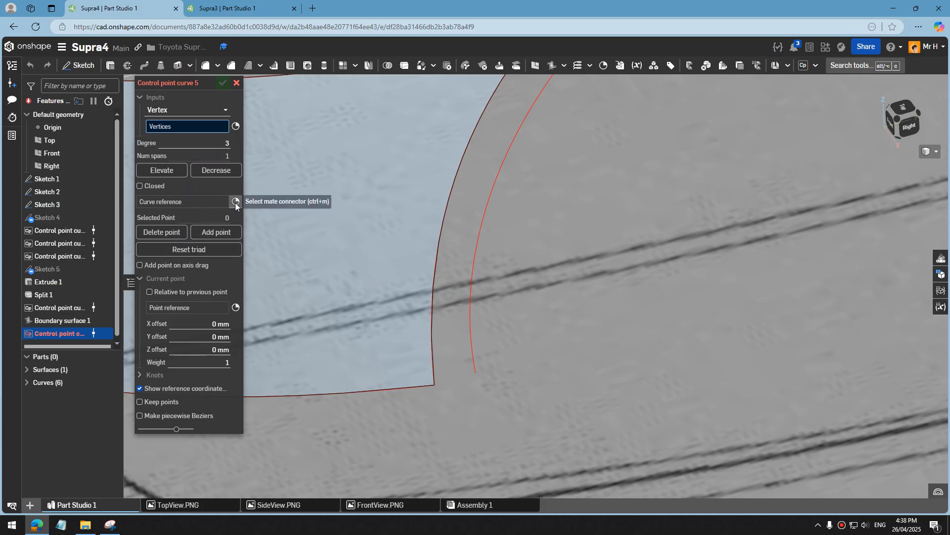
pyautogui.click(188, 201)
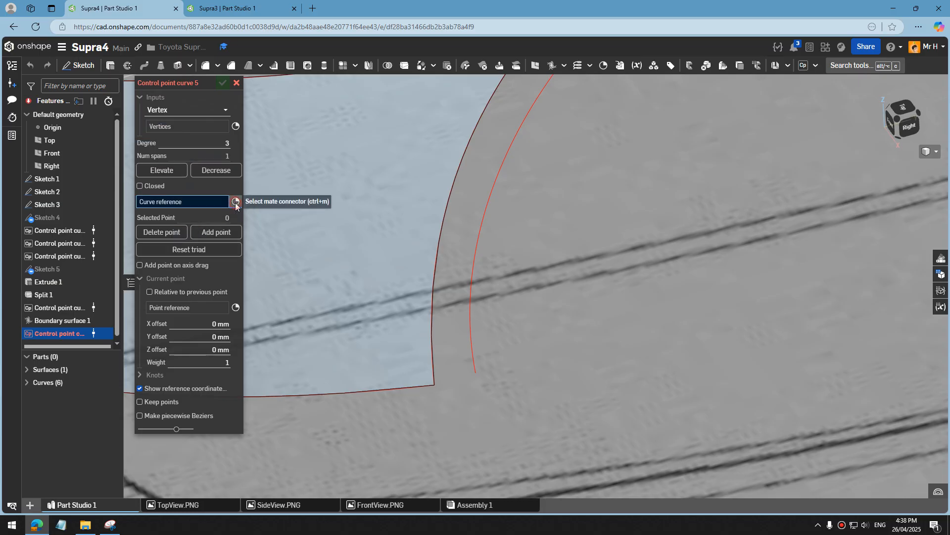
pyautogui.click(434, 385)
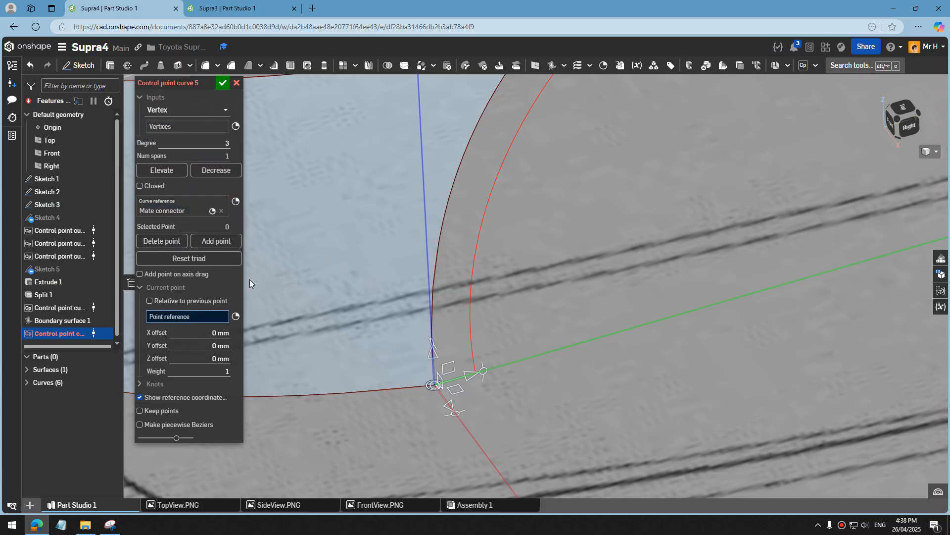
pyautogui.write('1')
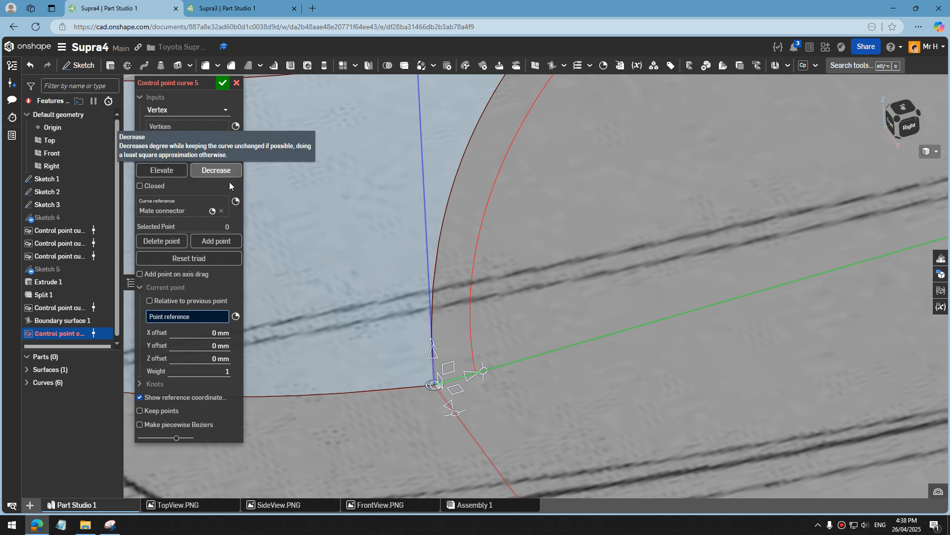
pyautogui.press('Tab')
pyautogui.click(235, 126)
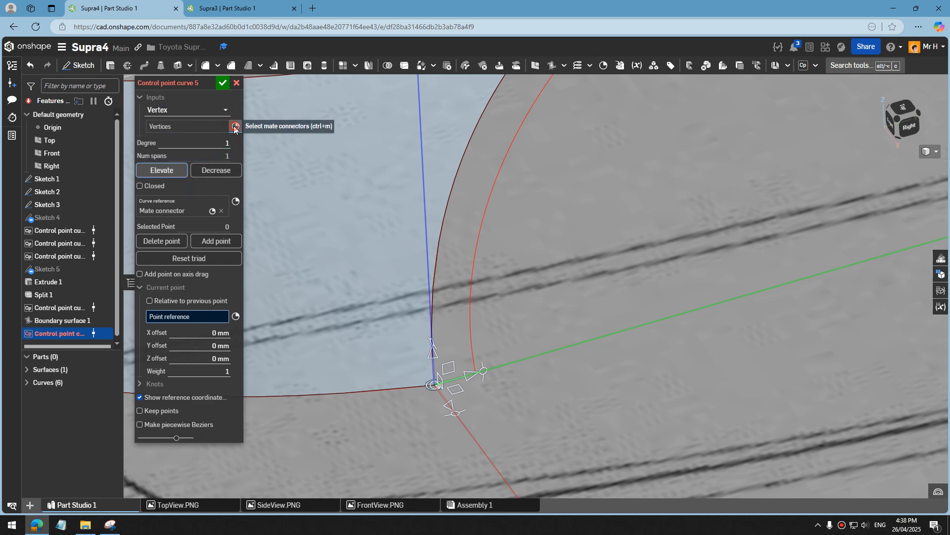
pyautogui.scroll(4, 478, 364)
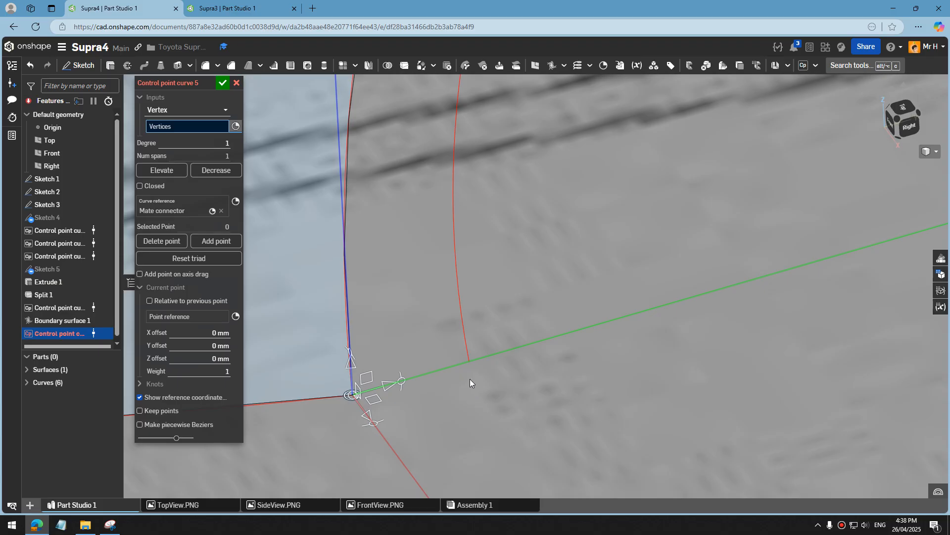
pyautogui.moveTo(461, 321); pyautogui.dragTo(467, 352, button='right')
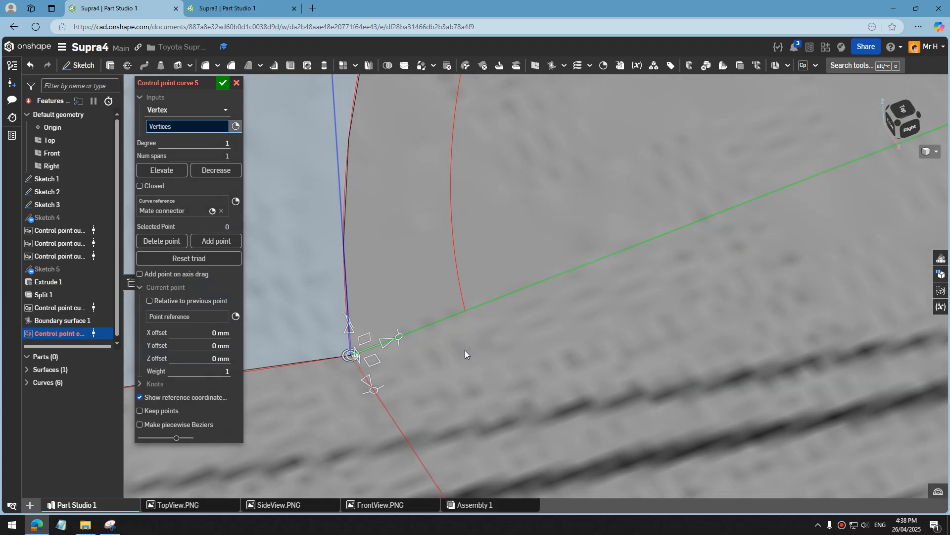
pyautogui.click(464, 311)
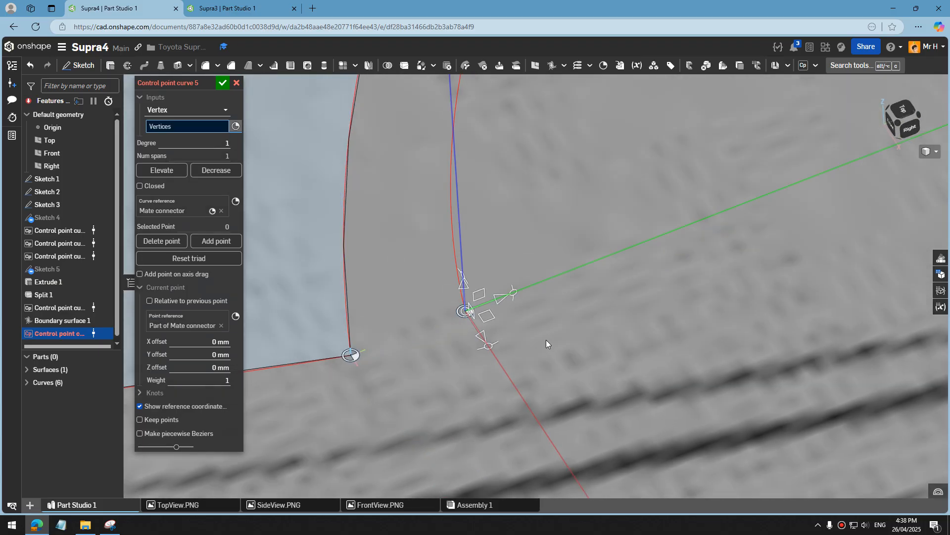
pyautogui.moveTo(432, 353); pyautogui.dragTo(374, 352, button='right')
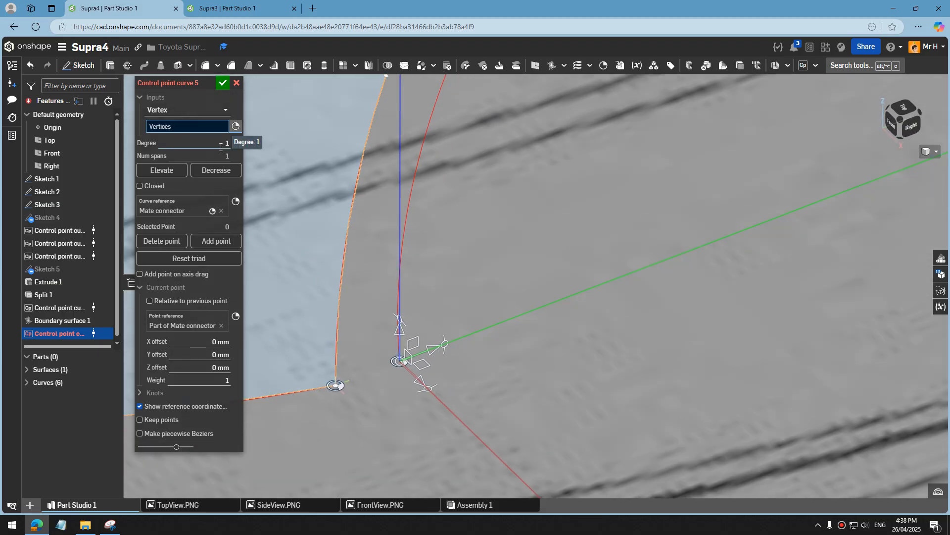
pyautogui.moveTo(231, 143); pyautogui.dragTo(217, 144)
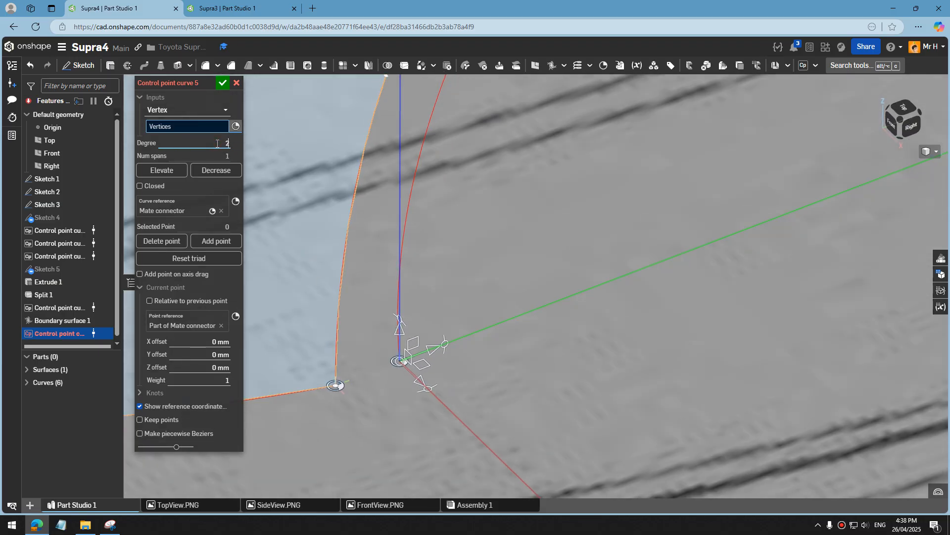
pyautogui.press('Tab')
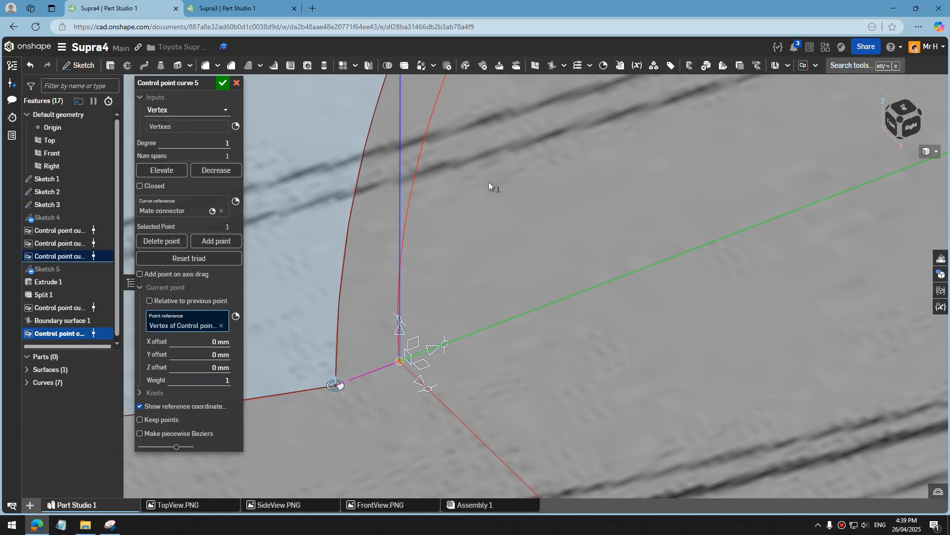
pyautogui.click(237, 82)
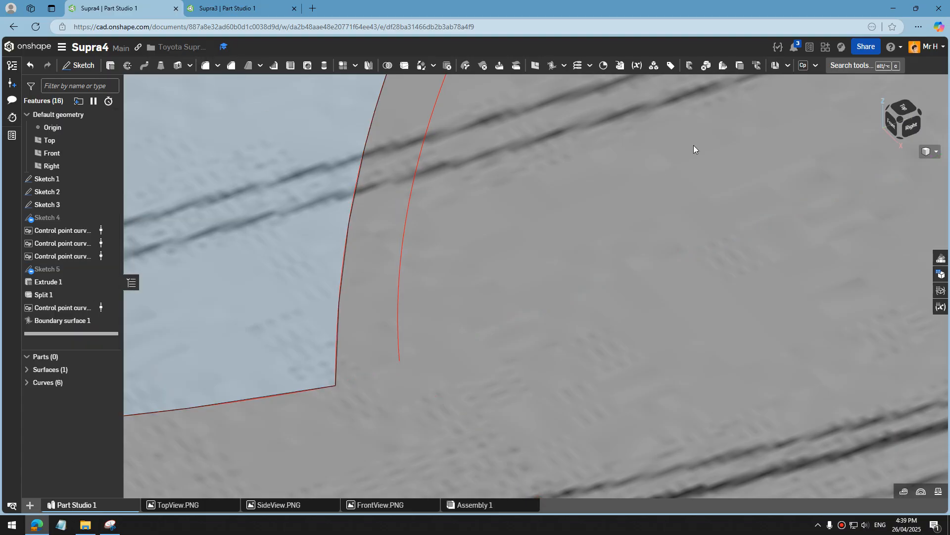
# Step: Start a control point curve with its curve reference at the surface's lower corner beside the wheel arch and set its degree to 1
pyautogui.click(803, 66)
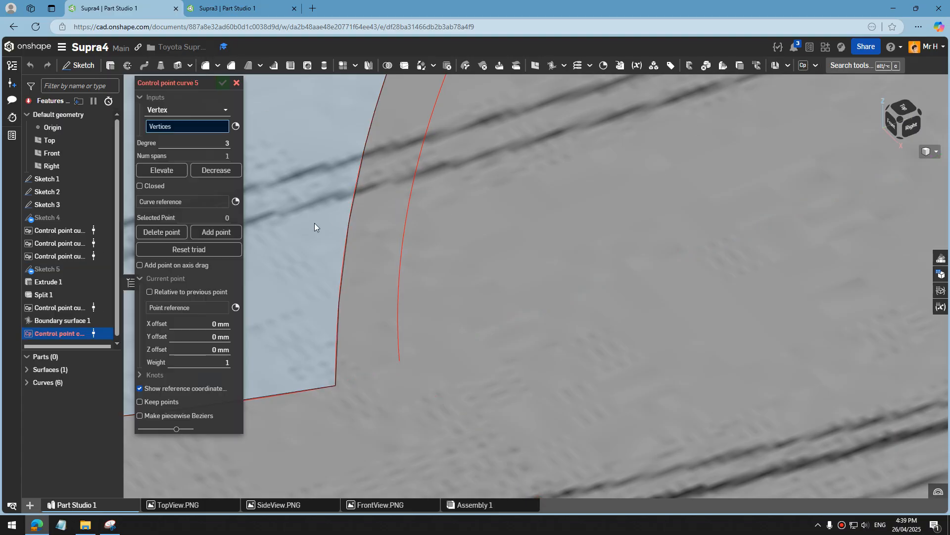
pyautogui.click(235, 202)
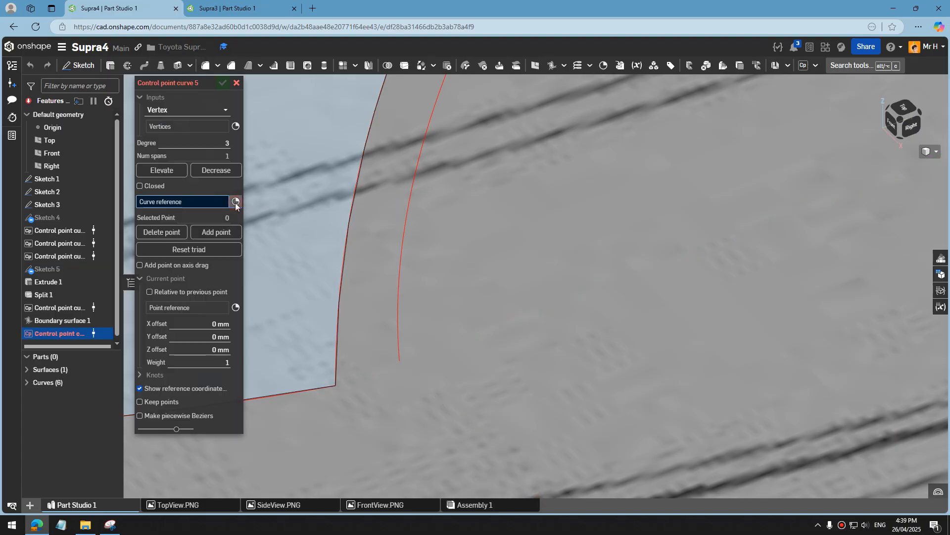
pyautogui.click(336, 386)
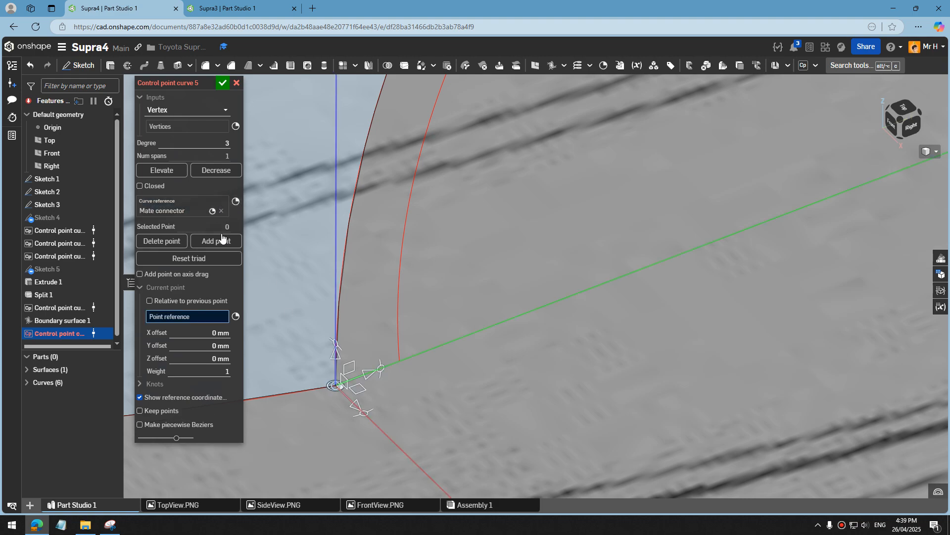
pyautogui.click(233, 144)
pyautogui.write('1')
pyautogui.press('Tab')
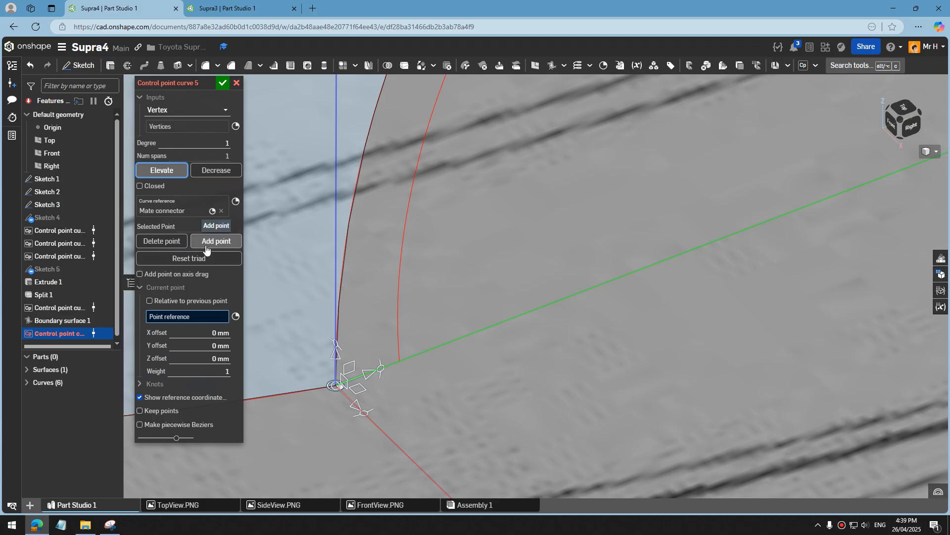
# Step: Add a point referenced to the nearby lower end of the inner wheel-arch curve and accept the control point curve
pyautogui.click(210, 242)
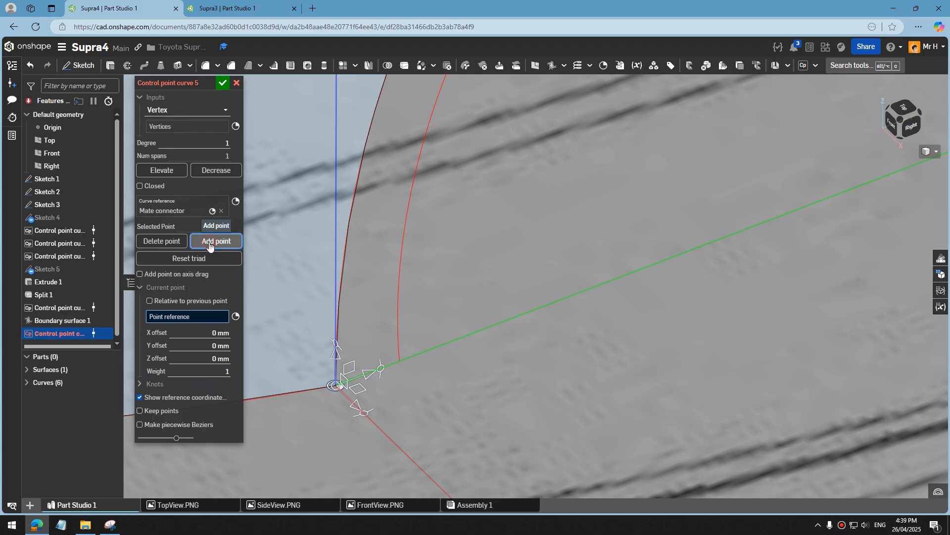
pyautogui.click(401, 363)
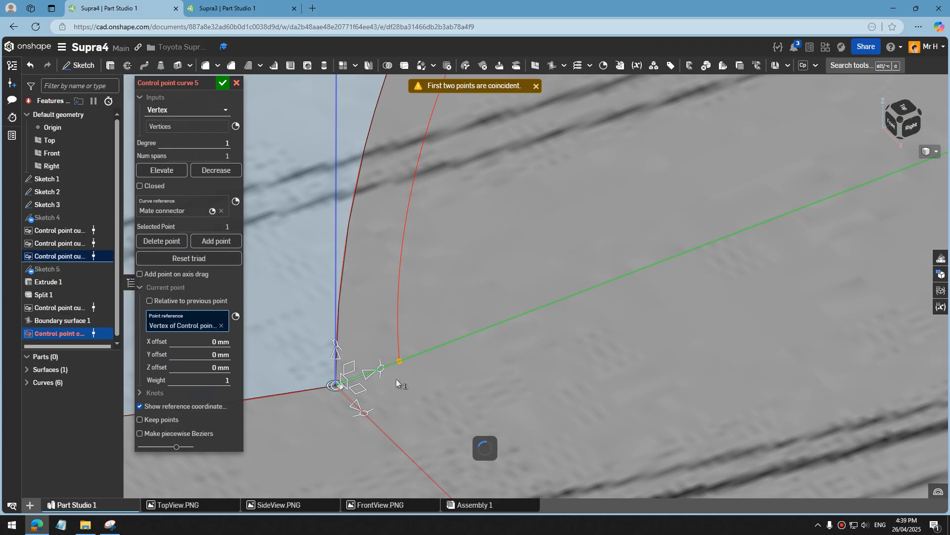
pyautogui.scroll(2, 381, 380)
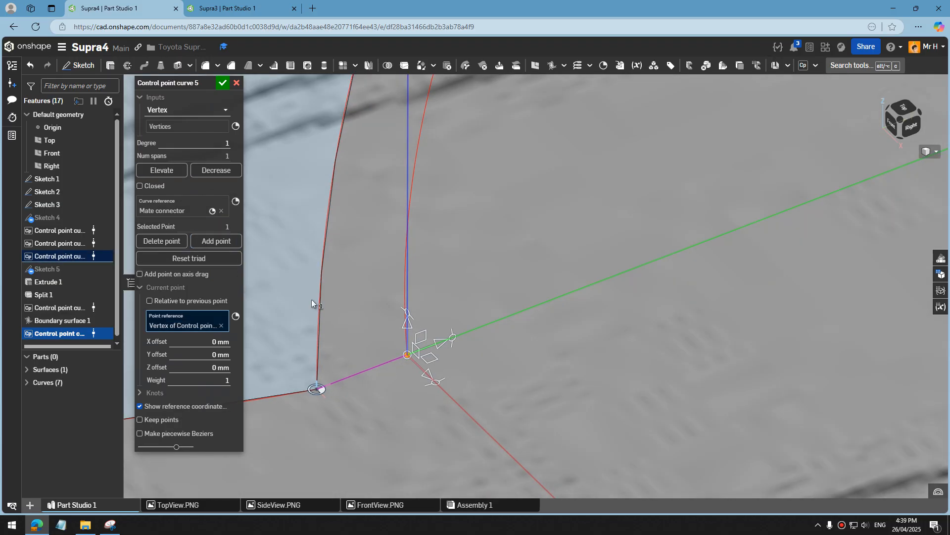
pyautogui.click(222, 83)
# Step: Start another control point curve referenced to the inner wheel-arch curve's other lower end and set its degree to 1
pyautogui.scroll(-6, 441, 378)
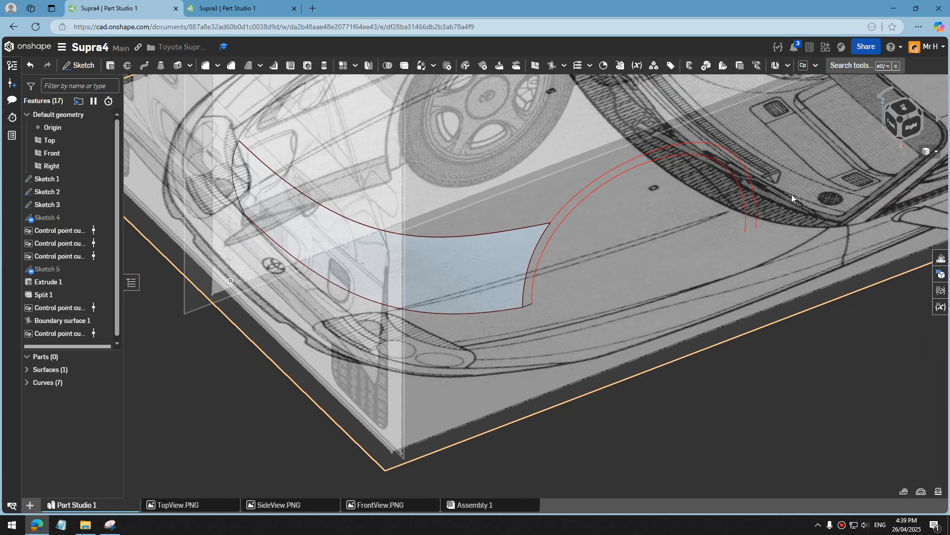
pyautogui.scroll(3, 791, 194)
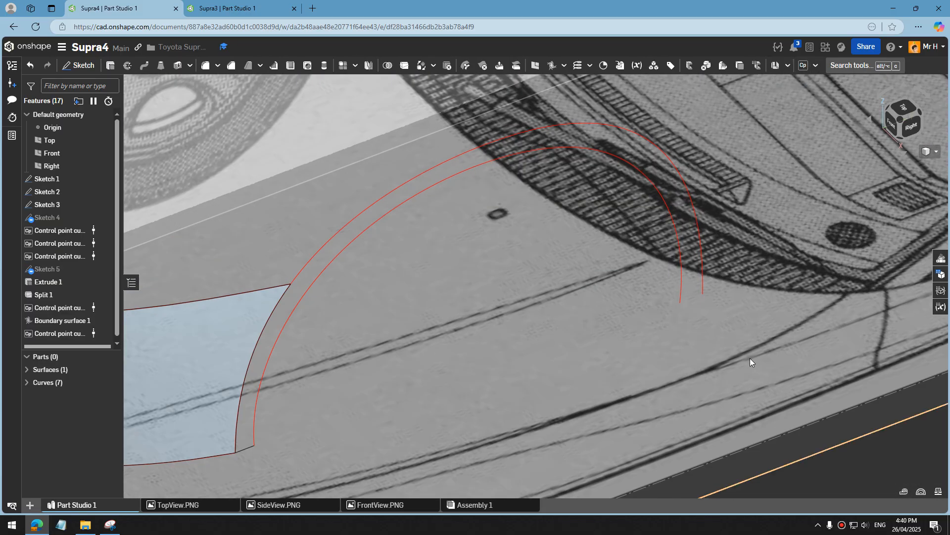
pyautogui.click(710, 313)
pyautogui.click(859, 470)
pyautogui.click(803, 66)
pyautogui.scroll(3, 736, 258)
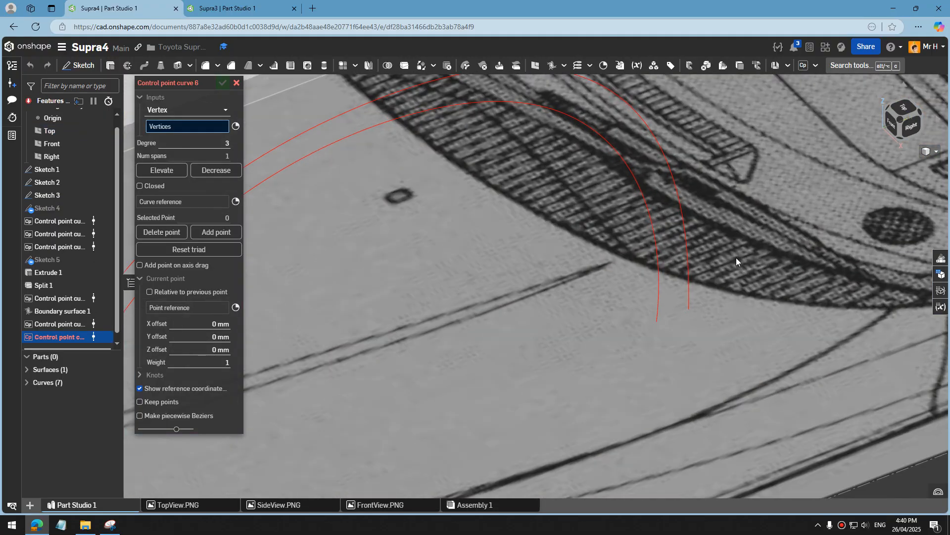
pyautogui.click(236, 201)
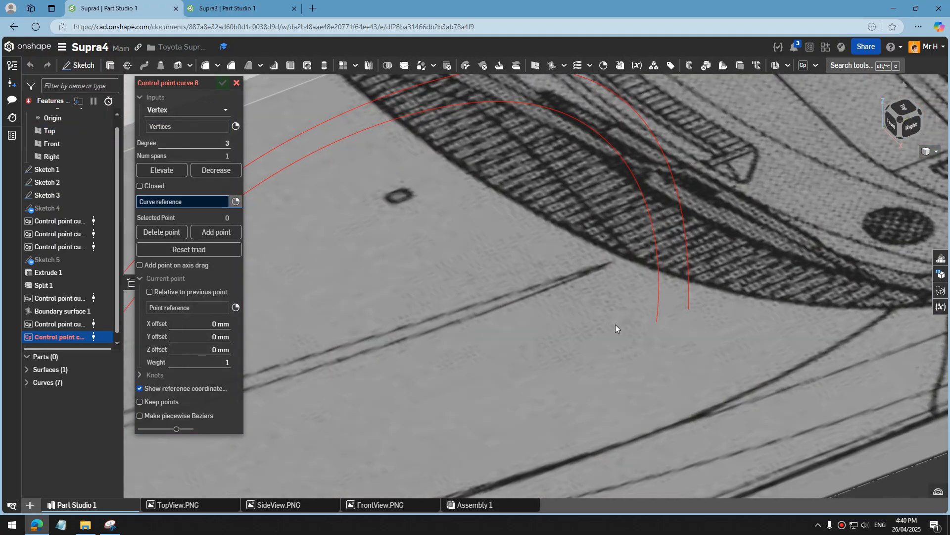
pyautogui.click(654, 321)
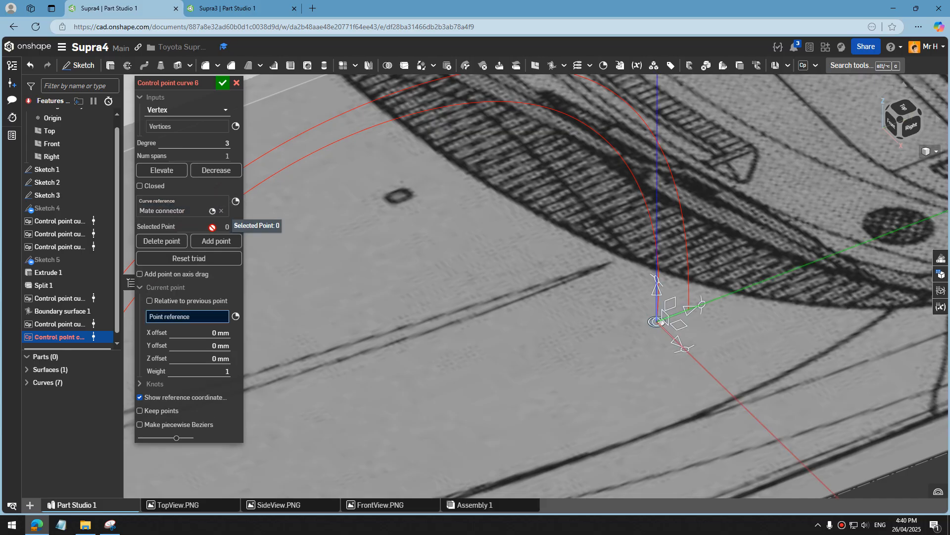
pyautogui.scroll(3, 747, 325)
pyautogui.moveTo(221, 142); pyautogui.dragTo(232, 142)
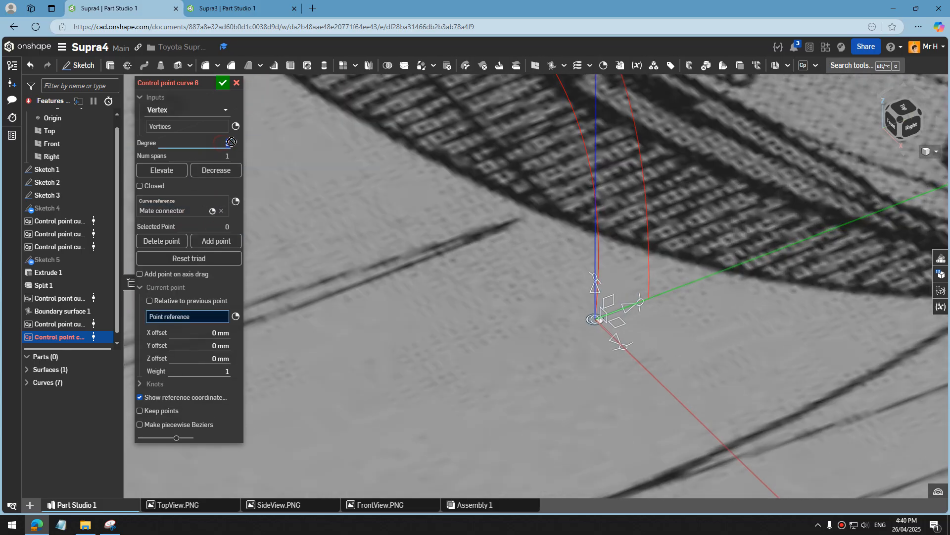
pyautogui.write('1')
# Step: Add a point referenced to the adjacent end of the outer wheel-arch curve and accept the control point curve
pyautogui.click(216, 240)
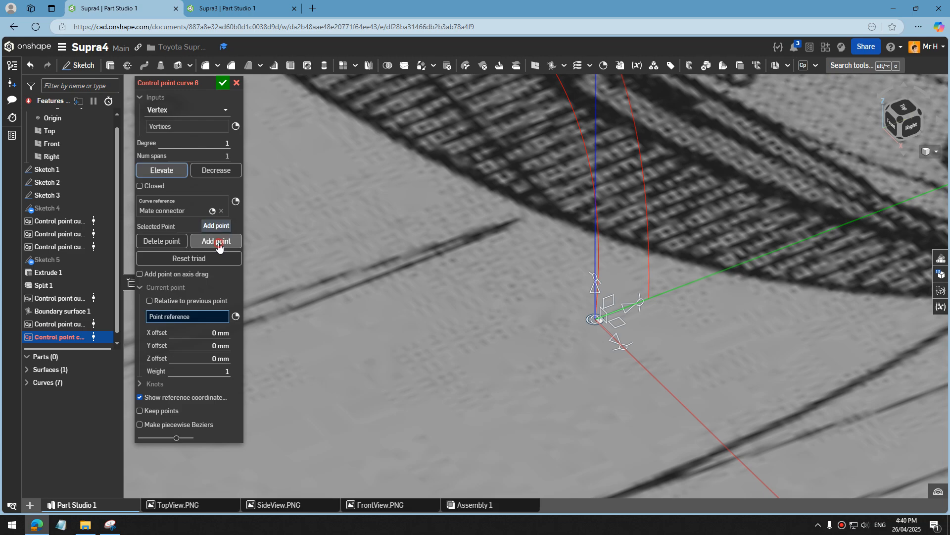
pyautogui.scroll(5, 624, 302)
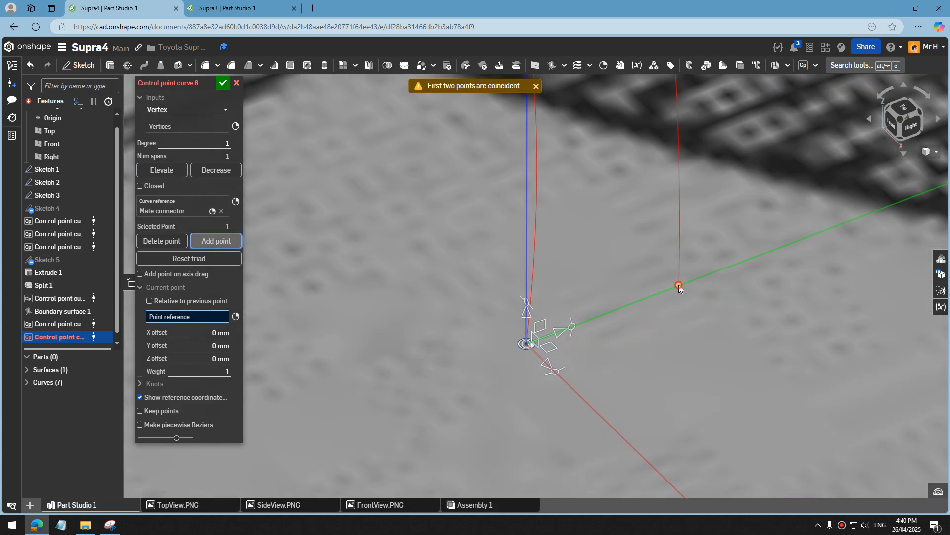
pyautogui.click(679, 287)
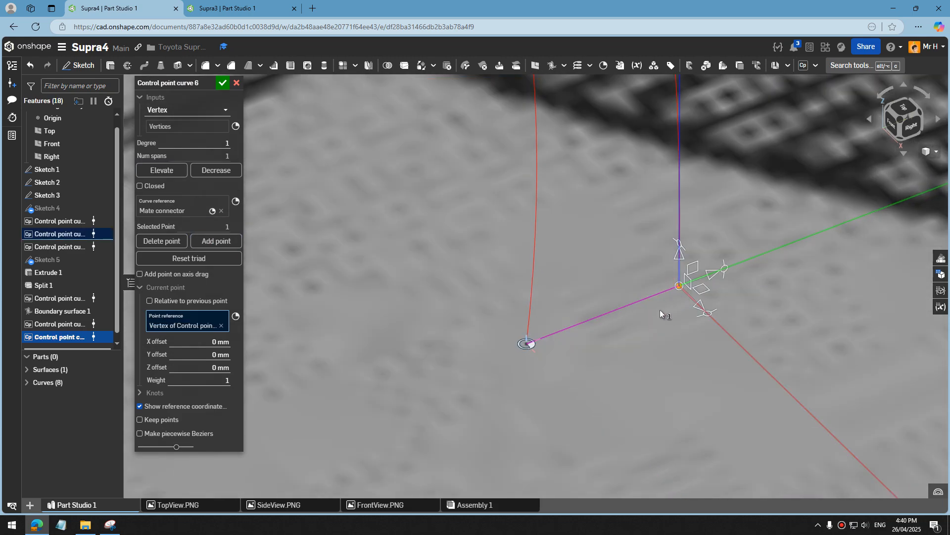
pyautogui.scroll(-6, 470, 256)
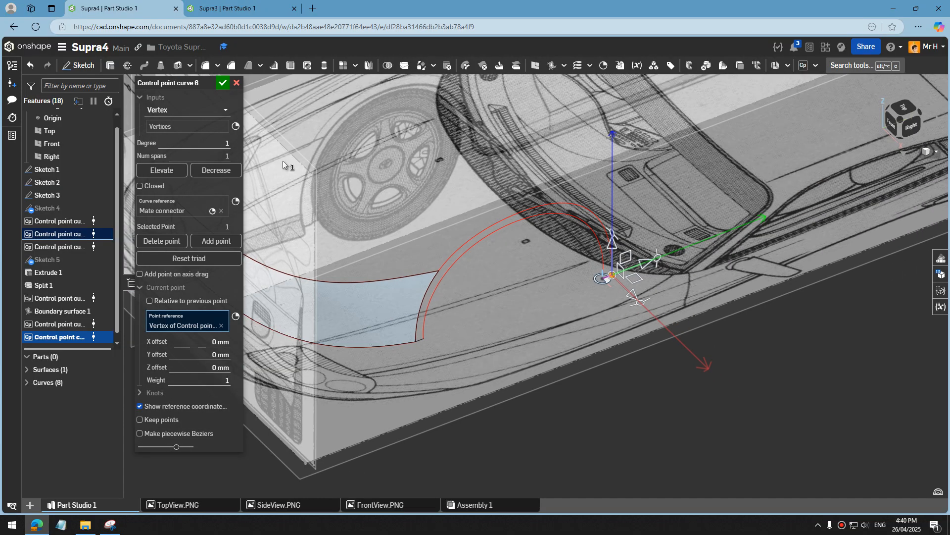
pyautogui.click(220, 85)
pyautogui.scroll(3, 453, 198)
pyautogui.moveTo(558, 301); pyautogui.dragTo(559, 287, button='right')
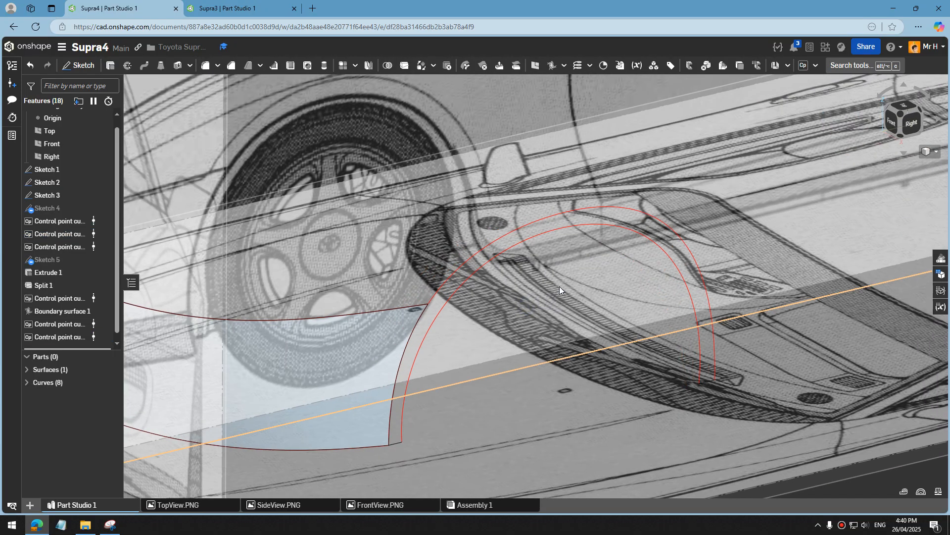
pyautogui.scroll(-1, 559, 286)
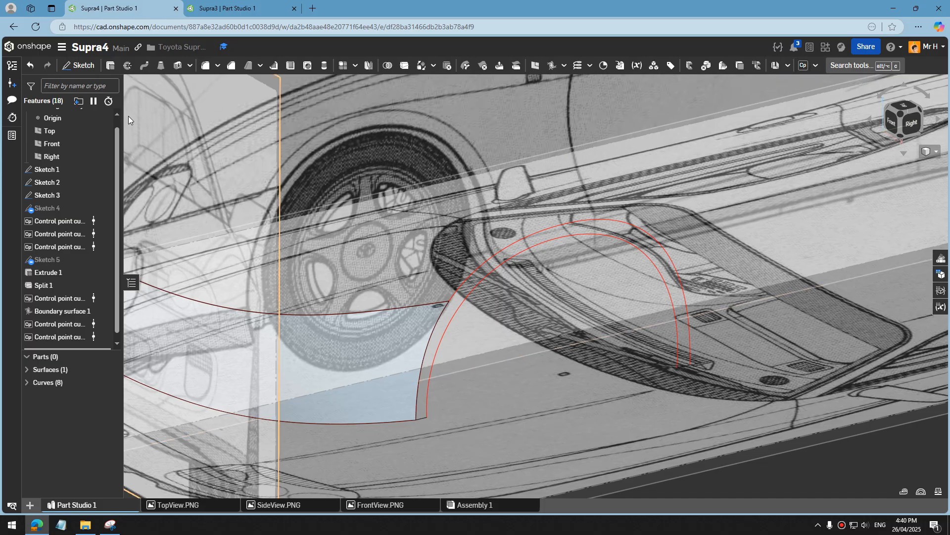
# Step: Start a boundary surface with the three connected outer wheel-arch curves as one U profile and the inner wheel-arch curve as the second
pyautogui.click(551, 69)
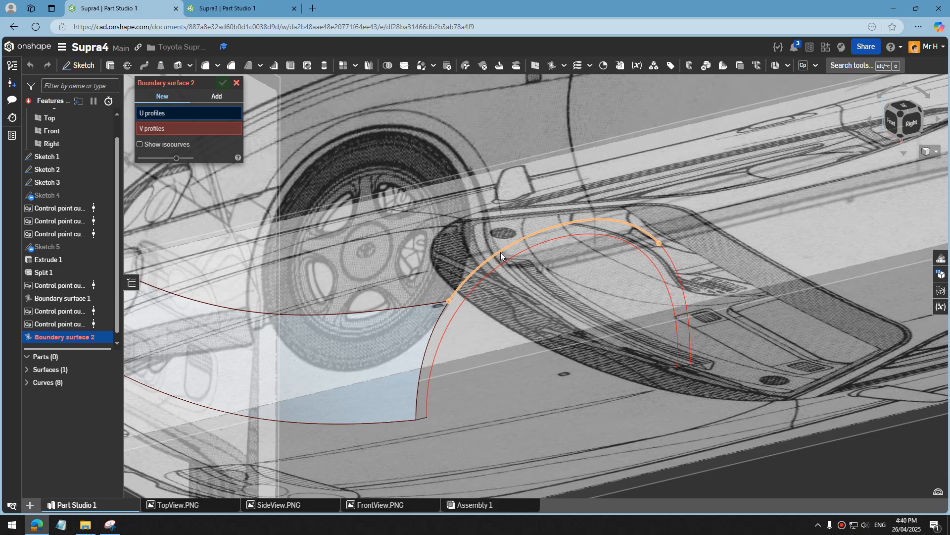
pyautogui.click(679, 272)
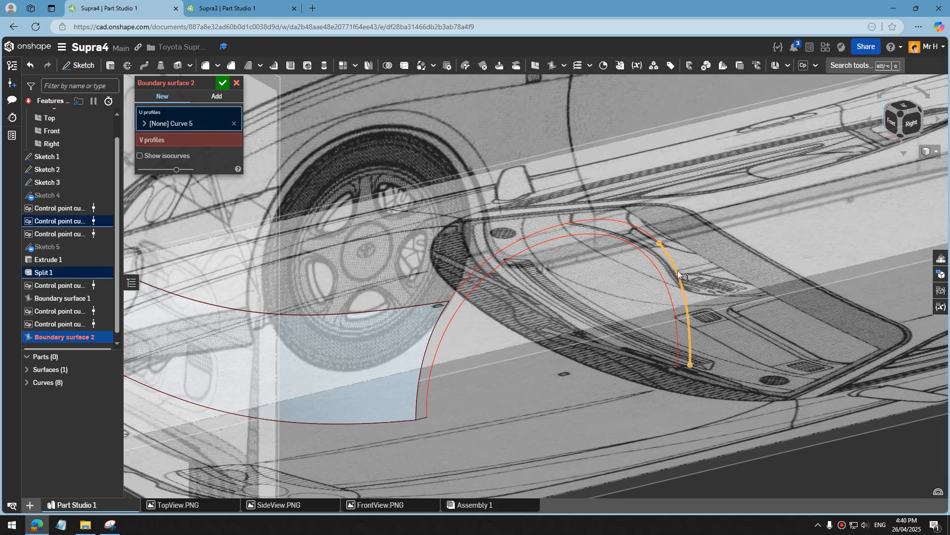
pyautogui.click(146, 126)
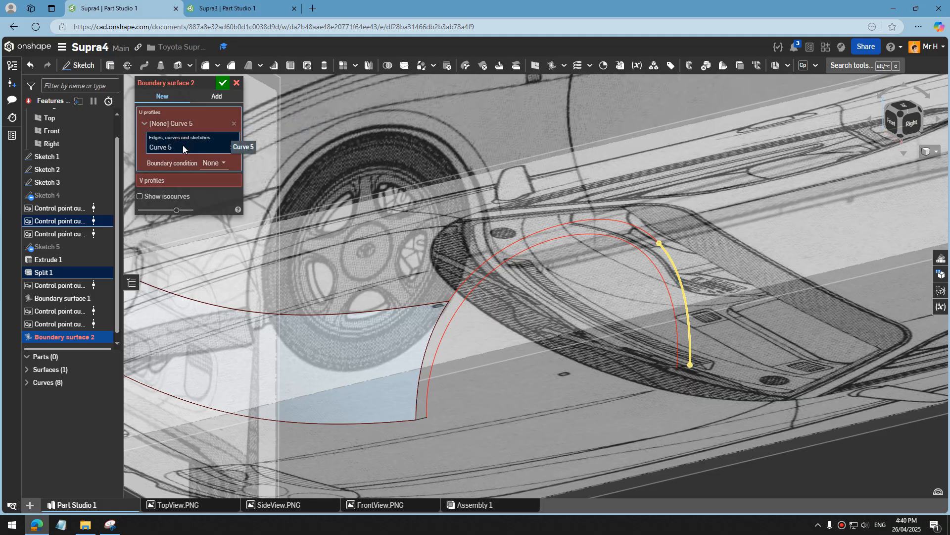
pyautogui.click(545, 234)
pyautogui.scroll(2, 448, 325)
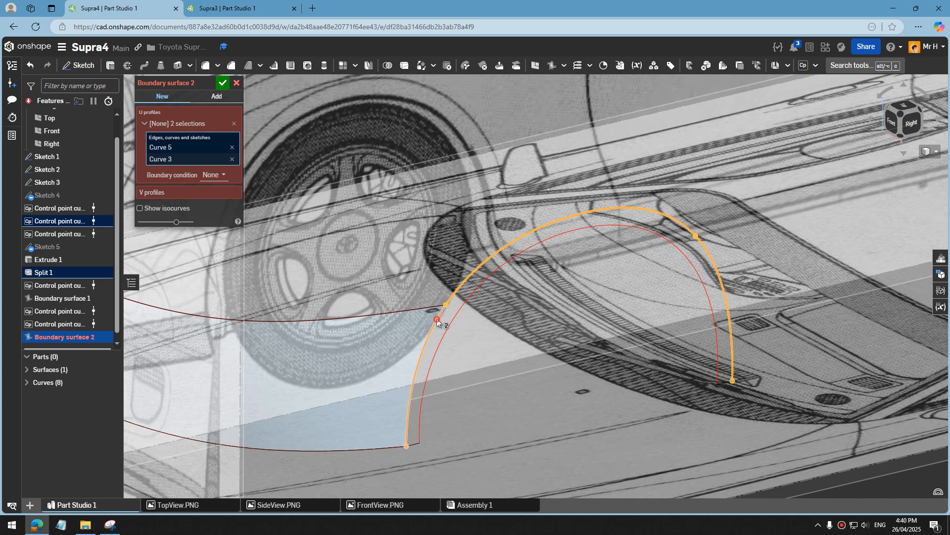
pyautogui.click(439, 321)
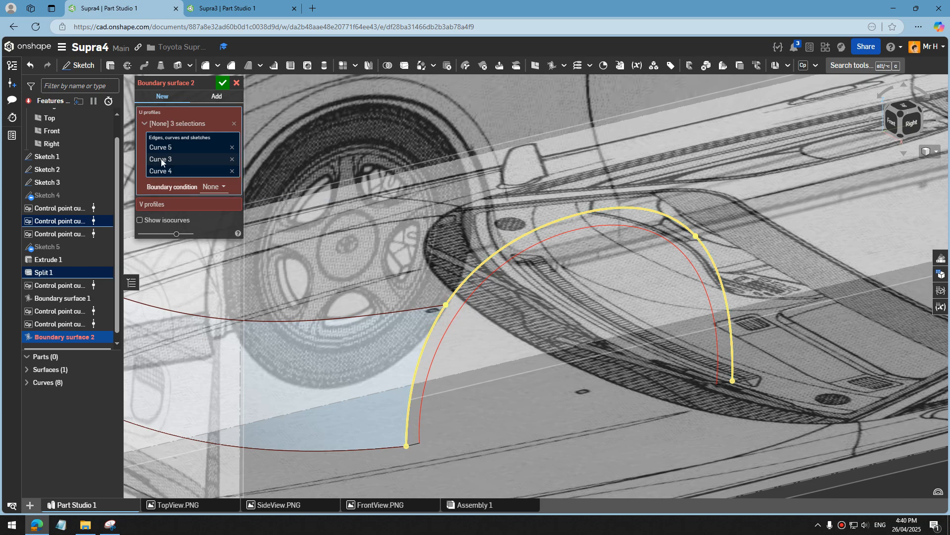
pyautogui.click(153, 124)
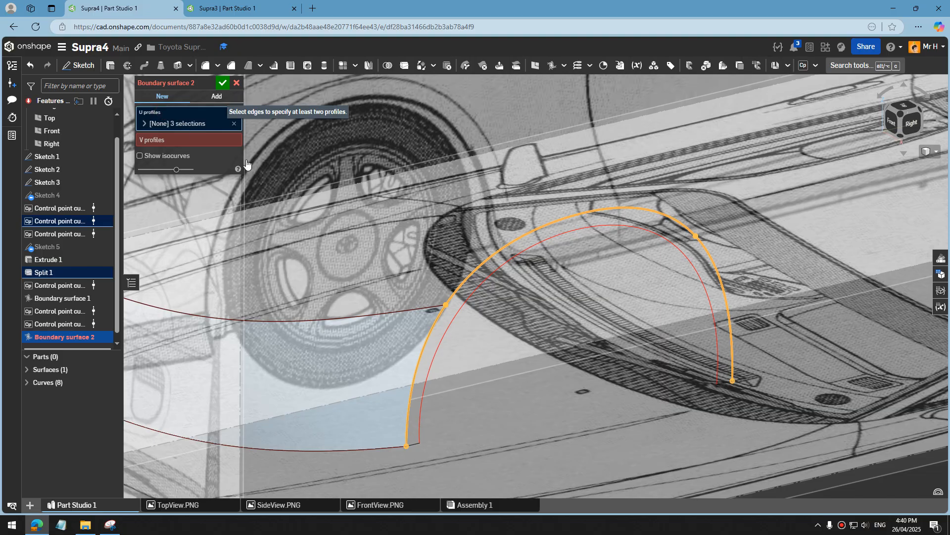
pyautogui.click(483, 280)
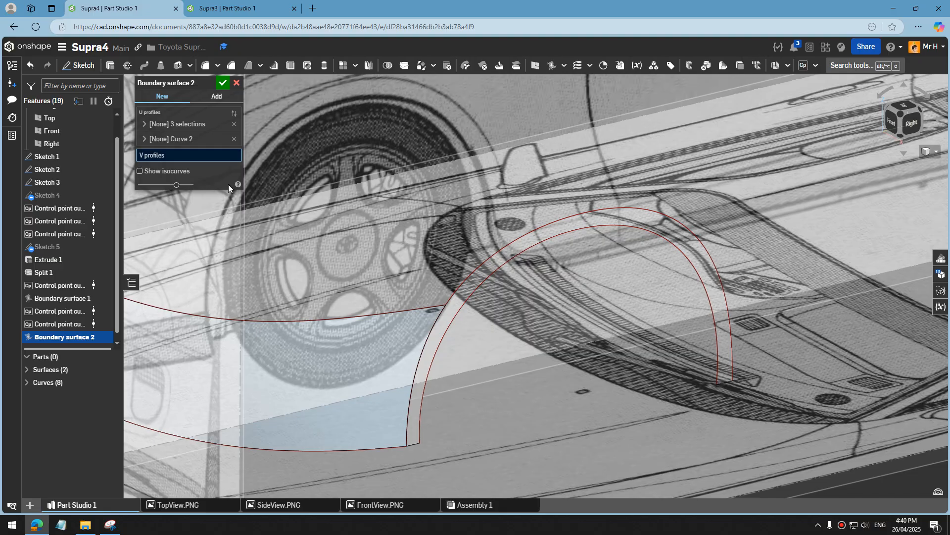
# Step: Add the two short straight curves at the arch's lower ends as V profiles and accept the boundary surface
pyautogui.click(413, 441)
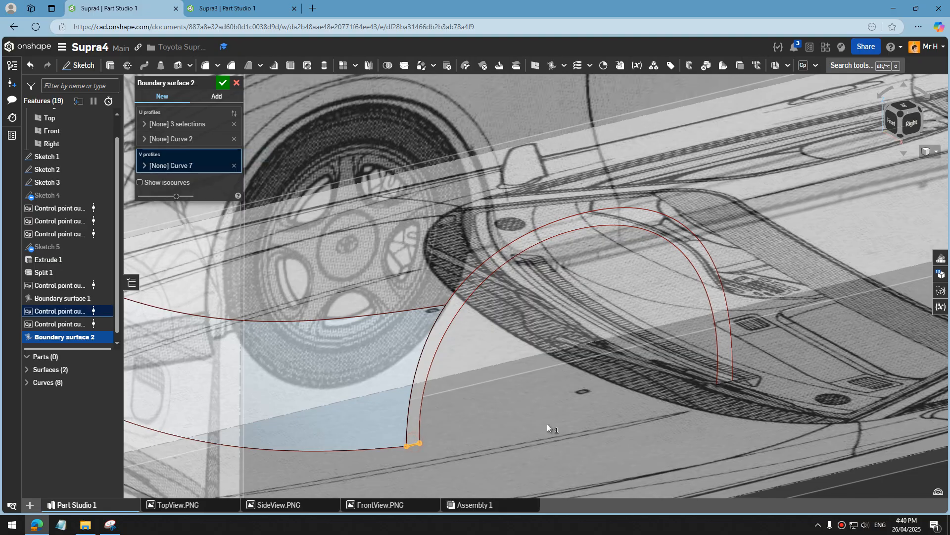
pyautogui.click(724, 383)
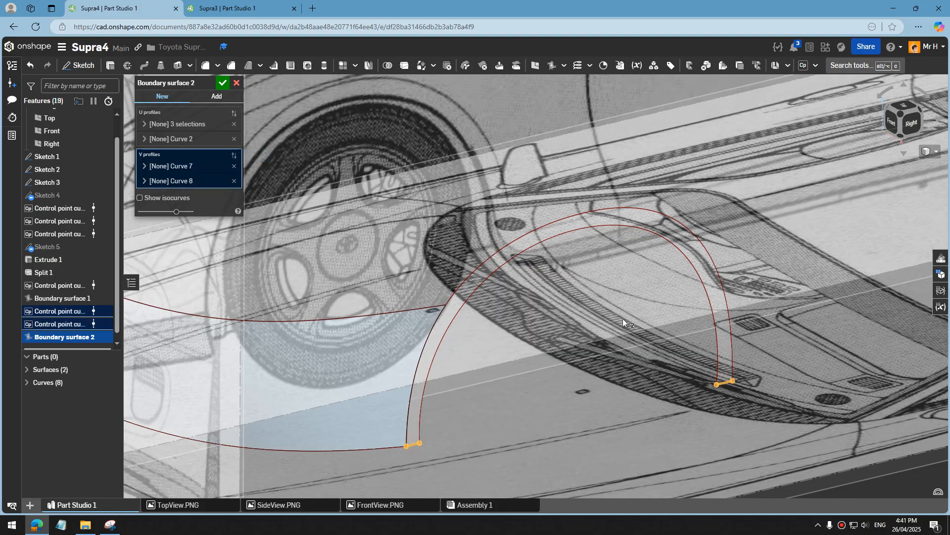
pyautogui.moveTo(622, 319); pyautogui.dragTo(436, 221, button='right')
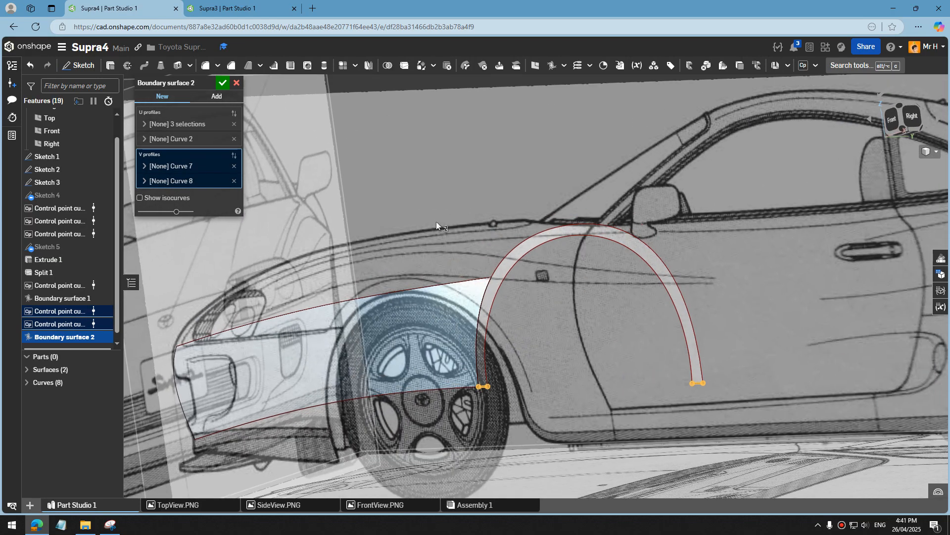
pyautogui.click(223, 82)
# Step: Examine the wheel-arch surface and the front side surface against the reference drawings from several angles
pyautogui.moveTo(316, 152); pyautogui.dragTo(500, 212, button='right')
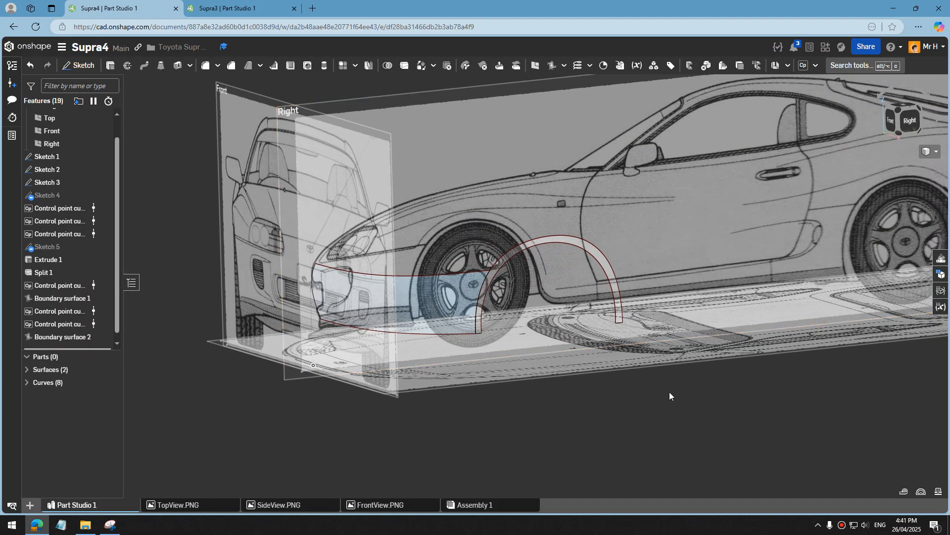
pyautogui.scroll(-3, 667, 396)
pyautogui.moveTo(667, 396); pyautogui.dragTo(615, 427, button='right')
pyautogui.scroll(5, 614, 427)
pyautogui.moveTo(620, 423); pyautogui.dragTo(677, 453, button='middle')
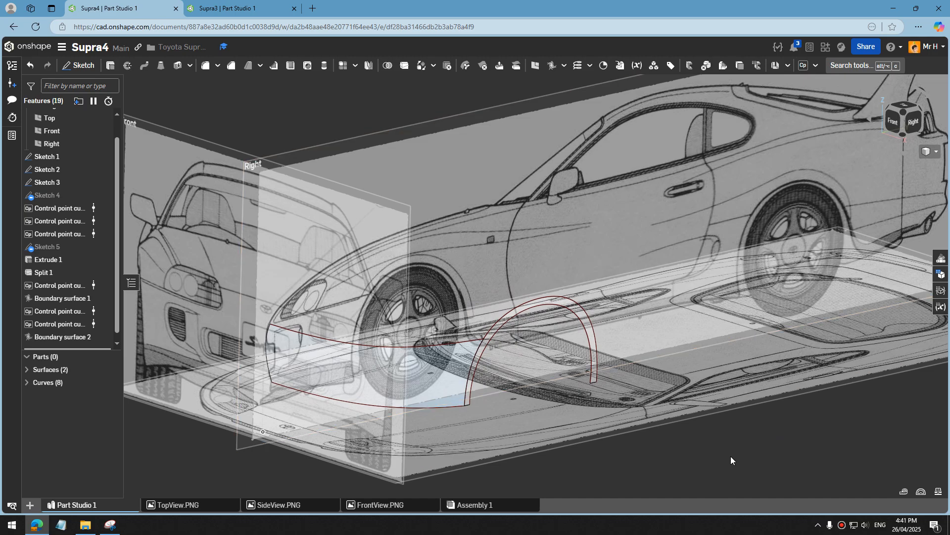
pyautogui.moveTo(731, 455); pyautogui.dragTo(482, 251, button='right')
pyautogui.scroll(-3, 740, 462)
pyautogui.scroll(5, 732, 461)
pyautogui.scroll(-3, 712, 455)
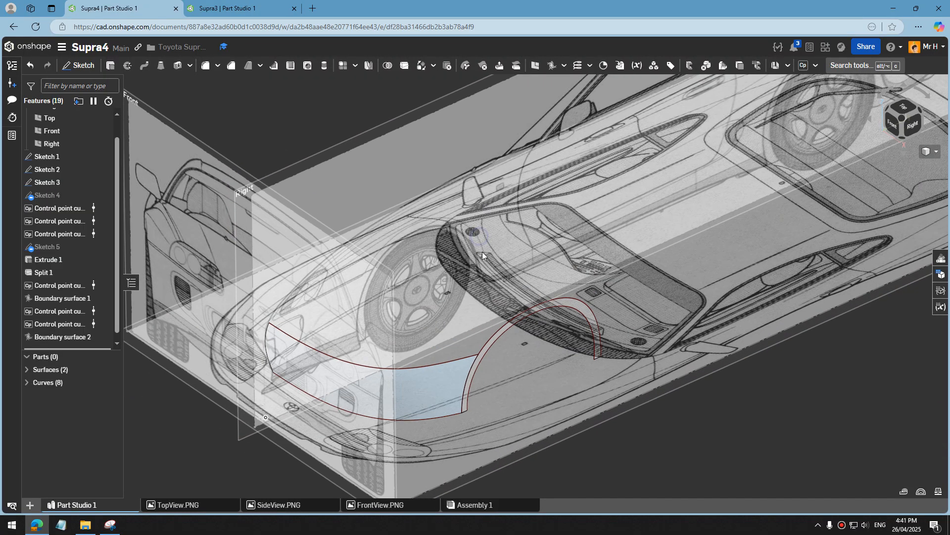
pyautogui.moveTo(429, 188); pyautogui.dragTo(422, 168, button='right')
pyautogui.scroll(1, 57, 210)
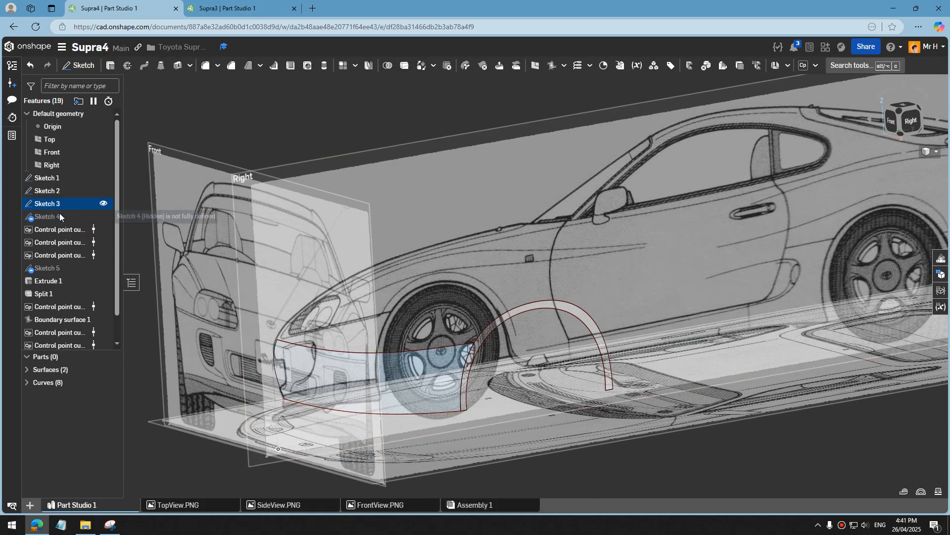
# Step: Show Sketch 4, which holds the hood's side profile curve
pyautogui.click(103, 218)
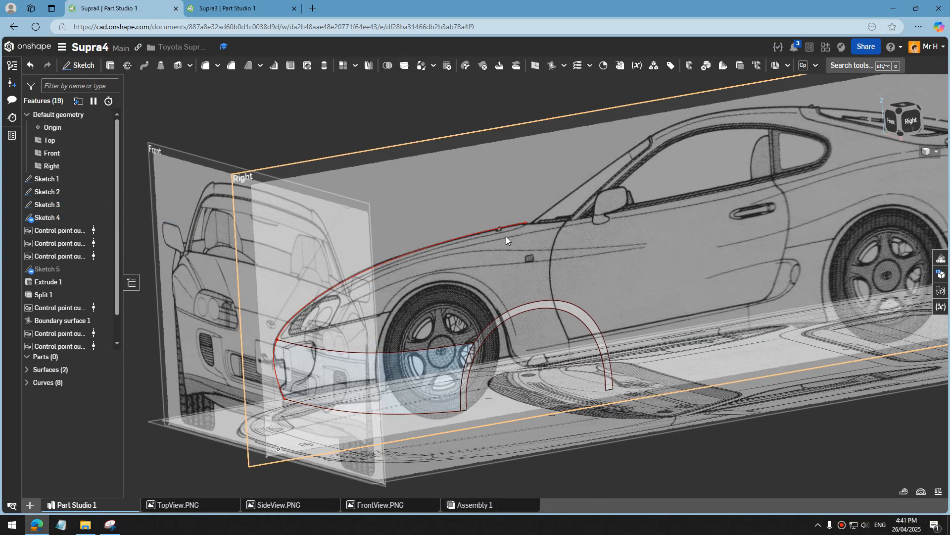
pyautogui.moveTo(506, 236); pyautogui.dragTo(524, 233, button='right')
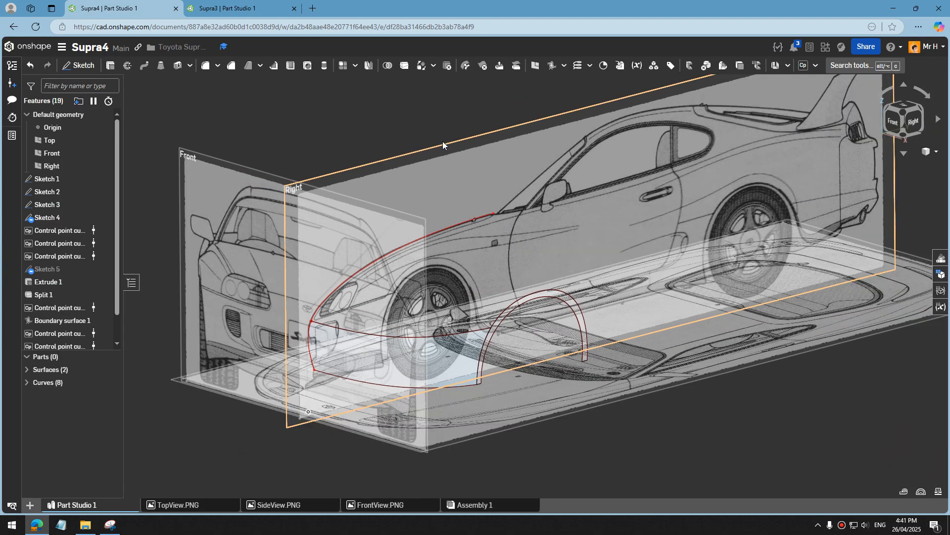
pyautogui.click(422, 115)
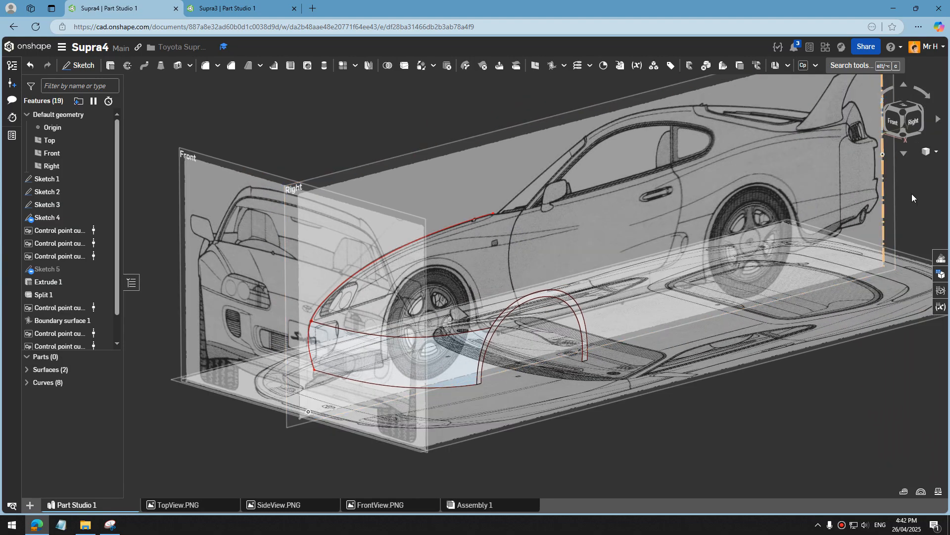
# Step: Start a control point curve with its curve reference at the hood profile's rear end, at the windshield base
pyautogui.click(805, 68)
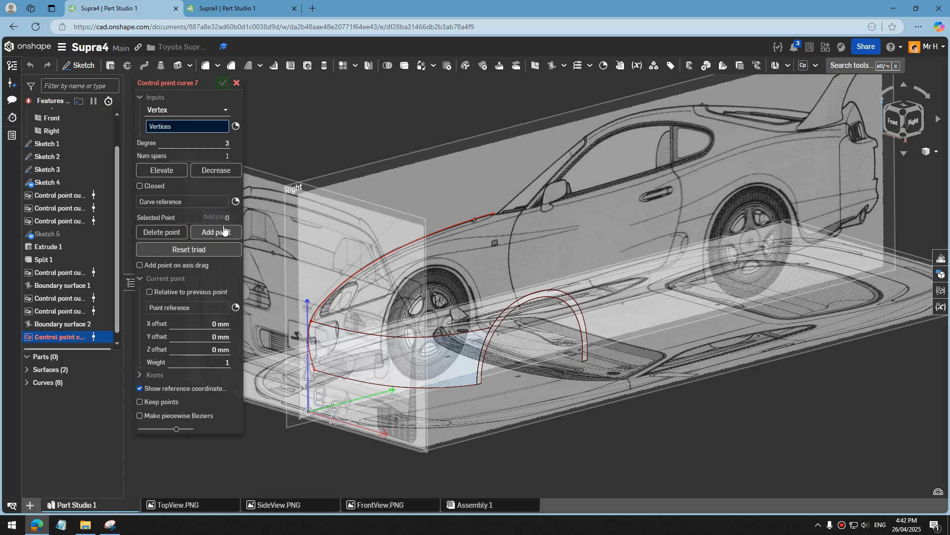
pyautogui.click(236, 203)
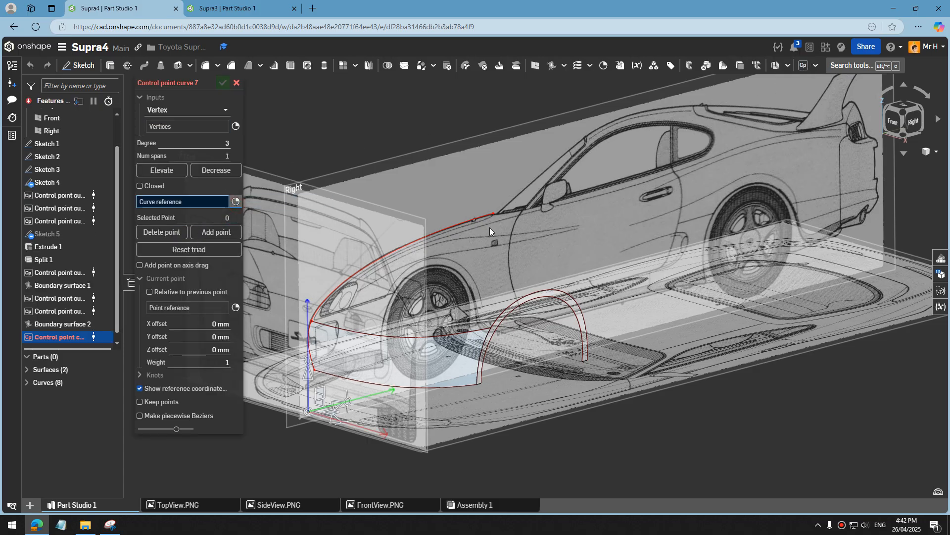
pyautogui.scroll(3, 492, 223)
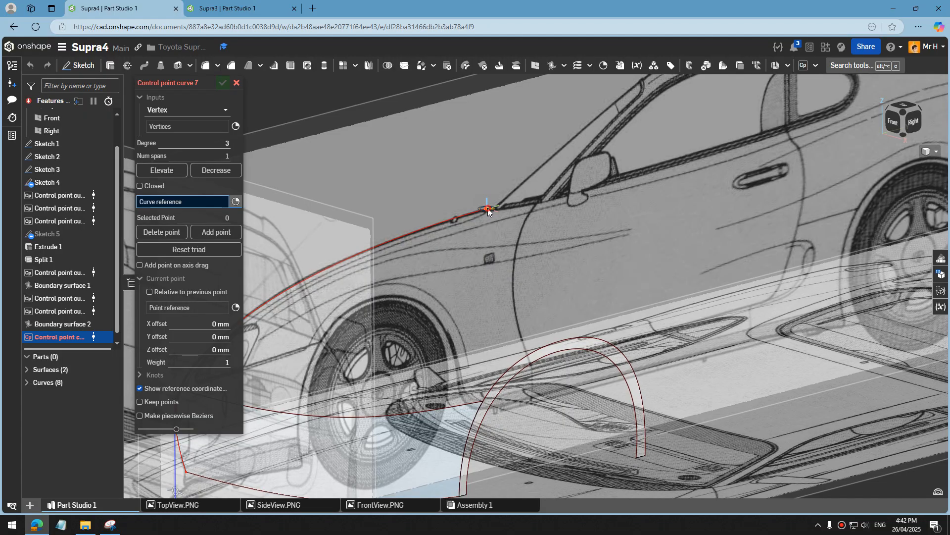
pyautogui.click(488, 210)
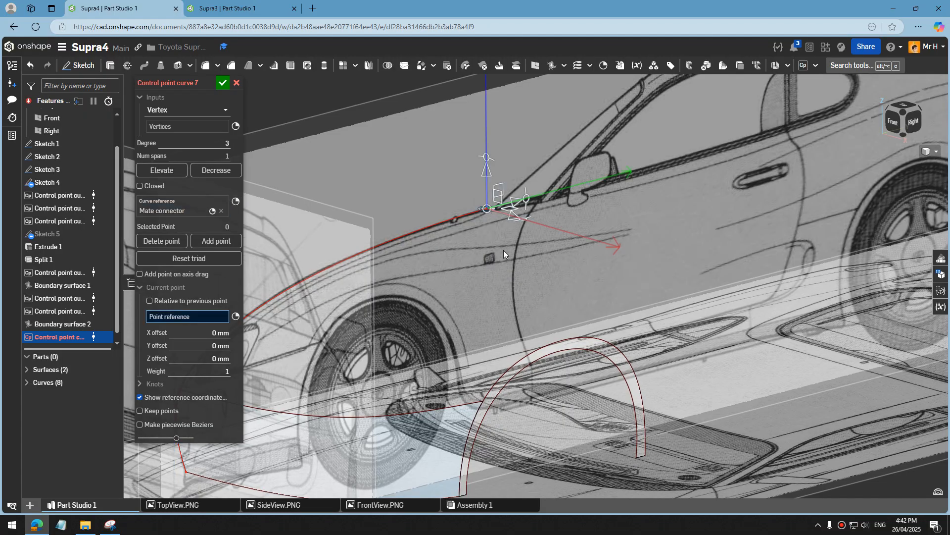
# Step: In top view, add a control point at X offset 37.2 mm and another at X 56.8 mm, Y 20.5 mm on the windshield's lower corner
pyautogui.hotkey('shift', '7')
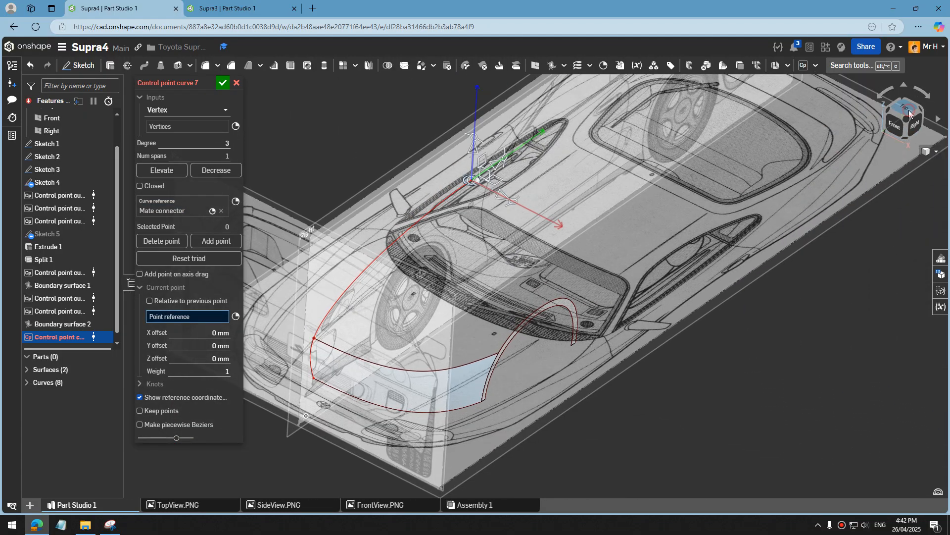
pyautogui.hotkey('shift', '5')
pyautogui.scroll(5, 540, 297)
pyautogui.scroll(3, 299, 259)
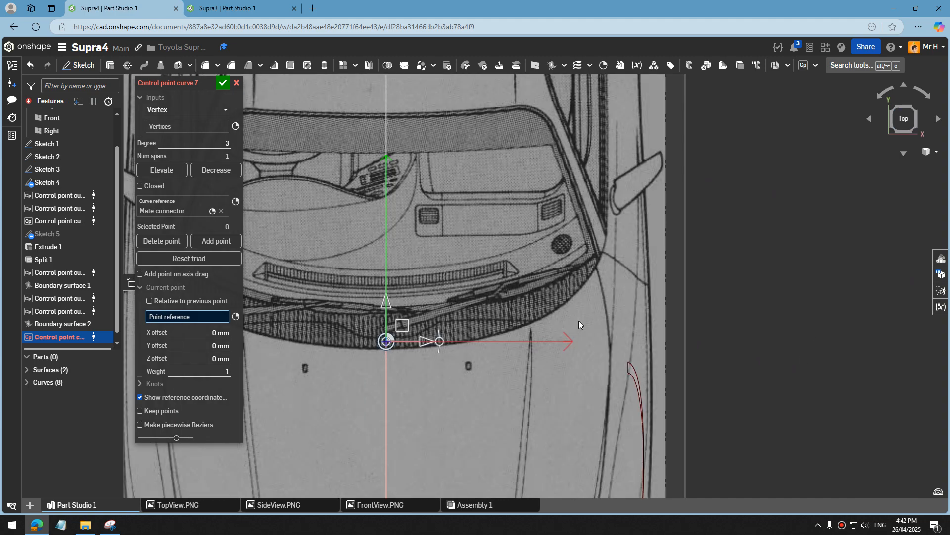
pyautogui.click(216, 243)
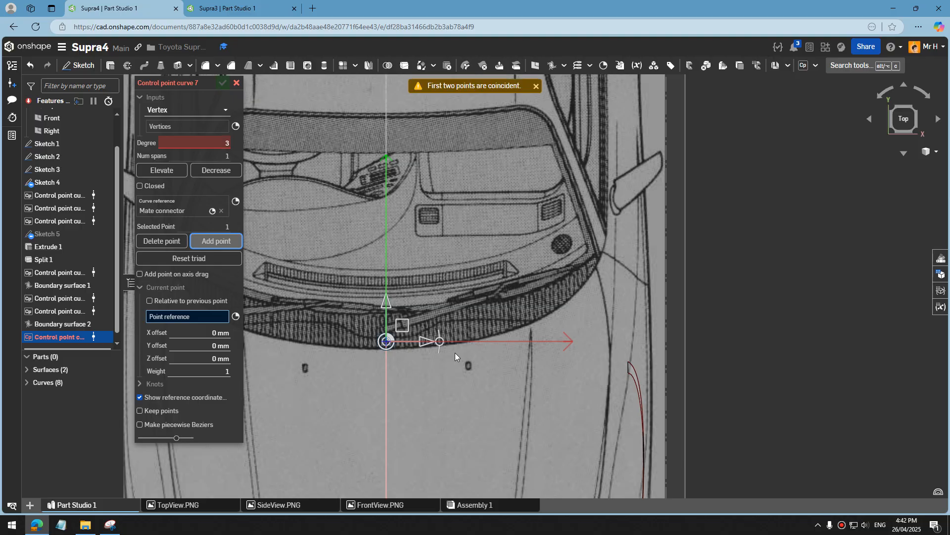
pyautogui.moveTo(429, 341); pyautogui.dragTo(569, 341)
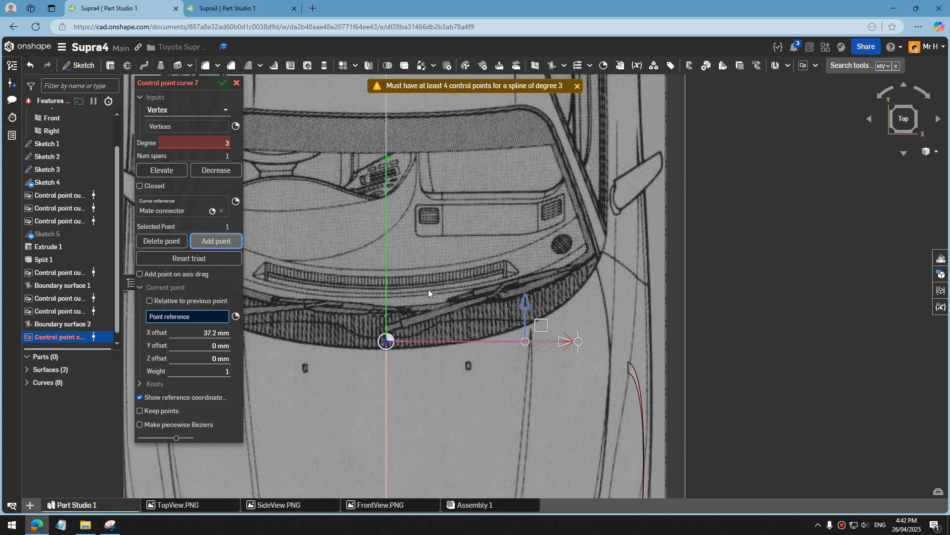
pyautogui.click(214, 241)
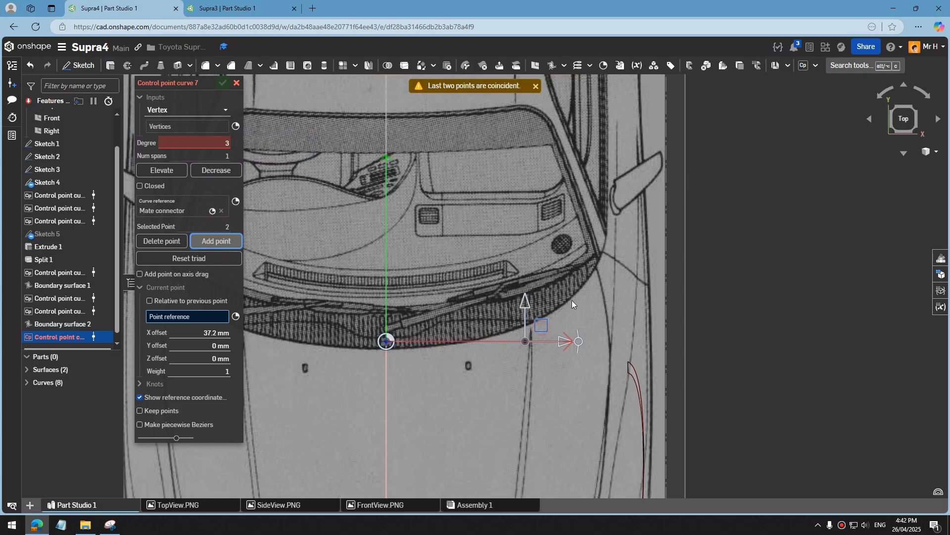
pyautogui.moveTo(542, 326); pyautogui.dragTo(616, 255)
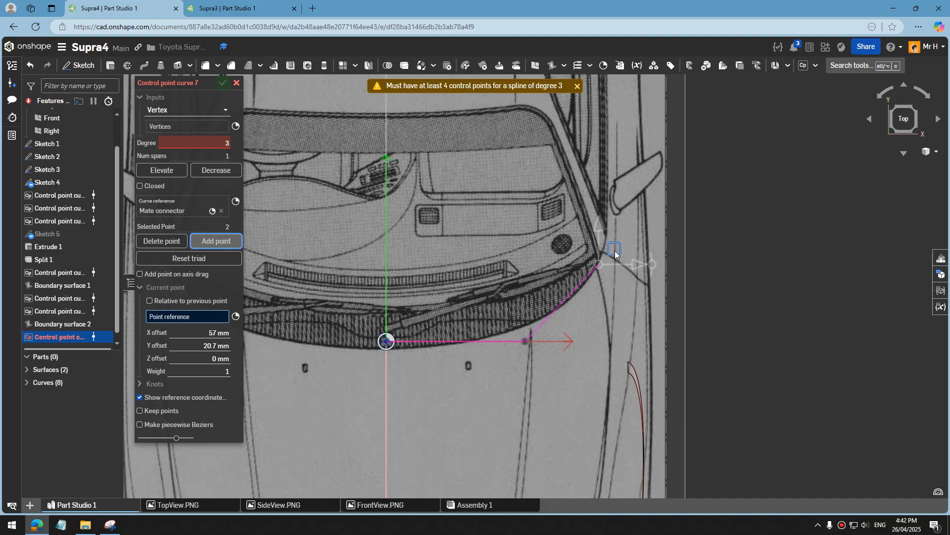
pyautogui.scroll(3, 574, 297)
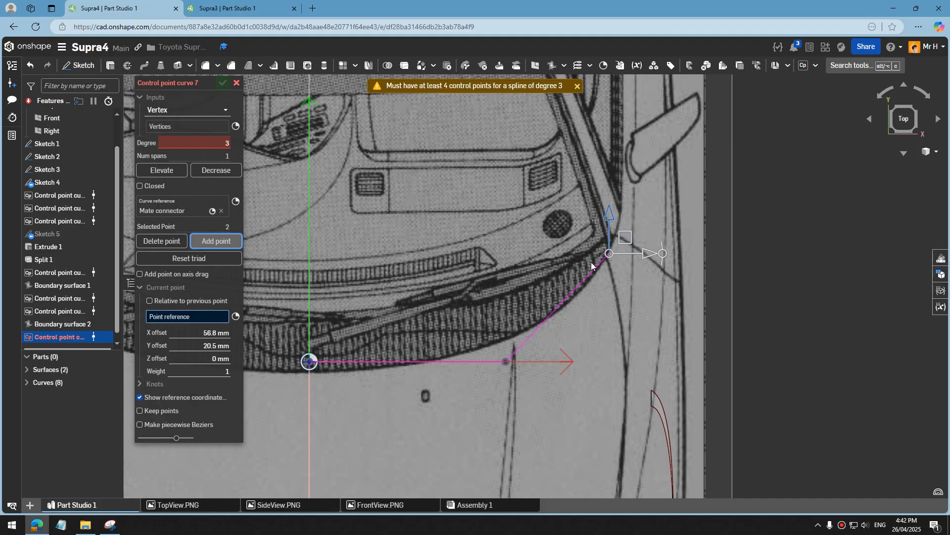
# Step: Set the curve's degree to 2, make its middle control point relative to the previous point and accept the curve
pyautogui.click(227, 144)
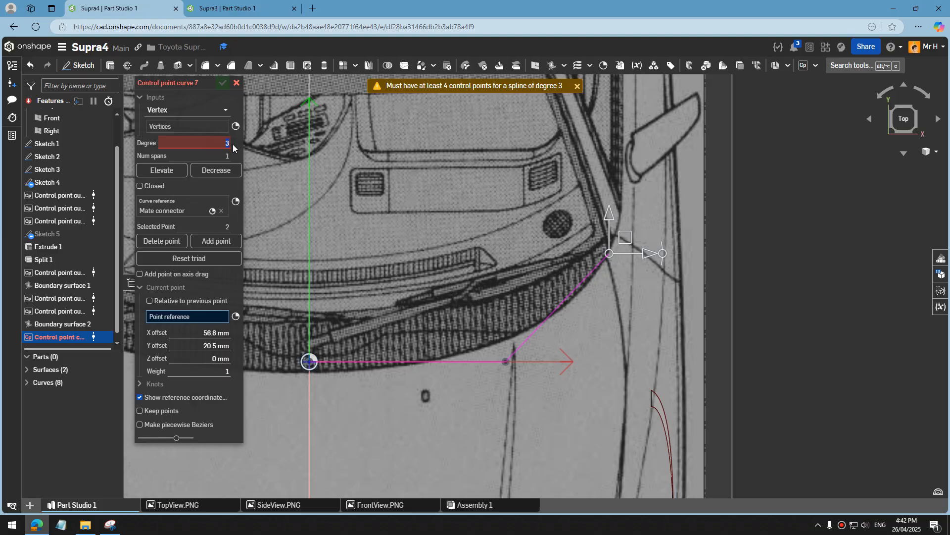
pyautogui.press('Tab')
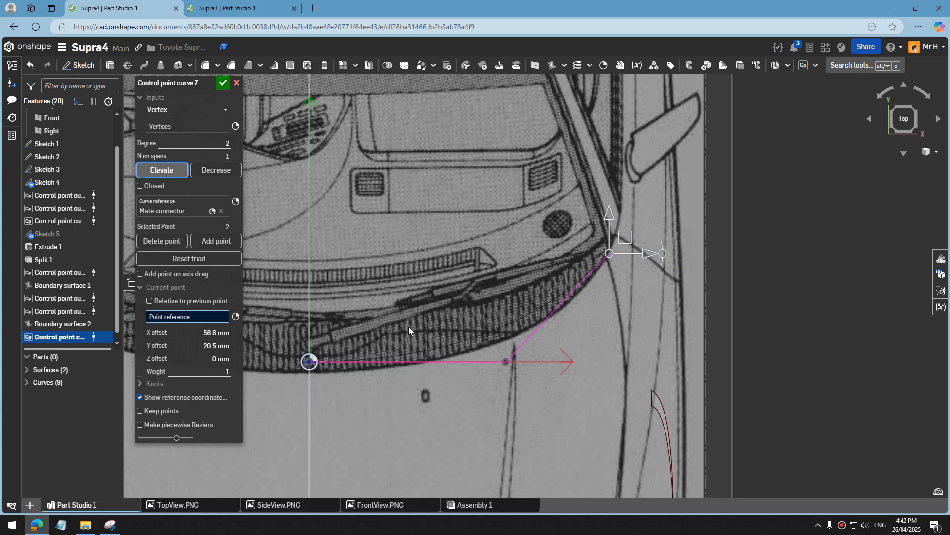
pyautogui.scroll(-1, 425, 334)
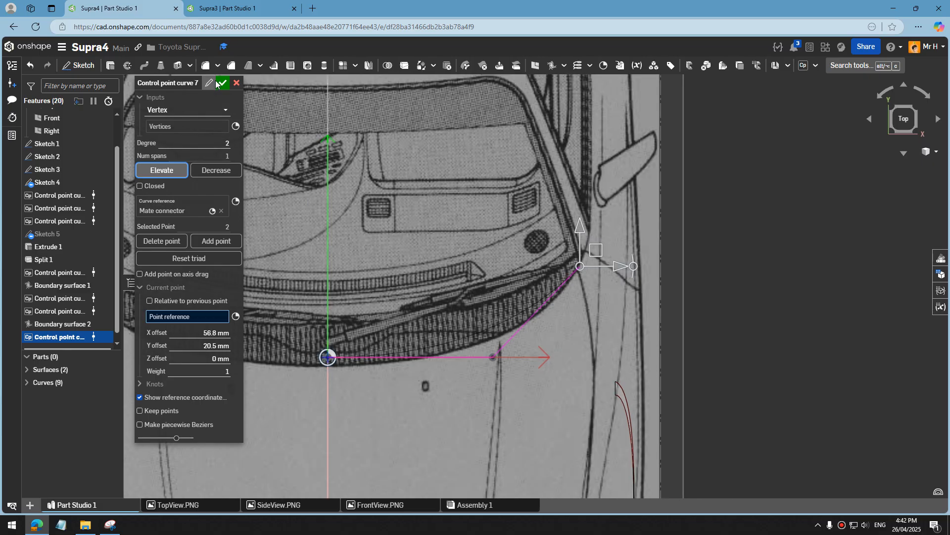
pyautogui.click(492, 357)
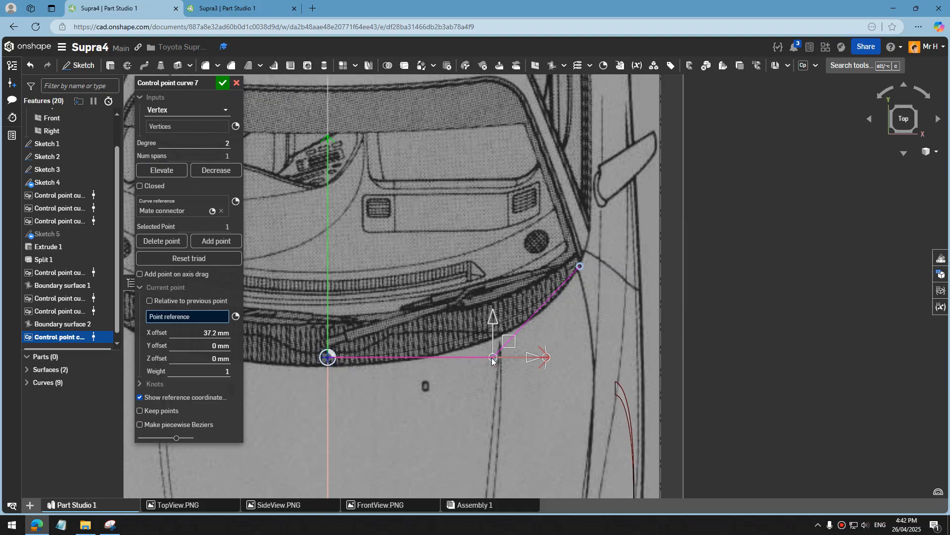
pyautogui.click(160, 302)
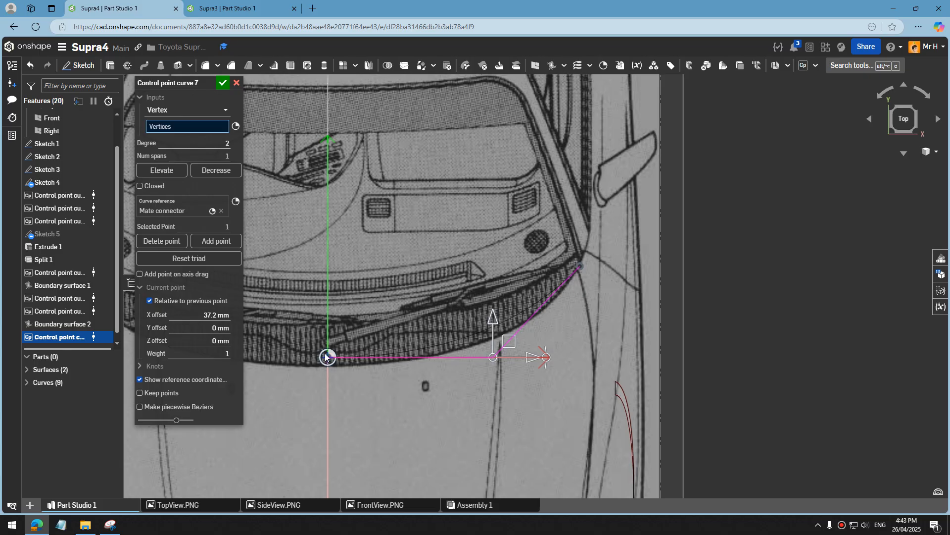
pyautogui.click(223, 83)
# Step: Set the appearance of the new windshield-base curve to red
pyautogui.click(450, 342)
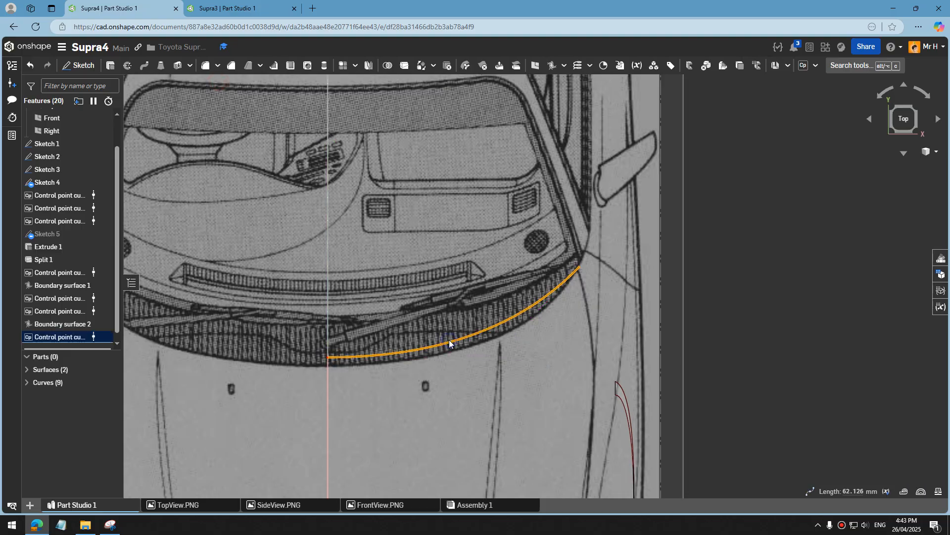
pyautogui.rightClick(450, 340)
pyautogui.click(480, 339)
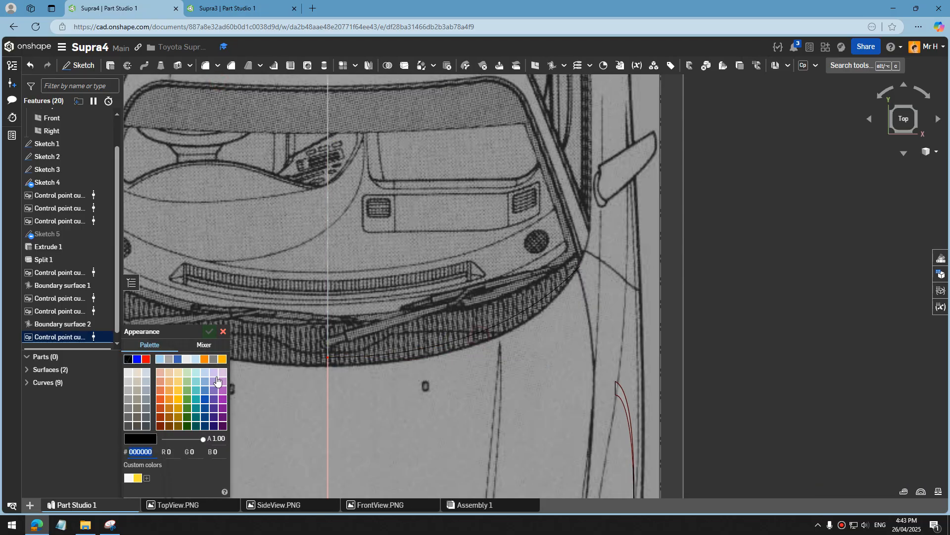
pyautogui.click(146, 358)
pyautogui.click(209, 332)
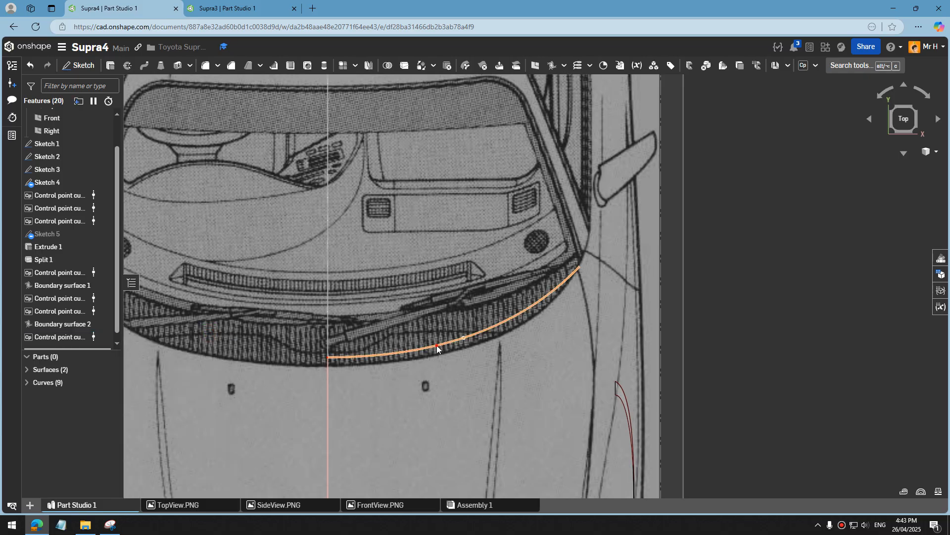
# Step: Edit the windshield-base curve and, in front view, lower its outer end control point to Z offset -2.2 mm
pyautogui.click(441, 348)
pyautogui.rightClick(56, 339)
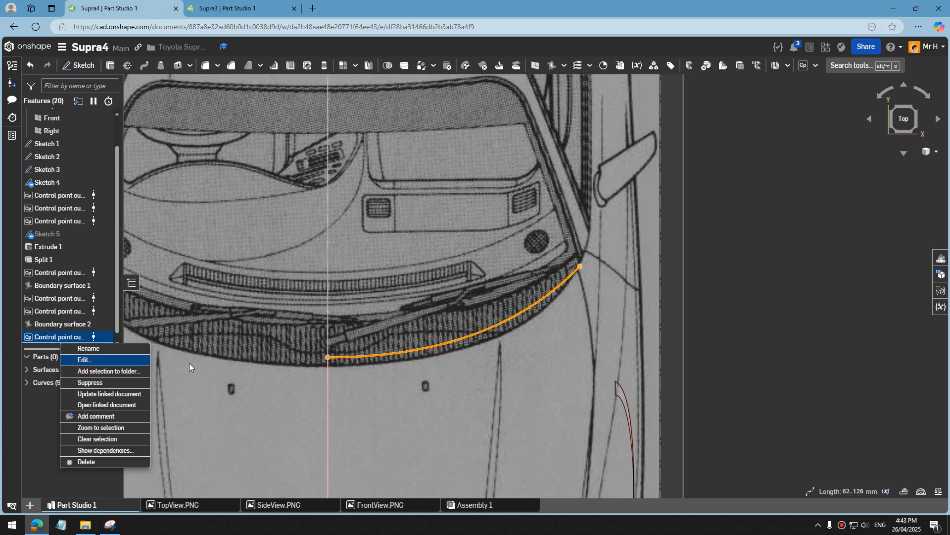
pyautogui.moveTo(450, 371); pyautogui.dragTo(450, 347, button='right')
pyautogui.scroll(-2, 450, 346)
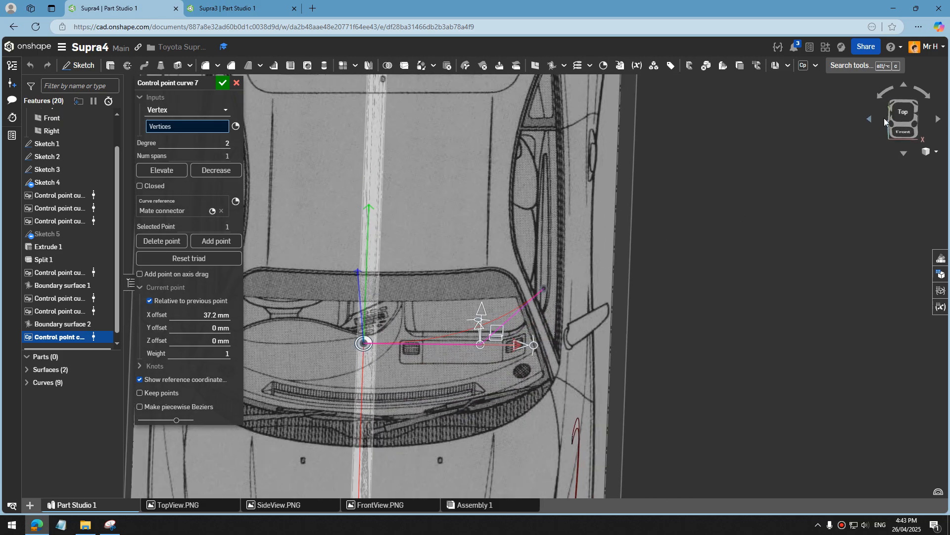
pyautogui.moveTo(447, 290); pyautogui.dragTo(453, 260, button='right')
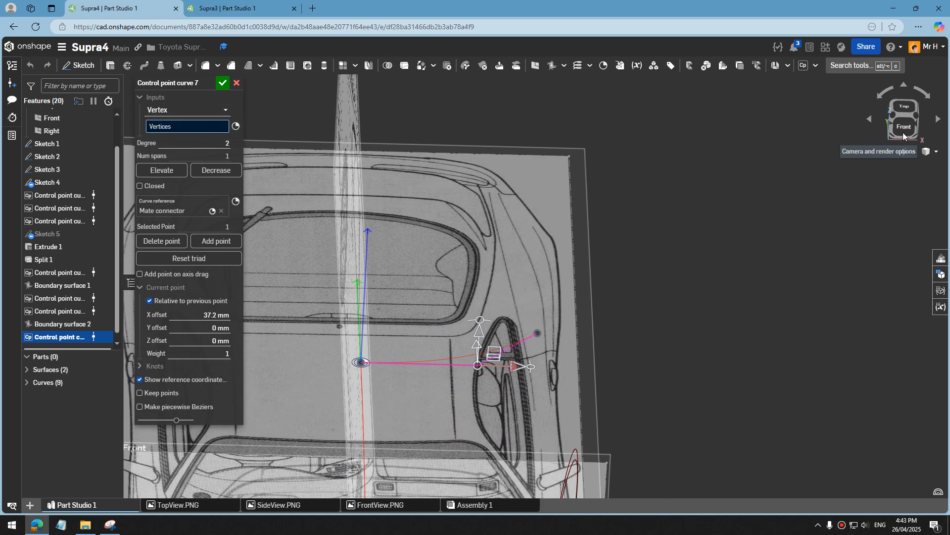
pyautogui.click(903, 131)
pyautogui.scroll(5, 732, 172)
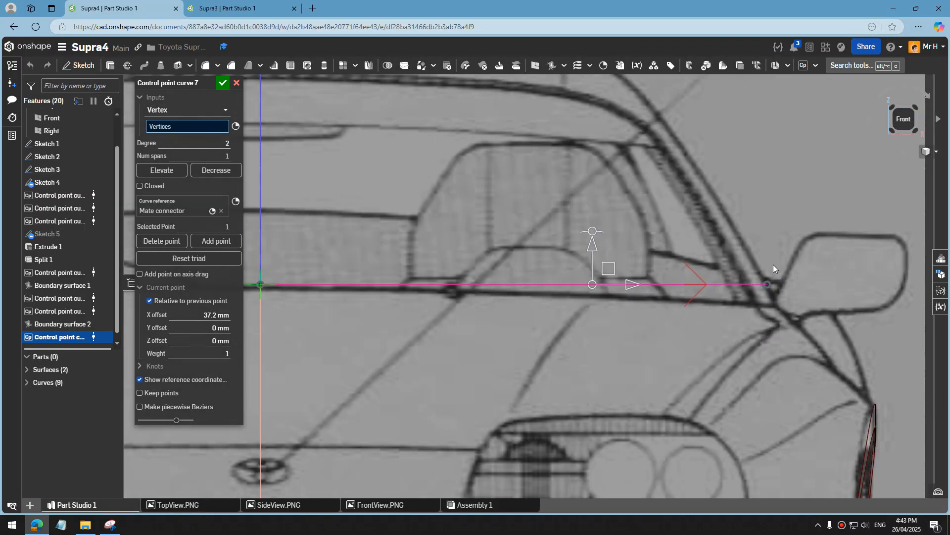
pyautogui.click(767, 283)
pyautogui.moveTo(768, 246); pyautogui.dragTo(773, 266)
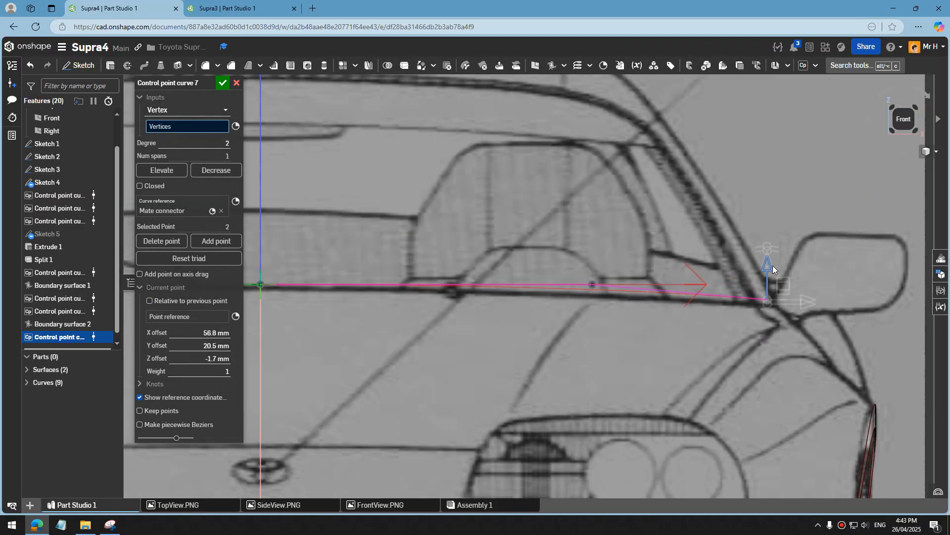
pyautogui.click(592, 284)
pyautogui.moveTo(592, 245); pyautogui.dragTo(595, 255)
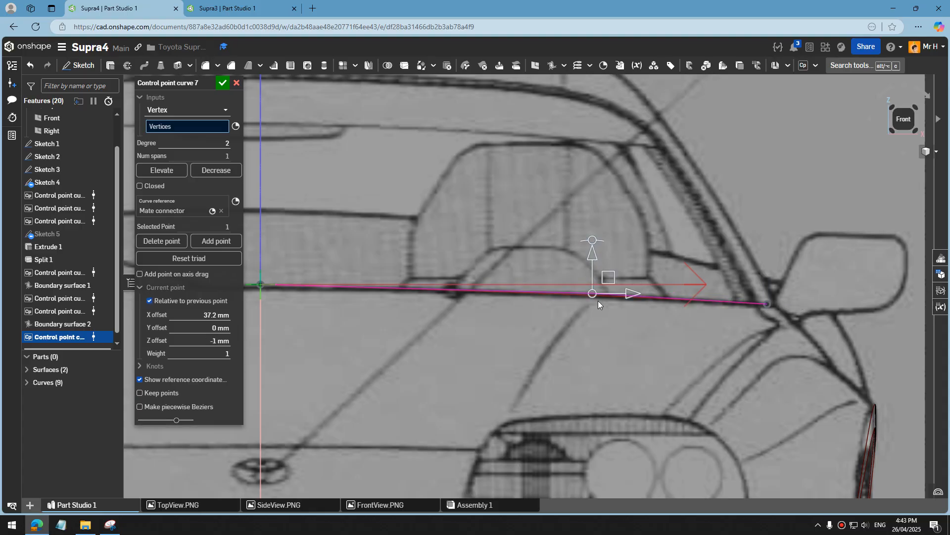
pyautogui.hotkey('ctrl', 'z')
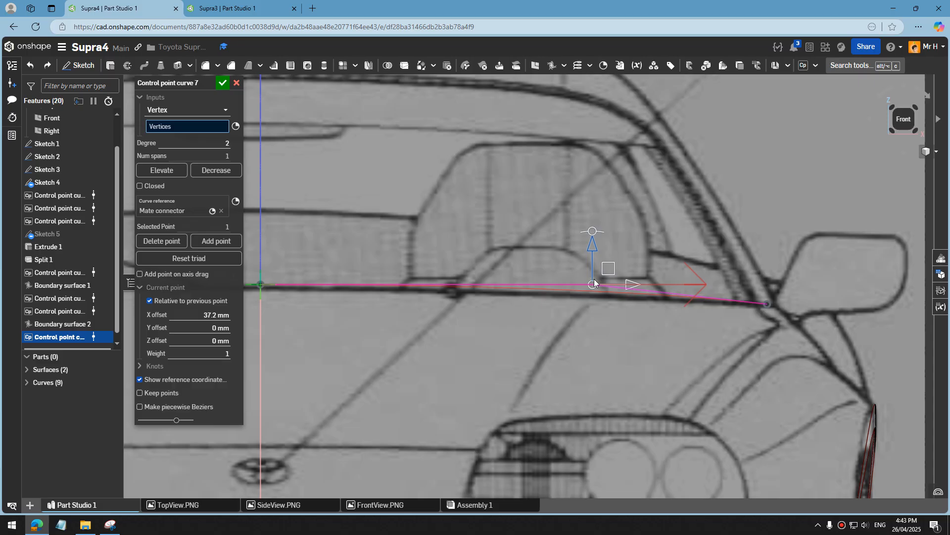
# Step: Elevate the windshield-base curve to degree 3
pyautogui.scroll(-3, 598, 284)
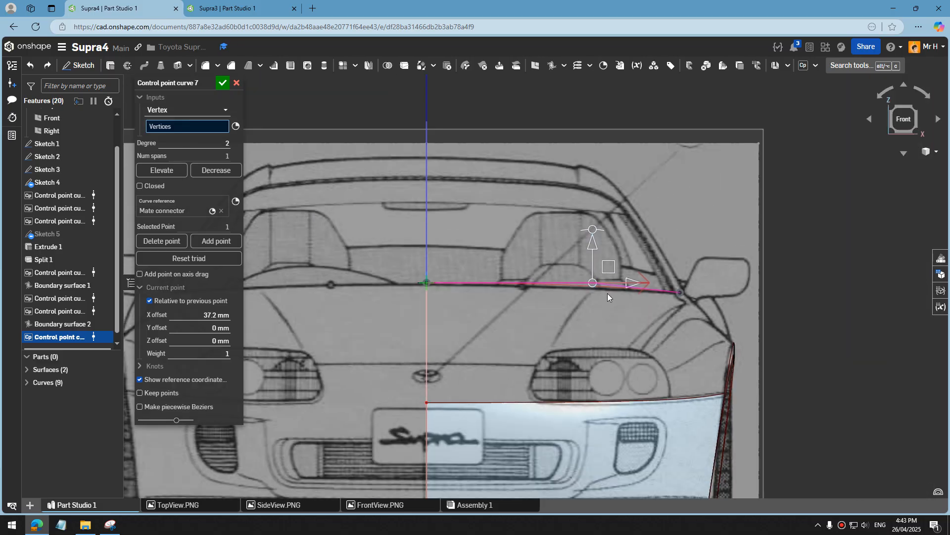
pyautogui.moveTo(571, 288)
pyautogui.mouseDown(button='right')
pyautogui.moveTo(560, 317)
pyautogui.moveTo(585, 281)
pyautogui.mouseUp(button='right')
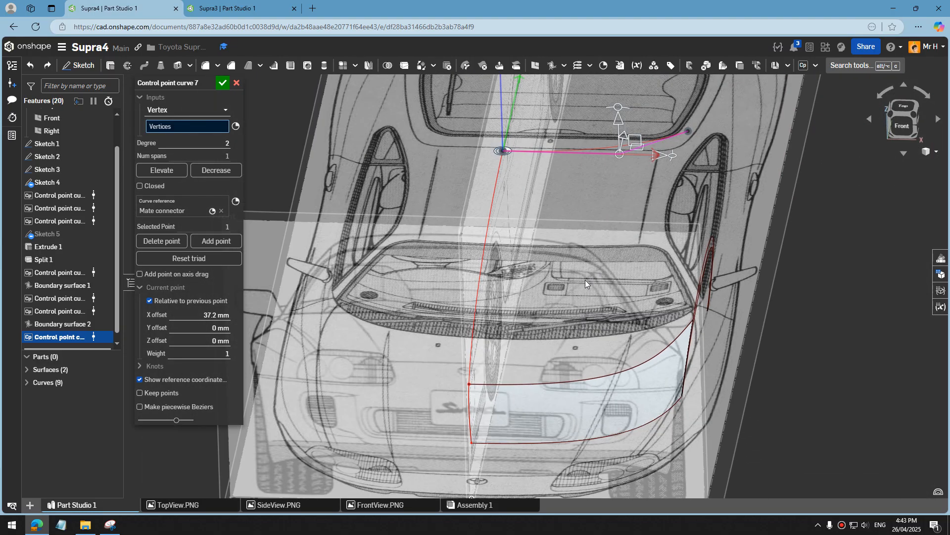
pyautogui.scroll(-2, 747, 97)
pyautogui.scroll(6, 746, 100)
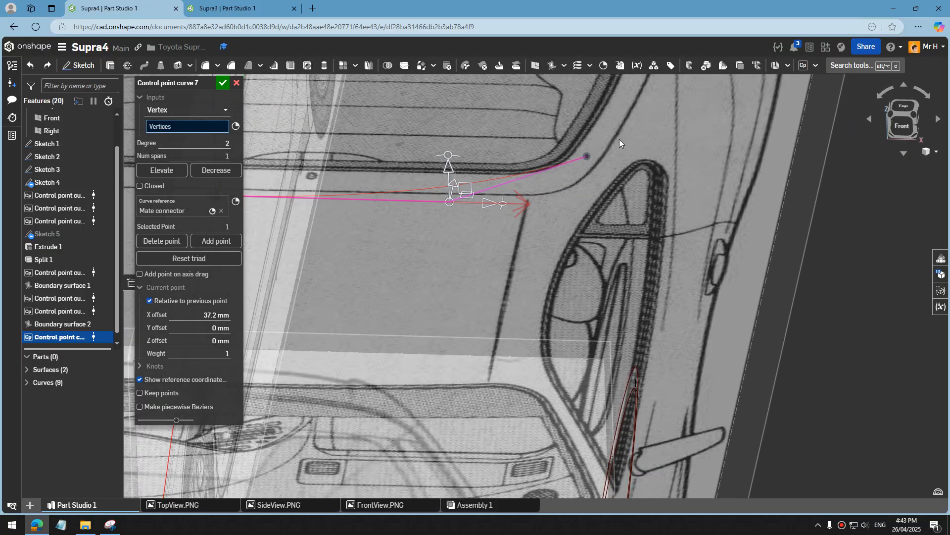
pyautogui.click(161, 171)
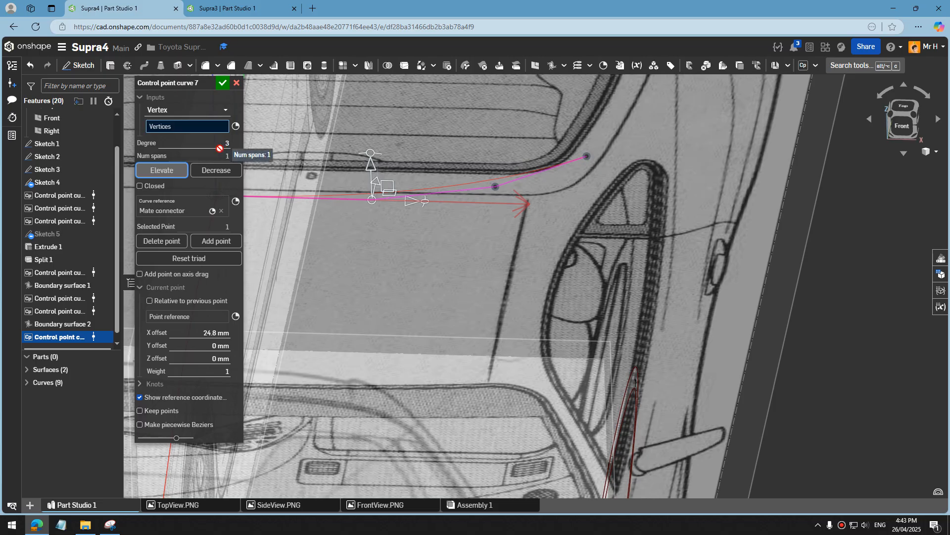
pyautogui.scroll(-2, 494, 295)
pyautogui.scroll(3, 439, 250)
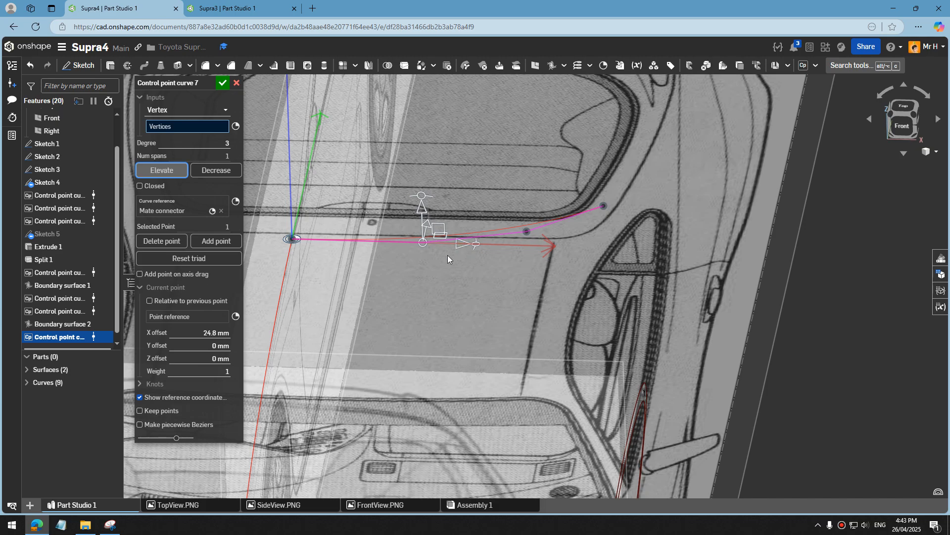
# Step: In front view, slide the inner middle control point along the X axis to an offset of 19 mm
pyautogui.hotkey('shift', '1')
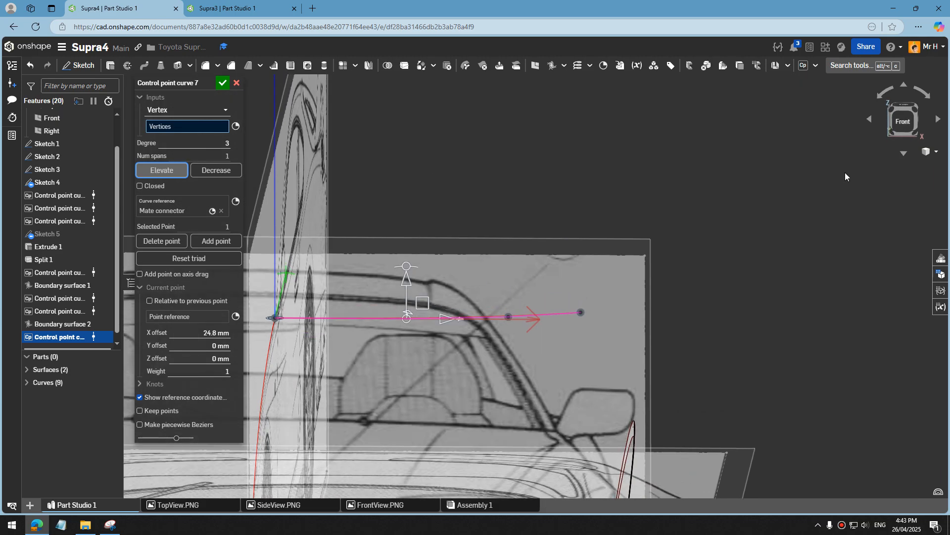
pyautogui.click(904, 118)
pyautogui.scroll(3, 685, 186)
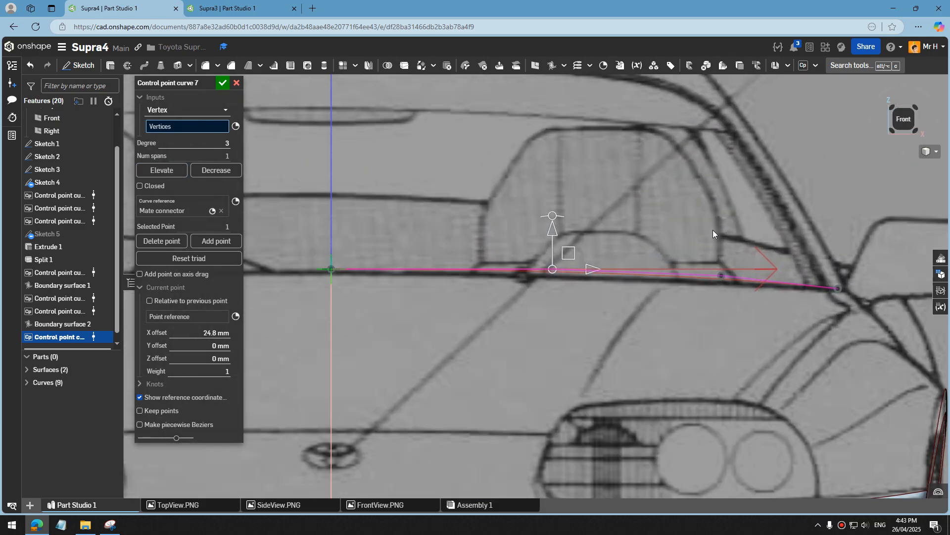
pyautogui.click(722, 275)
pyautogui.moveTo(722, 236); pyautogui.dragTo(725, 231)
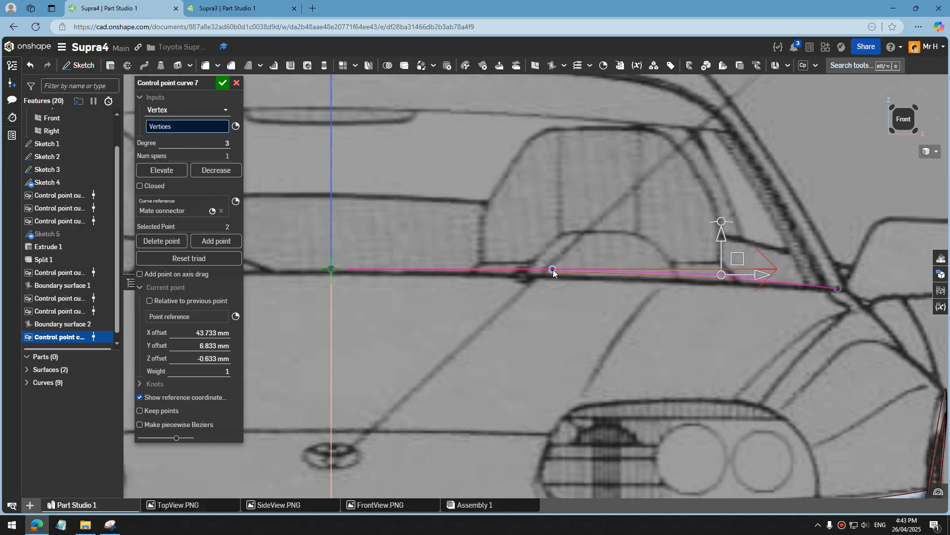
pyautogui.click(553, 269)
pyautogui.moveTo(589, 268); pyautogui.dragTo(530, 269)
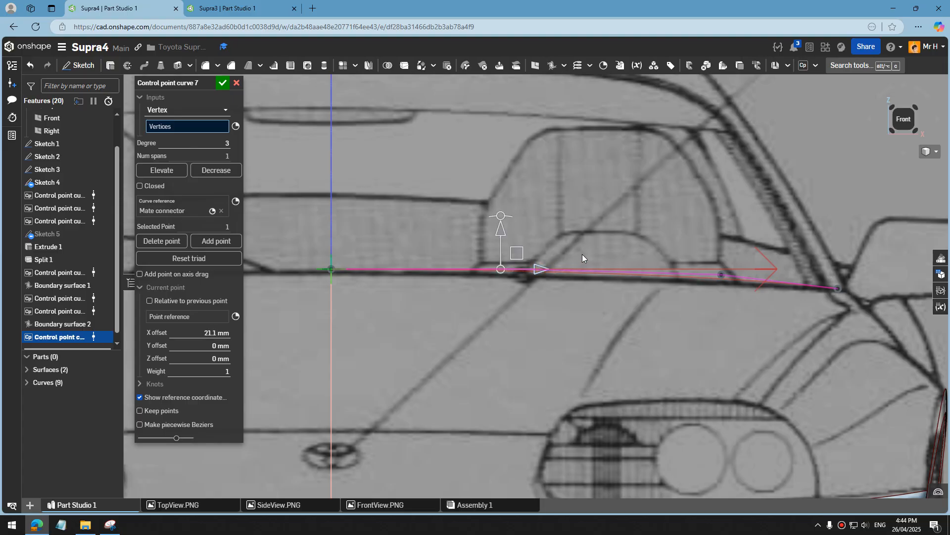
# Step: In right view, lower the outer middle control point to Z offset -0.933 mm so it follows the hood edge in the blueprint
pyautogui.scroll(-3, 584, 253)
pyautogui.moveTo(642, 247); pyautogui.dragTo(607, 242, button='right')
pyautogui.click(911, 122)
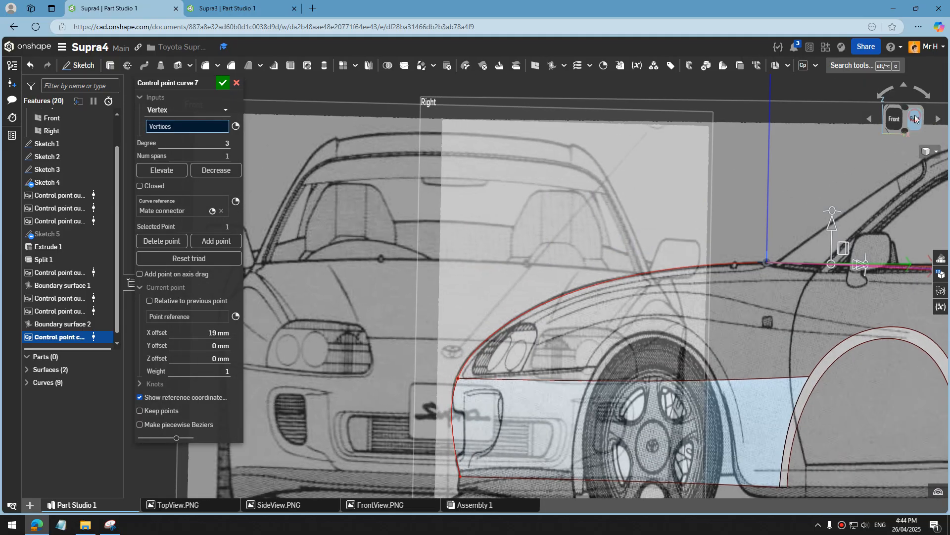
pyautogui.scroll(5, 411, 254)
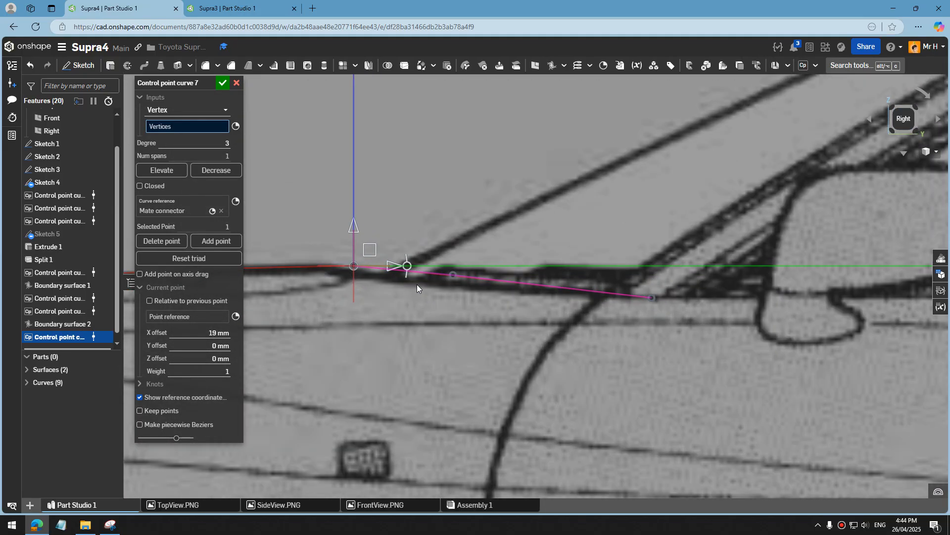
pyautogui.click(454, 277)
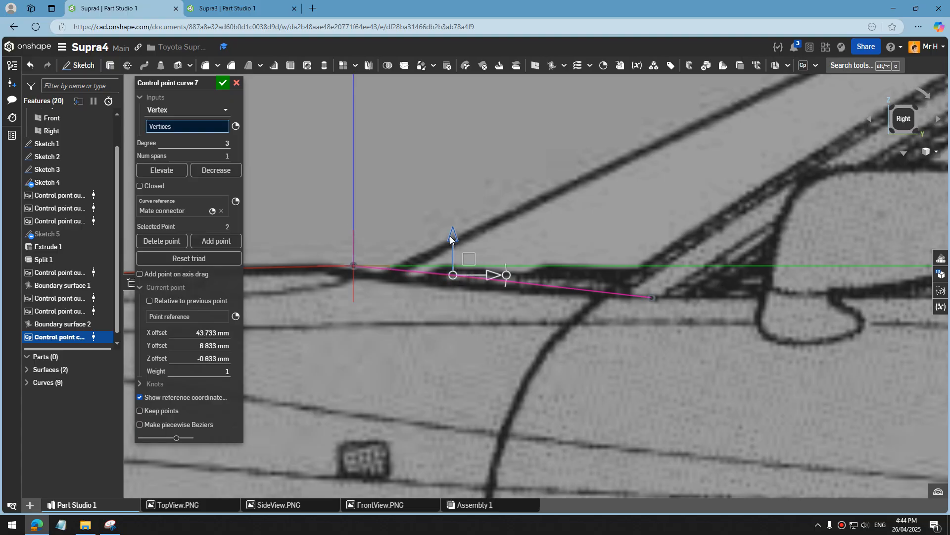
pyautogui.moveTo(450, 239); pyautogui.dragTo(452, 244)
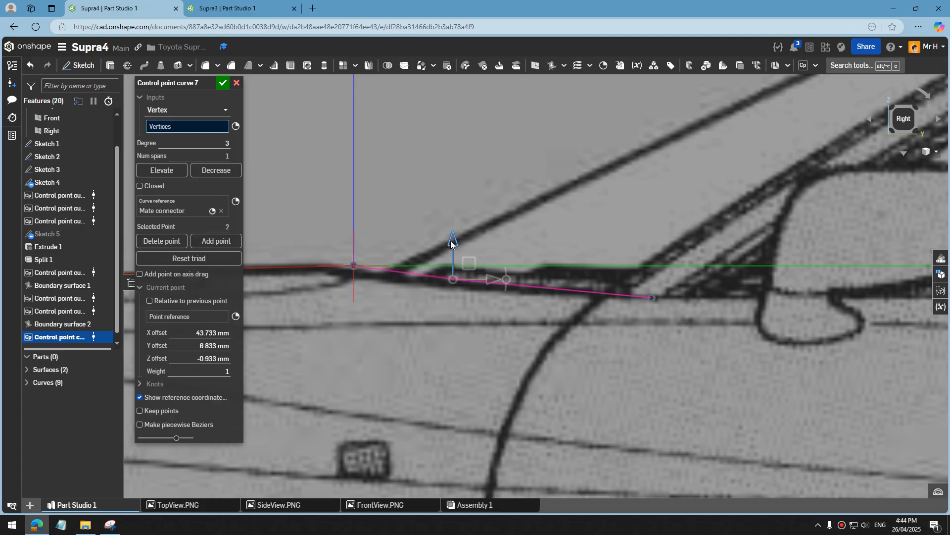
pyautogui.scroll(-3, 450, 242)
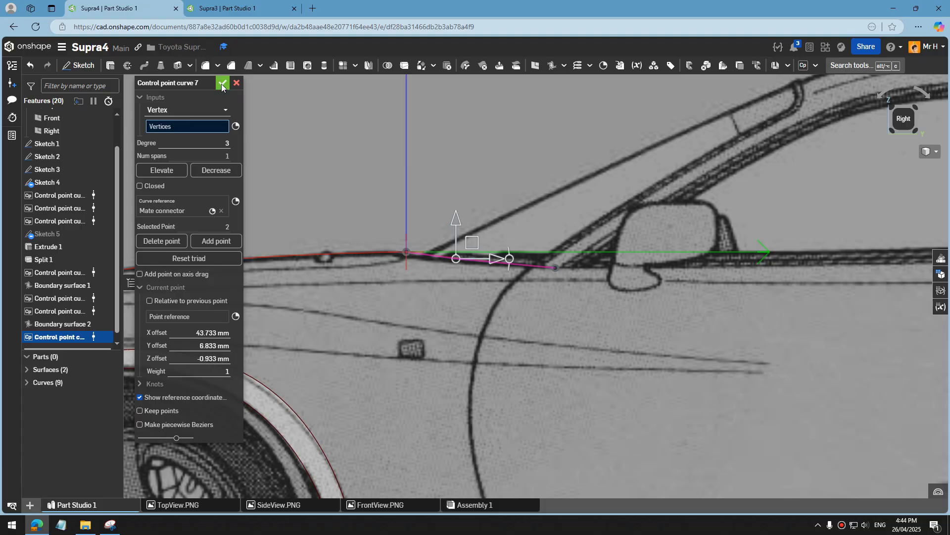
# Step: Move the curve's outer end control point to Y offset 18.7 mm and accept the curve edit
pyautogui.click(553, 267)
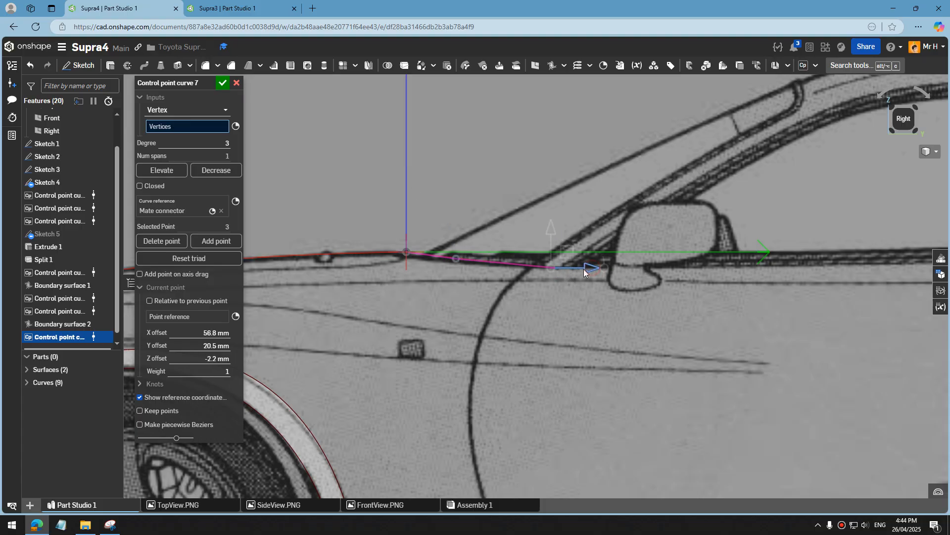
pyautogui.moveTo(584, 272); pyautogui.dragTo(570, 270)
pyautogui.scroll(-3, 545, 265)
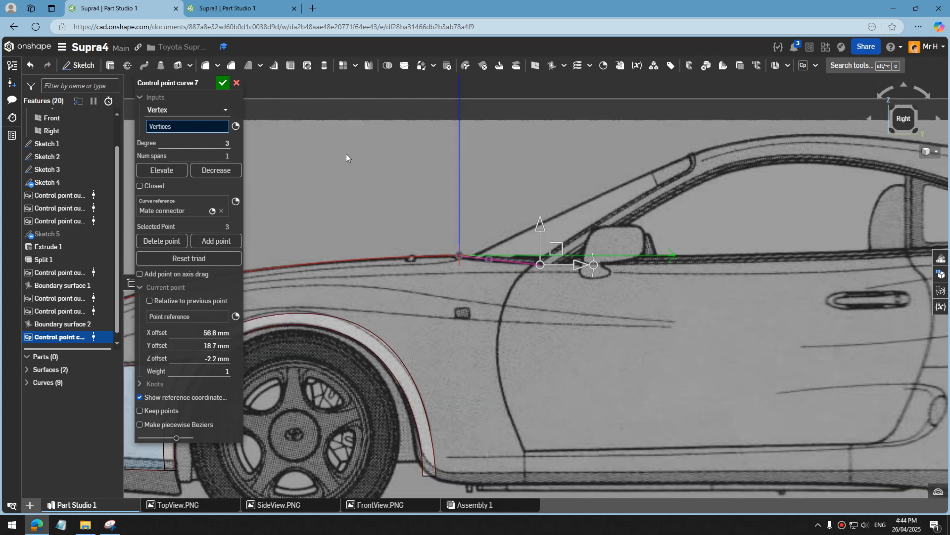
pyautogui.click(218, 84)
pyautogui.scroll(-4, 468, 274)
pyautogui.moveTo(470, 277)
pyautogui.mouseDown(button='right')
pyautogui.moveTo(488, 306)
pyautogui.moveTo(465, 296)
pyautogui.moveTo(480, 299)
pyautogui.moveTo(470, 287)
pyautogui.mouseUp(button='right')
pyautogui.scroll(2, 468, 286)
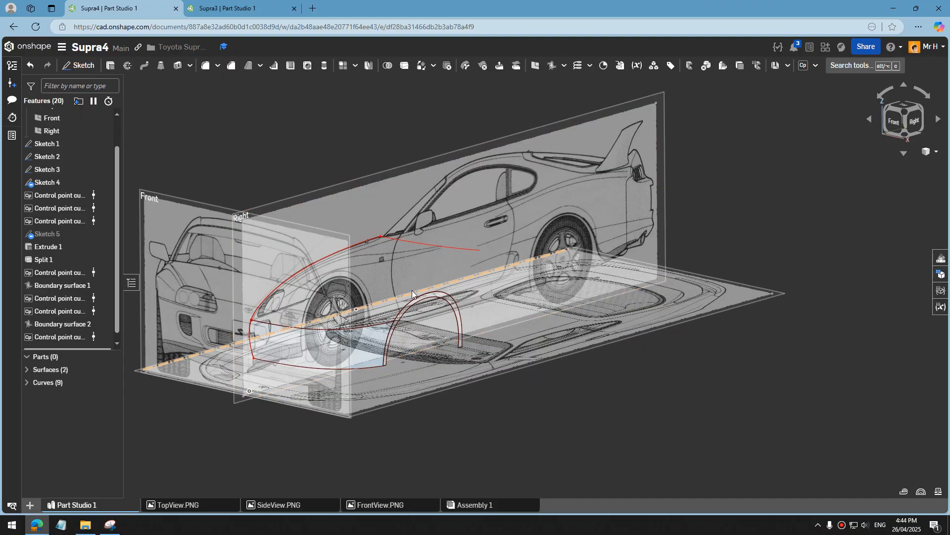
# Step: Open Sketchfab in a new browser tab and search its 3D models for "supra"
pyautogui.click(313, 9)
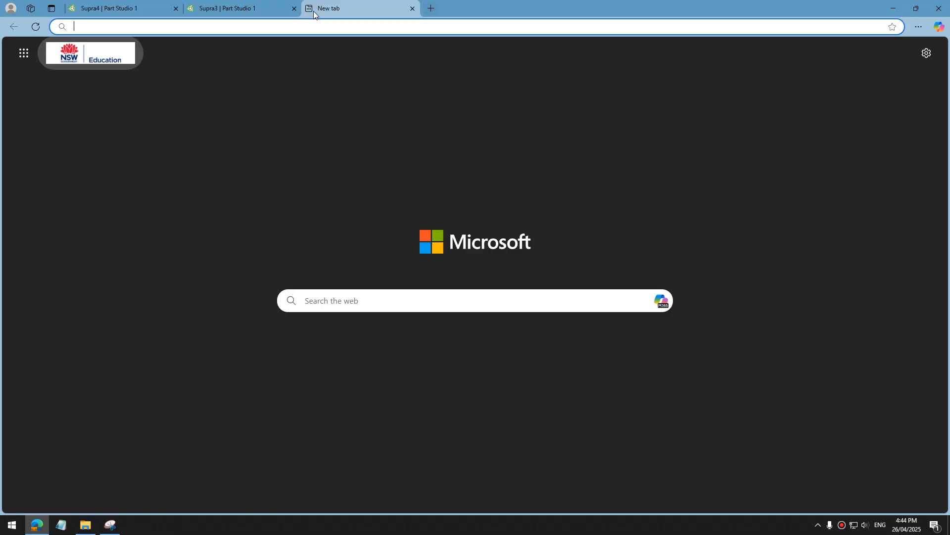
pyautogui.write('sk')
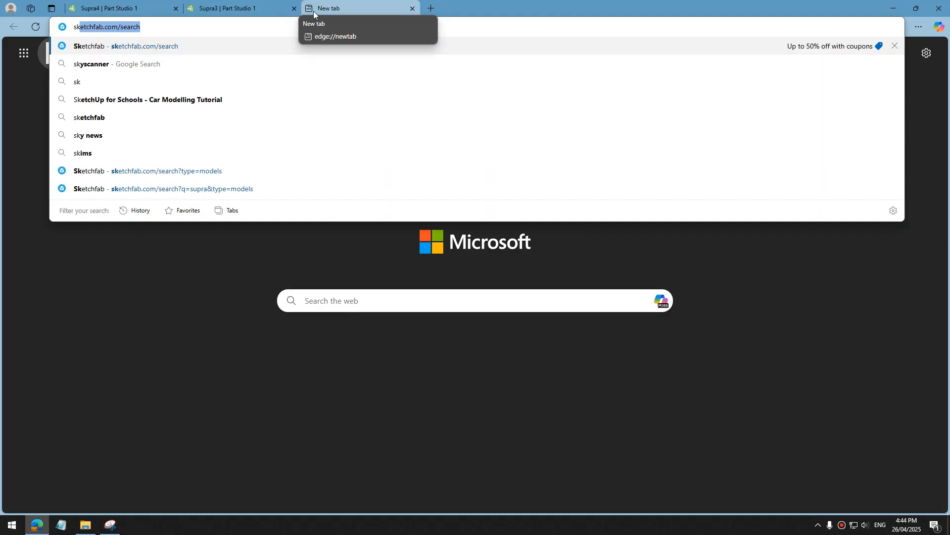
pyautogui.press('Return')
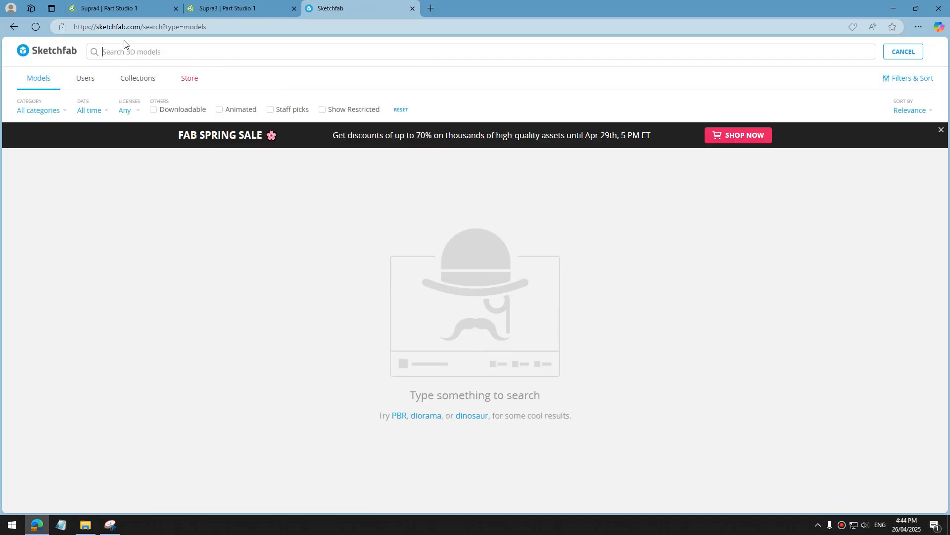
pyautogui.write('supra')
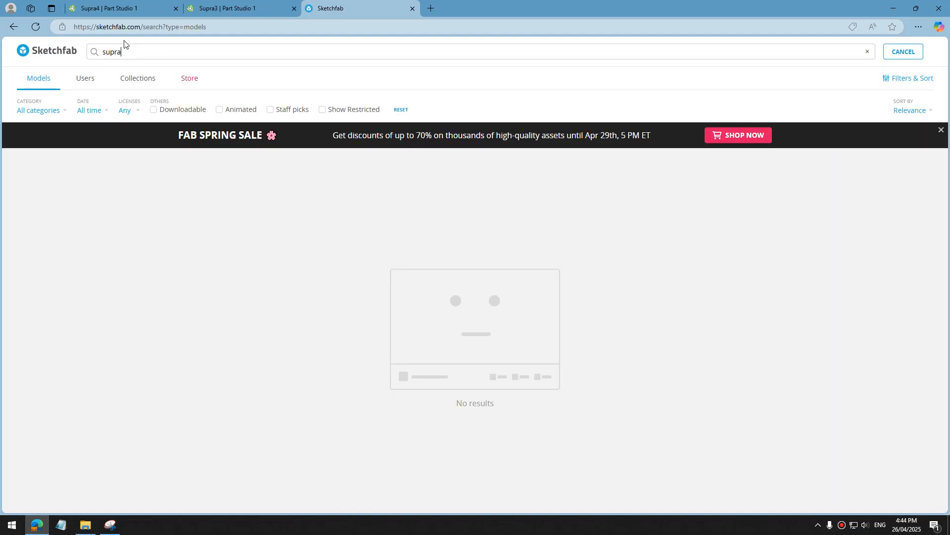
pyautogui.press('Return')
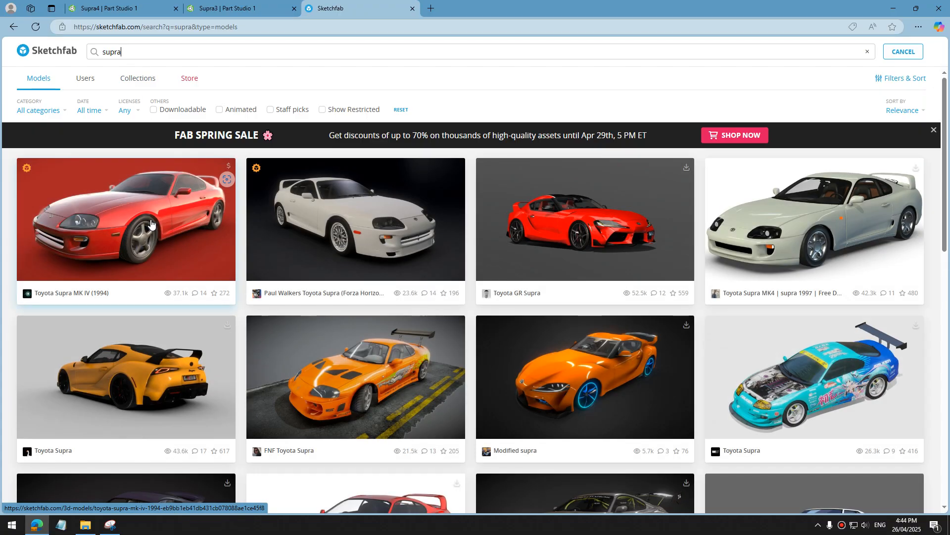
# Step: Open the Toyota Supra MK IV (1994) model and look through its page for body shape reference
pyautogui.click(151, 220)
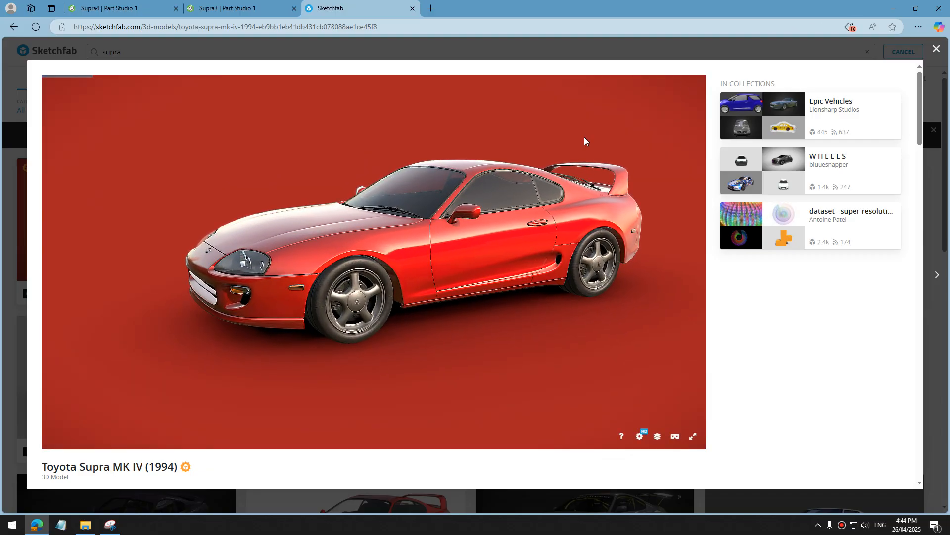
pyautogui.scroll(-7, 154, 425)
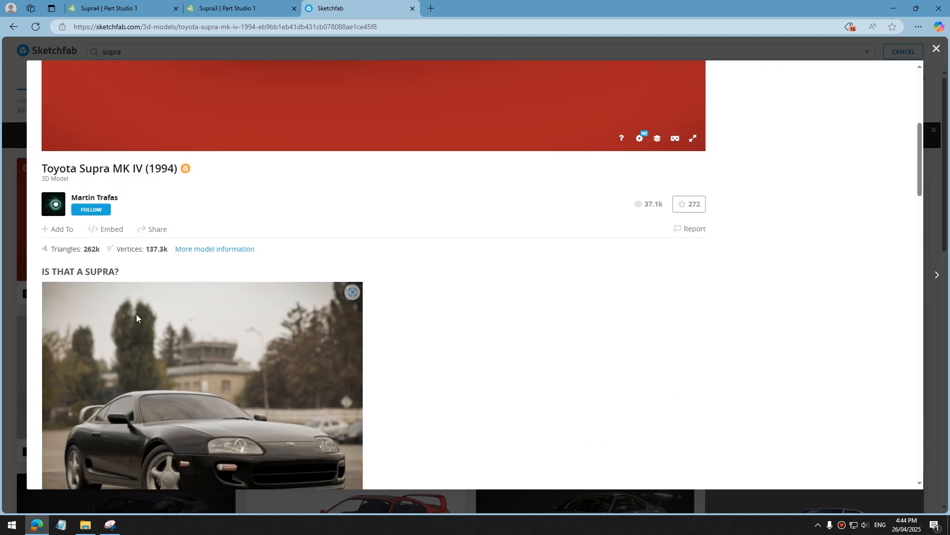
pyautogui.scroll(2, 115, 278)
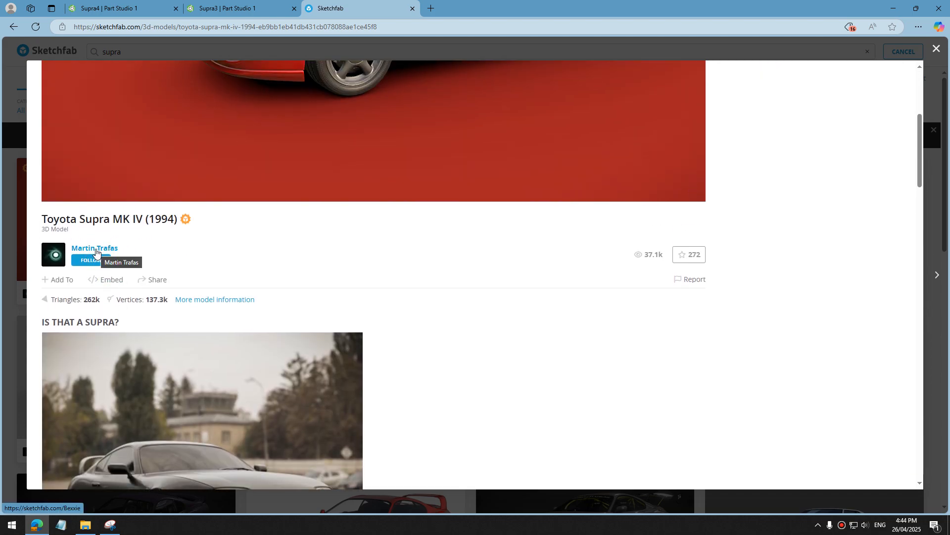
# Step: Examine the hood and headlight shapes of the Toyota Supra MK IV reference model from a raised front view
pyautogui.scroll(1, 153, 263)
pyautogui.scroll(3, 155, 264)
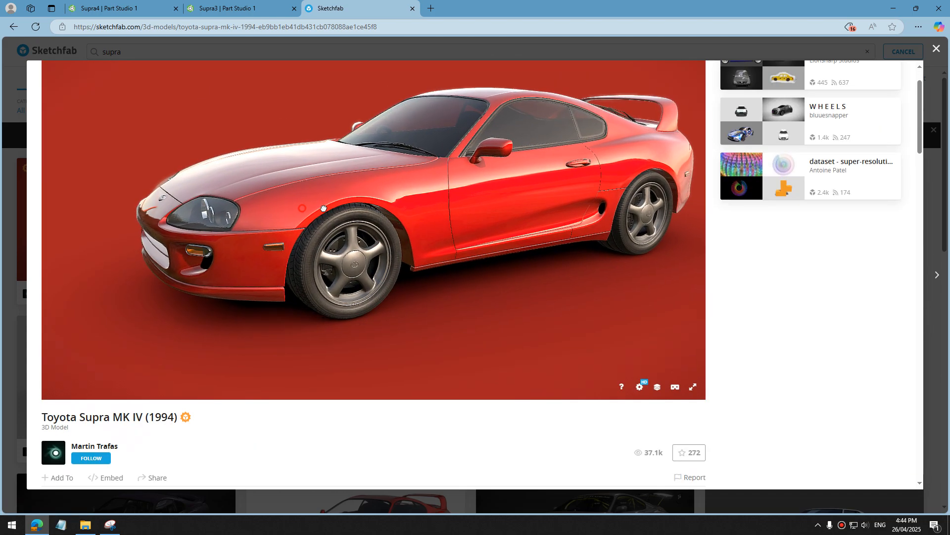
pyautogui.moveTo(277, 207); pyautogui.dragTo(339, 233)
pyautogui.scroll(3, 340, 233)
pyautogui.moveTo(350, 201)
pyautogui.mouseDown()
pyautogui.moveTo(313, 197)
pyautogui.moveTo(312, 183)
pyautogui.moveTo(349, 186)
pyautogui.moveTo(353, 201)
pyautogui.mouseUp()
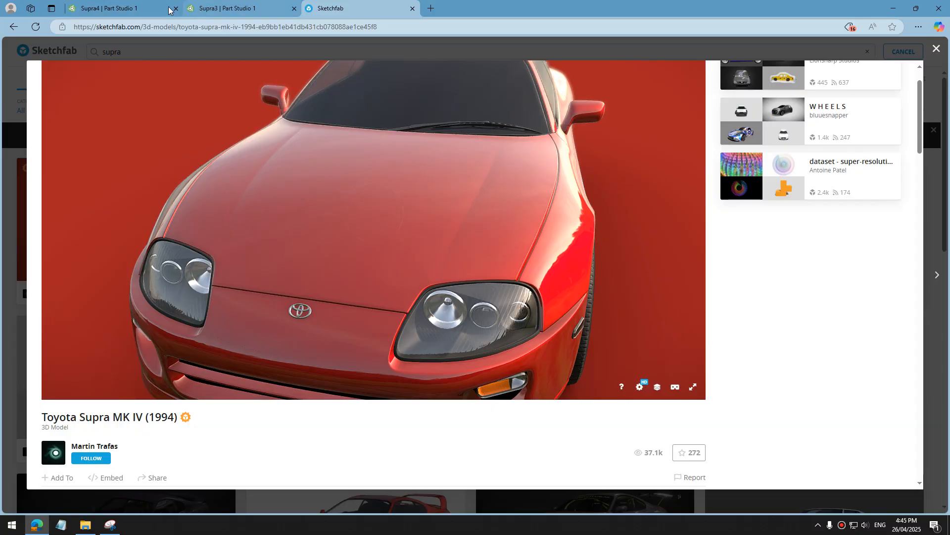
# Step: Compare the front curves and surfaces in the Onshape Supra4 part studio with the front end of the Sketchfab reference model
pyautogui.click(144, 6)
pyautogui.scroll(2, 349, 166)
pyautogui.moveTo(368, 177); pyautogui.dragTo(373, 174, button='right')
pyautogui.scroll(-1, 373, 175)
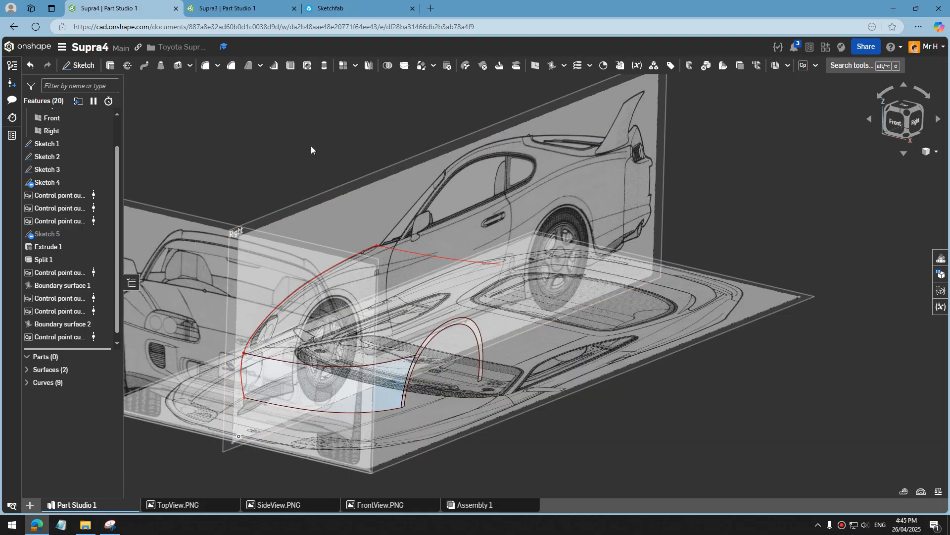
pyautogui.rightClick(308, 109)
pyautogui.scroll(-3, 308, 379)
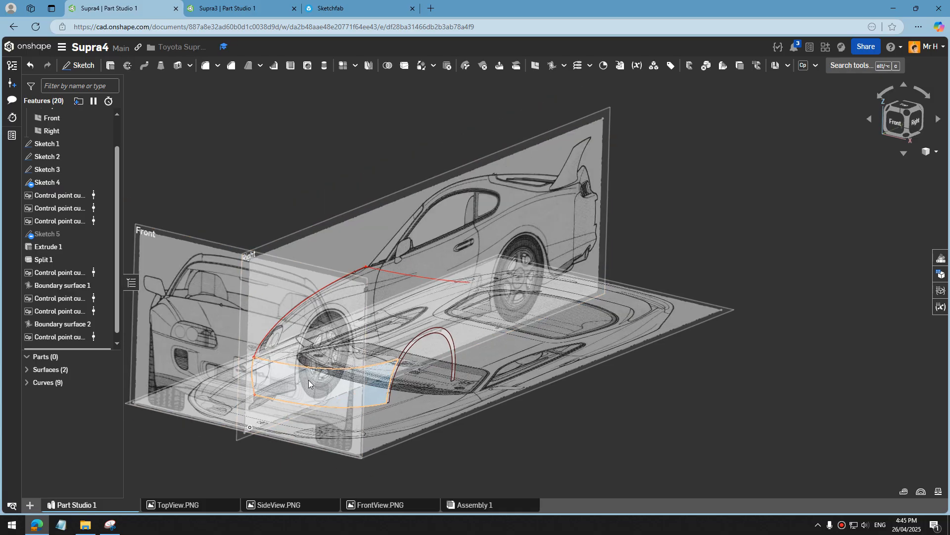
pyautogui.click(356, 11)
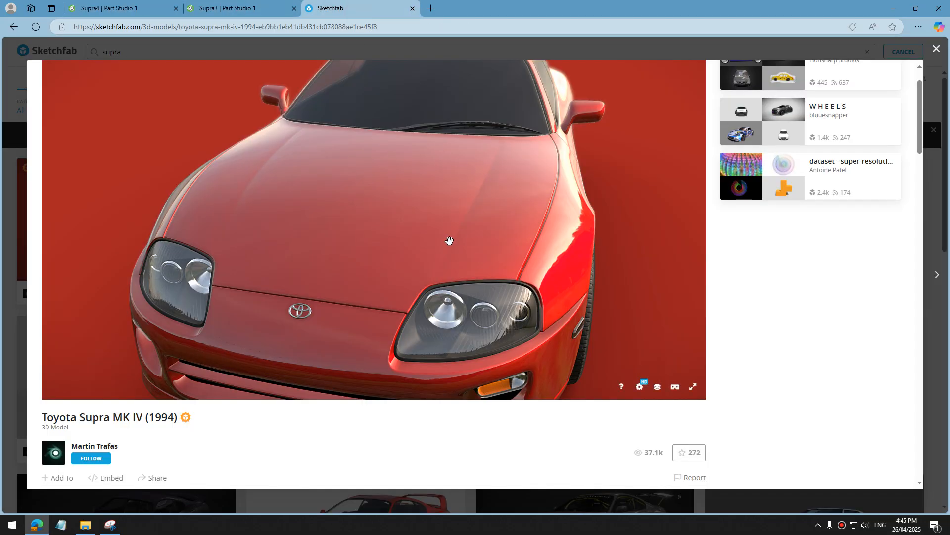
pyautogui.moveTo(449, 240); pyautogui.dragTo(452, 231)
pyautogui.scroll(-3, 449, 229)
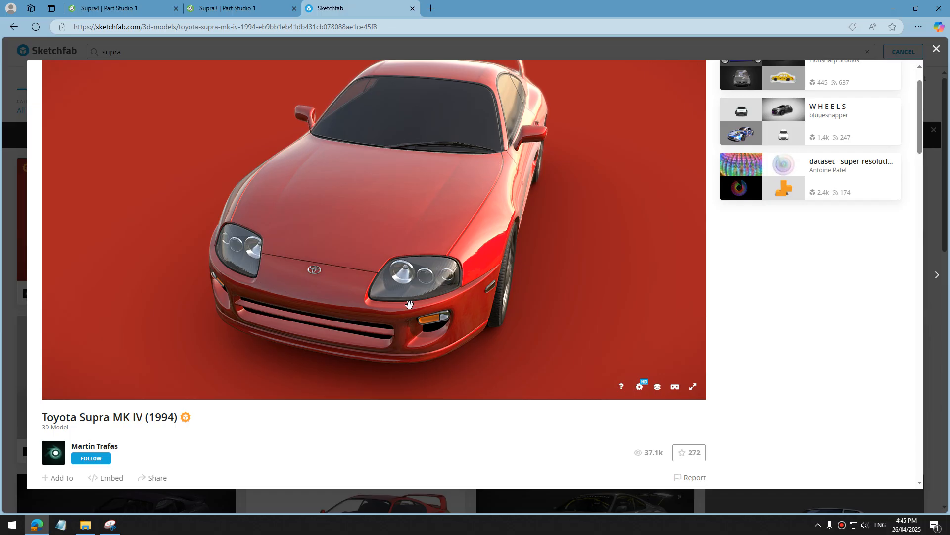
# Step: Switch back to the Supra4 part studio and add a U-direction isoparametric curve on the front bumper surface
pyautogui.click(113, 4)
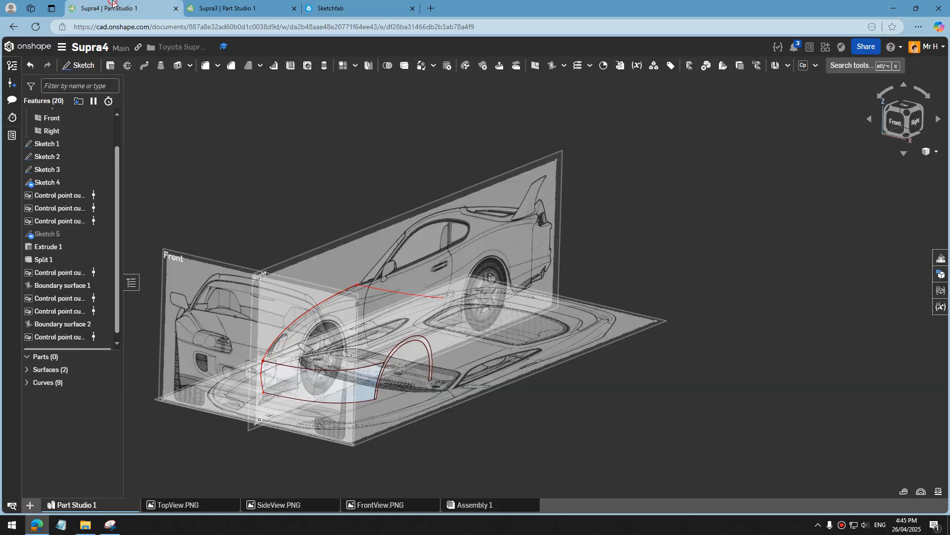
pyautogui.scroll(3, 319, 286)
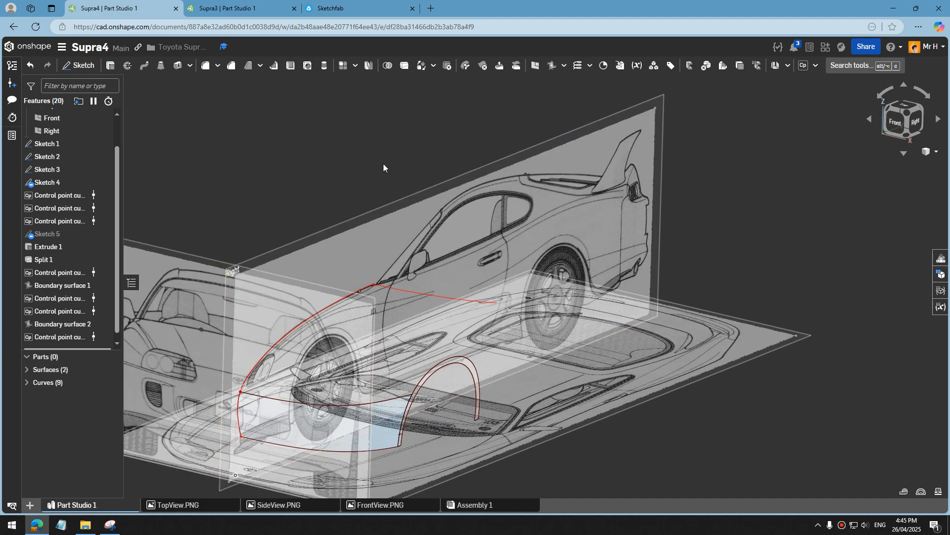
pyautogui.click(590, 65)
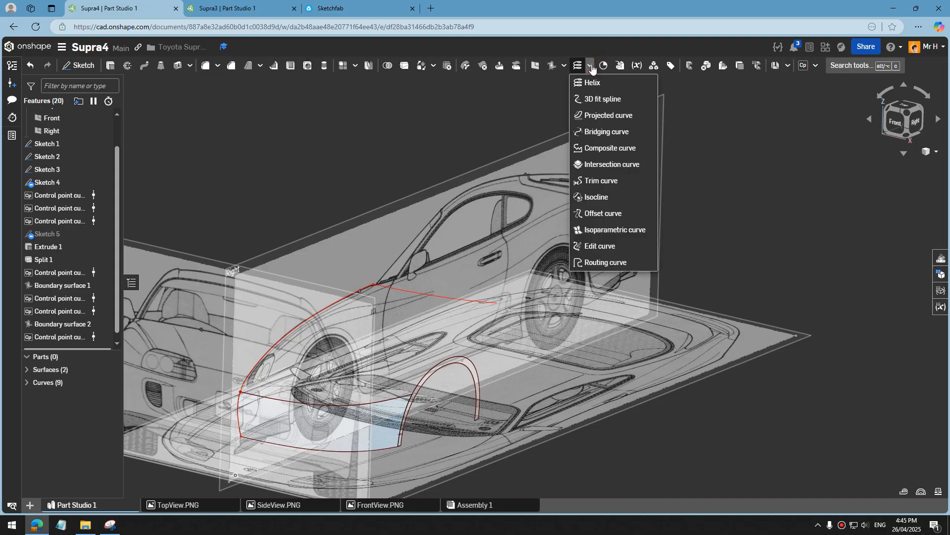
pyautogui.click(607, 233)
pyautogui.scroll(-3, 606, 231)
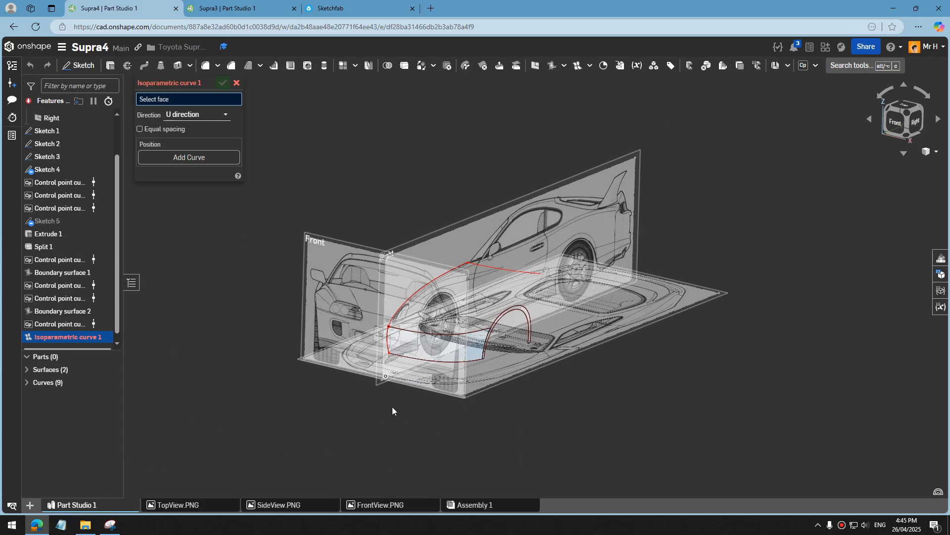
pyautogui.scroll(5, 483, 309)
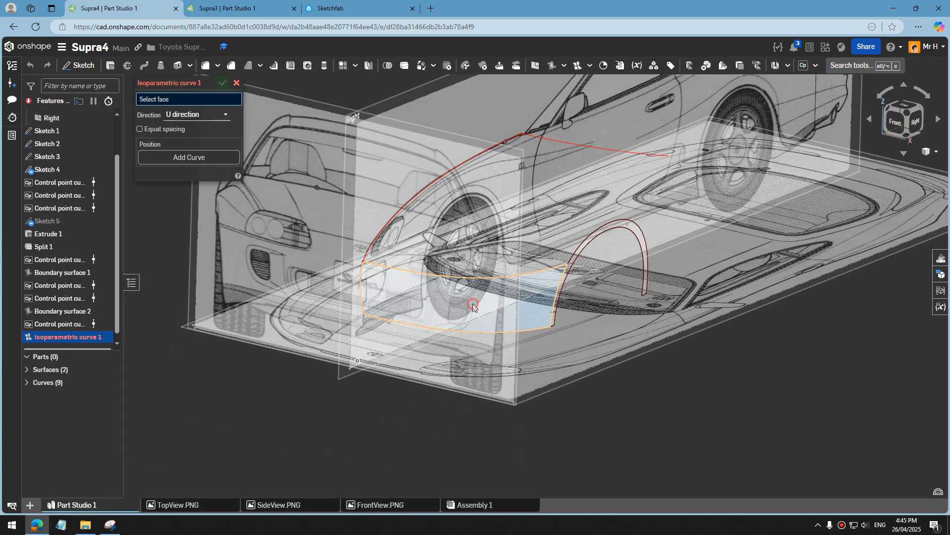
pyautogui.click(402, 283)
pyautogui.click(187, 171)
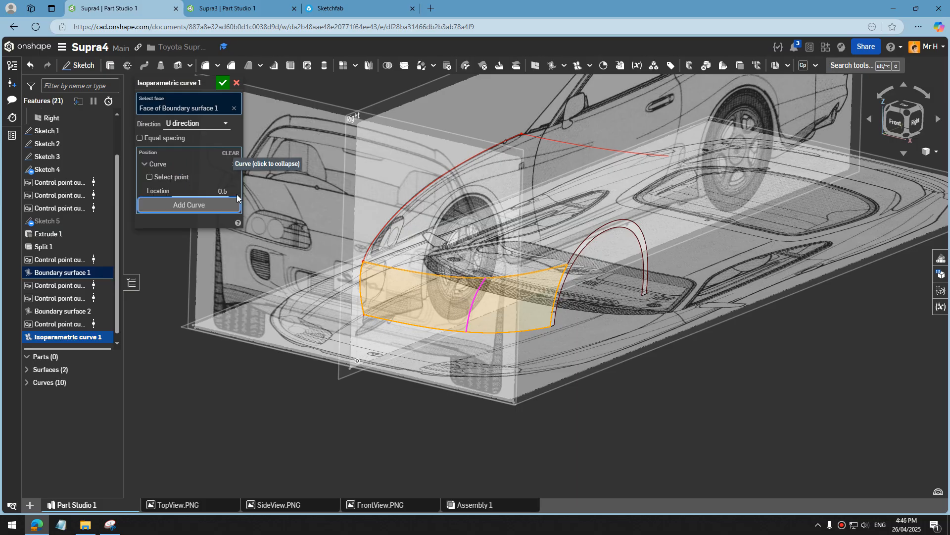
# Step: In front view, set the isoparametric curve's location to 0.4 and accept the feature
pyautogui.moveTo(453, 307); pyautogui.dragTo(495, 284, button='right')
pyautogui.click(895, 124)
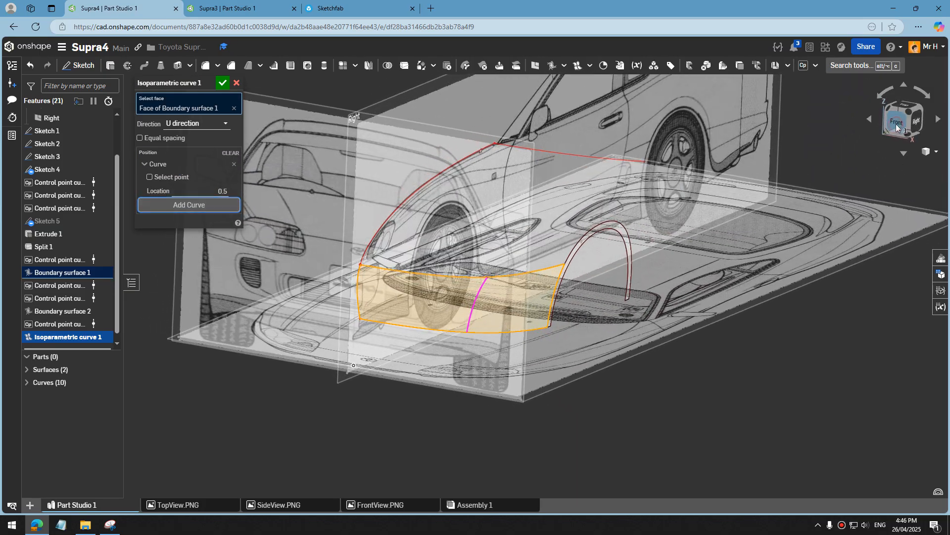
pyautogui.scroll(3, 744, 333)
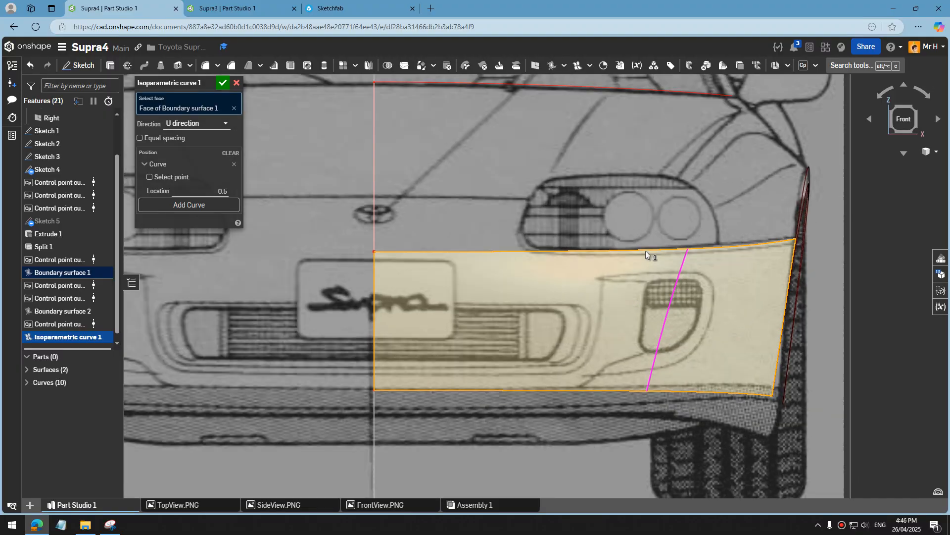
pyautogui.click(202, 191)
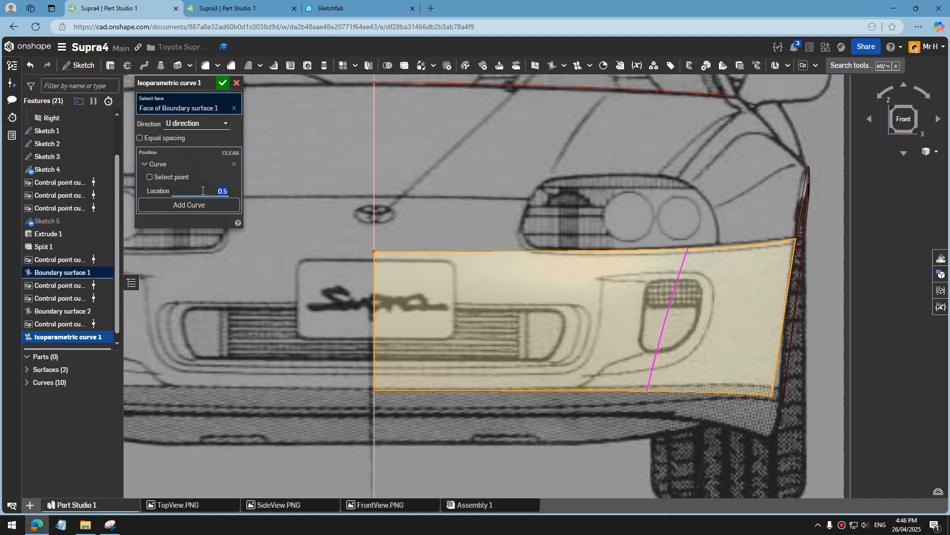
pyautogui.write('.45')
pyautogui.press('Return')
pyautogui.write('.4')
pyautogui.press('Return')
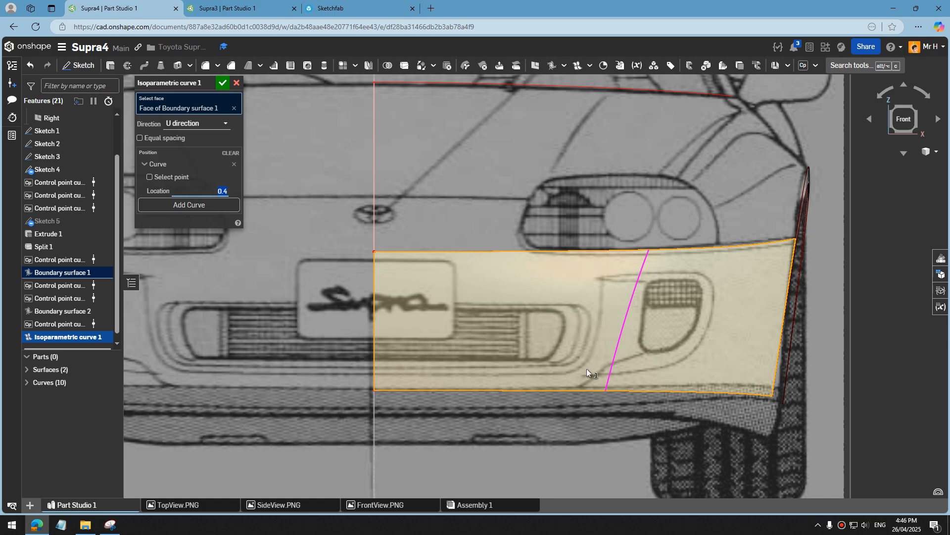
pyautogui.click(222, 83)
# Step: Start a control point curve with its curve reference at the outer end of the windshield-base curve
pyautogui.scroll(-5, 642, 249)
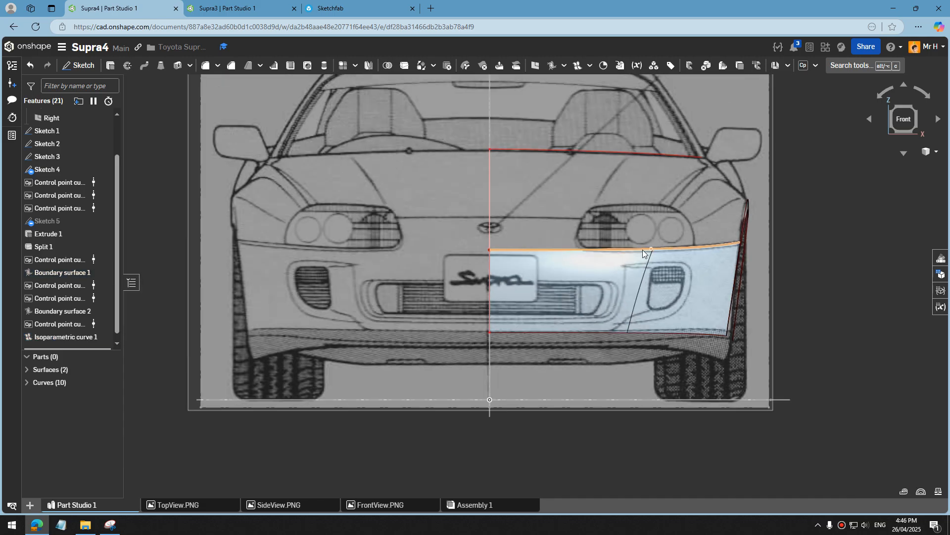
pyautogui.moveTo(643, 249); pyautogui.dragTo(500, 308, button='right')
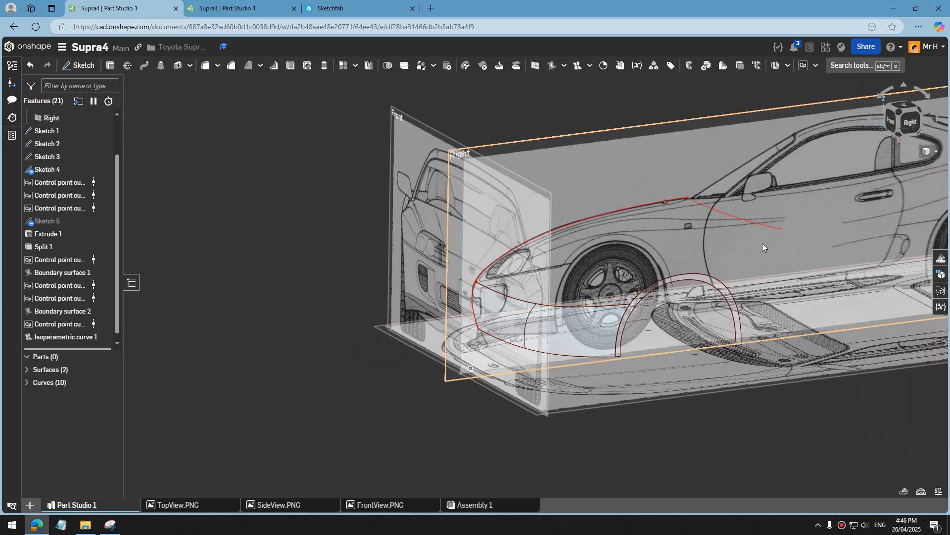
pyautogui.scroll(3, 738, 233)
pyautogui.click(596, 148)
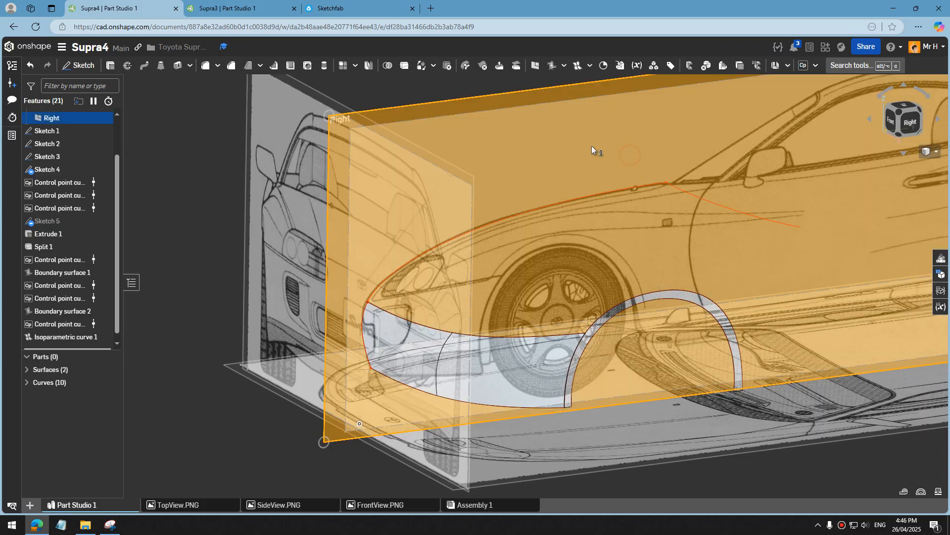
pyautogui.click(396, 96)
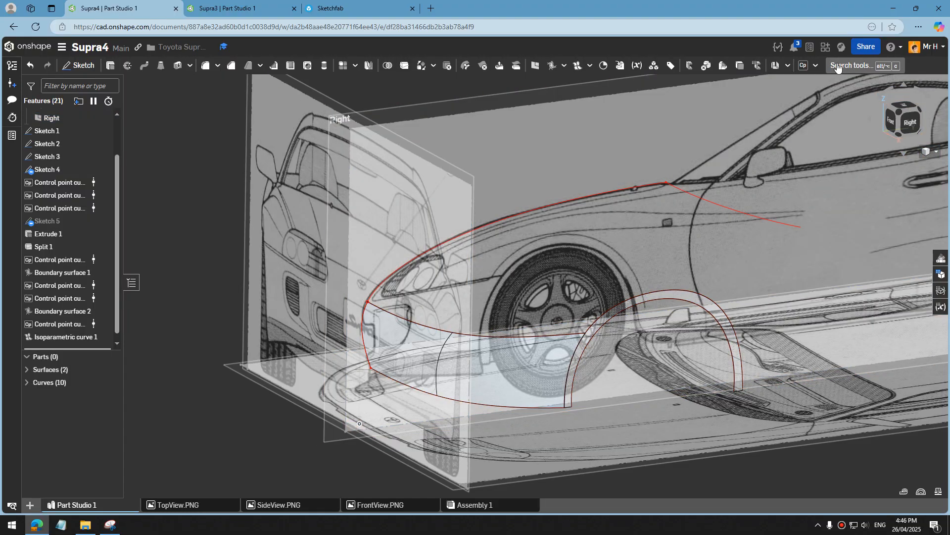
pyautogui.click(804, 66)
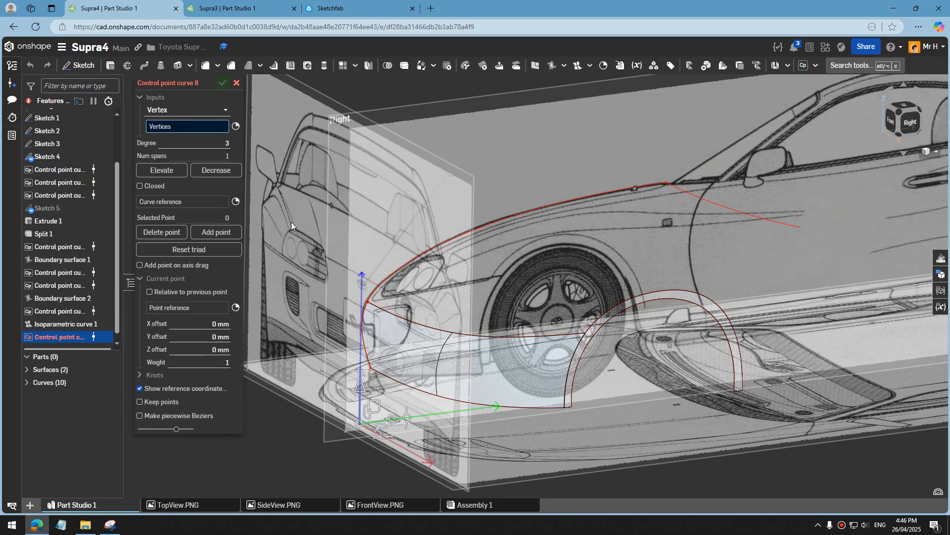
pyautogui.click(235, 202)
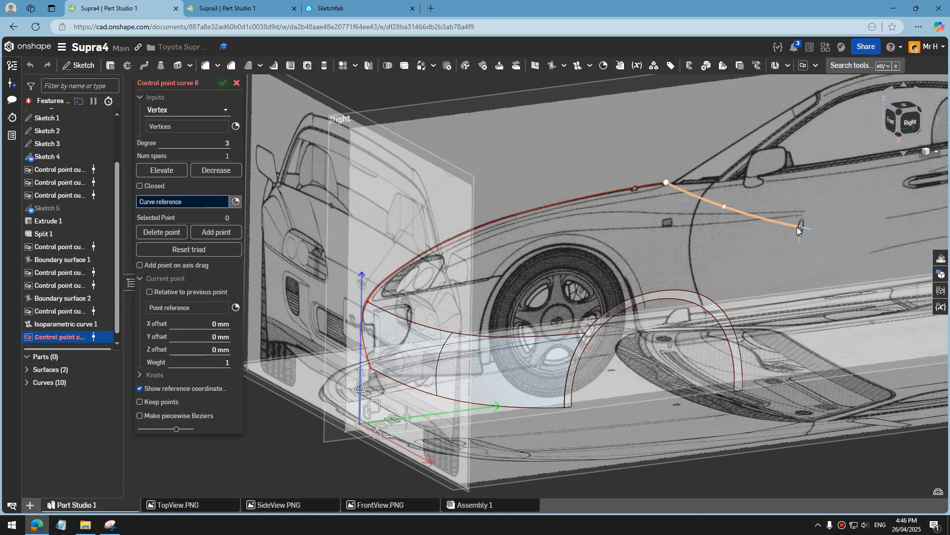
pyautogui.click(800, 228)
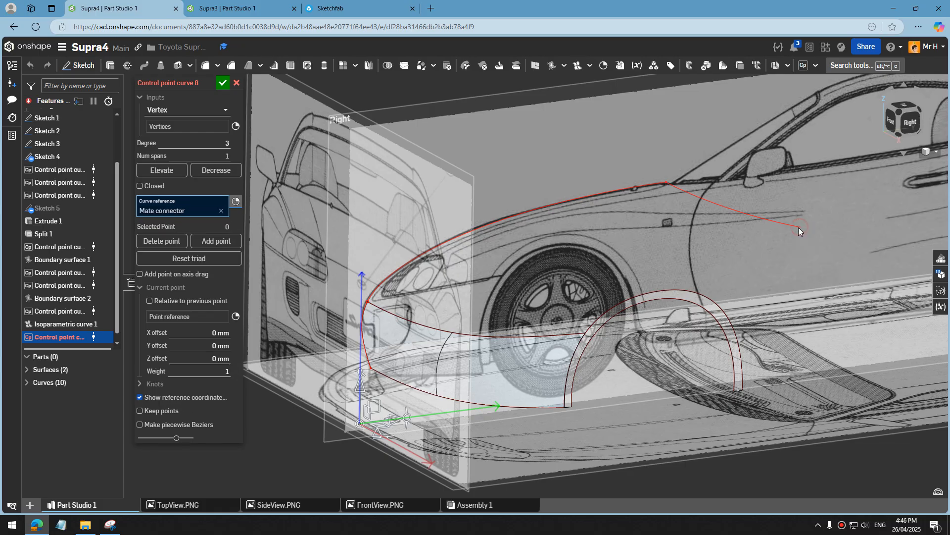
# Step: In right view, add a control point along the hood at about Y offset -52.5 mm, Z offset -2.9 mm
pyautogui.scroll(-2, 725, 252)
pyautogui.moveTo(725, 253); pyautogui.dragTo(713, 236, button='right')
pyautogui.click(913, 106)
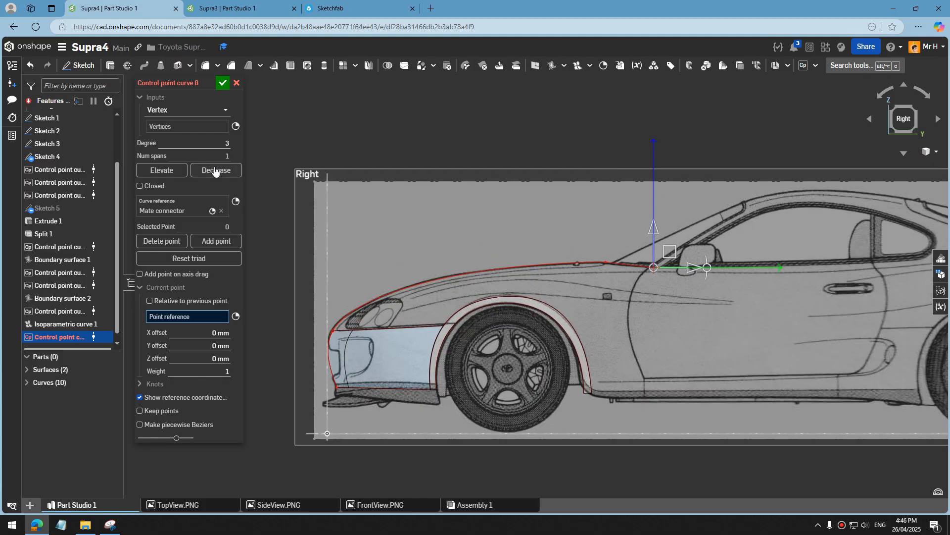
pyautogui.click(216, 240)
pyautogui.scroll(1, 699, 249)
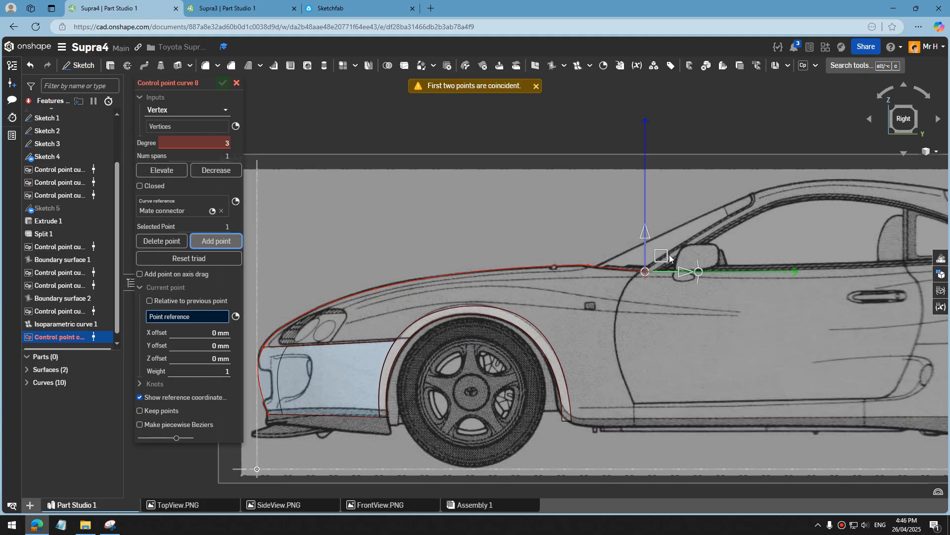
pyautogui.moveTo(669, 258); pyautogui.dragTo(502, 266)
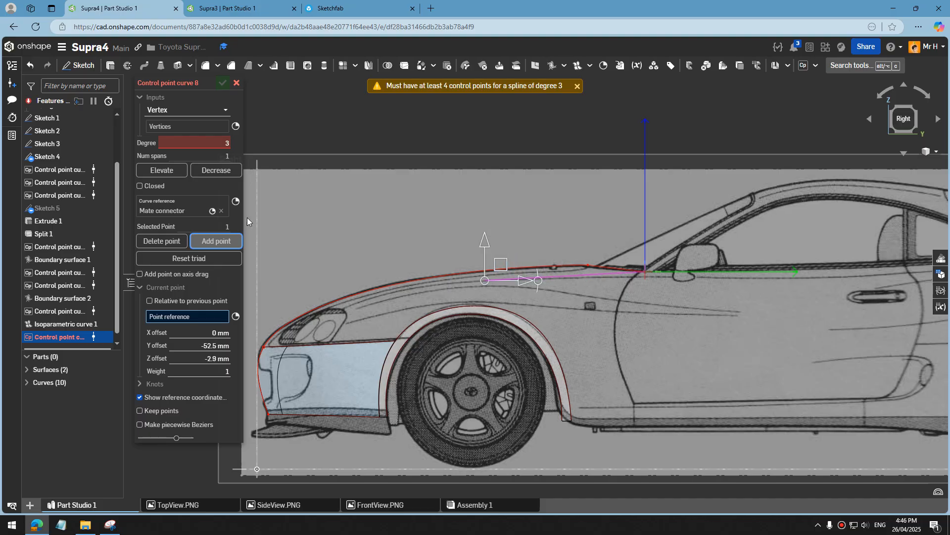
# Step: Add two control points toward the headlight at about Y -98.7, Z -8.6 mm and Y -119.3, Z -25.1 mm
pyautogui.scroll(-3, 752, 352)
pyautogui.scroll(4, 618, 322)
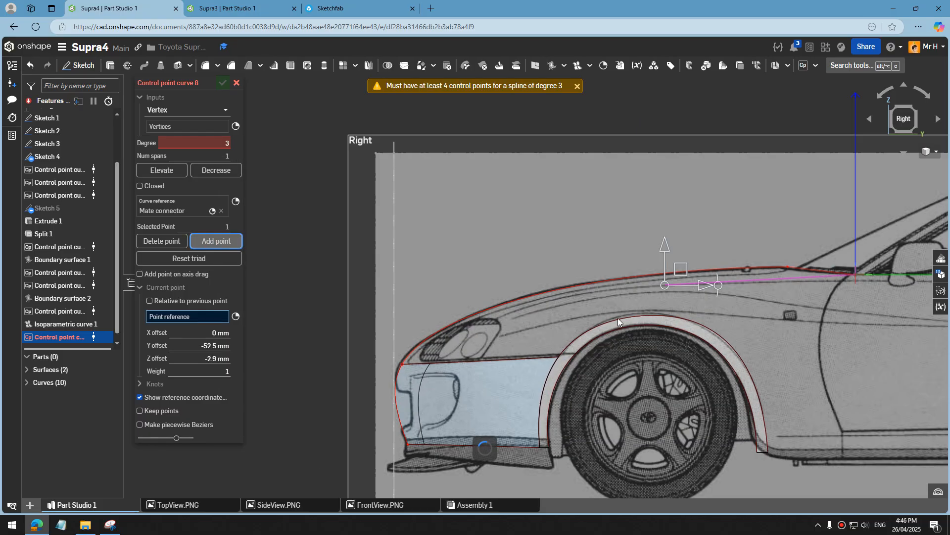
pyautogui.moveTo(682, 268); pyautogui.dragTo(514, 289)
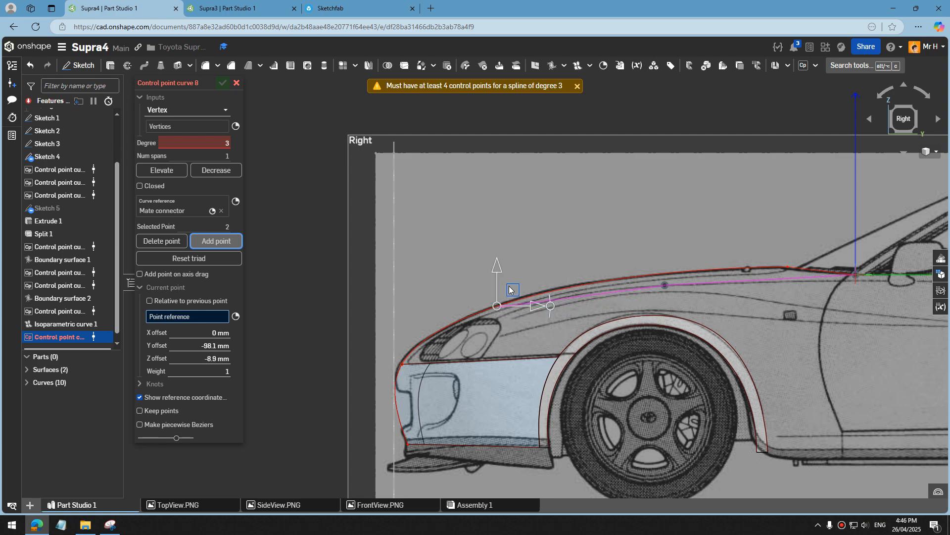
pyautogui.click(213, 241)
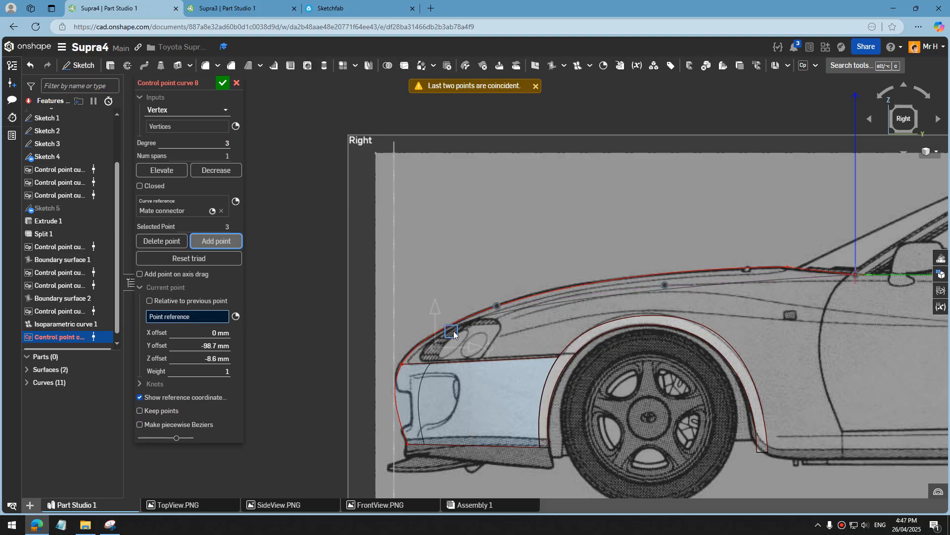
pyautogui.moveTo(454, 330); pyautogui.dragTo(441, 348)
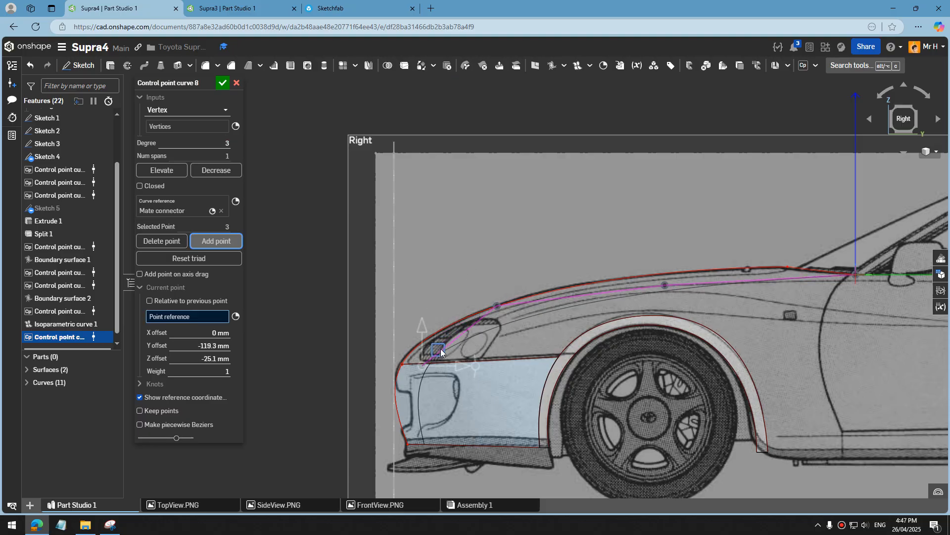
# Step: Add control points down the bumper at about Y -122.8, Z -34.6 mm and Y -119.3, Z -45.5 mm, and accept the curve
pyautogui.scroll(-5, 461, 297)
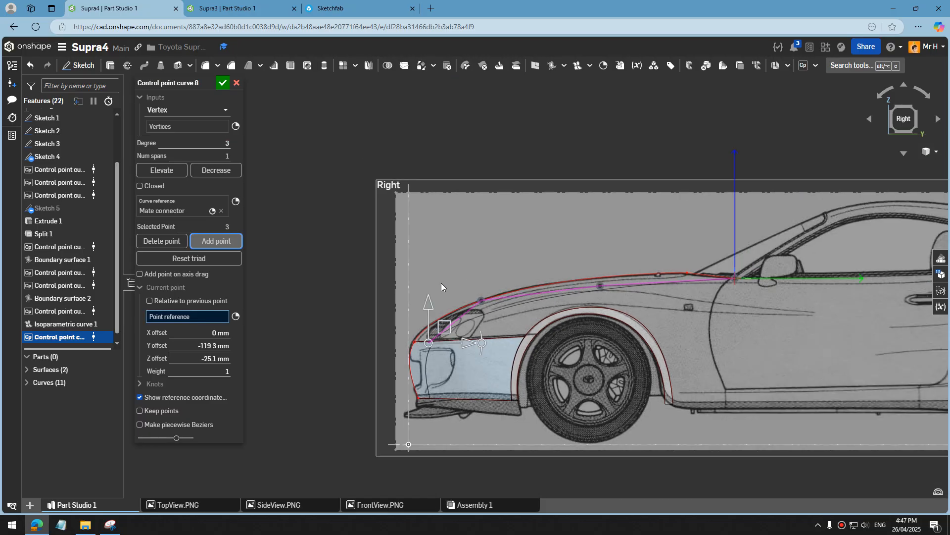
pyautogui.scroll(5, 548, 328)
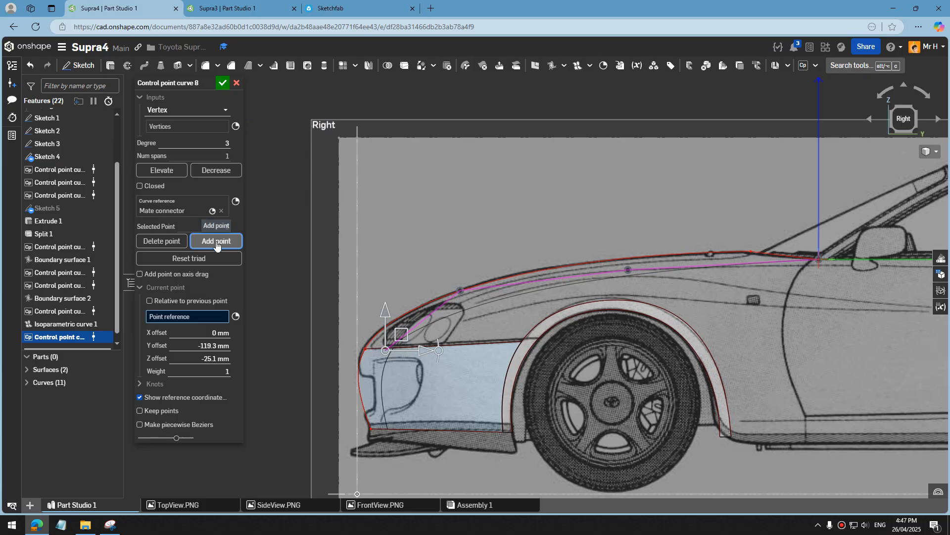
pyautogui.click(401, 334)
pyautogui.moveTo(401, 335); pyautogui.dragTo(389, 369)
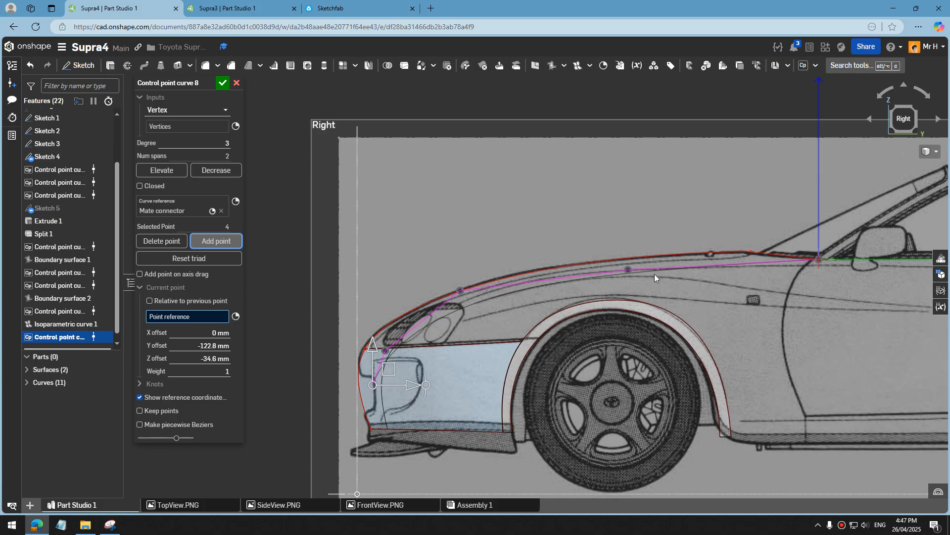
pyautogui.click(206, 235)
pyautogui.moveTo(390, 382); pyautogui.dragTo(403, 408)
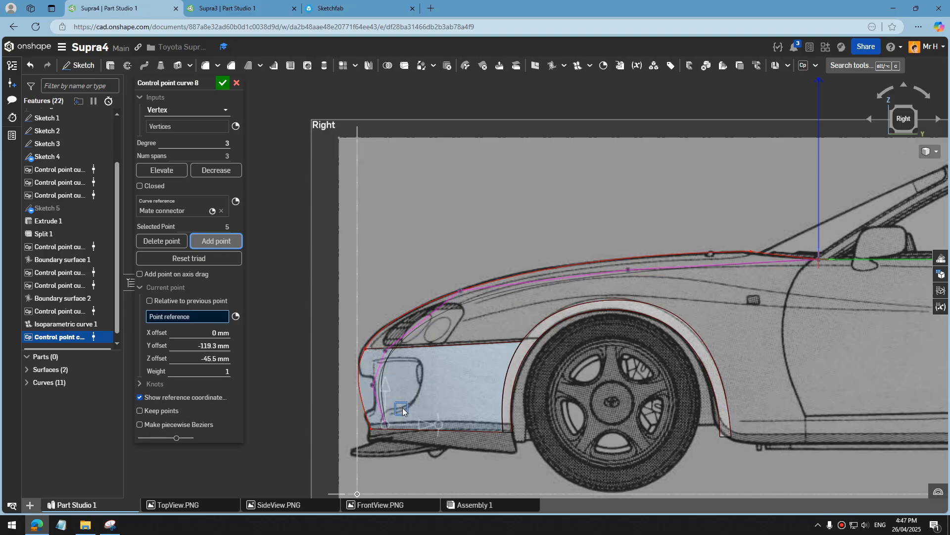
pyautogui.click(222, 87)
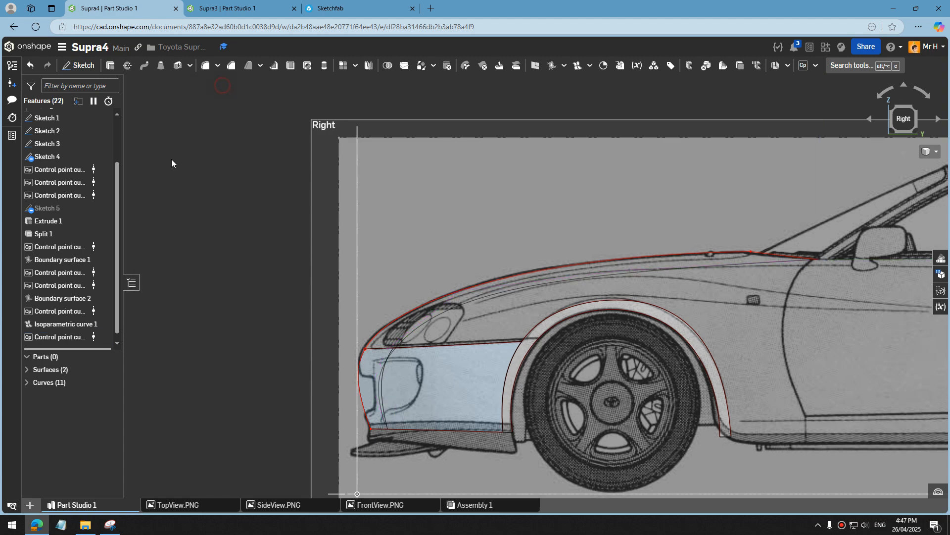
# Step: Reopen the newest control point curve and move its third point to about Y offset -117.5 mm, Z offset -20.9 mm
pyautogui.rightClick(59, 337)
pyautogui.click(96, 364)
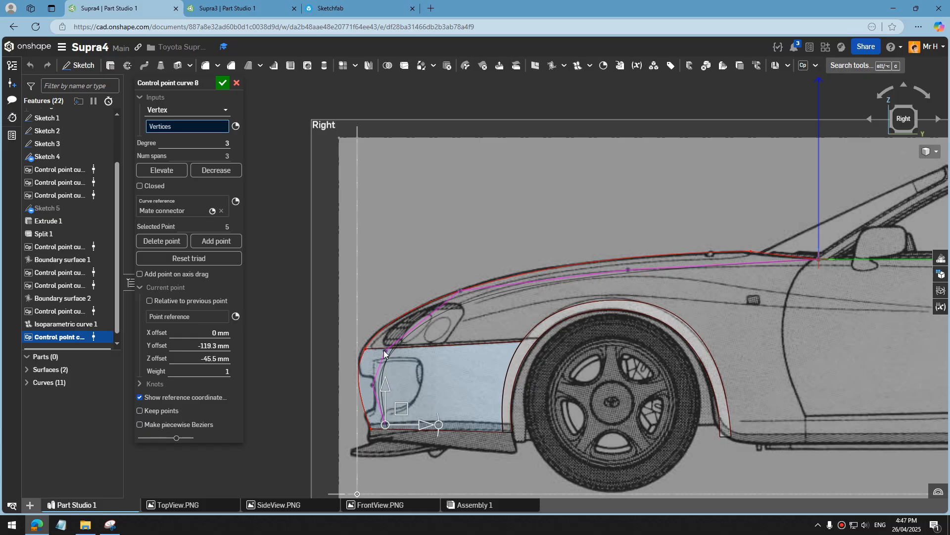
pyautogui.click(386, 319)
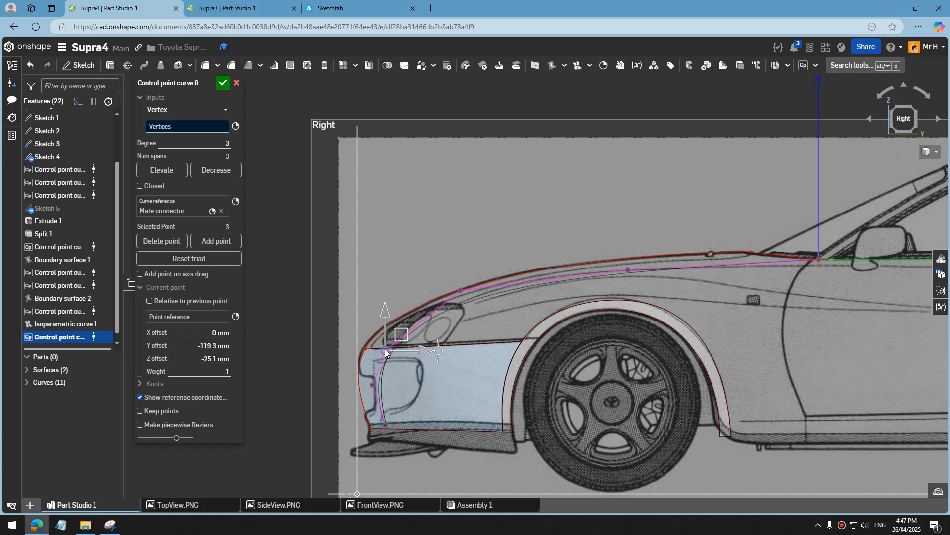
pyautogui.moveTo(387, 322)
pyautogui.mouseDown()
pyautogui.moveTo(388, 362)
pyautogui.moveTo(397, 319)
pyautogui.moveTo(404, 325)
pyautogui.mouseUp()
pyautogui.scroll(3, 390, 424)
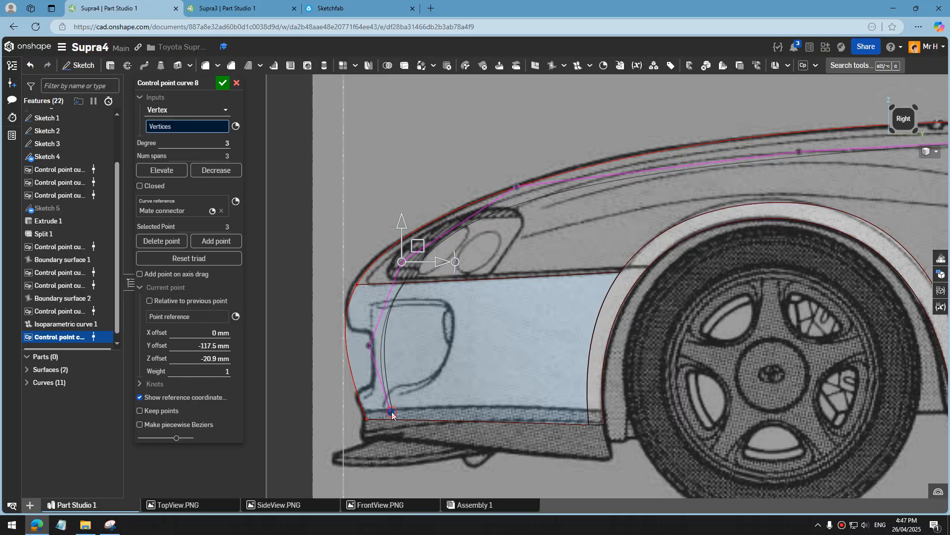
# Step: Move the lowest control point to about Y -118.5, Z -46.6 mm and the one above it to Y -122.1, Z -33.7 mm
pyautogui.scroll(3, 392, 411)
pyautogui.click(391, 403)
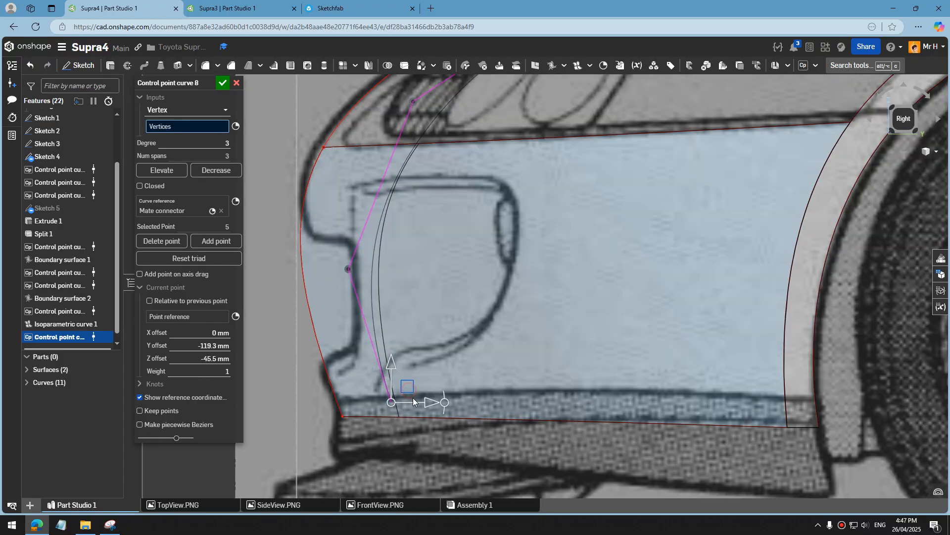
pyautogui.moveTo(413, 398); pyautogui.dragTo(417, 402)
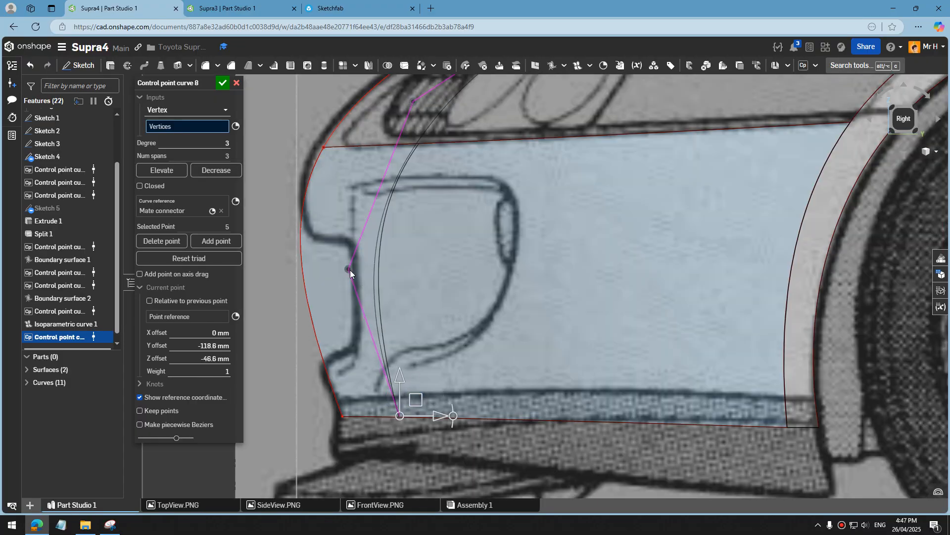
pyautogui.click(349, 269)
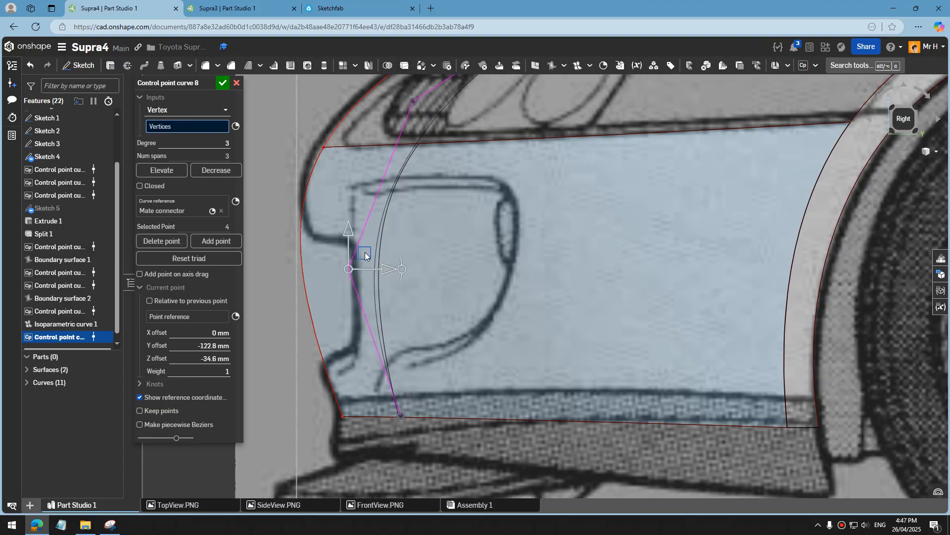
pyautogui.moveTo(365, 255); pyautogui.dragTo(373, 246)
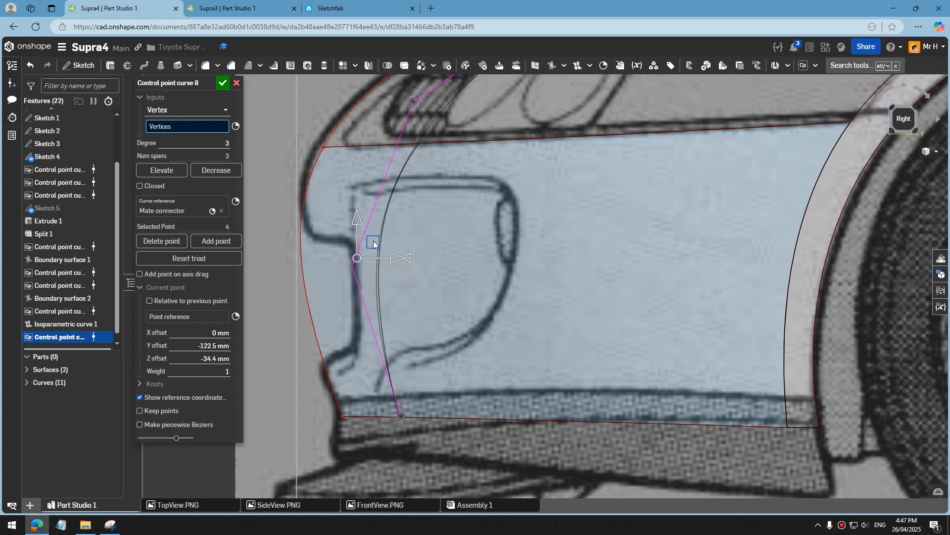
# Step: Move the hood control points to about Y -49.1, Z -1.3 mm and Y -97.5, Z -9.2 mm, and accept the curve
pyautogui.scroll(-10, 388, 293)
pyautogui.scroll(3, 610, 135)
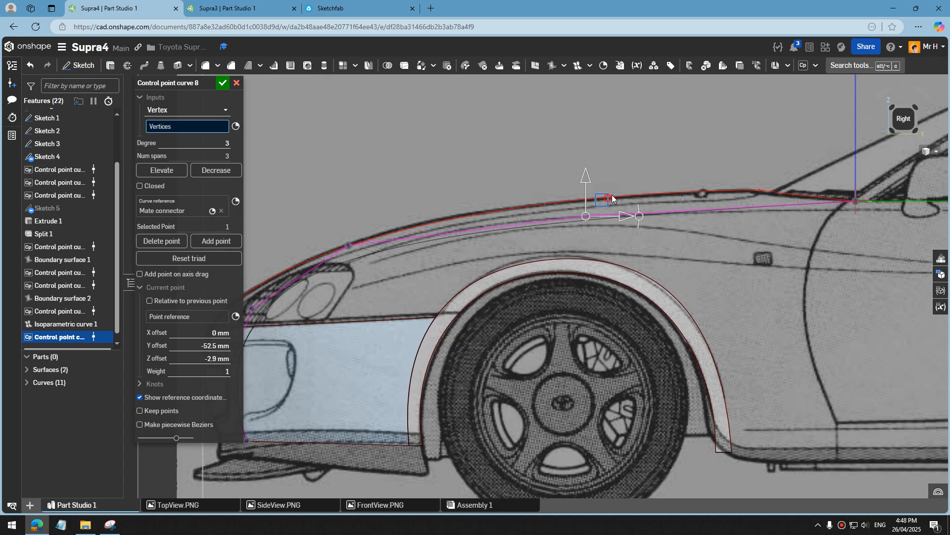
pyautogui.moveTo(610, 197); pyautogui.dragTo(621, 191)
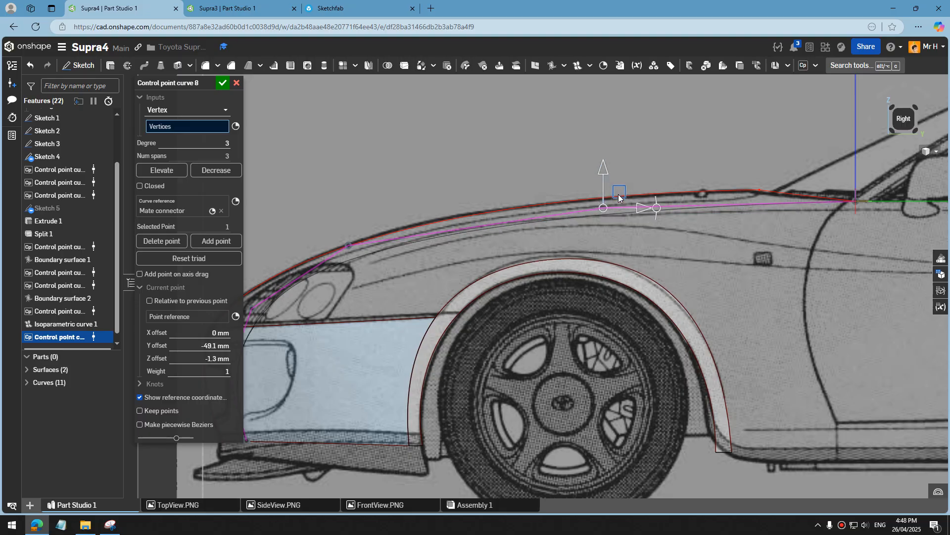
pyautogui.scroll(-3, 619, 194)
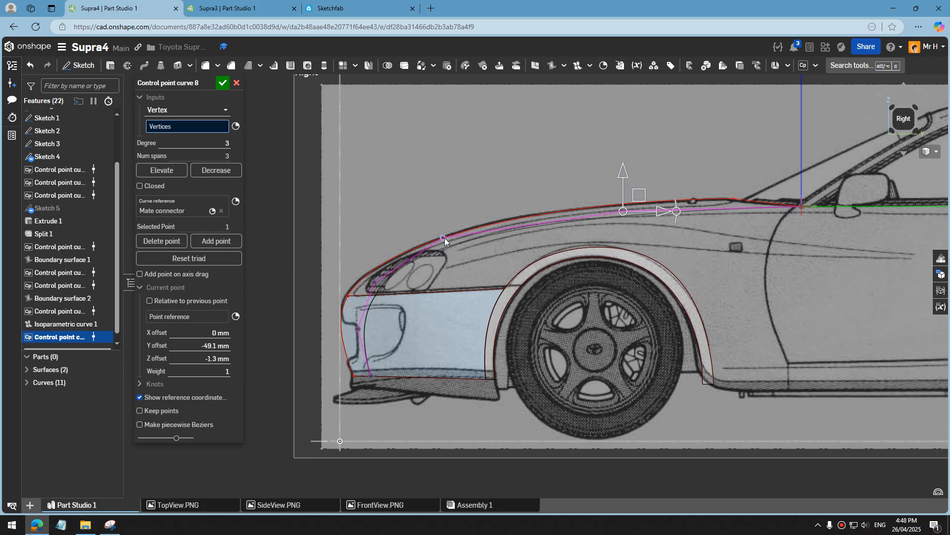
pyautogui.click(444, 237)
pyautogui.scroll(3, 423, 231)
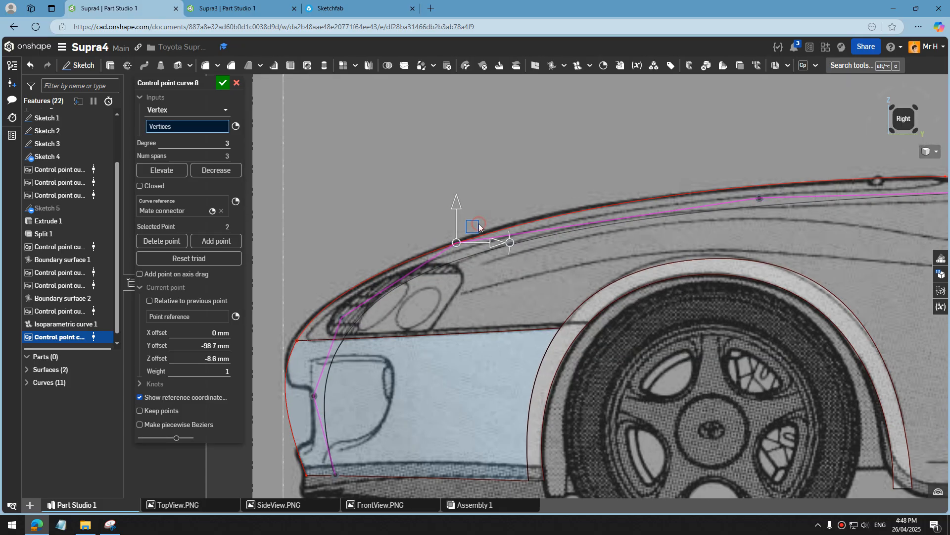
pyautogui.moveTo(479, 227)
pyautogui.mouseDown()
pyautogui.moveTo(486, 239)
pyautogui.moveTo(475, 226)
pyautogui.moveTo(482, 233)
pyautogui.mouseUp()
pyautogui.scroll(-2, 473, 220)
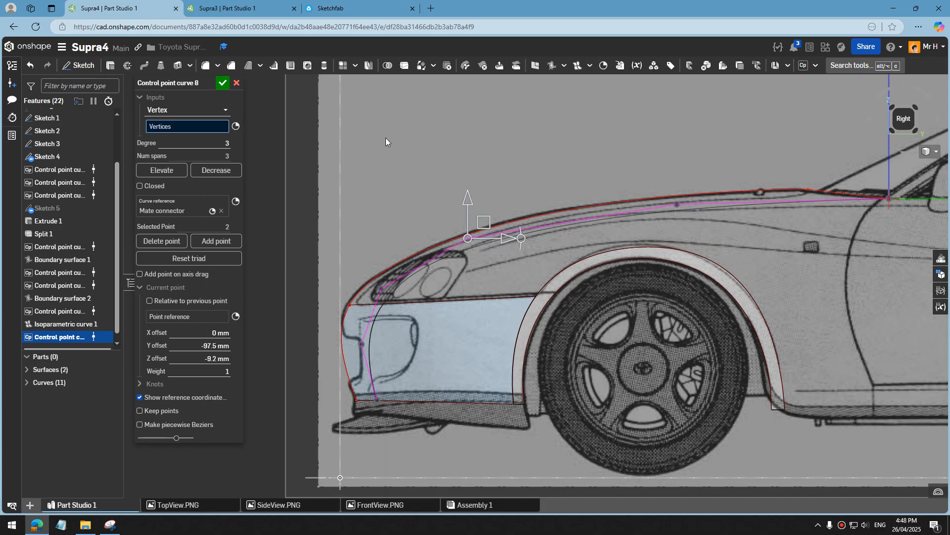
pyautogui.click(222, 82)
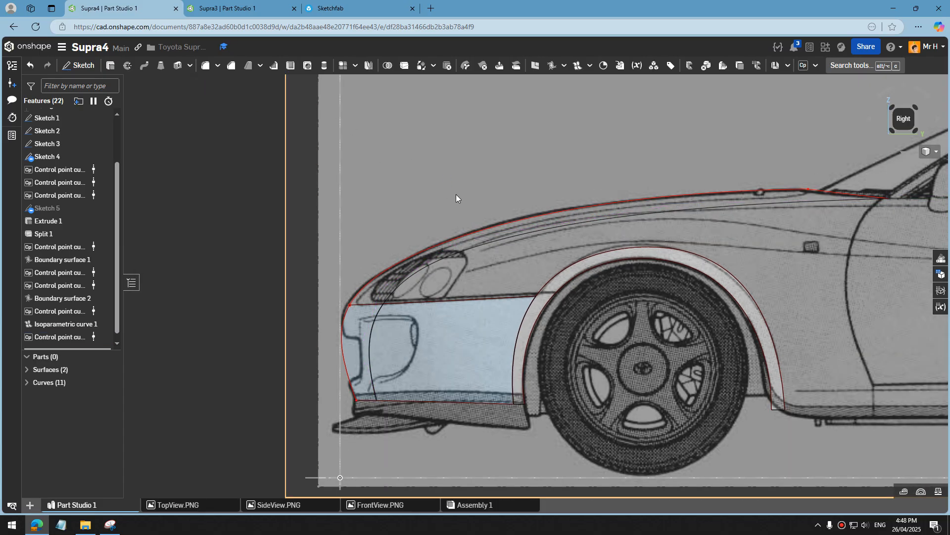
# Step: Set the appearance colour of the new hood-to-bumper curve to red
pyautogui.moveTo(455, 194); pyautogui.dragTo(536, 229, button='right')
pyautogui.click(536, 229)
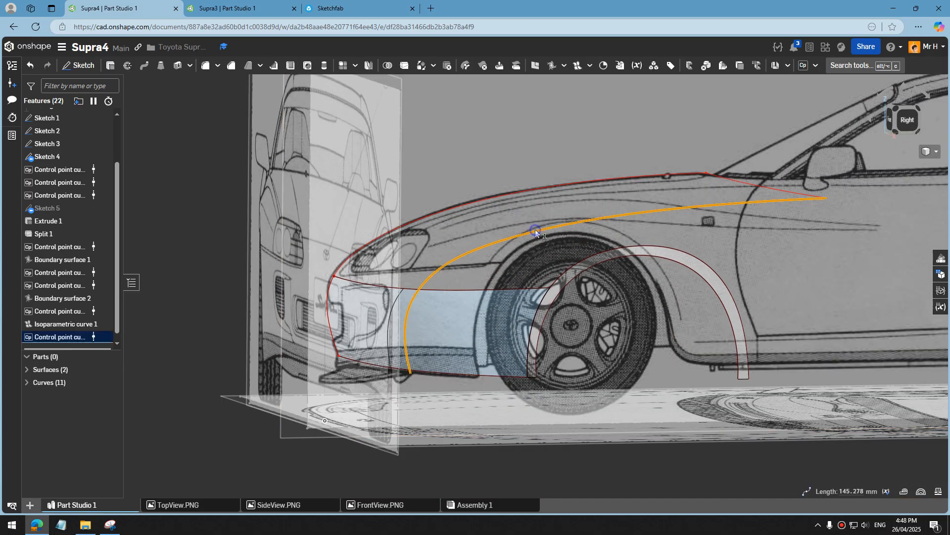
pyautogui.rightClick(535, 229)
pyautogui.click(588, 427)
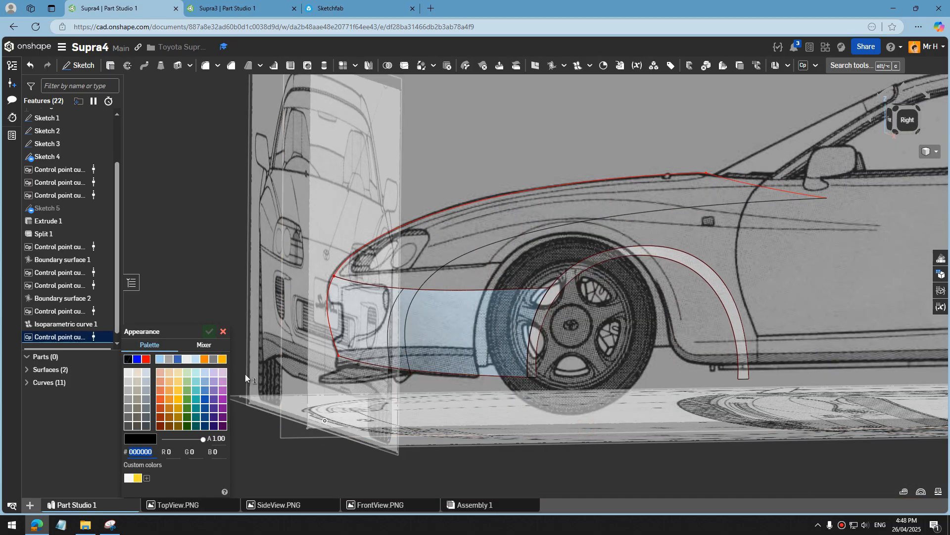
pyautogui.click(147, 360)
pyautogui.click(209, 330)
# Step: Reopen the red curve and, in front view, shift its two lowest control points inward along X to the bumper's isoparametric curve
pyautogui.moveTo(213, 335); pyautogui.dragTo(834, 147, button='right')
pyautogui.click(892, 123)
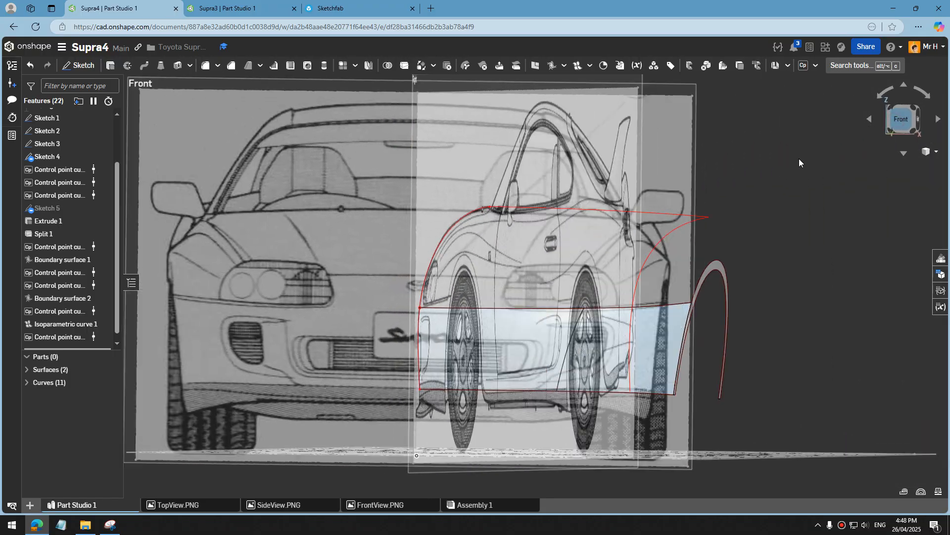
pyautogui.click(749, 296)
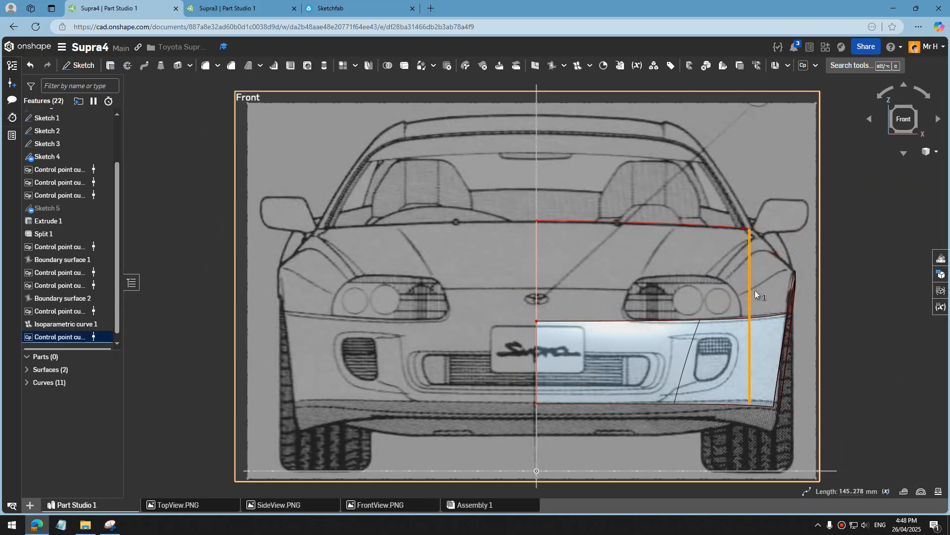
pyautogui.moveTo(754, 292); pyautogui.dragTo(748, 289, button='right')
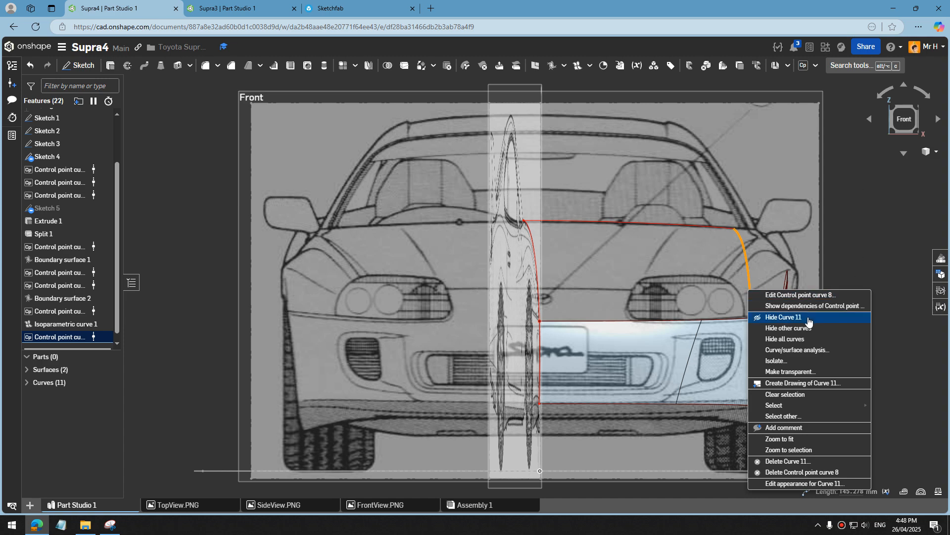
pyautogui.click(798, 295)
pyautogui.click(901, 123)
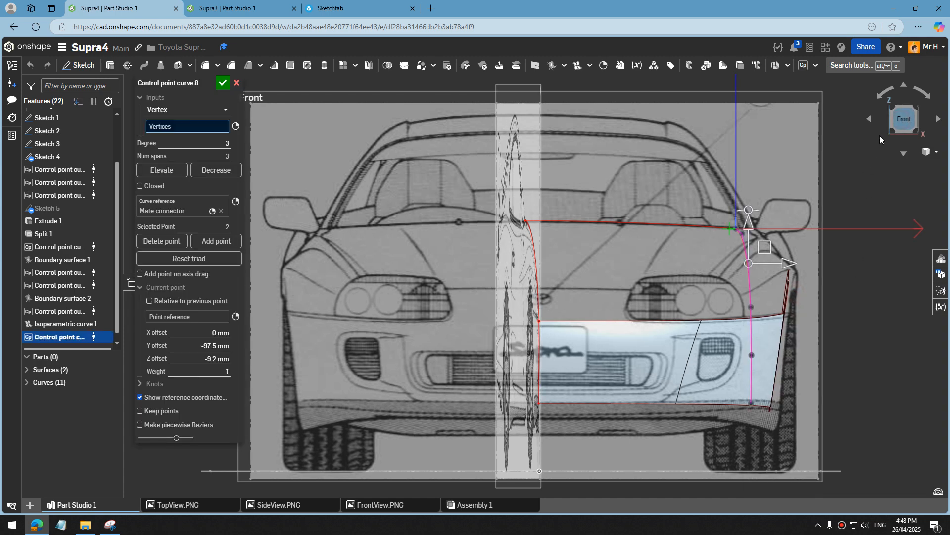
pyautogui.scroll(3, 750, 404)
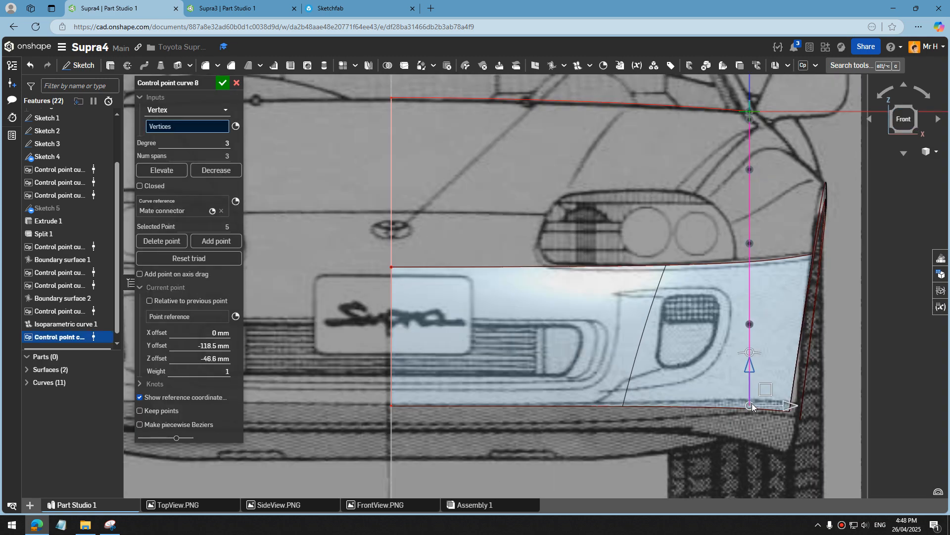
pyautogui.click(750, 405)
pyautogui.moveTo(675, 412); pyautogui.dragTo(656, 413)
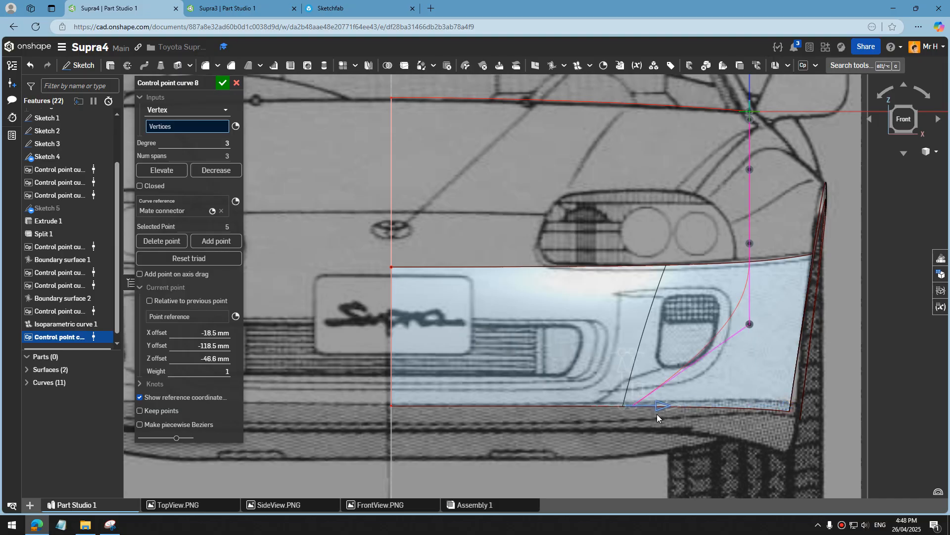
pyautogui.click(753, 325)
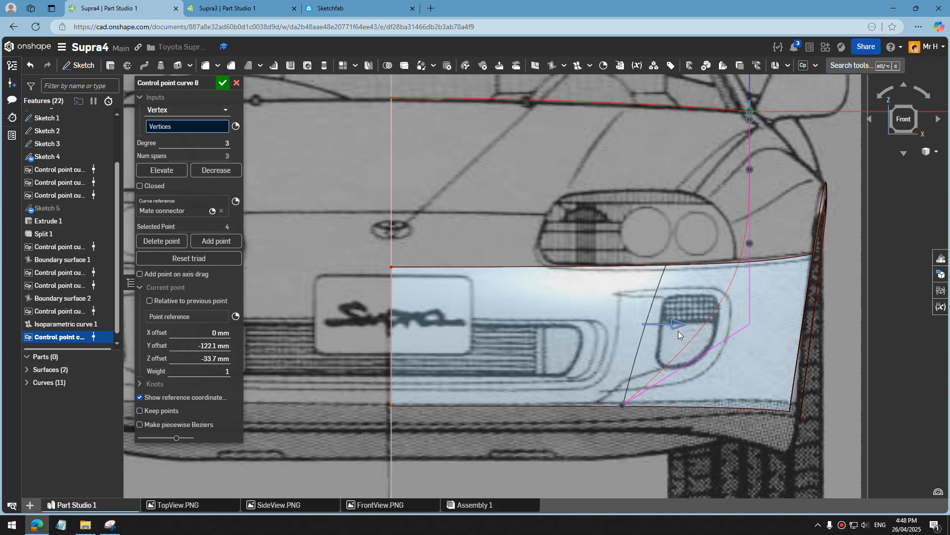
pyautogui.moveTo(678, 331); pyautogui.dragTo(683, 332)
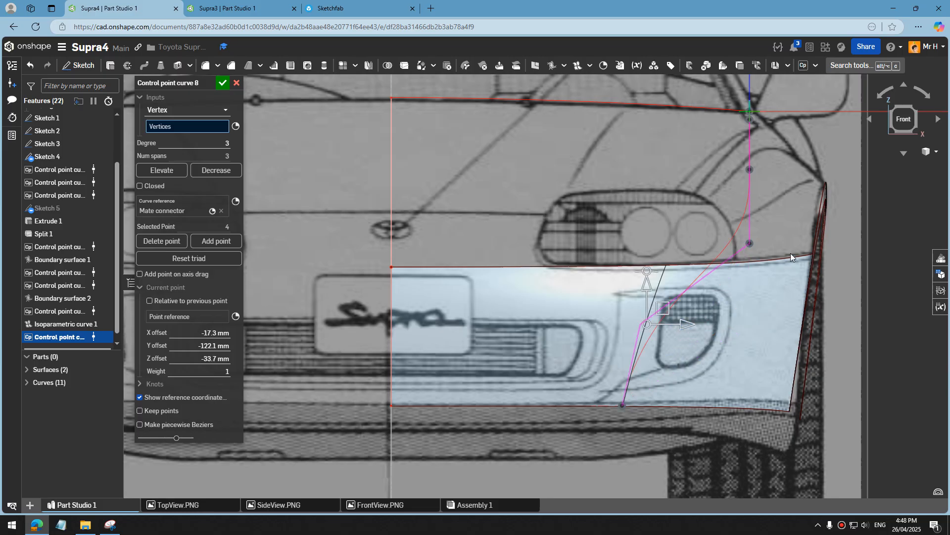
# Step: Shift the headlight-area control points inward to X offsets of about -12.3 mm for the third point and -6.7 mm for the second
pyautogui.click(757, 245)
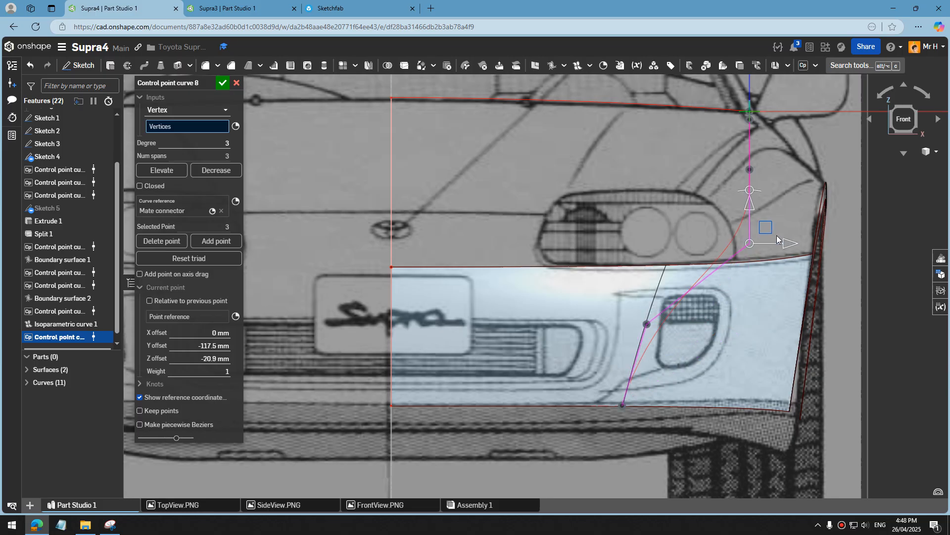
pyautogui.moveTo(786, 244); pyautogui.dragTo(706, 248)
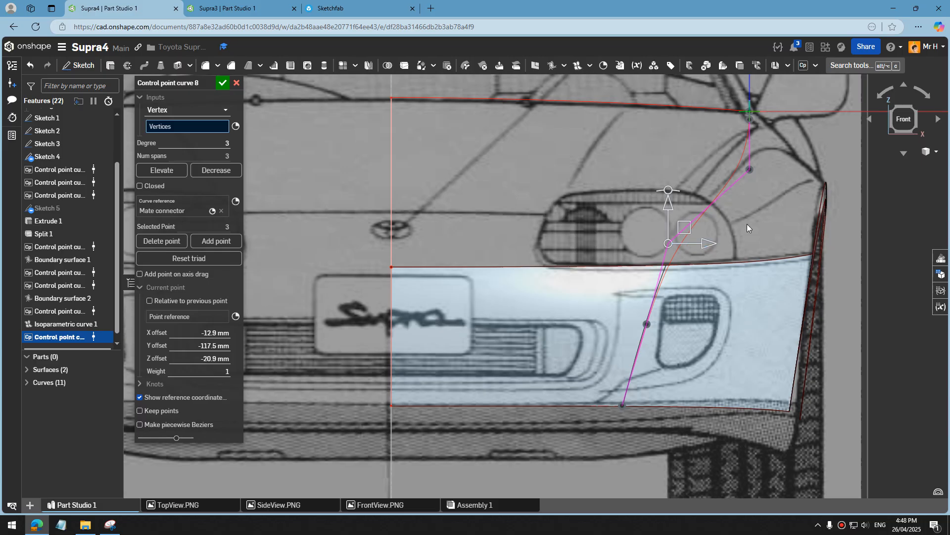
pyautogui.click(753, 171)
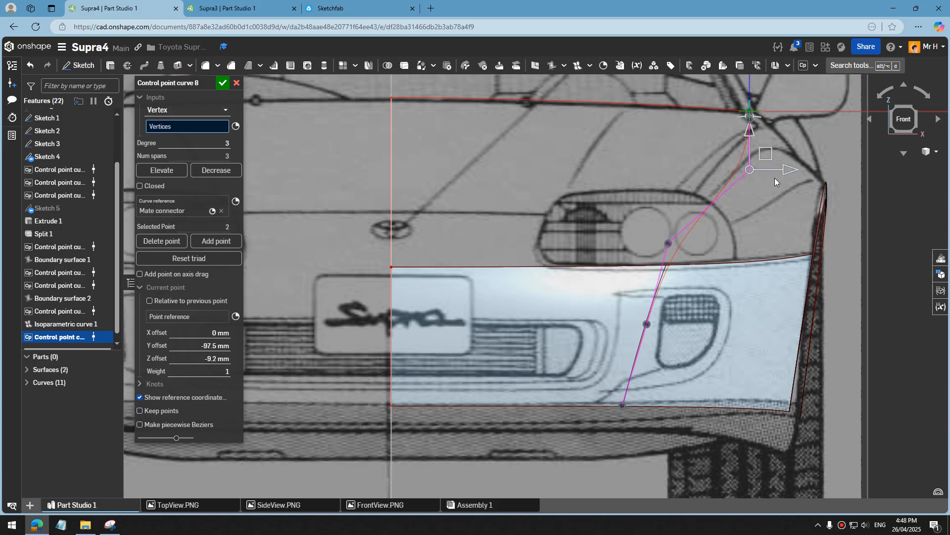
pyautogui.moveTo(773, 175); pyautogui.dragTo(743, 178)
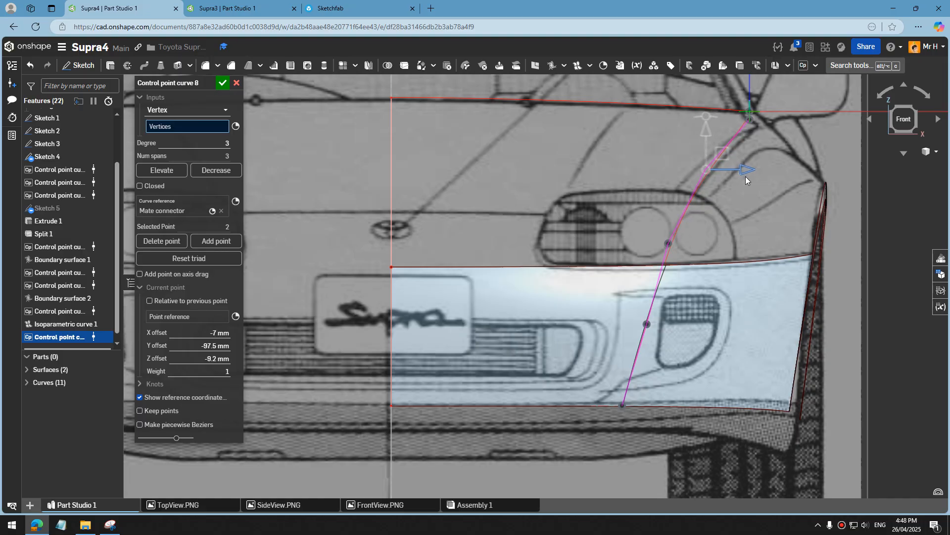
pyautogui.moveTo(745, 176); pyautogui.dragTo(747, 177)
pyautogui.scroll(2, 713, 271)
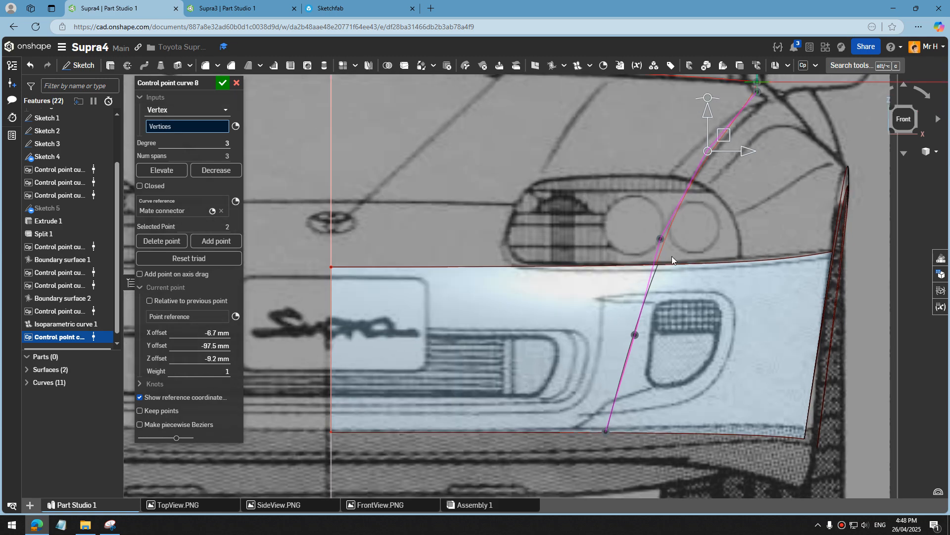
pyautogui.click(675, 241)
pyautogui.scroll(1, 677, 243)
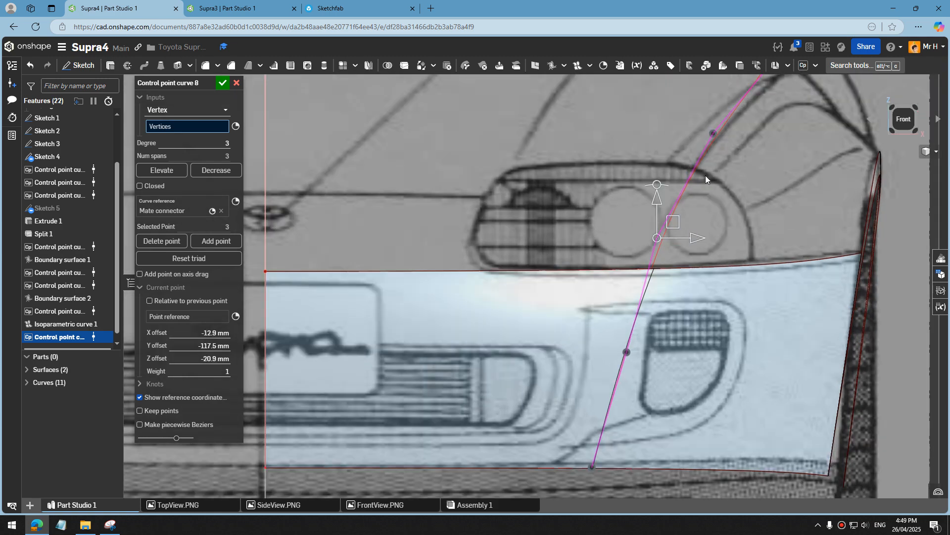
pyautogui.moveTo(694, 238); pyautogui.dragTo(699, 238)
pyautogui.scroll(-3, 698, 238)
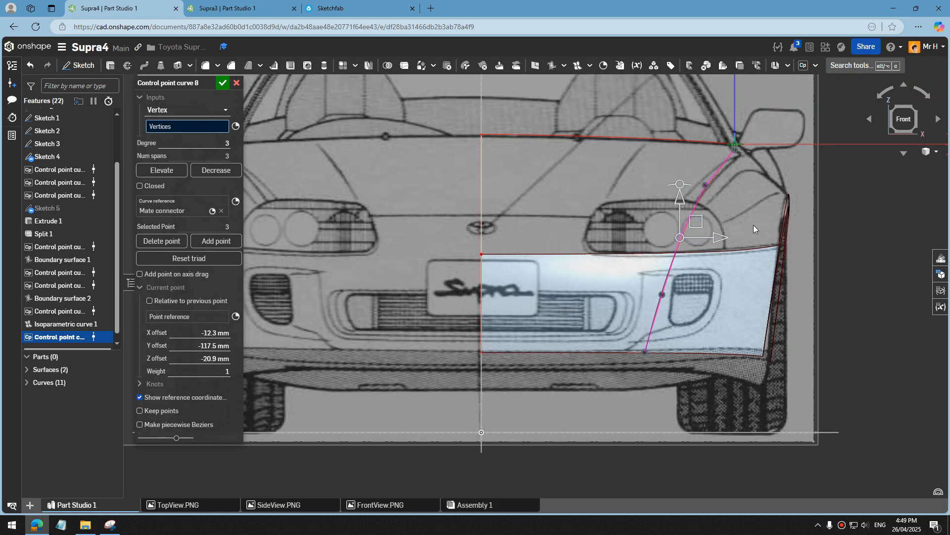
# Step: Examine the curve against the top-view blueprint around the hood edge and headlight, and from an angled side view
pyautogui.moveTo(754, 224); pyautogui.dragTo(747, 266, button='right')
pyautogui.click(904, 110)
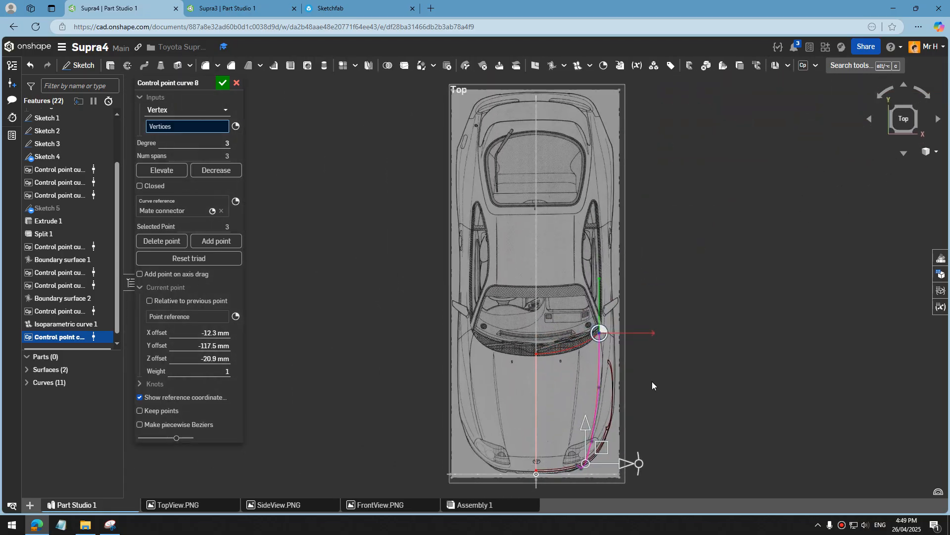
pyautogui.scroll(3, 570, 433)
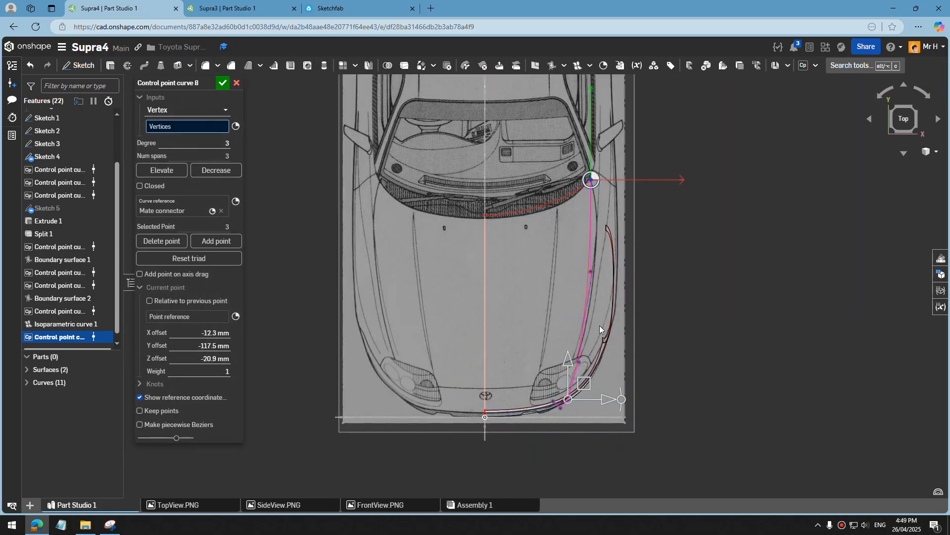
pyautogui.scroll(2, 599, 325)
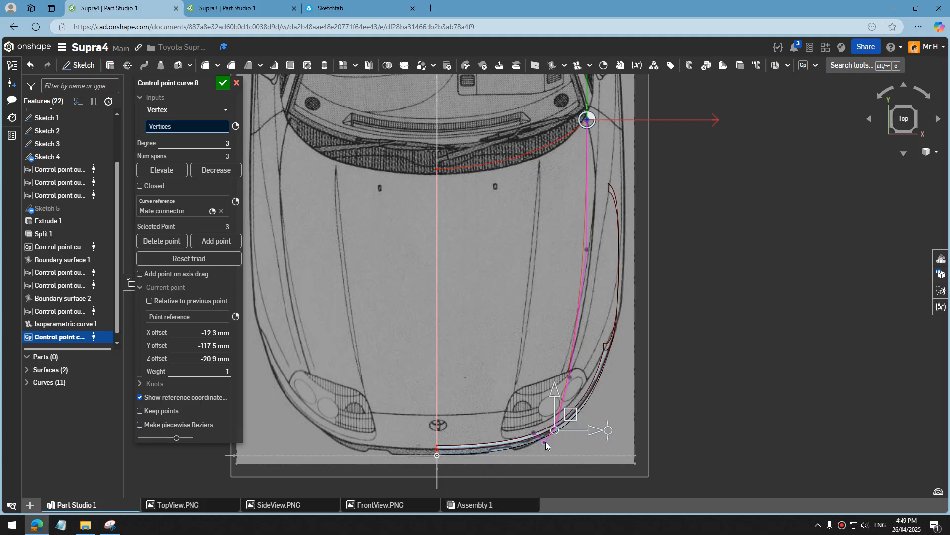
pyautogui.scroll(4, 547, 443)
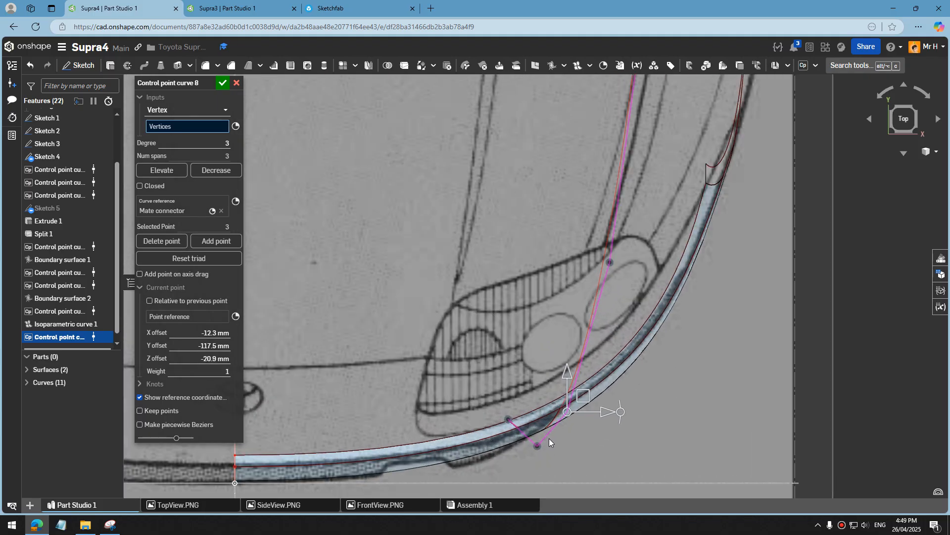
pyautogui.scroll(-8, 555, 416)
pyautogui.moveTo(559, 339); pyautogui.dragTo(660, 212, button='right')
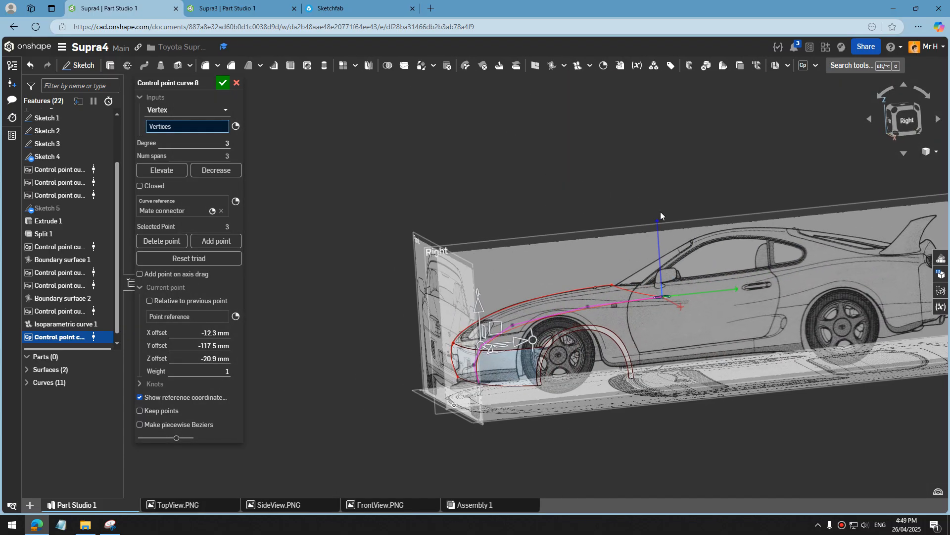
# Step: Check the red hood-to-bumper curve against the side-view blueprint and accept the control point edits
pyautogui.click(907, 120)
pyautogui.scroll(5, 510, 335)
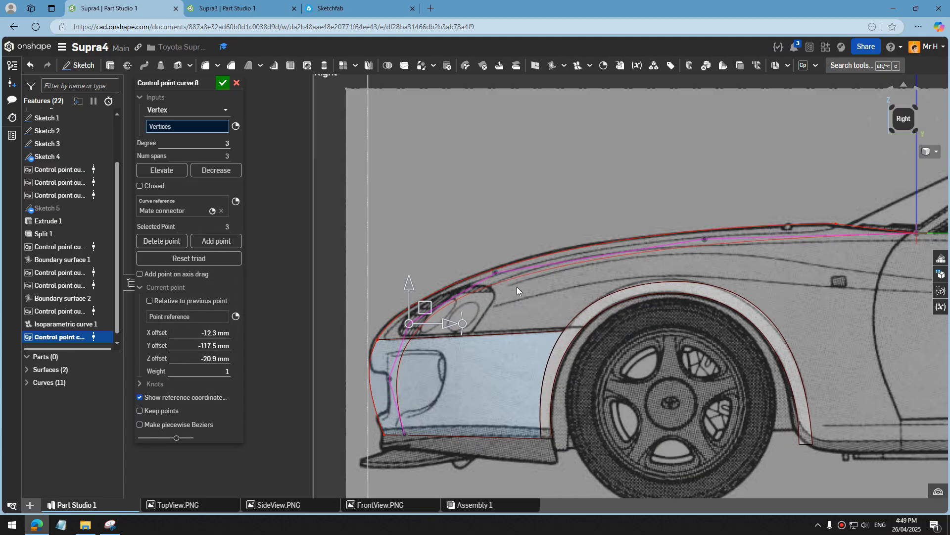
pyautogui.click(222, 82)
pyautogui.scroll(-5, 524, 250)
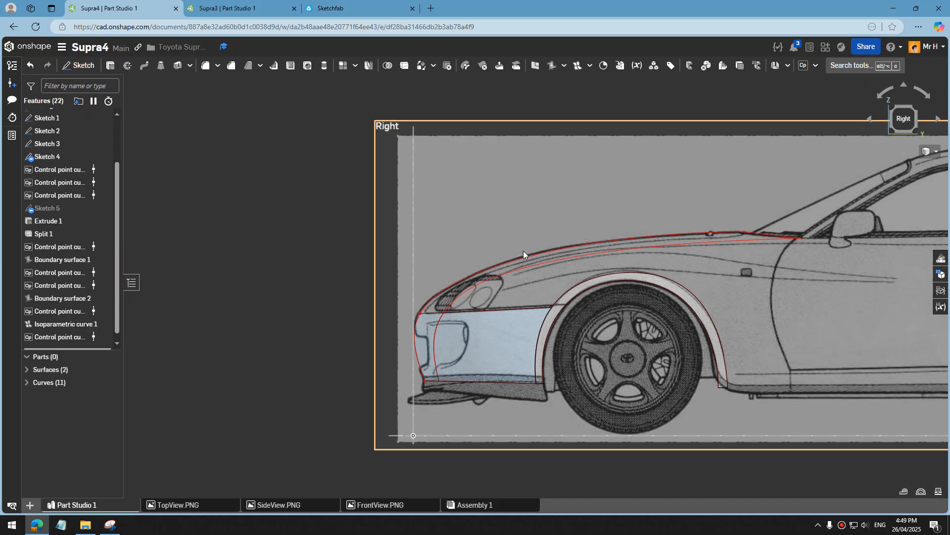
pyautogui.moveTo(545, 289); pyautogui.dragTo(519, 276, button='right')
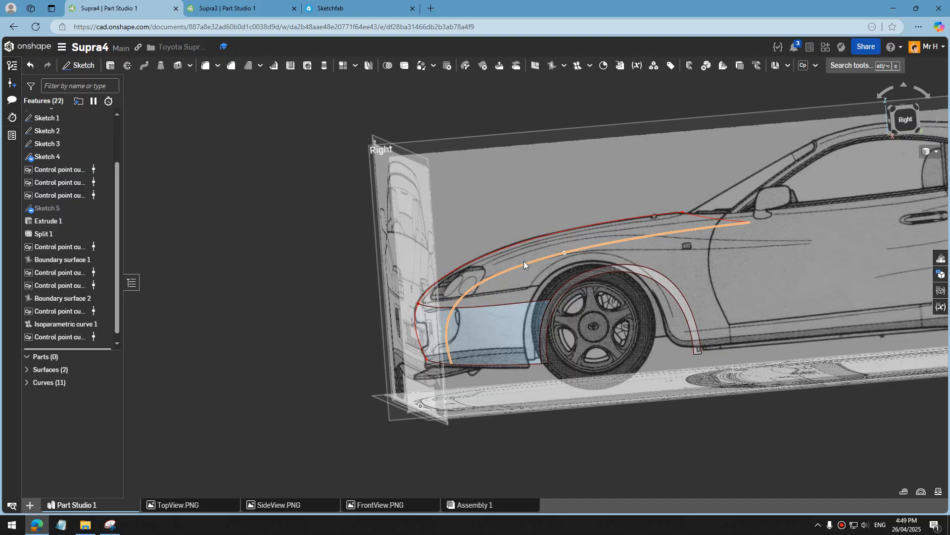
pyautogui.moveTo(491, 316)
pyautogui.mouseDown(button='right')
pyautogui.moveTo(509, 317)
pyautogui.moveTo(500, 318)
pyautogui.mouseUp(button='right')
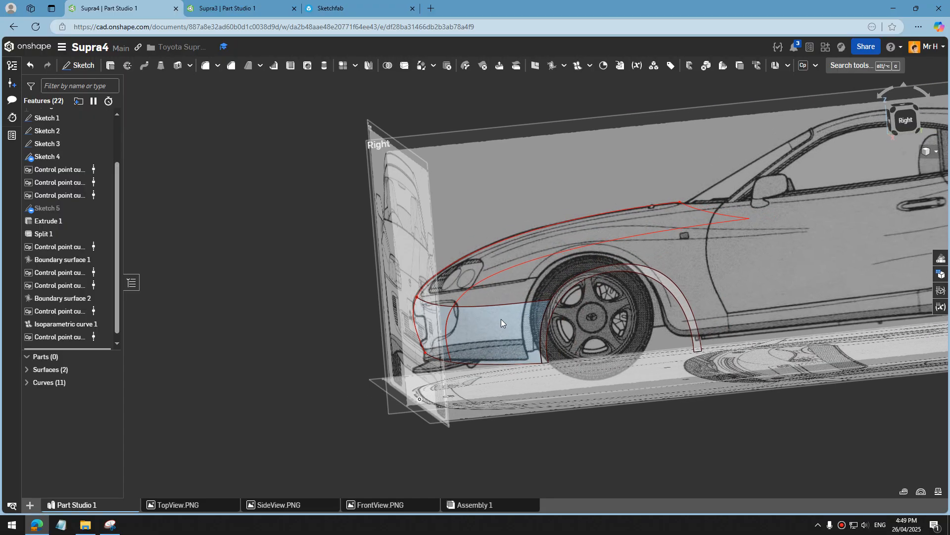
# Step: Sketch a short straight line on the Right plane, crossing the red hood-to-bumper curve just behind the headlight
pyautogui.click(905, 120)
pyautogui.click(221, 107)
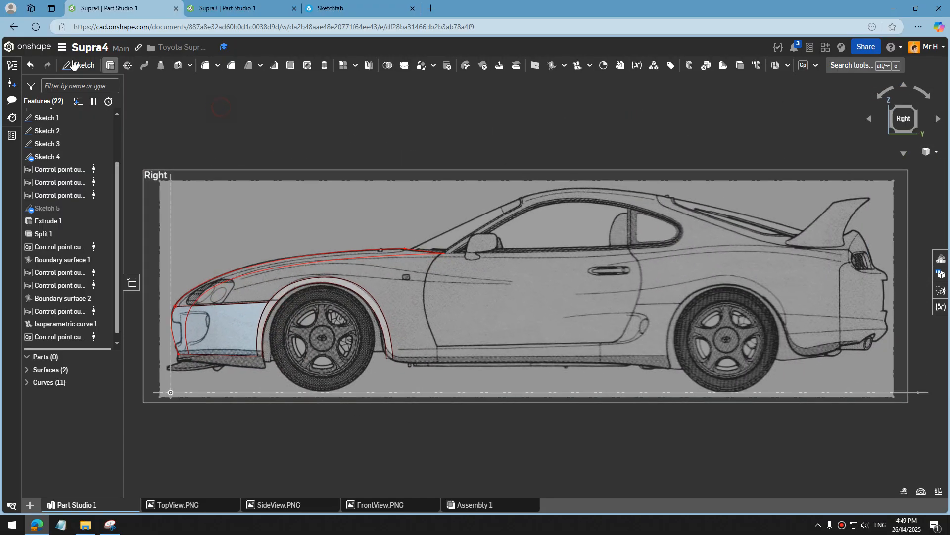
pyautogui.click(74, 65)
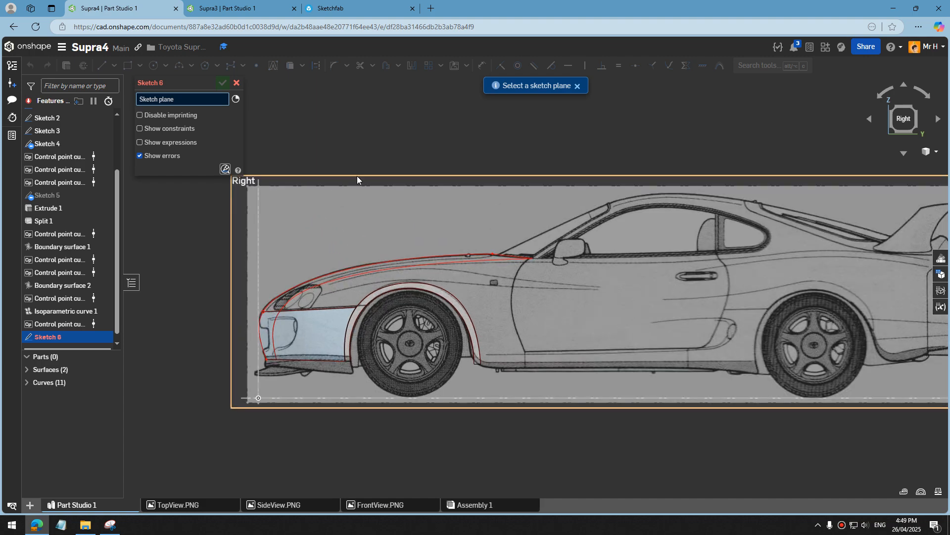
pyautogui.click(357, 176)
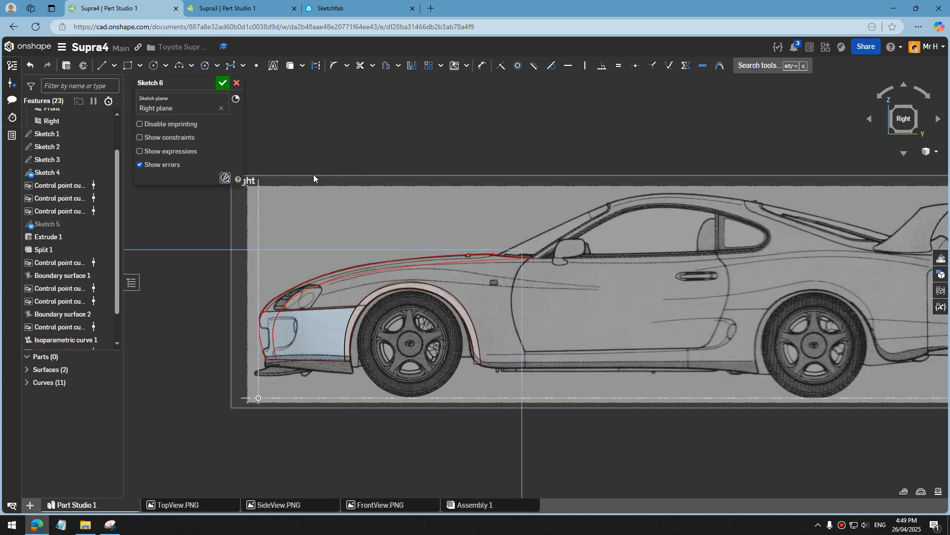
pyautogui.click(102, 67)
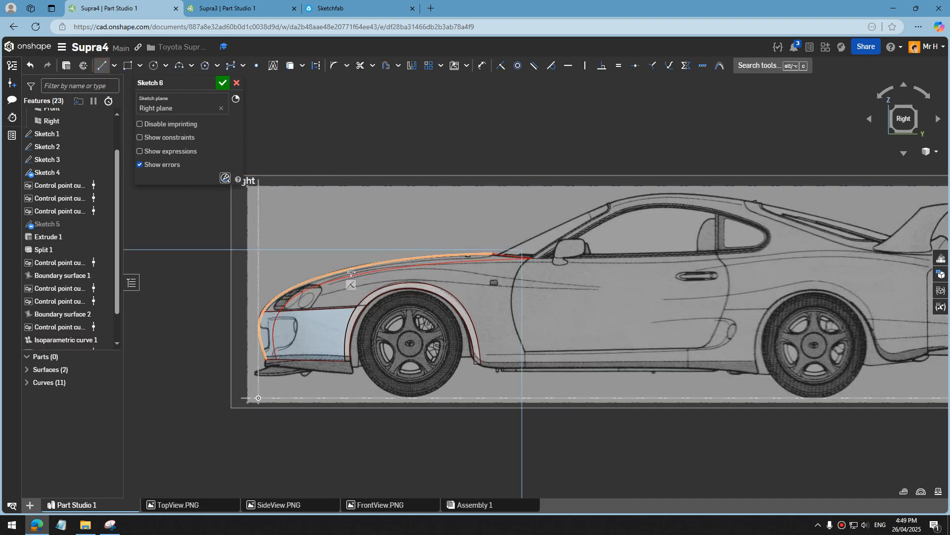
pyautogui.scroll(-2, 356, 270)
pyautogui.scroll(4, 356, 270)
pyautogui.scroll(2, 356, 270)
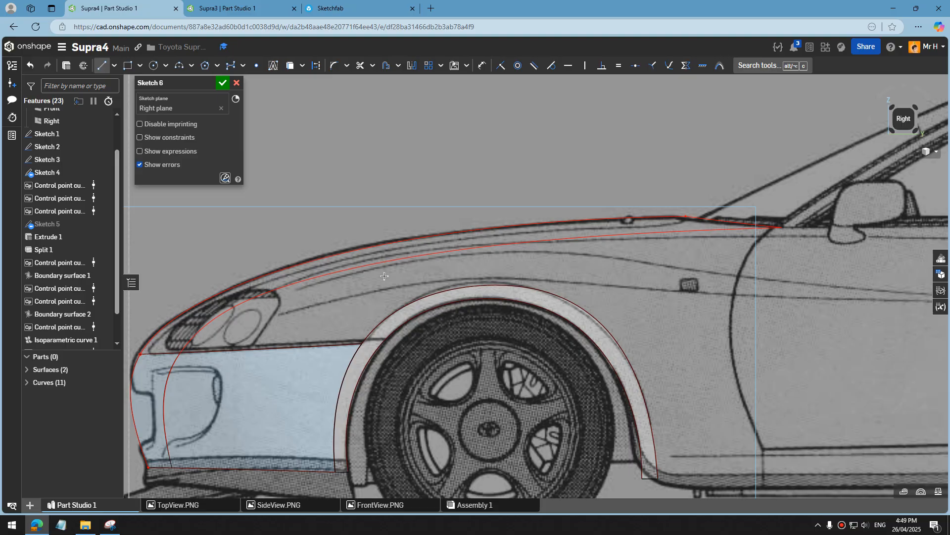
pyautogui.click(348, 279)
pyautogui.click(221, 83)
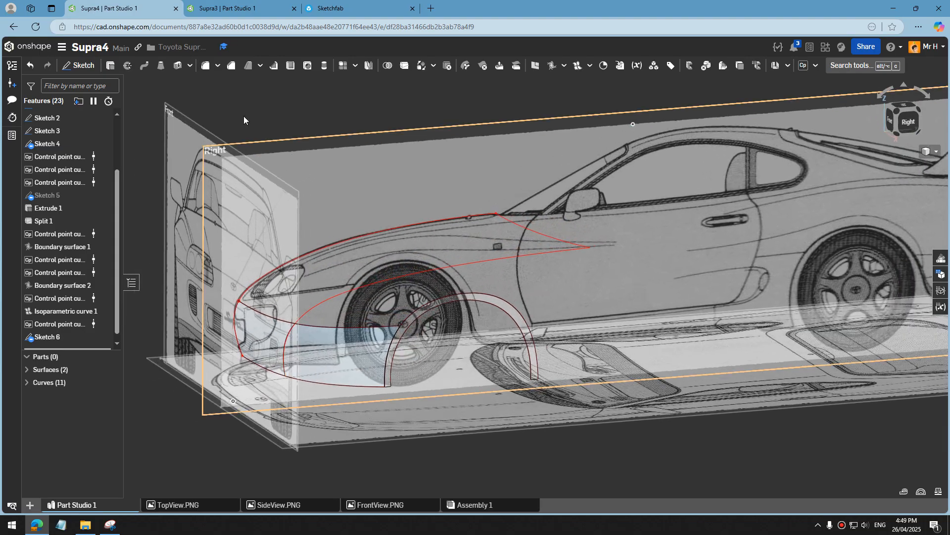
# Step: Extrude the short line as a new blind surface, extending its depth outward past the red hood-to-bumper curve
pyautogui.click(109, 65)
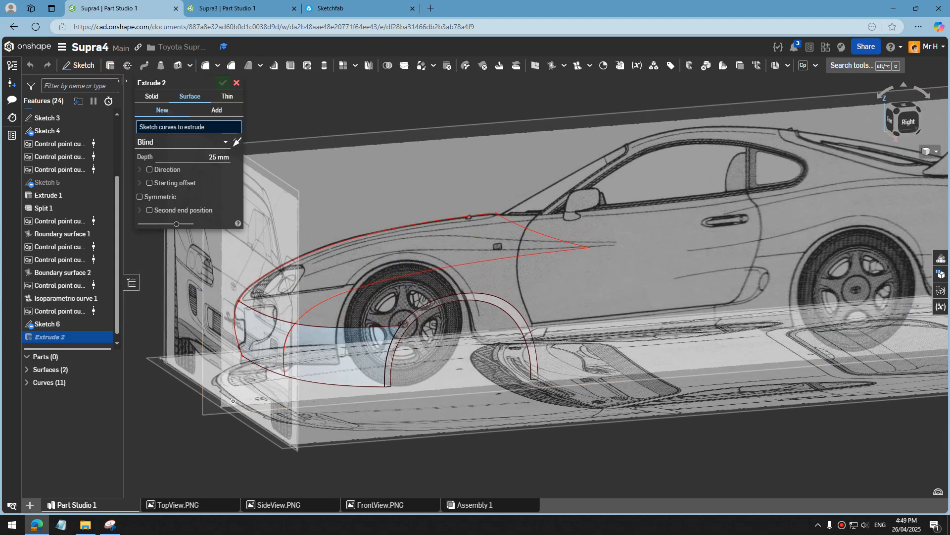
pyautogui.scroll(3, 335, 254)
pyautogui.click(334, 253)
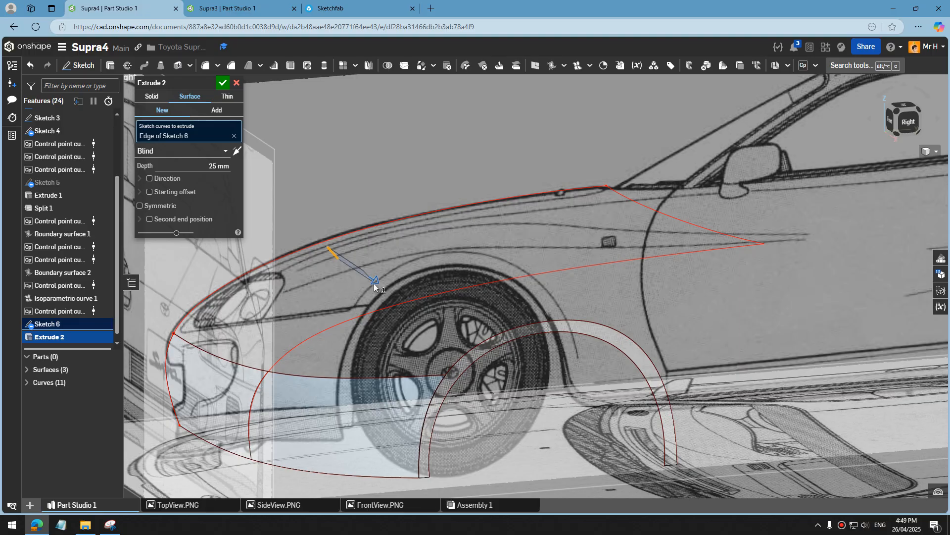
pyautogui.moveTo(374, 284); pyautogui.dragTo(459, 344)
pyautogui.moveTo(394, 336); pyautogui.dragTo(285, 119, button='right')
pyautogui.click(222, 83)
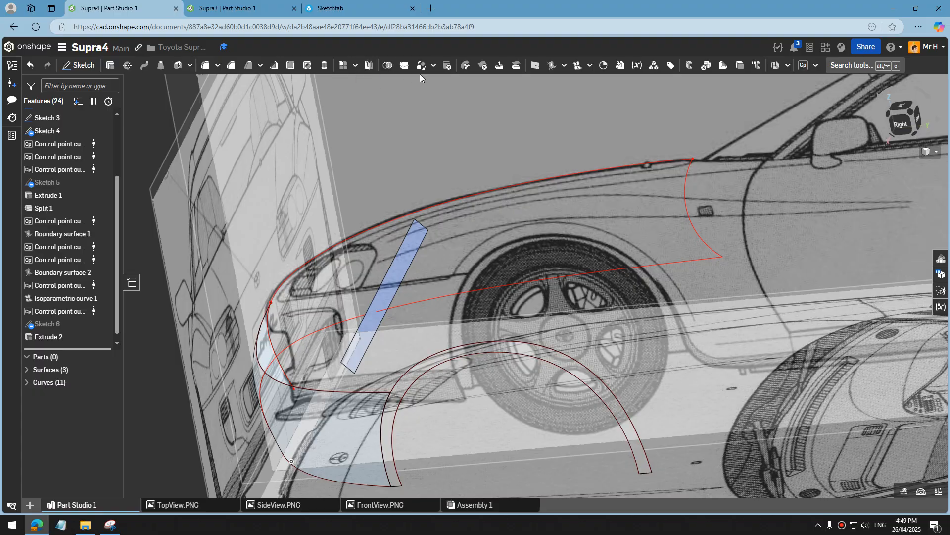
# Step: Split the red hood-to-bumper curve with the extruded surface, keeping both sides
pyautogui.click(404, 66)
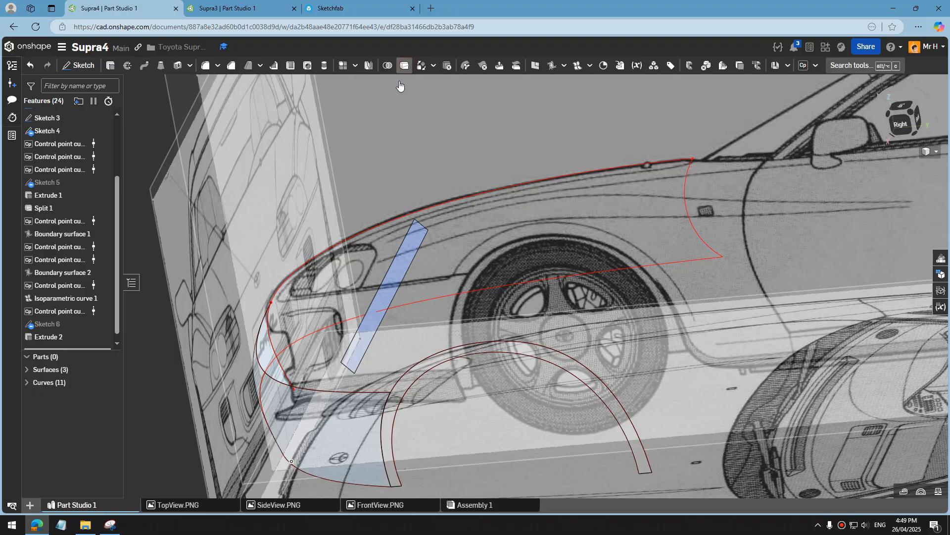
pyautogui.click(410, 301)
pyautogui.click(194, 136)
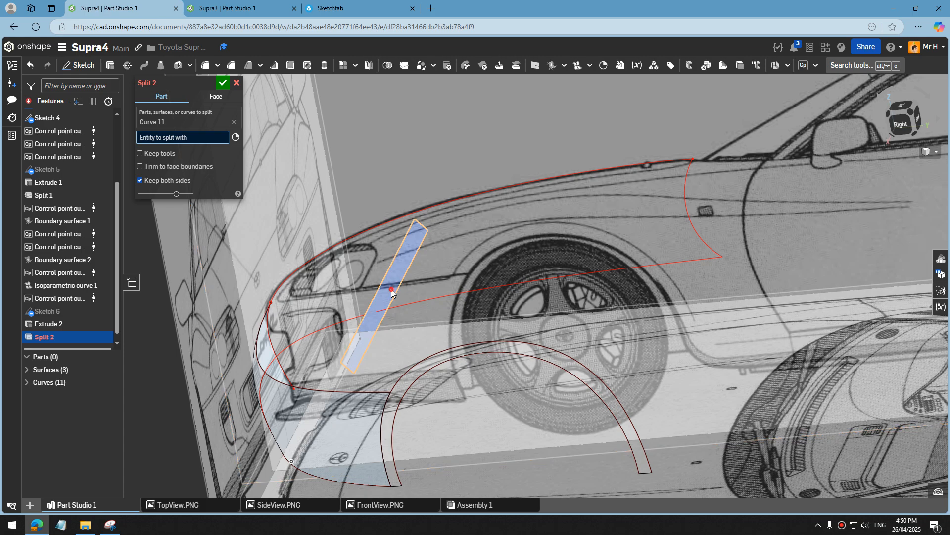
pyautogui.click(401, 304)
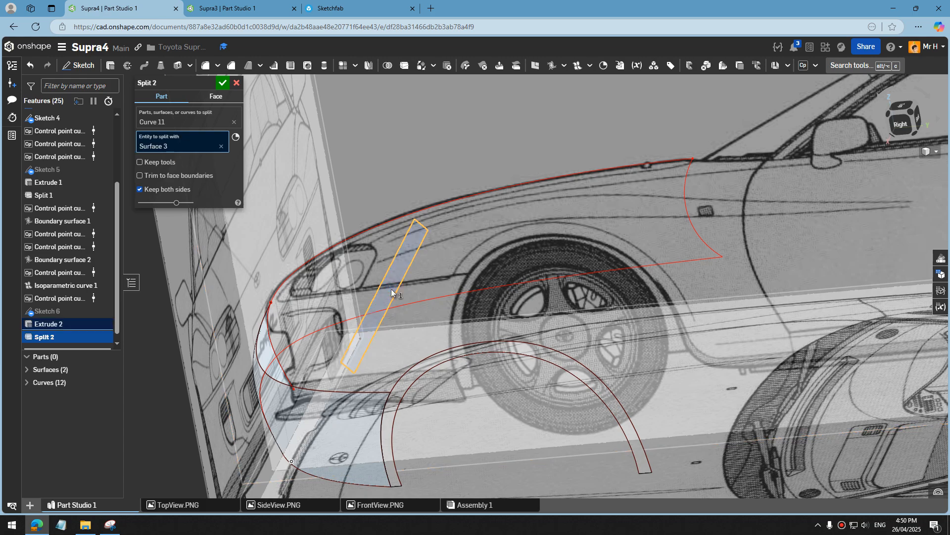
pyautogui.click(222, 84)
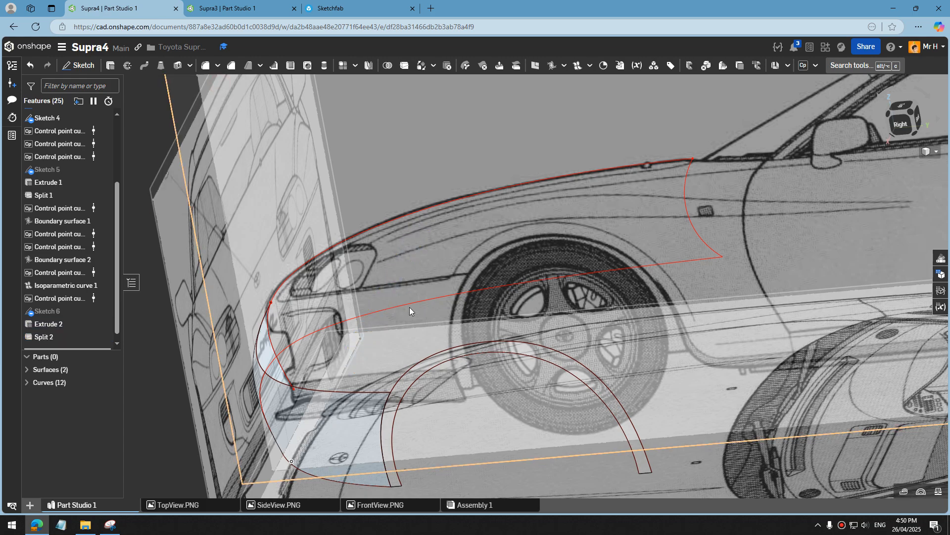
# Step: Edit the curve split to discard the front piece towards the bumper and keep only the rear hood piece
pyautogui.click(363, 315)
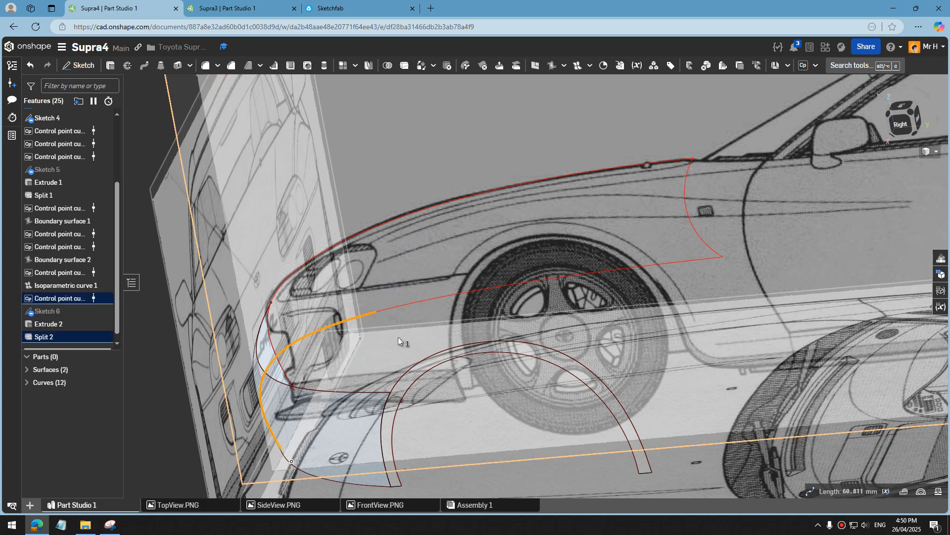
pyautogui.scroll(-3, 410, 200)
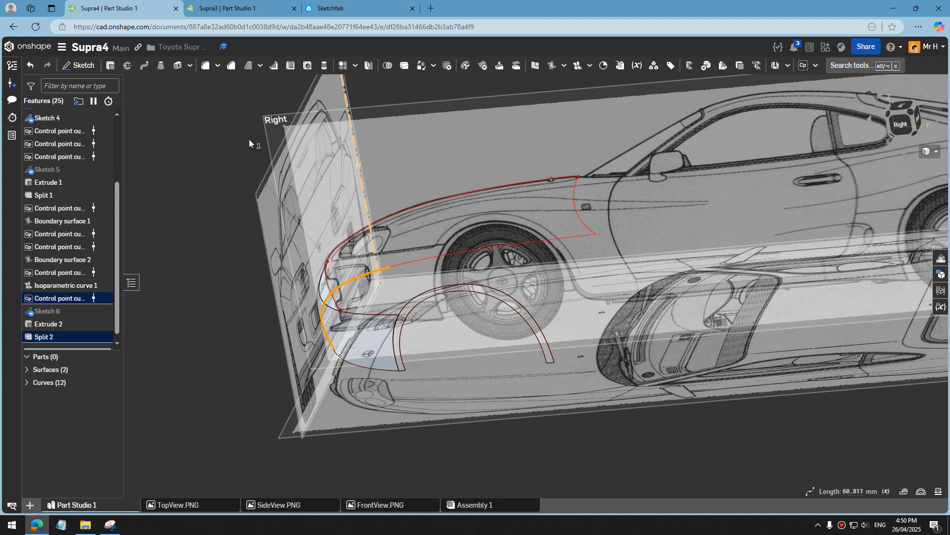
pyautogui.click(208, 133)
pyautogui.rightClick(59, 336)
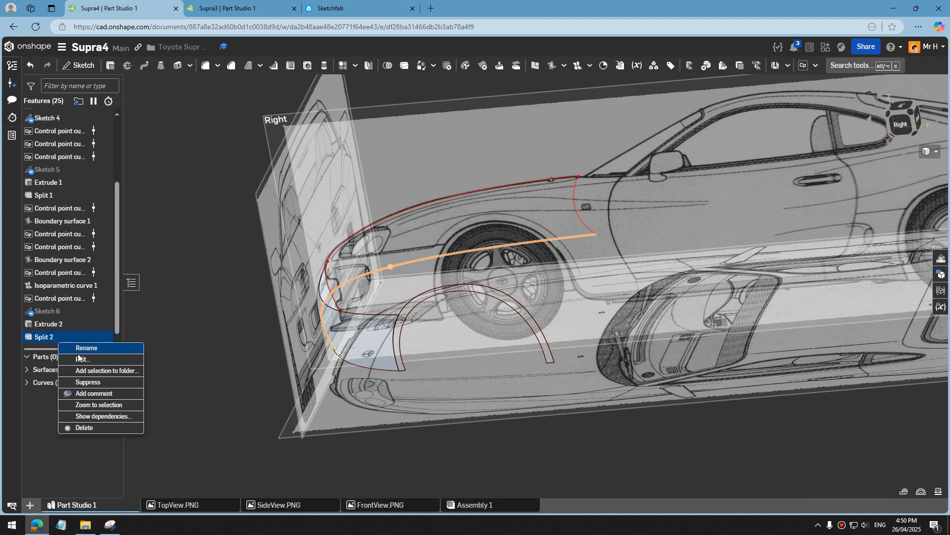
pyautogui.click(79, 346)
pyautogui.scroll(1, 409, 292)
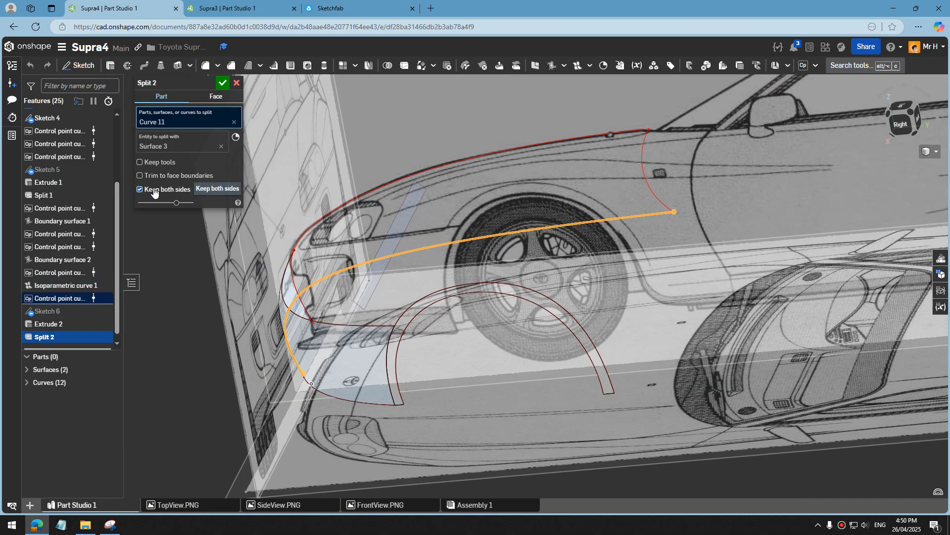
pyautogui.moveTo(396, 284); pyautogui.dragTo(416, 272, button='right')
pyautogui.click(237, 189)
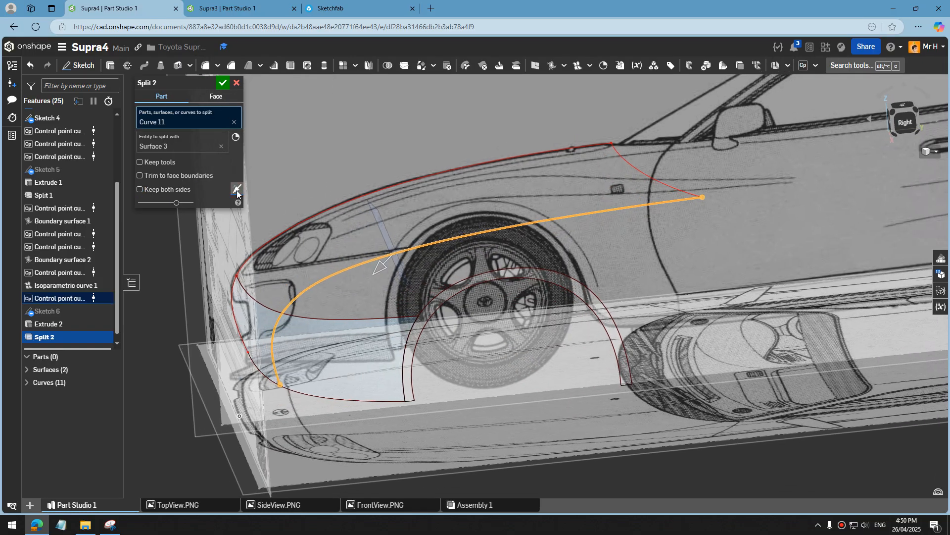
pyautogui.click(237, 190)
pyautogui.click(224, 83)
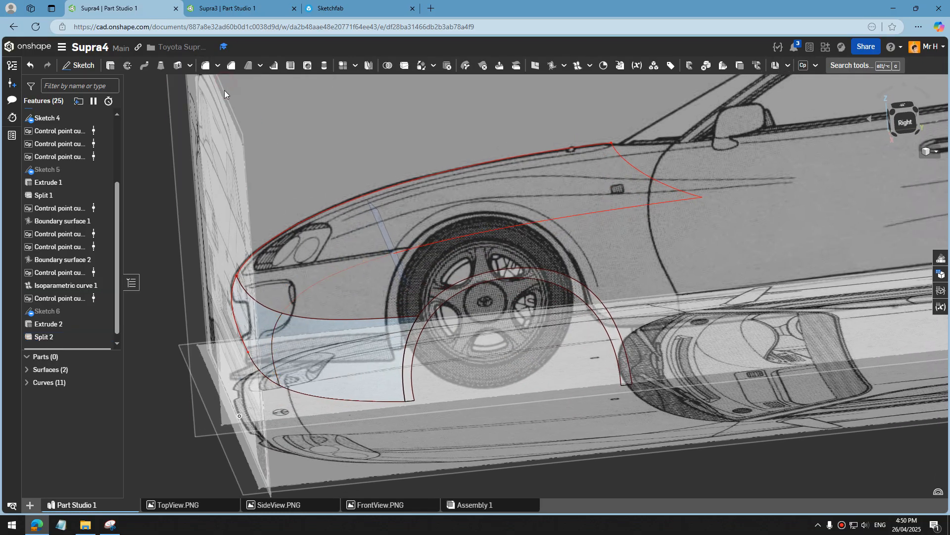
pyautogui.click(382, 236)
pyautogui.scroll(-2, 393, 262)
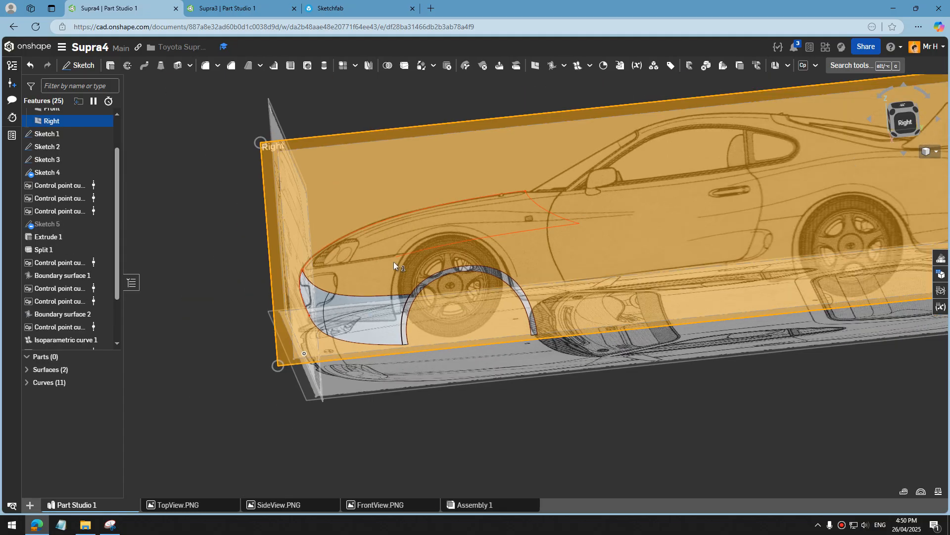
pyautogui.click(203, 221)
pyautogui.moveTo(396, 257); pyautogui.dragTo(418, 259, button='right')
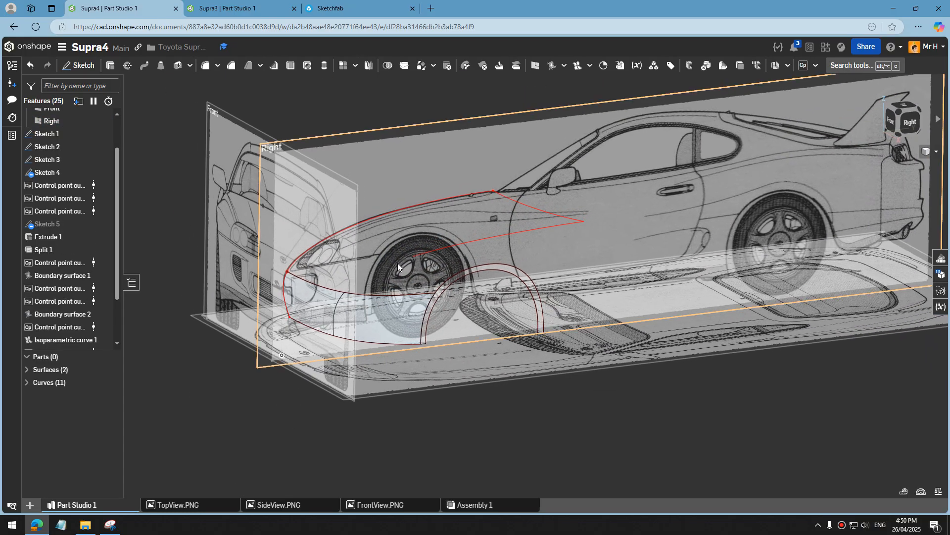
pyautogui.scroll(2, 399, 268)
pyautogui.scroll(-1, 580, 323)
pyautogui.click(778, 453)
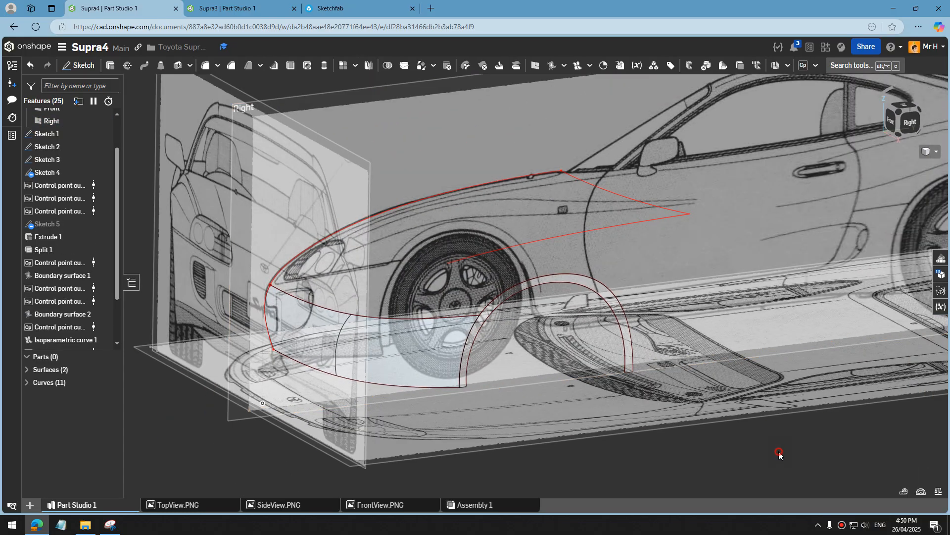
# Step: Start a bridging curve from the front end of the trimmed hood curve to the upper end of the isoparametric curve on the bumper
pyautogui.click(563, 66)
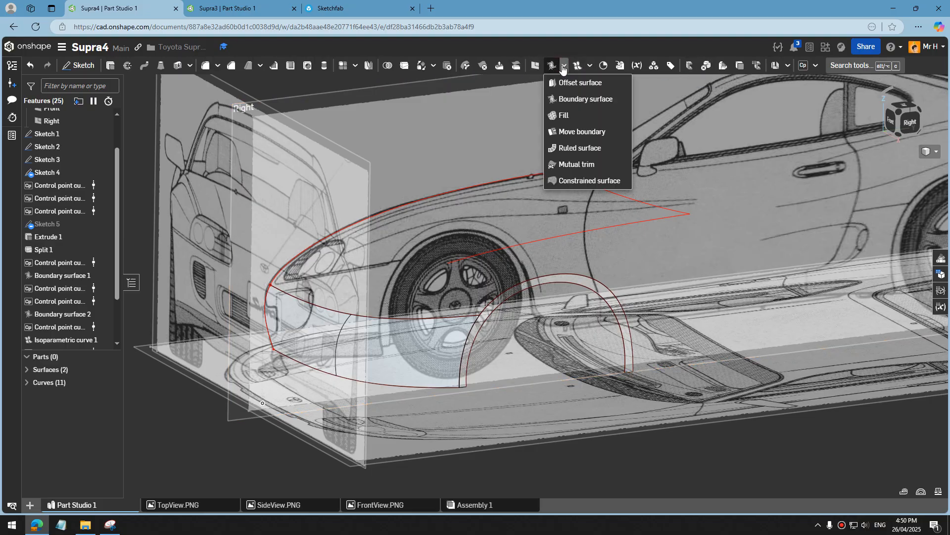
pyautogui.click(590, 67)
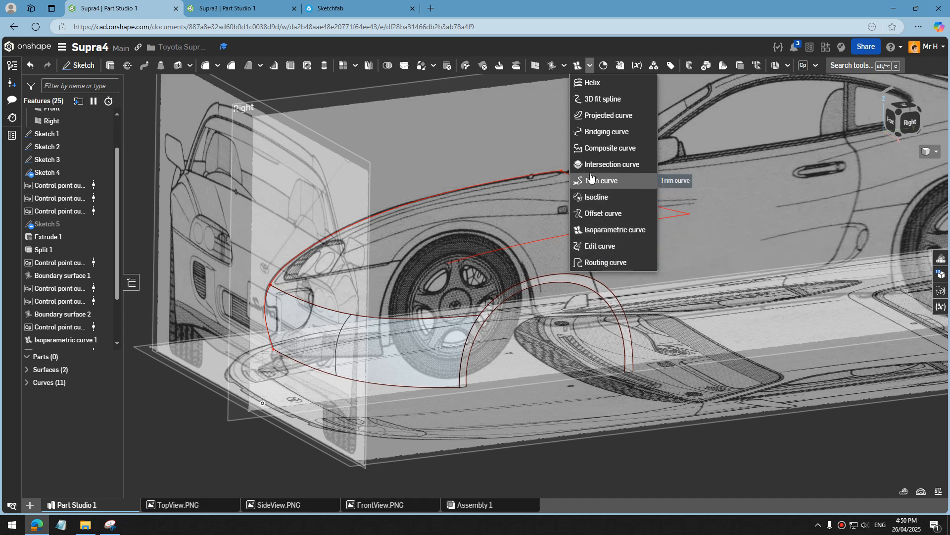
pyautogui.click(604, 134)
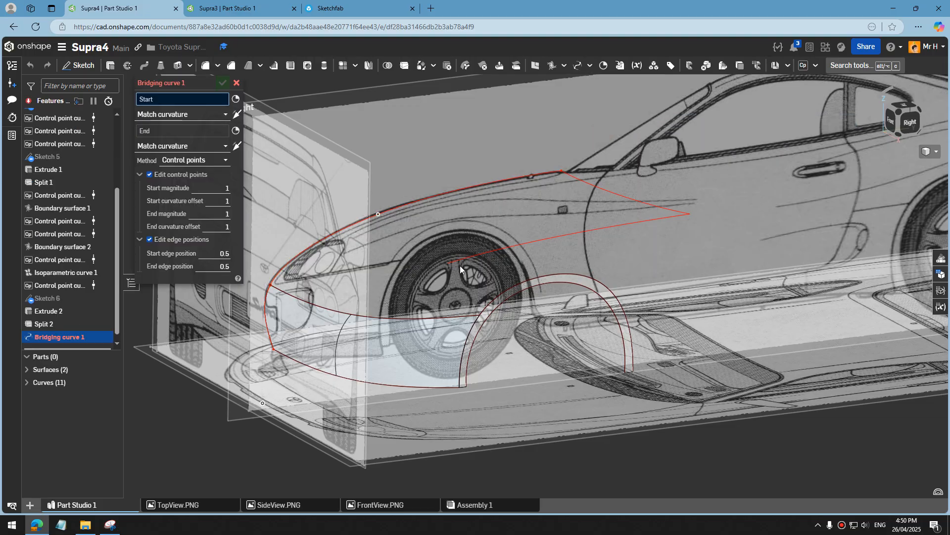
pyautogui.scroll(3, 399, 298)
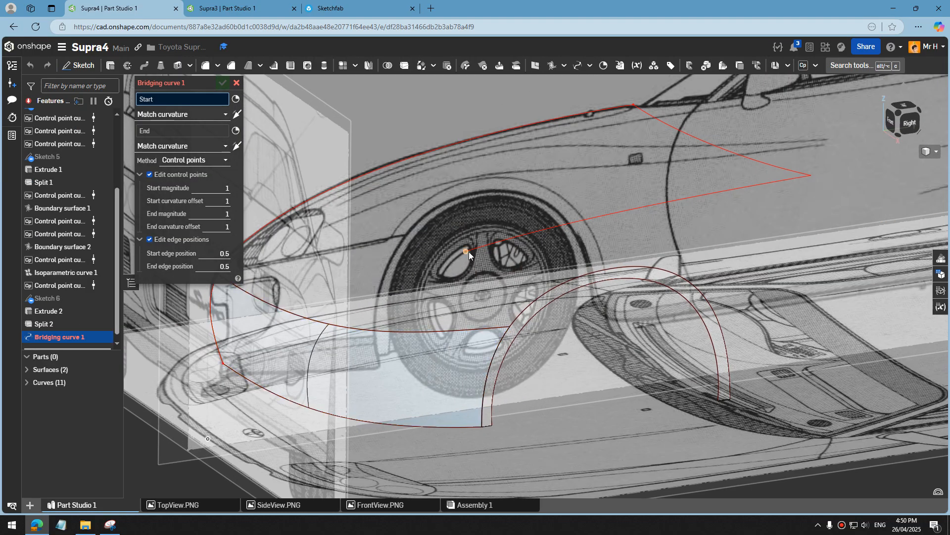
pyautogui.click(465, 251)
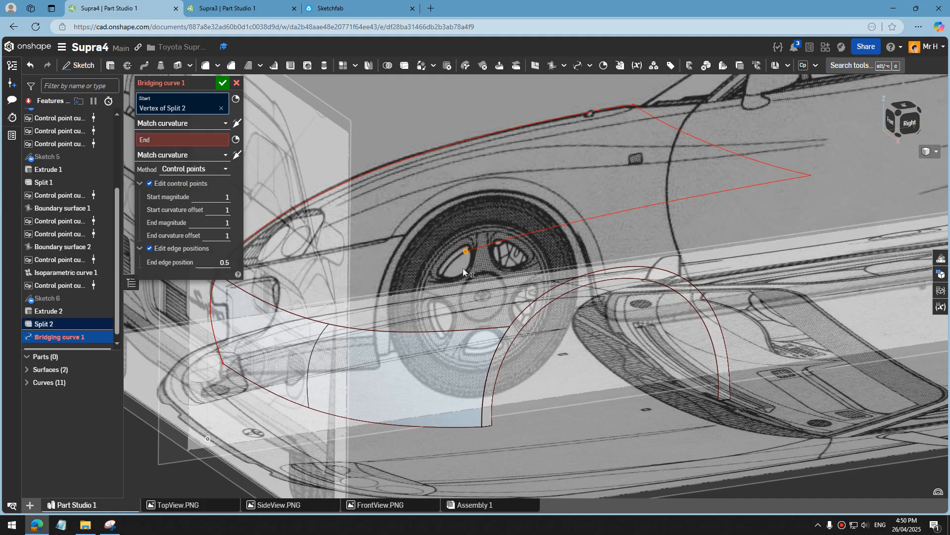
pyautogui.click(505, 241)
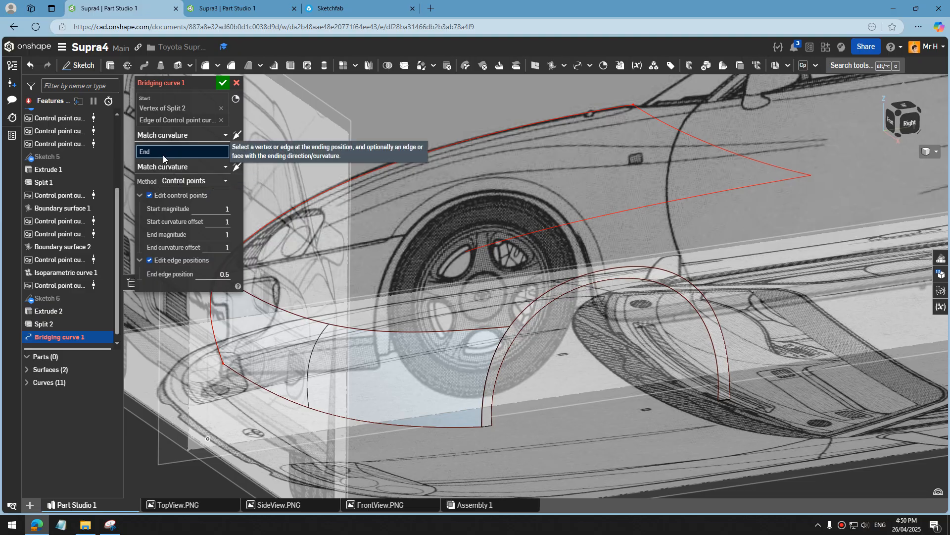
pyautogui.click(328, 325)
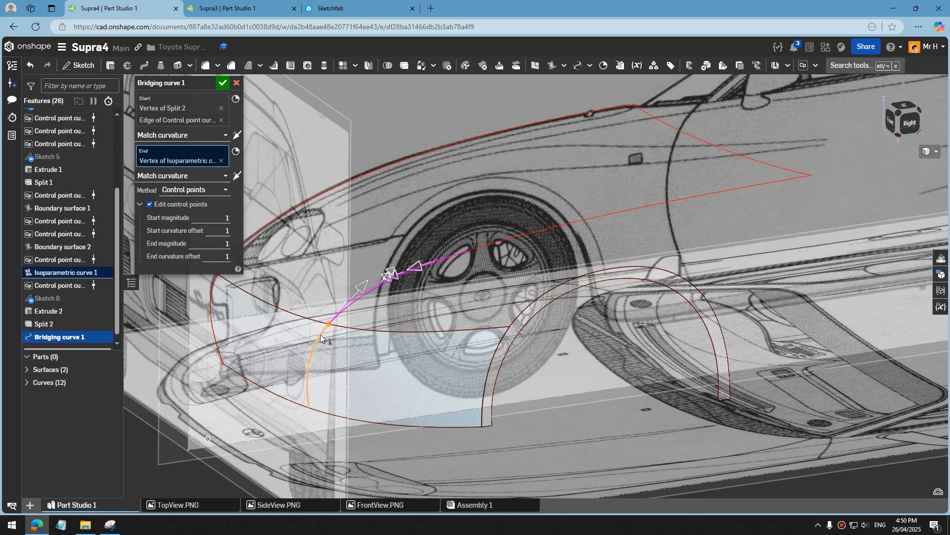
pyautogui.click(322, 335)
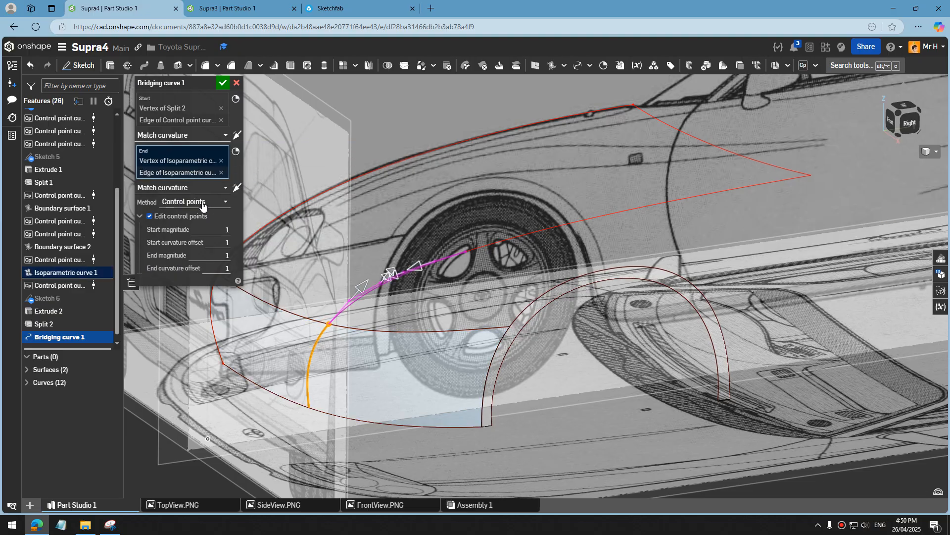
# Step: Set the bridging curve's continuity to Match flow (G3) at both its start and its end
pyautogui.click(177, 135)
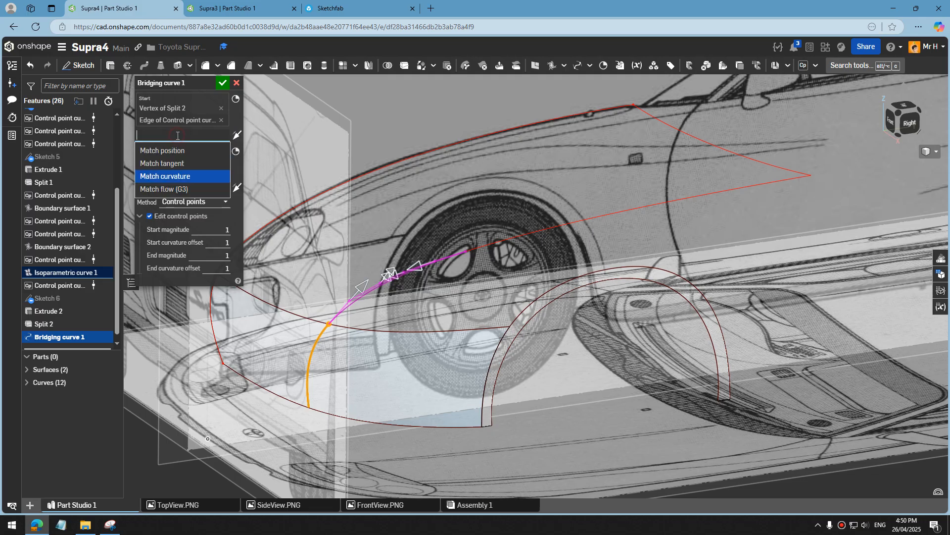
pyautogui.click(177, 193)
pyautogui.click(182, 188)
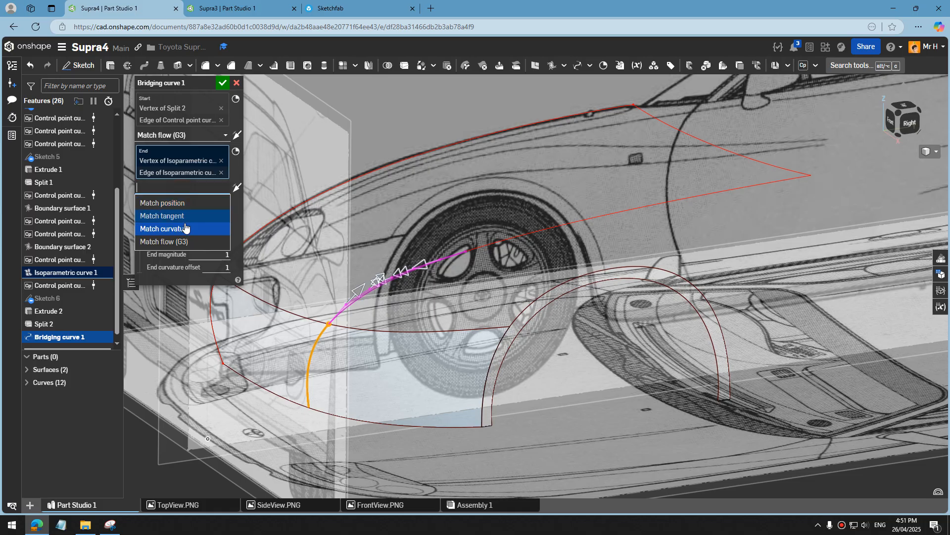
pyautogui.click(184, 242)
# Step: Examine how the bridging curve runs against the side and front blueprints
pyautogui.moveTo(381, 293); pyautogui.dragTo(379, 284, button='right')
pyautogui.click(904, 125)
pyautogui.scroll(10, 314, 237)
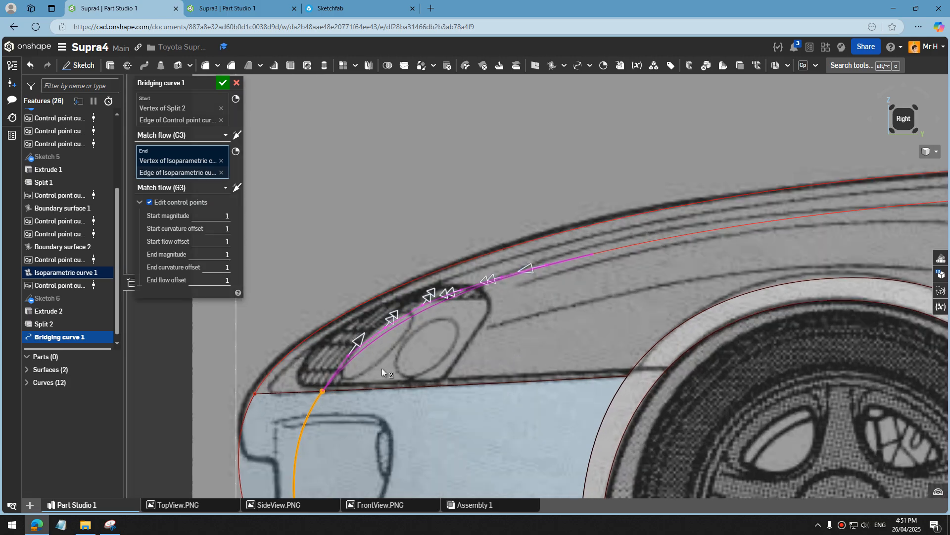
pyautogui.scroll(2, 382, 368)
pyautogui.moveTo(444, 345); pyautogui.dragTo(467, 345, button='right')
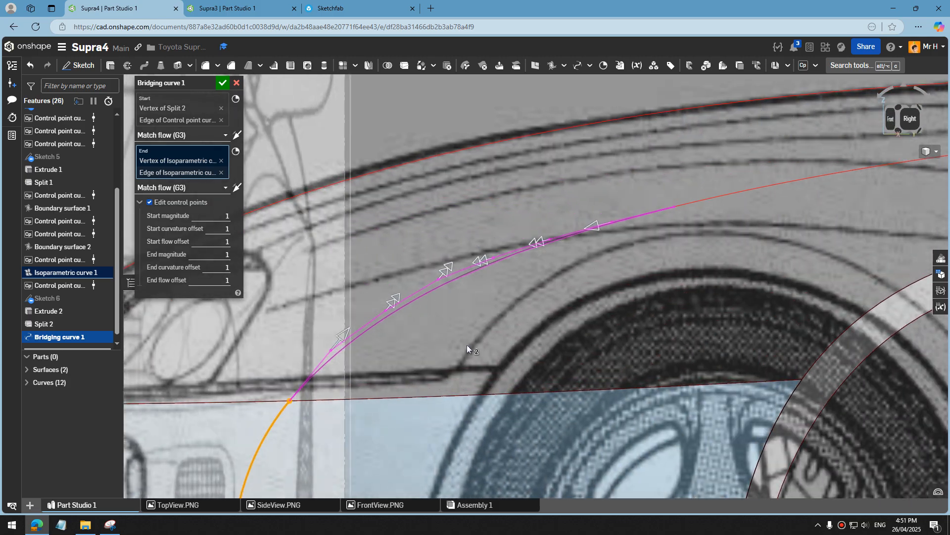
pyautogui.scroll(-3, 528, 322)
pyautogui.click(886, 123)
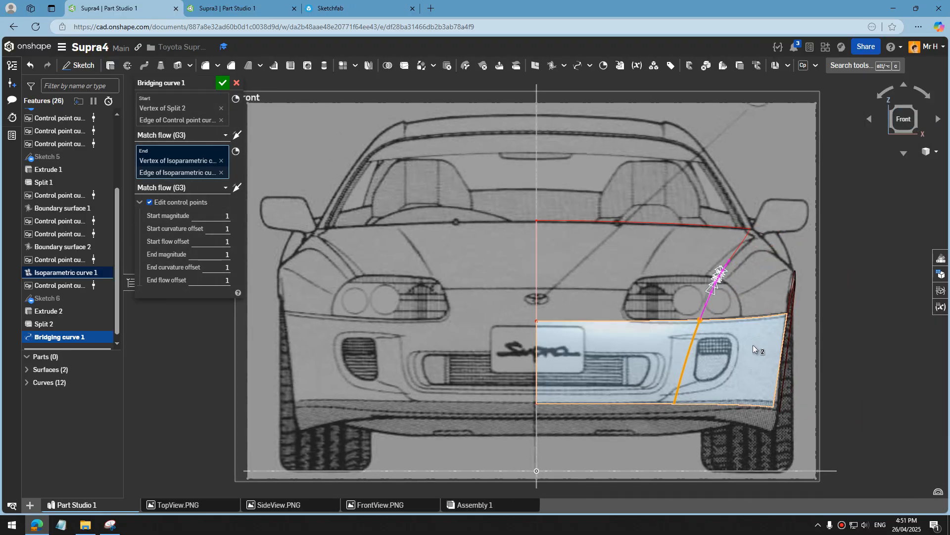
pyautogui.scroll(2, 725, 335)
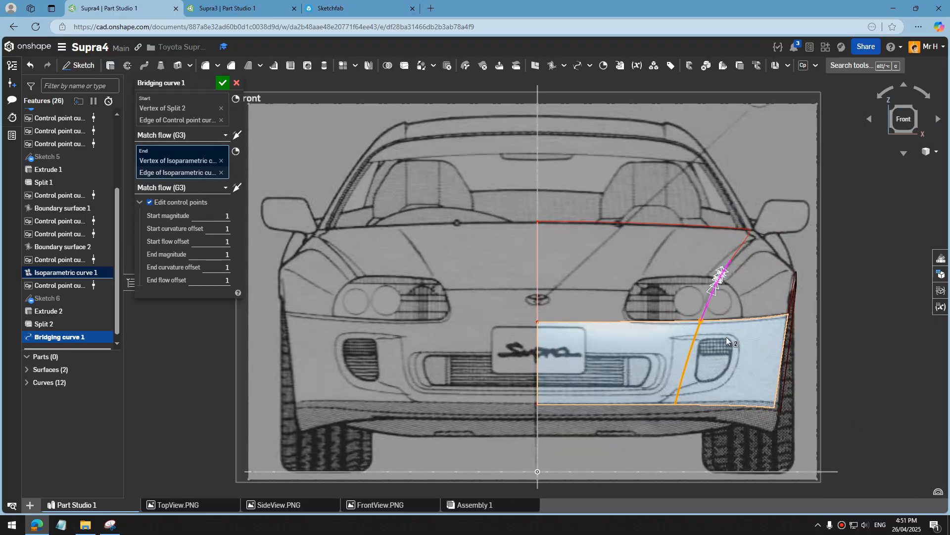
# Step: Analyze the curvature of the trimmed hood curve and bumper isoparametric curve alongside the bridge, and accept the bridging curve
pyautogui.hotkey('shift', 'c')
pyautogui.moveTo(735, 325); pyautogui.dragTo(683, 331, button='right')
pyautogui.click(837, 238)
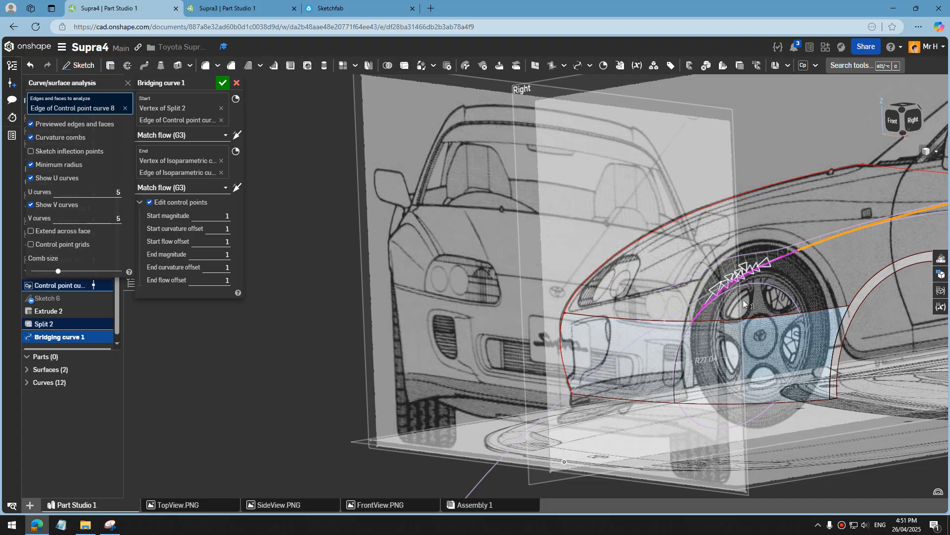
pyautogui.click(675, 355)
pyautogui.scroll(-3, 592, 309)
pyautogui.moveTo(712, 313)
pyautogui.mouseDown(button='right')
pyautogui.moveTo(671, 293)
pyautogui.moveTo(691, 313)
pyautogui.moveTo(715, 304)
pyautogui.mouseUp(button='right')
pyautogui.scroll(-3, 718, 285)
pyautogui.scroll(5, 729, 287)
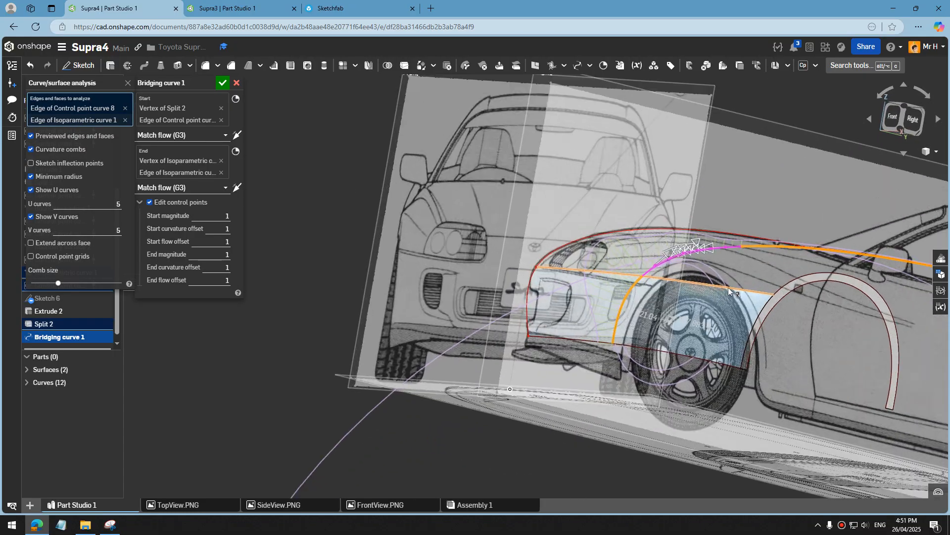
pyautogui.moveTo(765, 241); pyautogui.dragTo(734, 252, button='right')
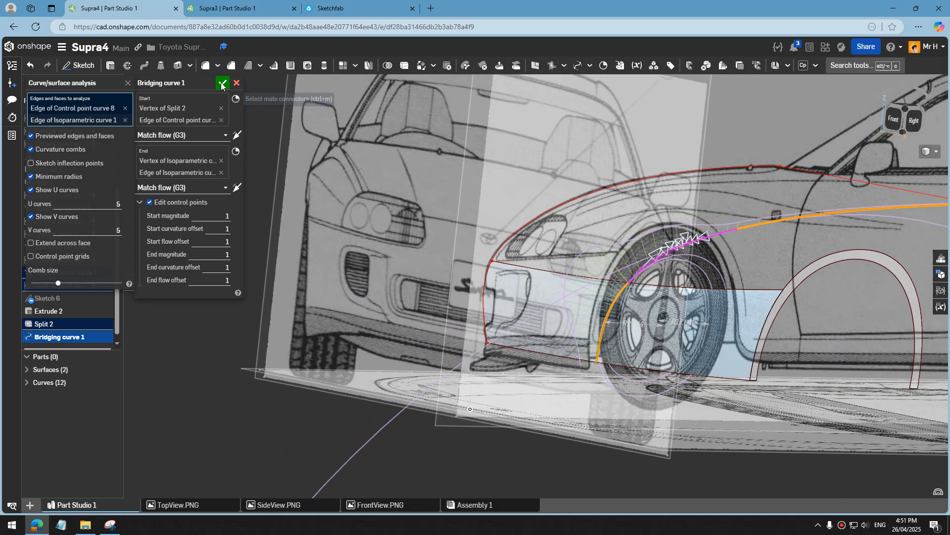
pyautogui.hotkey('shift', '1')
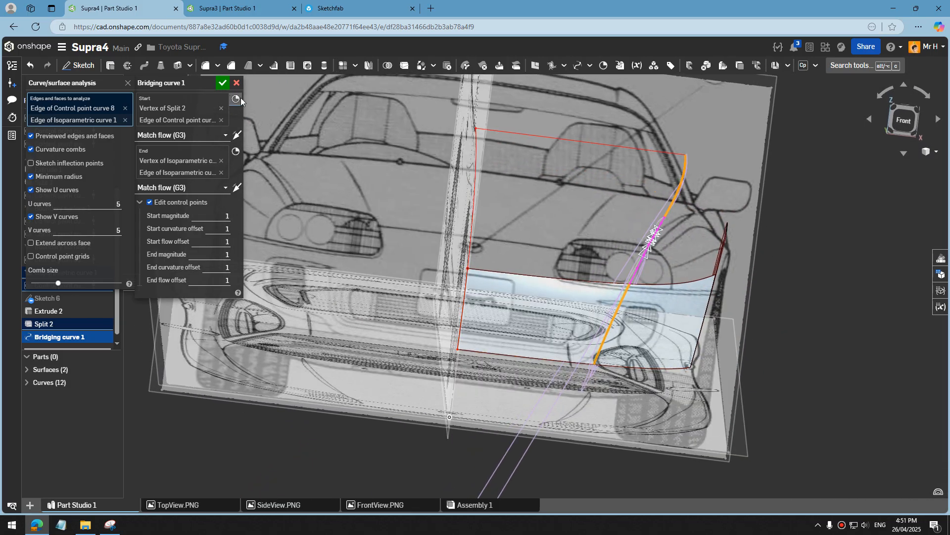
pyautogui.click(224, 85)
pyautogui.moveTo(638, 265); pyautogui.dragTo(748, 341, button='right')
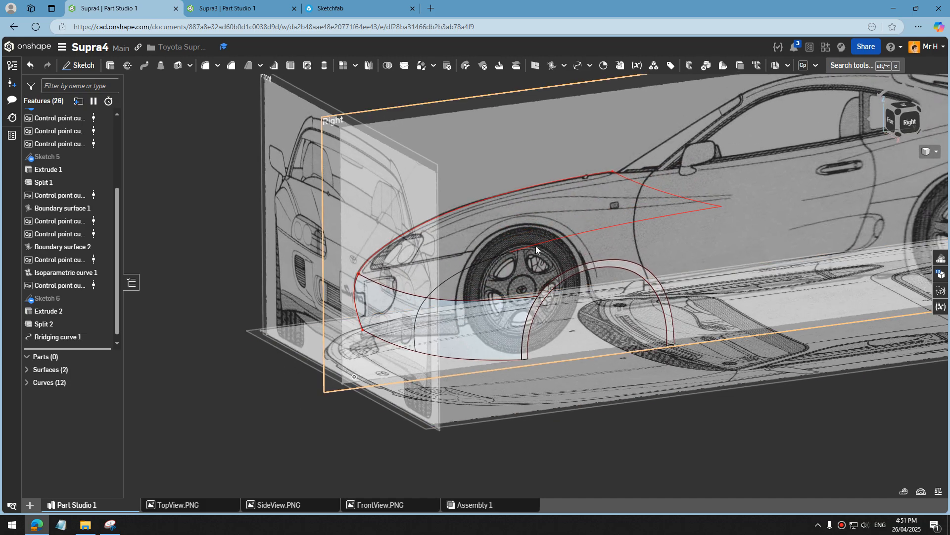
pyautogui.scroll(-3, 625, 387)
pyautogui.scroll(3, 670, 418)
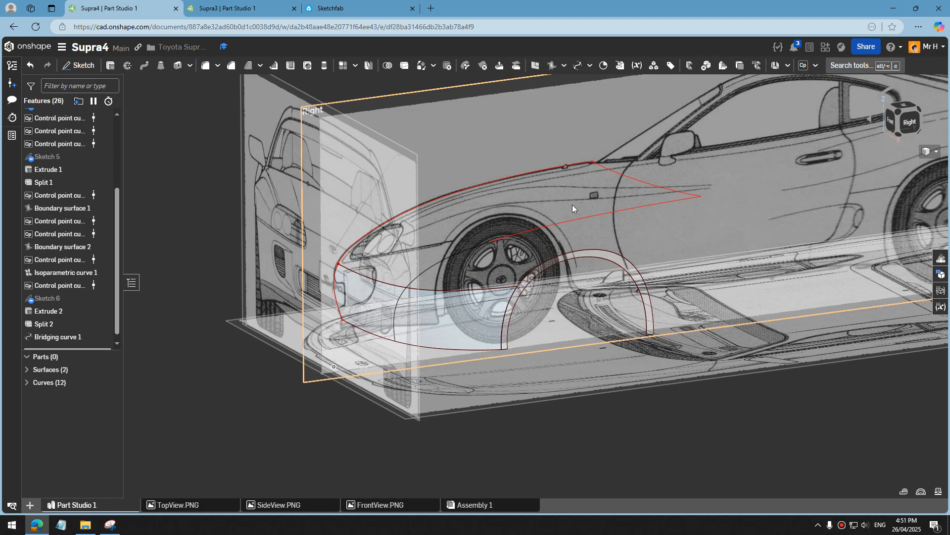
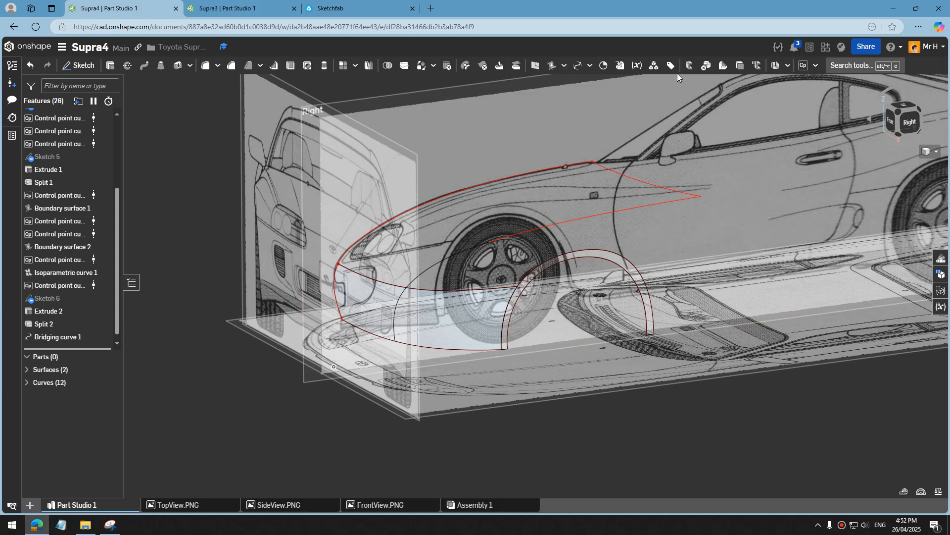
# Step: Start a boundary surface with the hood centre profile and the trimmed hood curve joined with the bridging curve as U profiles
pyautogui.click(553, 66)
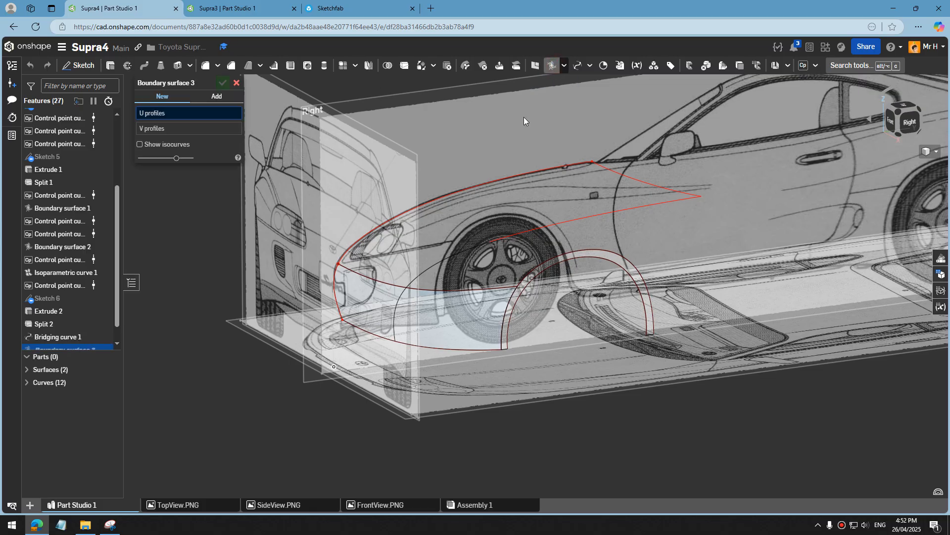
pyautogui.moveTo(443, 222)
pyautogui.mouseDown(button='right')
pyautogui.moveTo(480, 202)
pyautogui.moveTo(473, 219)
pyautogui.moveTo(479, 207)
pyautogui.moveTo(461, 209)
pyautogui.moveTo(454, 186)
pyautogui.mouseUp(button='right')
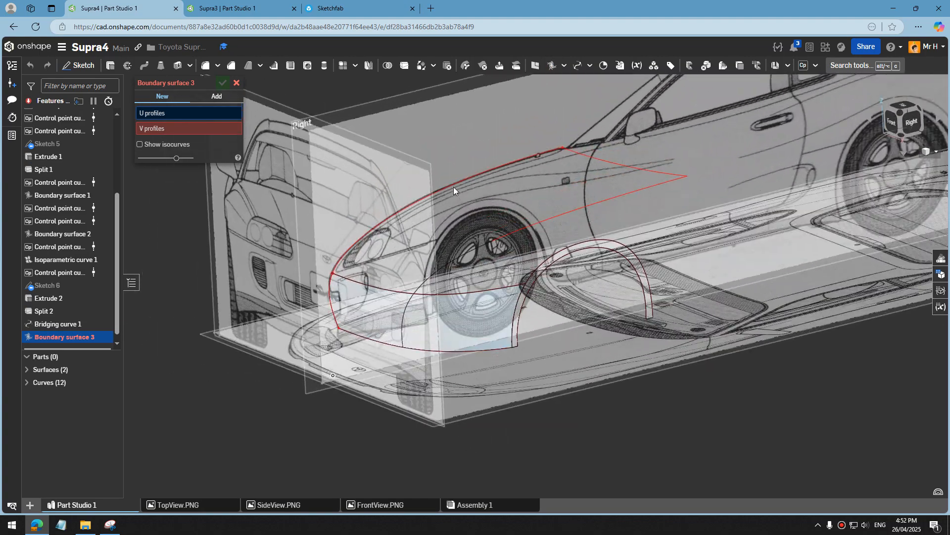
pyautogui.click(454, 185)
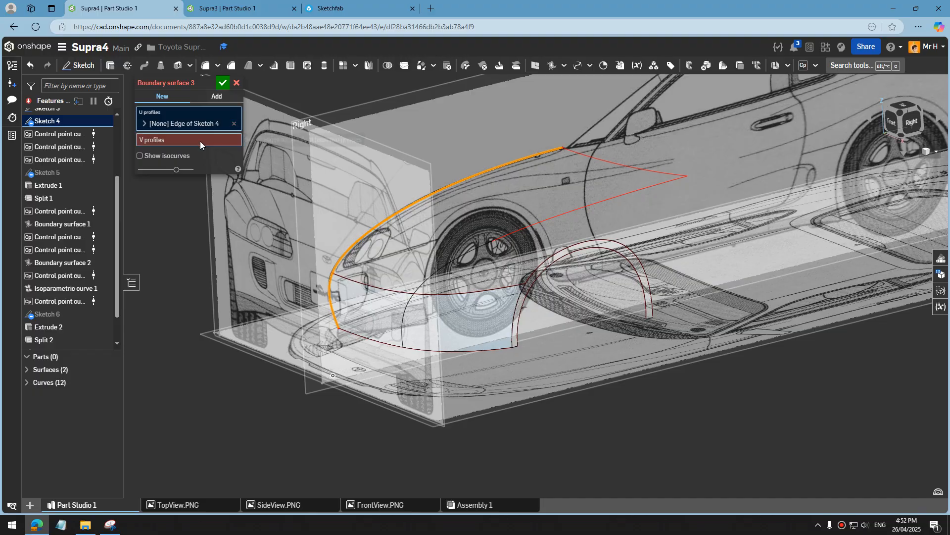
pyautogui.click(509, 238)
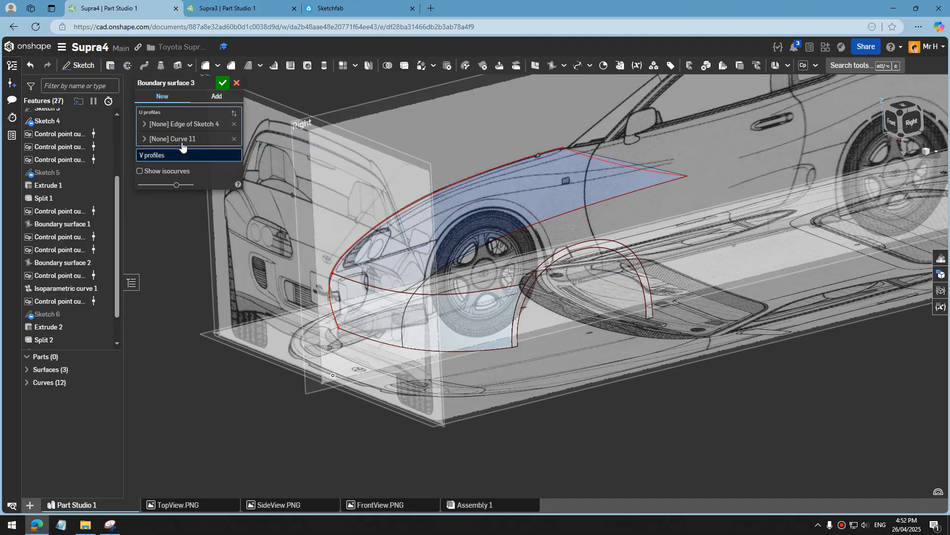
pyautogui.click(144, 139)
pyautogui.click(169, 165)
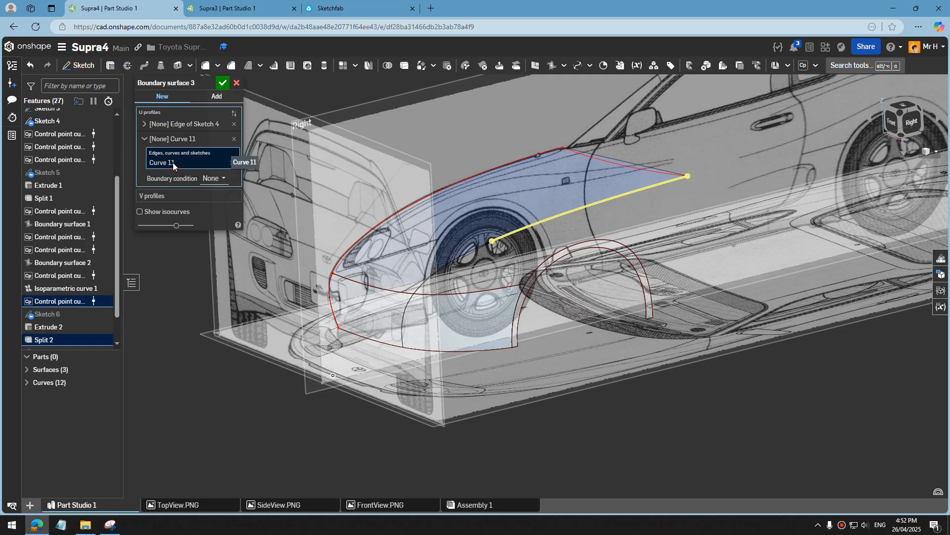
pyautogui.click(458, 259)
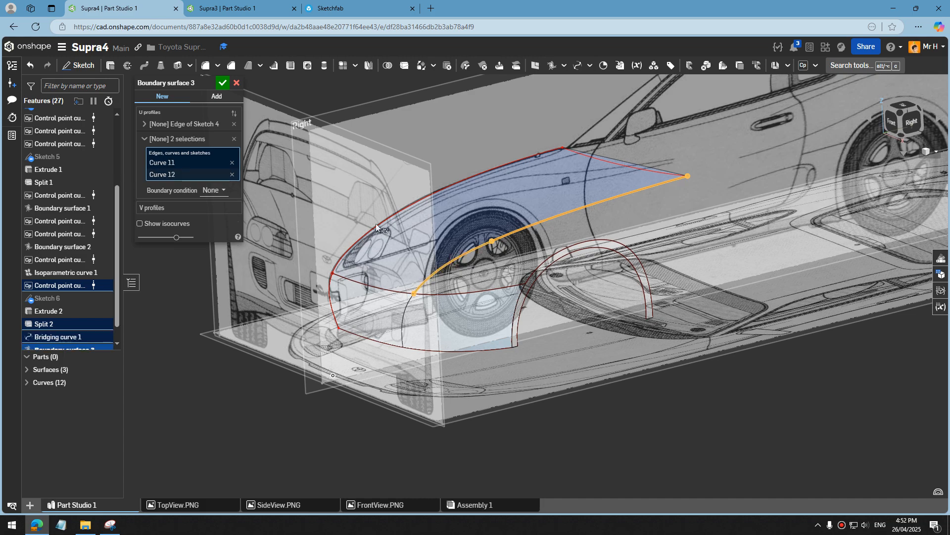
# Step: Add the bumper's upper edge curve and the hood's rear curve below the windshield as the boundary surface's V profiles
pyautogui.click(155, 208)
pyautogui.click(398, 295)
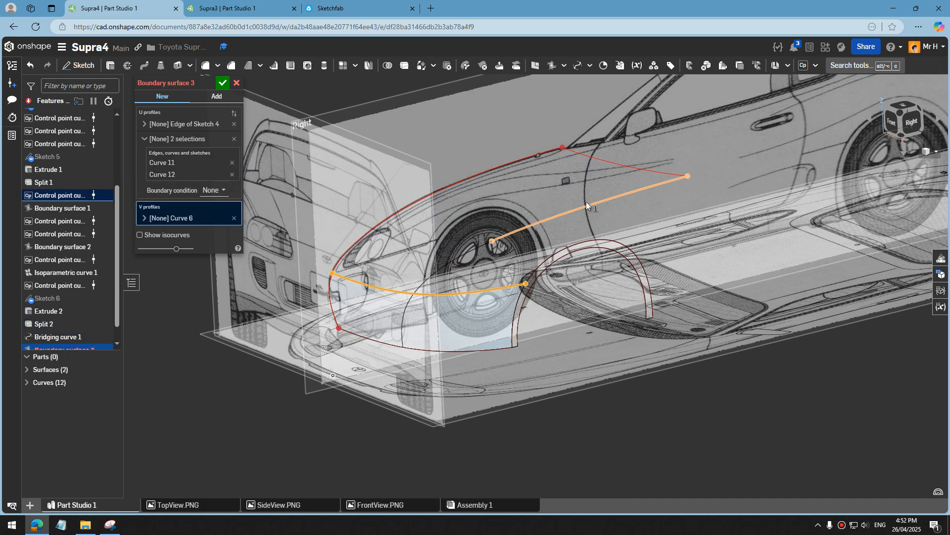
pyautogui.click(617, 167)
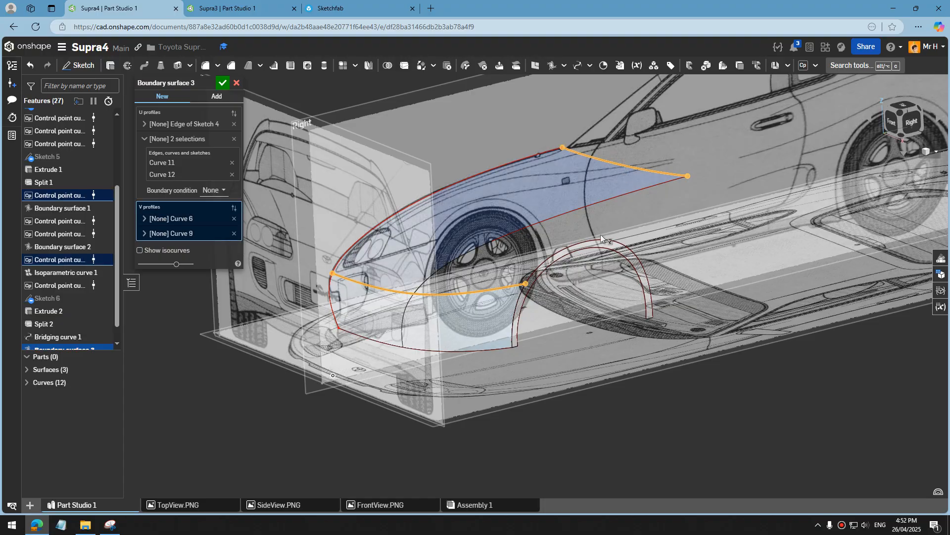
pyautogui.moveTo(601, 234); pyautogui.dragTo(596, 164, button='right')
pyautogui.scroll(3, 596, 165)
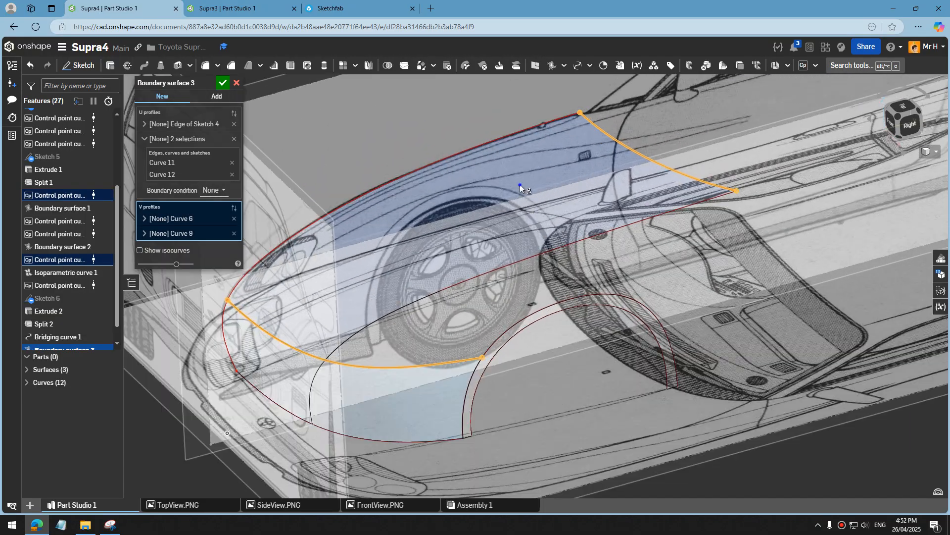
pyautogui.moveTo(520, 184); pyautogui.dragTo(512, 182, button='right')
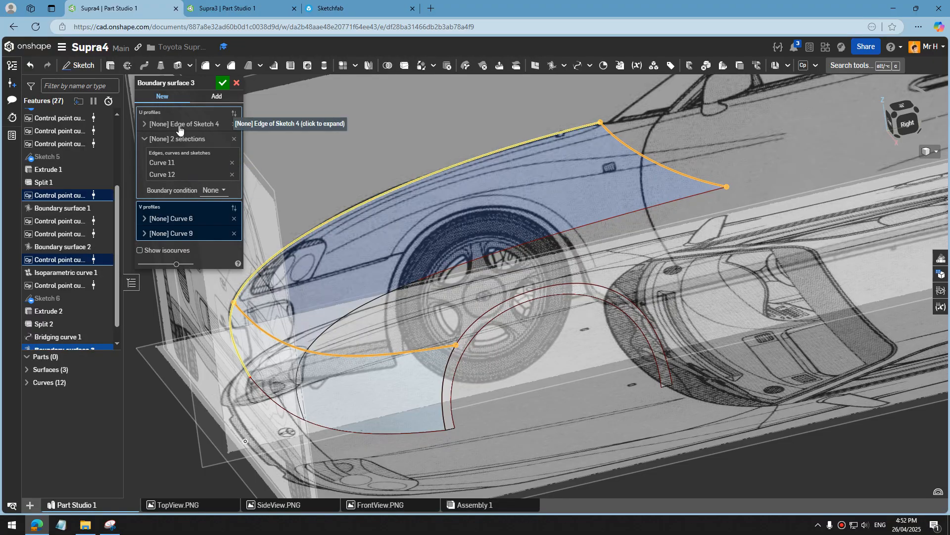
# Step: Set the boundary condition of the hood centre profile to Normal to profile
pyautogui.click(146, 125)
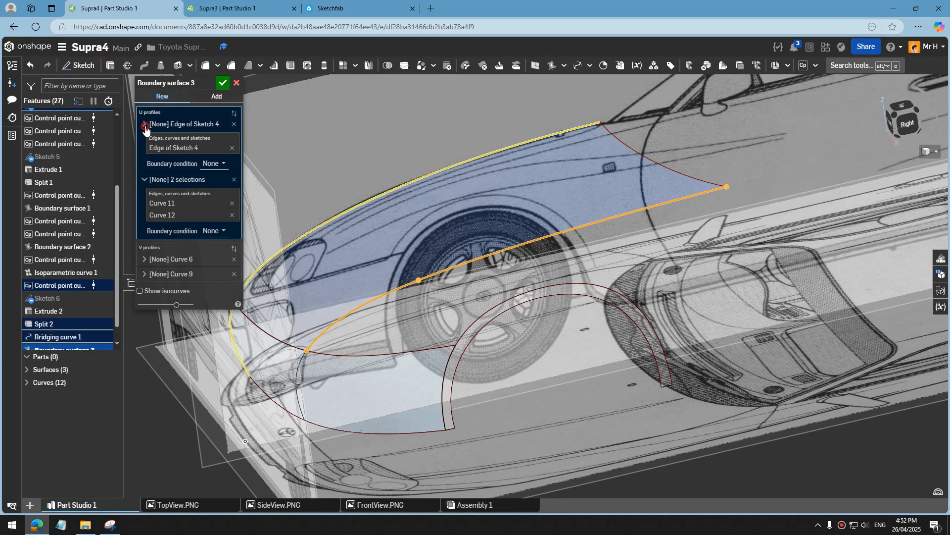
pyautogui.click(213, 163)
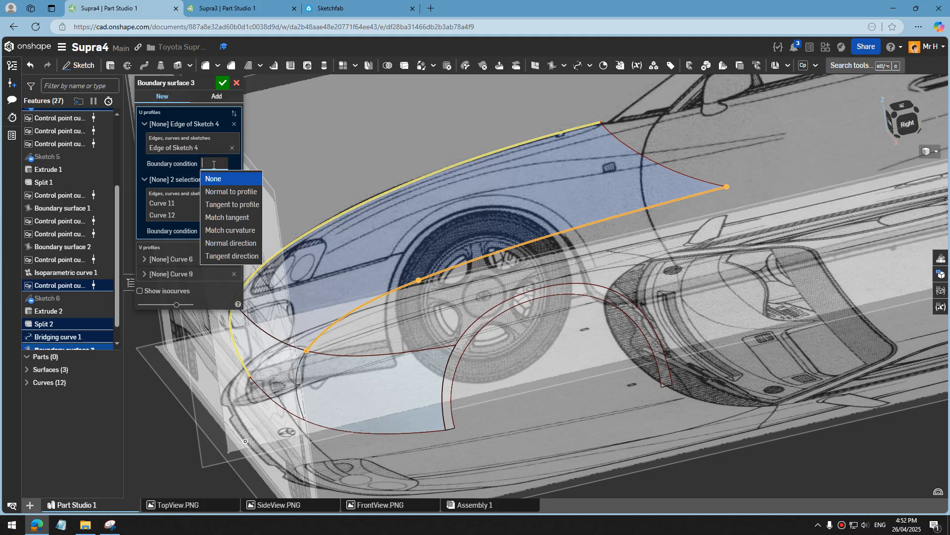
pyautogui.click(233, 193)
pyautogui.hotkey('shift', '7')
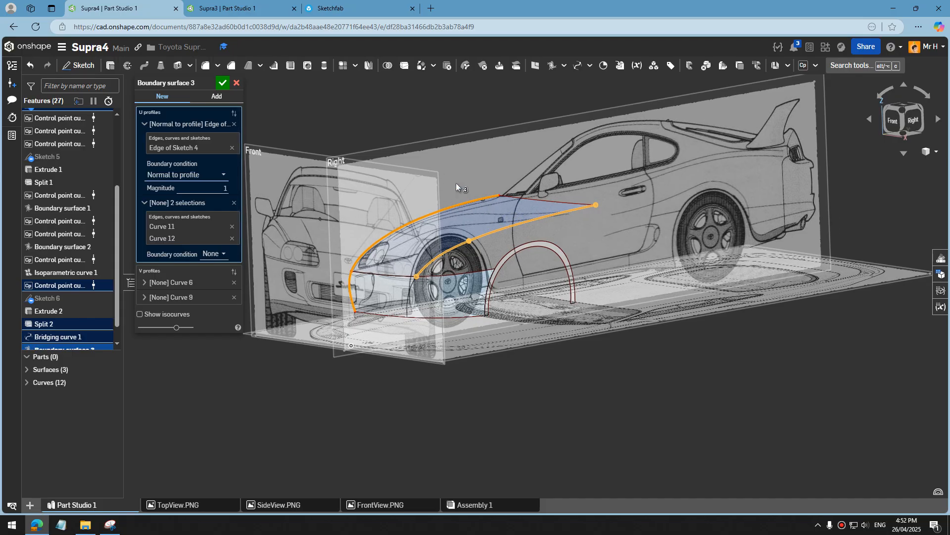
pyautogui.scroll(3, 462, 188)
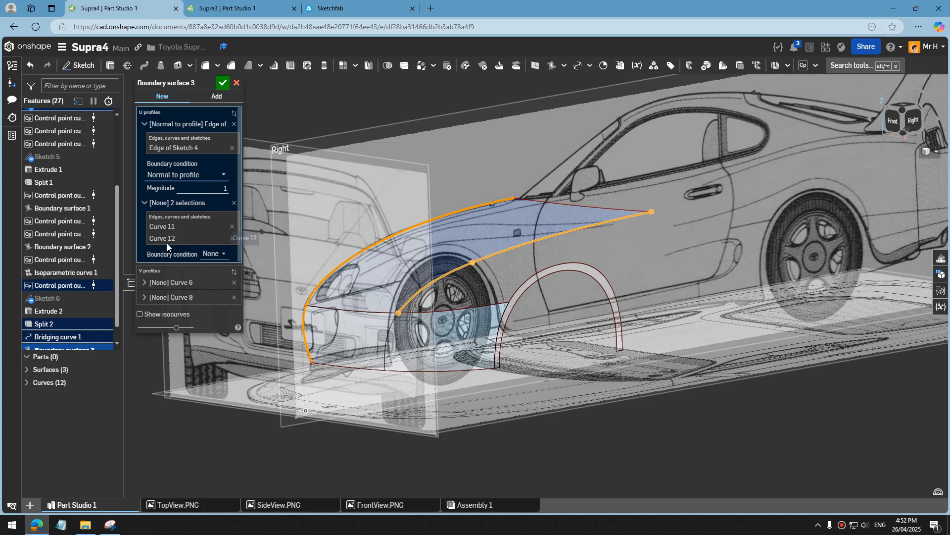
# Step: Set the bumper upper edge profile's boundary condition to Match curvature with the bumper surface, and accept the hood boundary surface
pyautogui.click(163, 289)
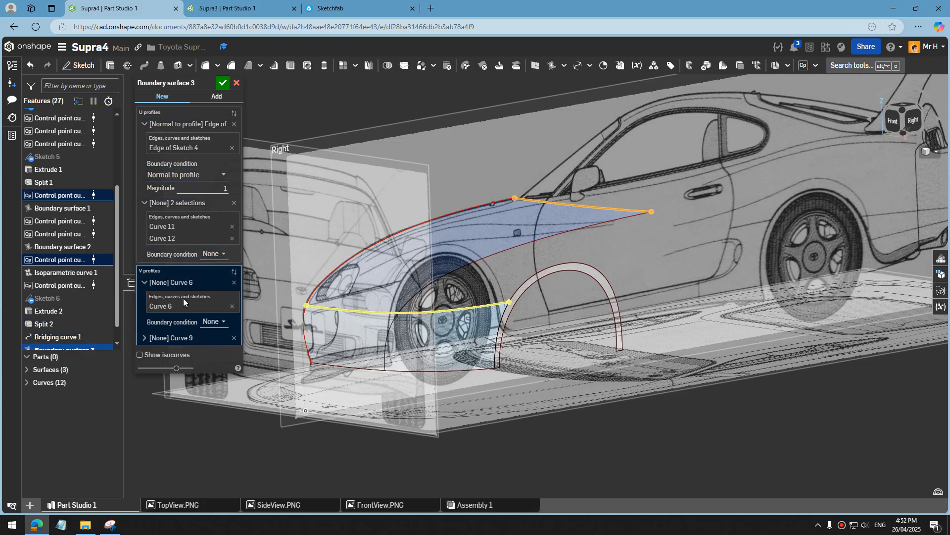
pyautogui.click(209, 323)
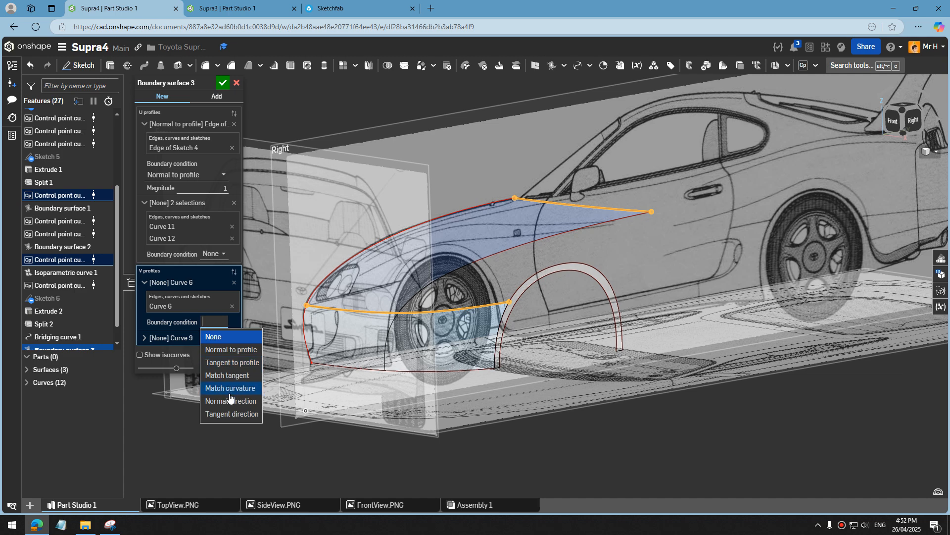
pyautogui.click(230, 388)
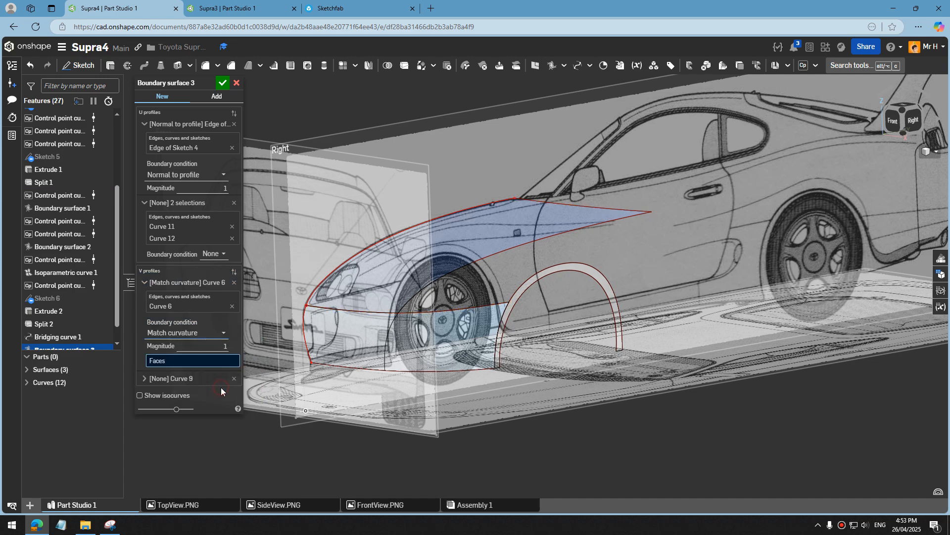
pyautogui.click(342, 326)
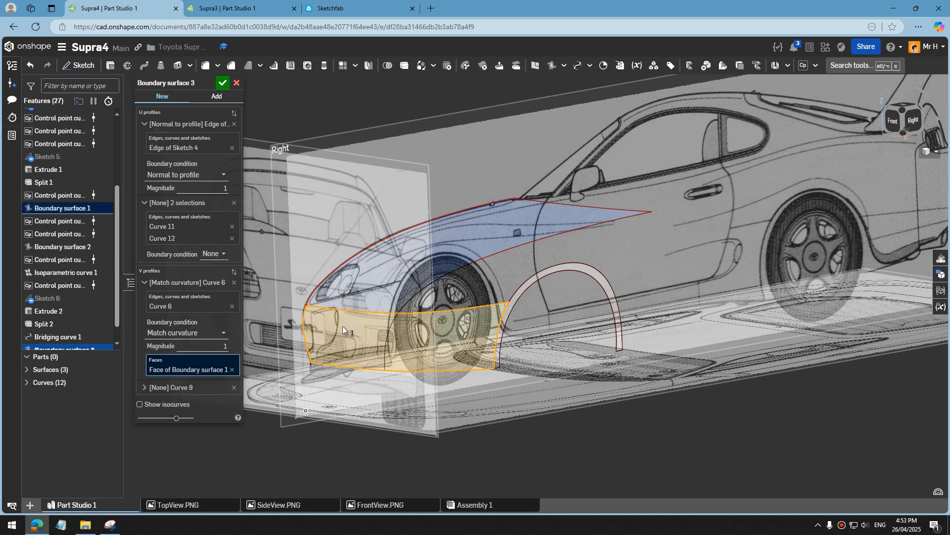
pyautogui.moveTo(366, 330); pyautogui.dragTo(352, 330, button='right')
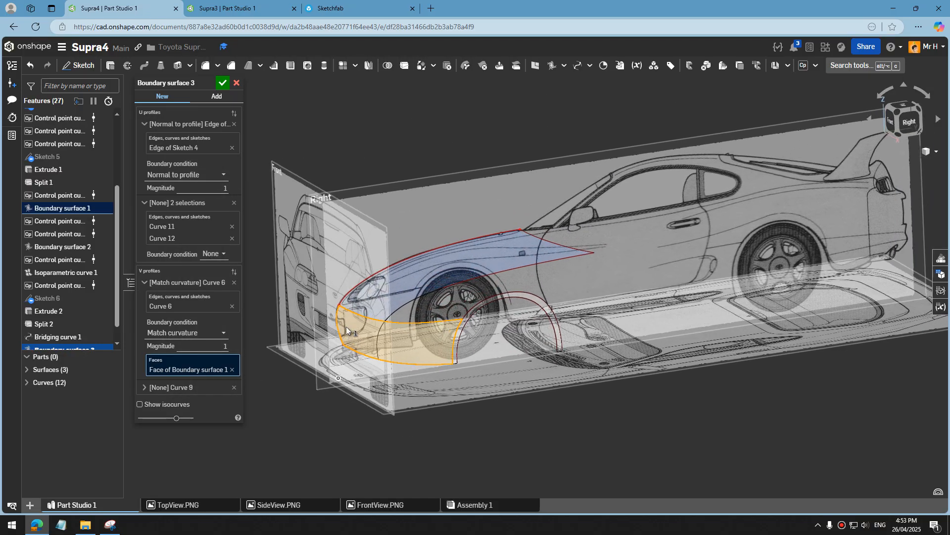
pyautogui.scroll(3, 352, 330)
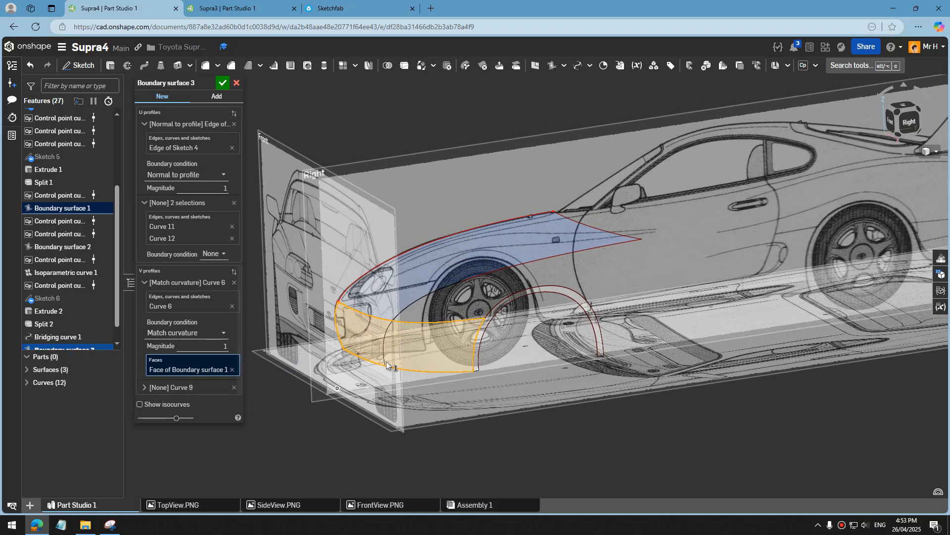
pyautogui.scroll(3, 395, 336)
pyautogui.click(222, 83)
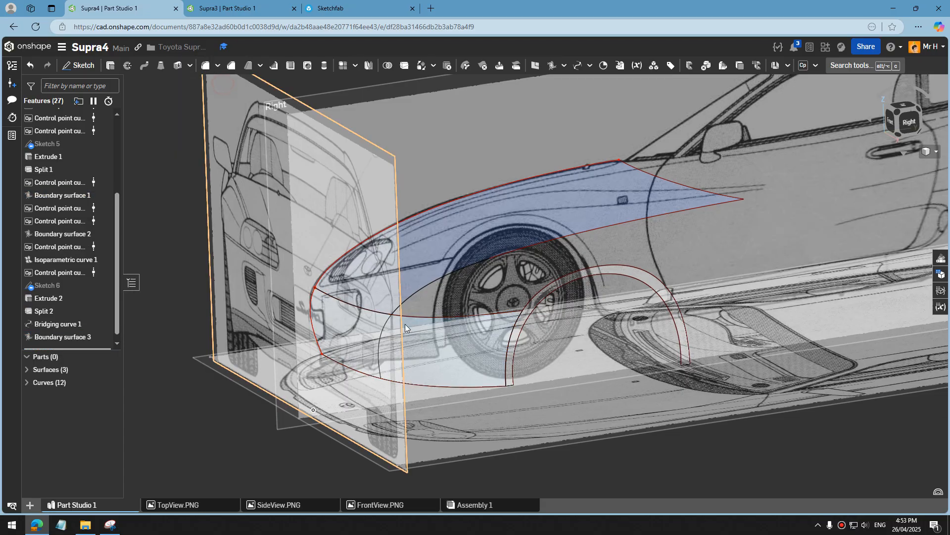
# Step: Analyze the hood and bumper surfaces with smaller curvature combs, examine the flow across their shared edge, and close the analysis
pyautogui.scroll(-4, 488, 373)
pyautogui.moveTo(567, 430); pyautogui.dragTo(584, 434, button='right')
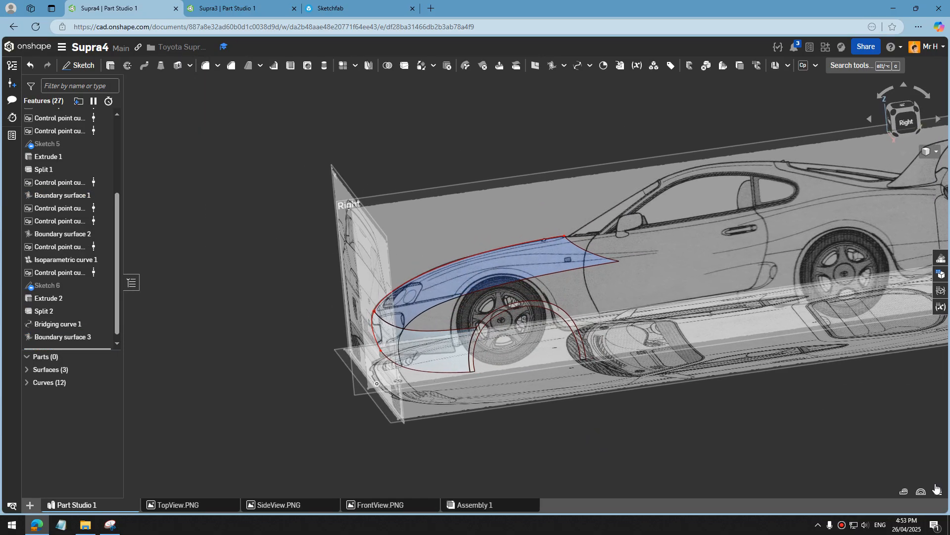
pyautogui.hotkey('shift', 'c')
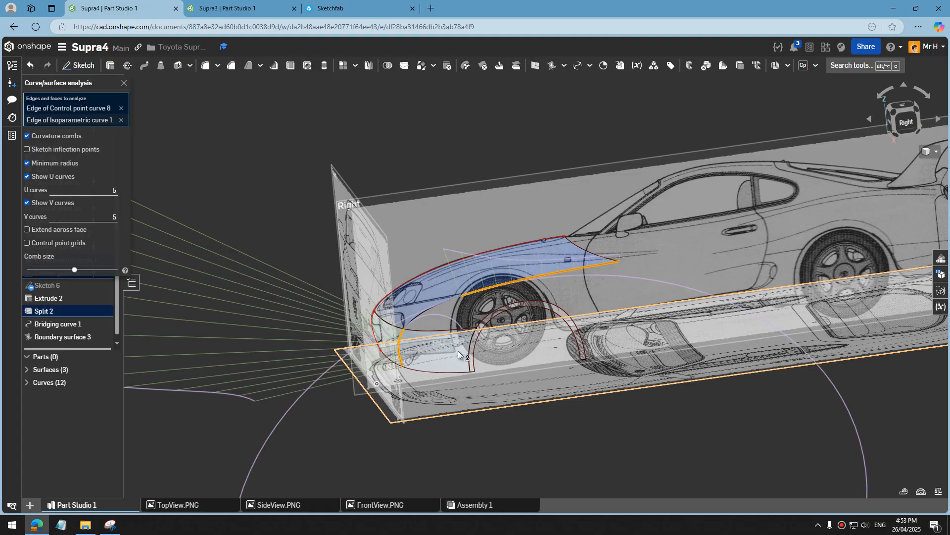
pyautogui.click(411, 293)
pyautogui.moveTo(411, 321); pyautogui.dragTo(401, 329, button='right')
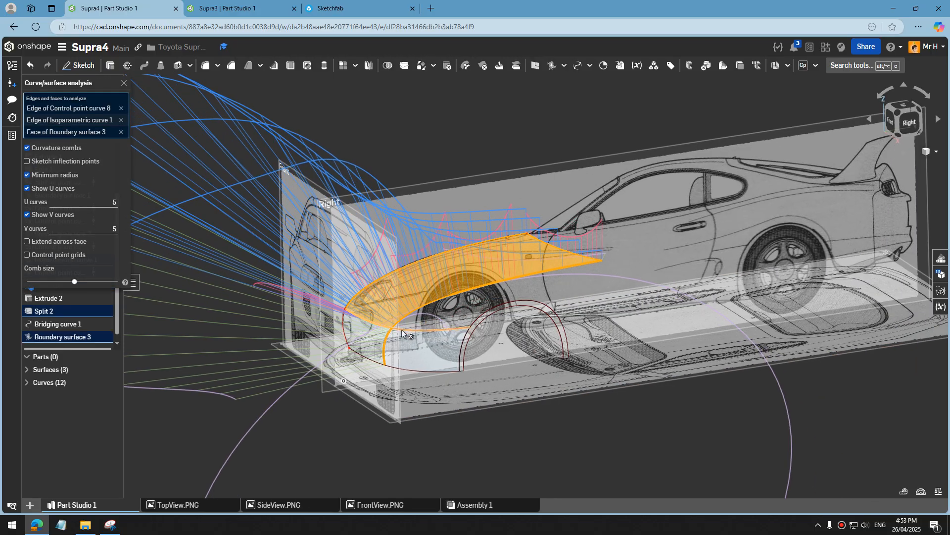
pyautogui.click(377, 340)
pyautogui.scroll(5, 371, 335)
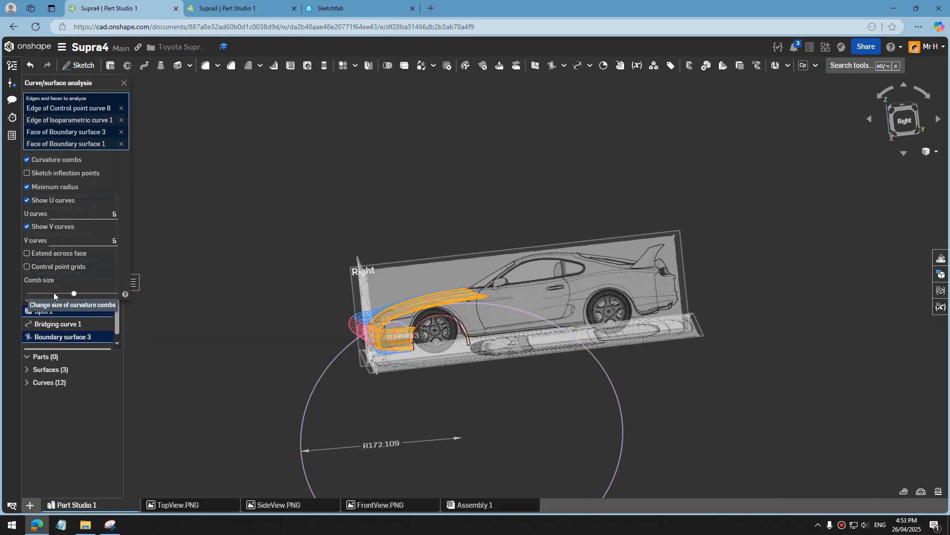
pyautogui.scroll(-5, 347, 312)
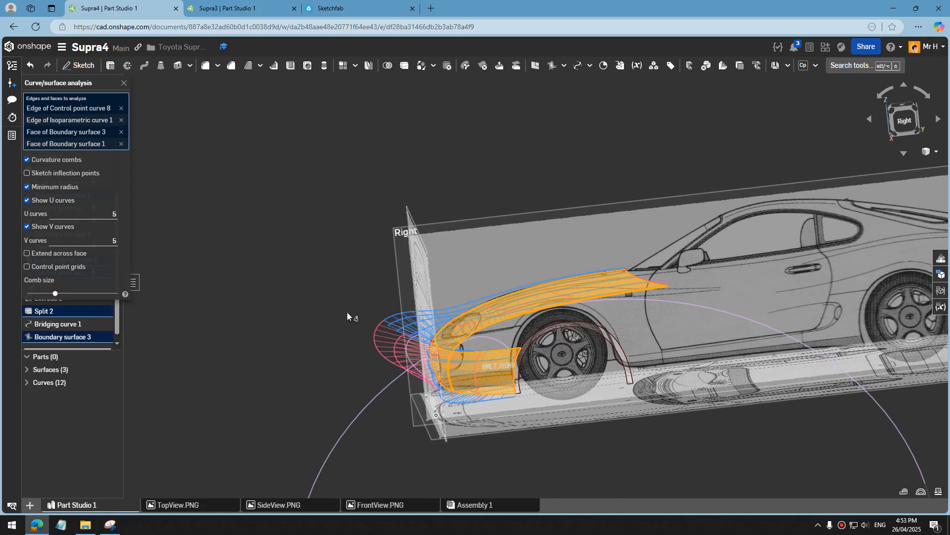
pyautogui.moveTo(590, 335); pyautogui.dragTo(609, 330, button='right')
pyautogui.scroll(-2, 489, 354)
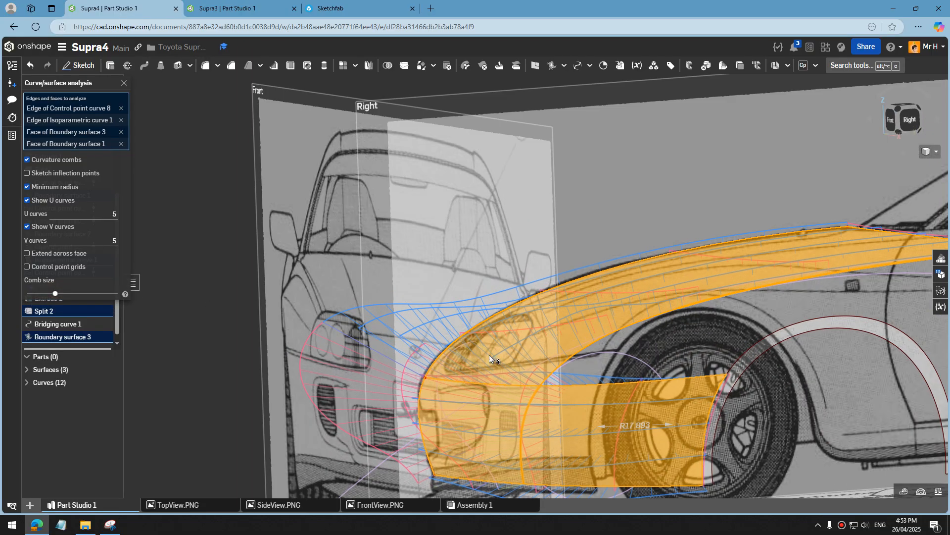
pyautogui.moveTo(489, 354)
pyautogui.mouseDown(button='right')
pyautogui.moveTo(473, 364)
pyautogui.moveTo(540, 322)
pyautogui.moveTo(491, 340)
pyautogui.mouseUp(button='right')
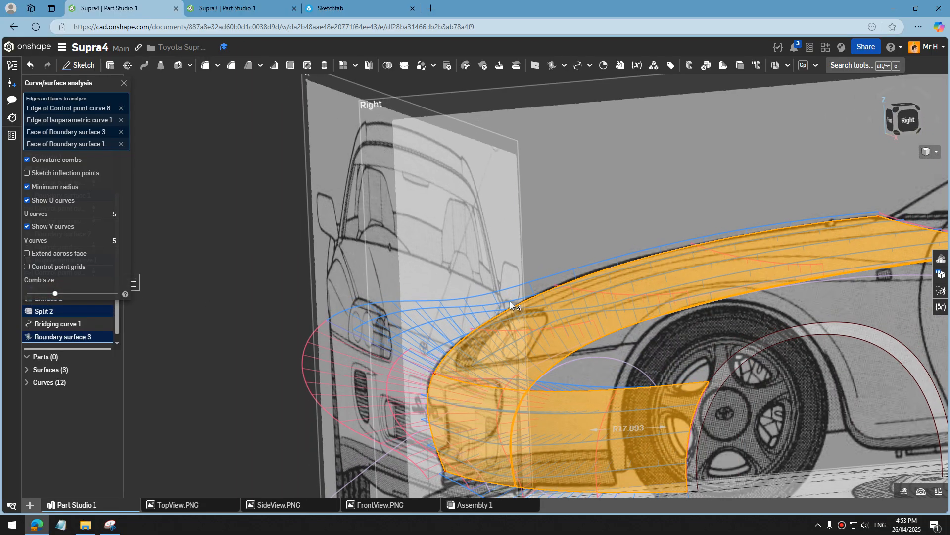
pyautogui.moveTo(444, 384); pyautogui.dragTo(465, 396, button='right')
pyautogui.click(123, 83)
# Step: Start a bridging curve from the hood's side edge and surface to the wheel arch's outer edge and surface
pyautogui.press('f')
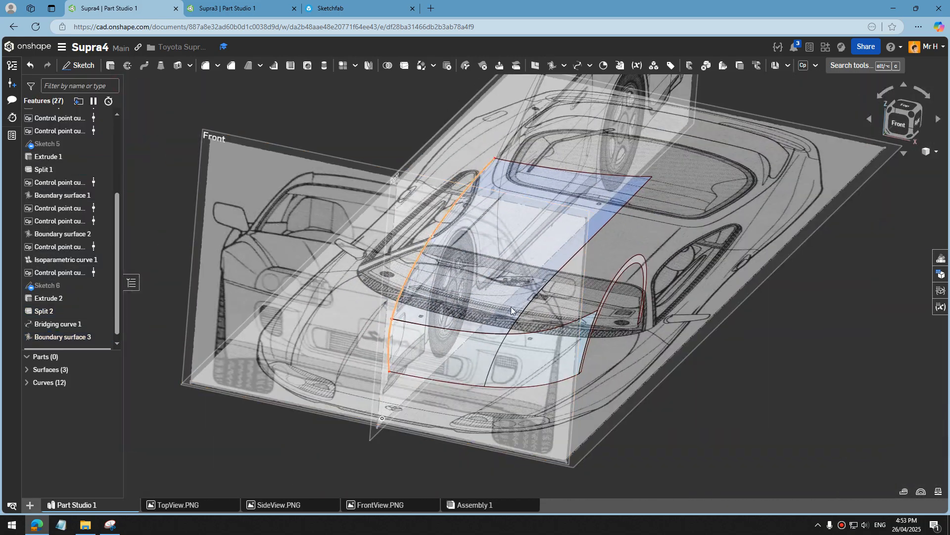
pyautogui.moveTo(752, 355); pyautogui.dragTo(650, 305, button='right')
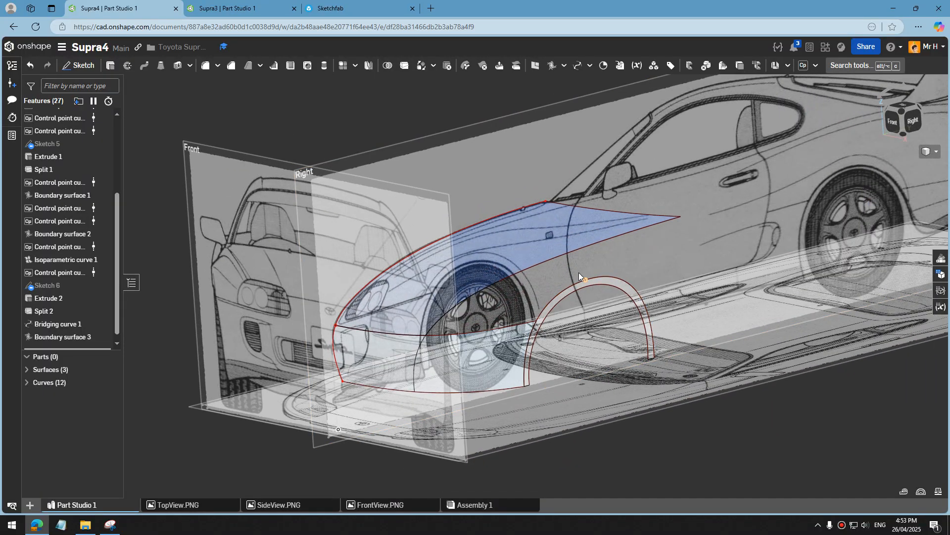
pyautogui.scroll(-5, 584, 279)
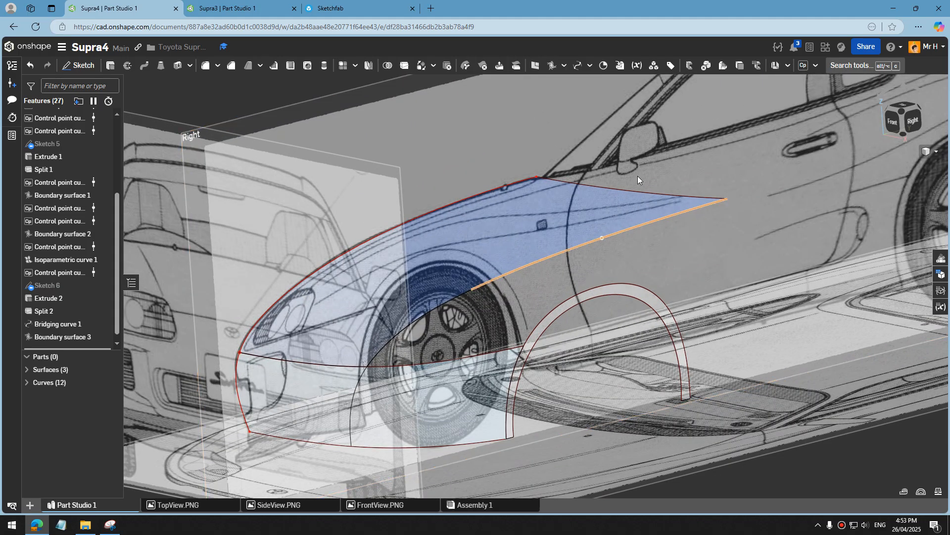
pyautogui.click(579, 72)
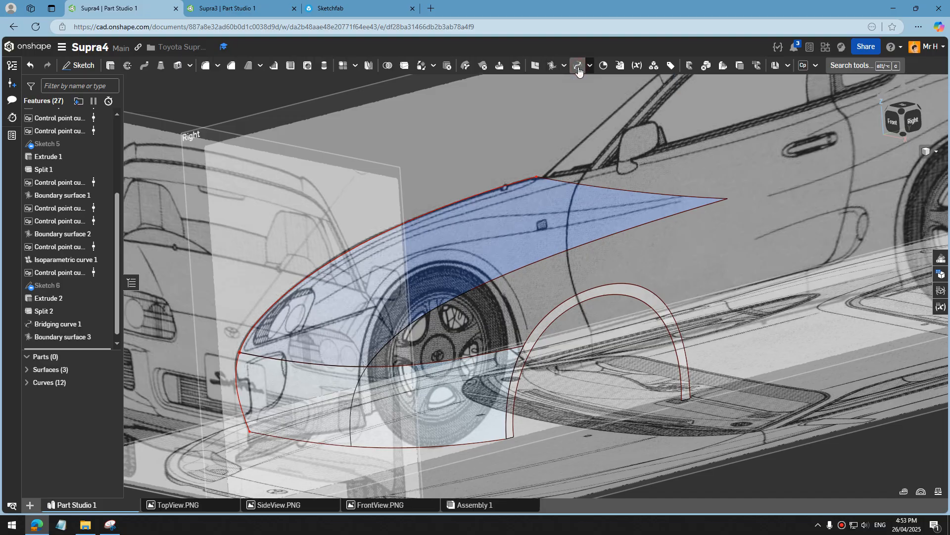
pyautogui.click(533, 263)
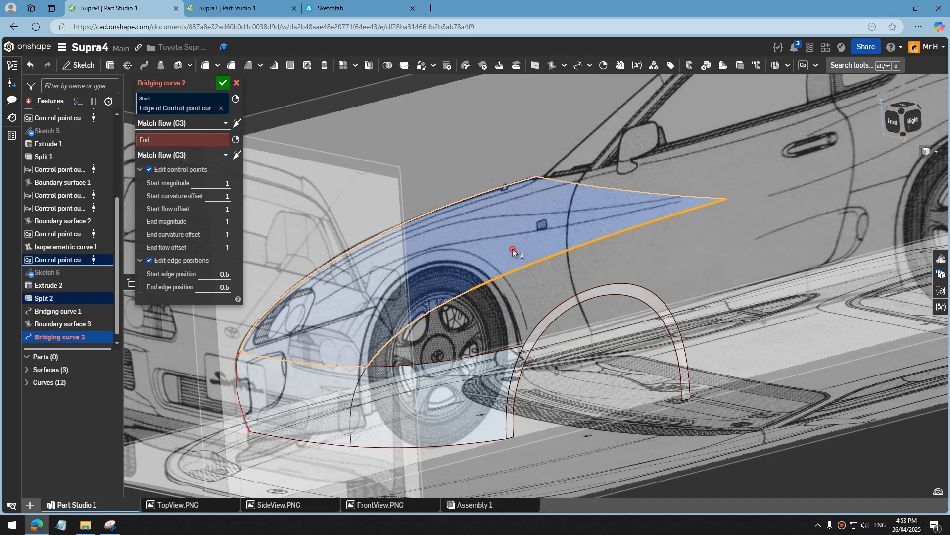
pyautogui.click(513, 250)
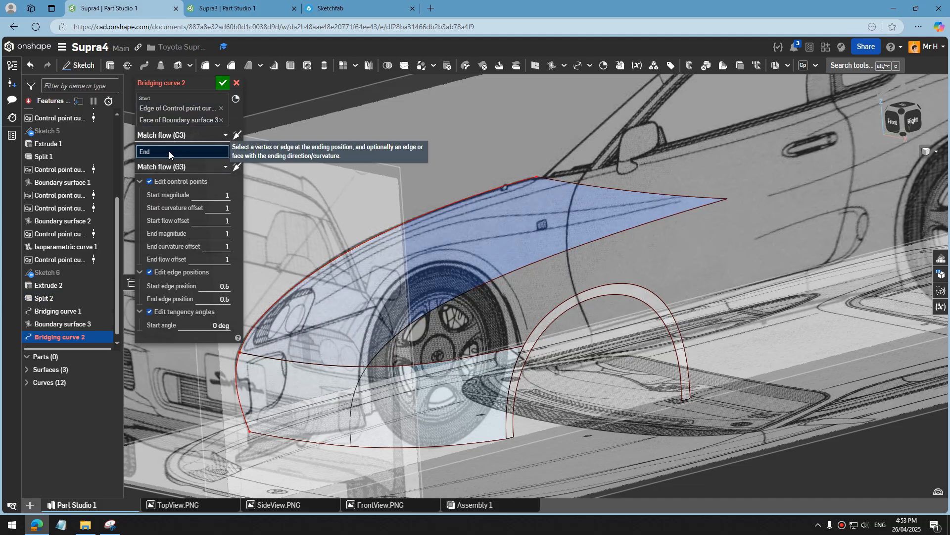
pyautogui.click(585, 292)
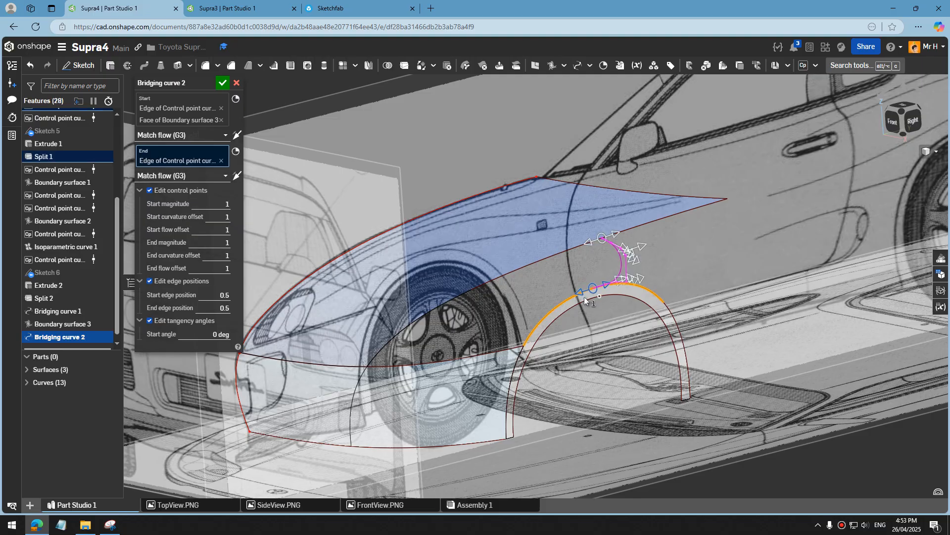
pyautogui.scroll(3, 584, 297)
pyautogui.click(598, 292)
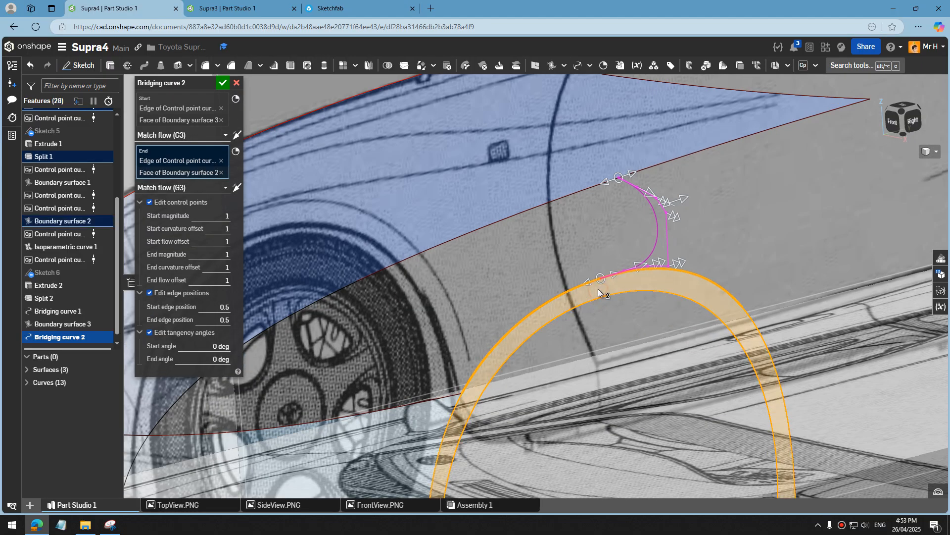
# Step: Slide the bridging curve's start point forward along the hood edge to an edge position of about 0.642
pyautogui.scroll(-3, 649, 262)
pyautogui.moveTo(649, 261); pyautogui.dragTo(806, 190, button='right')
pyautogui.hotkey('shift', '5')
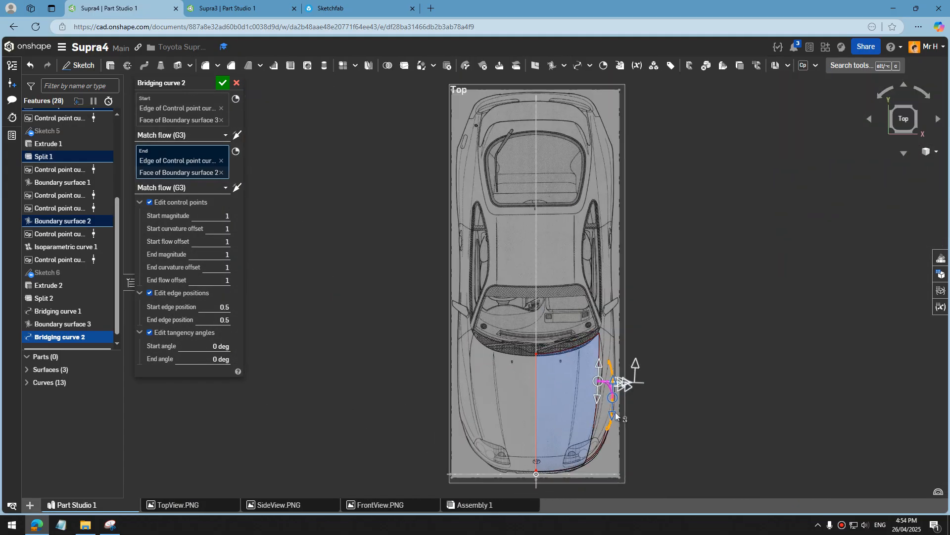
pyautogui.scroll(-3, 607, 426)
pyautogui.scroll(8, 608, 426)
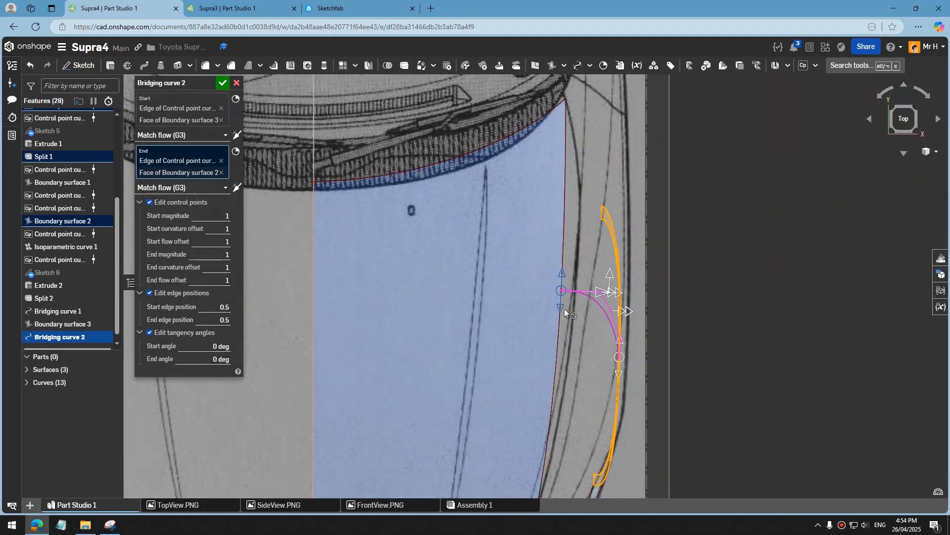
pyautogui.moveTo(565, 309); pyautogui.dragTo(564, 364)
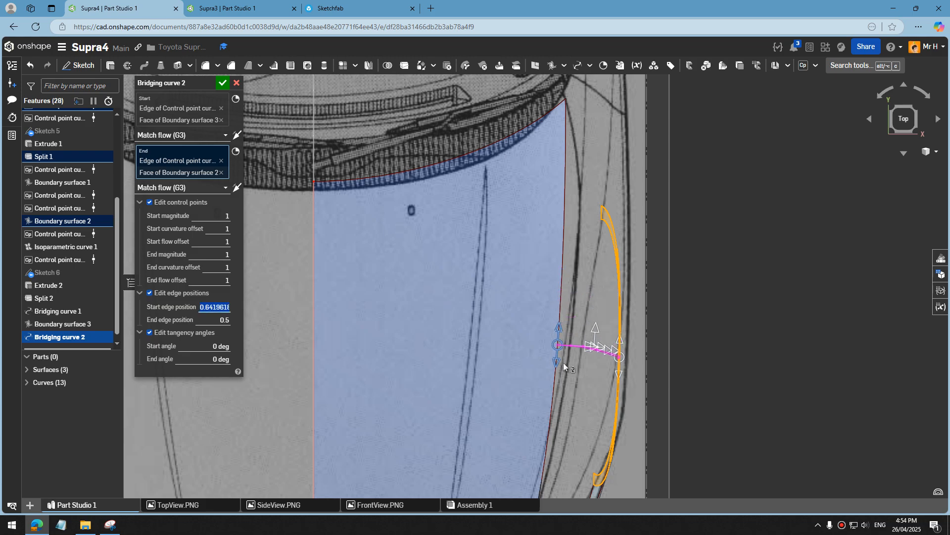
# Step: Set the bridging curve's continuity at the wheel arch end to Match position
pyautogui.scroll(-5, 565, 358)
pyautogui.moveTo(541, 290); pyautogui.dragTo(661, 287, button='right')
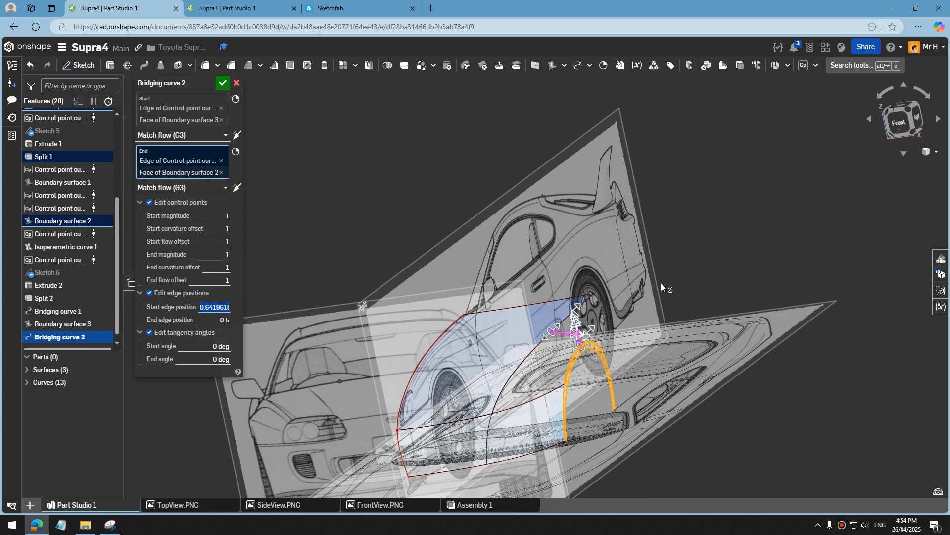
pyautogui.moveTo(536, 386); pyautogui.dragTo(527, 373, button='right')
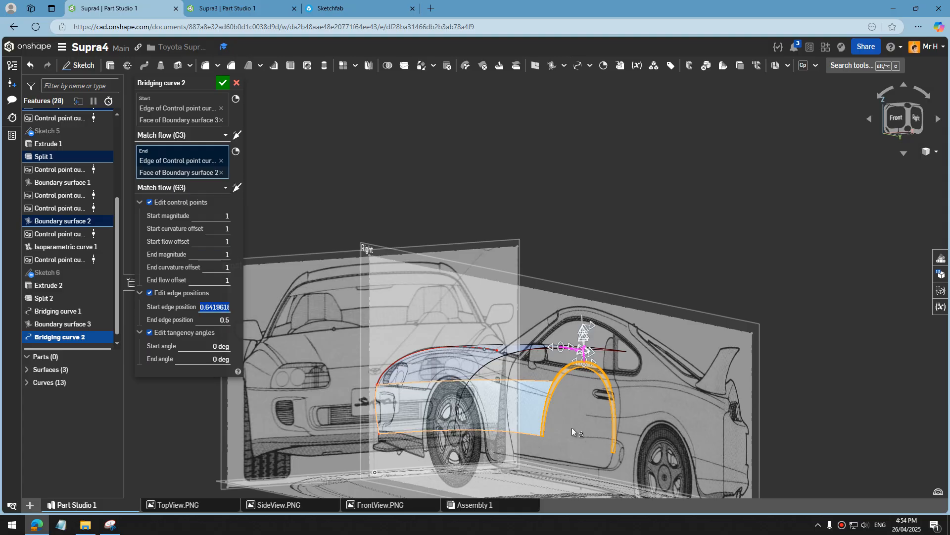
pyautogui.scroll(6, 232, 208)
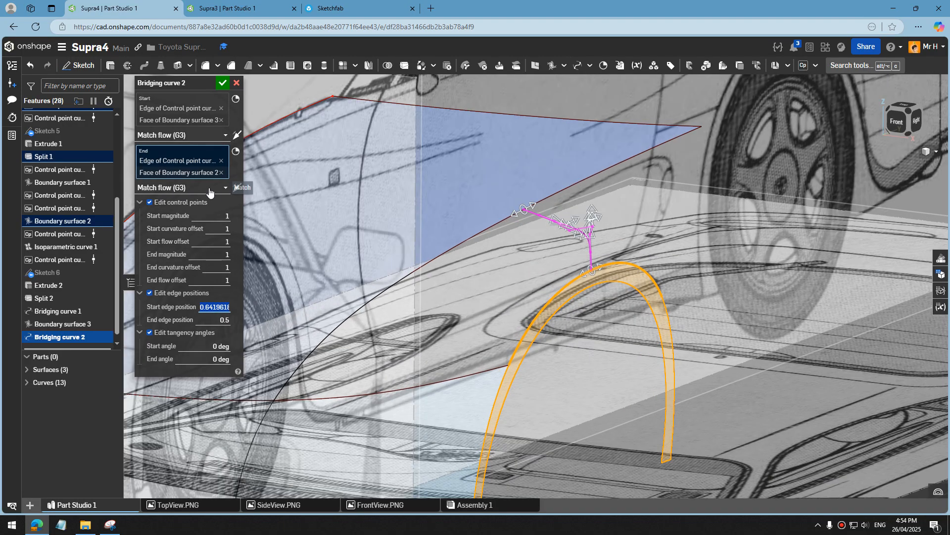
pyautogui.click(225, 188)
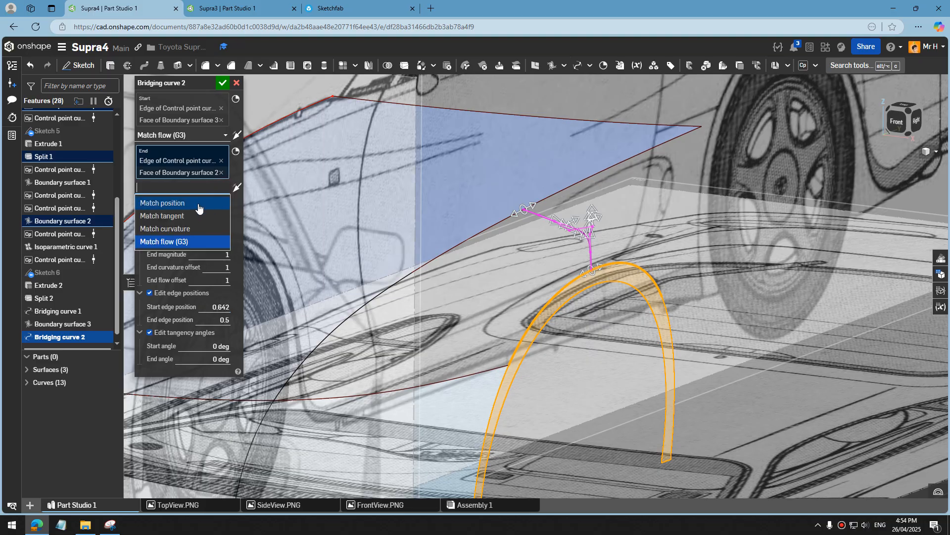
pyautogui.click(187, 208)
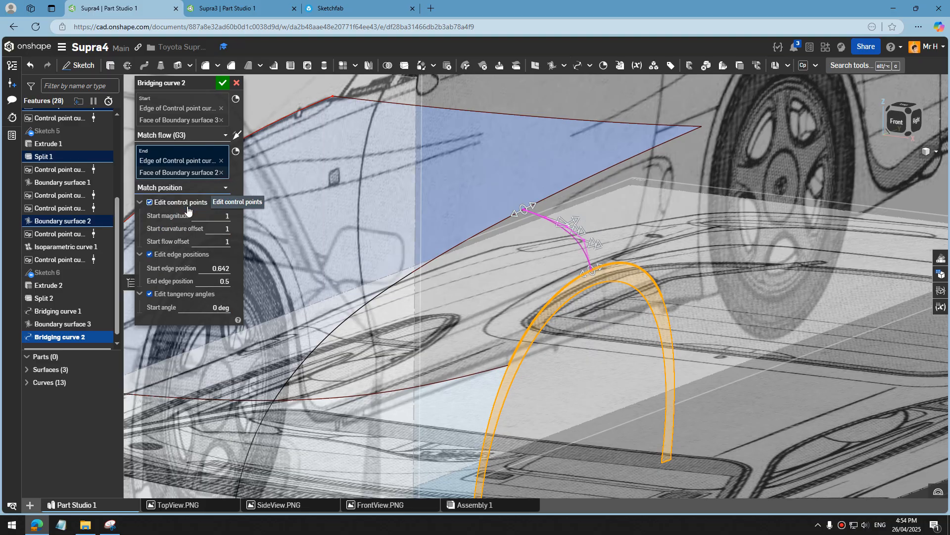
# Step: Reduce the bridging curve's start magnitude to about 0.865 against the front reference image
pyautogui.scroll(2, 605, 283)
pyautogui.moveTo(602, 262); pyautogui.dragTo(625, 281, button='right')
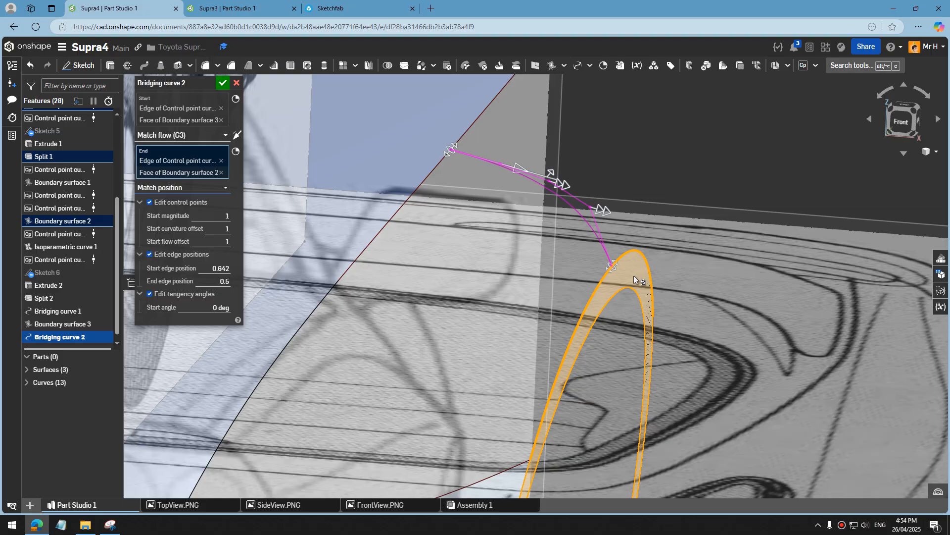
pyautogui.scroll(-2, 634, 280)
pyautogui.click(901, 121)
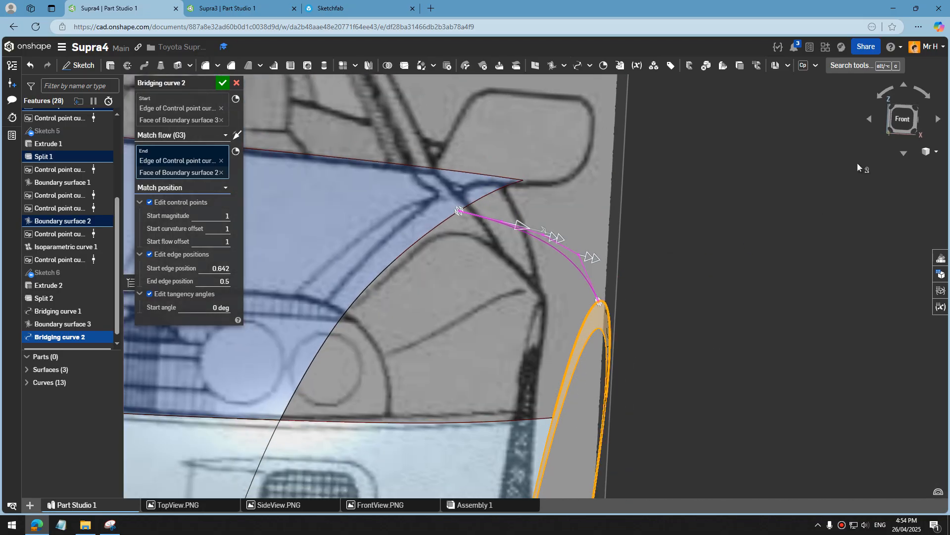
pyautogui.scroll(-3, 814, 217)
pyautogui.scroll(4, 815, 217)
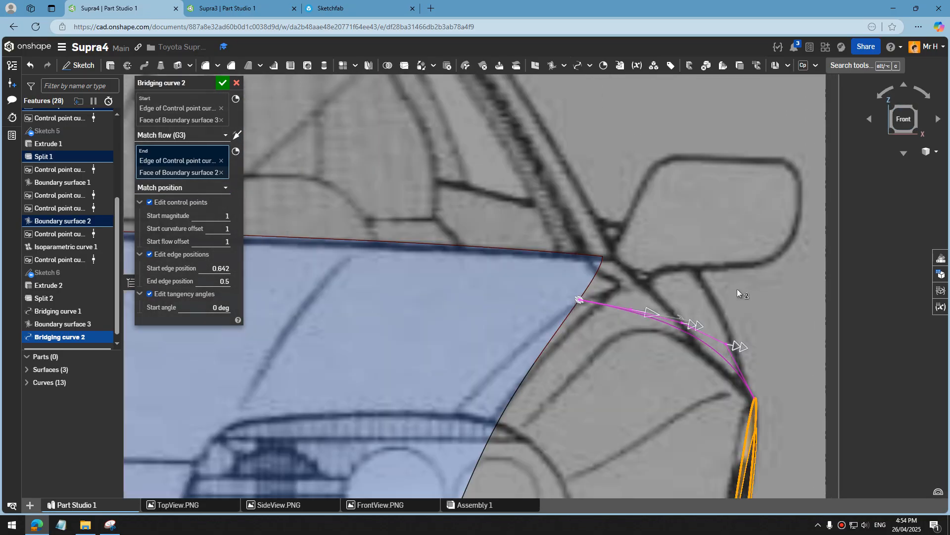
pyautogui.moveTo(651, 315); pyautogui.dragTo(646, 314)
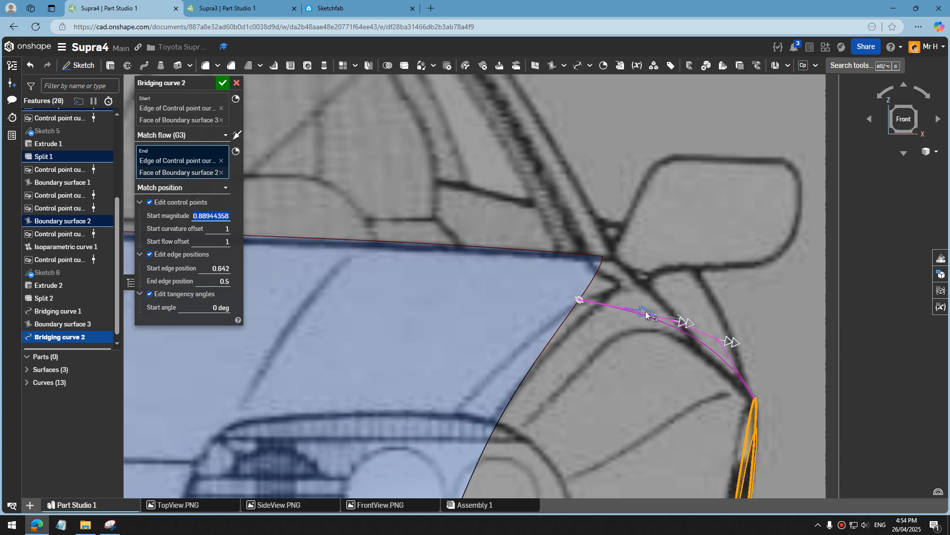
pyautogui.press('f')
pyautogui.click(907, 107)
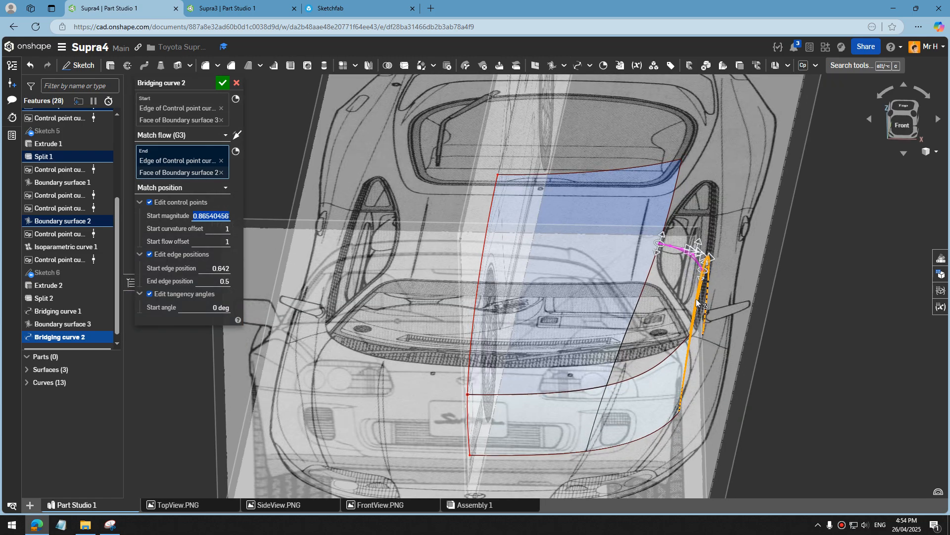
# Step: Slide the bridging curve's start point along the hood edge to an edge position of about 0.652 and accept the curve
pyautogui.click(907, 107)
pyautogui.scroll(5, 610, 381)
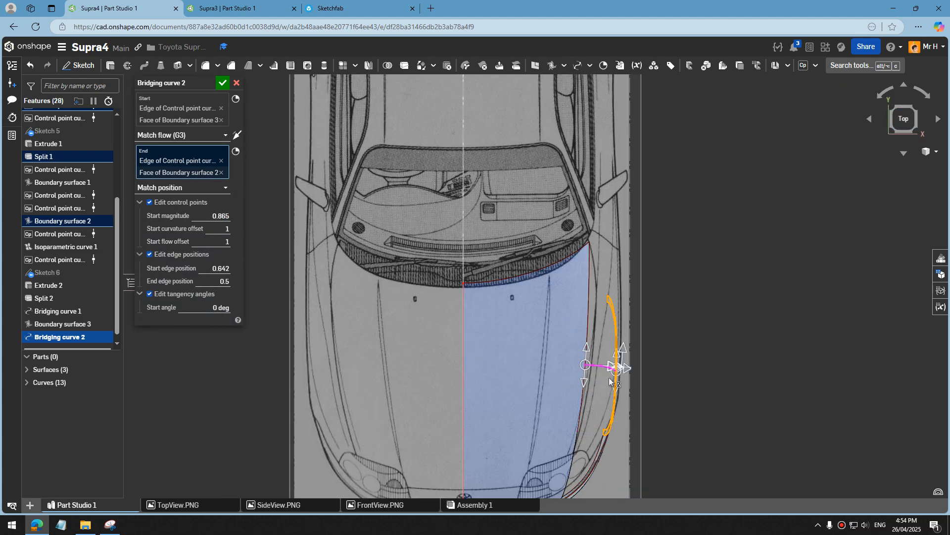
pyautogui.moveTo(496, 306); pyautogui.dragTo(489, 311)
pyautogui.scroll(-2, 555, 297)
pyautogui.scroll(-3, 554, 297)
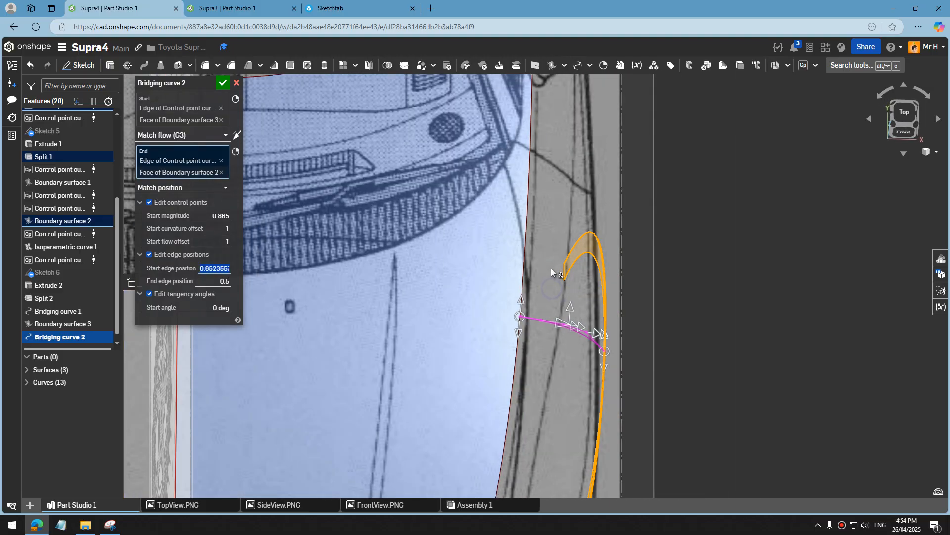
pyautogui.click(220, 87)
# Step: Start a new boundary surface for the fender area between the hood's side edge and the wheel arch
pyautogui.scroll(-4, 300, 177)
pyautogui.moveTo(430, 346); pyautogui.dragTo(392, 287, button='right')
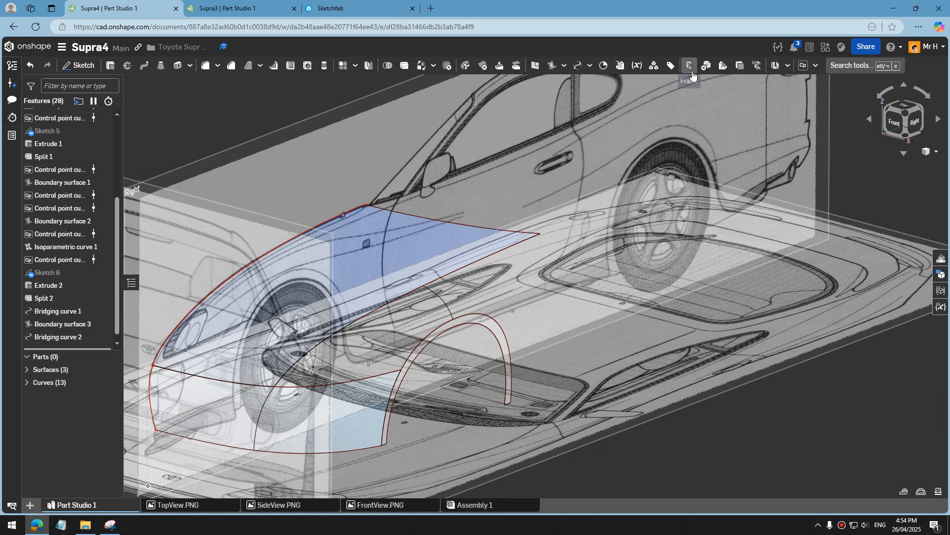
pyautogui.click(553, 68)
pyautogui.scroll(-3, 833, 270)
pyautogui.scroll(4, 580, 397)
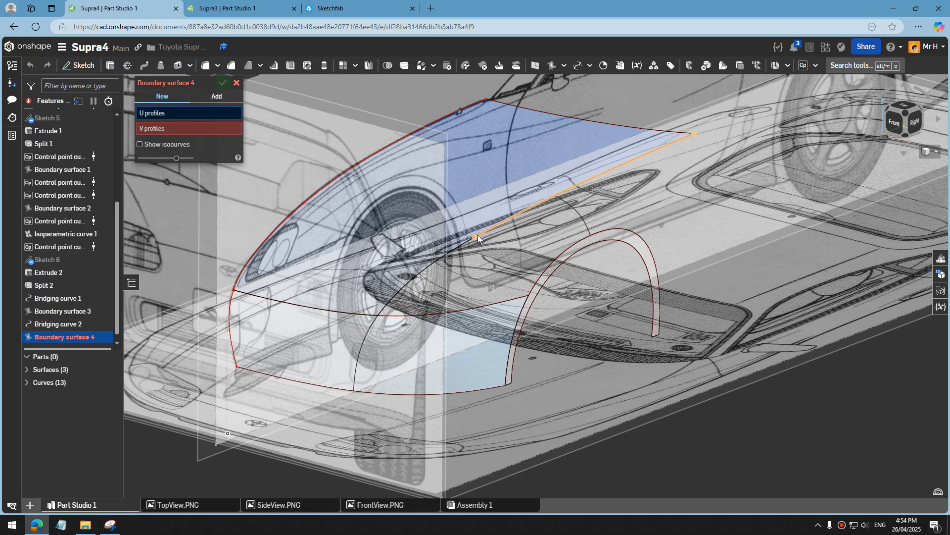
pyautogui.scroll(2, 488, 234)
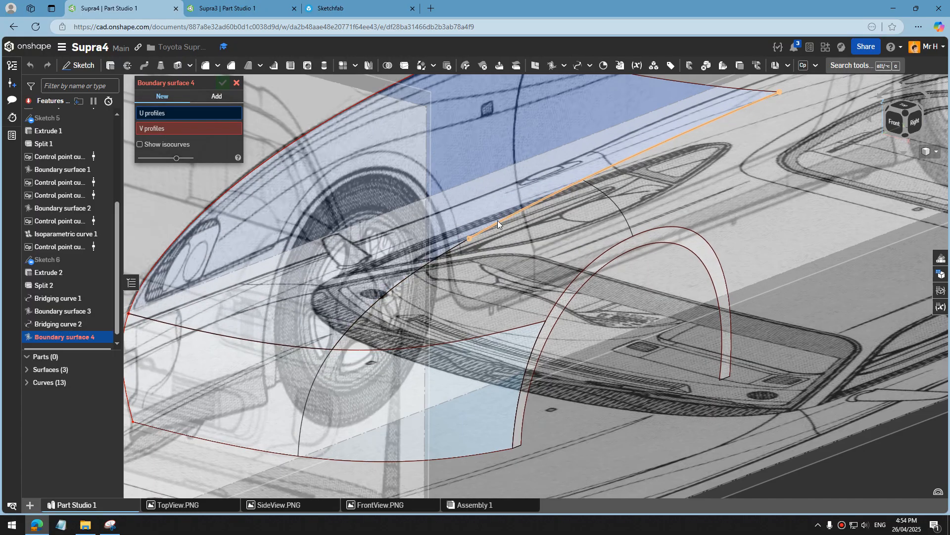
pyautogui.click(498, 222)
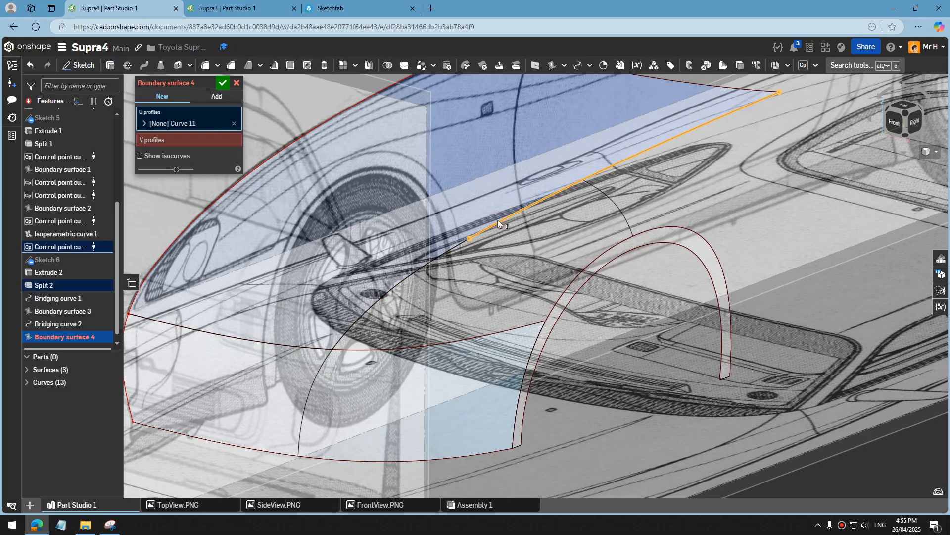
pyautogui.click(145, 124)
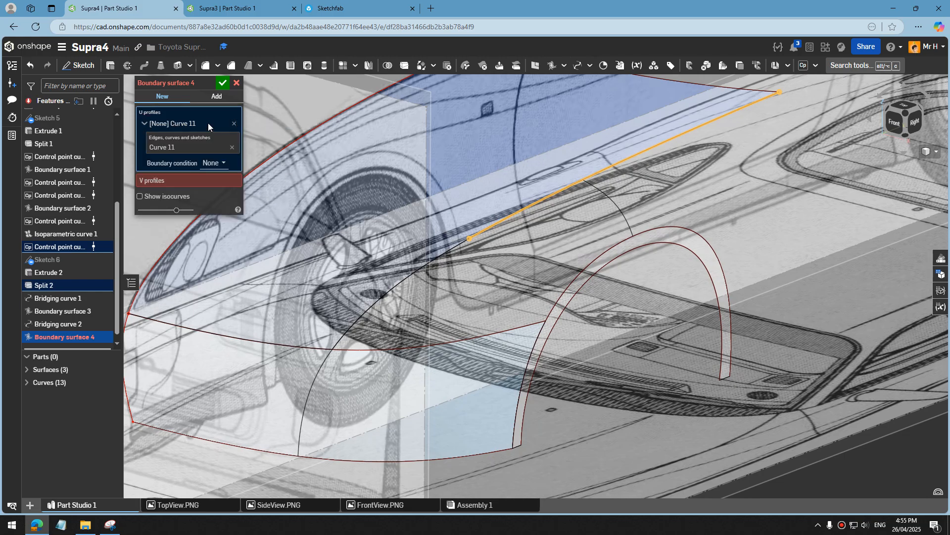
pyautogui.click(234, 124)
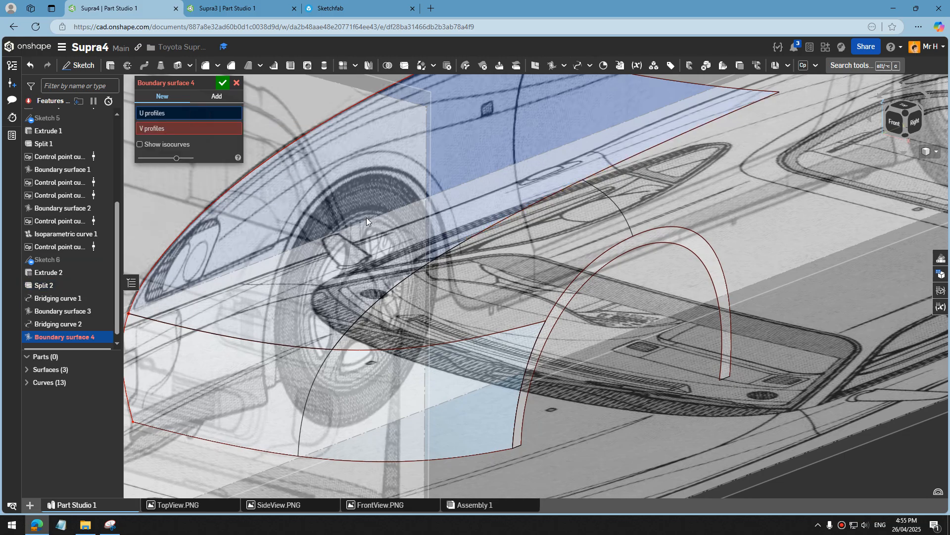
# Step: Set the U profiles to the hood's side edge from Boundary surface 3 and the wheel arch's outer edge from Control point curve 2
pyautogui.rightClick(454, 246)
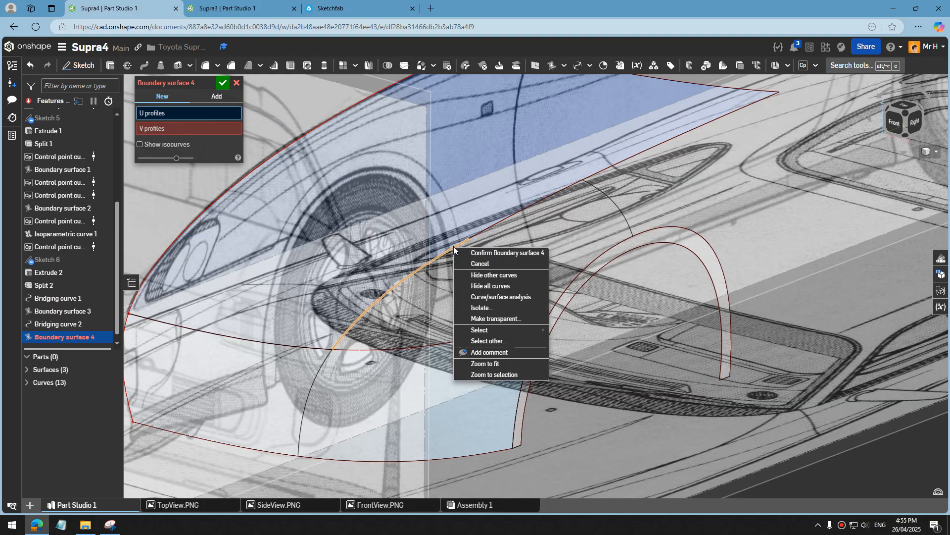
pyautogui.click(493, 341)
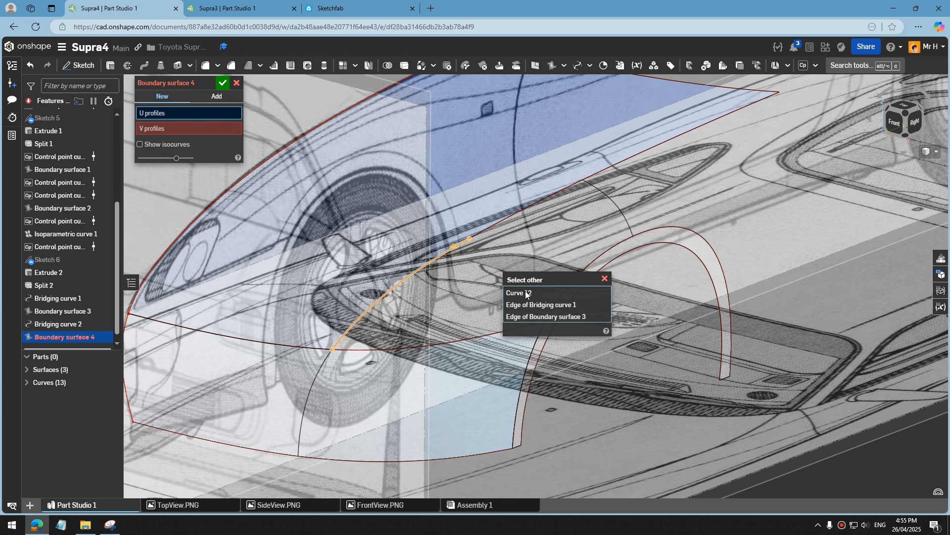
pyautogui.click(536, 317)
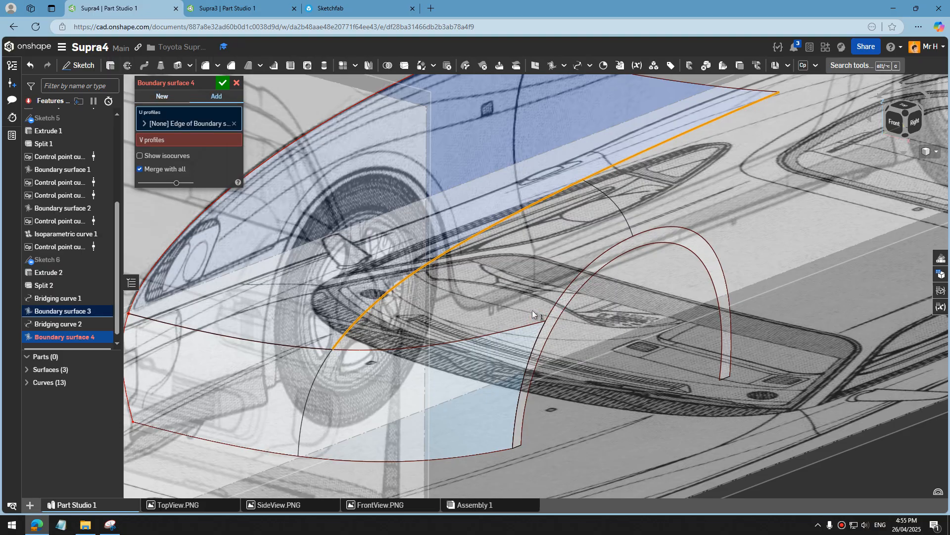
pyautogui.rightClick(563, 290)
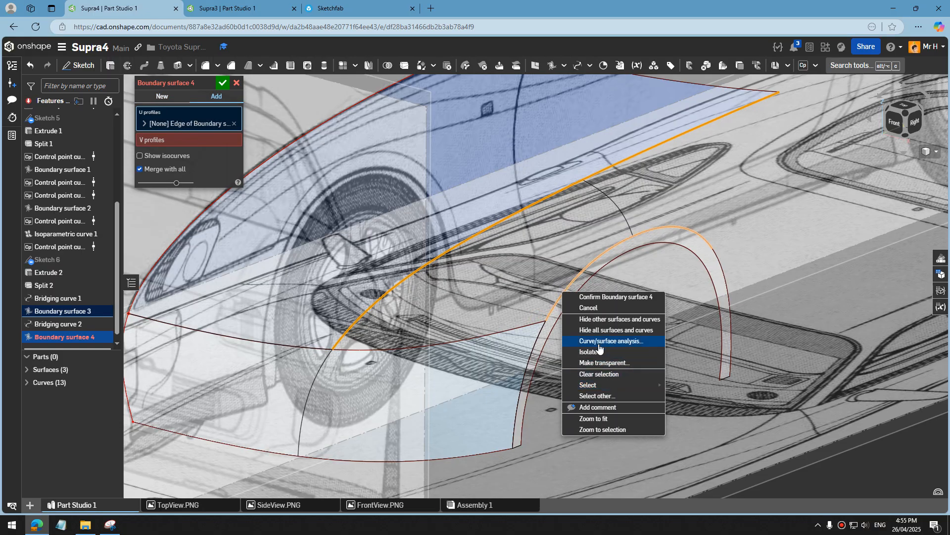
pyautogui.click(601, 397)
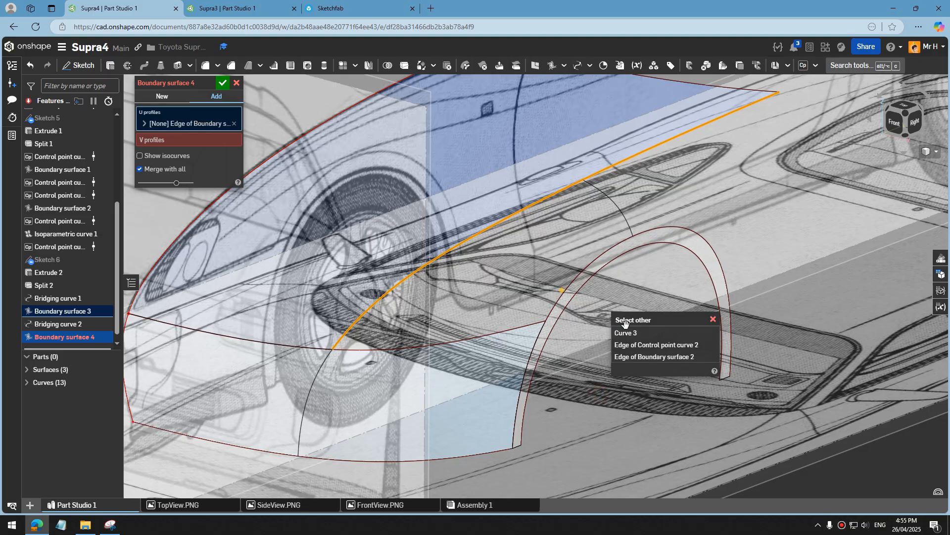
pyautogui.click(647, 348)
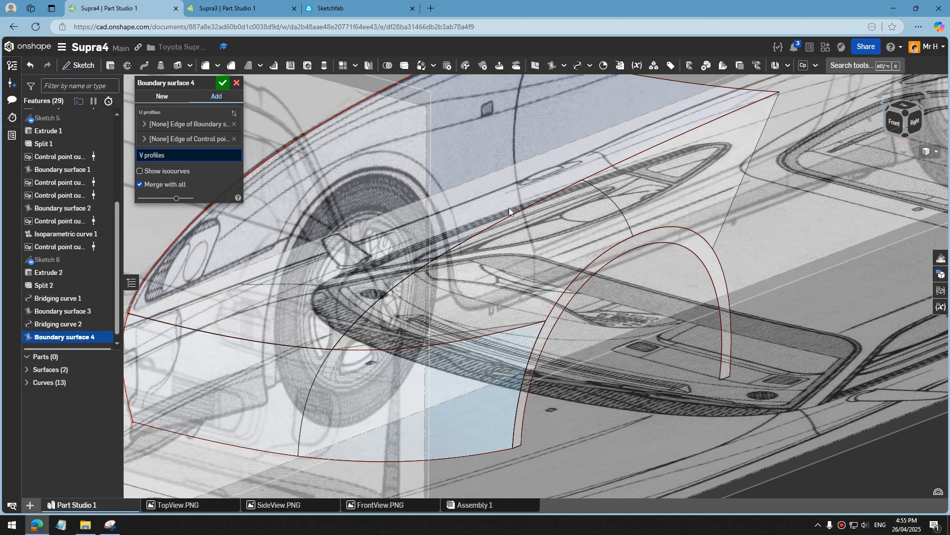
# Step: Set the V profiles to the hood-to-arch bridging curve and the bumper surface's upper edge from Boundary surface 1
pyautogui.click(616, 204)
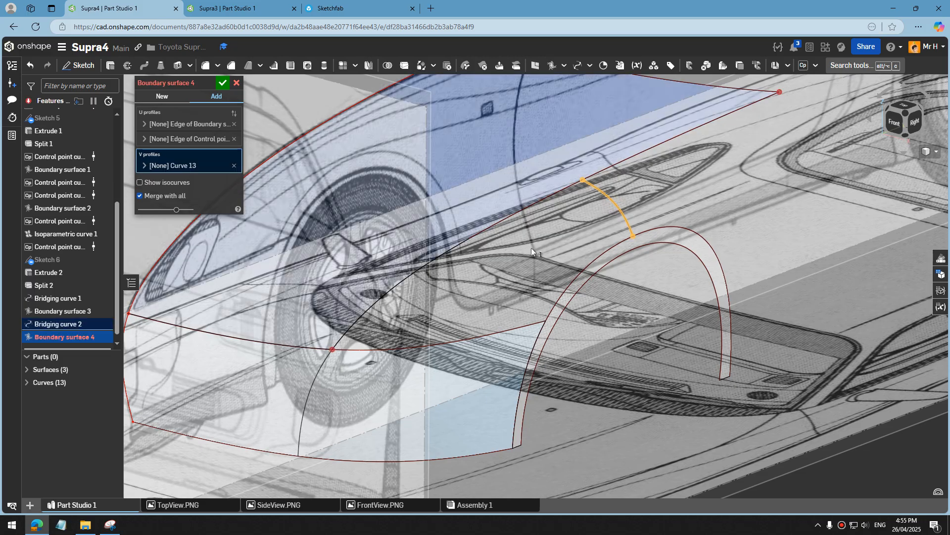
pyautogui.rightClick(456, 341)
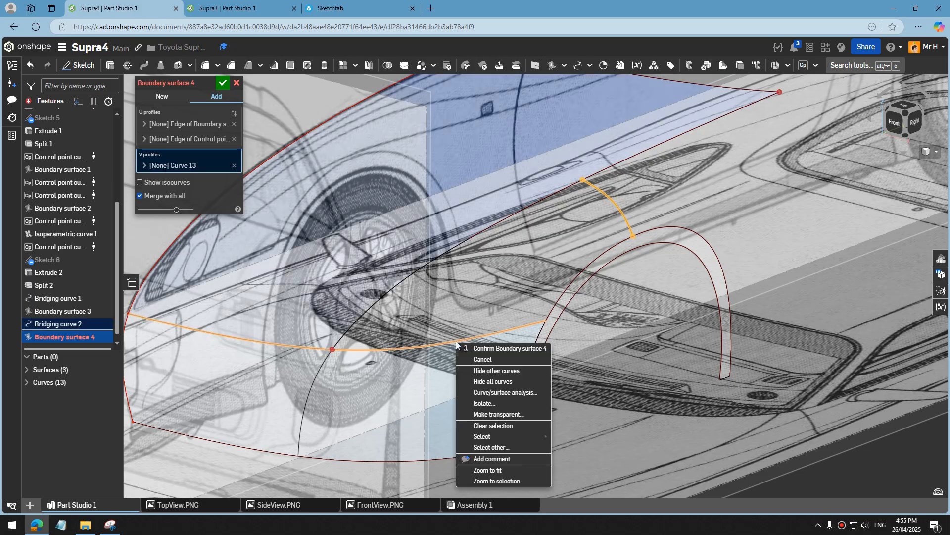
pyautogui.click(491, 447)
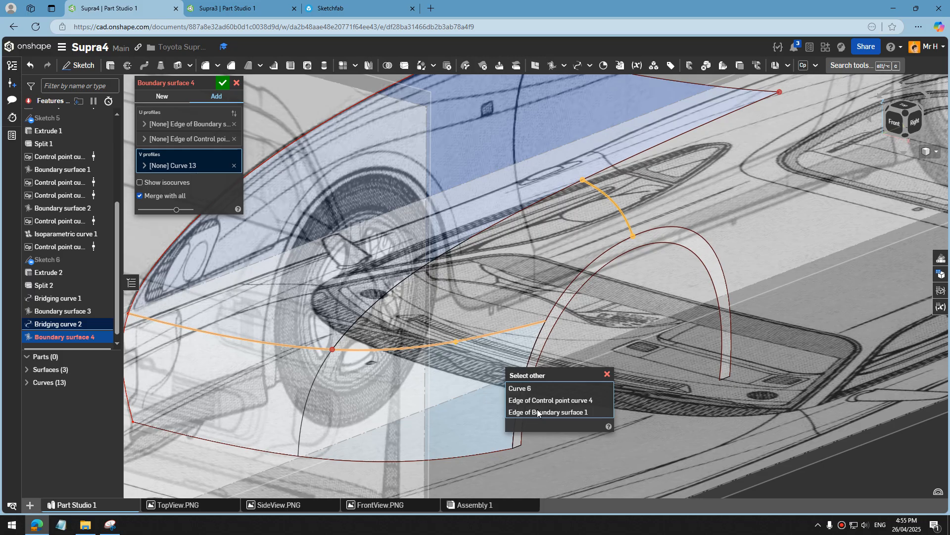
pyautogui.click(539, 412)
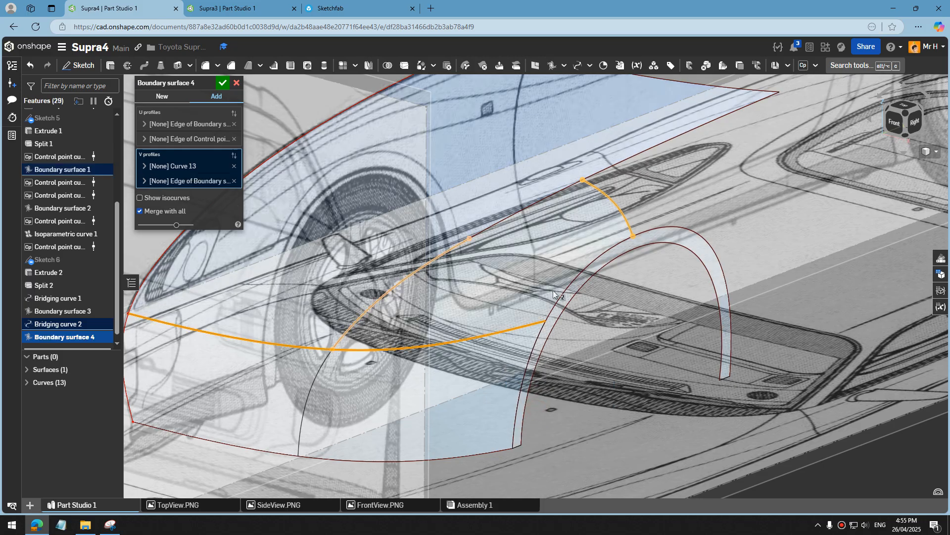
# Step: Set the hood edge profile's boundary condition to Match curvature with the face of Boundary surface 3
pyautogui.moveTo(557, 291); pyautogui.dragTo(527, 251, button='right')
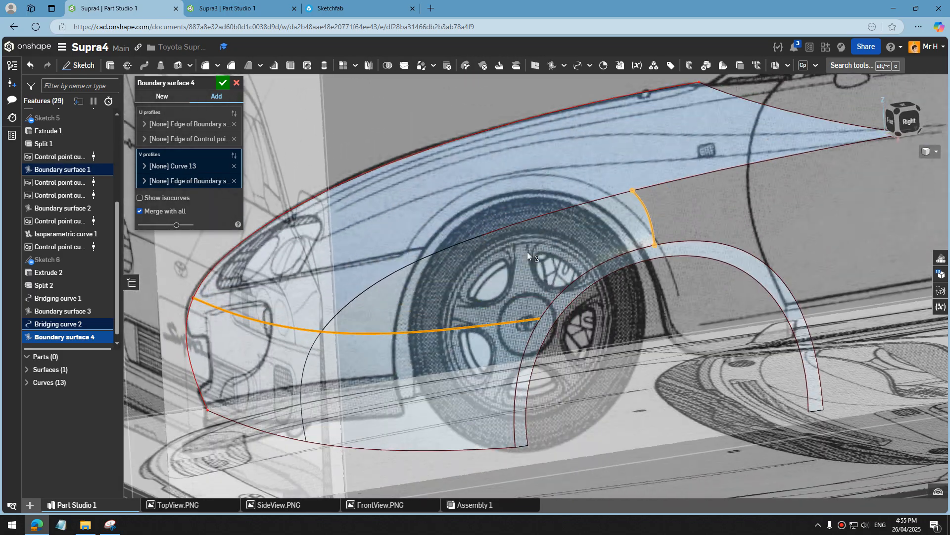
pyautogui.click(196, 125)
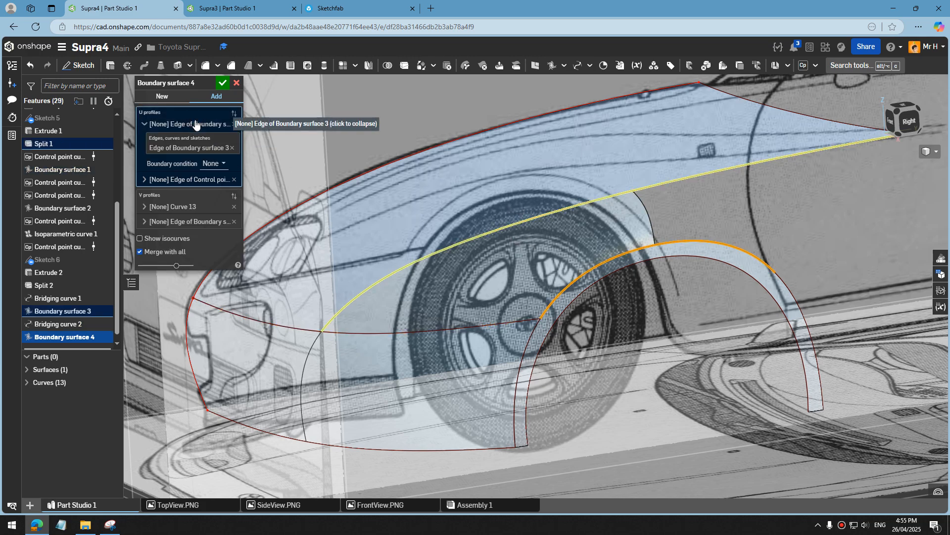
pyautogui.click(215, 163)
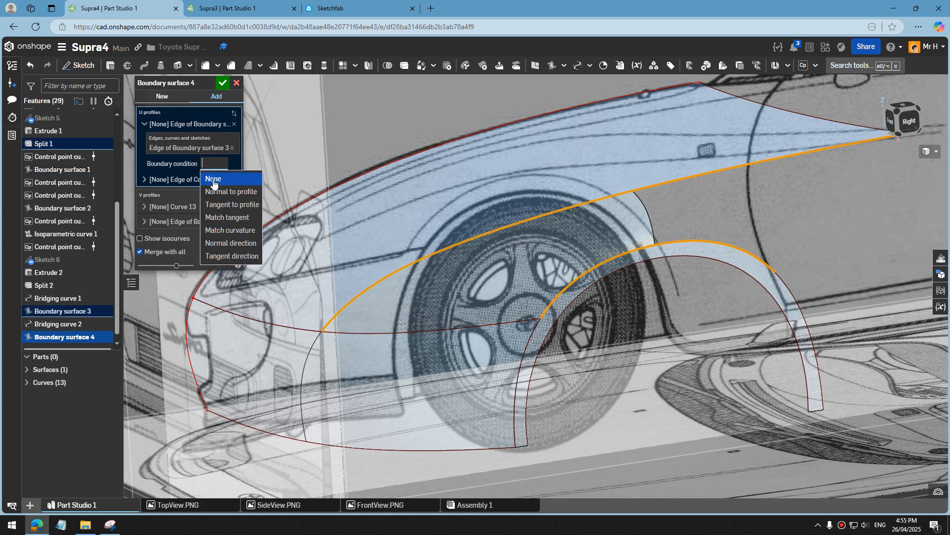
pyautogui.click(233, 231)
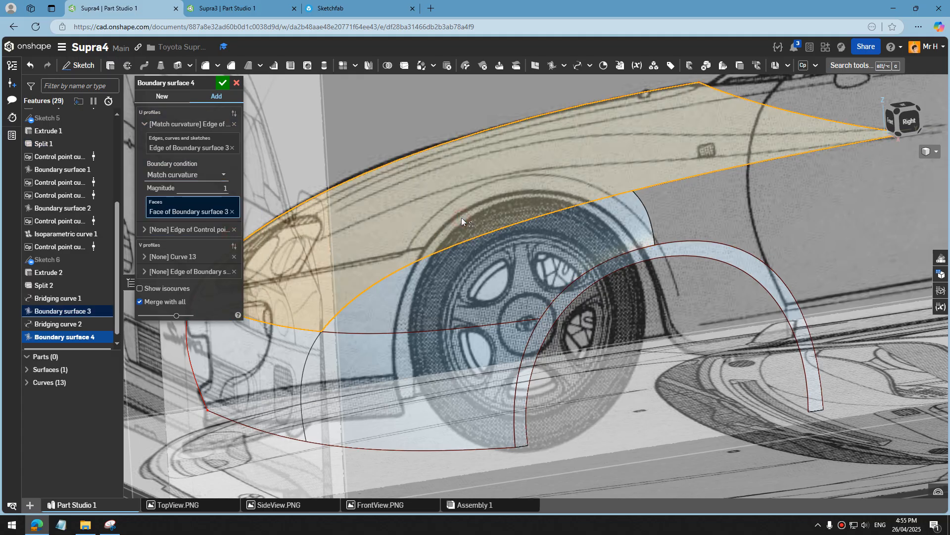
# Step: Set the bumper edge profile to Match curvature with the face of Boundary surface 1 and accept the fender surface
pyautogui.moveTo(425, 252); pyautogui.dragTo(247, 222, button='right')
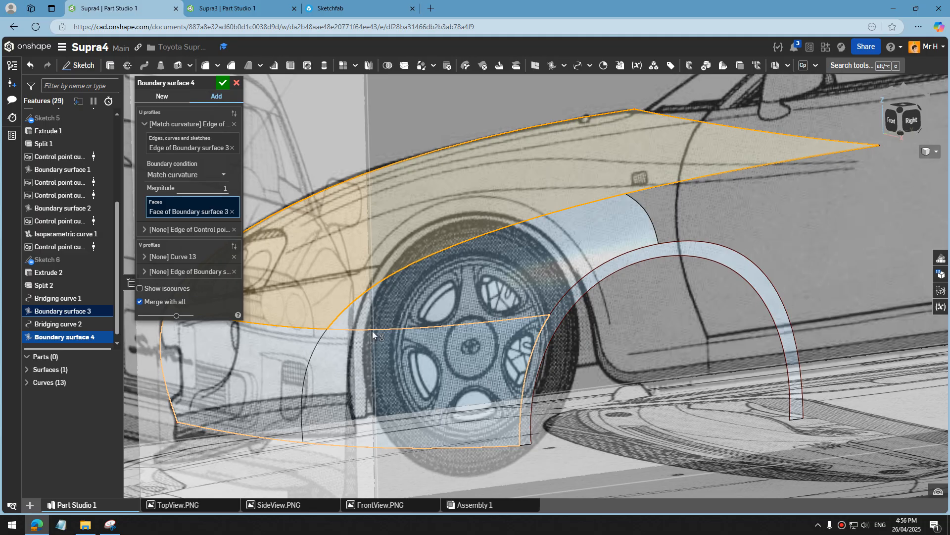
pyautogui.click(145, 272)
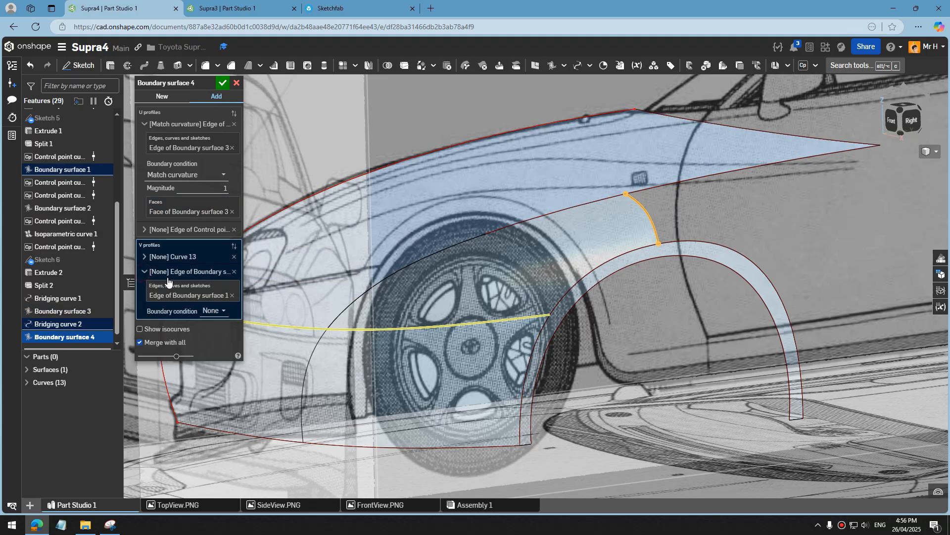
pyautogui.click(208, 312)
pyautogui.click(221, 378)
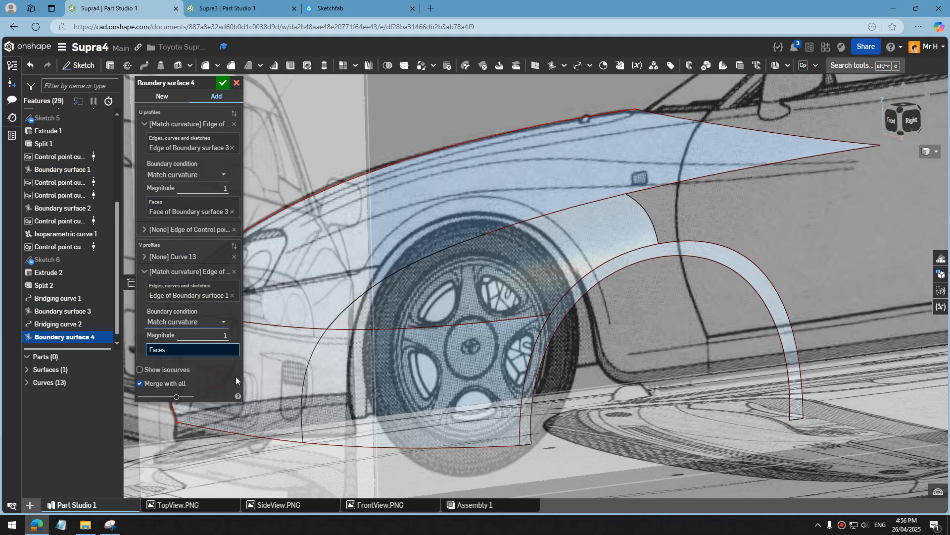
pyautogui.click(407, 369)
pyautogui.moveTo(424, 344); pyautogui.dragTo(563, 240, button='right')
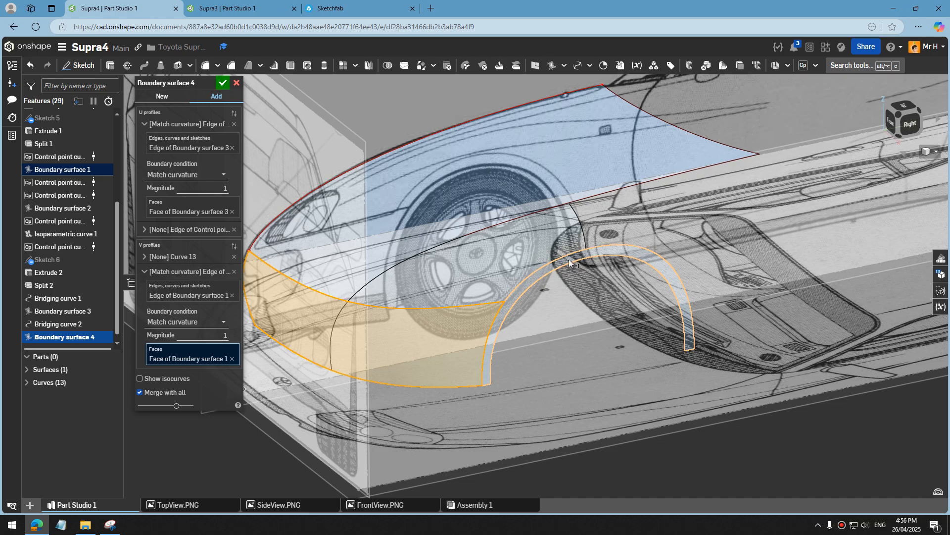
pyautogui.click(222, 83)
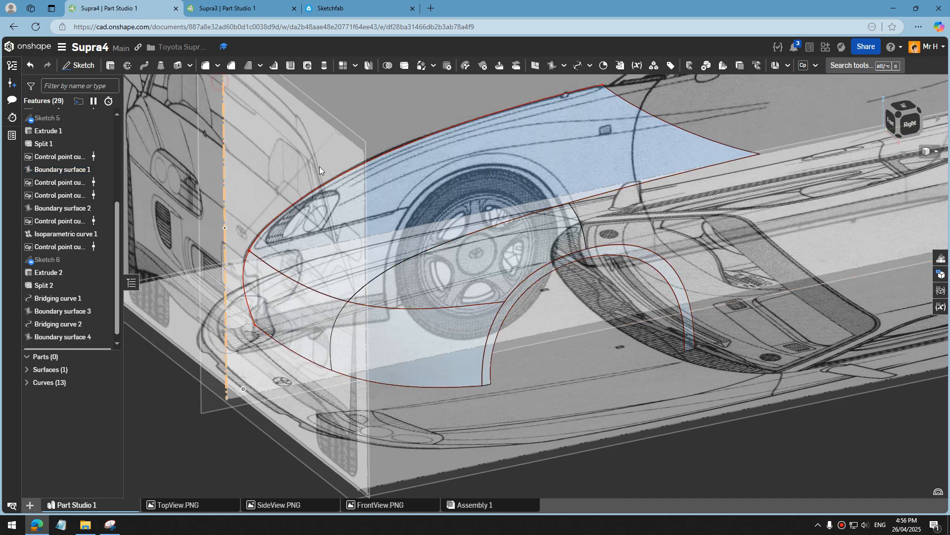
pyautogui.scroll(-2, 574, 353)
pyautogui.moveTo(574, 354); pyautogui.dragTo(644, 300, button='right')
pyautogui.scroll(3, 602, 348)
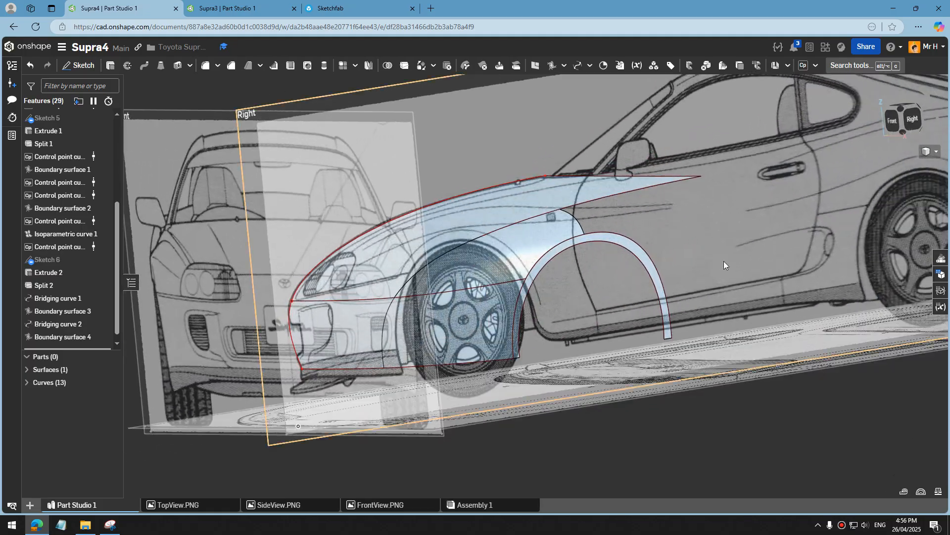
pyautogui.moveTo(560, 292); pyautogui.dragTo(537, 301, button='right')
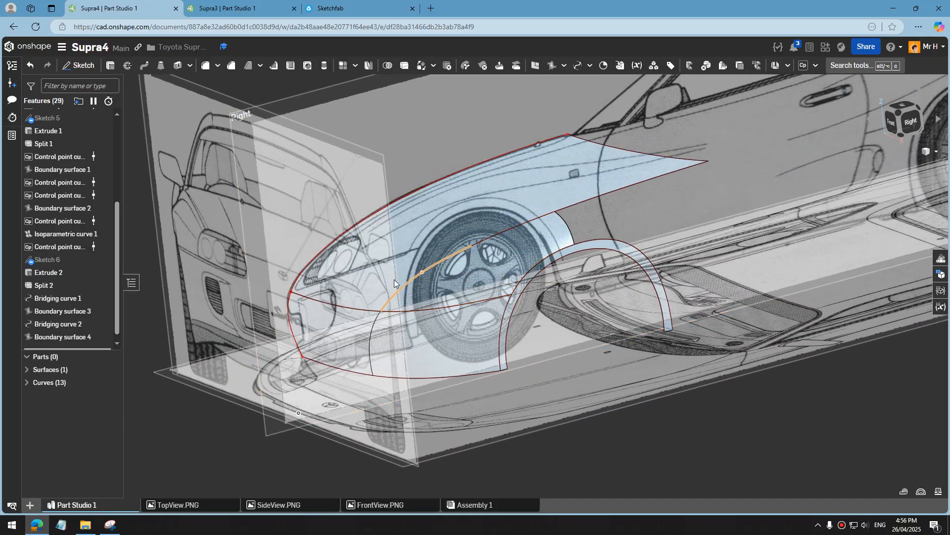
# Step: Start a new sketch on the Front plane and view it normal to the sketch plane, focused on the headlight
pyautogui.moveTo(308, 253); pyautogui.dragTo(344, 265, button='right')
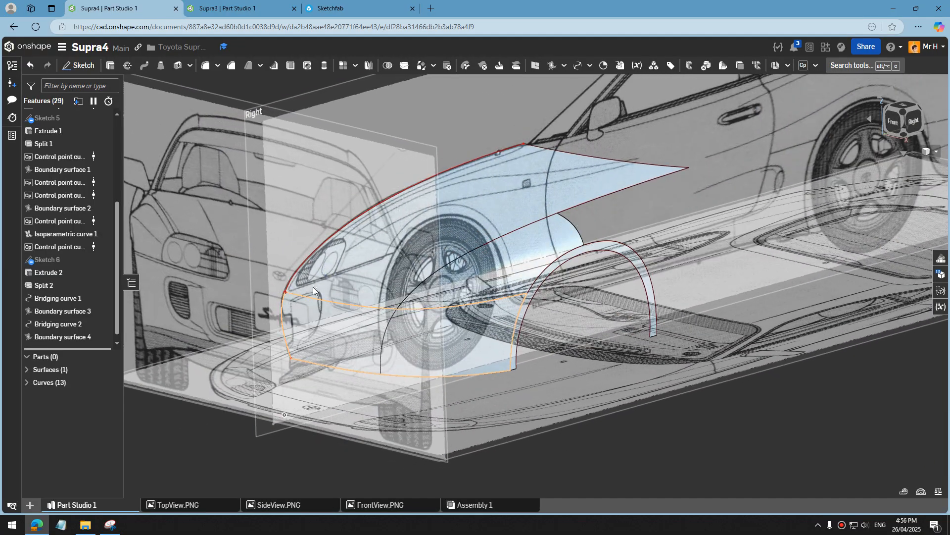
pyautogui.click(70, 68)
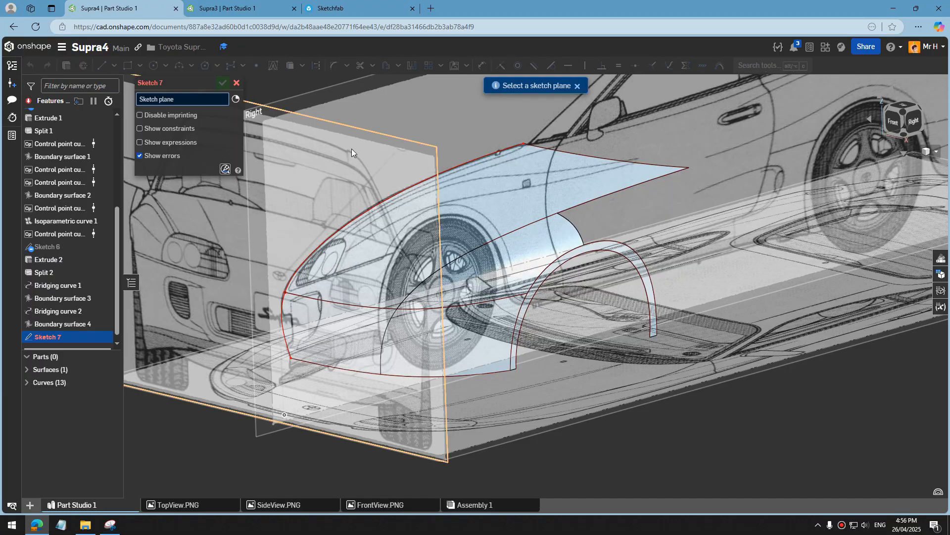
pyautogui.click(348, 147)
pyautogui.rightClick(559, 375)
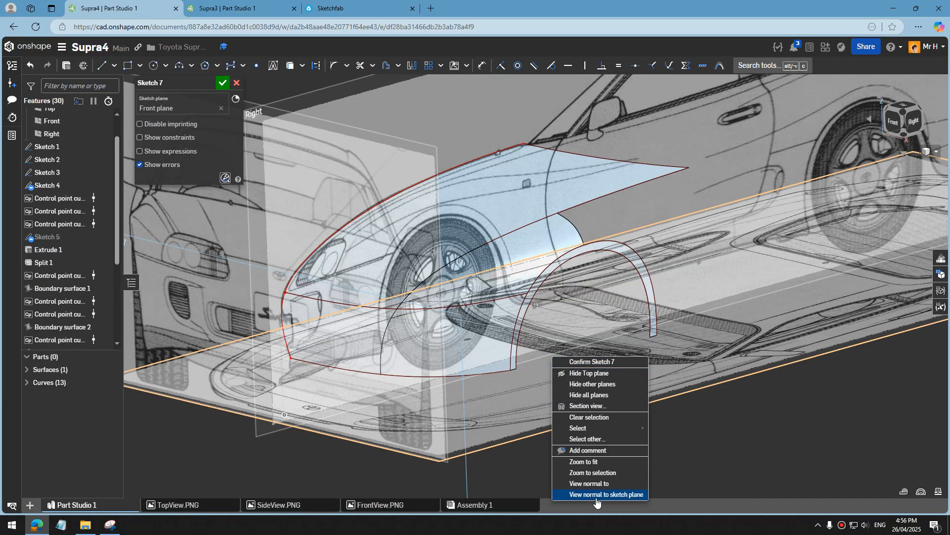
pyautogui.click(597, 496)
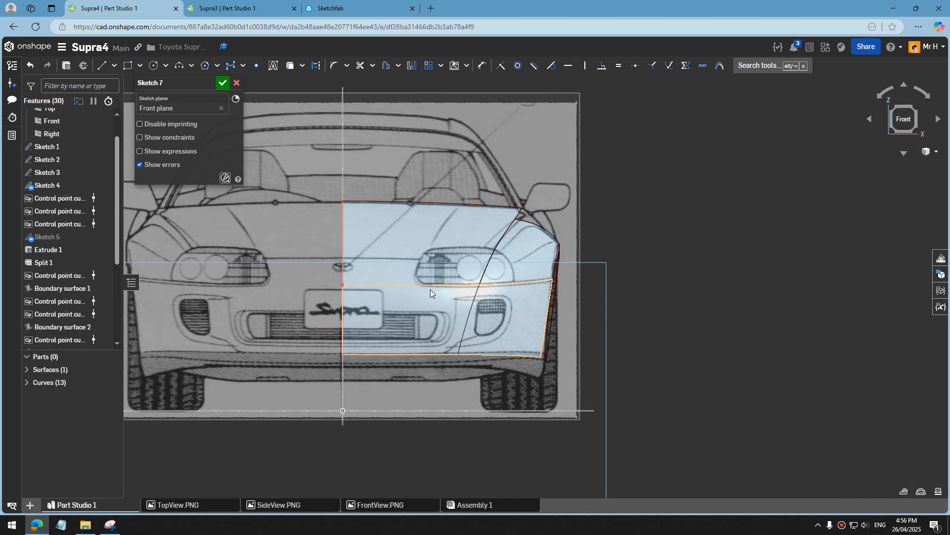
pyautogui.scroll(3, 429, 289)
pyautogui.scroll(1, 480, 221)
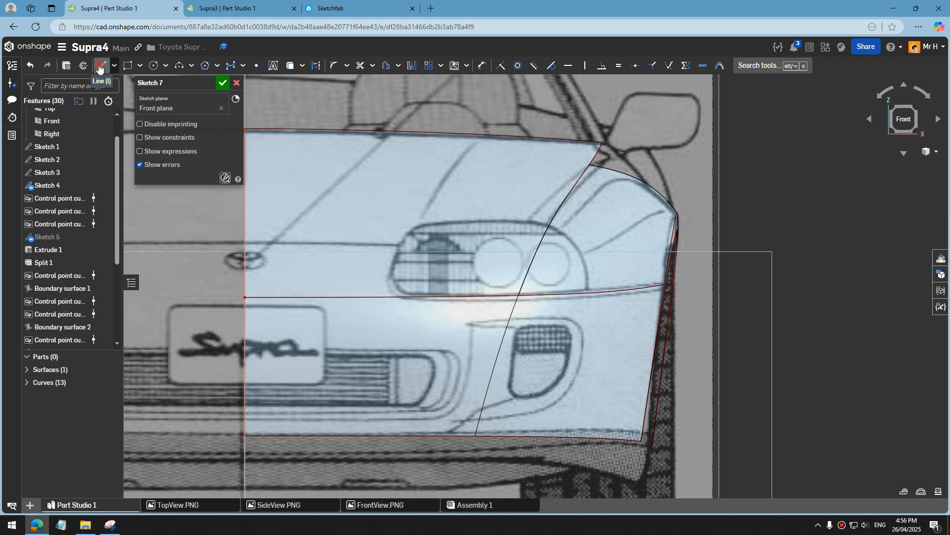
# Step: Project the boundary edge running just beneath the headlight into the sketch with the Use tool
pyautogui.click(102, 65)
pyautogui.scroll(3, 446, 205)
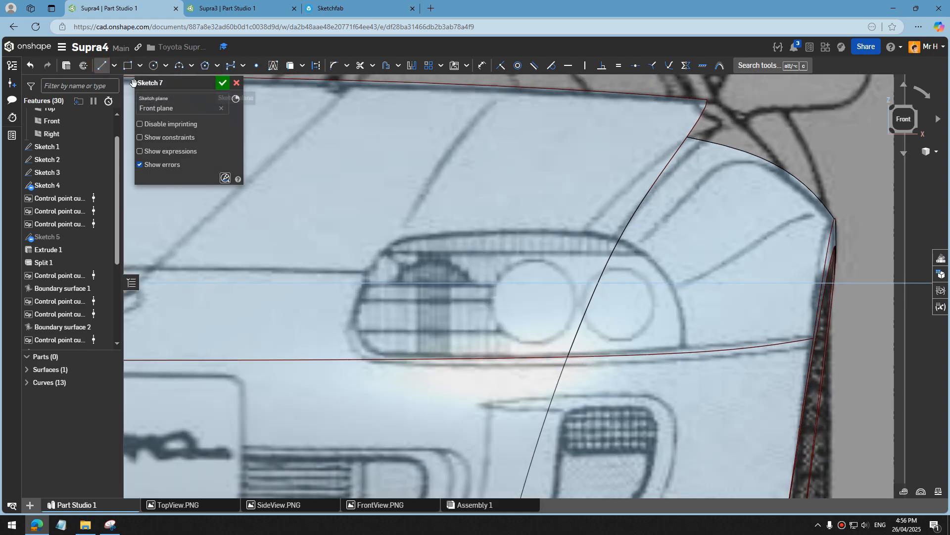
pyautogui.click(290, 66)
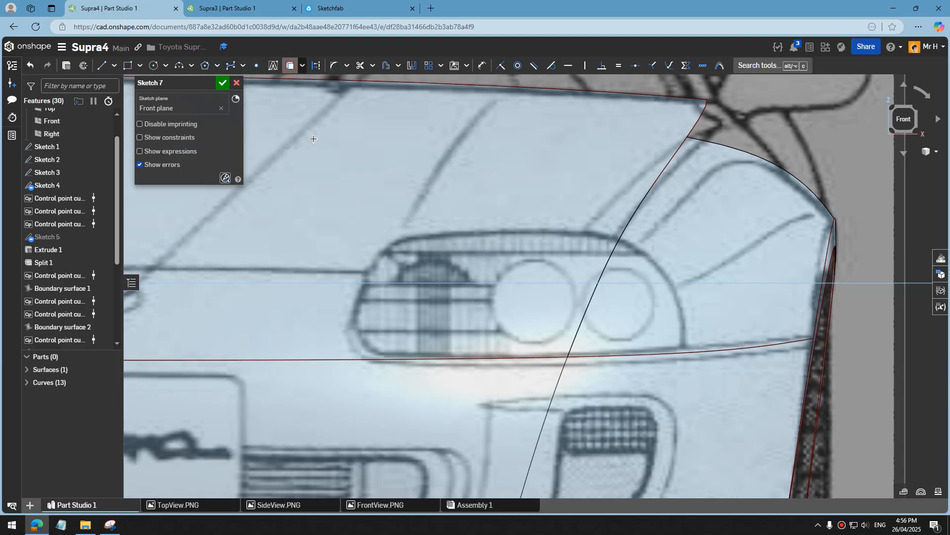
pyautogui.click(487, 360)
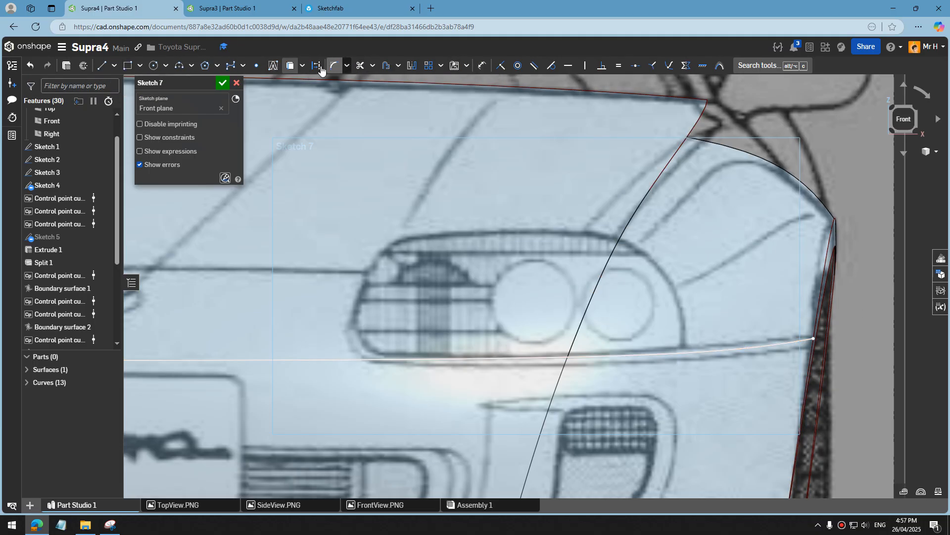
# Step: Draw a Bezier curve tracing the sides and top of the headlight, starting and ending on the projected edge
pyautogui.click(230, 66)
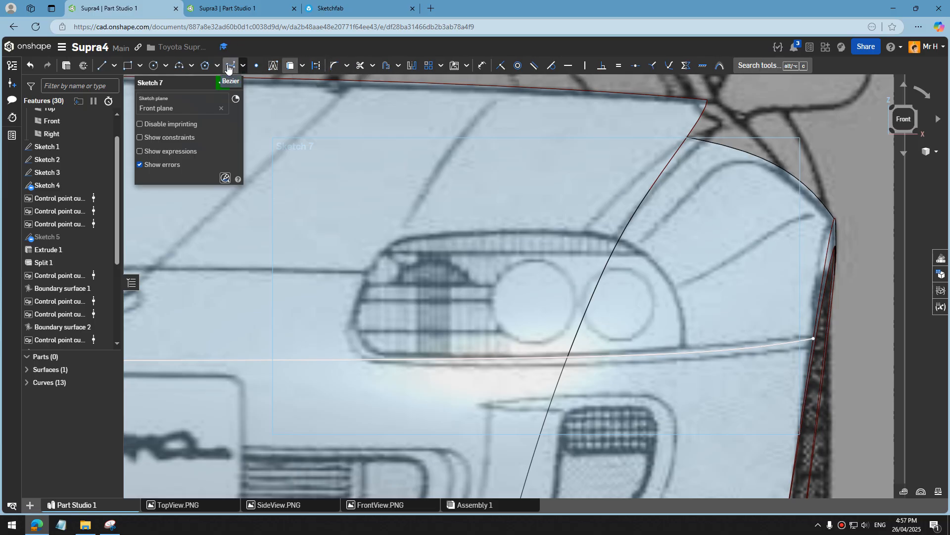
pyautogui.click(340, 362)
pyautogui.click(452, 235)
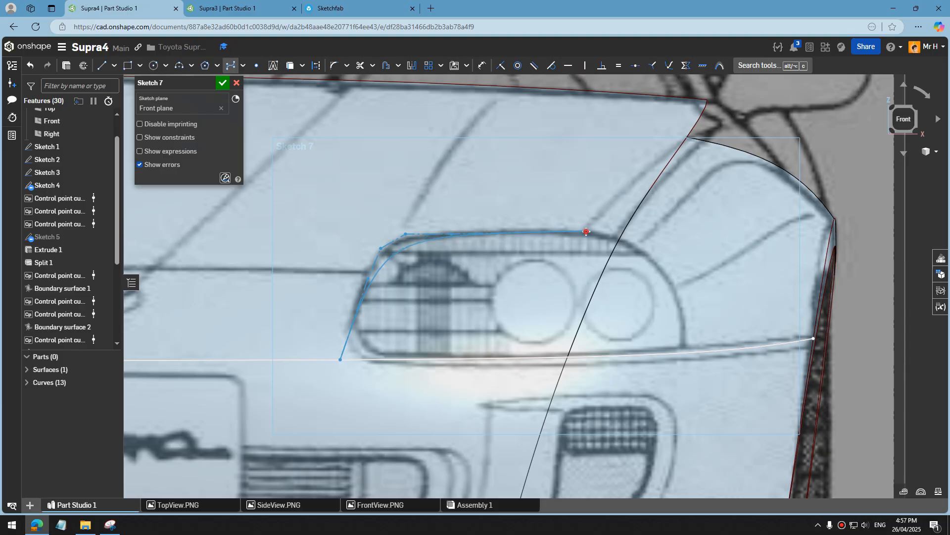
pyautogui.click(586, 231)
pyautogui.click(628, 240)
pyautogui.click(661, 271)
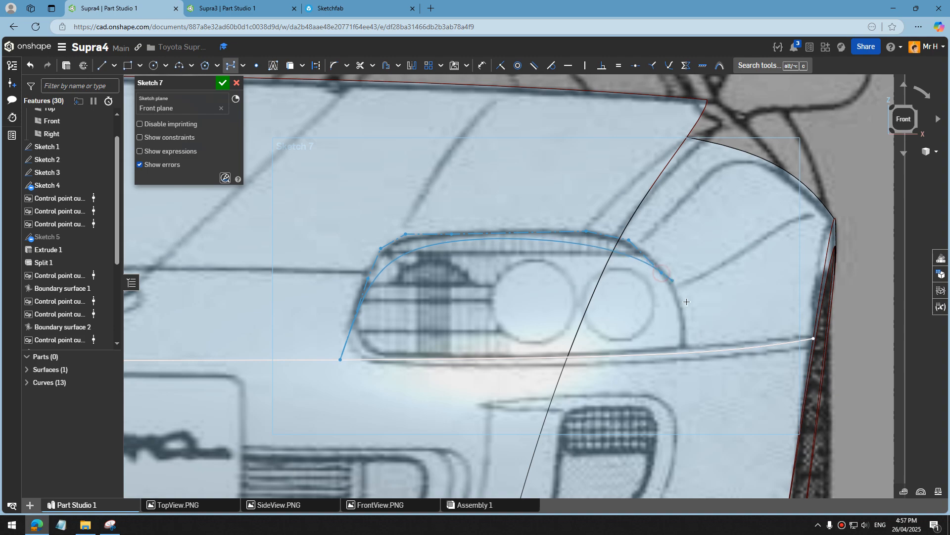
pyautogui.click(682, 313)
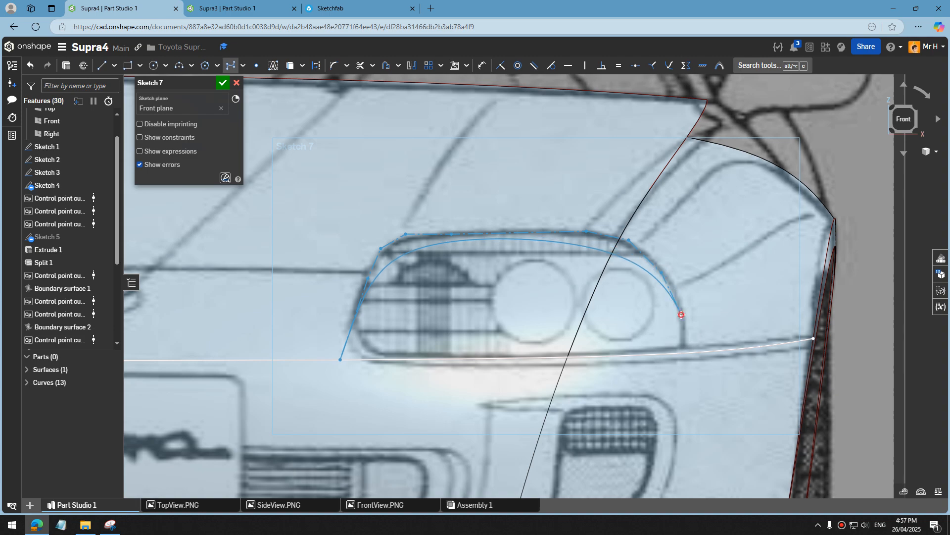
pyautogui.doubleClick(682, 352)
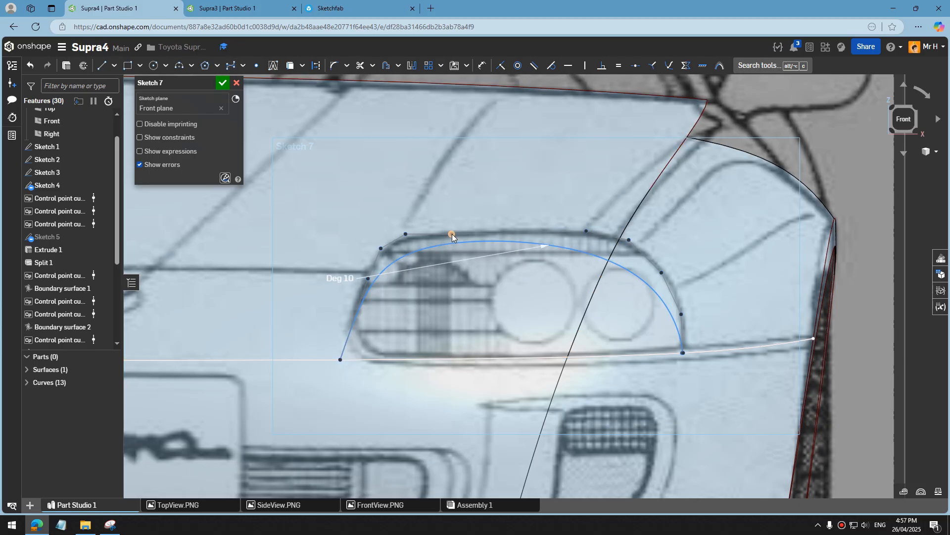
# Step: Reposition the Bezier curve's control points so it follows the top and side contours of the headlight in the reference image
pyautogui.moveTo(452, 223); pyautogui.dragTo(427, 215)
pyautogui.moveTo(586, 231); pyautogui.dragTo(605, 209)
pyautogui.moveTo(682, 314); pyautogui.dragTo(643, 232)
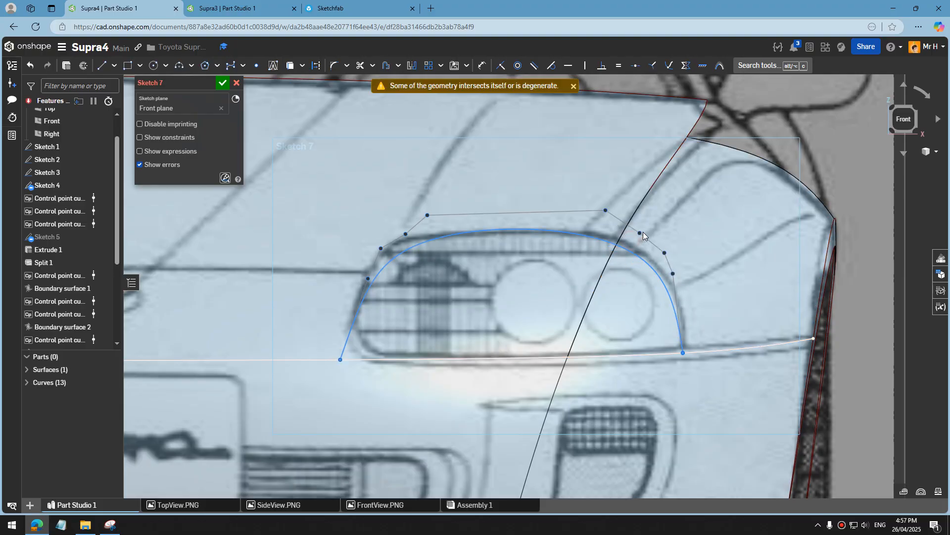
pyautogui.moveTo(675, 275); pyautogui.dragTo(672, 247)
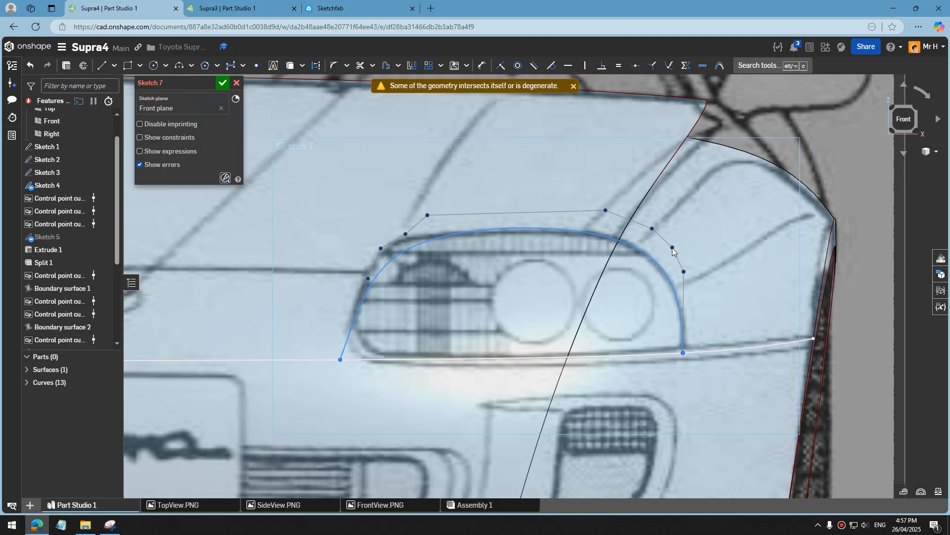
pyautogui.moveTo(427, 214); pyautogui.dragTo(382, 232)
pyautogui.moveTo(371, 279); pyautogui.dragTo(363, 268)
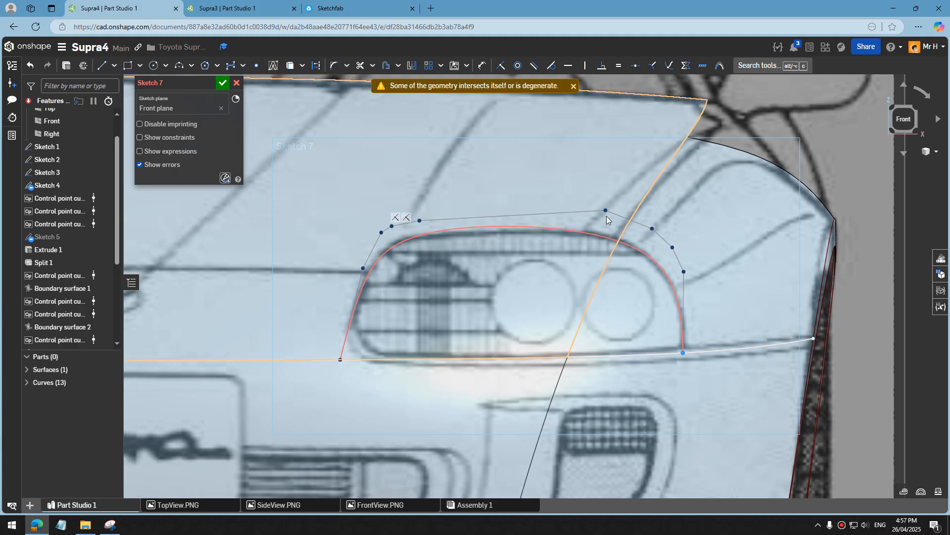
pyautogui.moveTo(605, 212); pyautogui.dragTo(625, 222)
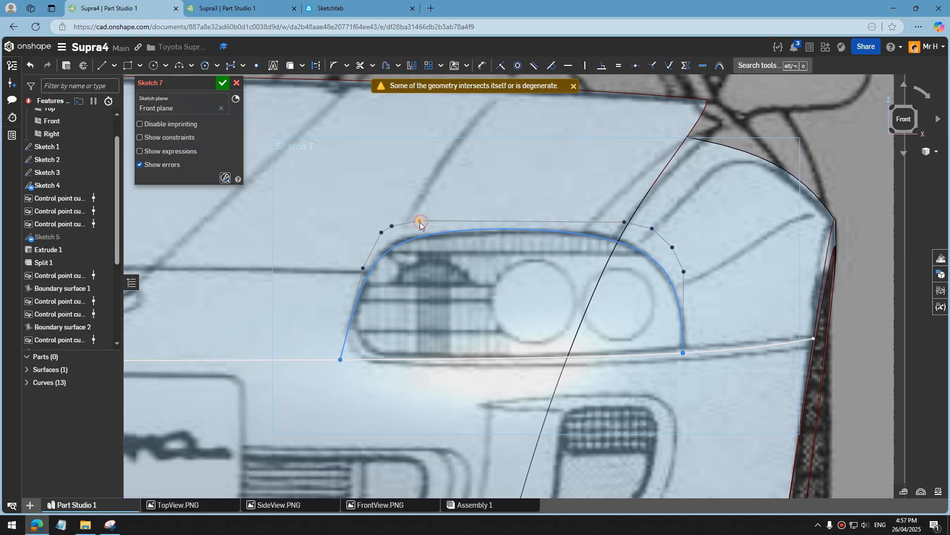
pyautogui.moveTo(420, 221); pyautogui.dragTo(431, 225)
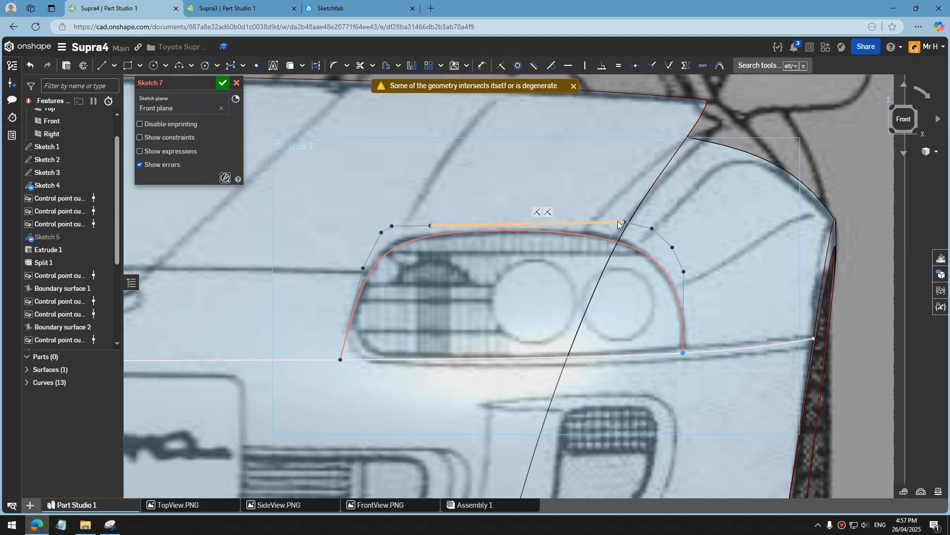
pyautogui.moveTo(621, 224); pyautogui.dragTo(629, 221)
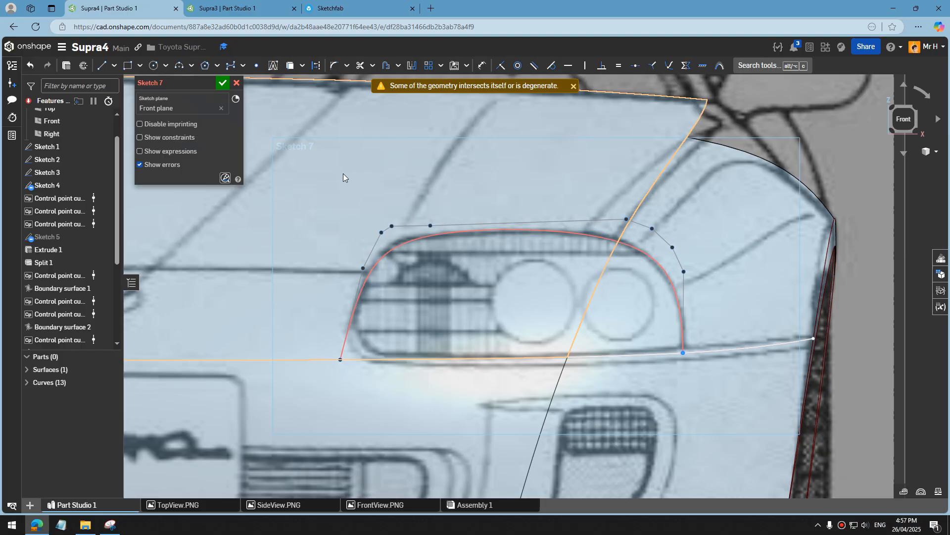
# Step: Trim the projected edge on both sides of the headlight so only the part between the Bezier curve's ends remains
pyautogui.scroll(-3, 343, 173)
pyautogui.click(357, 67)
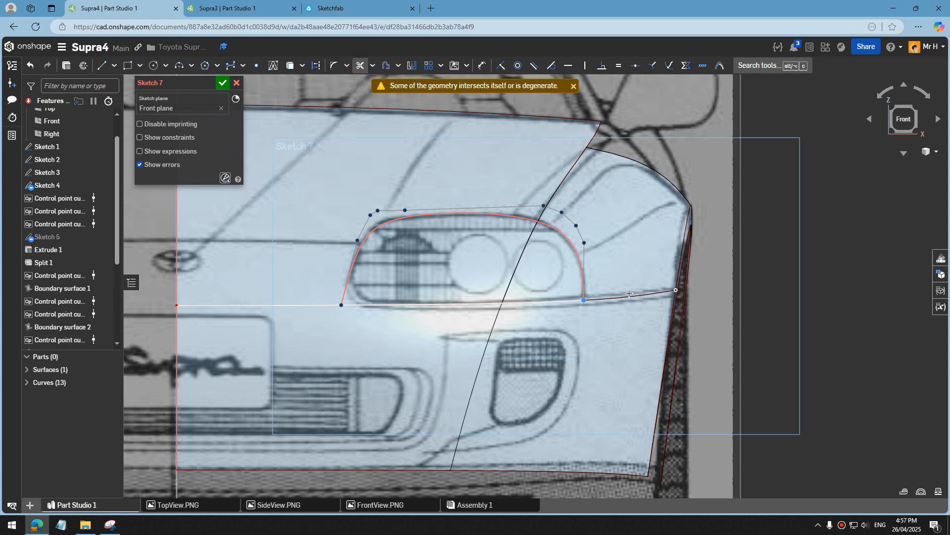
pyautogui.scroll(2, 435, 277)
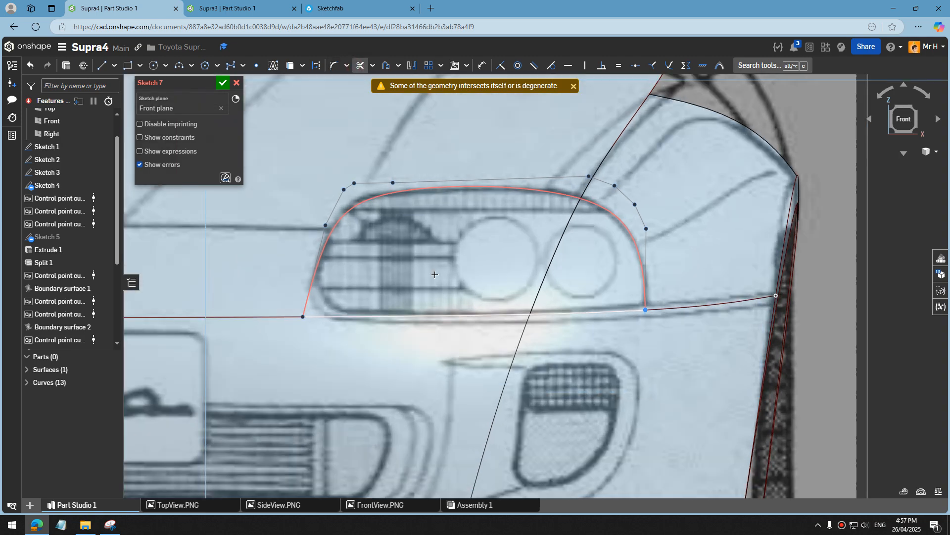
# Step: Try to fillet the headlight outline's lower inner corner with a radius of about 3.13 mm
pyautogui.click(334, 65)
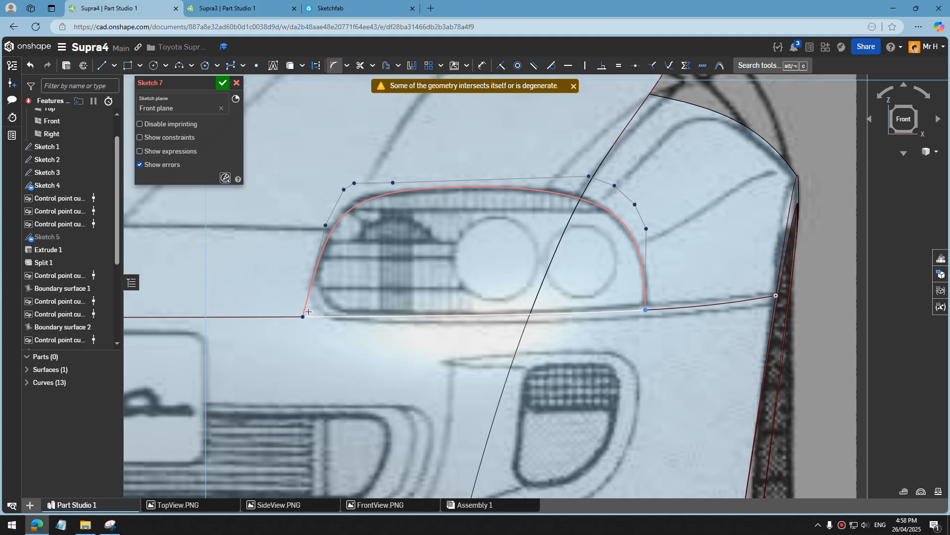
pyautogui.moveTo(304, 315); pyautogui.dragTo(340, 290)
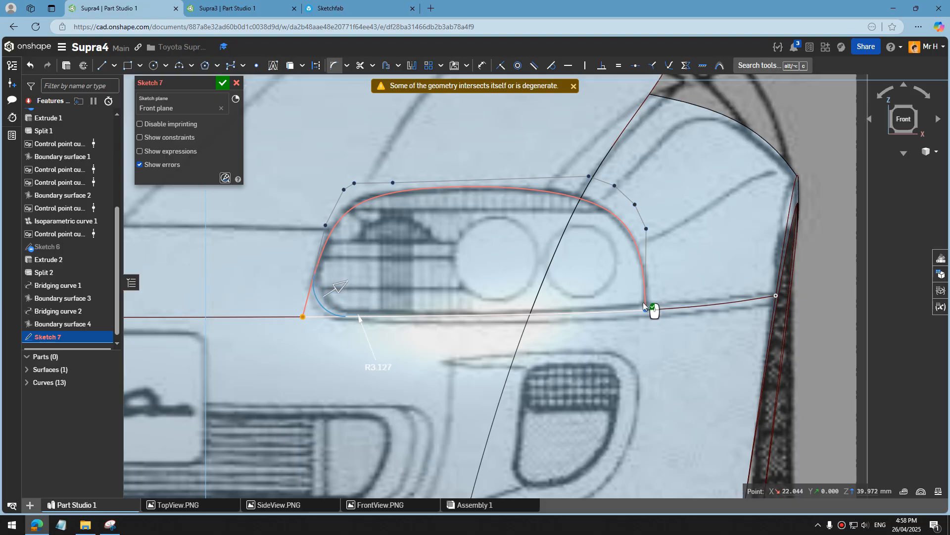
pyautogui.click(434, 286)
# Step: Trim away the stray fillet arc beside the headlight outline's lower inner corner
pyautogui.scroll(2, 290, 311)
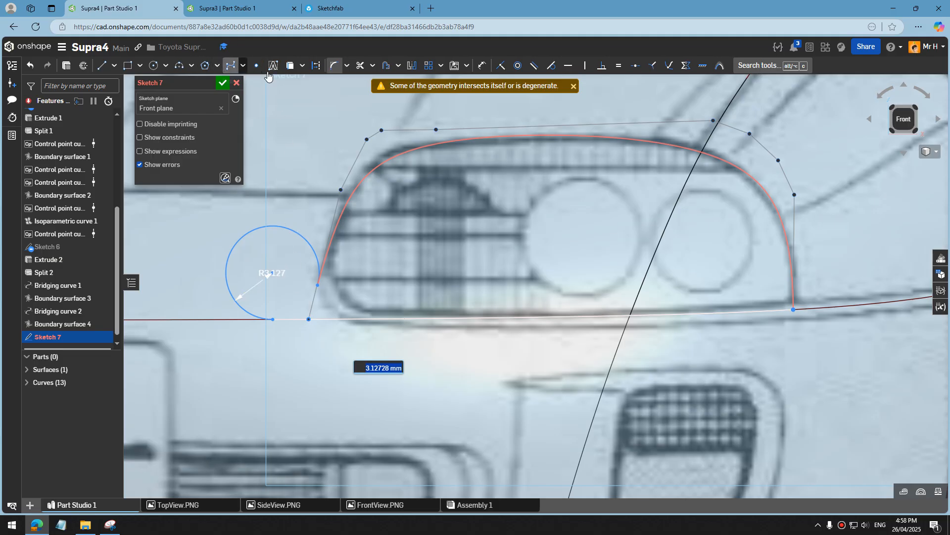
pyautogui.click(362, 73)
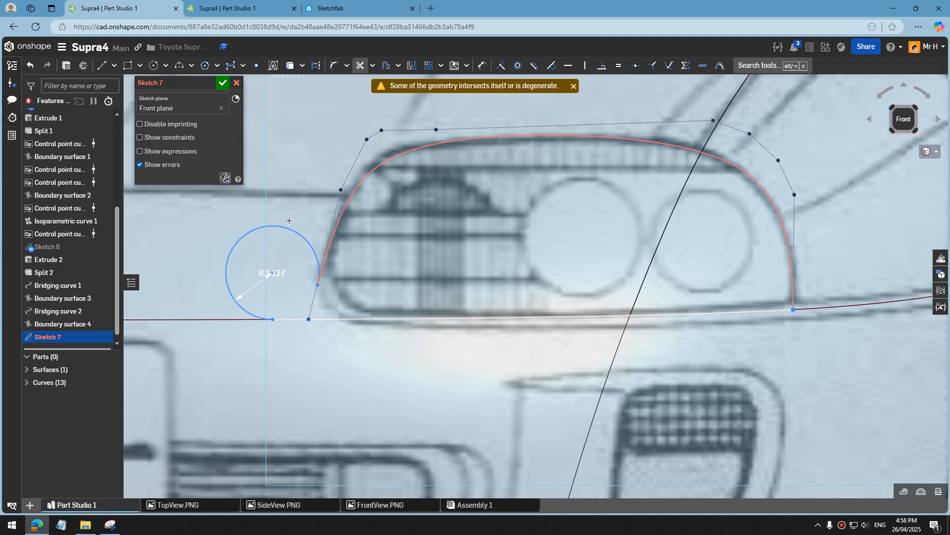
pyautogui.click(297, 232)
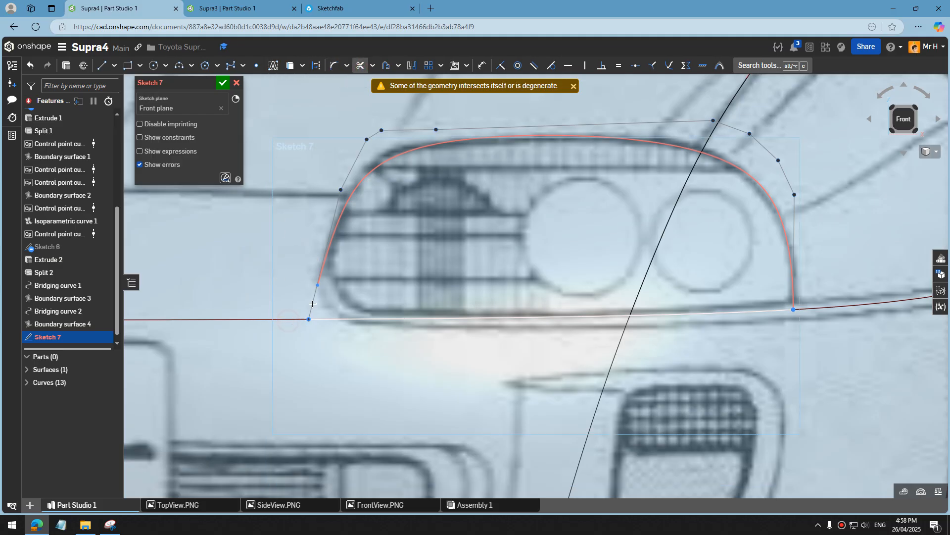
pyautogui.scroll(-3, 324, 320)
pyautogui.scroll(-3, 446, 309)
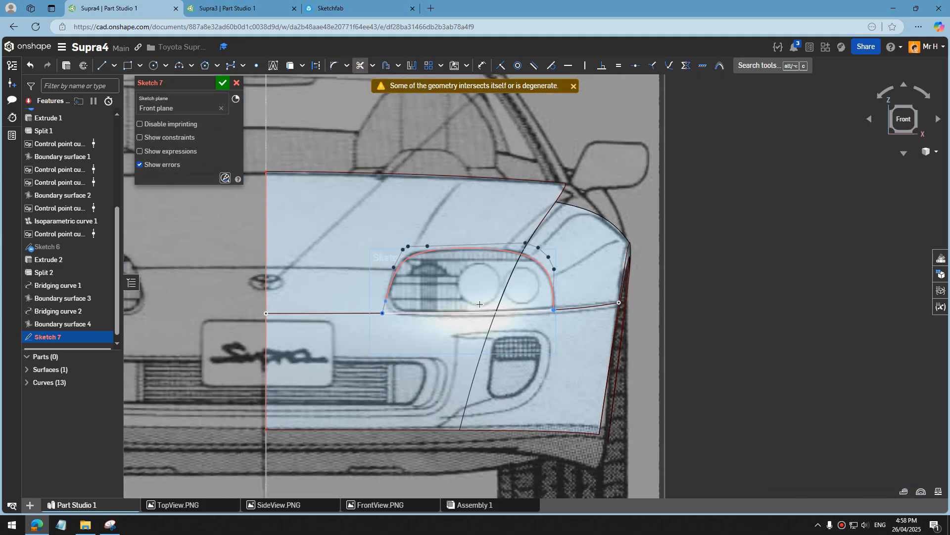
# Step: Try again to fillet the corner between the Bezier curve and the projected edge, using a radius of about 3.13 mm
pyautogui.scroll(6, 435, 297)
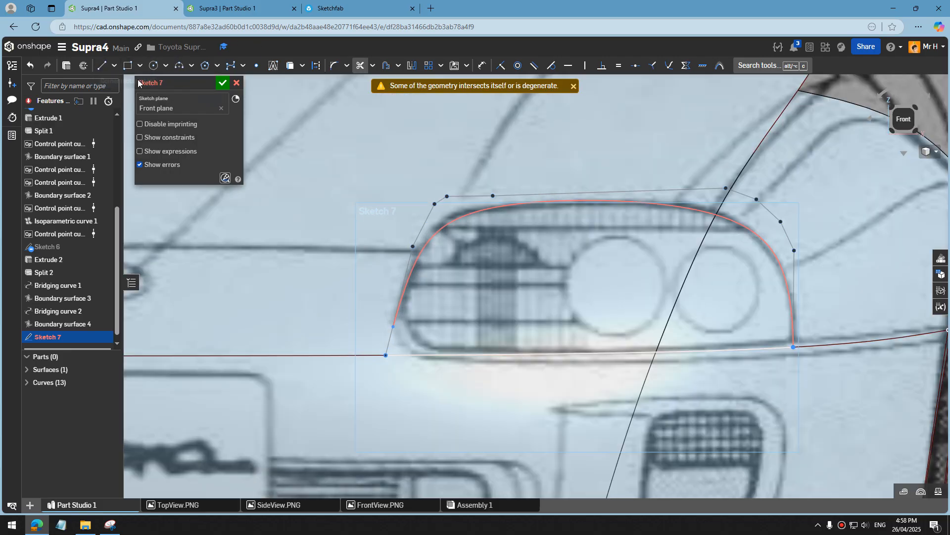
pyautogui.click(334, 68)
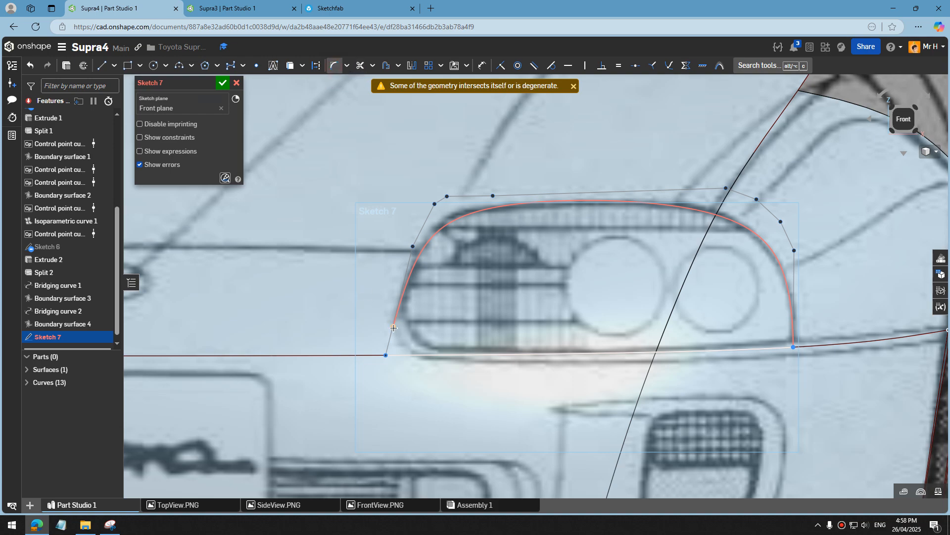
pyautogui.click(386, 354)
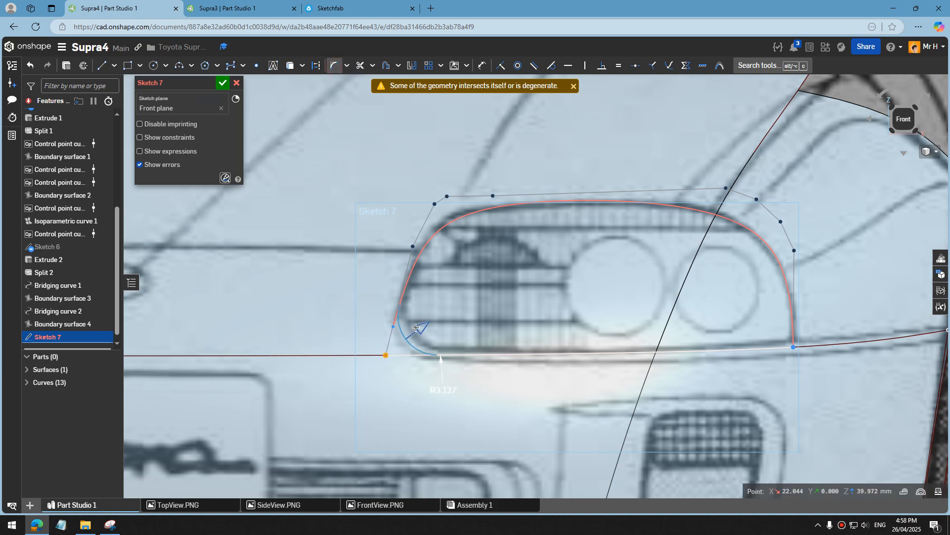
pyautogui.click(347, 339)
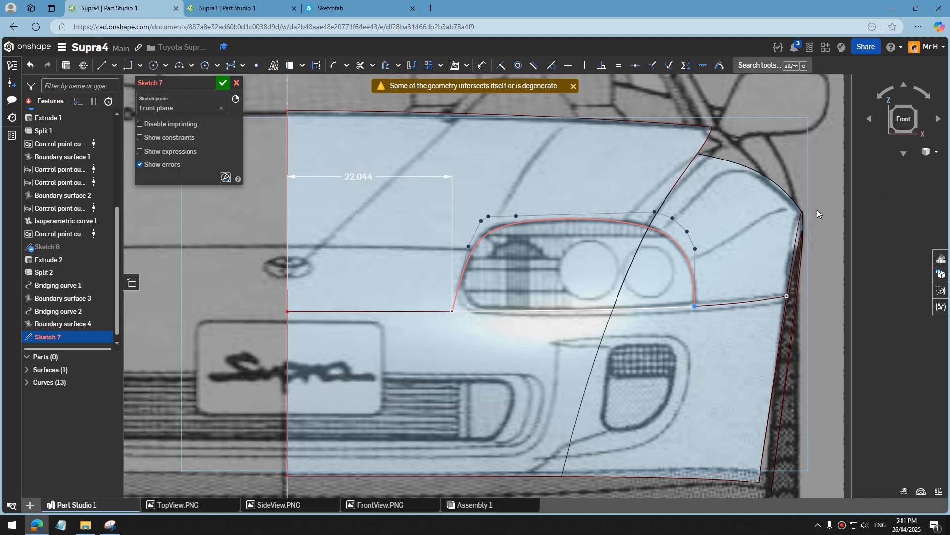
# Step: Delete the Bezier curve that traces the headlight
pyautogui.scroll(2, 585, 213)
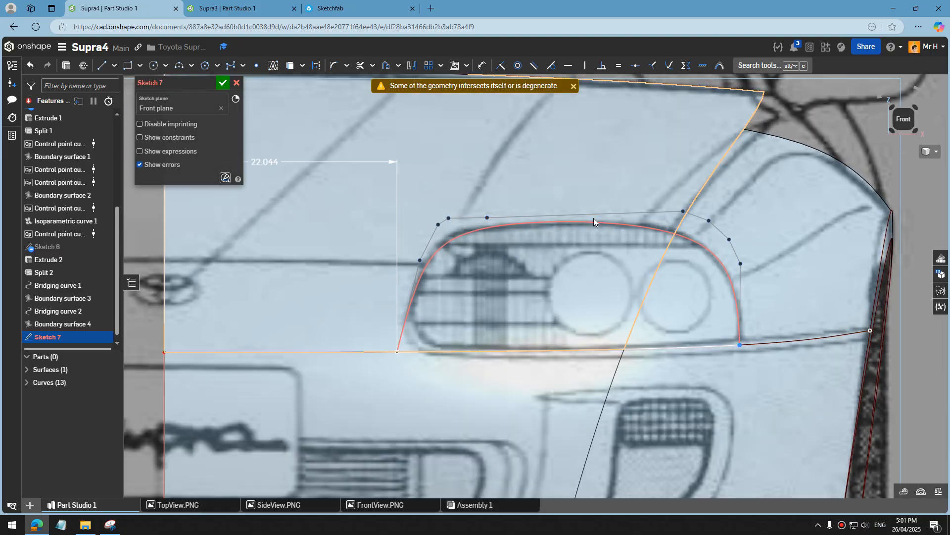
pyautogui.click(611, 224)
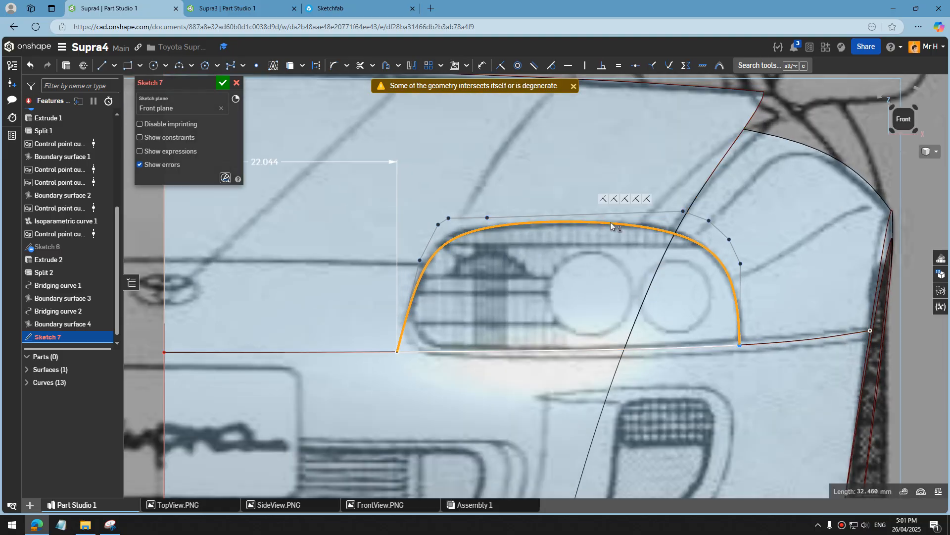
pyautogui.press('Delete')
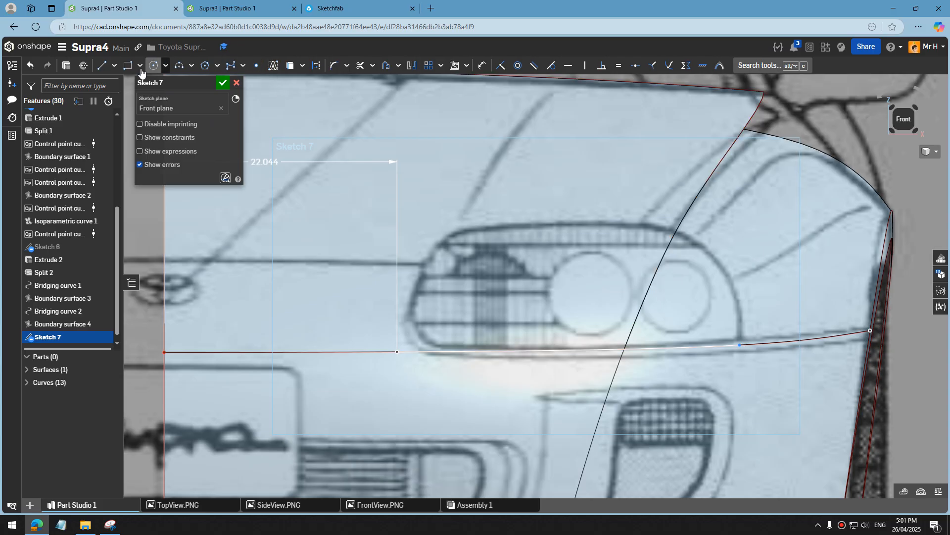
# Step: Sketch a straight line from the projected edge's inner endpoint up along the headlight's slanted inner side
pyautogui.click(101, 65)
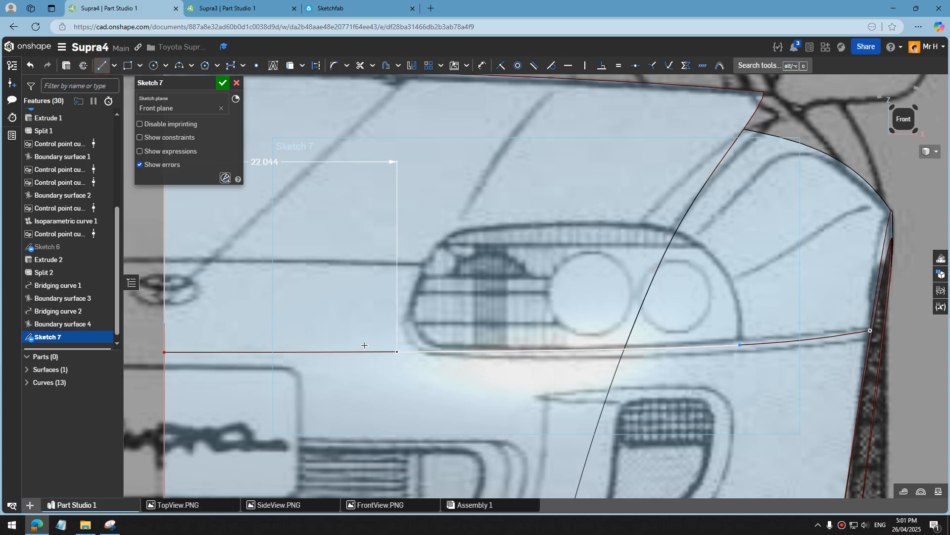
pyautogui.click(399, 352)
pyautogui.click(440, 232)
pyautogui.press('Escape')
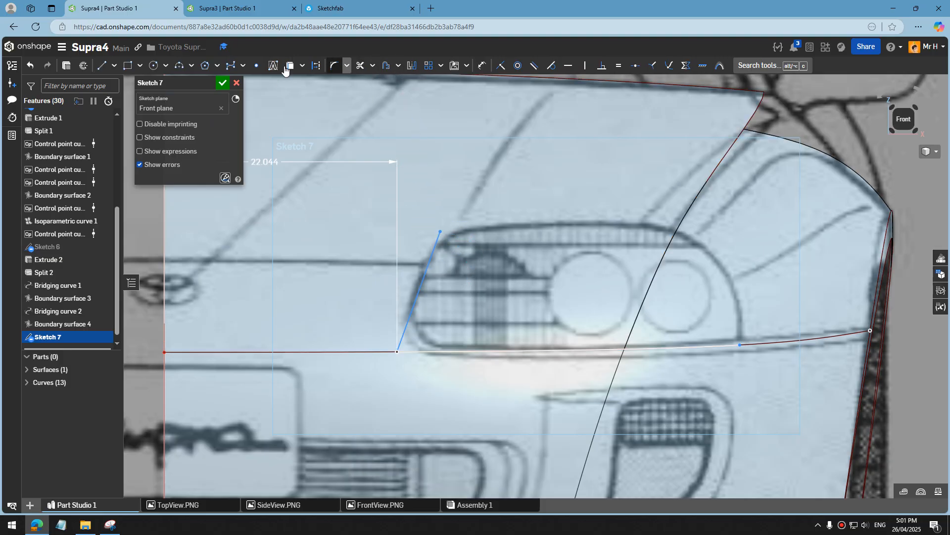
# Step: Sketch a degree 5 Bezier curve from the line's upper end over the headlight's top and outer edge to the projected edge's outer end
pyautogui.click(230, 65)
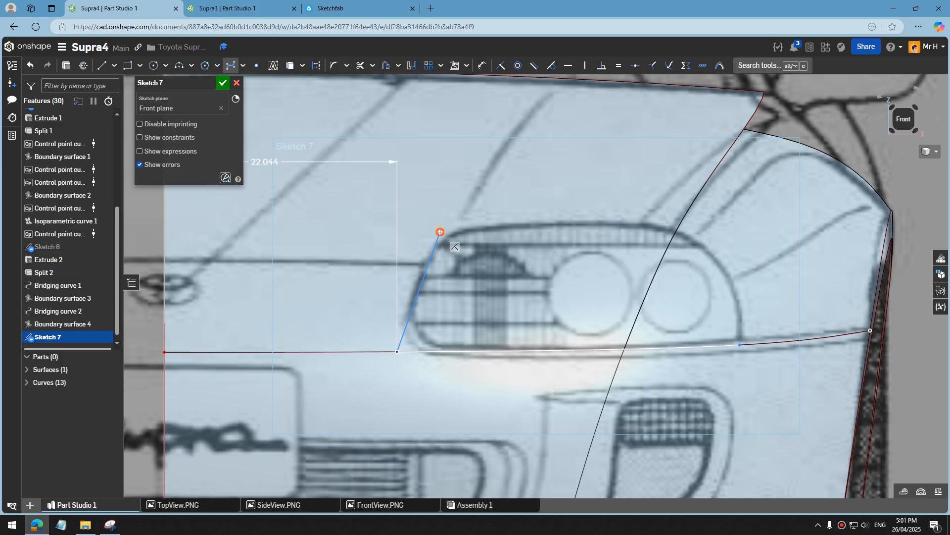
pyautogui.click(440, 231)
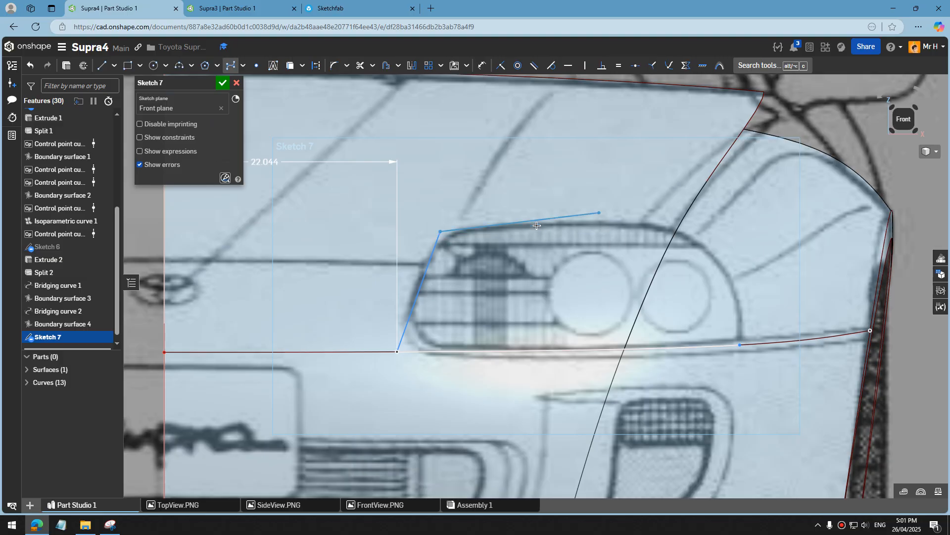
pyautogui.click(644, 224)
pyautogui.click(701, 240)
pyautogui.click(737, 285)
pyautogui.click(750, 333)
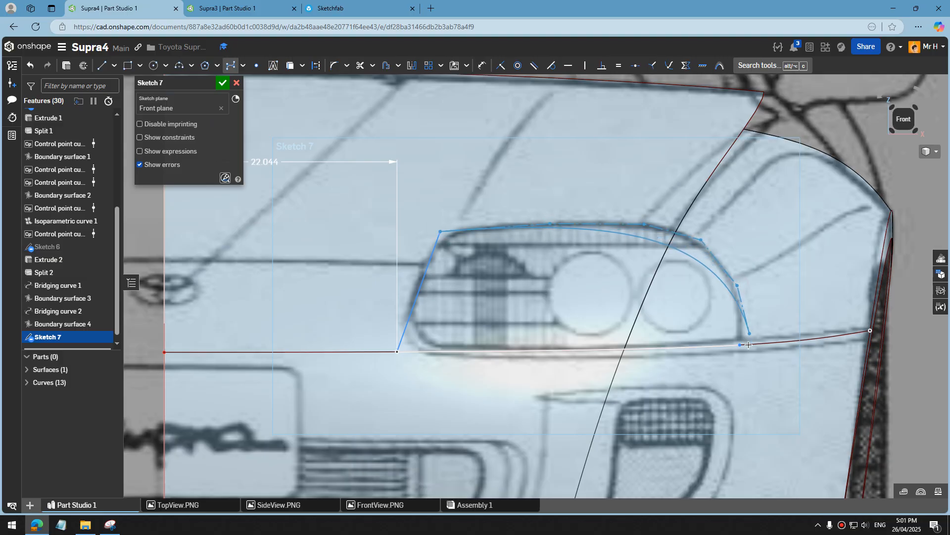
pyautogui.click(740, 345)
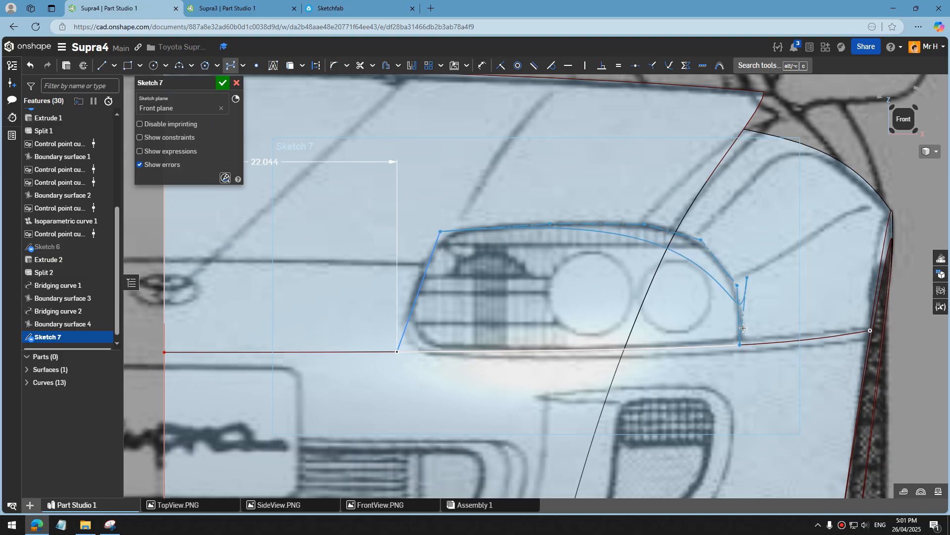
pyautogui.click(741, 345)
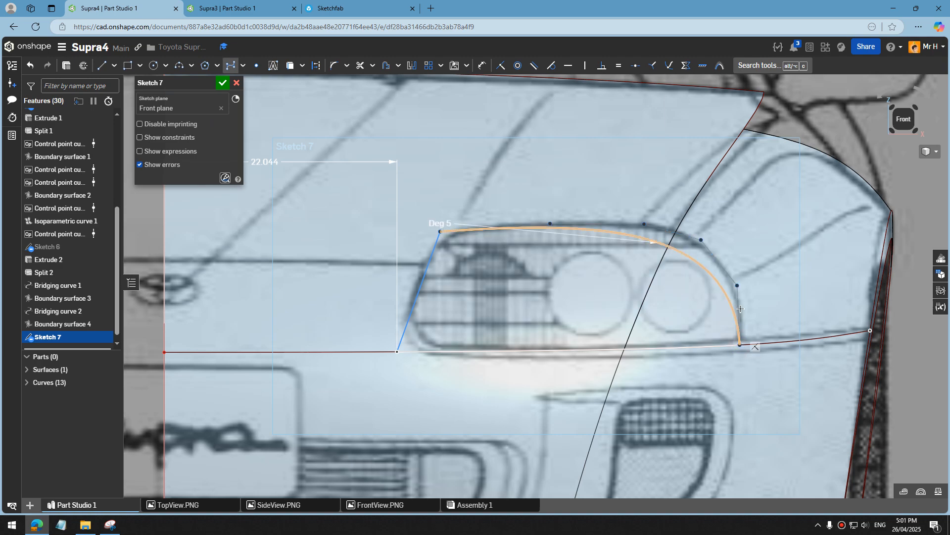
pyautogui.press('Escape')
# Step: Move the Bezier curve's control points outward so it follows the headlight's upper outer contour in the reference image
pyautogui.moveTo(737, 285); pyautogui.dragTo(745, 268)
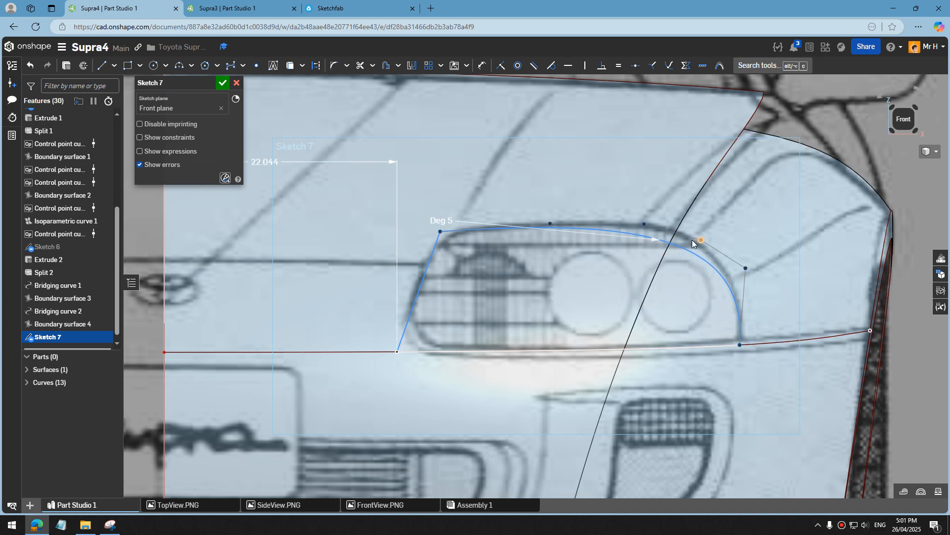
pyautogui.moveTo(701, 239); pyautogui.dragTo(711, 223)
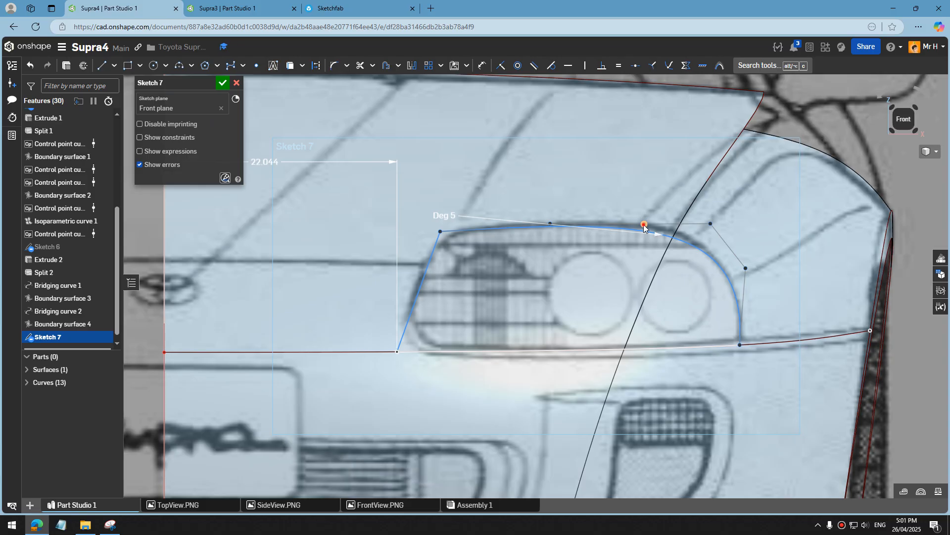
pyautogui.moveTo(644, 224); pyautogui.dragTo(660, 213)
pyautogui.click(550, 224)
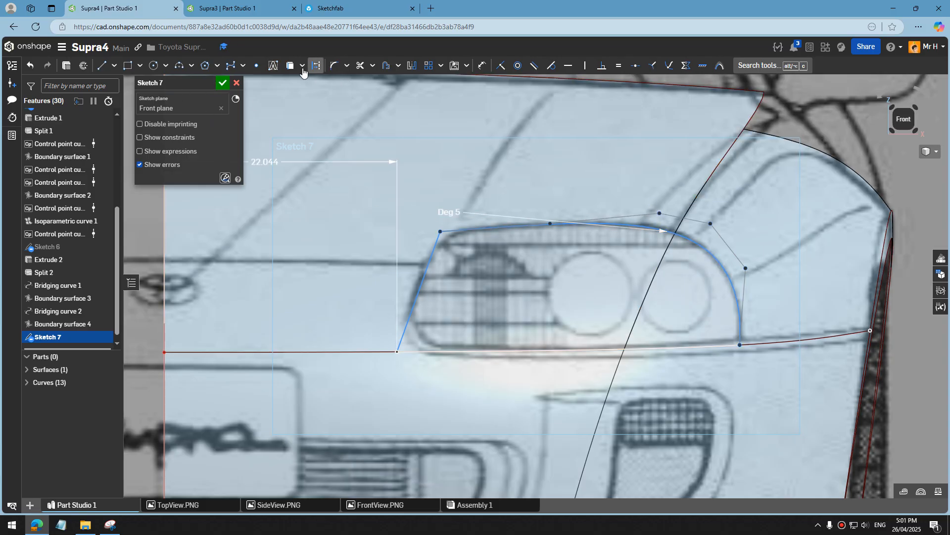
# Step: Fillet the outline's upper inner corner at about 4.76 mm and its lower inner corner at about 3.41 mm, and finish the sketch
pyautogui.click(334, 66)
pyautogui.moveTo(441, 231)
pyautogui.mouseDown()
pyautogui.moveTo(463, 260)
pyautogui.moveTo(500, 251)
pyautogui.mouseUp()
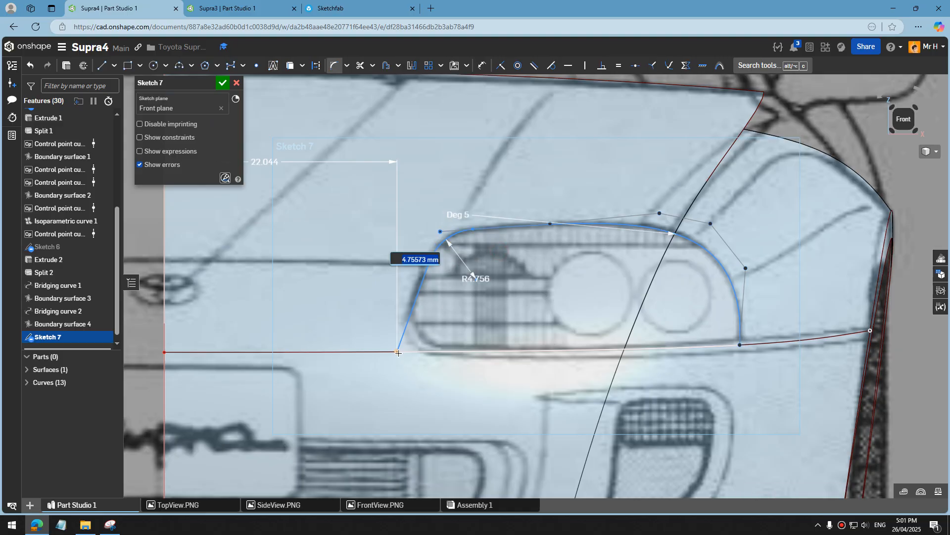
pyautogui.moveTo(398, 353); pyautogui.dragTo(472, 320)
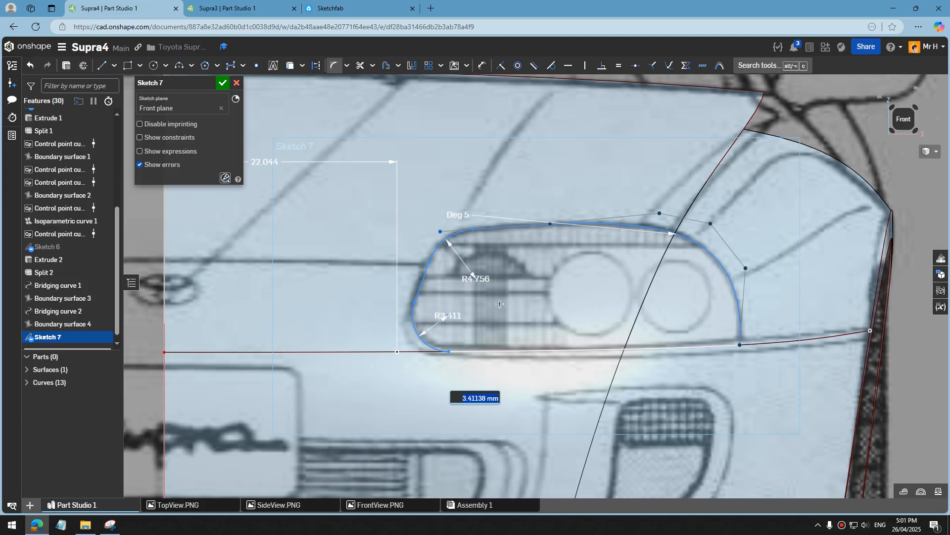
pyautogui.press('Return')
pyautogui.scroll(-3, 552, 313)
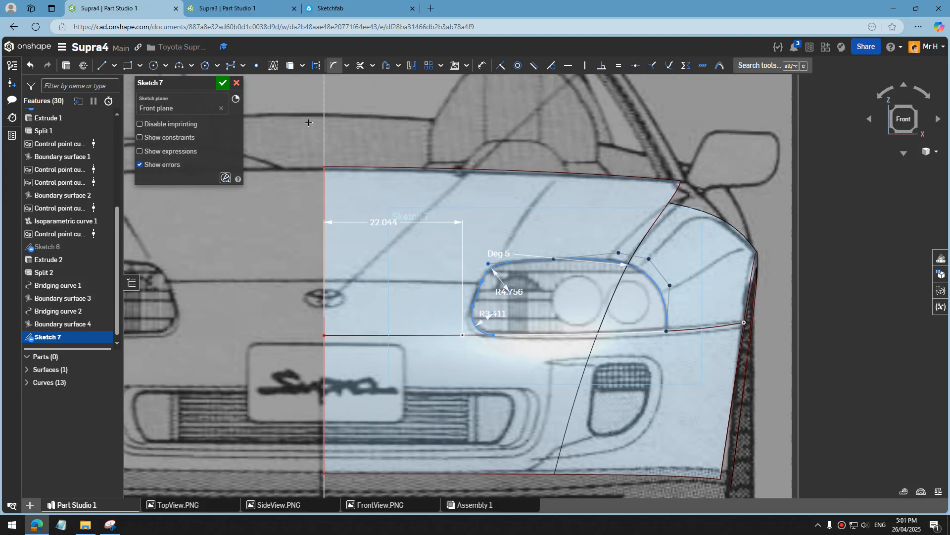
pyautogui.click(227, 85)
# Step: Start a new surface extrude using the headlight outline edges of Sketch 7
pyautogui.moveTo(623, 343)
pyautogui.mouseDown(button='right')
pyautogui.moveTo(589, 343)
pyautogui.moveTo(586, 352)
pyautogui.moveTo(597, 351)
pyautogui.mouseUp(button='right')
pyautogui.scroll(-5, 590, 350)
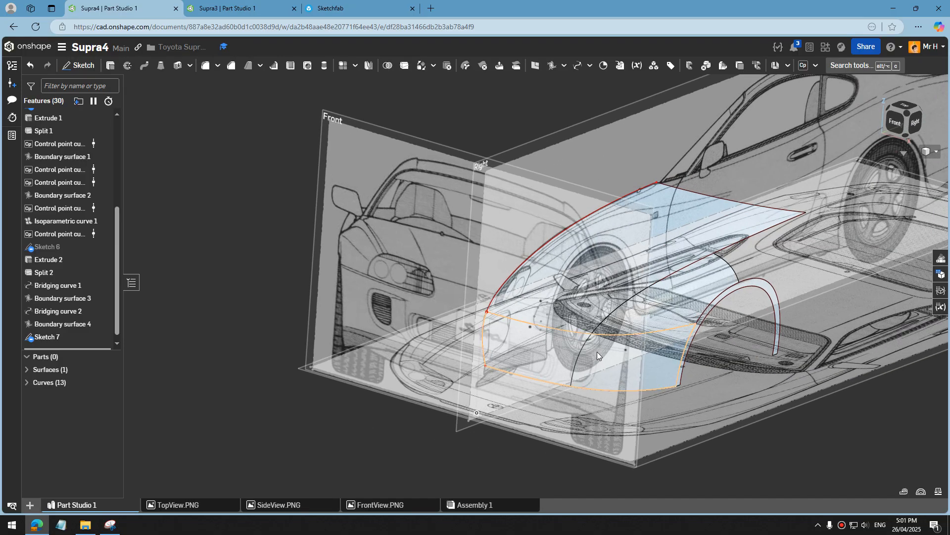
pyautogui.scroll(5, 602, 333)
pyautogui.click(47, 337)
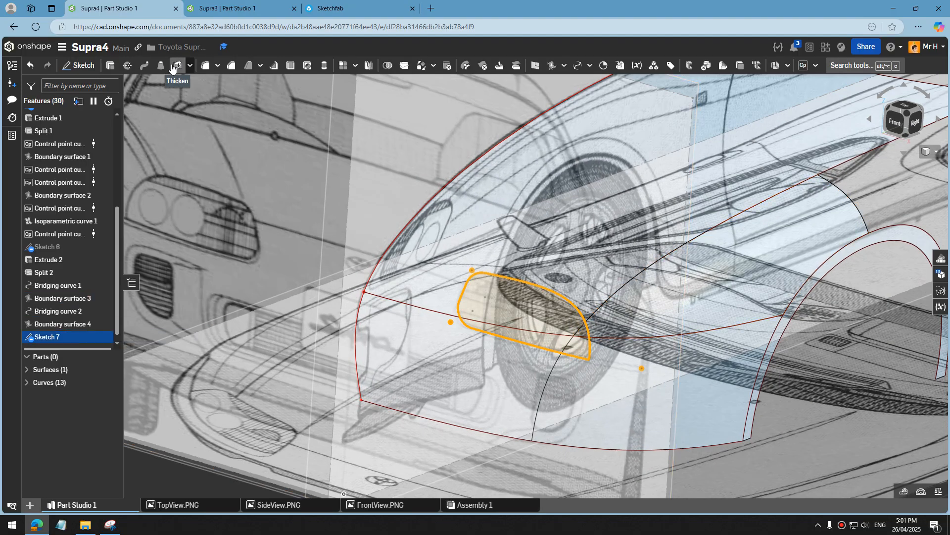
pyautogui.click(110, 66)
pyautogui.moveTo(357, 316); pyautogui.dragTo(436, 326, button='right')
pyautogui.click(190, 96)
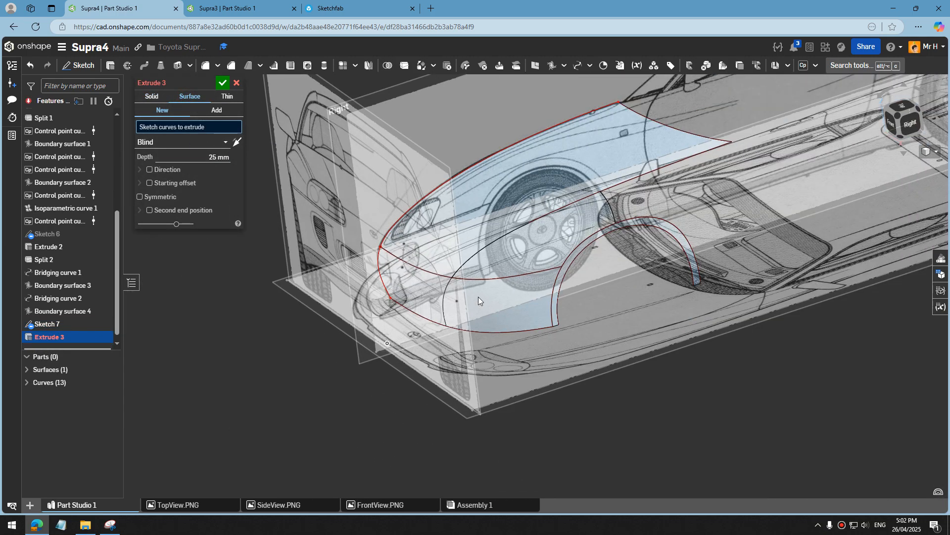
pyautogui.moveTo(478, 296)
pyautogui.mouseDown(button='right')
pyautogui.moveTo(480, 287)
pyautogui.moveTo(504, 290)
pyautogui.moveTo(467, 289)
pyautogui.moveTo(489, 290)
pyautogui.mouseUp(button='right')
pyautogui.scroll(5, 489, 290)
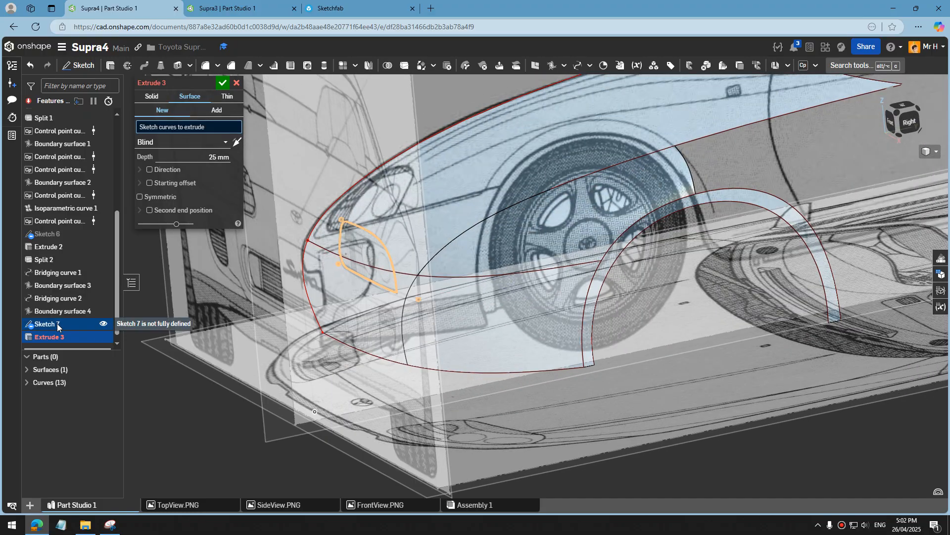
pyautogui.click(389, 284)
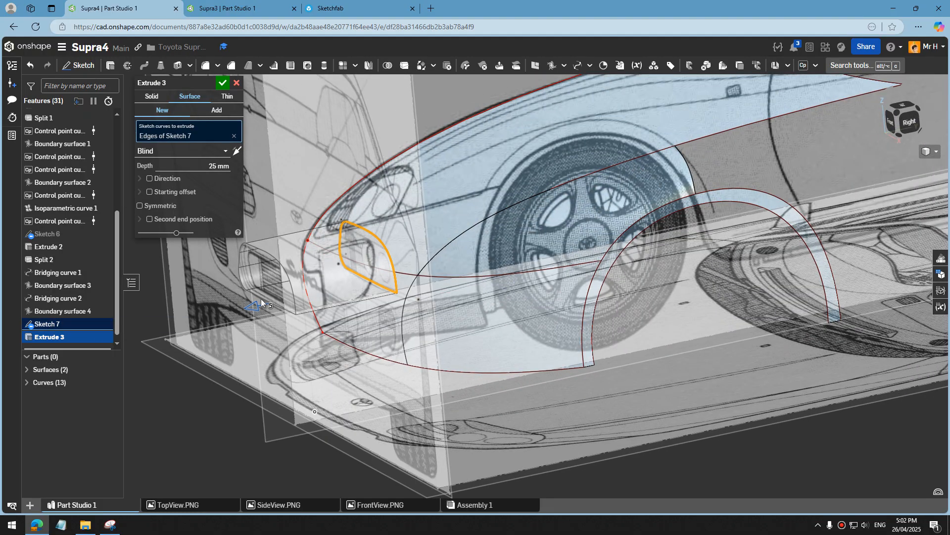
# Step: Point the surface extrude toward the car's rear, set its depth to 37.9 mm and accept it
pyautogui.moveTo(441, 294); pyautogui.dragTo(440, 314, button='right')
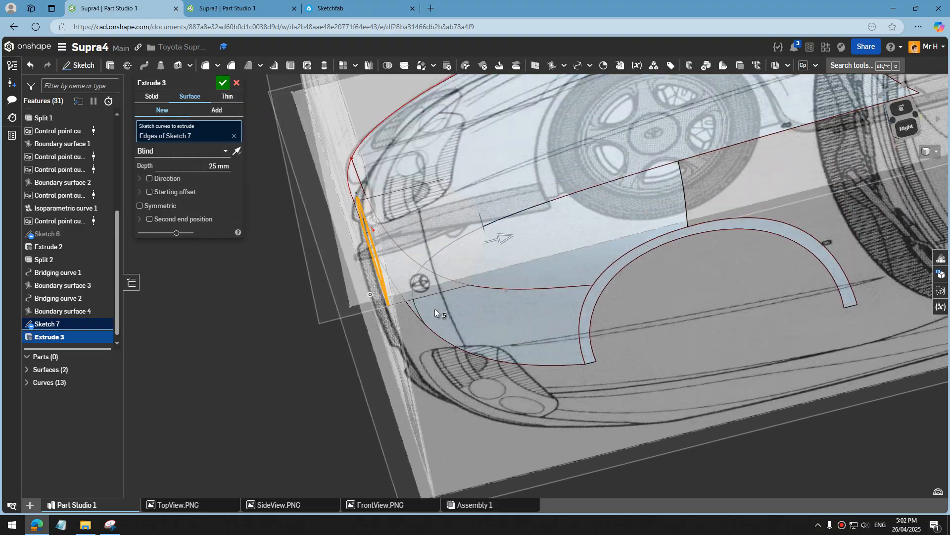
pyautogui.moveTo(484, 264); pyautogui.dragTo(457, 230, button='right')
pyautogui.moveTo(446, 295); pyautogui.dragTo(459, 295)
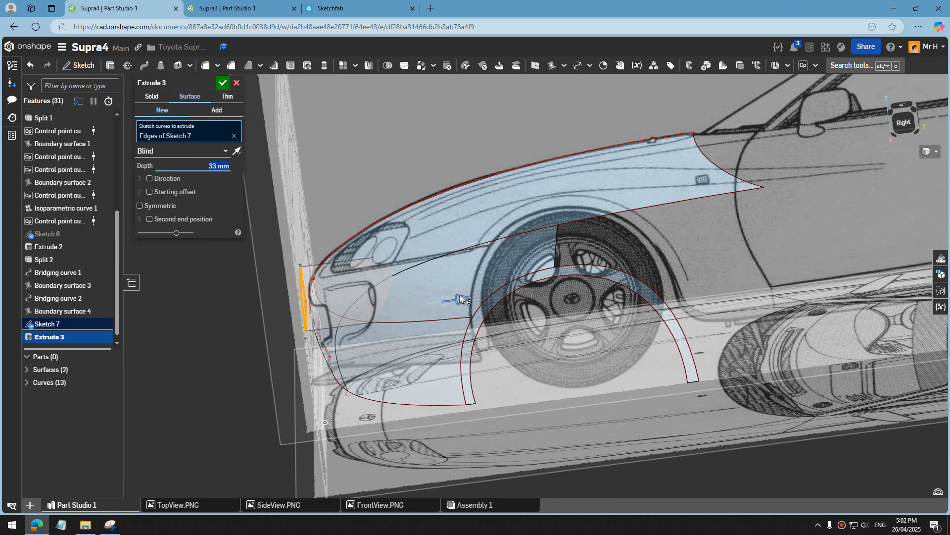
pyautogui.moveTo(432, 289); pyautogui.dragTo(378, 258, button='right')
pyautogui.hotkey('shift', '4')
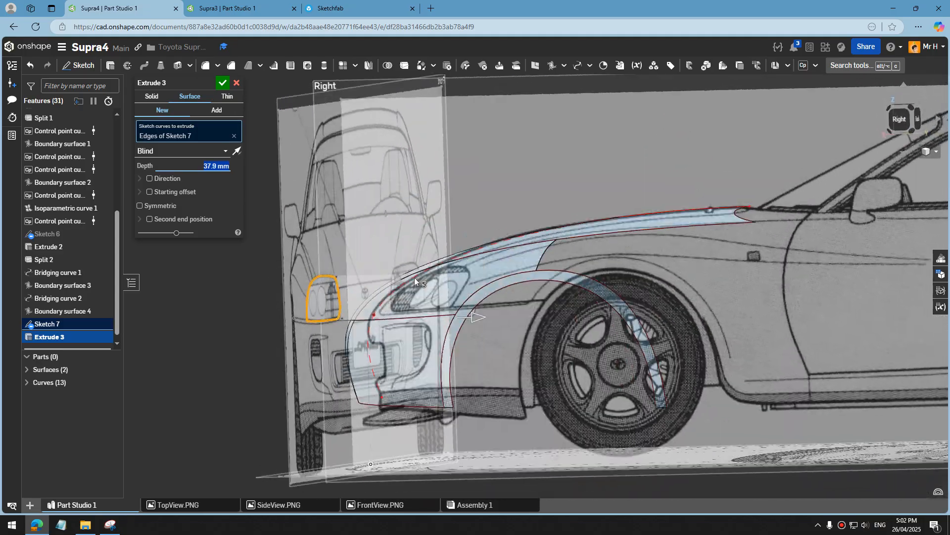
pyautogui.click(222, 83)
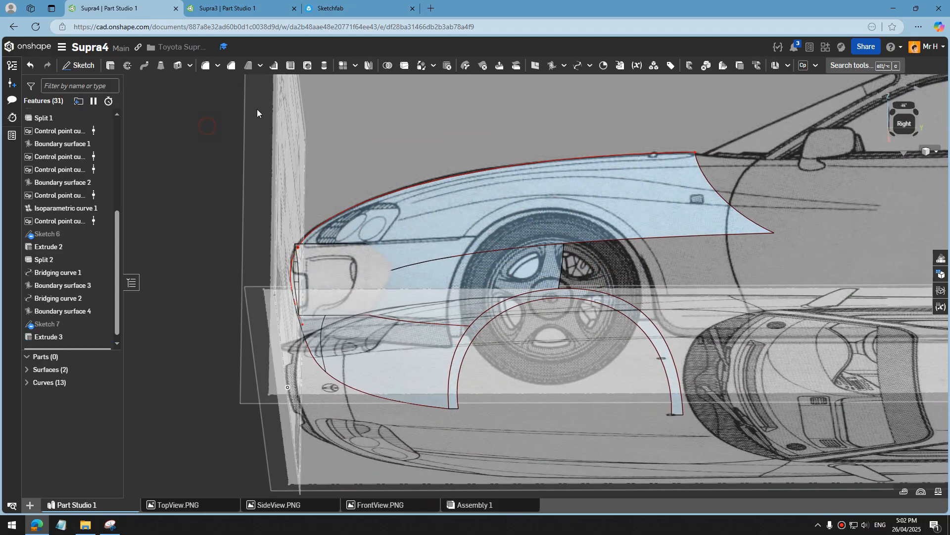
# Step: Split the body surface with the extruded headlight surface, with Keep both sides turned off, to cut out the headlight opening
pyautogui.click(405, 66)
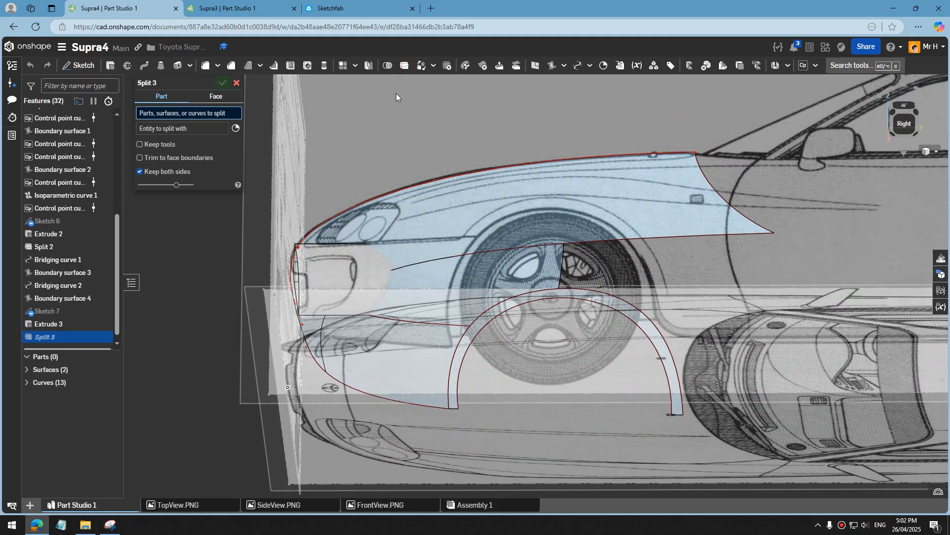
pyautogui.click(432, 248)
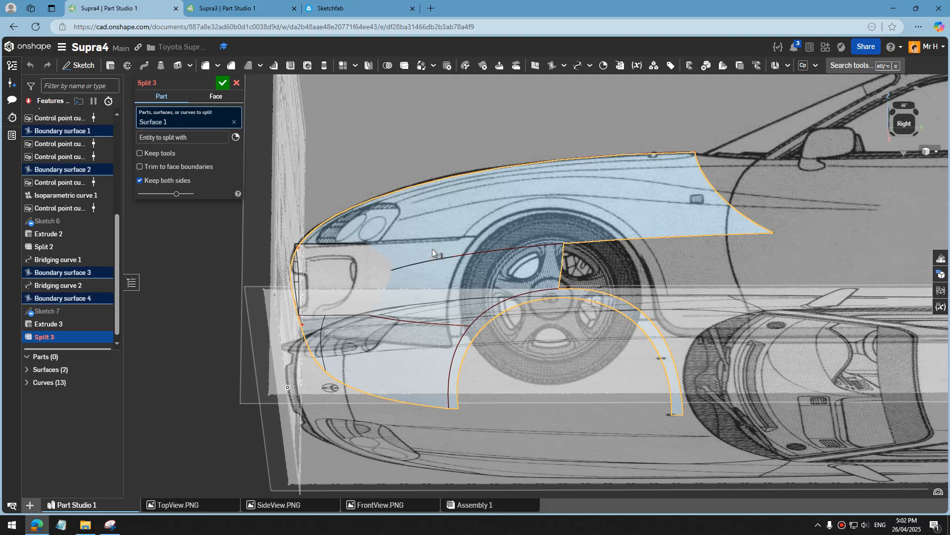
pyautogui.click(191, 138)
pyautogui.moveTo(332, 250); pyautogui.dragTo(364, 288, button='right')
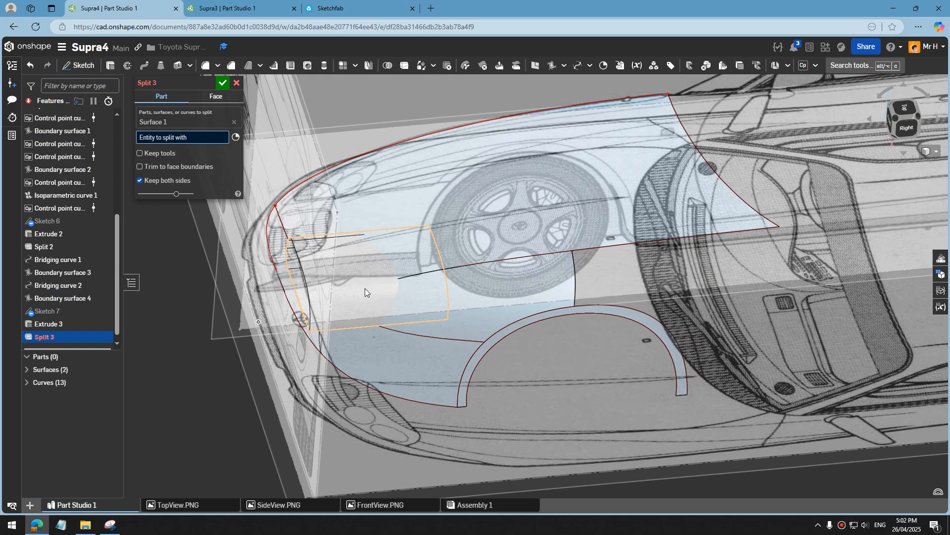
pyautogui.click(365, 290)
pyautogui.scroll(-5, 364, 290)
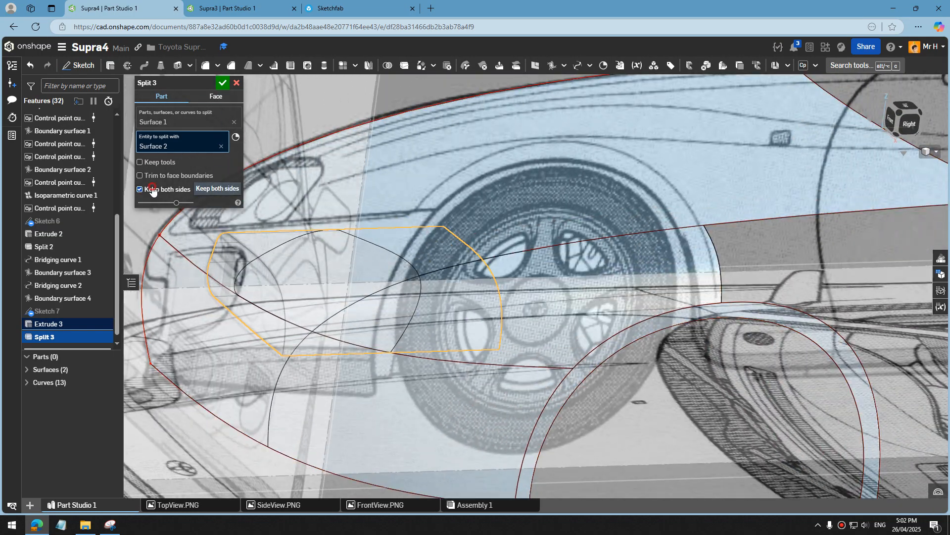
pyautogui.click(140, 189)
pyautogui.moveTo(409, 328); pyautogui.dragTo(392, 317, button='right')
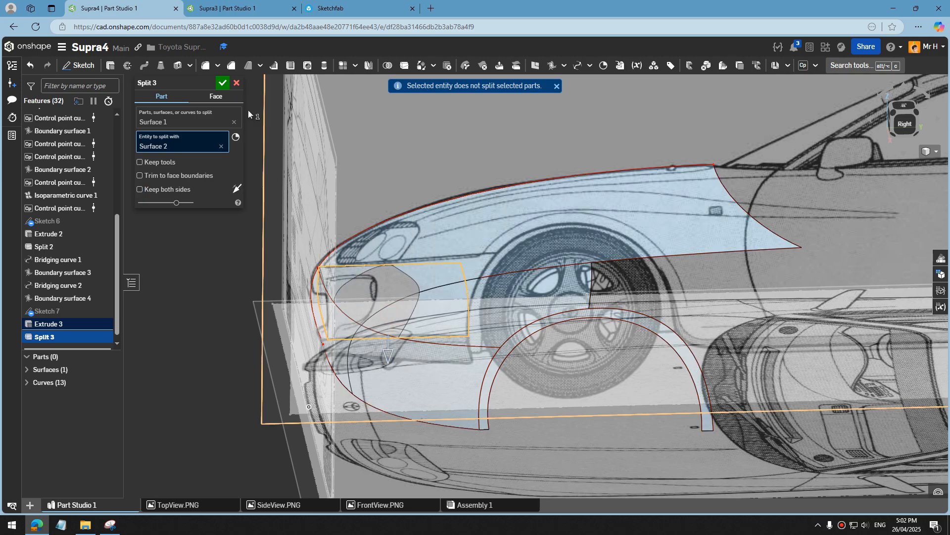
pyautogui.click(222, 83)
# Step: Create a new sketch on the Front plane for the front bumper details
pyautogui.scroll(-3, 340, 215)
pyautogui.moveTo(427, 211); pyautogui.dragTo(477, 219, button='right')
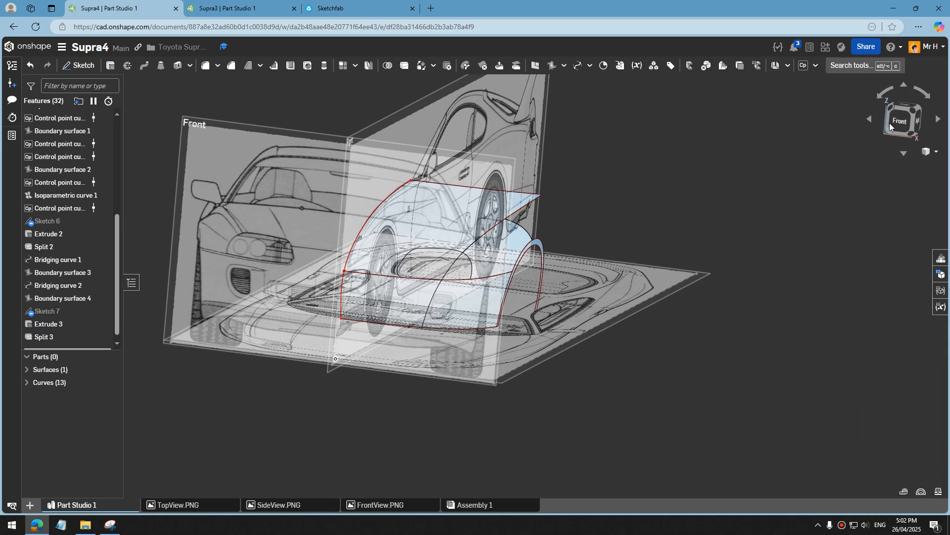
pyautogui.click(895, 121)
pyautogui.scroll(-3, 394, 321)
pyautogui.scroll(3, 484, 350)
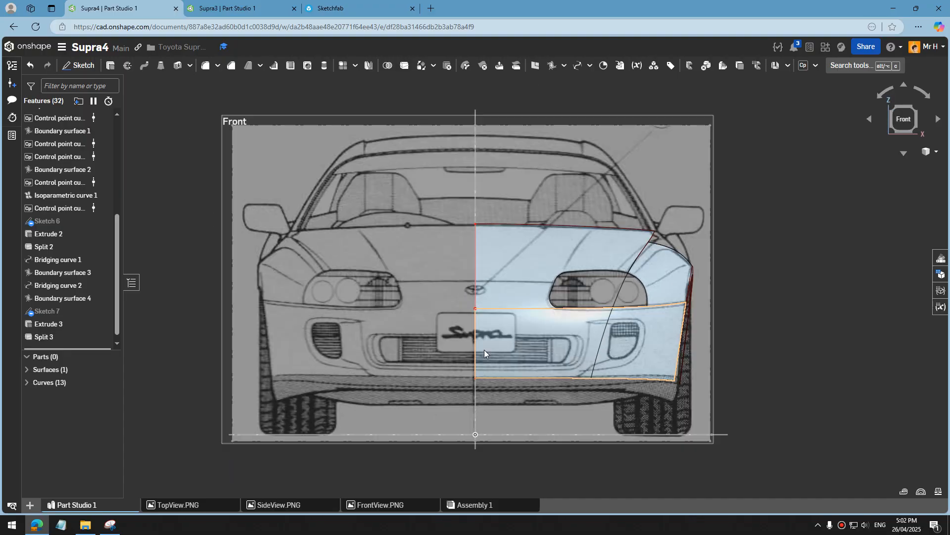
pyautogui.click(798, 332)
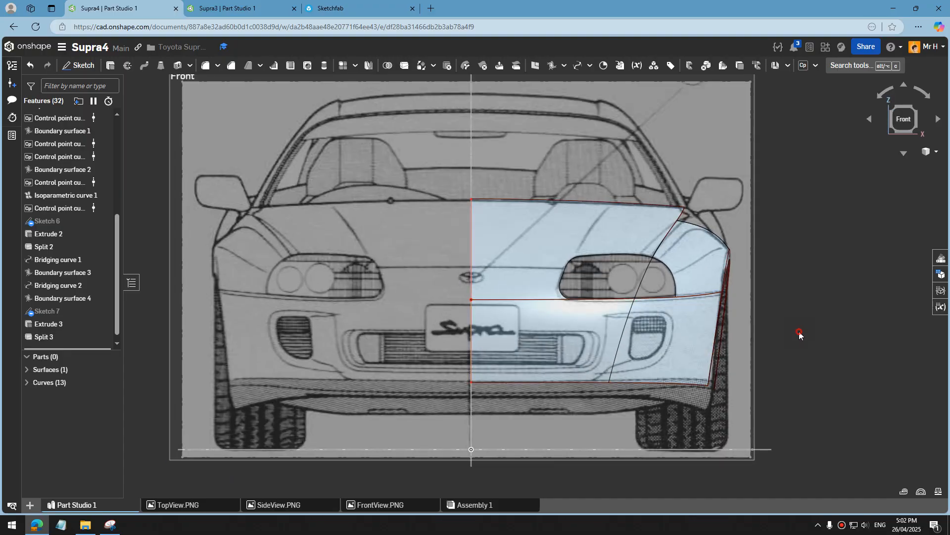
pyautogui.click(78, 65)
pyautogui.scroll(5, 68, 182)
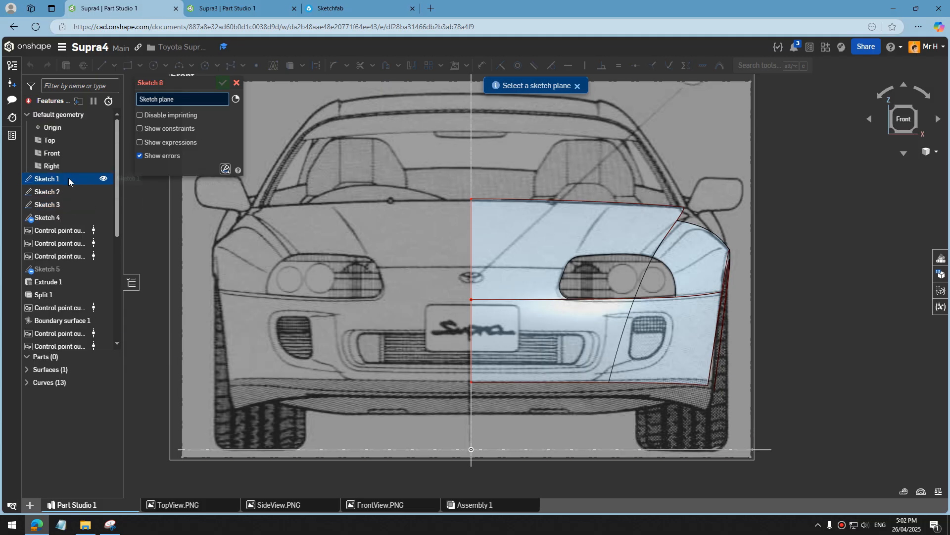
pyautogui.click(52, 153)
pyautogui.scroll(-2, 280, 231)
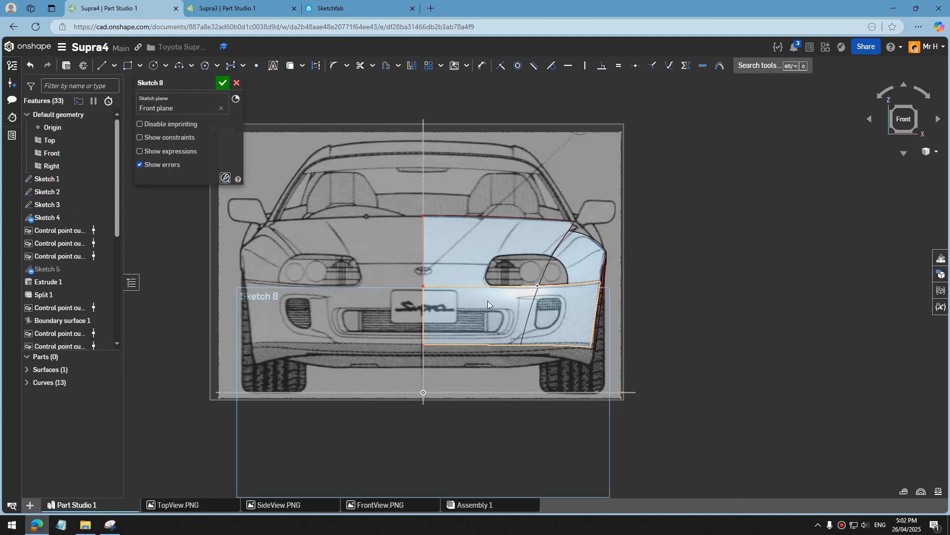
pyautogui.scroll(4, 490, 297)
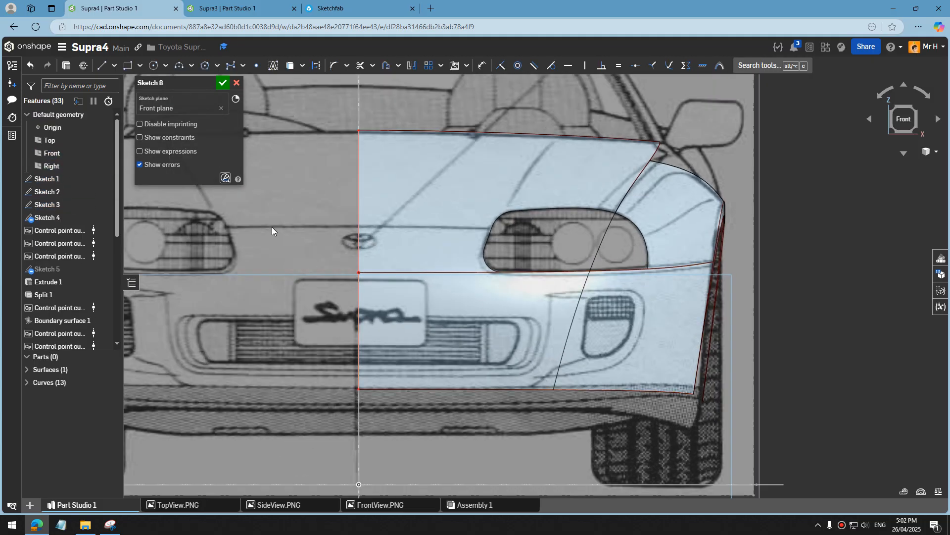
# Step: Draw the grille opening's upper and lower horizontal lines in the front bumper, starting past the centreline, the upper one about 36.4 mm long
pyautogui.click(101, 65)
pyautogui.scroll(3, 418, 335)
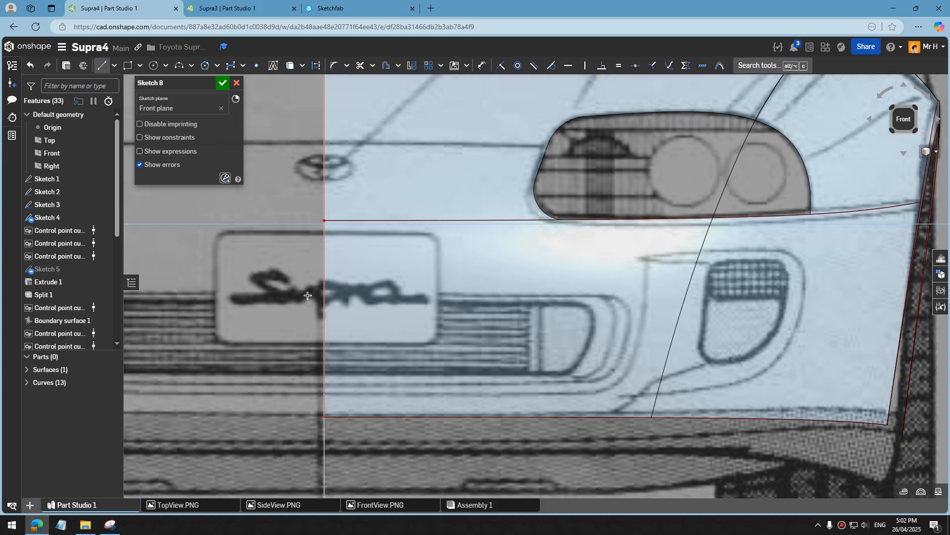
pyautogui.click(632, 294)
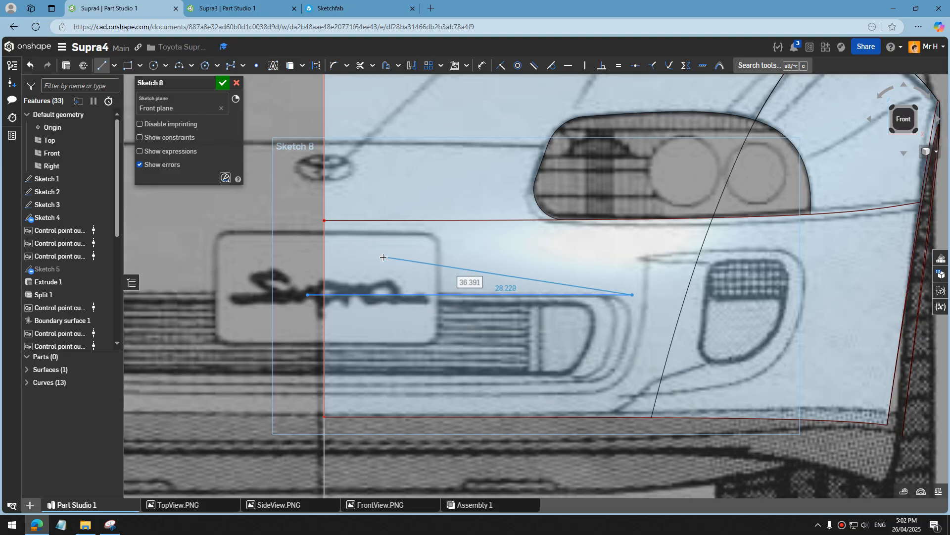
pyautogui.press('Escape')
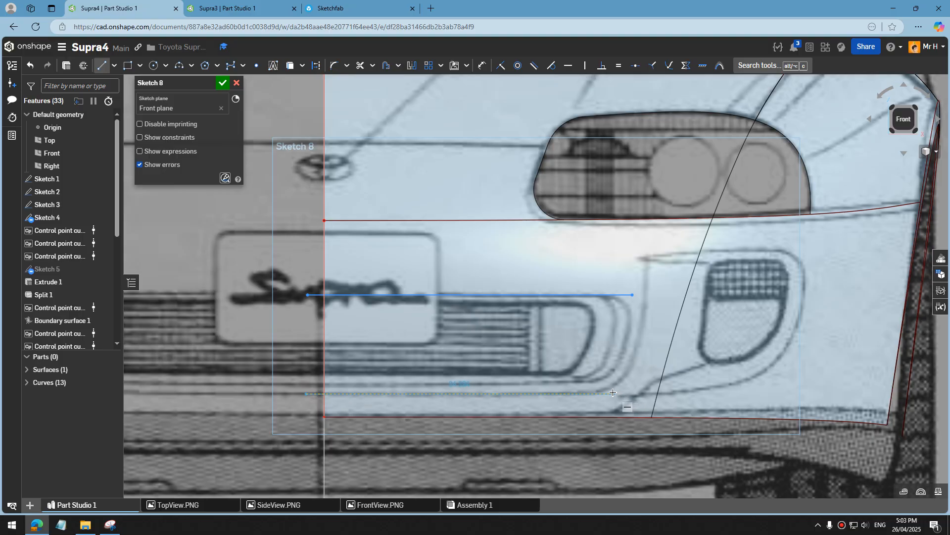
pyautogui.press('Escape')
# Step: Close the grille outline with a slanted outer side about 11.3 mm long and an inner side about 11.1 mm long
pyautogui.click(101, 65)
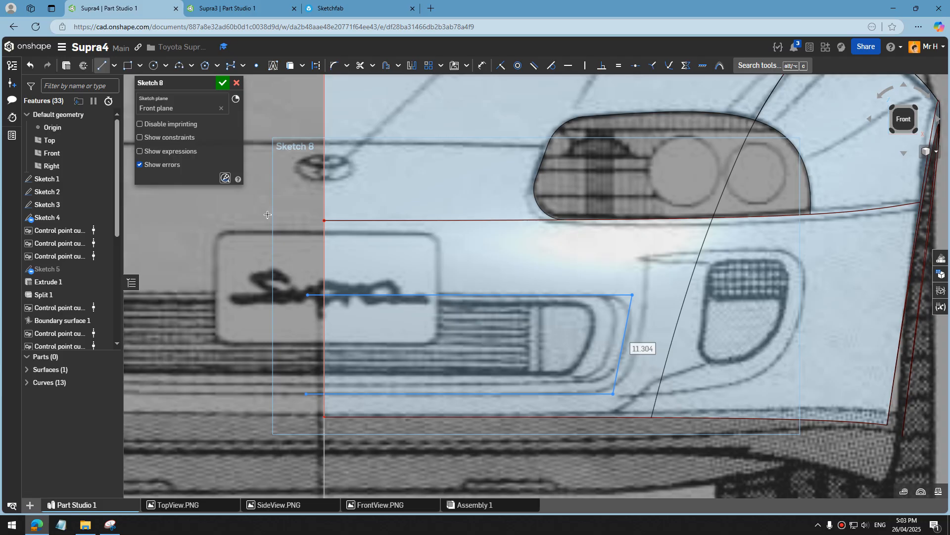
pyautogui.press('Escape')
pyautogui.click(110, 73)
pyautogui.click(307, 294)
pyautogui.click(307, 393)
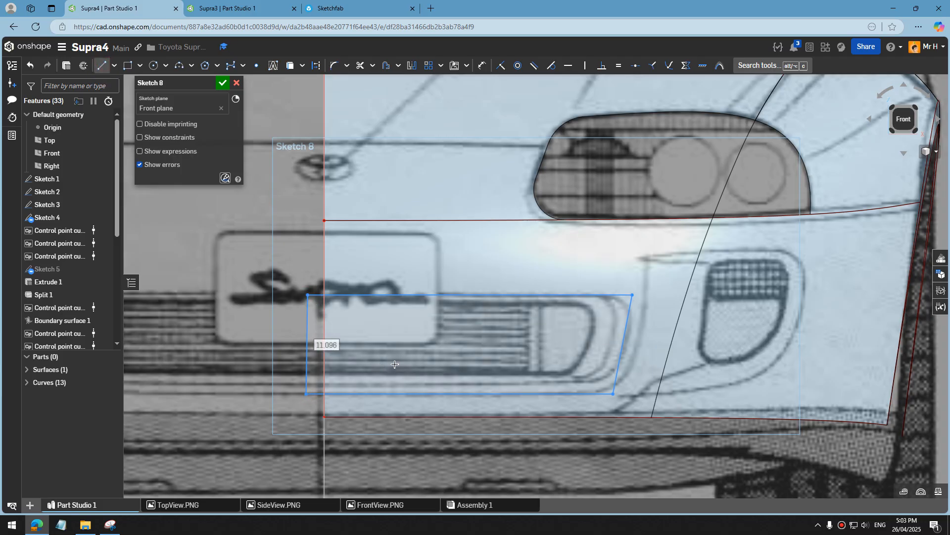
pyautogui.press('Escape')
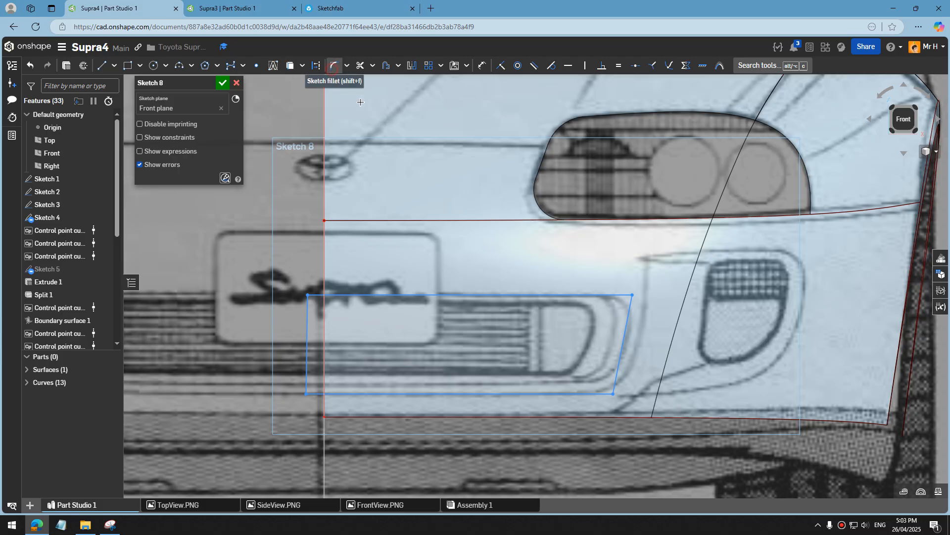
# Step: Fillet the grille outline's outer corners, about 2.6 mm radius on the upper and 5.75 mm on the lower, and accept the sketch
pyautogui.click(332, 66)
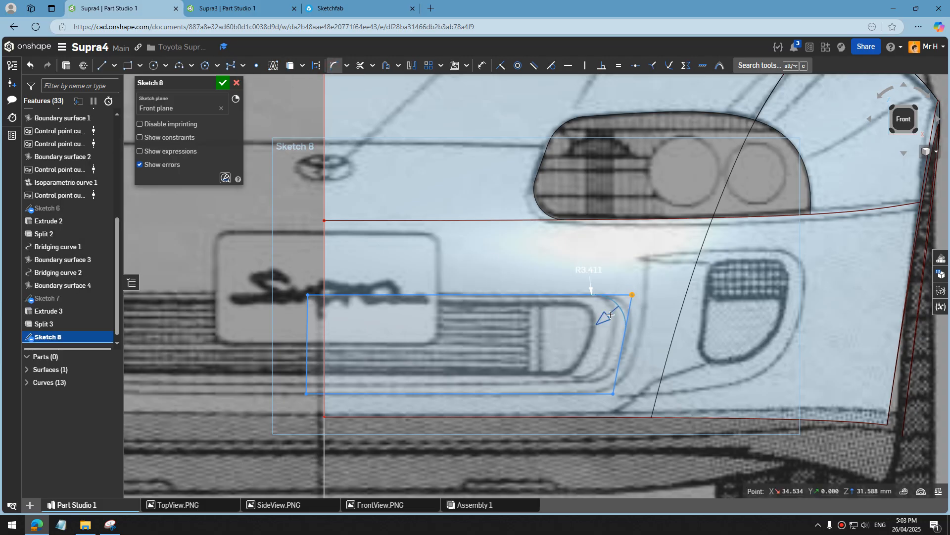
pyautogui.click(648, 334)
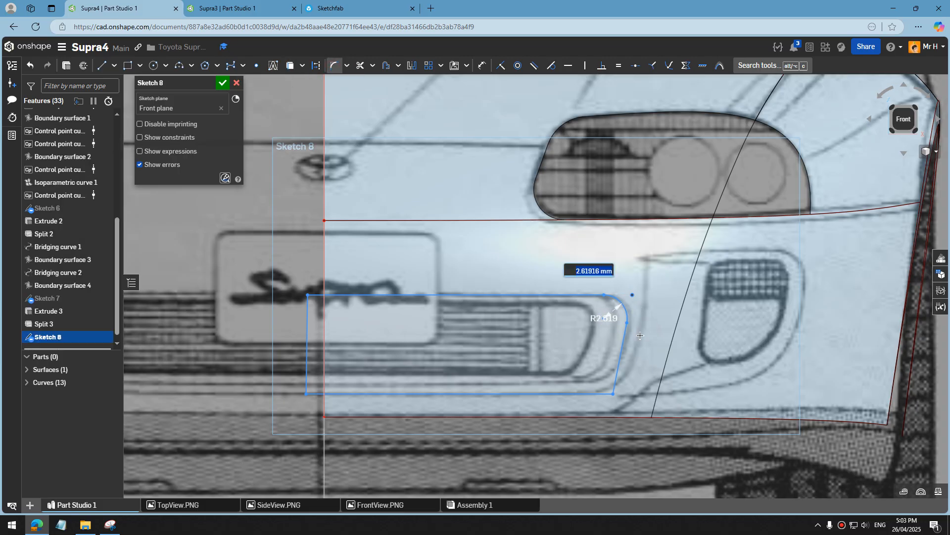
pyautogui.click(614, 395)
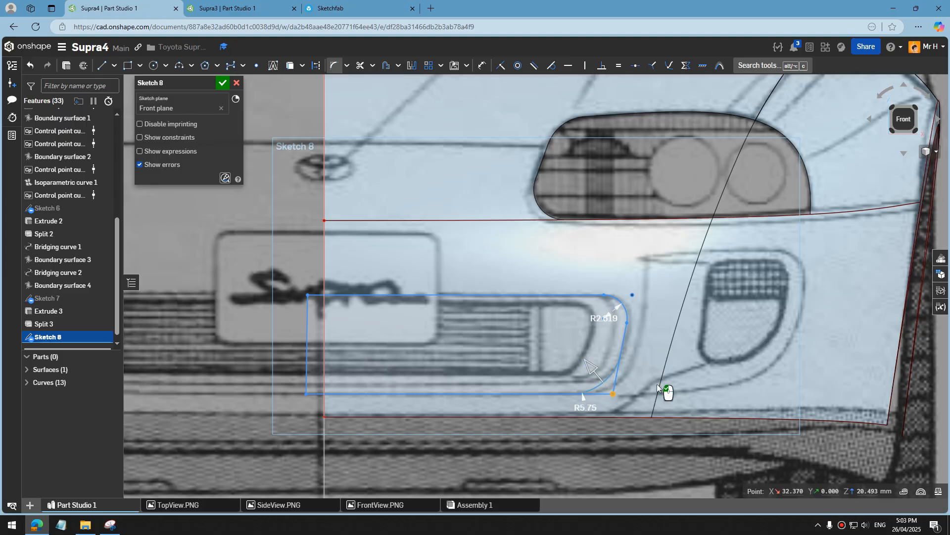
pyautogui.click(641, 370)
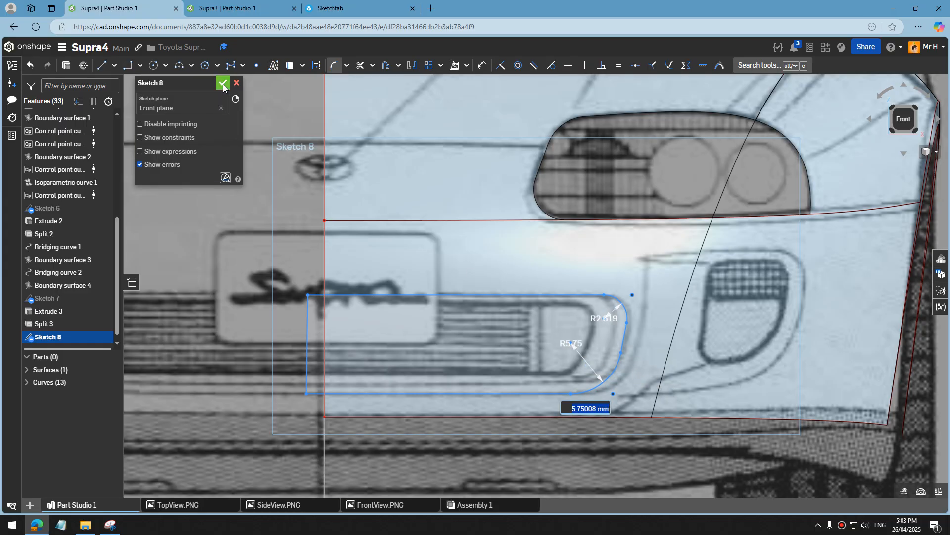
pyautogui.click(223, 82)
# Step: Extrude the edges of Sketch 8 as a new surface toward the car's rear with a depth of 22.8 mm
pyautogui.scroll(-3, 467, 288)
pyautogui.moveTo(515, 300); pyautogui.dragTo(482, 312, button='right')
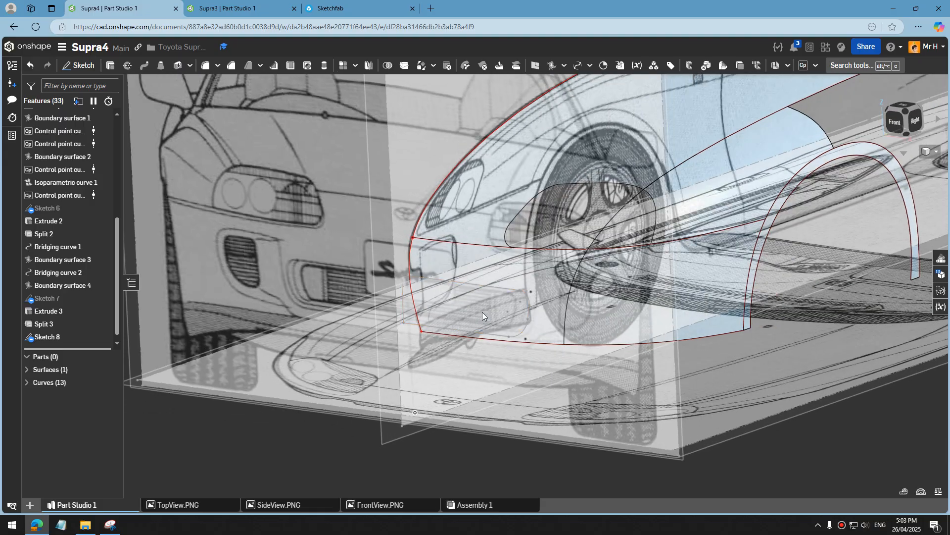
pyautogui.click(109, 66)
pyautogui.click(188, 97)
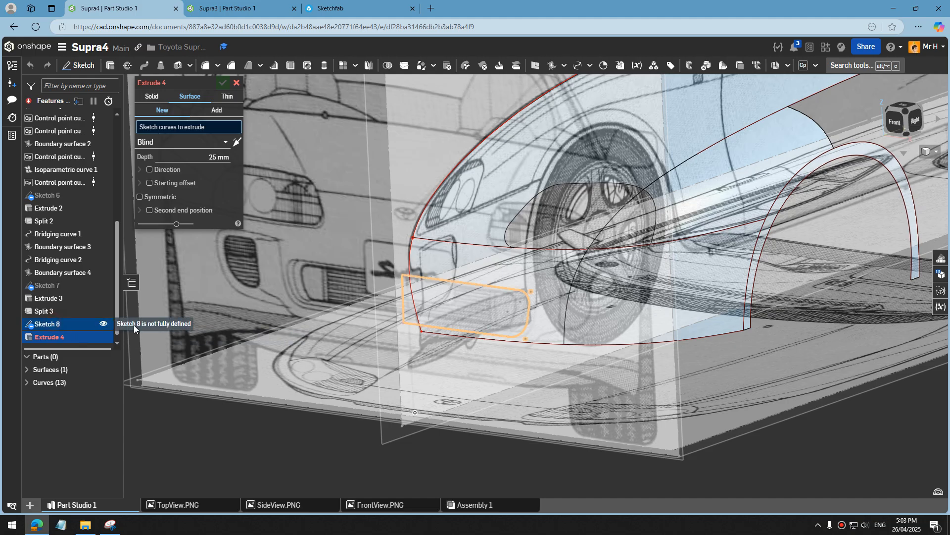
pyautogui.click(79, 324)
pyautogui.moveTo(399, 345); pyautogui.dragTo(320, 347, button='right')
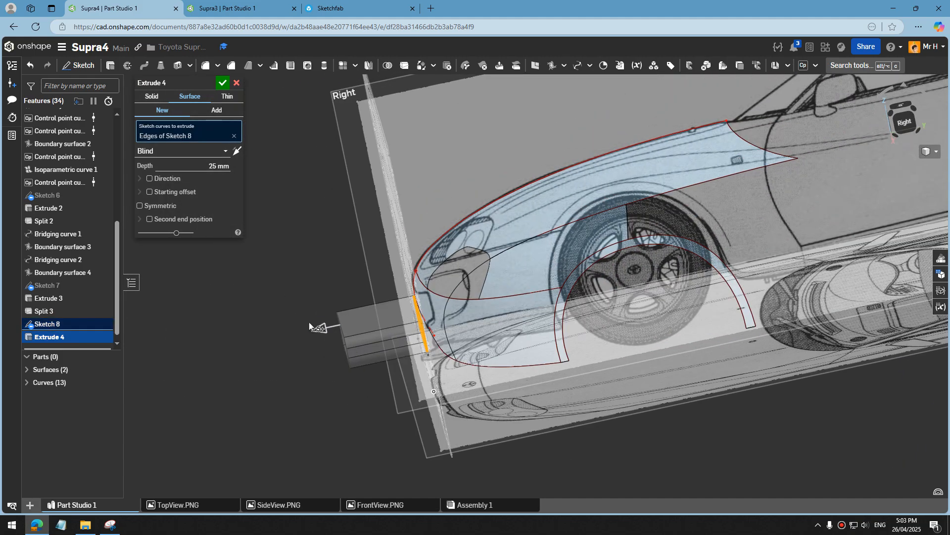
pyautogui.moveTo(321, 329); pyautogui.dragTo(466, 313)
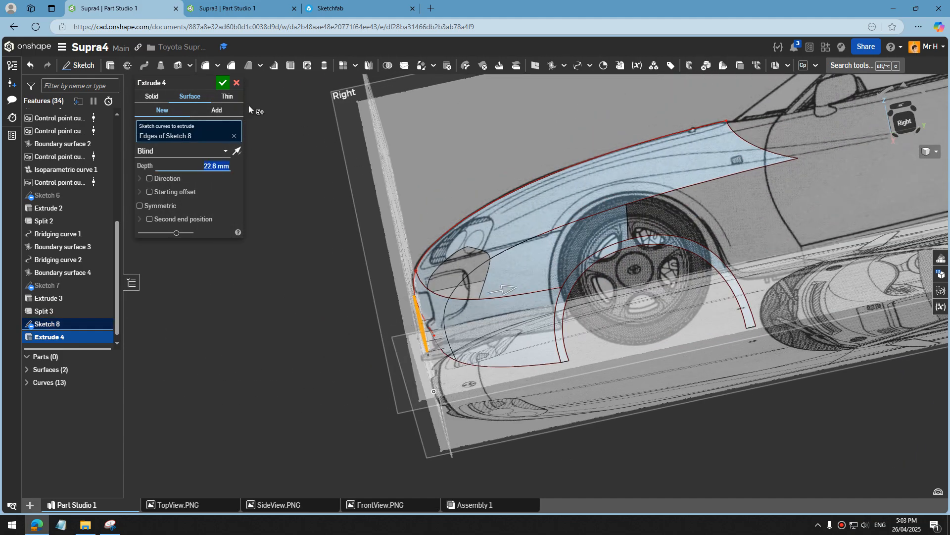
pyautogui.click(222, 84)
# Step: Split the body surface with the extruded grille surface, turning off Keep both sides and flipping the kept side, to cut out the grille opening
pyautogui.scroll(5, 358, 300)
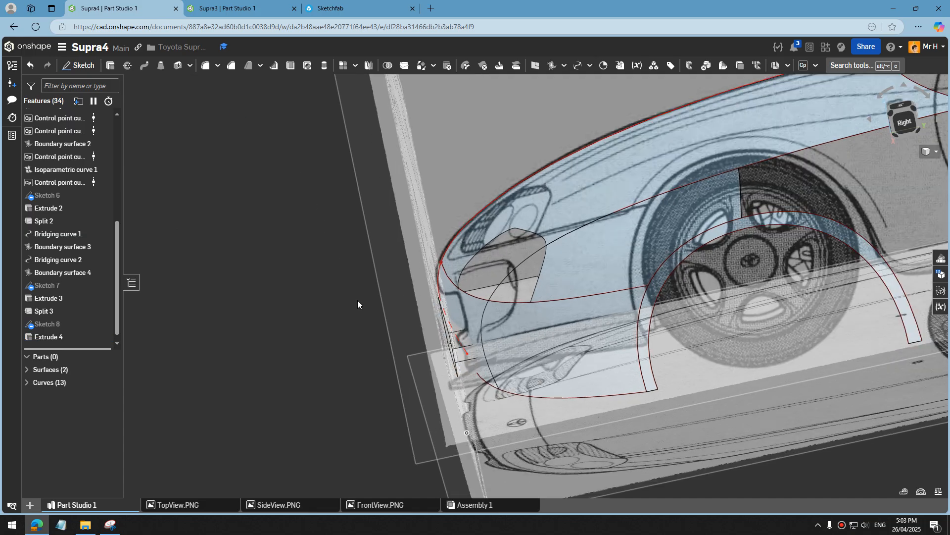
pyautogui.moveTo(355, 320)
pyautogui.mouseDown(button='right')
pyautogui.moveTo(369, 301)
pyautogui.moveTo(328, 295)
pyautogui.moveTo(331, 308)
pyautogui.moveTo(372, 315)
pyautogui.moveTo(346, 325)
pyautogui.mouseUp(button='right')
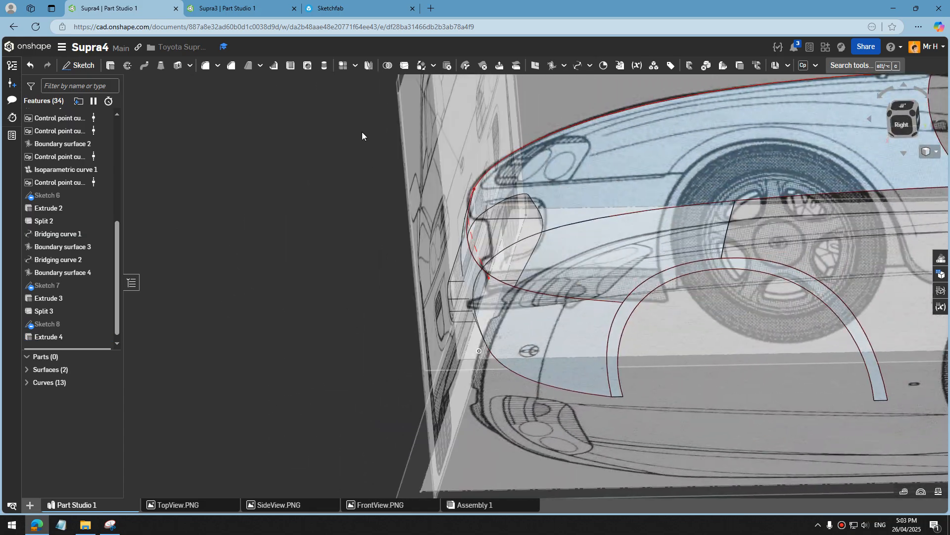
pyautogui.click(405, 65)
pyautogui.click(507, 328)
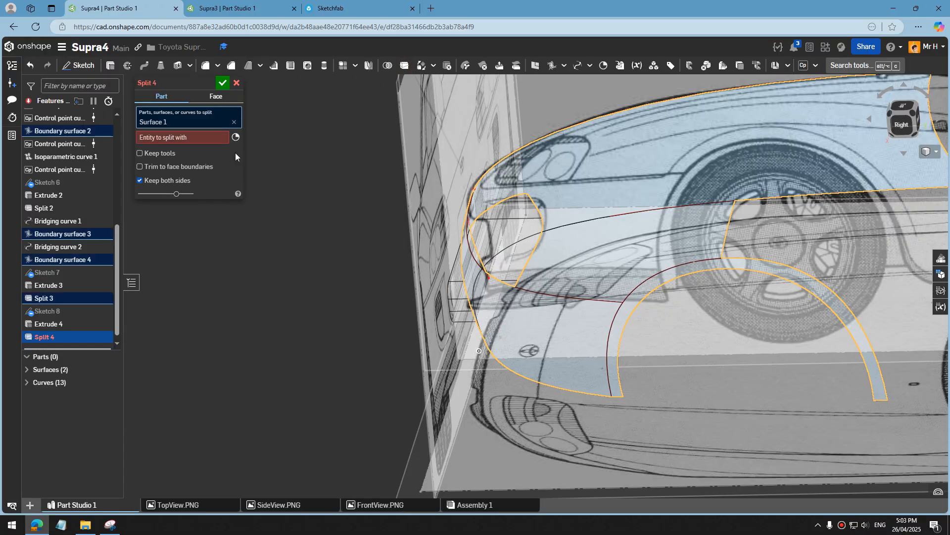
pyautogui.click(191, 139)
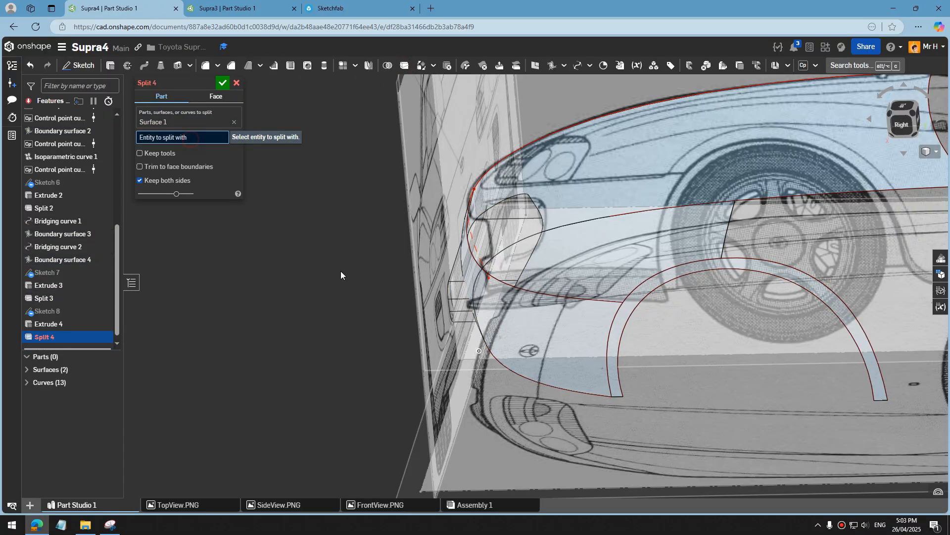
pyautogui.click(457, 305)
pyautogui.moveTo(495, 287); pyautogui.dragTo(597, 280, button='right')
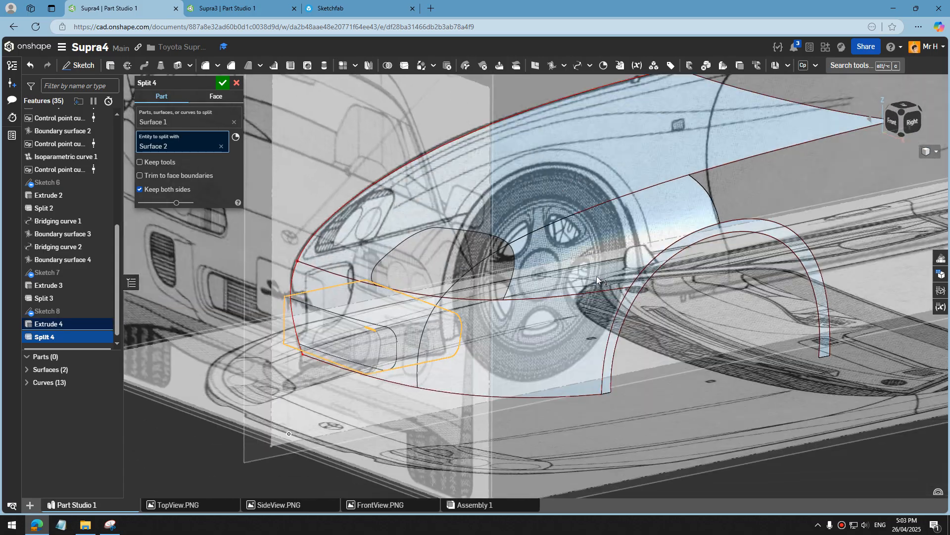
pyautogui.click(141, 189)
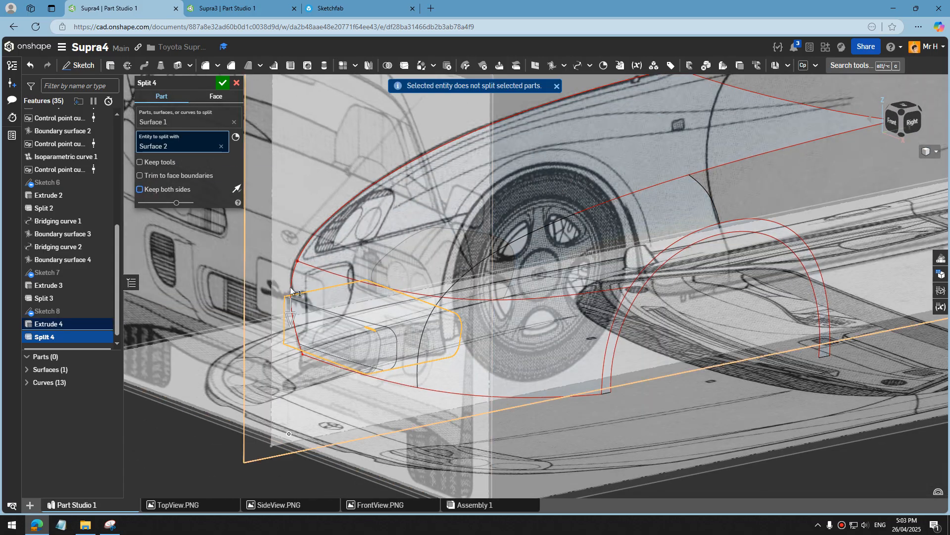
pyautogui.moveTo(290, 290); pyautogui.dragTo(488, 271, button='right')
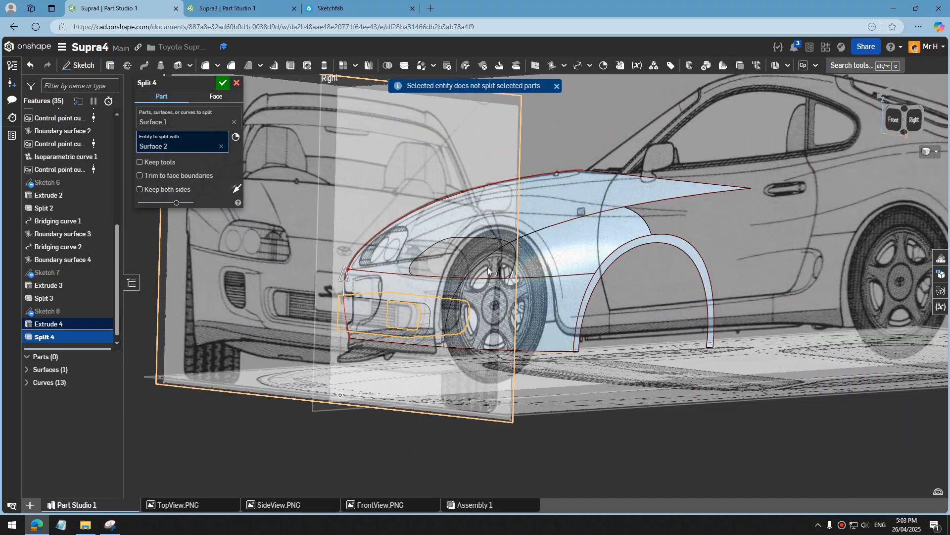
pyautogui.click(237, 82)
# Step: Hide Sketch 1, which holds the front-view reference image
pyautogui.moveTo(601, 271)
pyautogui.mouseDown(button='right')
pyautogui.moveTo(572, 291)
pyautogui.moveTo(580, 272)
pyautogui.moveTo(614, 271)
pyautogui.mouseUp(button='right')
pyautogui.scroll(-1, 613, 270)
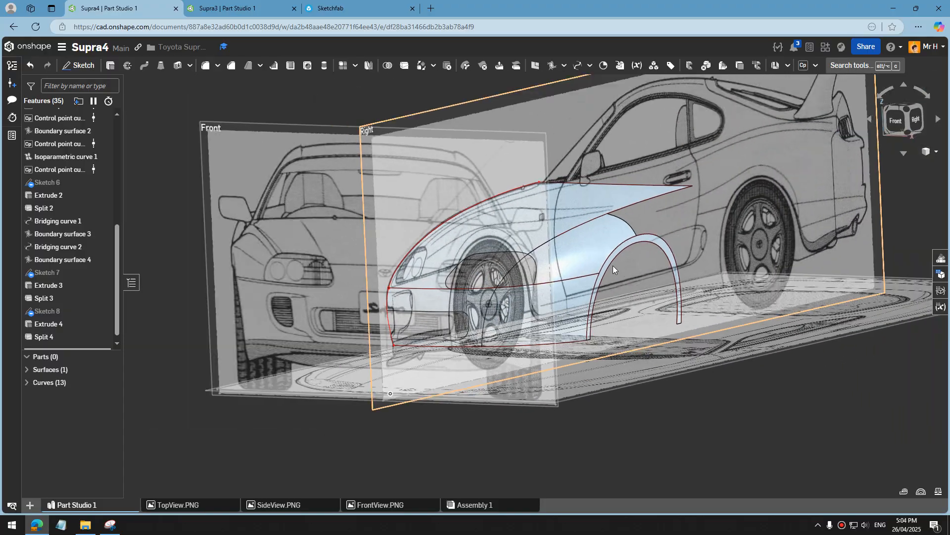
pyautogui.scroll(-2, 613, 267)
pyautogui.scroll(3, 722, 202)
pyautogui.scroll(4, 67, 193)
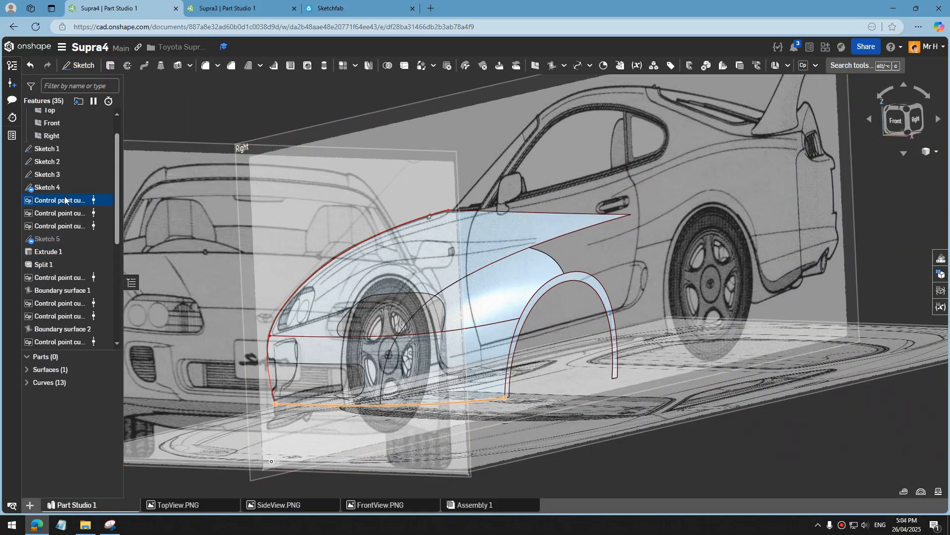
pyautogui.scroll(1, 65, 200)
pyautogui.click(104, 179)
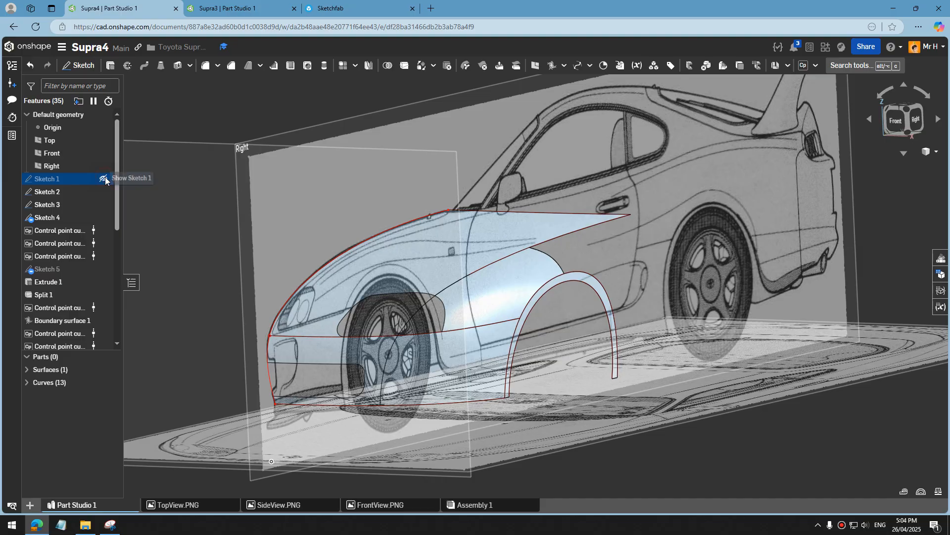
# Step: Examine the front body surface and wheel arch against the side and top reference images from several angles
pyautogui.scroll(-3, 347, 316)
pyautogui.moveTo(388, 215); pyautogui.dragTo(376, 233, button='right')
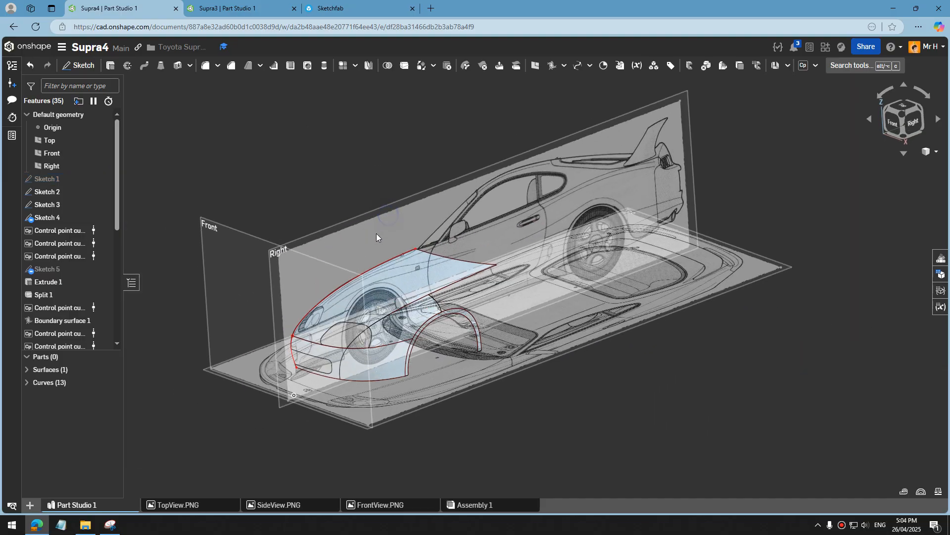
pyautogui.scroll(3, 421, 314)
pyautogui.scroll(-2, 420, 314)
pyautogui.moveTo(421, 314); pyautogui.dragTo(354, 297, button='right')
pyautogui.scroll(2, 382, 296)
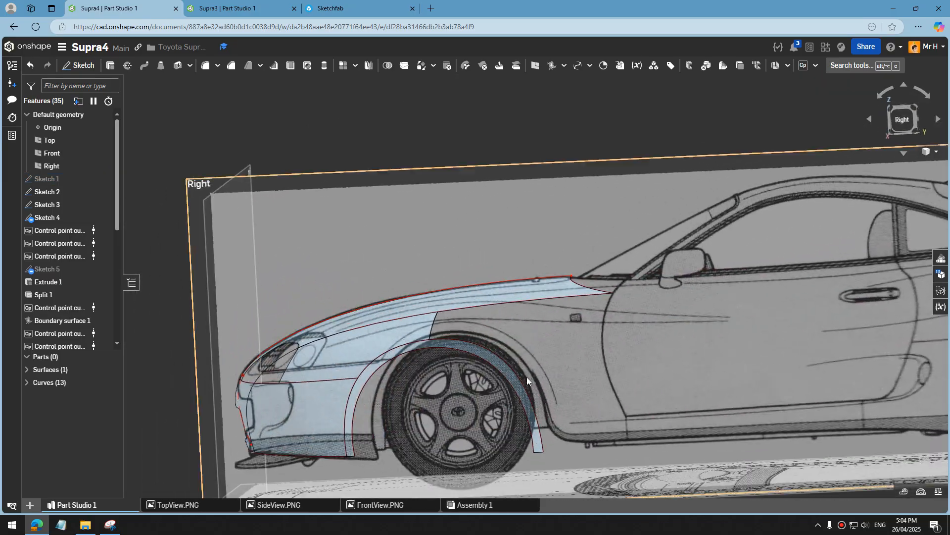
pyautogui.scroll(-2, 561, 385)
pyautogui.moveTo(560, 385); pyautogui.dragTo(588, 303, button='right')
pyautogui.scroll(-1, 569, 414)
pyautogui.scroll(3, 589, 422)
pyautogui.scroll(-5, 595, 412)
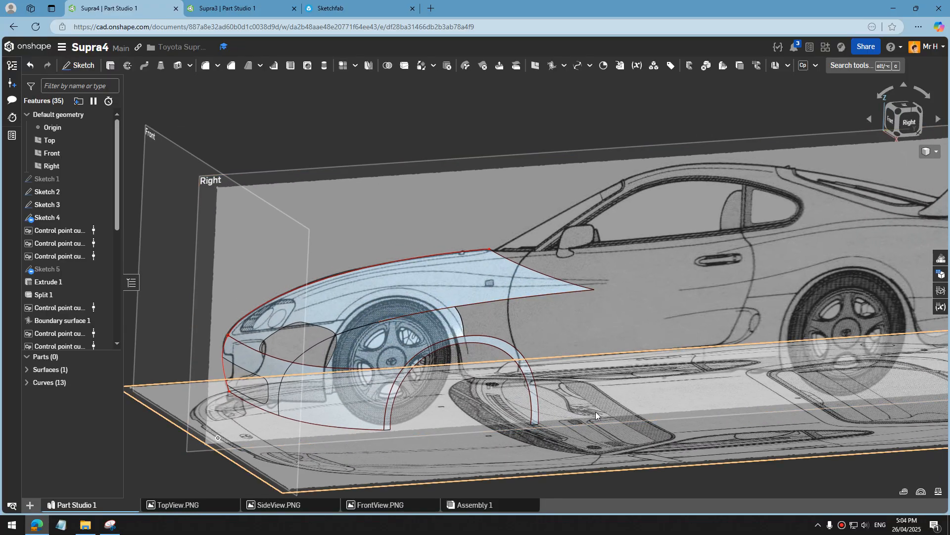
pyautogui.moveTo(590, 379); pyautogui.dragTo(641, 374, button='right')
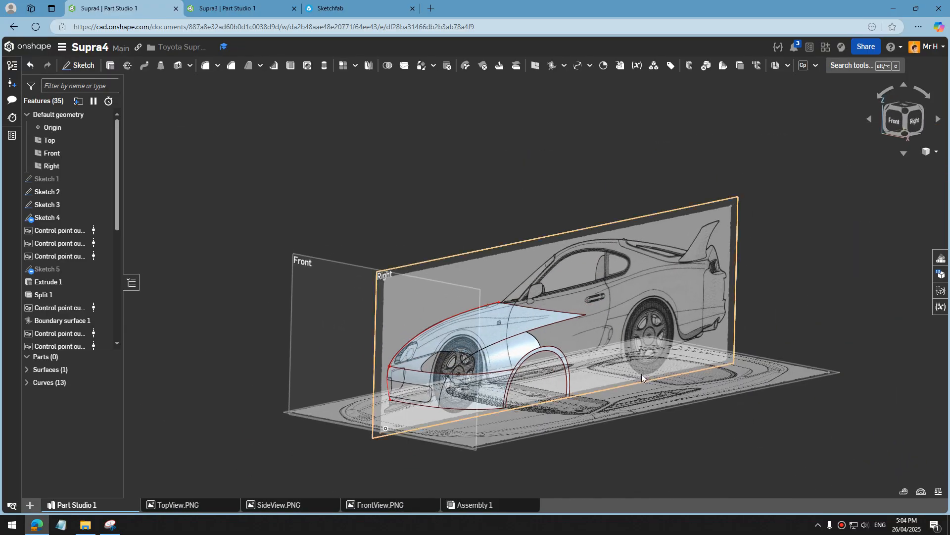
pyautogui.scroll(3, 610, 358)
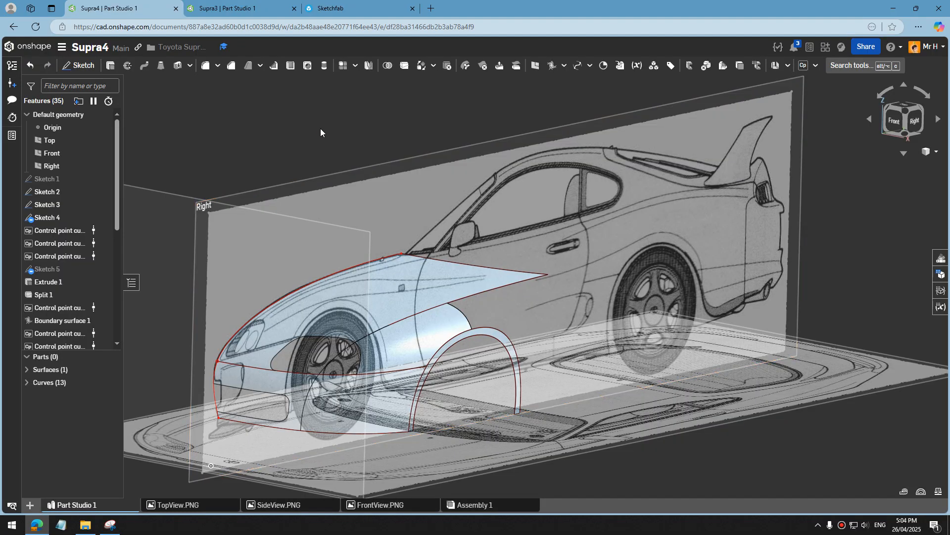
pyautogui.moveTo(554, 340); pyautogui.dragTo(494, 278, button='right')
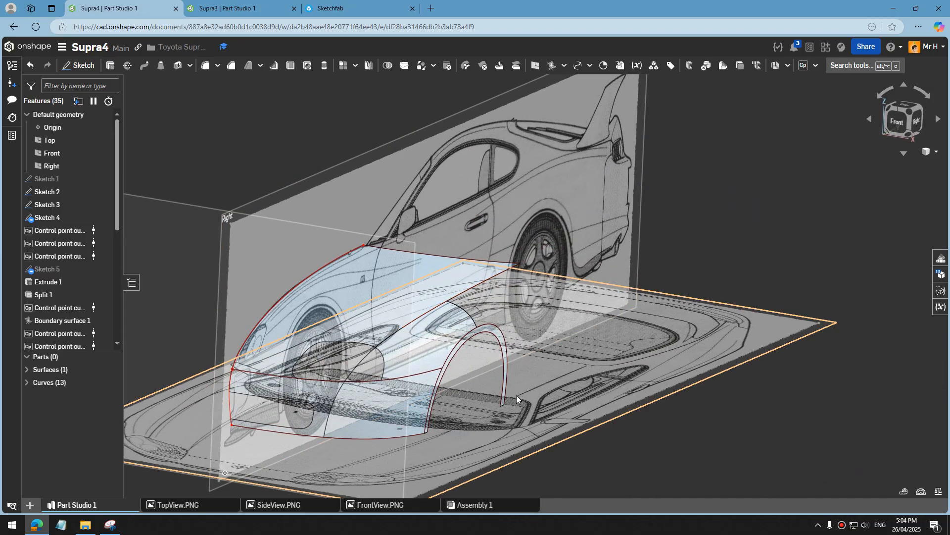
pyautogui.moveTo(632, 460); pyautogui.dragTo(631, 456, button='right')
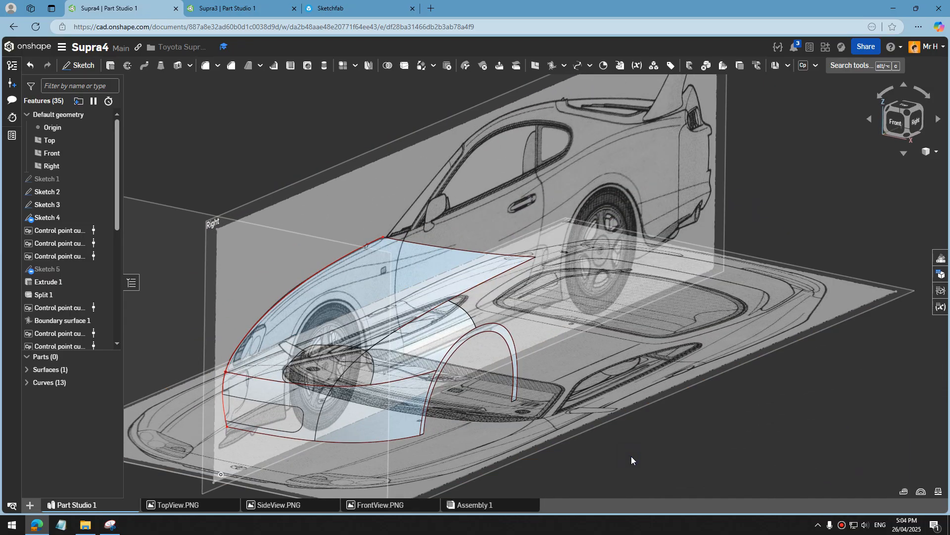
pyautogui.scroll(4, 574, 345)
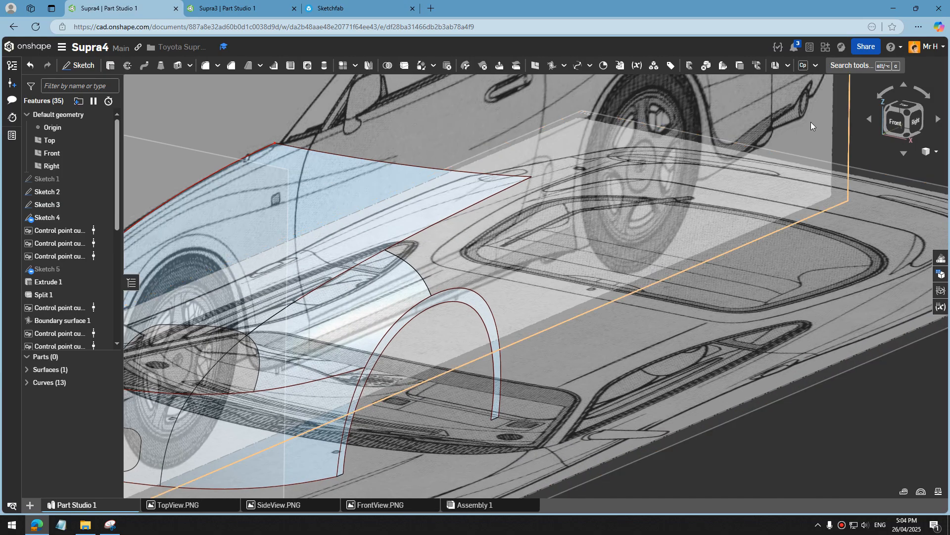
pyautogui.click(802, 68)
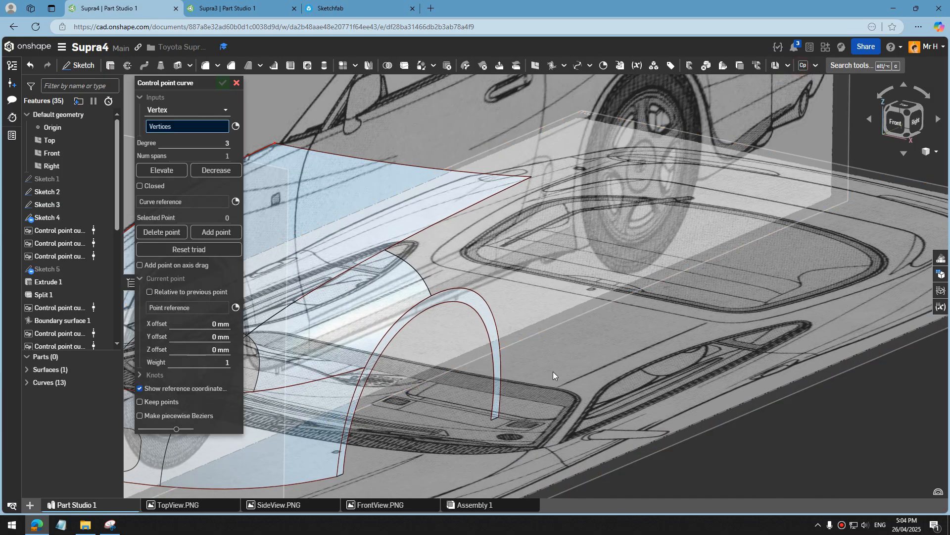
pyautogui.scroll(3, 497, 416)
pyautogui.click(498, 411)
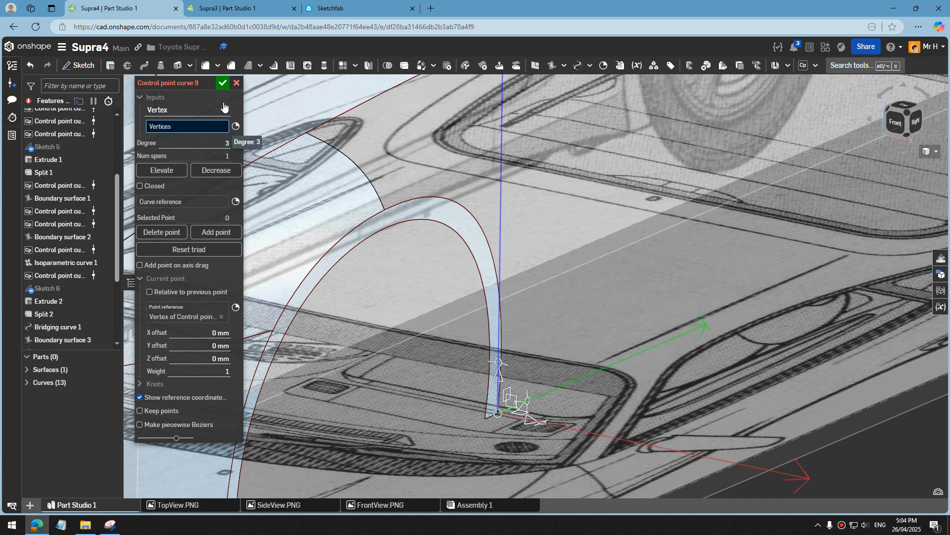
pyautogui.click(237, 84)
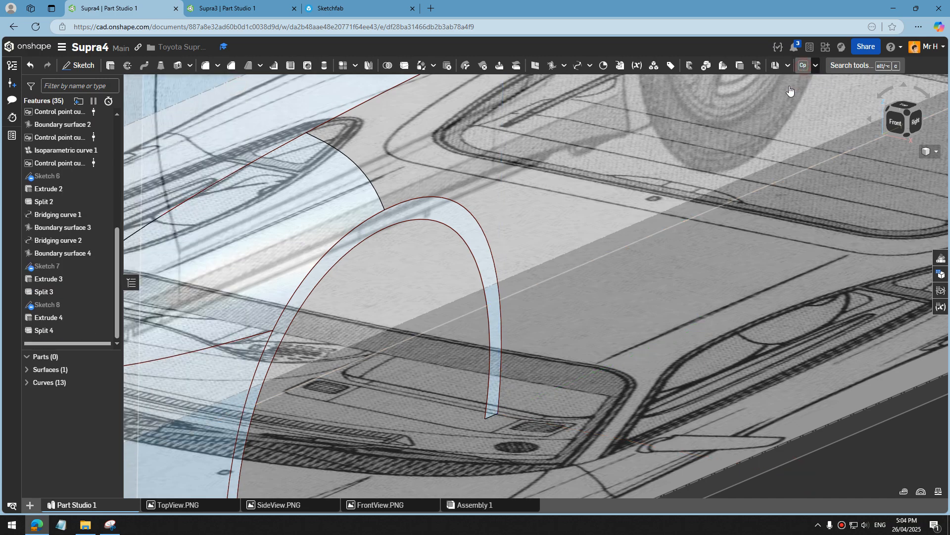
# Step: Start a control point curve with its reference at the lower rear outer corner of the front wheel arch strip
pyautogui.click(803, 65)
pyautogui.click(236, 202)
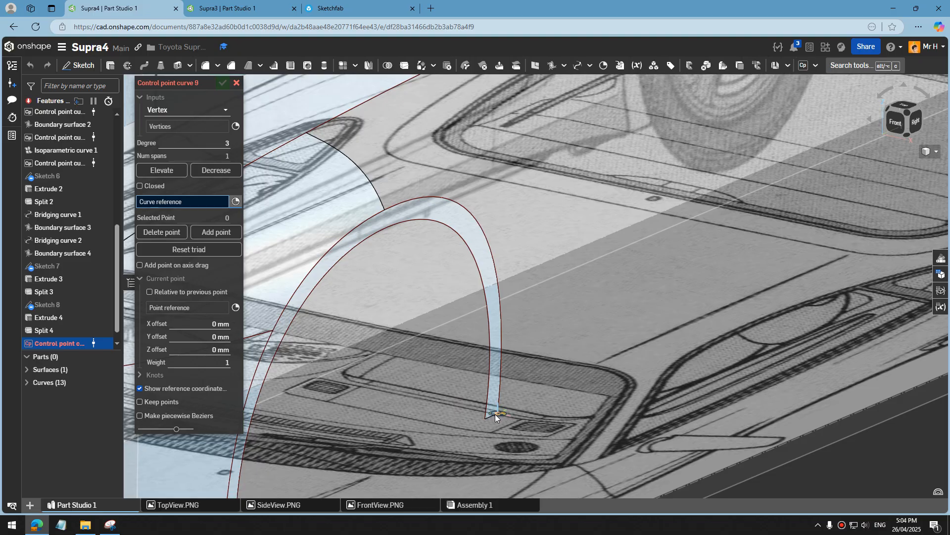
pyautogui.scroll(3, 495, 414)
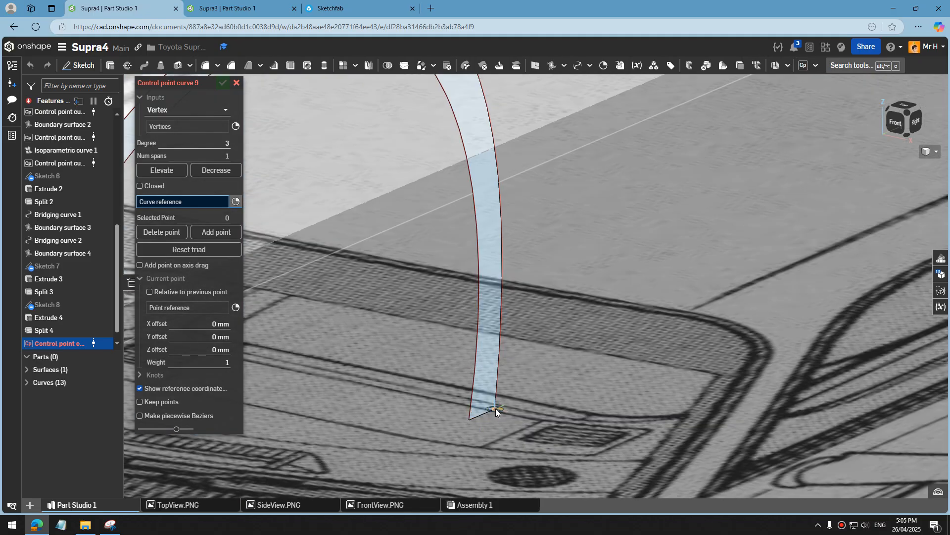
pyautogui.click(495, 408)
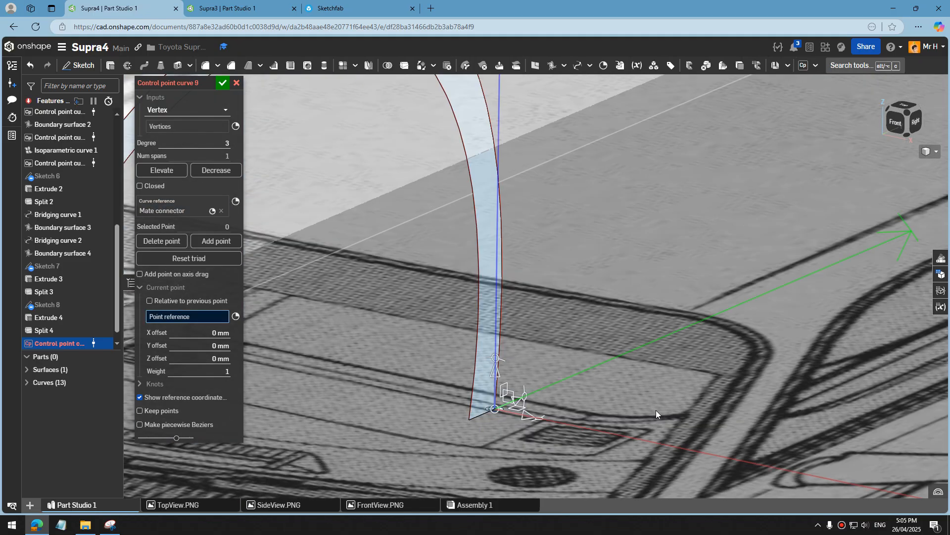
# Step: Add a second control point about 8.5 mm behind the wheel arch corner and set the curve's degree to 1
pyautogui.scroll(-5, 655, 410)
pyautogui.moveTo(656, 409); pyautogui.dragTo(567, 378, button='right')
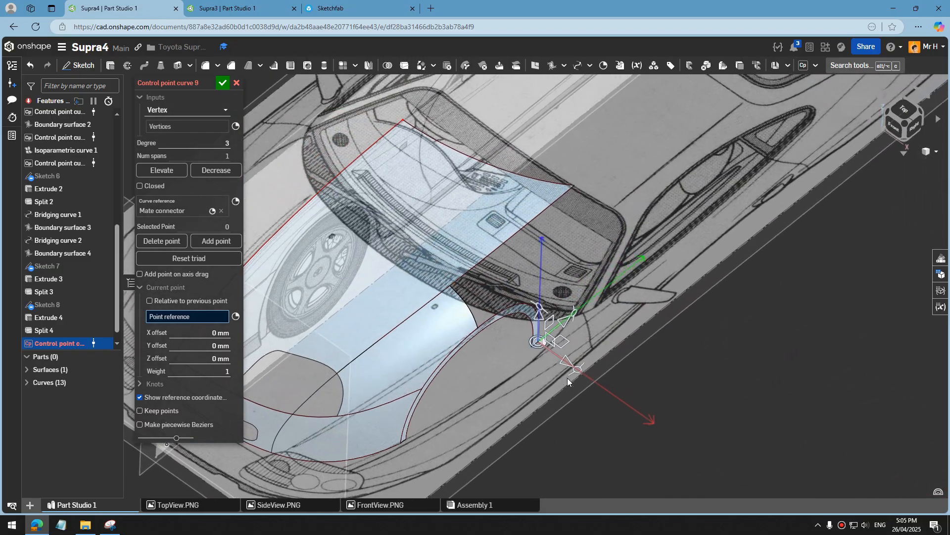
pyautogui.click(904, 109)
pyautogui.scroll(3, 726, 385)
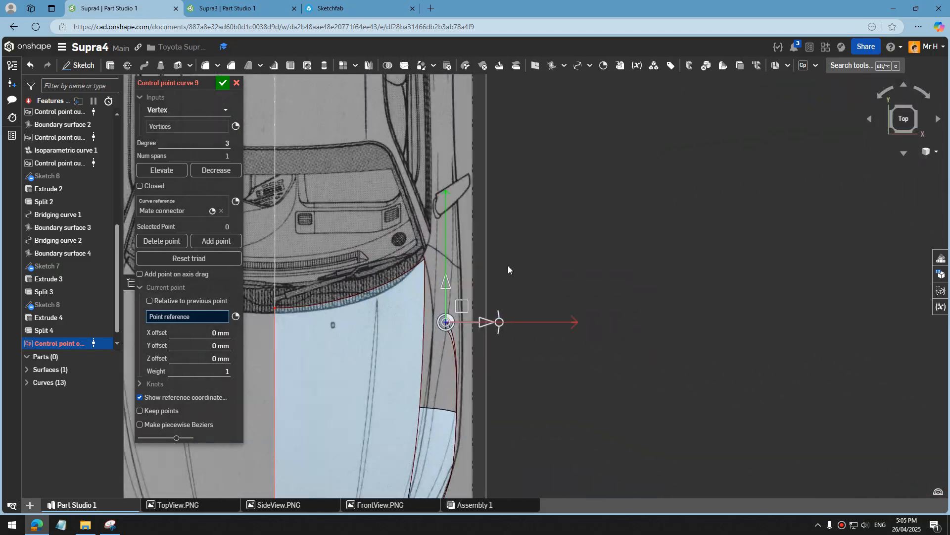
pyautogui.scroll(3, 508, 270)
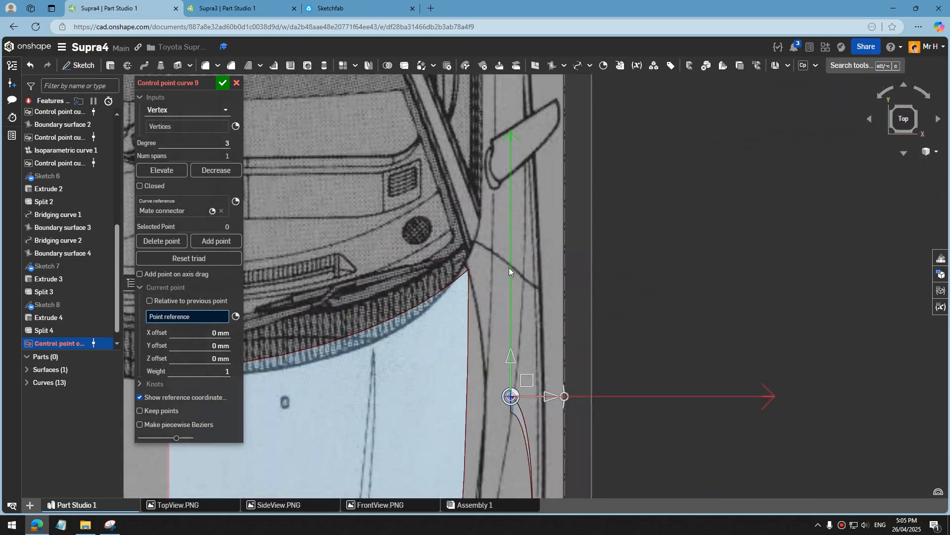
pyautogui.click(212, 241)
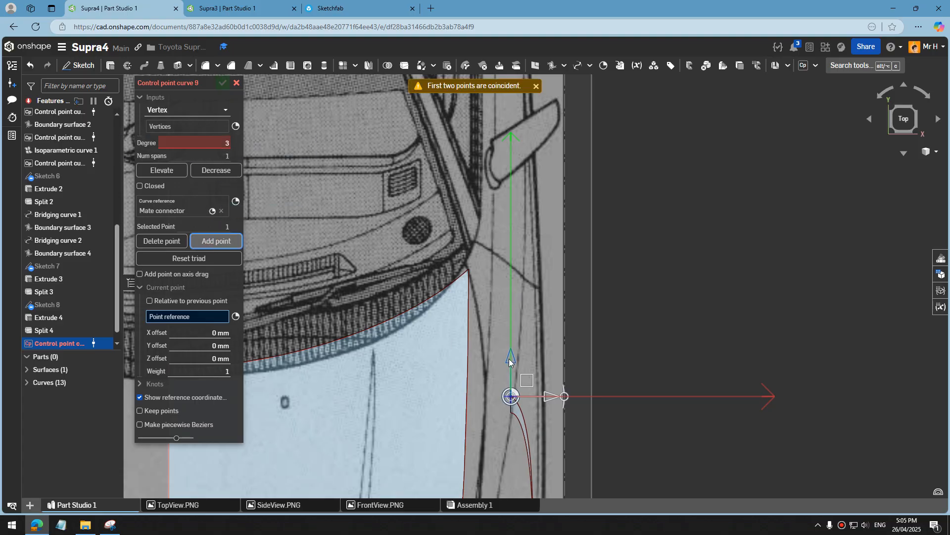
pyautogui.moveTo(510, 357); pyautogui.dragTo(515, 313)
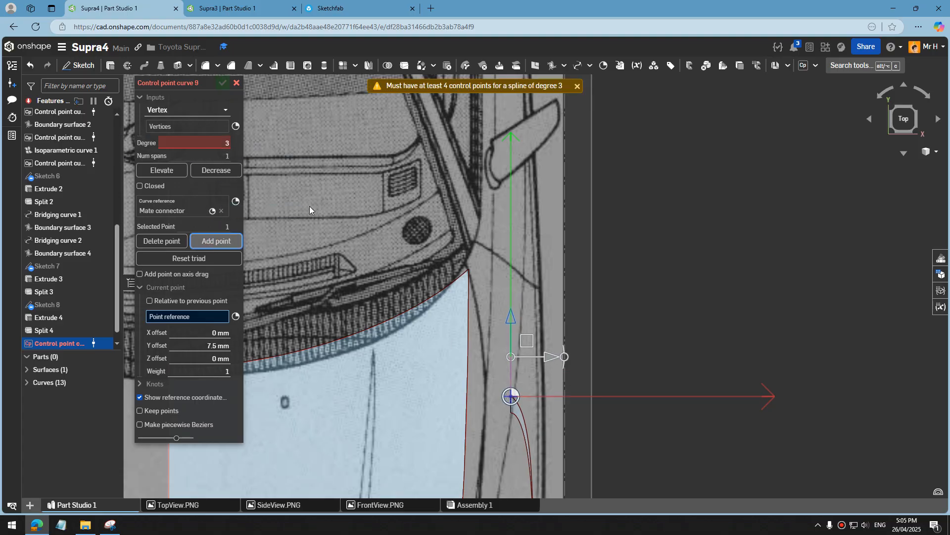
pyautogui.click(212, 143)
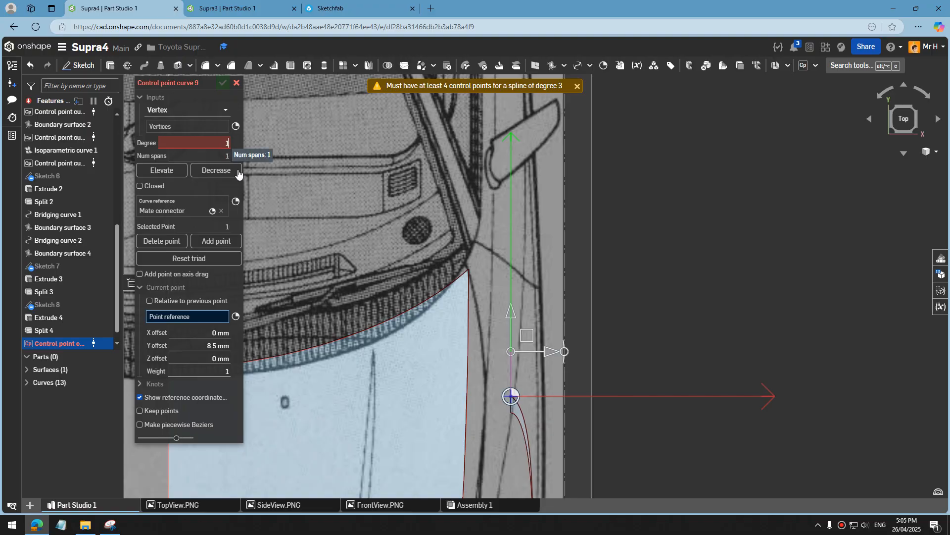
pyautogui.press('Tab')
# Step: Move the line's end point to an X offset of about -0.7 mm and Y offset of about 17.2 mm, and accept the curve
pyautogui.moveTo(432, 361); pyautogui.dragTo(447, 339, button='right')
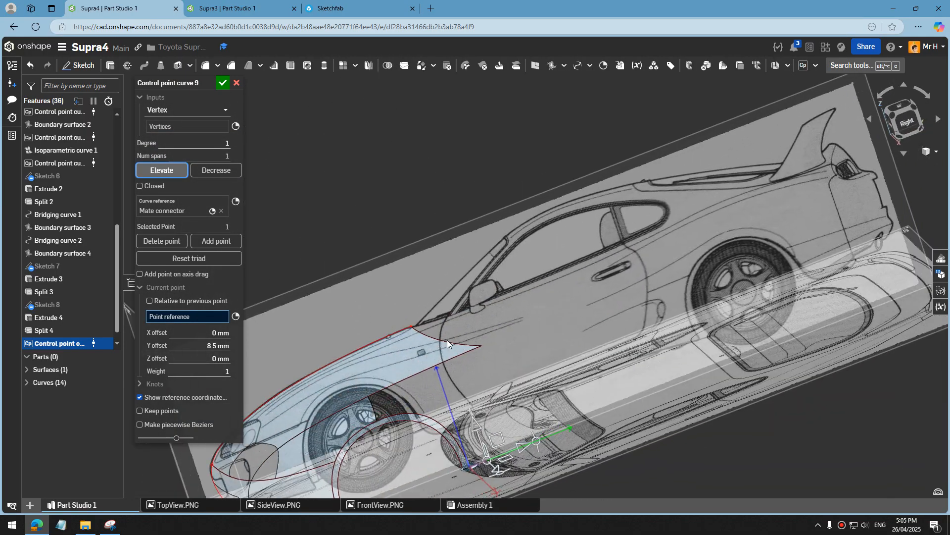
pyautogui.click(904, 124)
pyautogui.scroll(3, 275, 388)
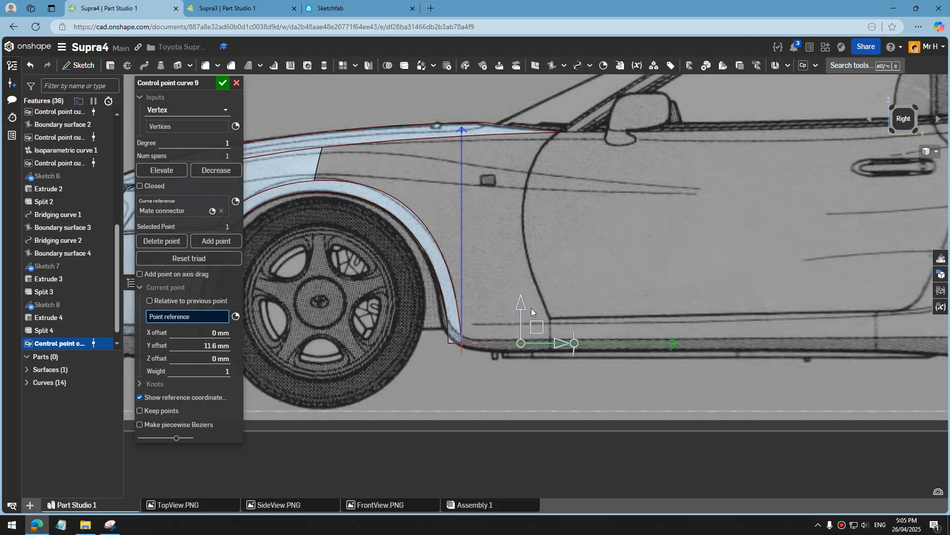
pyautogui.moveTo(530, 308); pyautogui.dragTo(535, 352, button='right')
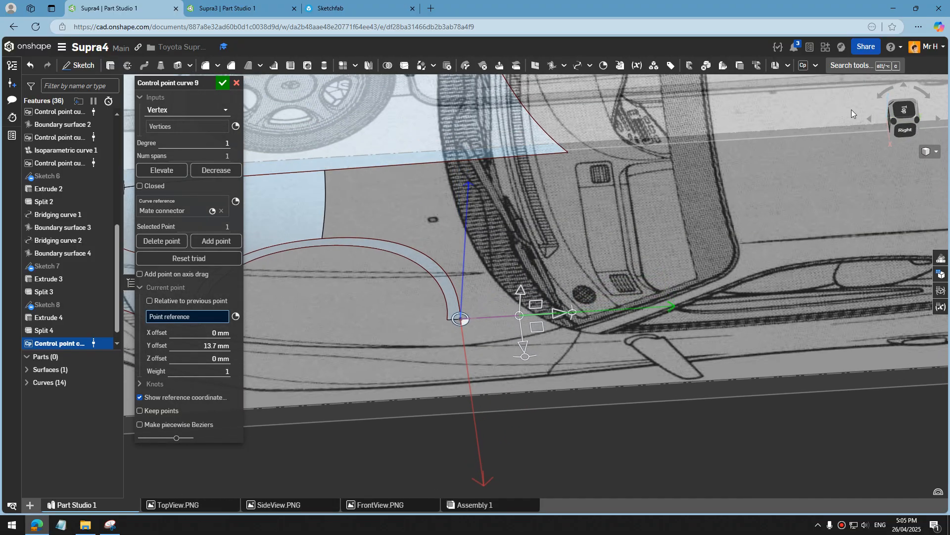
pyautogui.click(902, 110)
pyautogui.scroll(5, 637, 358)
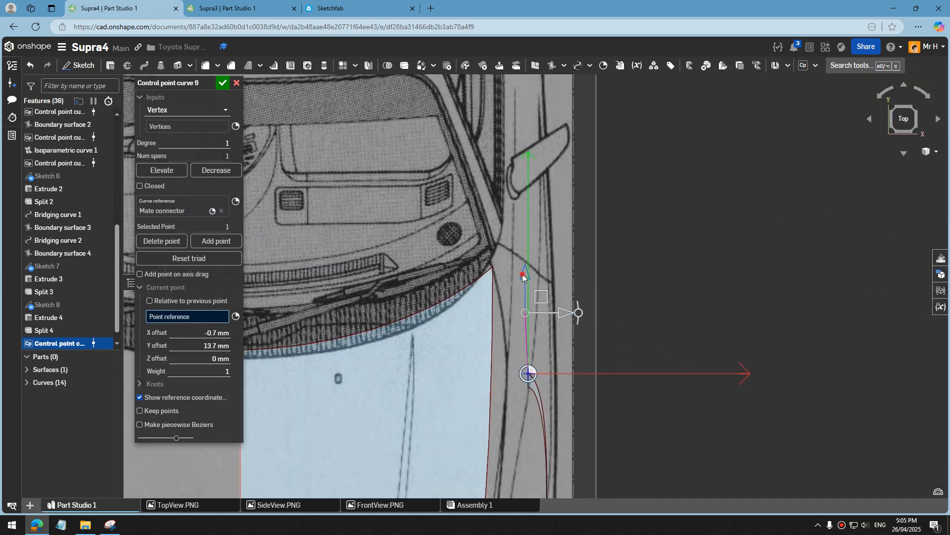
pyautogui.moveTo(523, 277); pyautogui.dragTo(527, 262)
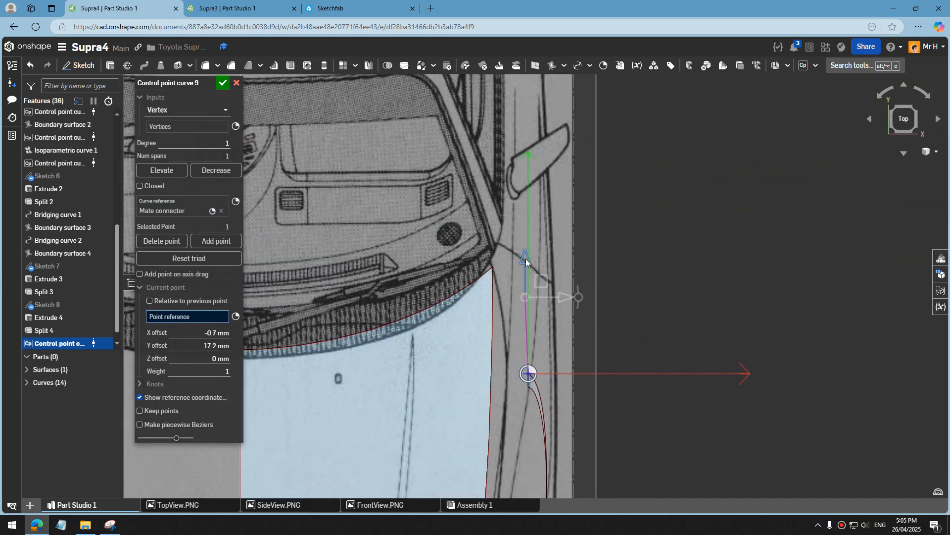
pyautogui.click(222, 84)
# Step: Inspect the new sill line, and examine the front fender and door area of the Sketchfab Supra model before returning to the Supra4 part studio
pyautogui.scroll(-5, 483, 308)
pyautogui.moveTo(522, 296); pyautogui.dragTo(497, 350, button='right')
pyautogui.scroll(5, 471, 405)
pyautogui.moveTo(470, 405); pyautogui.dragTo(504, 393, button='right')
pyautogui.scroll(5, 503, 393)
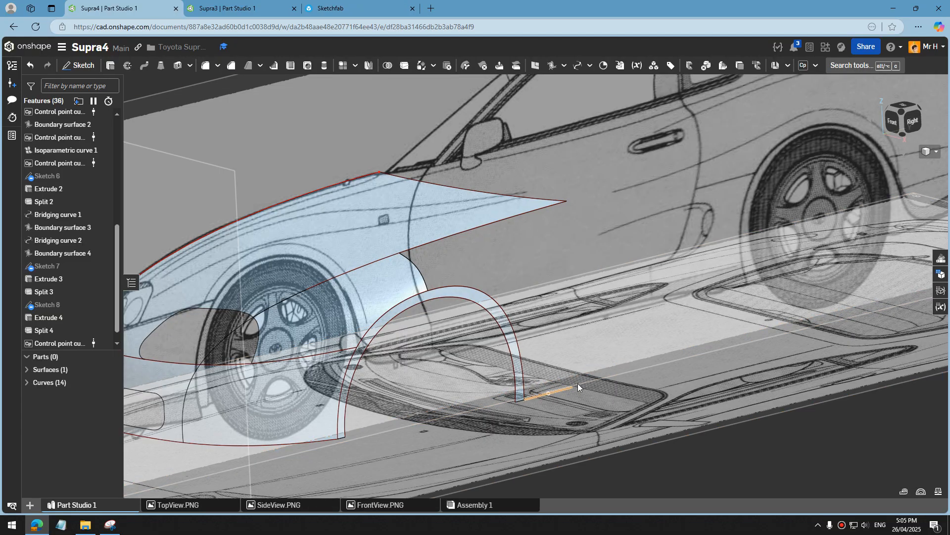
pyautogui.scroll(-5, 577, 383)
pyautogui.click(329, 9)
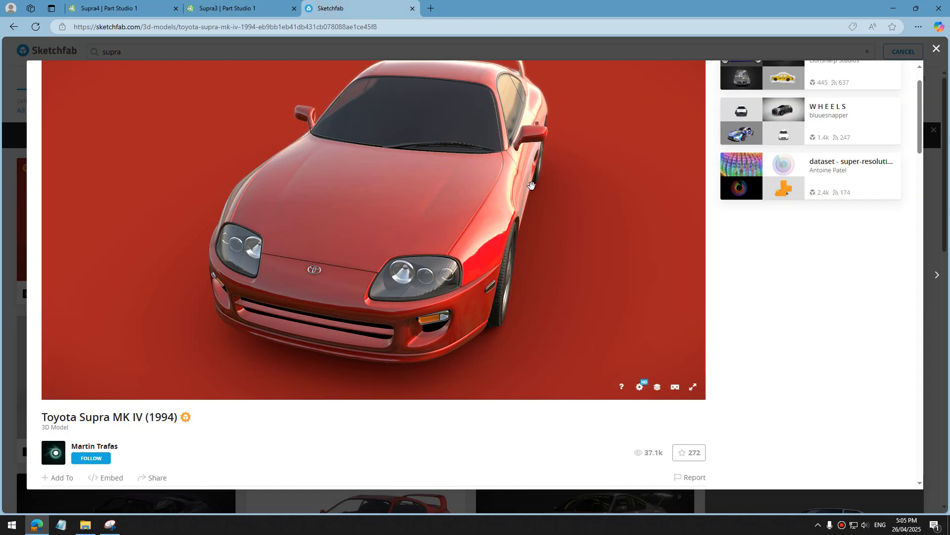
pyautogui.moveTo(531, 185); pyautogui.dragTo(489, 247)
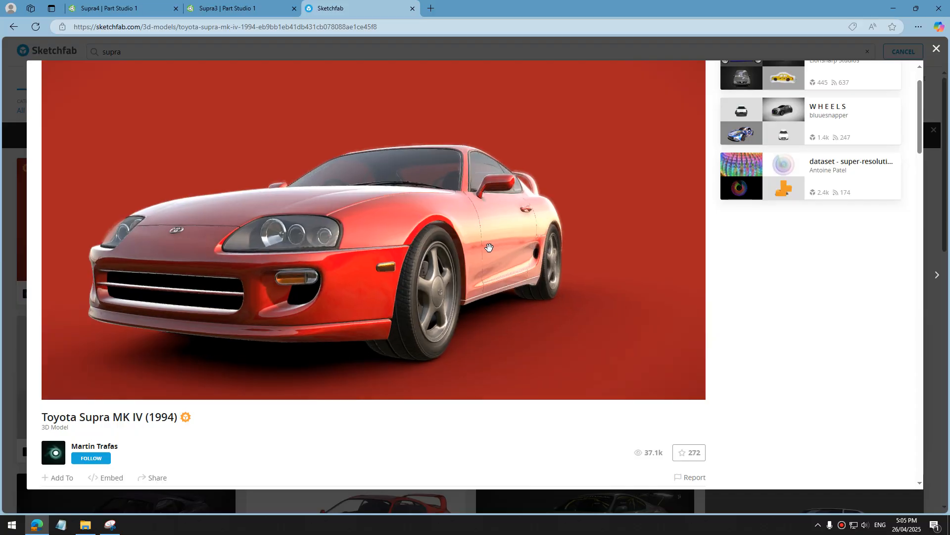
pyautogui.scroll(3, 489, 247)
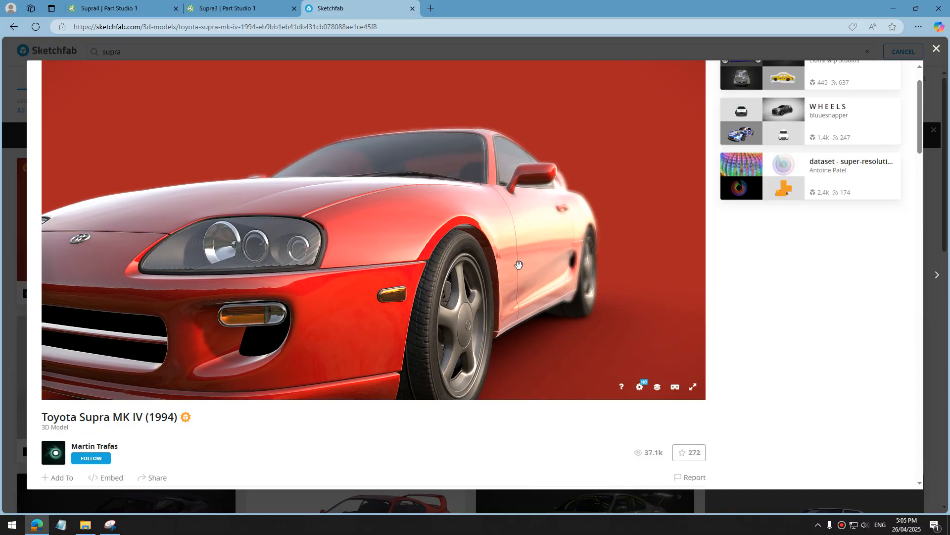
pyautogui.click(149, 9)
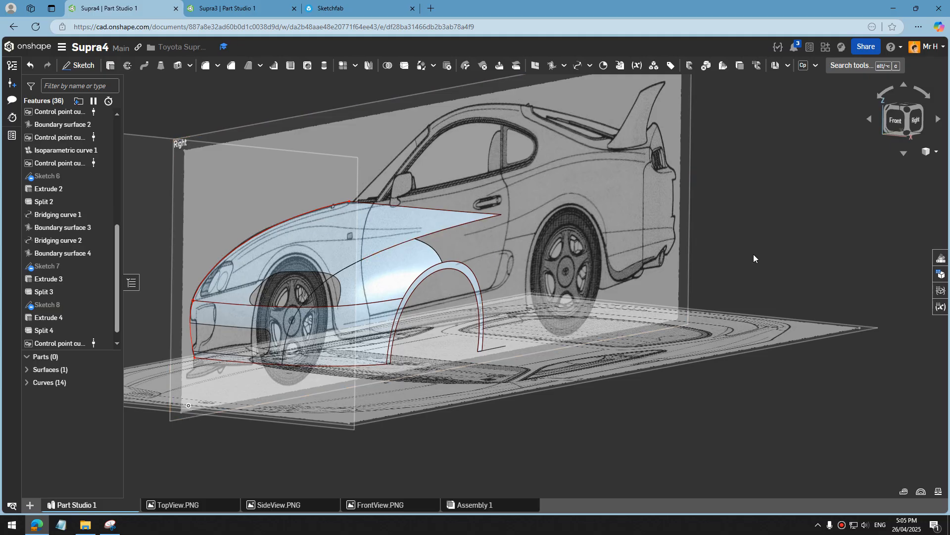
# Step: Start another degree 3 control point curve with its reference at the rear end of the short sill line
pyautogui.click(802, 65)
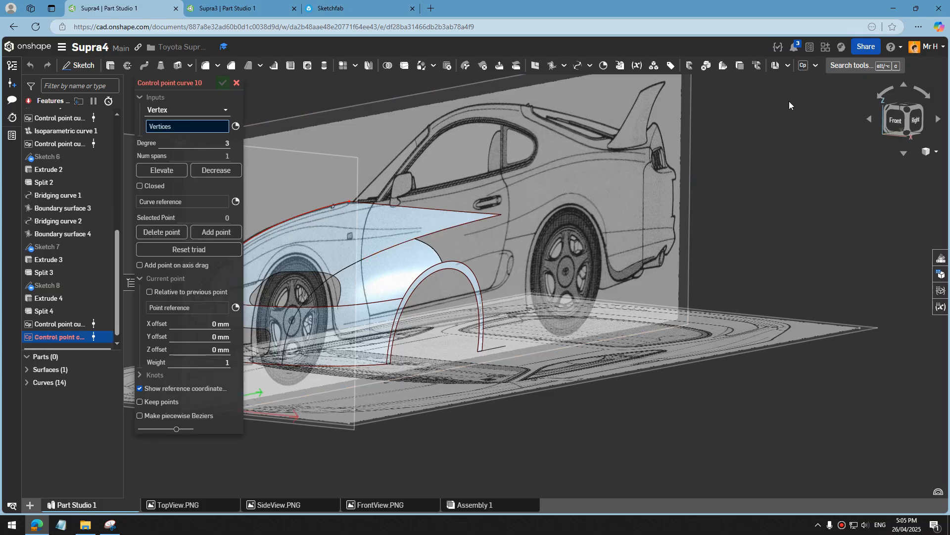
pyautogui.scroll(3, 555, 284)
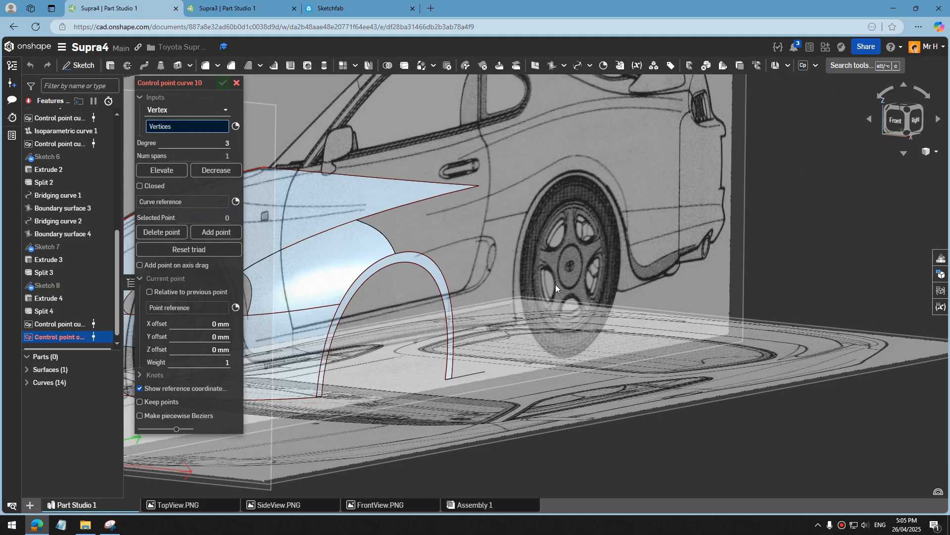
pyautogui.click(236, 201)
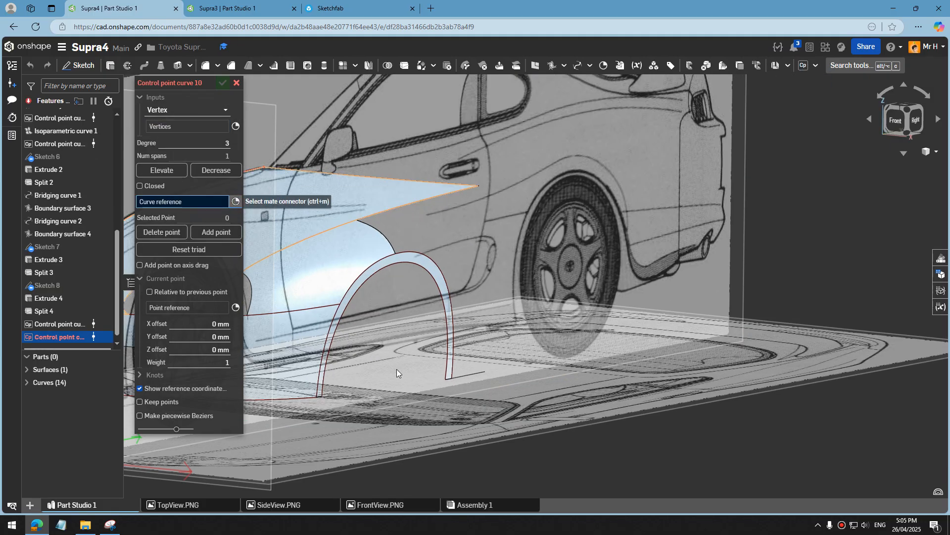
pyautogui.click(485, 371)
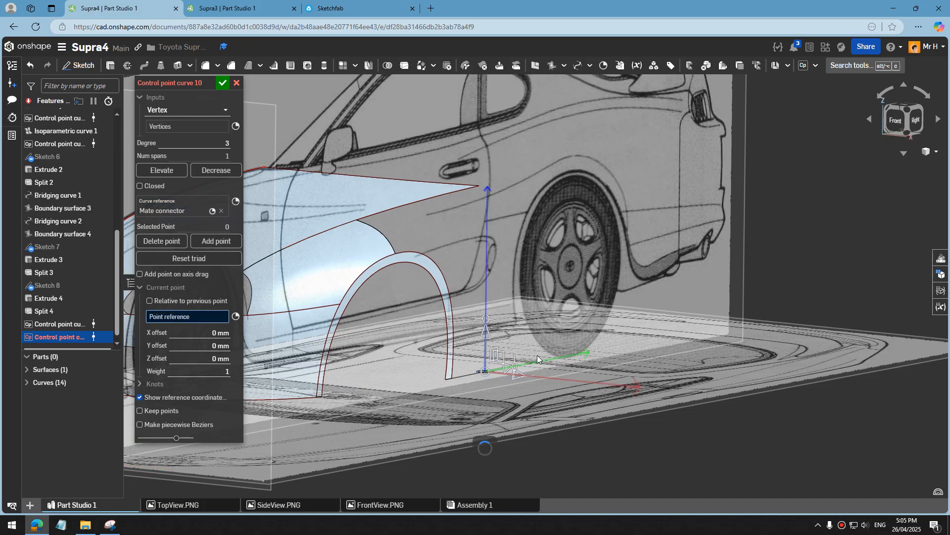
# Step: Add two control points straight above the sill line's end, at Z offsets of about 22.8 mm and 37.9 mm
pyautogui.click(215, 241)
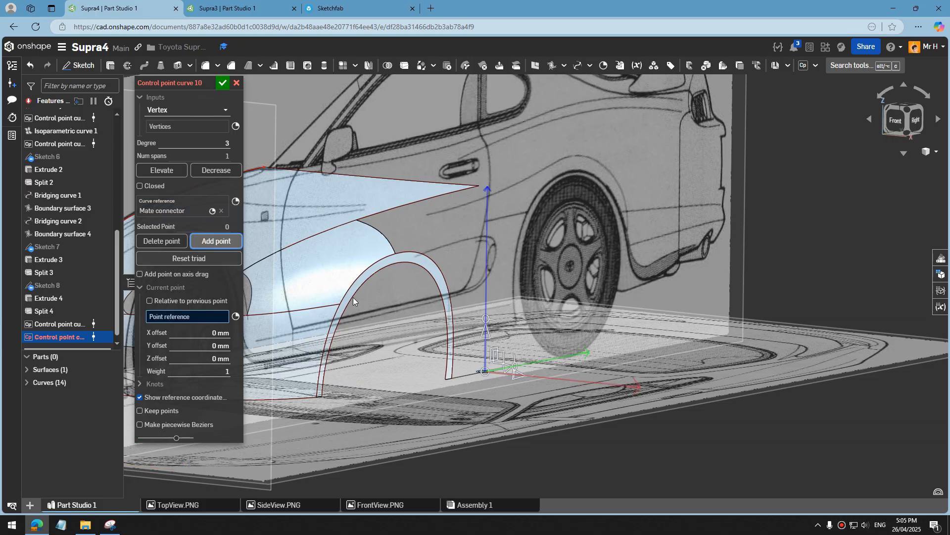
pyautogui.moveTo(483, 334); pyautogui.dragTo(488, 262)
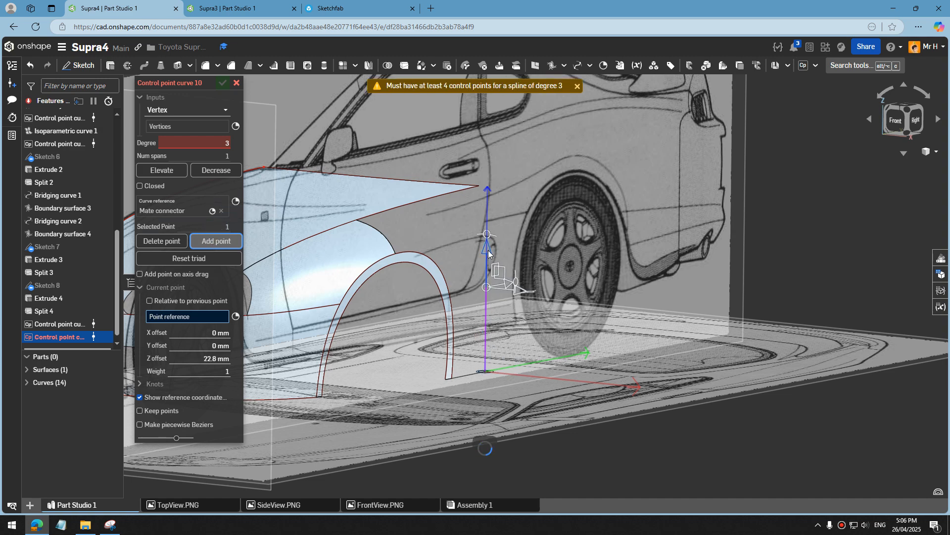
pyautogui.moveTo(488, 249); pyautogui.dragTo(485, 193)
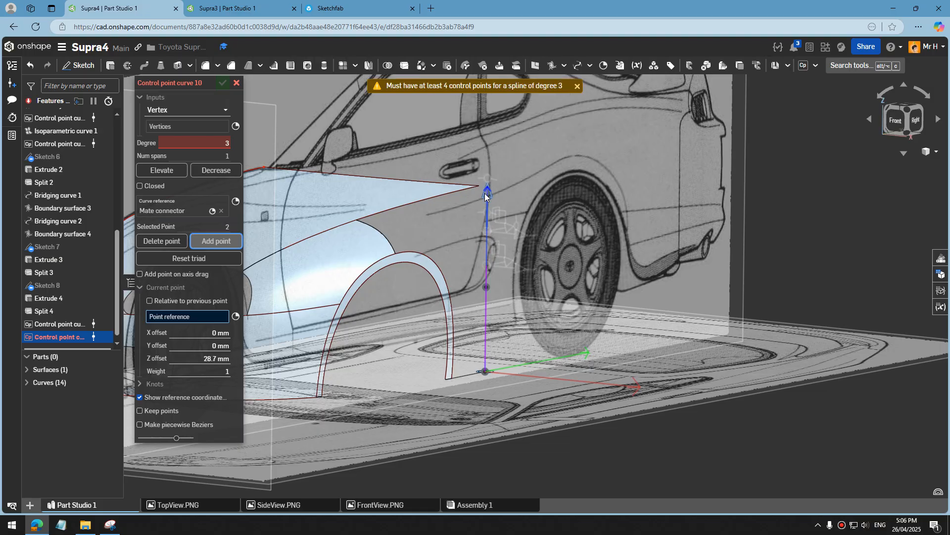
pyautogui.scroll(3, 508, 215)
pyautogui.moveTo(505, 221); pyautogui.dragTo(518, 228, button='right')
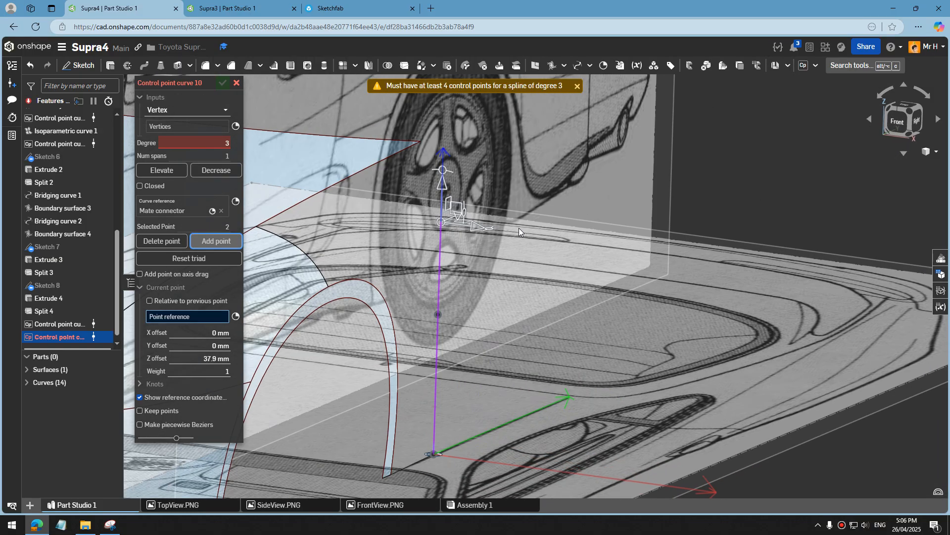
pyautogui.scroll(-2, 519, 228)
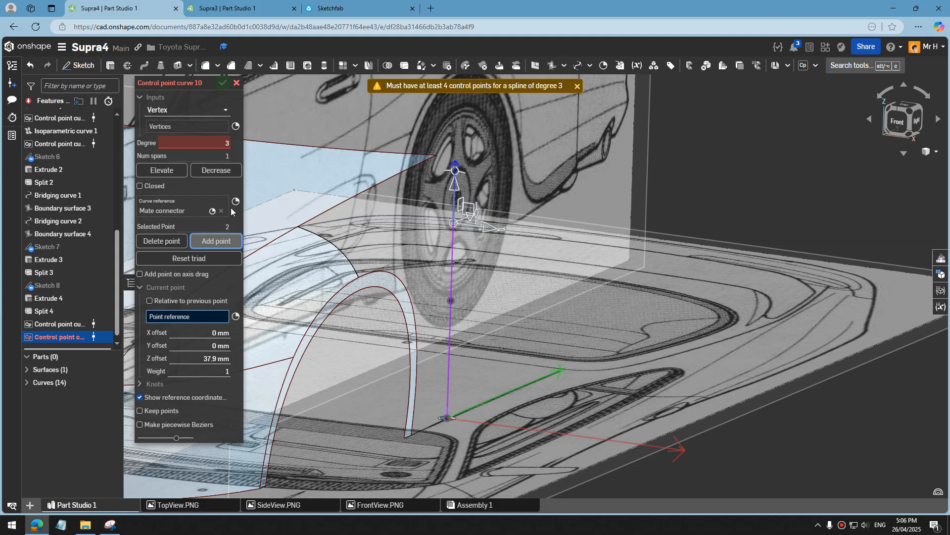
# Step: Add the rear tip of the hood surface as the curve's final vertex so it runs from the sill up to the hood
pyautogui.click(234, 126)
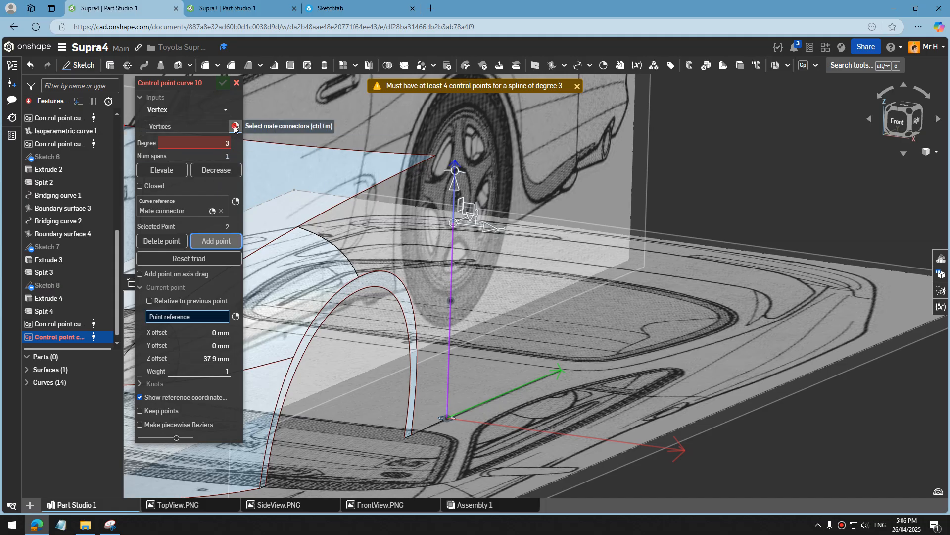
pyautogui.scroll(2, 381, 183)
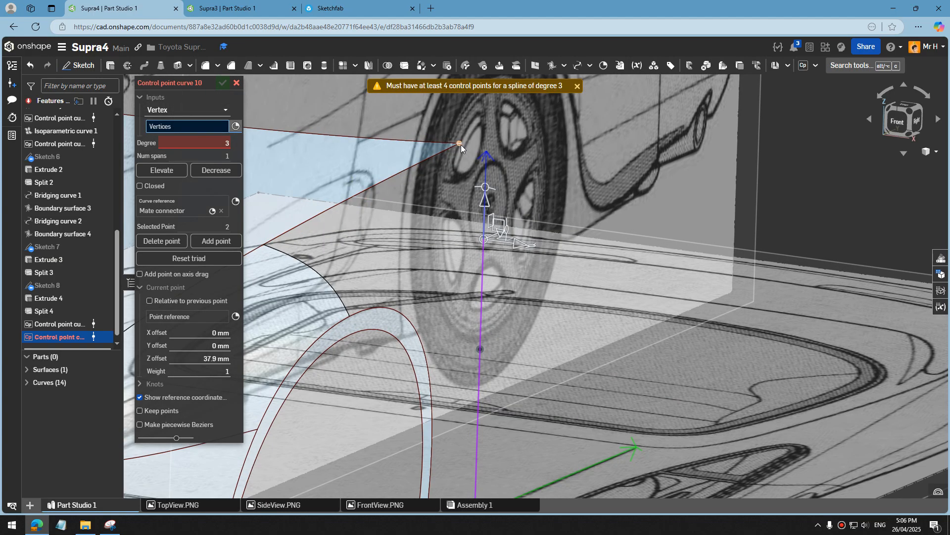
pyautogui.click(460, 146)
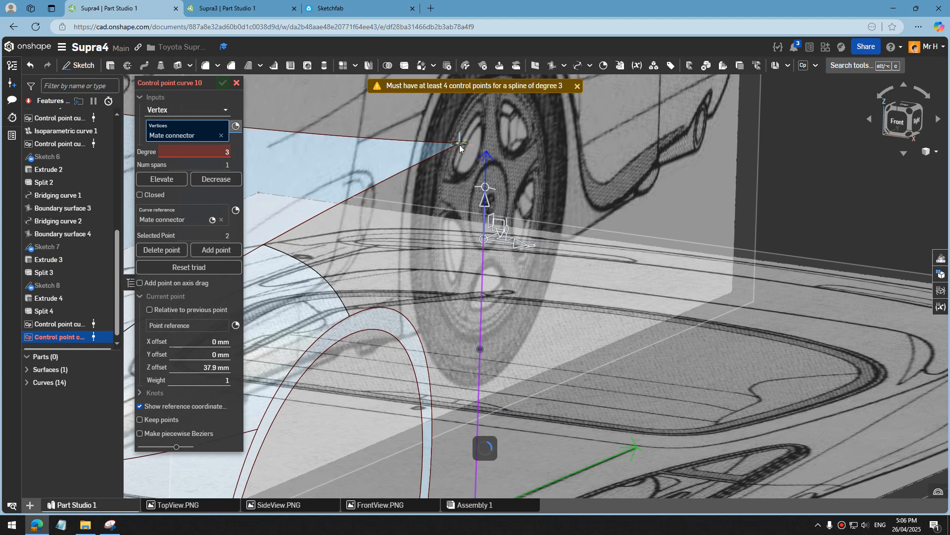
pyautogui.scroll(-2, 470, 187)
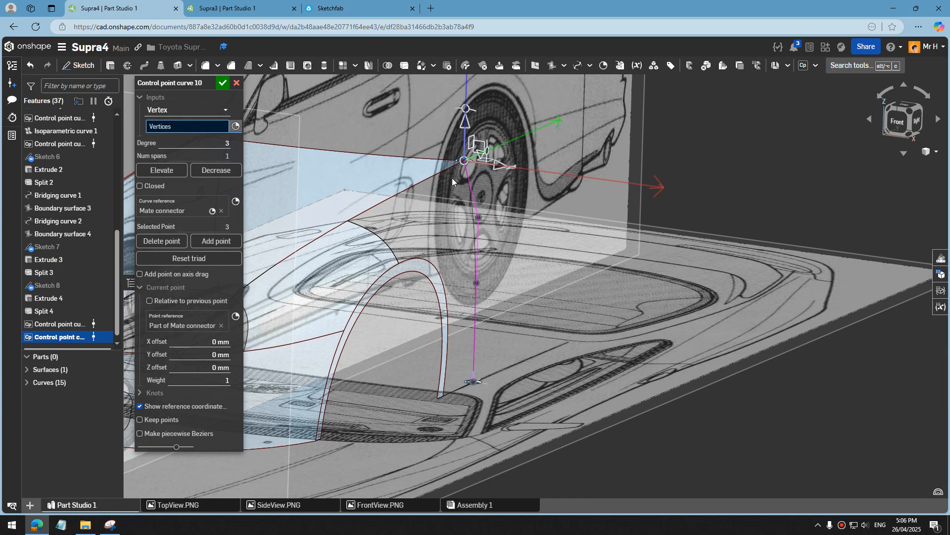
pyautogui.moveTo(588, 280); pyautogui.dragTo(551, 271, button='right')
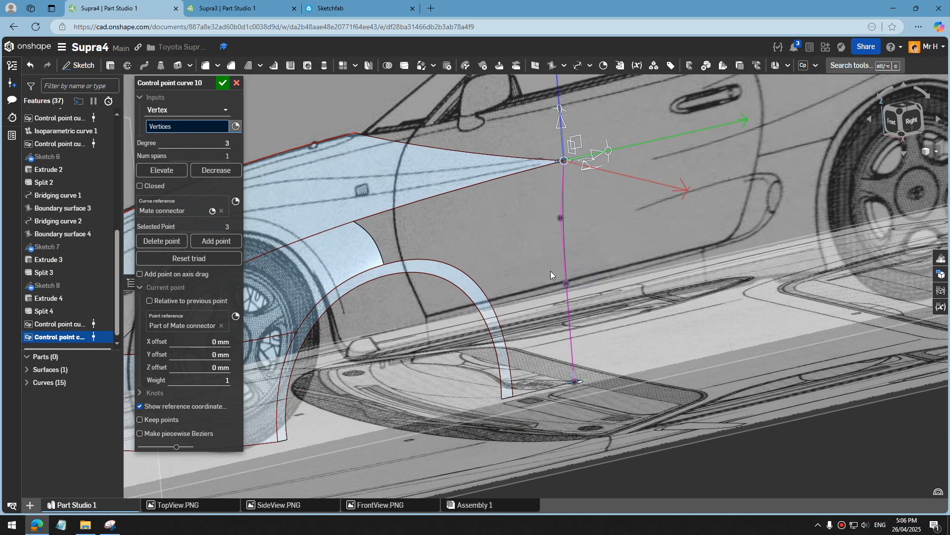
pyautogui.click(891, 129)
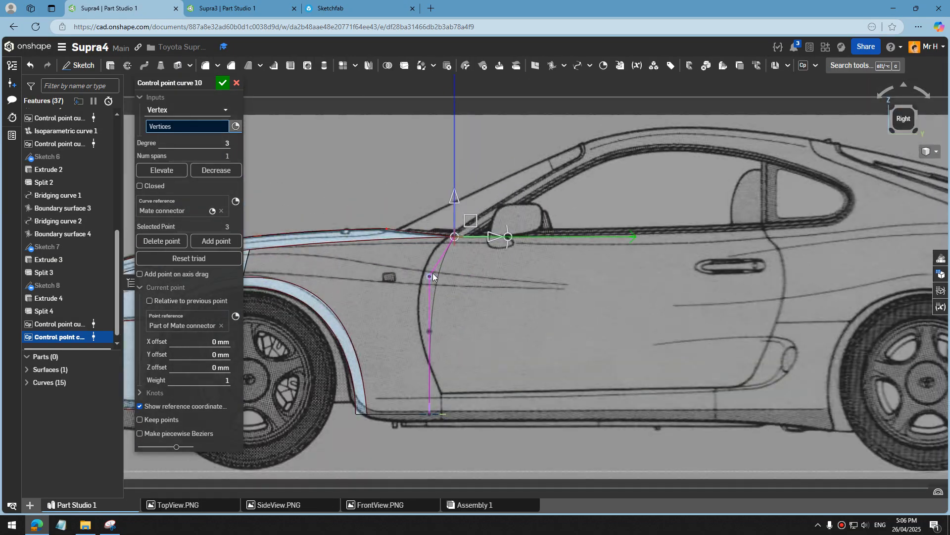
pyautogui.moveTo(422, 378); pyautogui.dragTo(948, 151, button='right')
pyautogui.click(899, 119)
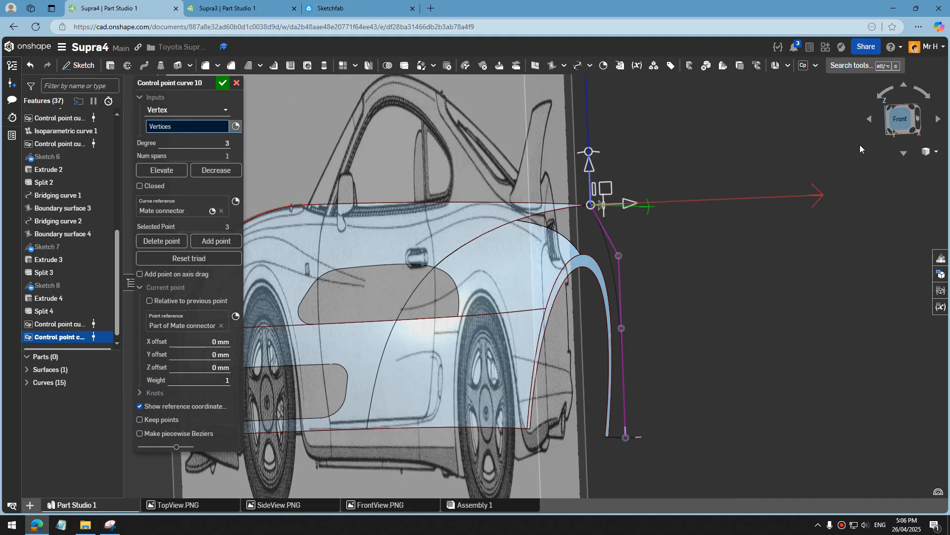
pyautogui.scroll(3, 743, 265)
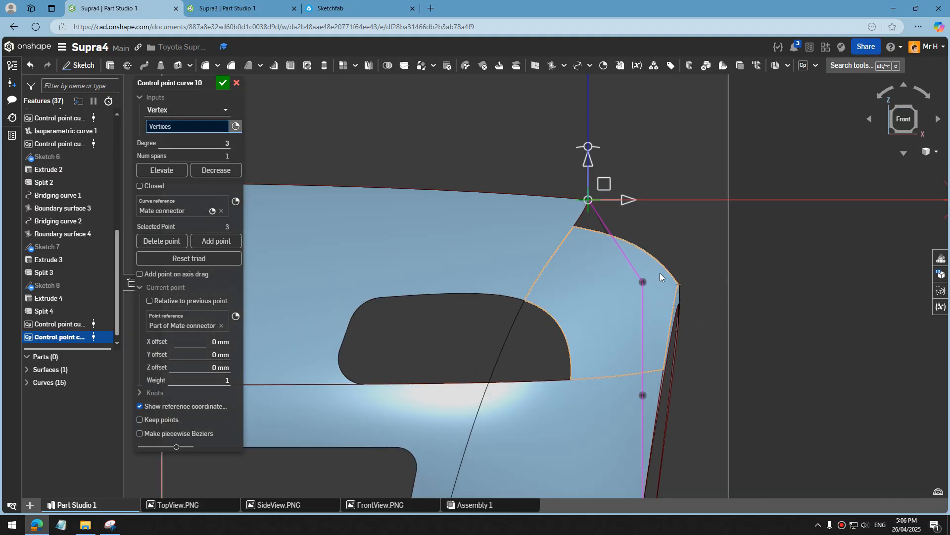
pyautogui.moveTo(690, 258); pyautogui.dragTo(726, 239)
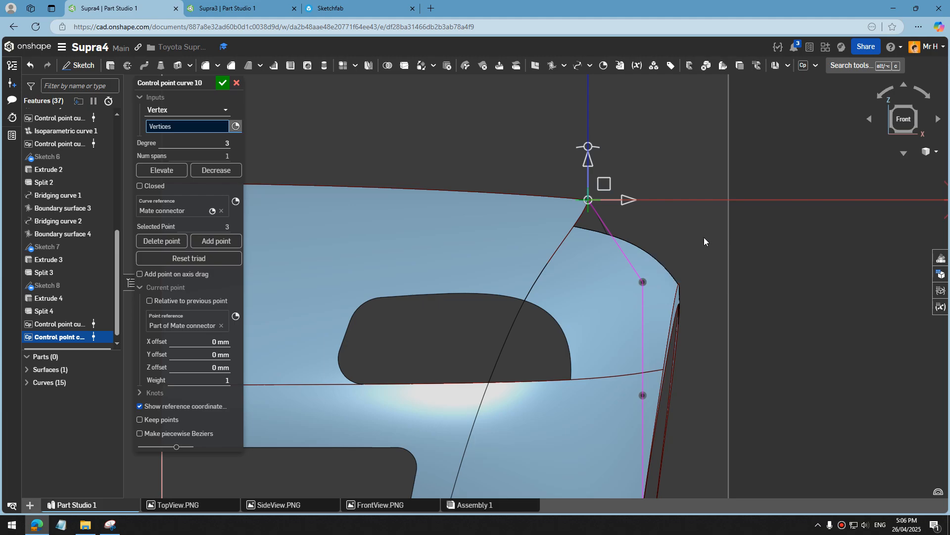
pyautogui.moveTo(766, 206)
pyautogui.mouseDown(button='right')
pyautogui.moveTo(862, 144)
pyautogui.moveTo(717, 179)
pyautogui.mouseUp(button='right')
pyautogui.click(917, 117)
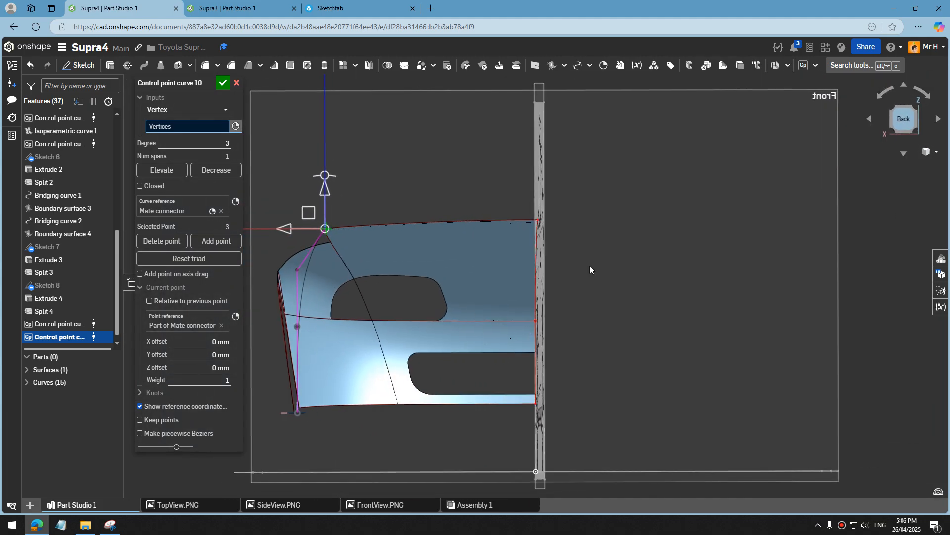
pyautogui.scroll(5, 382, 300)
pyautogui.click(369, 260)
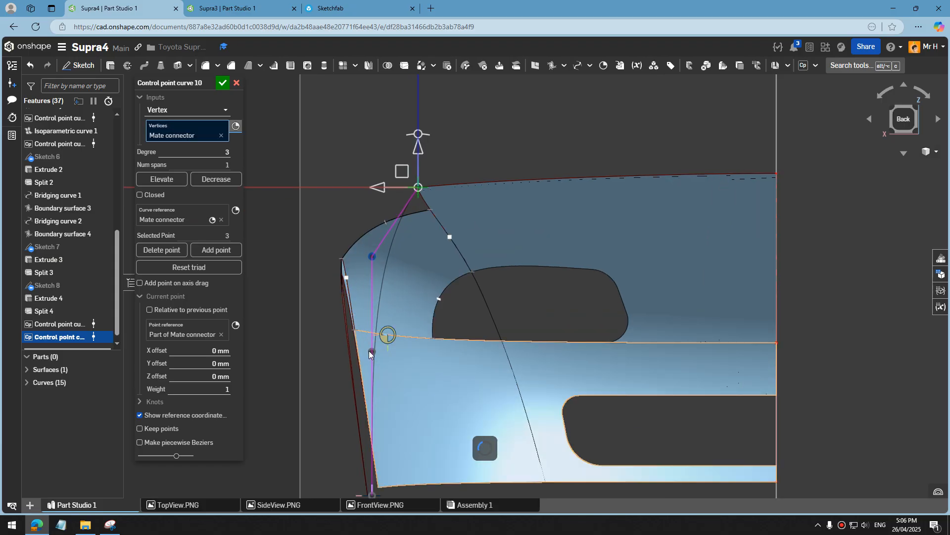
pyautogui.click(371, 351)
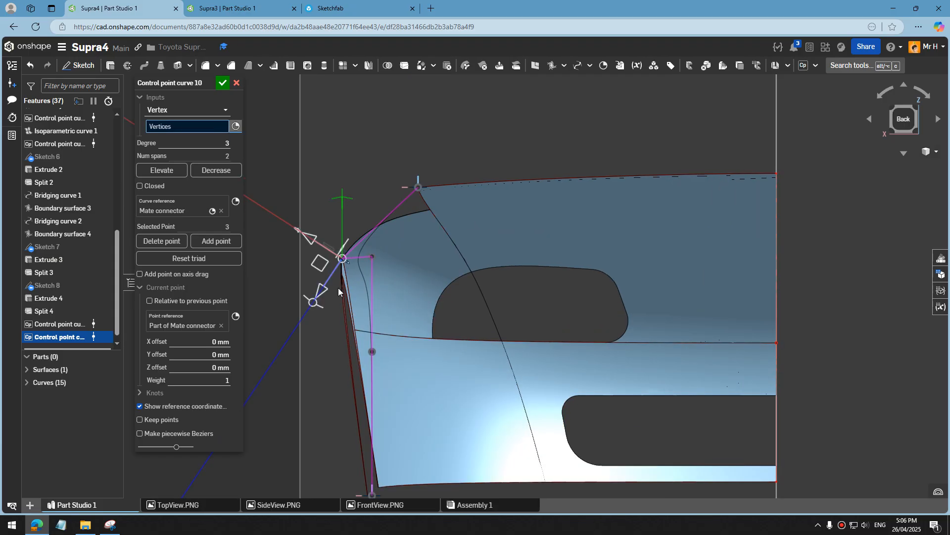
pyautogui.hotkey('ctrl', 'z')
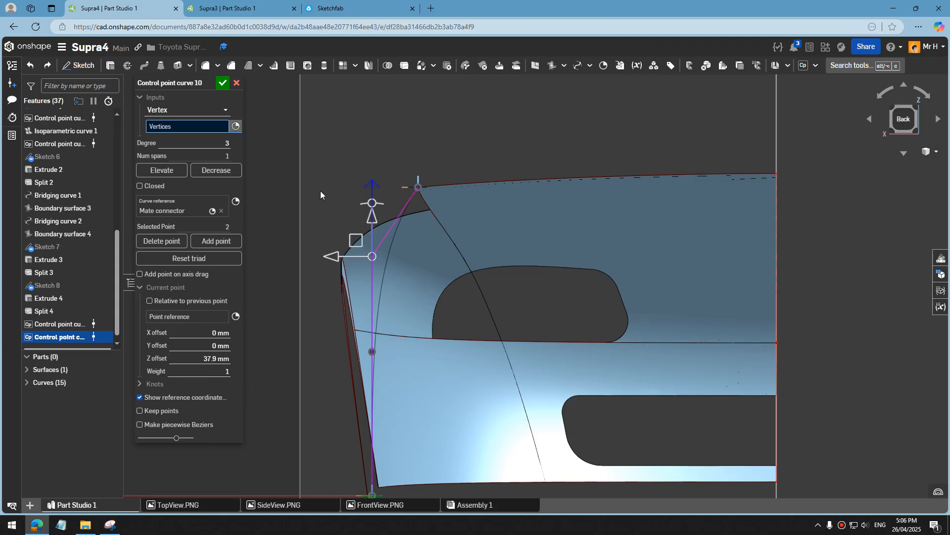
# Step: Reopen the sill-to-hood curve and move its upper control point to about X 3.3, Z 40.7 mm and the lower to about X 1.8, Z 28.6 mm
pyautogui.click(222, 83)
pyautogui.rightClick(49, 339)
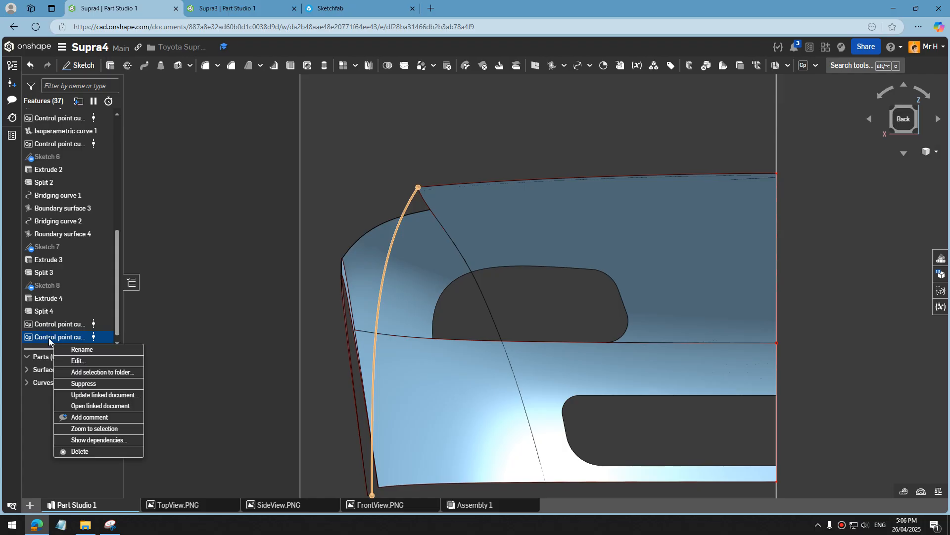
pyautogui.click(75, 361)
pyautogui.scroll(-3, 382, 331)
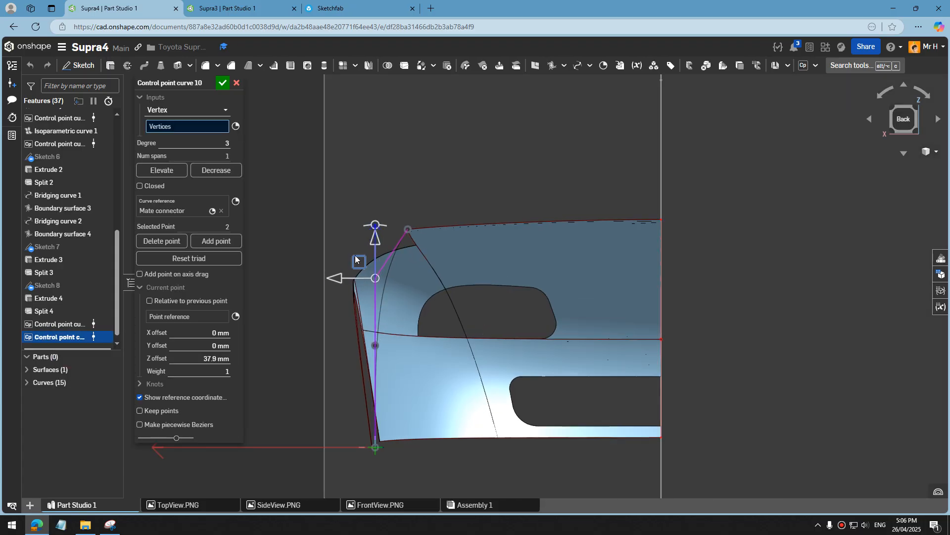
pyautogui.moveTo(360, 268); pyautogui.dragTo(343, 254)
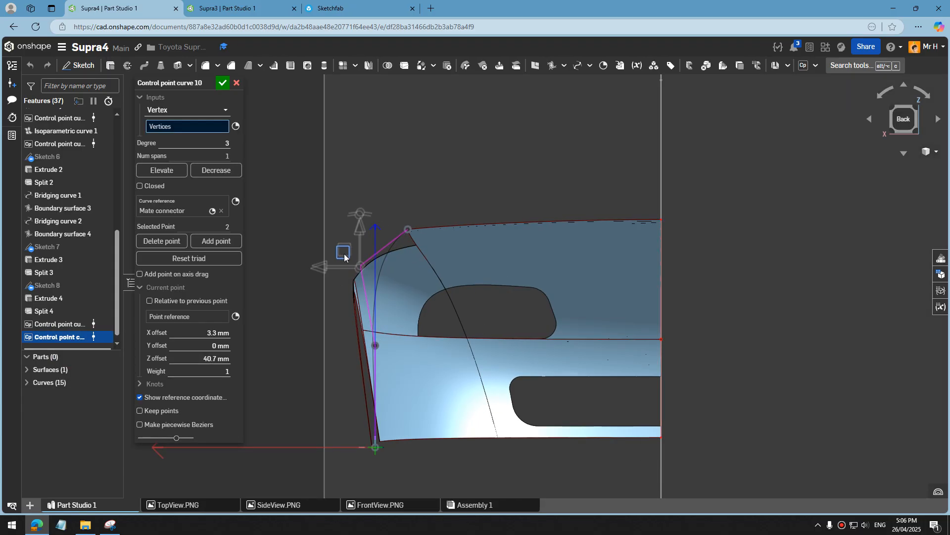
pyautogui.click(375, 345)
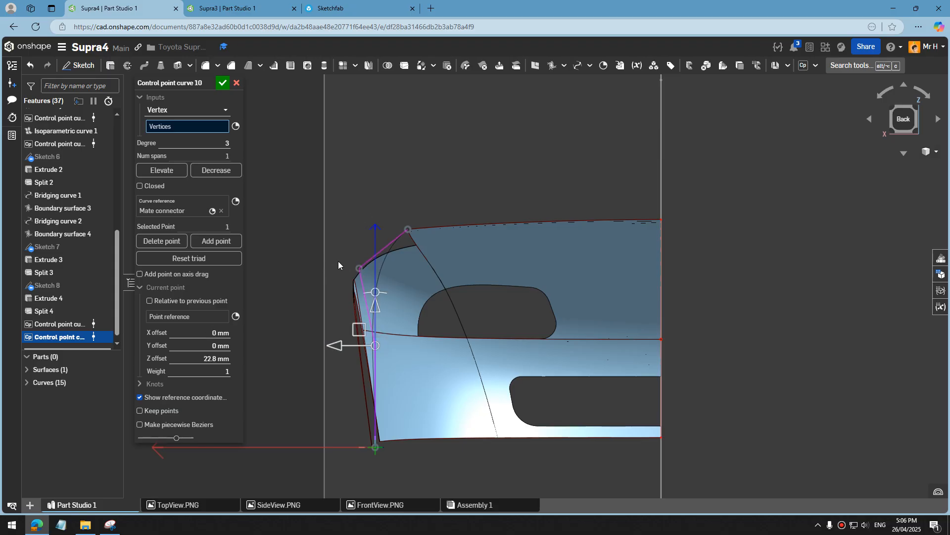
pyautogui.moveTo(355, 331); pyautogui.dragTo(350, 302)
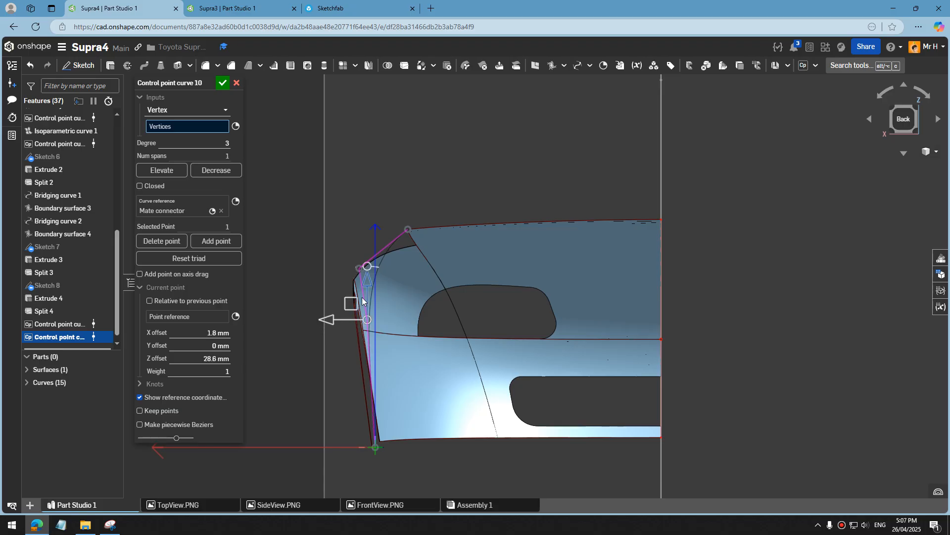
# Step: Bow the curve further outward by moving the upper control point to about X 5.9, Z 43.9 mm and the lower one to about X 3 mm
pyautogui.scroll(3, 361, 297)
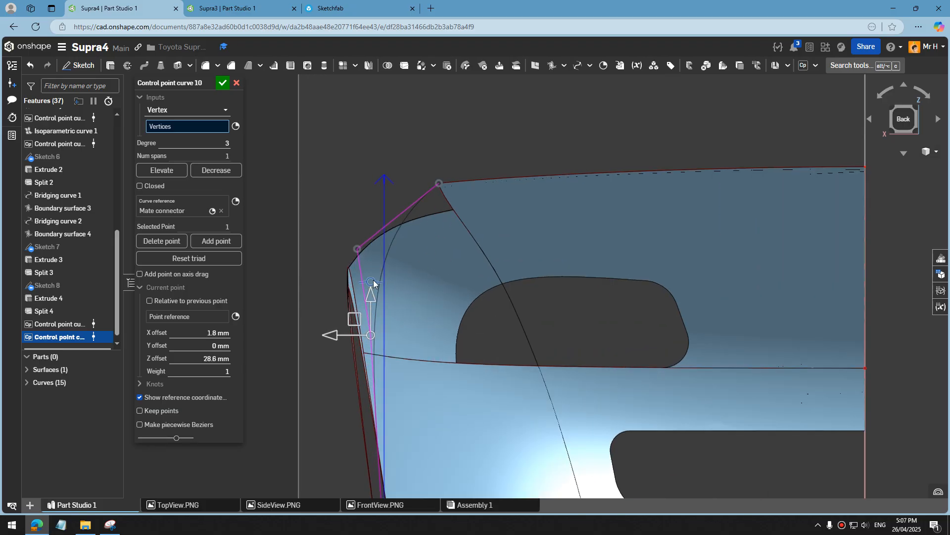
pyautogui.click(359, 248)
pyautogui.moveTo(344, 238); pyautogui.dragTo(332, 206)
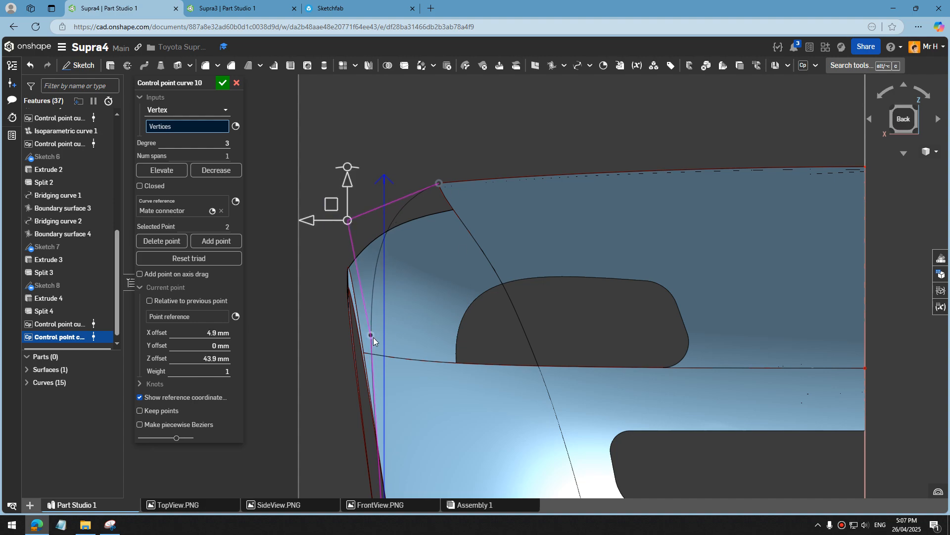
pyautogui.moveTo(311, 223); pyautogui.dragTo(303, 221)
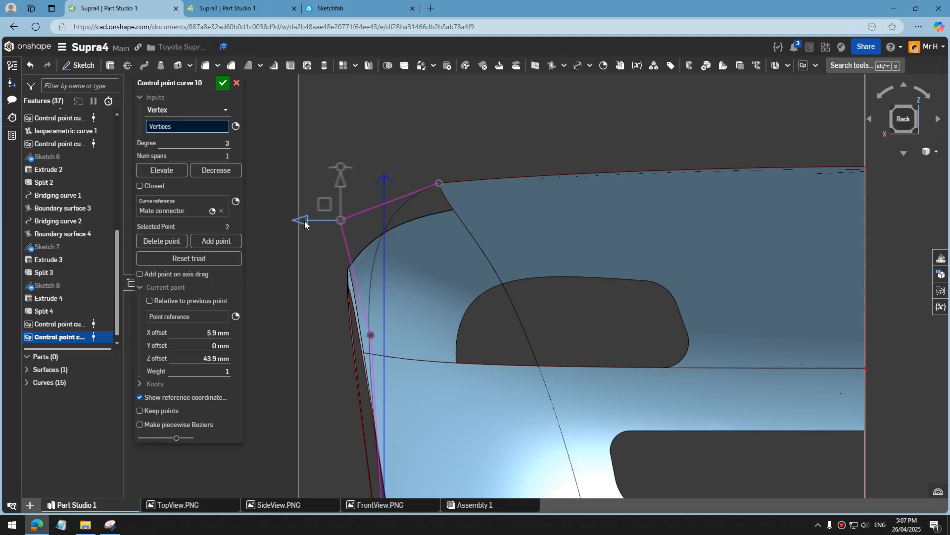
pyautogui.click(356, 335)
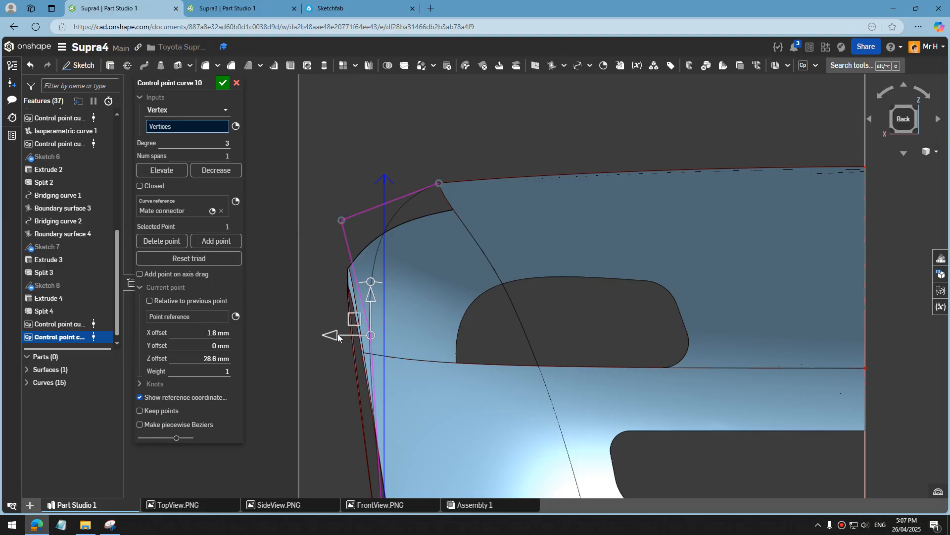
pyautogui.moveTo(337, 335); pyautogui.dragTo(328, 336)
pyautogui.scroll(-4, 473, 334)
pyautogui.moveTo(474, 335); pyautogui.dragTo(575, 343, button='right')
pyautogui.scroll(-3, 642, 323)
pyautogui.moveTo(760, 313); pyautogui.dragTo(783, 322, button='right')
pyautogui.scroll(4, 783, 322)
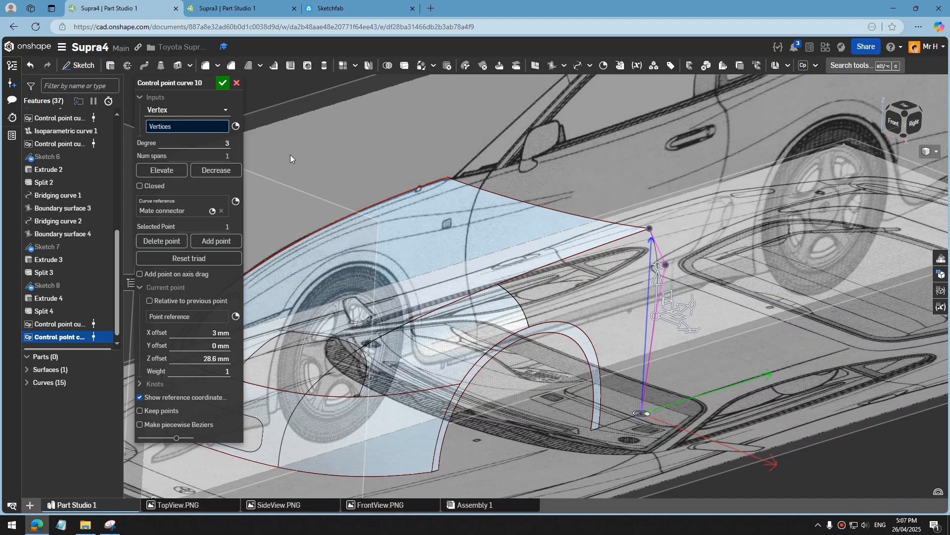
pyautogui.click(221, 84)
# Step: Examine the sill-to-hood curve against the top and side reference images and the hood and wheel arch surfaces
pyautogui.scroll(-4, 588, 234)
pyautogui.moveTo(658, 244); pyautogui.dragTo(696, 271, button='right')
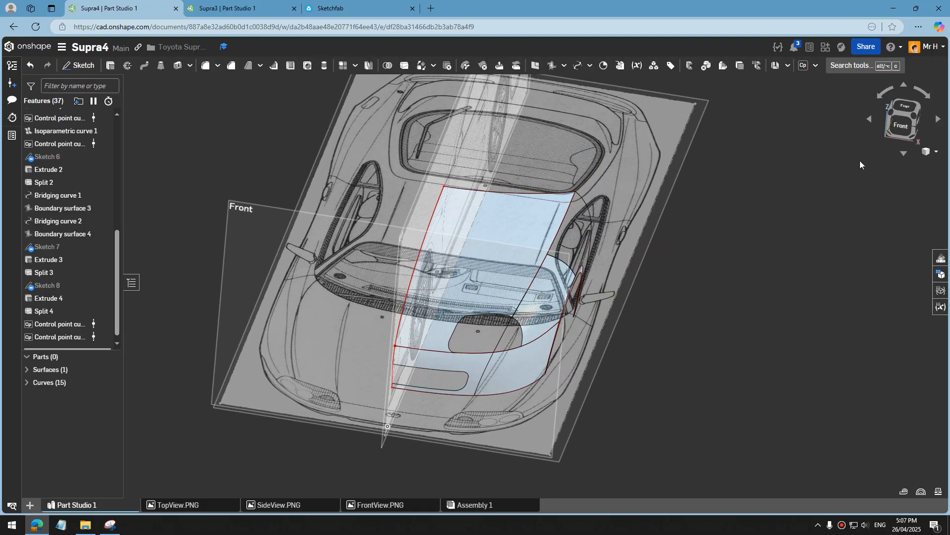
pyautogui.click(909, 103)
pyautogui.scroll(5, 619, 399)
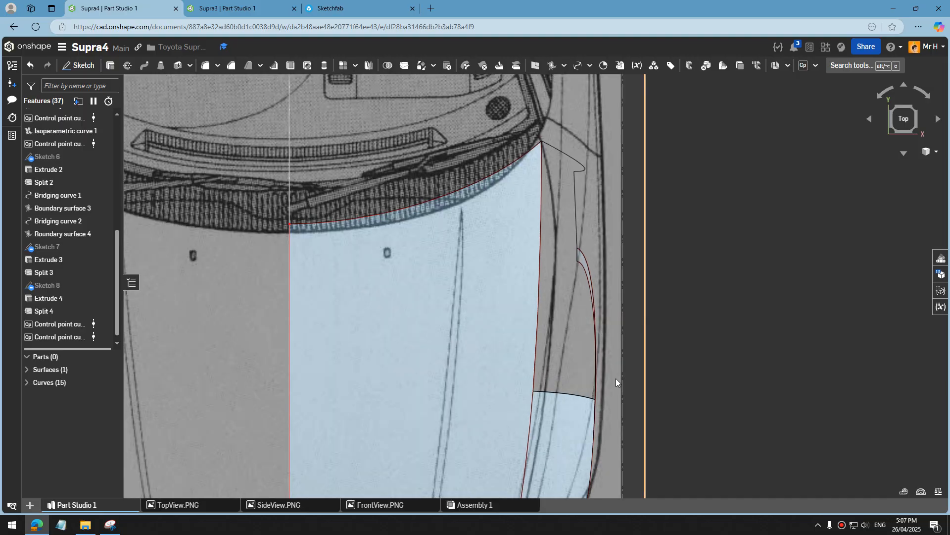
pyautogui.scroll(-5, 615, 378)
pyautogui.moveTo(595, 367); pyautogui.dragTo(559, 312, button='right')
pyautogui.scroll(4, 639, 346)
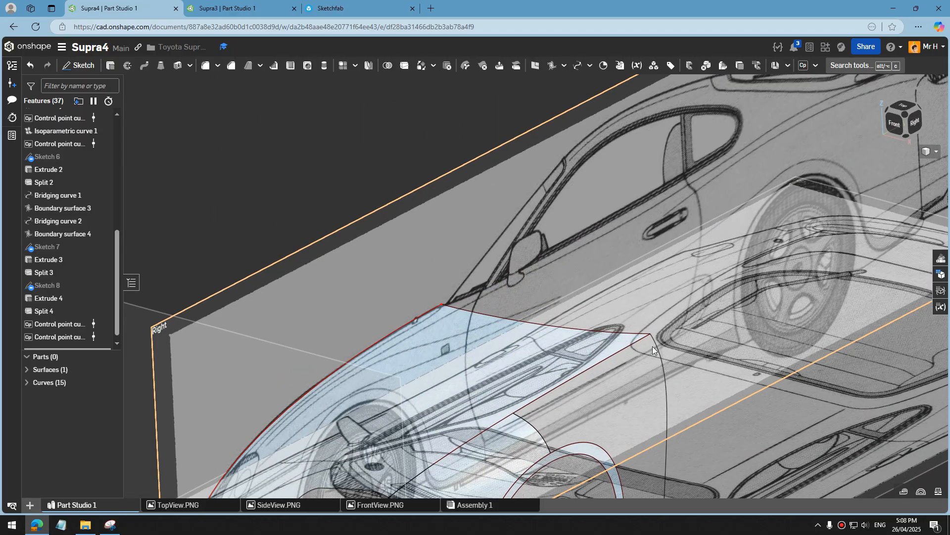
pyautogui.scroll(-3, 653, 346)
pyautogui.scroll(-2, 676, 406)
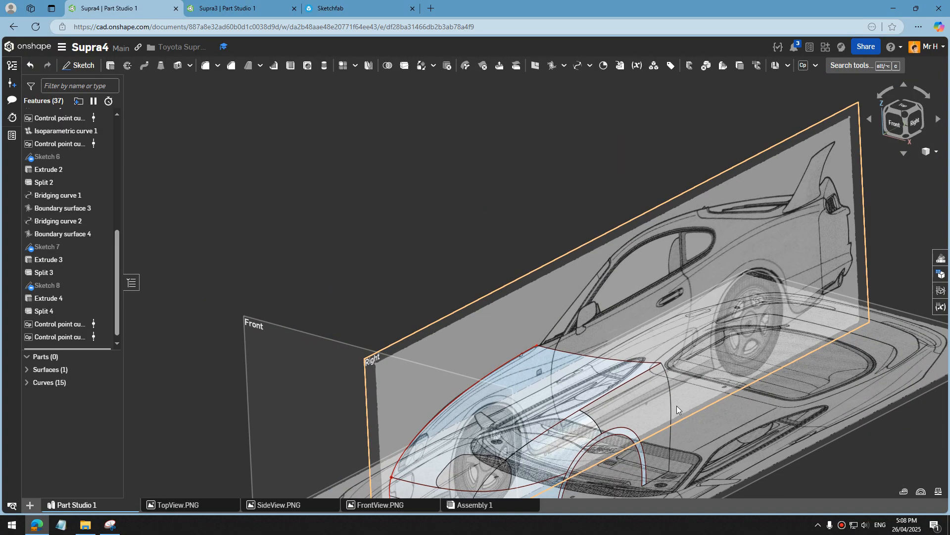
pyautogui.scroll(-1, 647, 398)
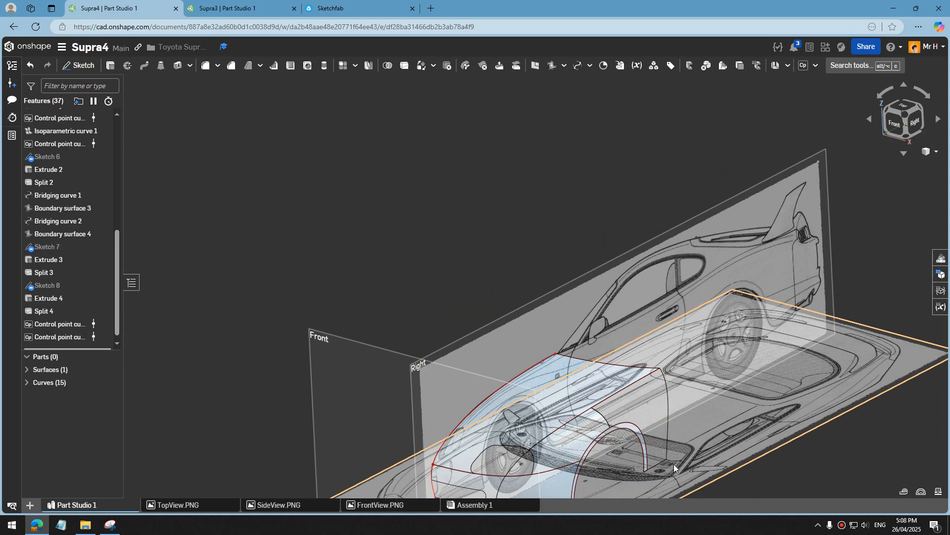
pyautogui.scroll(3, 673, 464)
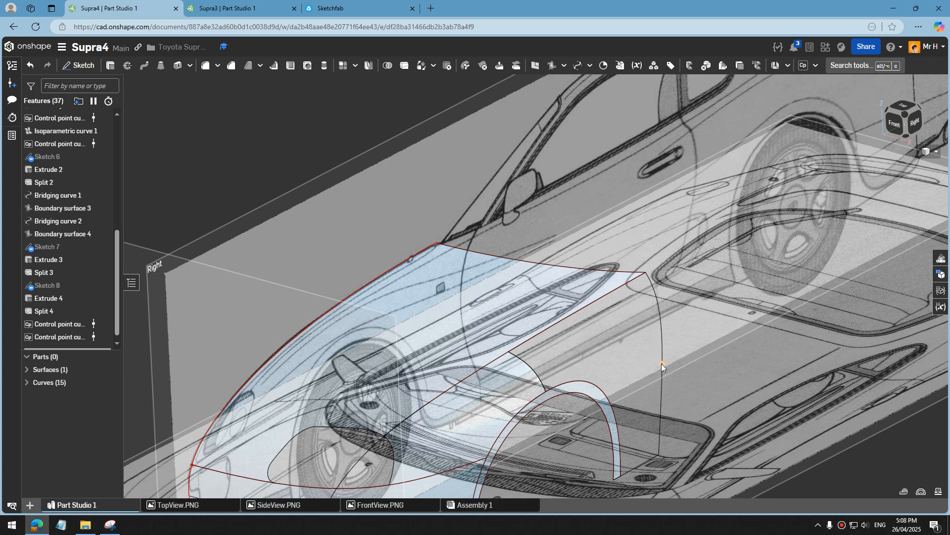
pyautogui.moveTo(674, 308); pyautogui.dragTo(644, 297, button='right')
# Step: Sketch a horizontal line about 7.3 mm long on the Right plane, crossing the sill-to-hood curve at about mid-height near the door edge
pyautogui.click(78, 64)
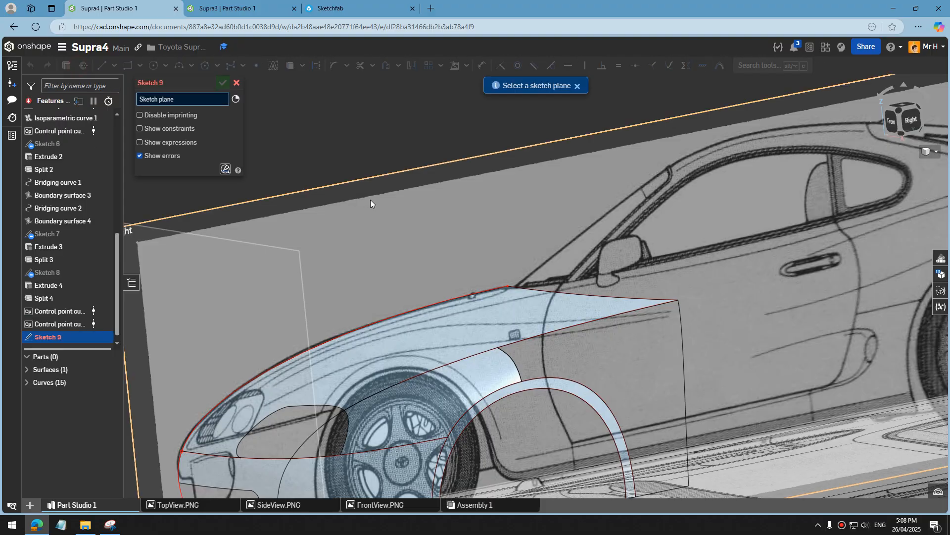
pyautogui.click(447, 242)
pyautogui.rightClick(484, 251)
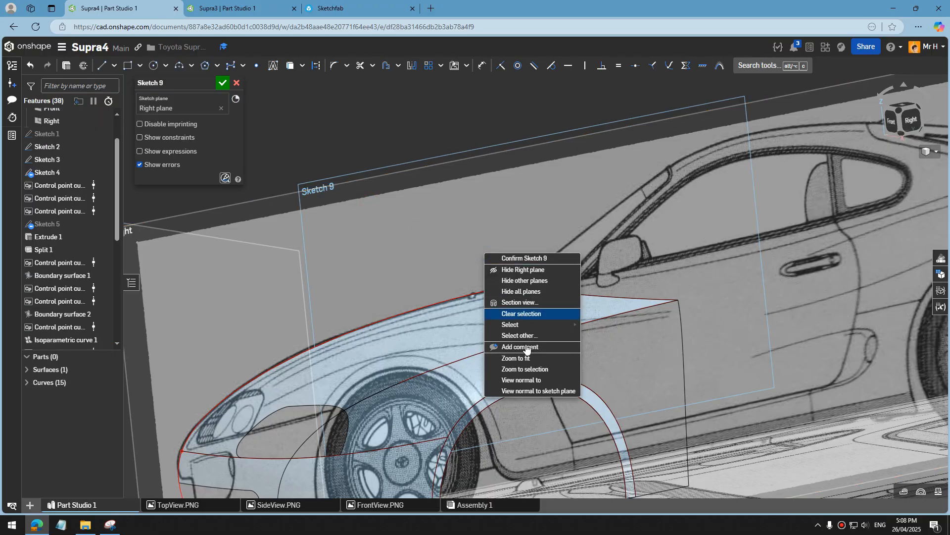
pyautogui.click(524, 389)
pyautogui.scroll(2, 597, 397)
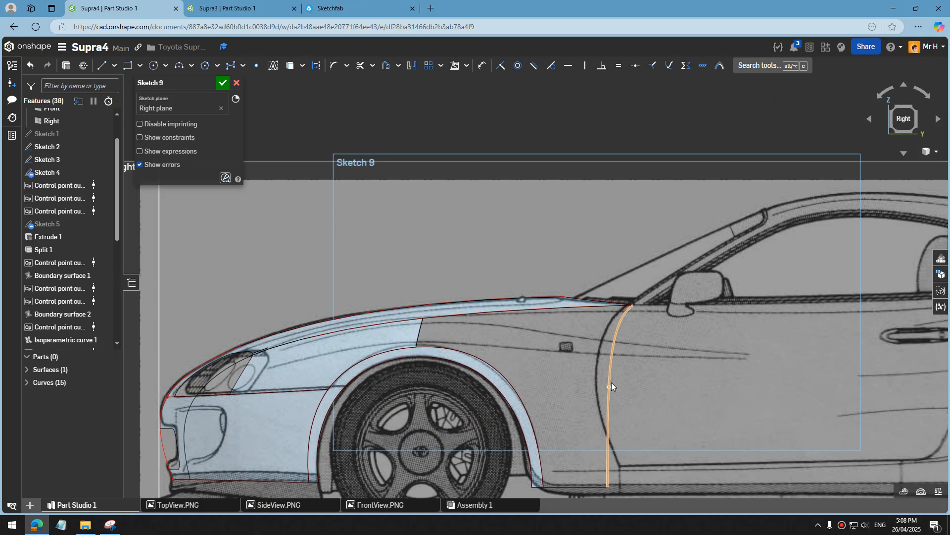
pyautogui.click(103, 66)
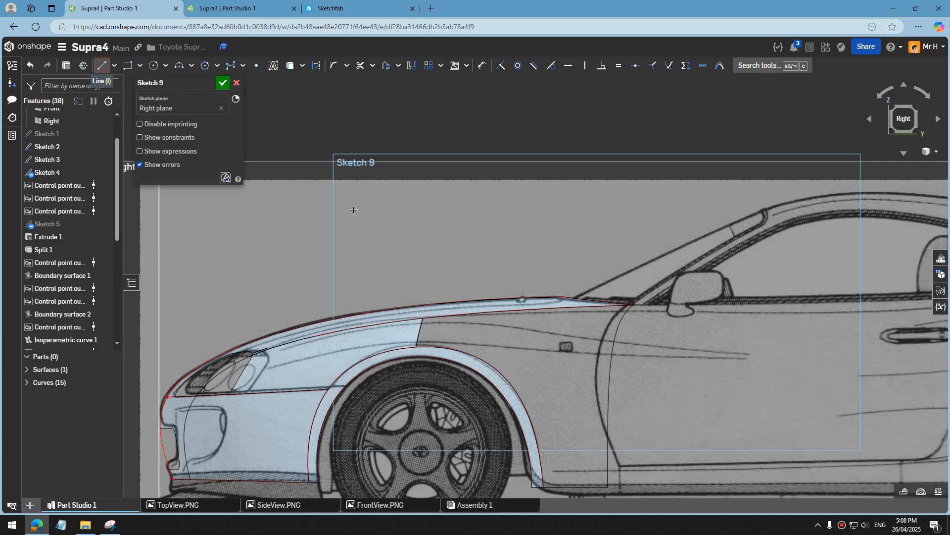
pyautogui.click(599, 377)
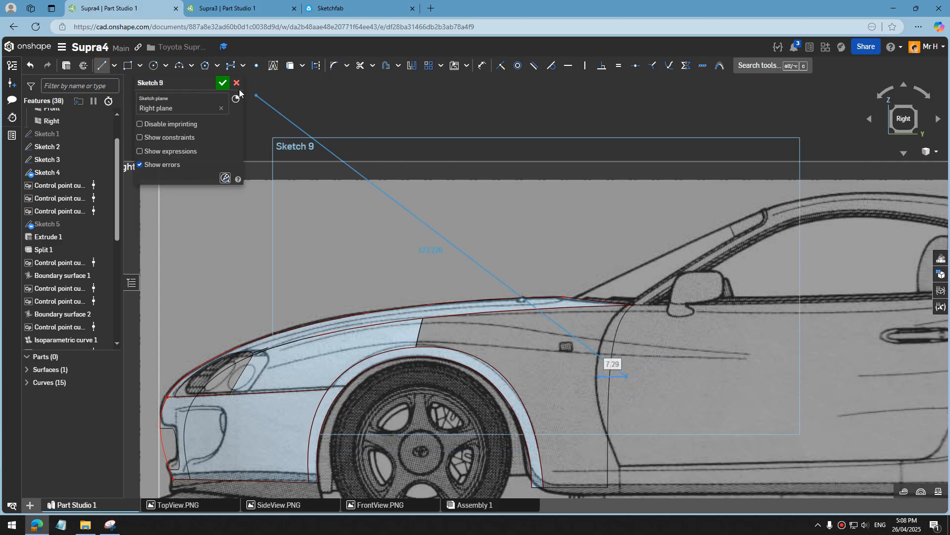
pyautogui.click(223, 82)
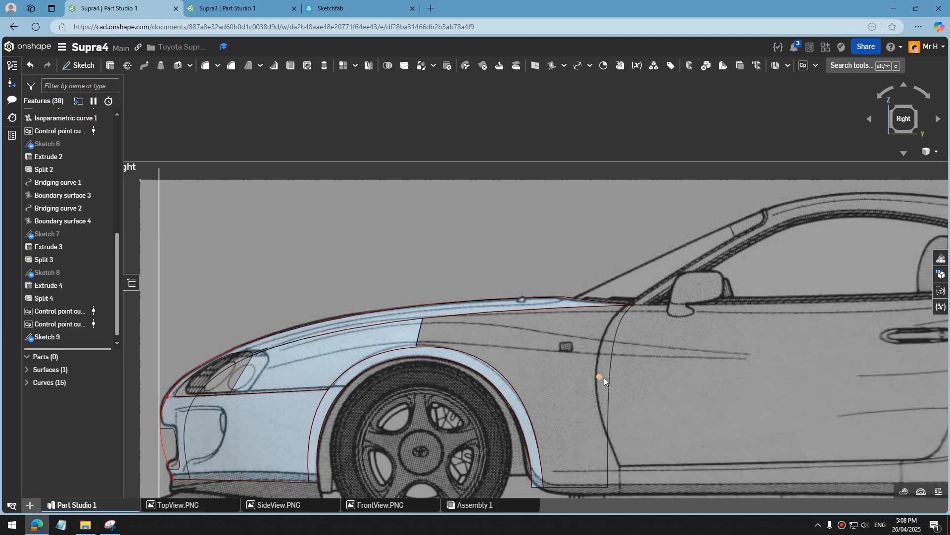
# Step: Extrude the short sketch line as a new blind surface, deep enough to pass through the sill-to-hood curve
pyautogui.moveTo(589, 381); pyautogui.dragTo(557, 359, button='right')
pyautogui.scroll(3, 594, 387)
pyautogui.scroll(-3, 542, 346)
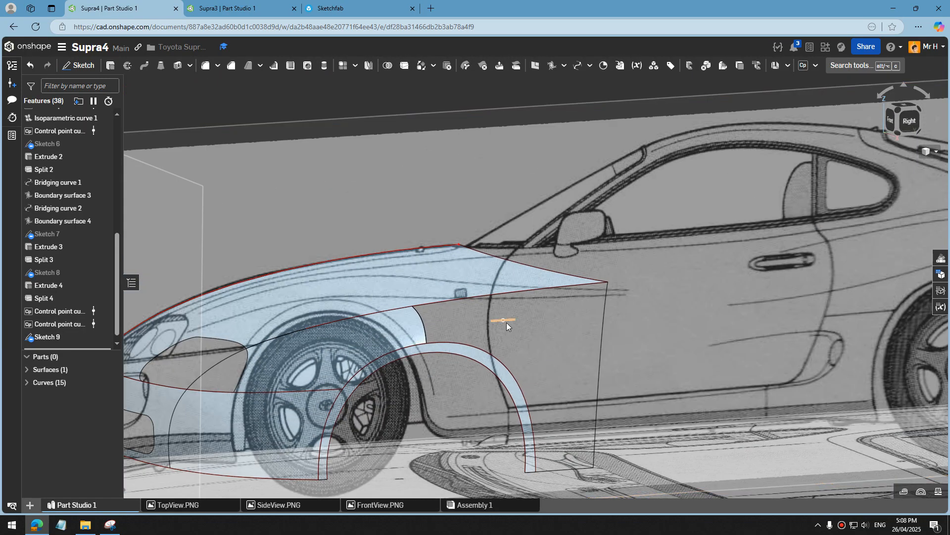
pyautogui.click(105, 70)
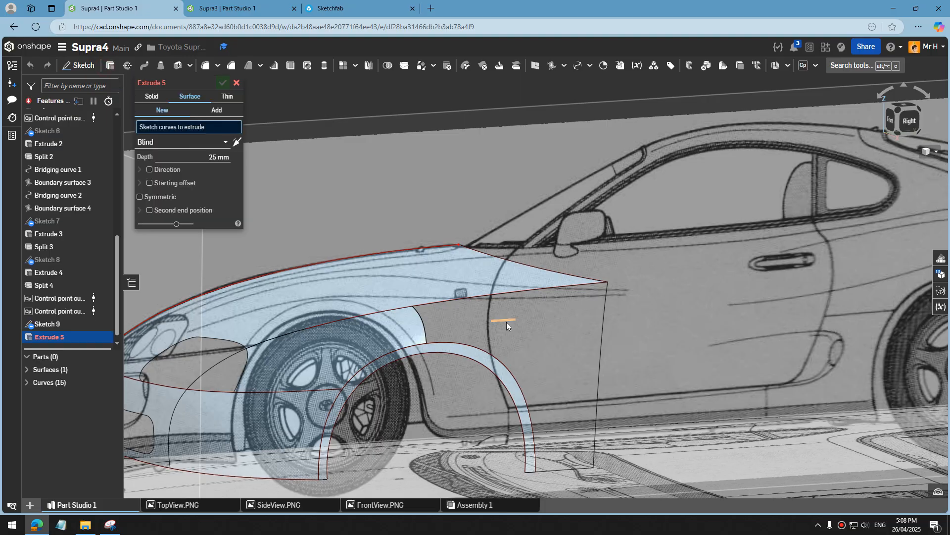
pyautogui.click(502, 323)
pyautogui.moveTo(550, 340); pyautogui.dragTo(664, 402)
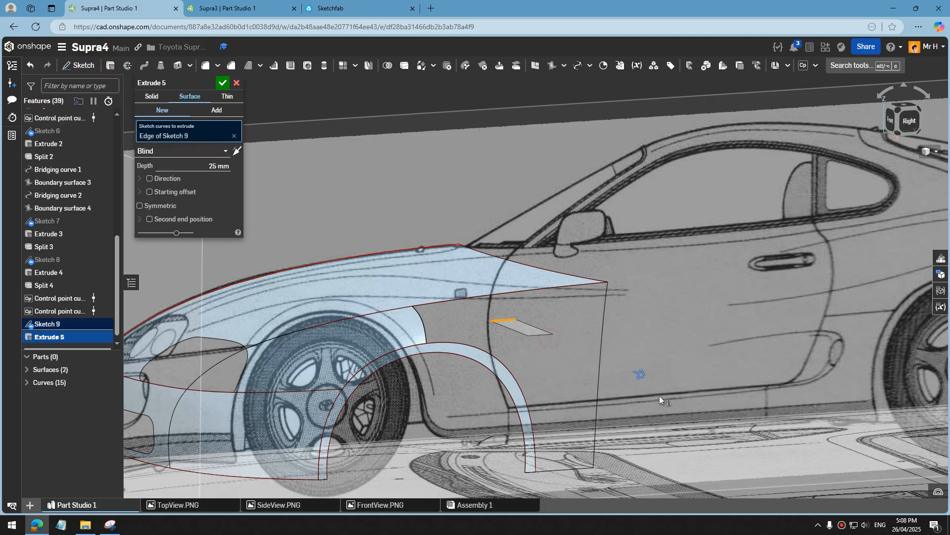
pyautogui.click(222, 82)
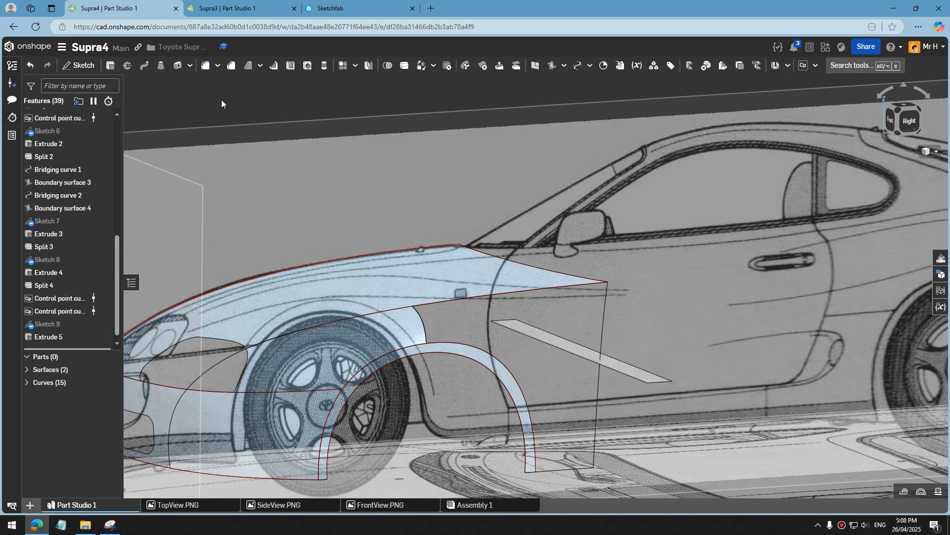
# Step: Split the sill-to-hood curve with the extruded strip surface, keeping both sides and discarding the tool
pyautogui.click(405, 65)
pyautogui.click(603, 330)
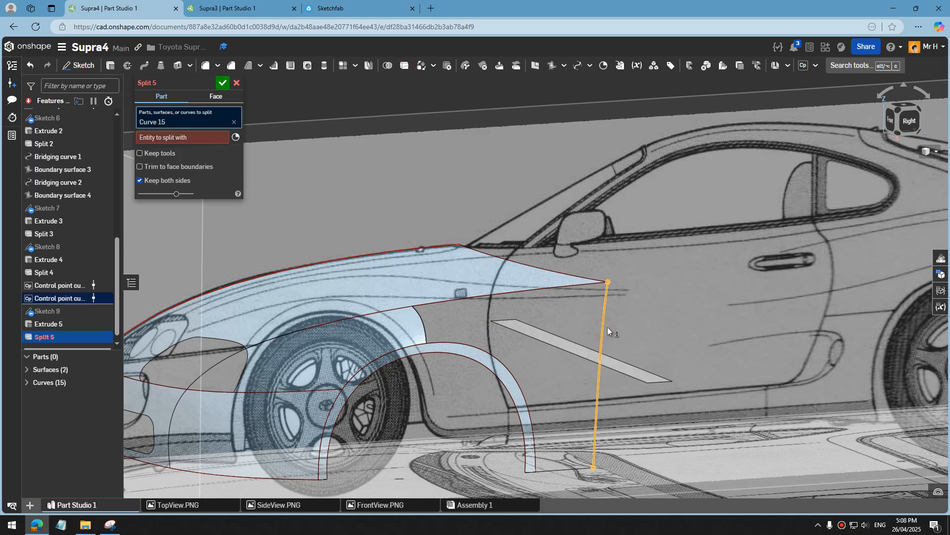
pyautogui.click(577, 357)
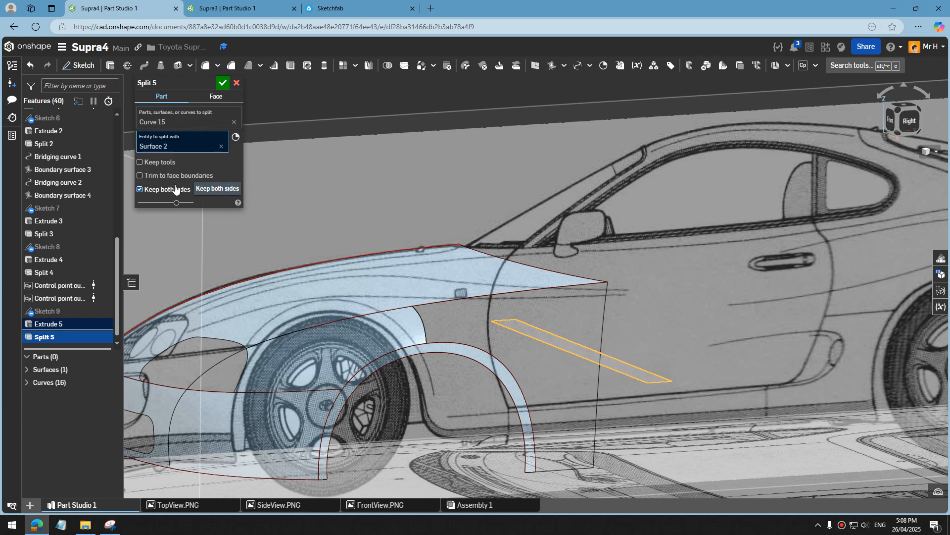
pyautogui.click(222, 83)
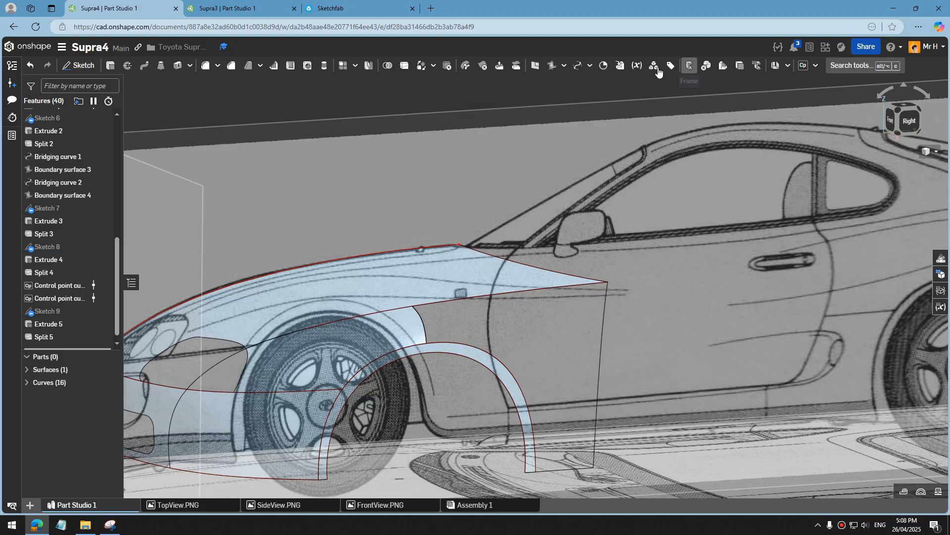
# Step: Create a bridging curve starting at the sill-to-hood curve's split point with Match flow (G3), ending on the hood surface's side edge and face
pyautogui.click(577, 66)
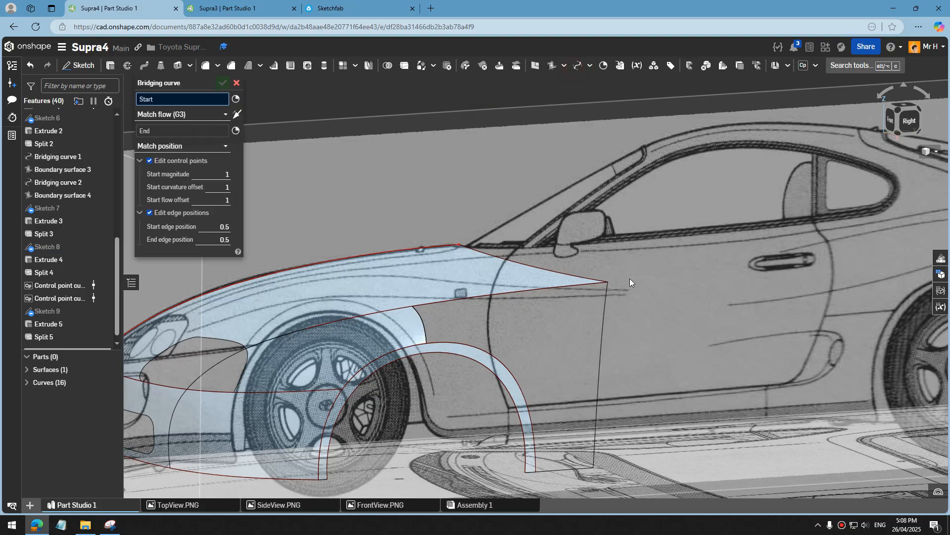
pyautogui.click(600, 361)
pyautogui.click(600, 384)
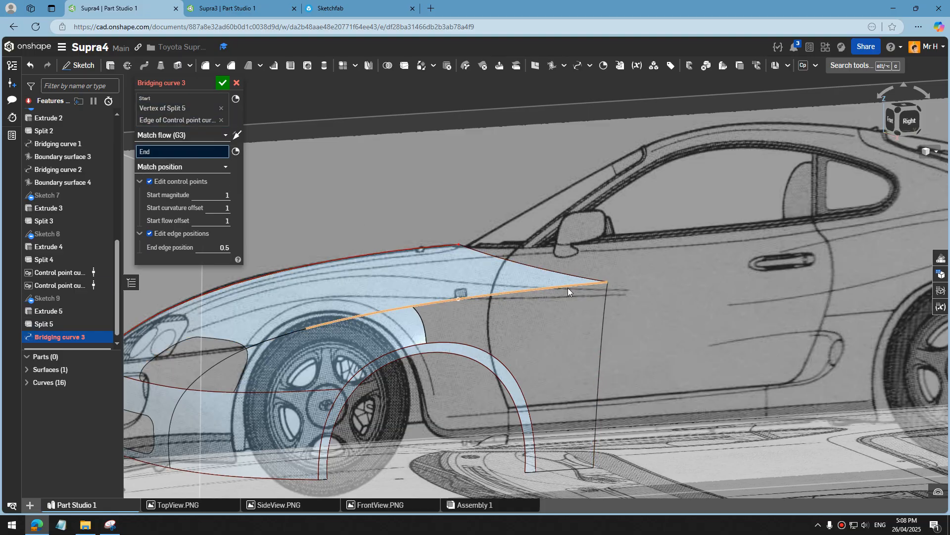
pyautogui.scroll(3, 545, 285)
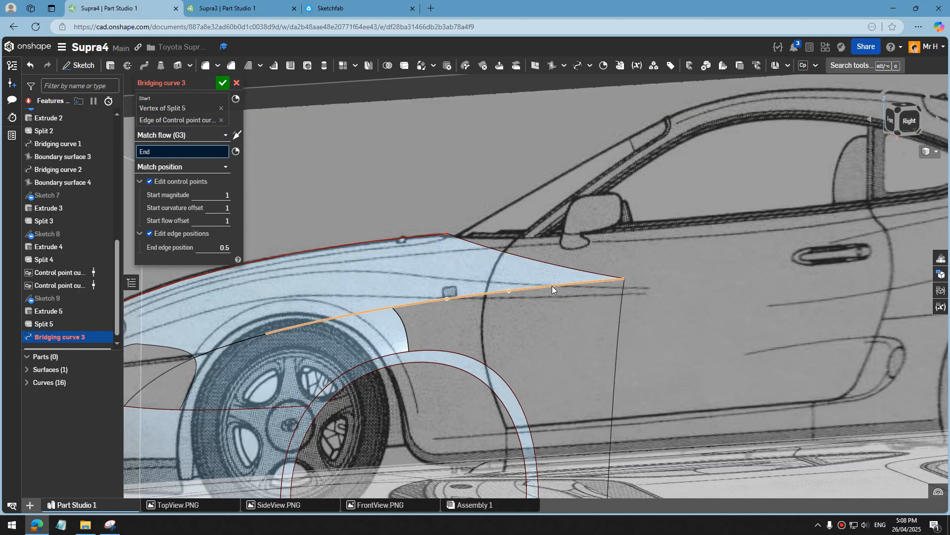
pyautogui.click(536, 272)
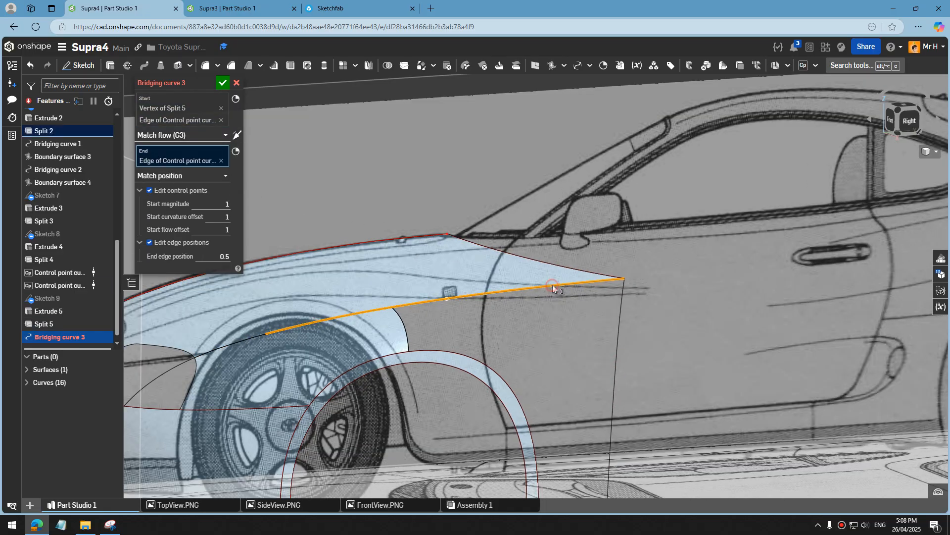
pyautogui.click(489, 264)
# Step: Slide the bridging curve's end along the hood edge to an edge position of about 0.04, near the hood's rear corner, and accept it
pyautogui.hotkey('shift', '7')
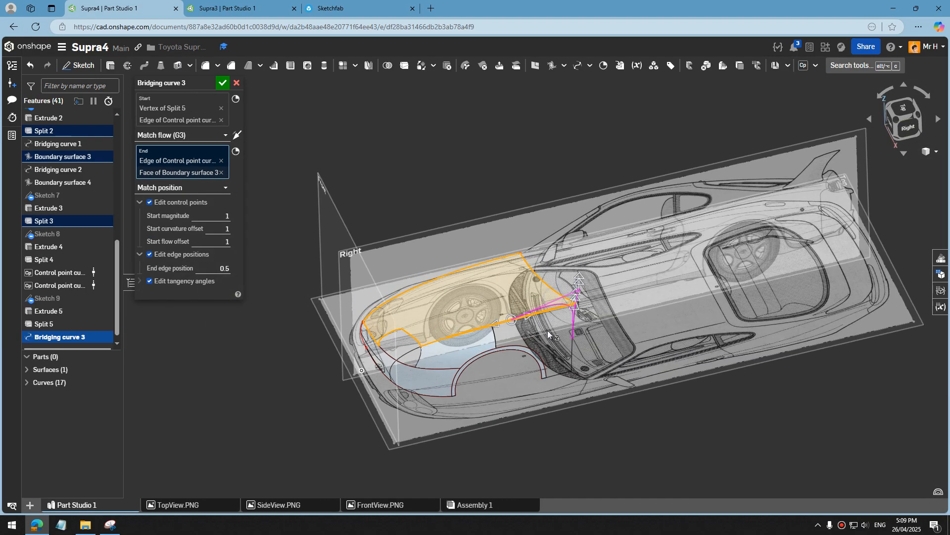
pyautogui.hotkey('shift', '5')
pyautogui.scroll(5, 608, 420)
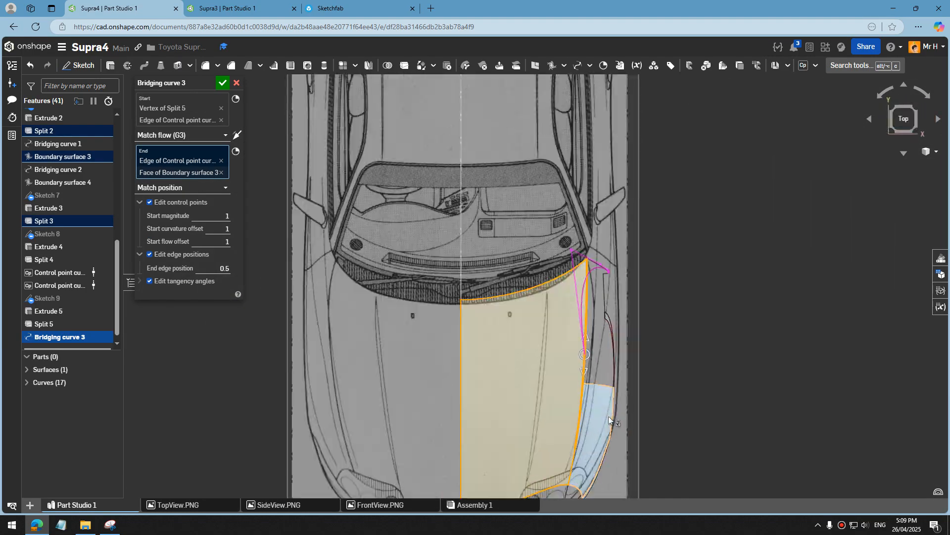
pyautogui.scroll(3, 589, 383)
pyautogui.moveTo(578, 346); pyautogui.dragTo(578, 207)
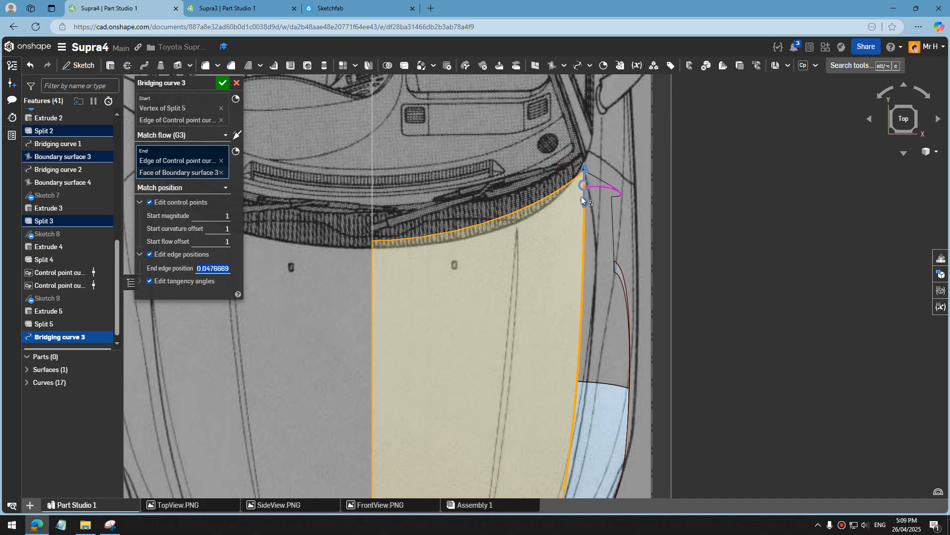
pyautogui.moveTo(589, 217); pyautogui.dragTo(583, 253, button='right')
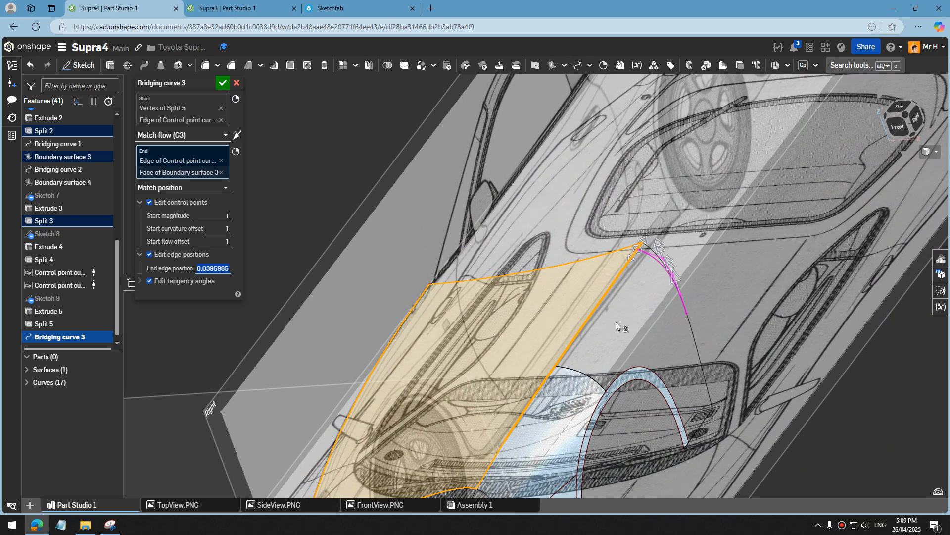
pyautogui.click(223, 82)
# Step: Bridge from the fender patch's lower corner, matching flow (G3) with the wheel arch surface edge, to the split point and lower part of the sill-to-hood curve
pyautogui.moveTo(483, 283); pyautogui.dragTo(628, 353, button='right')
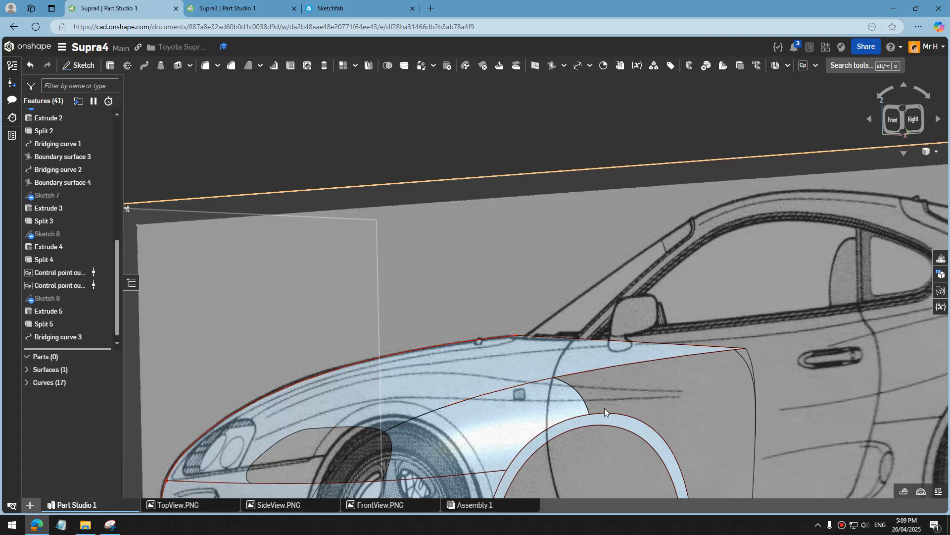
pyautogui.scroll(-5, 639, 332)
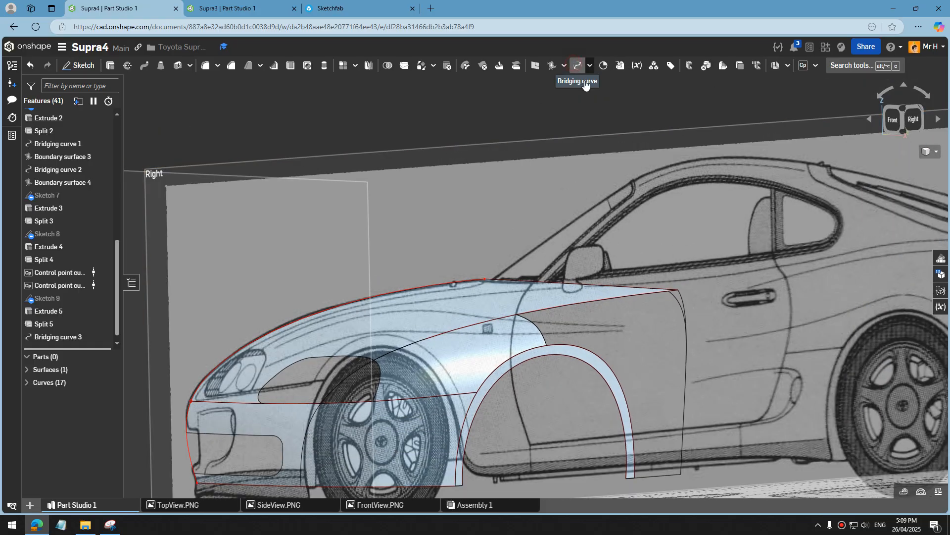
pyautogui.click(578, 67)
pyautogui.scroll(5, 614, 320)
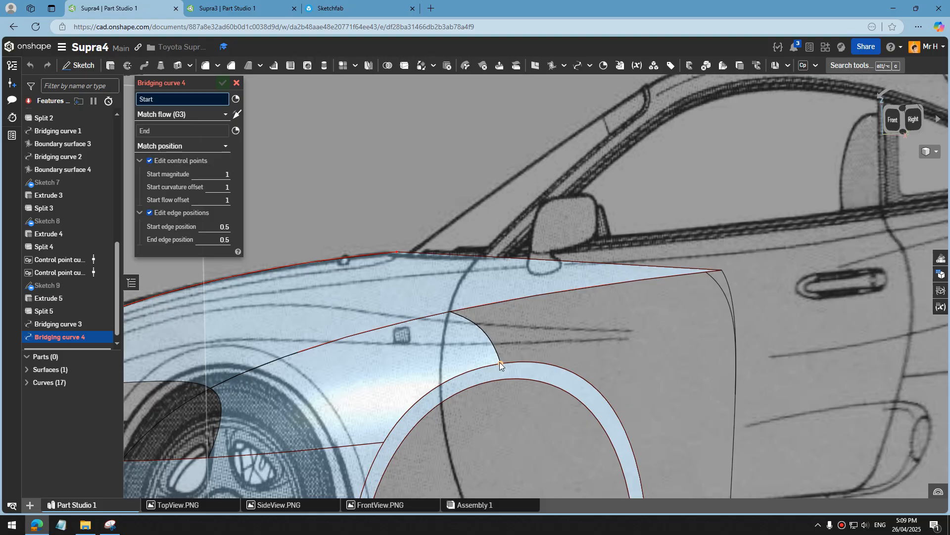
pyautogui.click(500, 363)
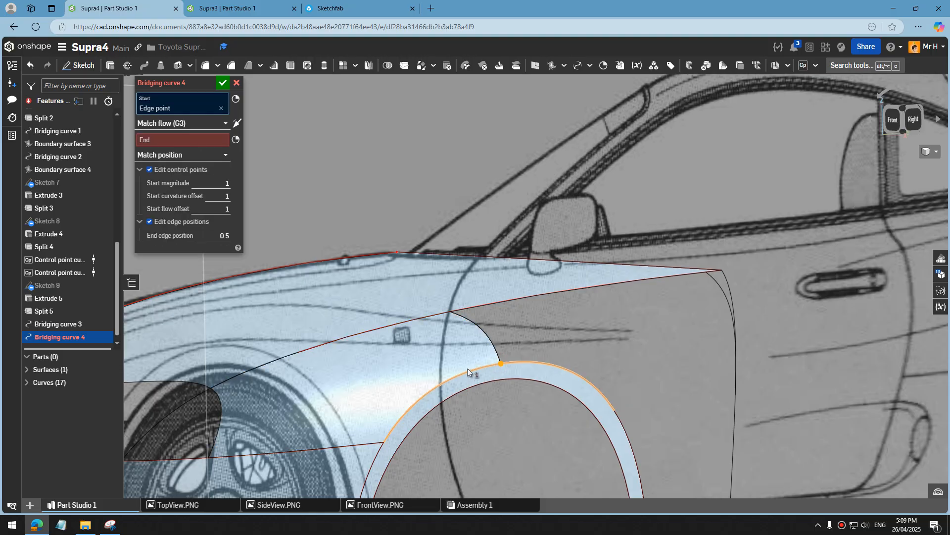
pyautogui.rightClick(470, 371)
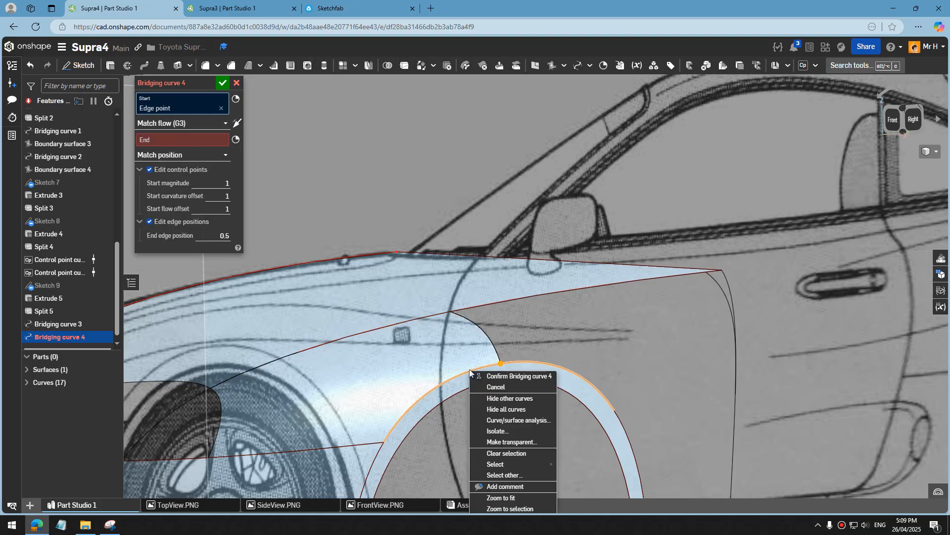
pyautogui.click(505, 476)
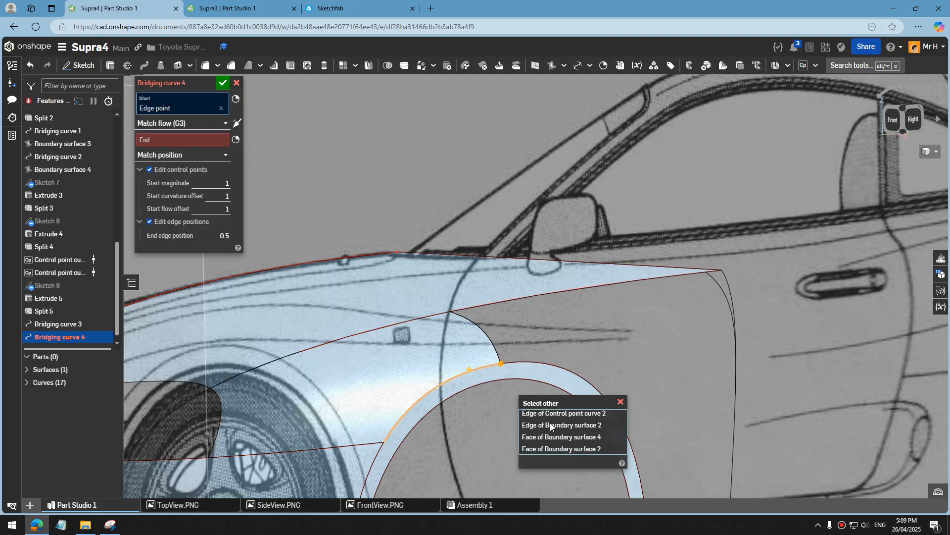
pyautogui.click(550, 424)
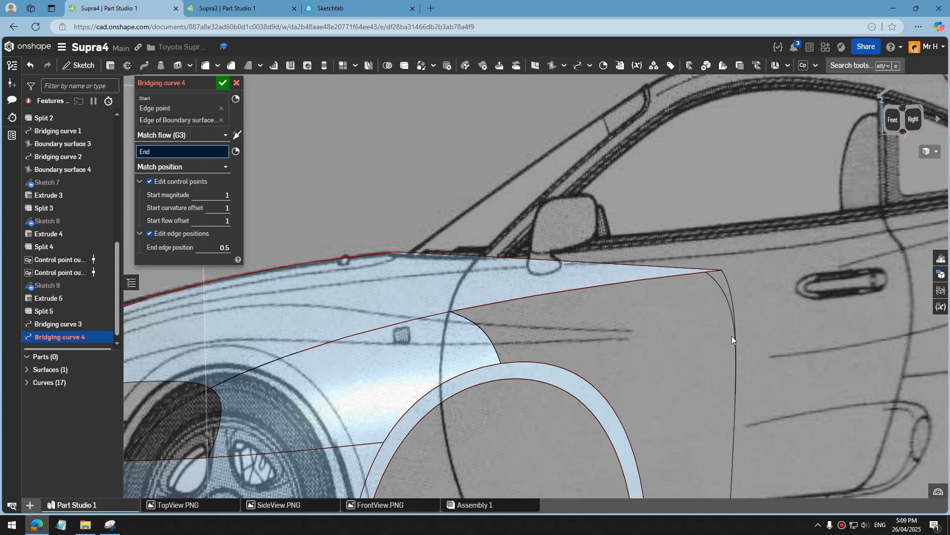
pyautogui.click(736, 396)
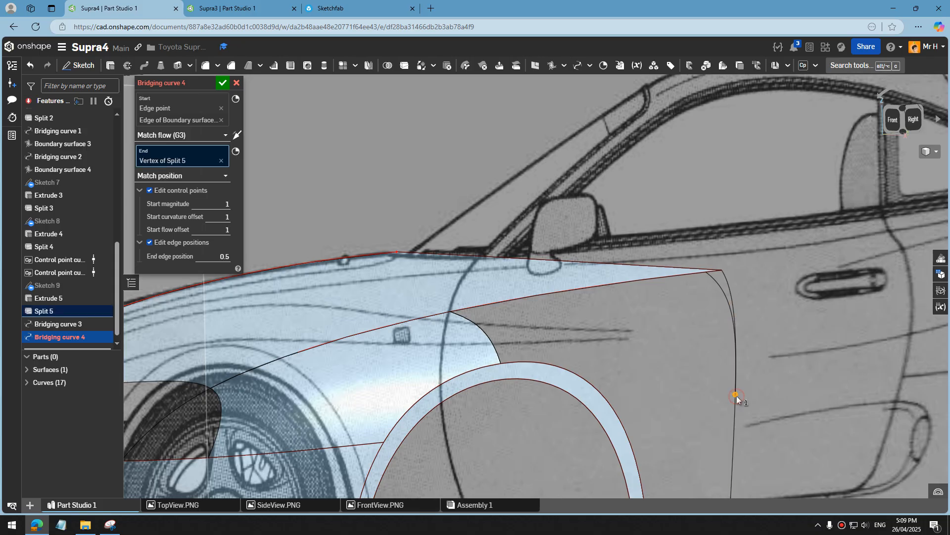
pyautogui.click(736, 418)
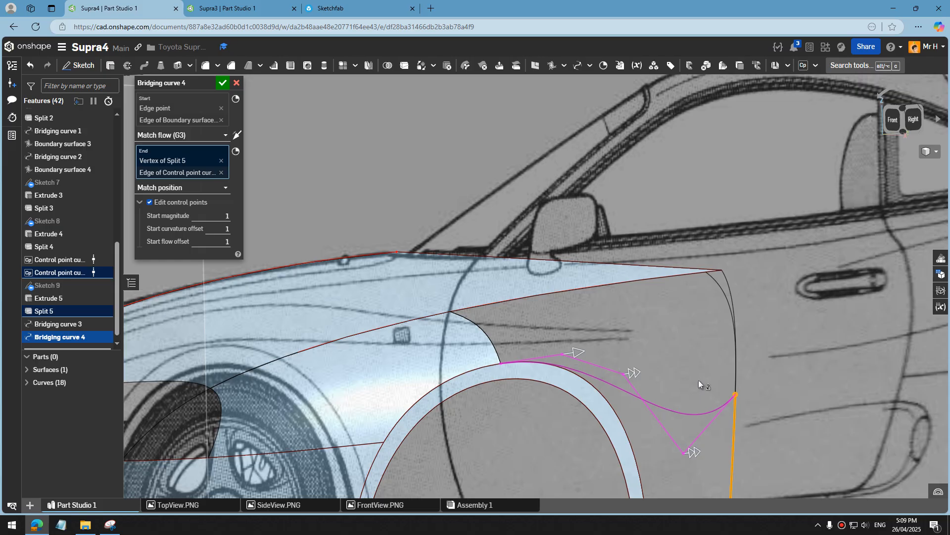
# Step: Adjust the wheel-arch bridging curve's start flow offset to about 1.015 against the side reference image and accept it
pyautogui.scroll(-3, 699, 378)
pyautogui.click(912, 127)
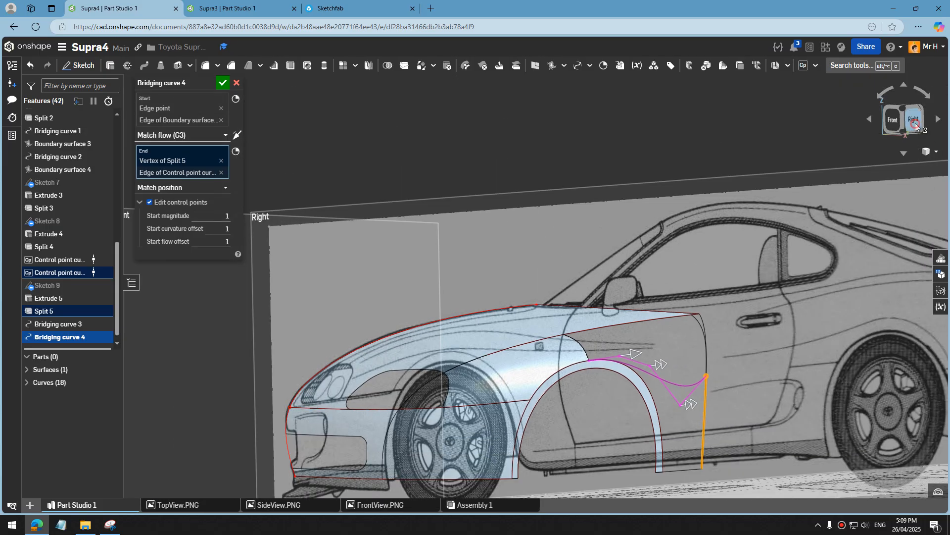
pyautogui.scroll(5, 487, 298)
pyautogui.scroll(3, 488, 296)
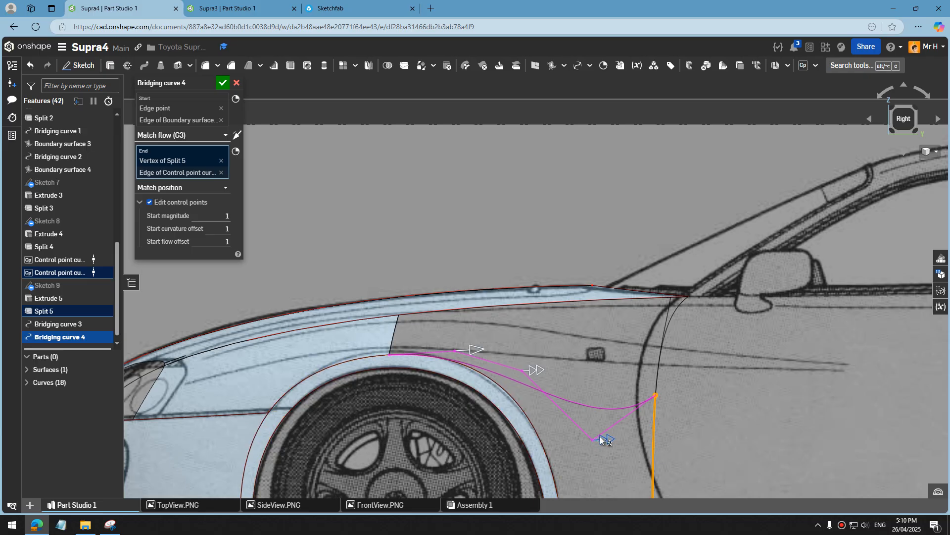
pyautogui.moveTo(599, 440)
pyautogui.mouseDown()
pyautogui.moveTo(570, 438)
pyautogui.moveTo(612, 425)
pyautogui.moveTo(602, 431)
pyautogui.mouseUp()
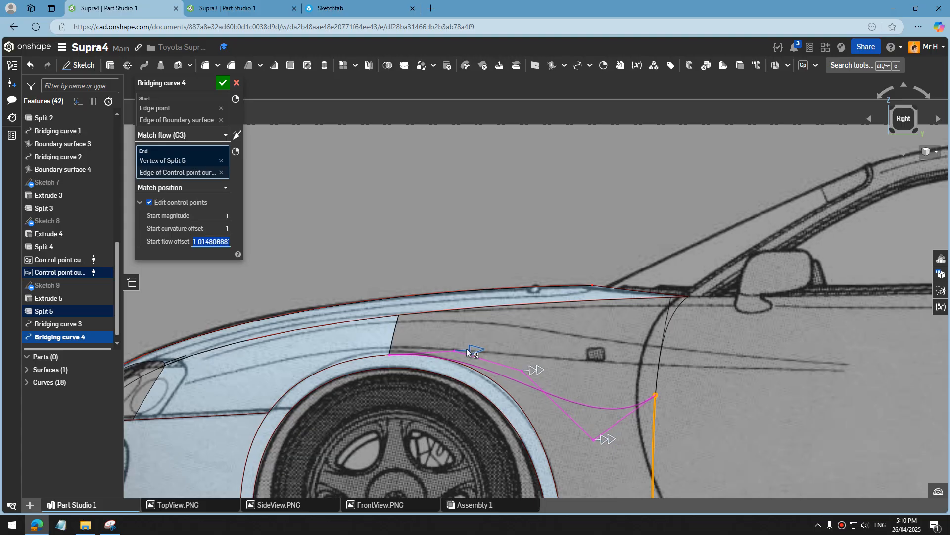
pyautogui.click(223, 83)
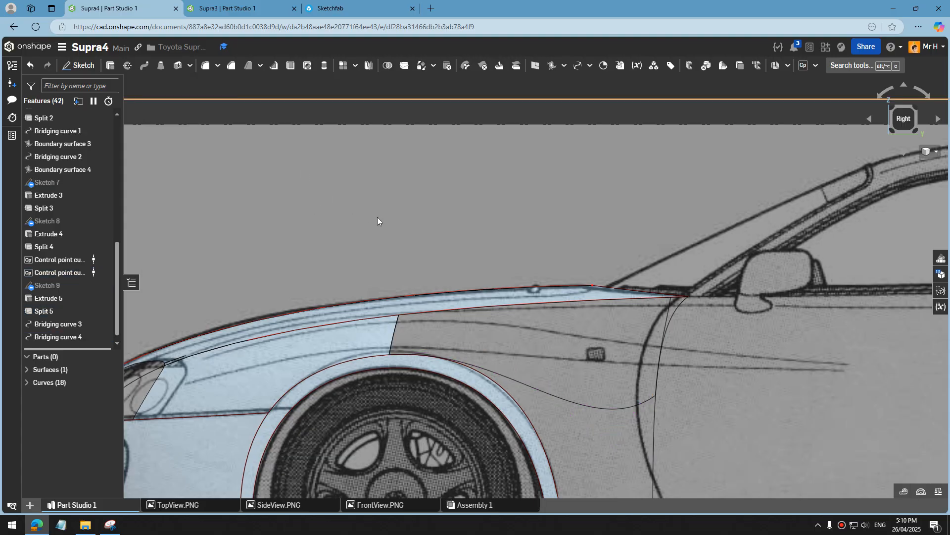
# Step: Start a boundary surface using the wheel-arch bridging curve and the hood surface's side edge as U profiles
pyautogui.scroll(-2, 377, 221)
pyautogui.moveTo(449, 230); pyautogui.dragTo(462, 239, button='right')
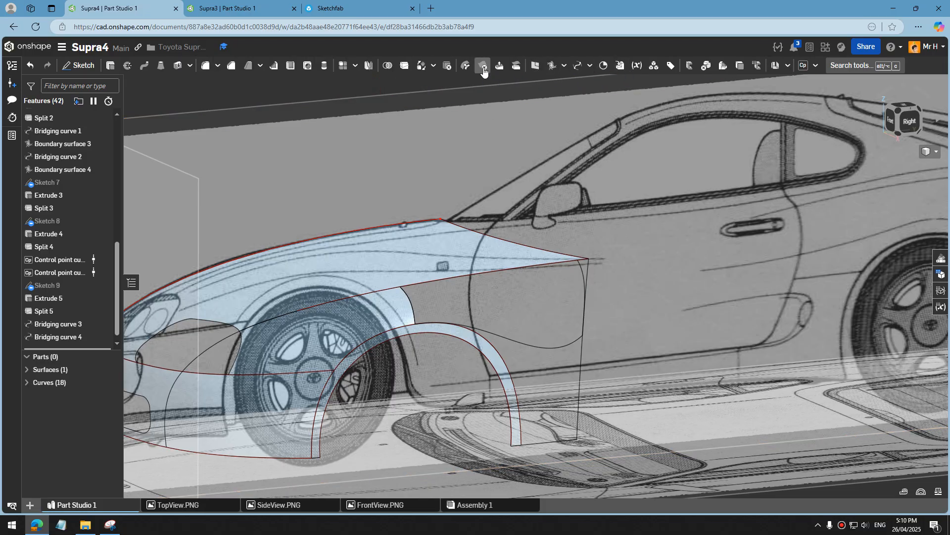
pyautogui.click(552, 66)
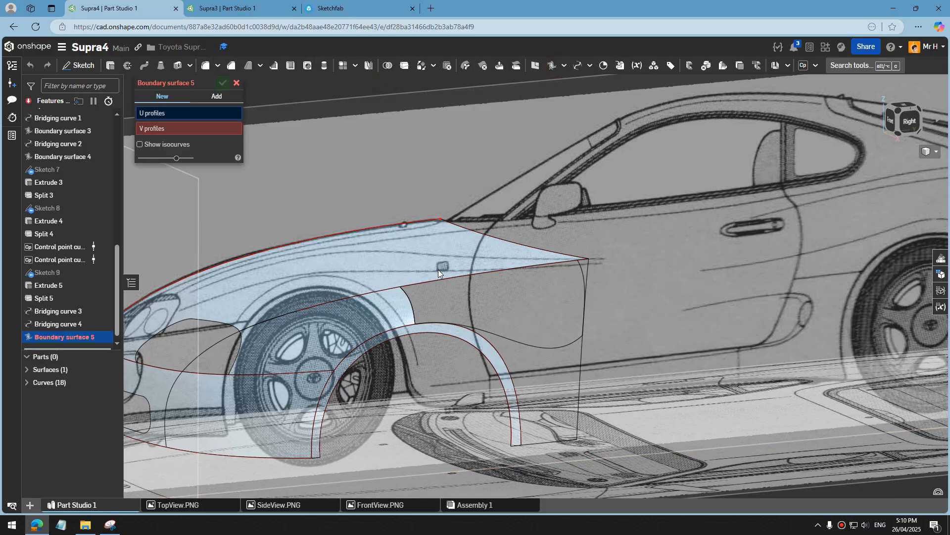
pyautogui.scroll(2, 426, 315)
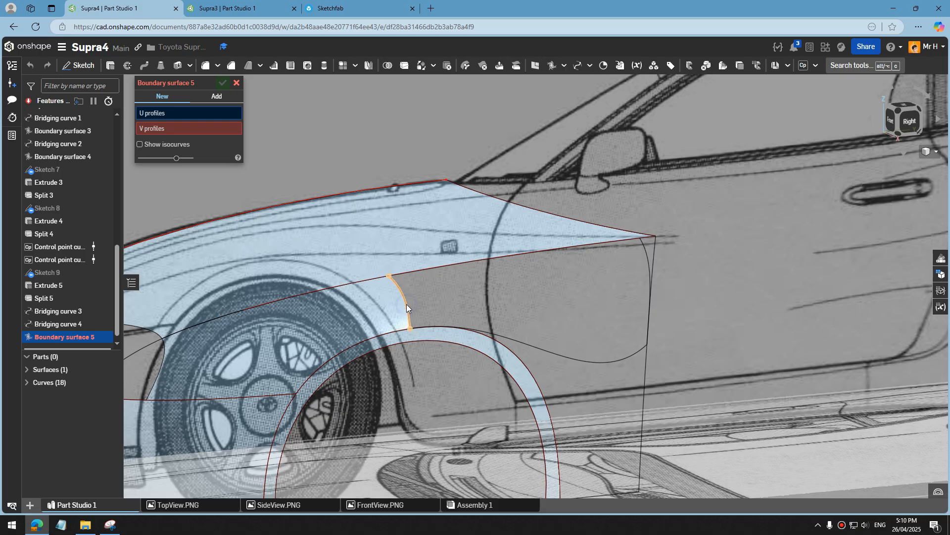
pyautogui.rightClick(406, 308)
pyautogui.click(458, 128)
pyautogui.click(543, 351)
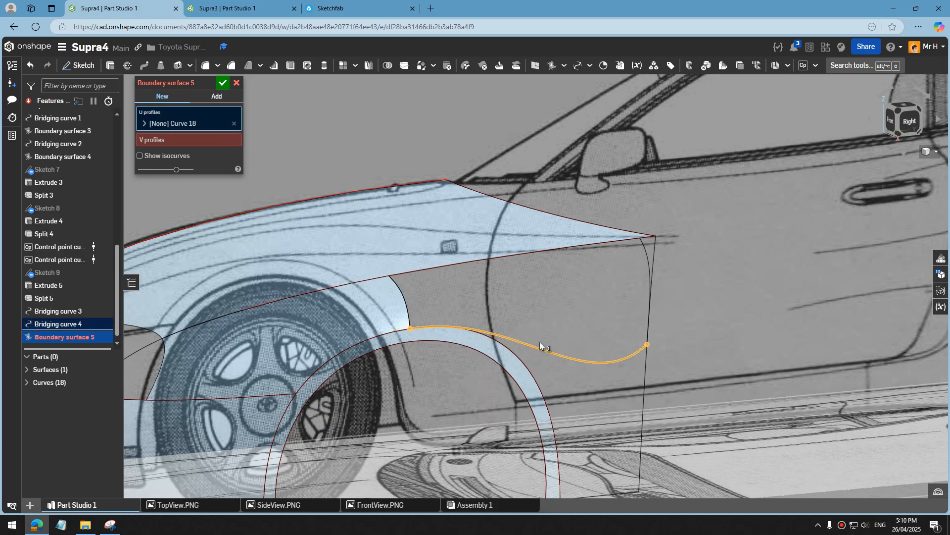
pyautogui.rightClick(506, 262)
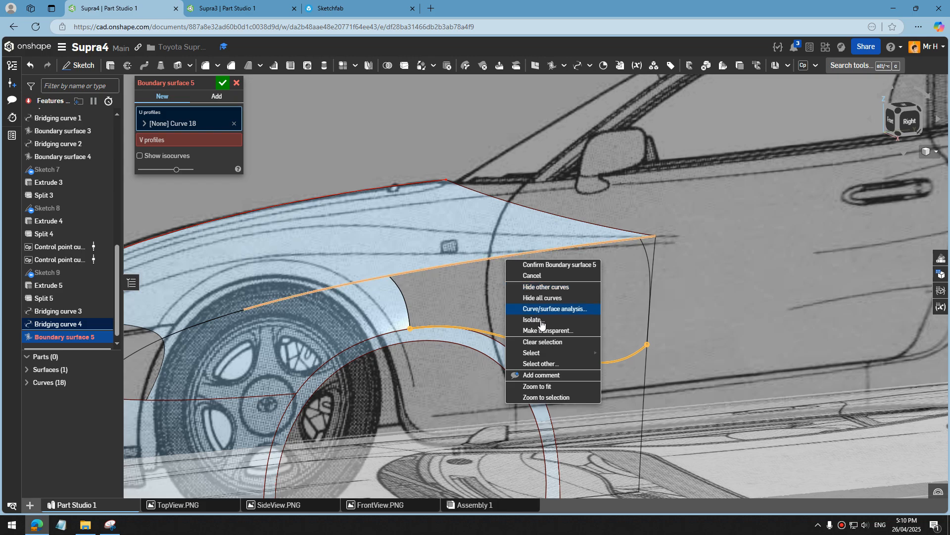
pyautogui.click(545, 363)
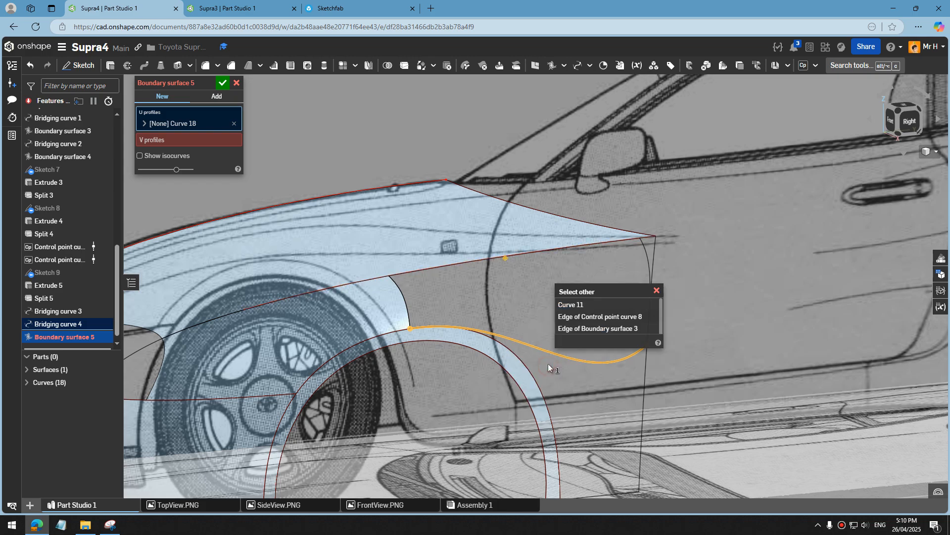
pyautogui.click(595, 329)
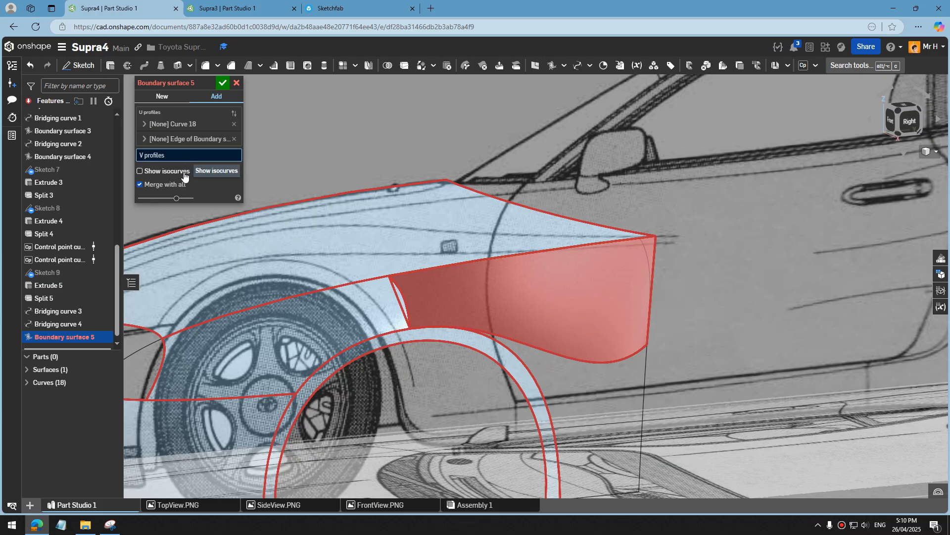
# Step: Add the fender patch's rear surface edge and the upper door-edge bridging curve as the boundary surface's V profiles
pyautogui.rightClick(404, 299)
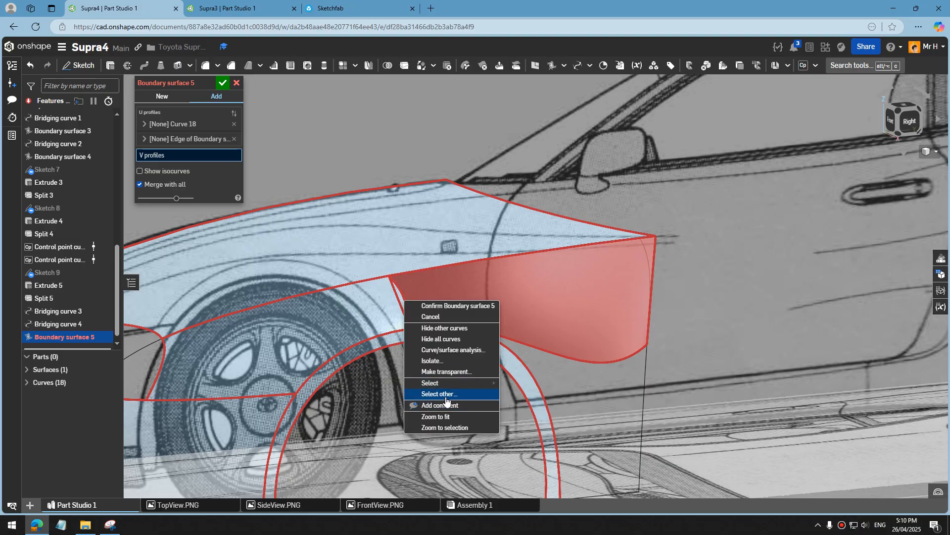
pyautogui.click(446, 398)
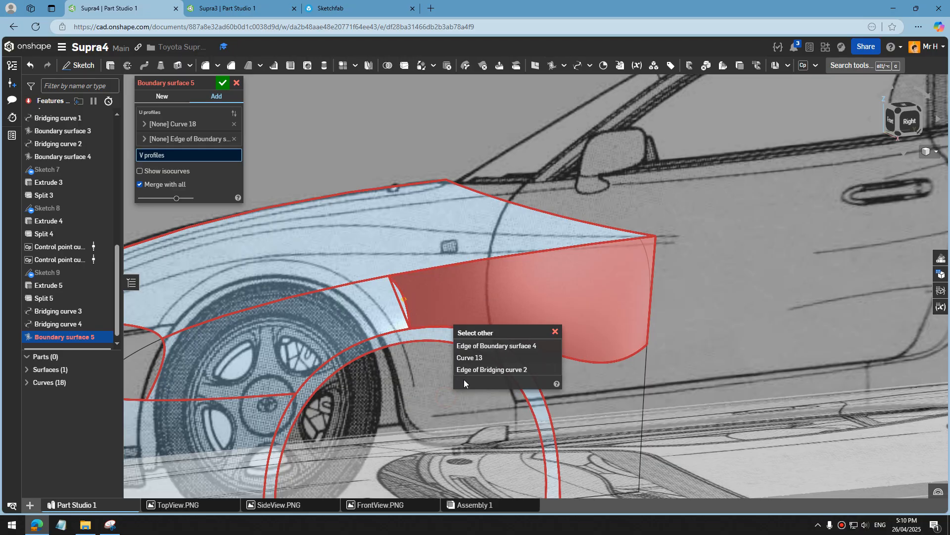
pyautogui.click(491, 346)
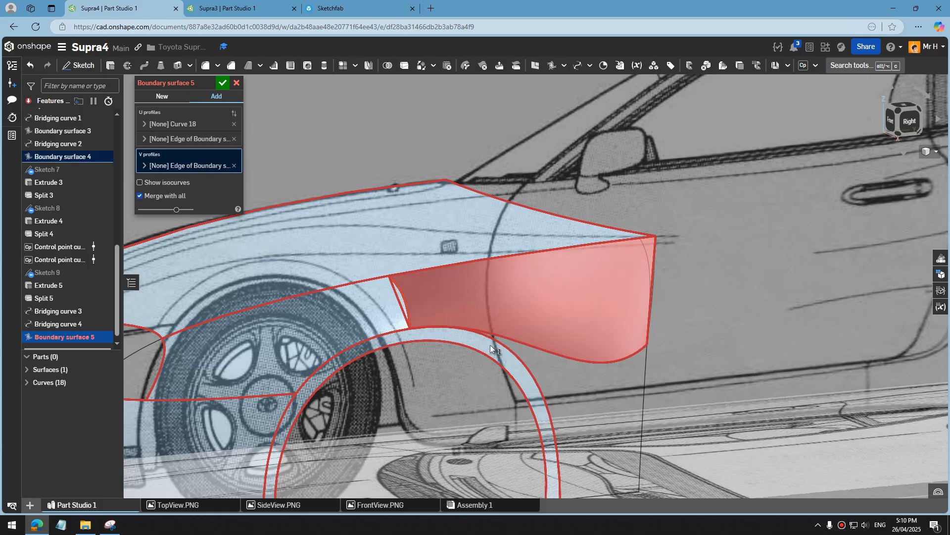
pyautogui.click(648, 266)
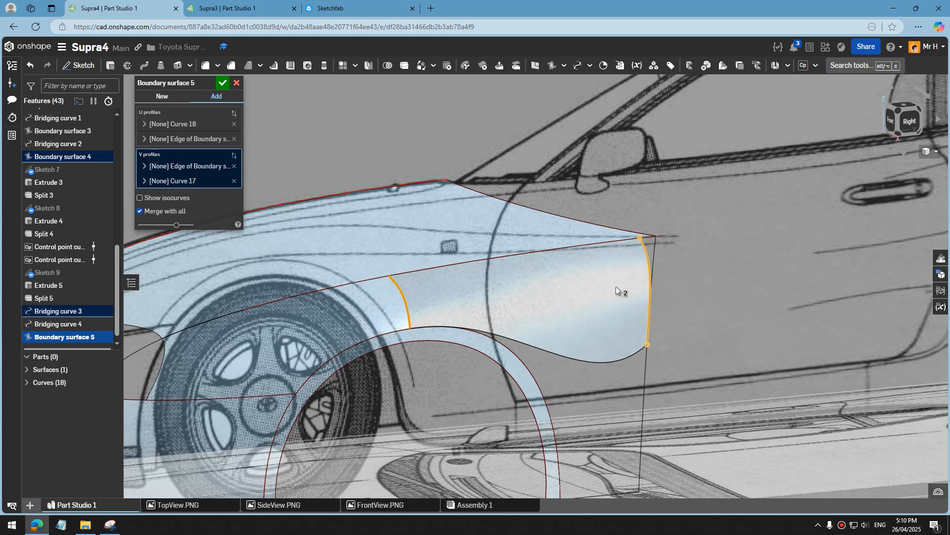
# Step: Set the fender patch's rear edge profile to Match curvature, using the adjoining fender patch as its face
pyautogui.moveTo(563, 307); pyautogui.dragTo(535, 277, button='right')
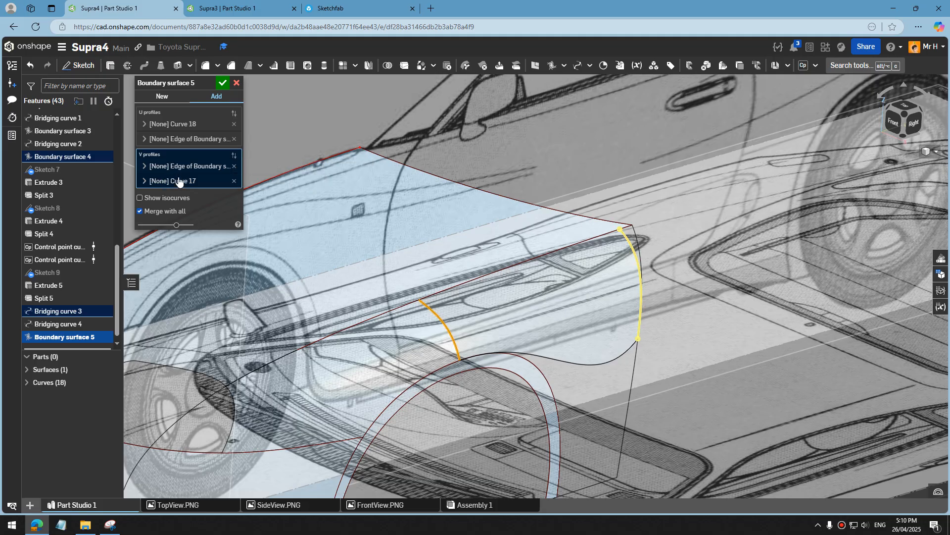
pyautogui.click(144, 166)
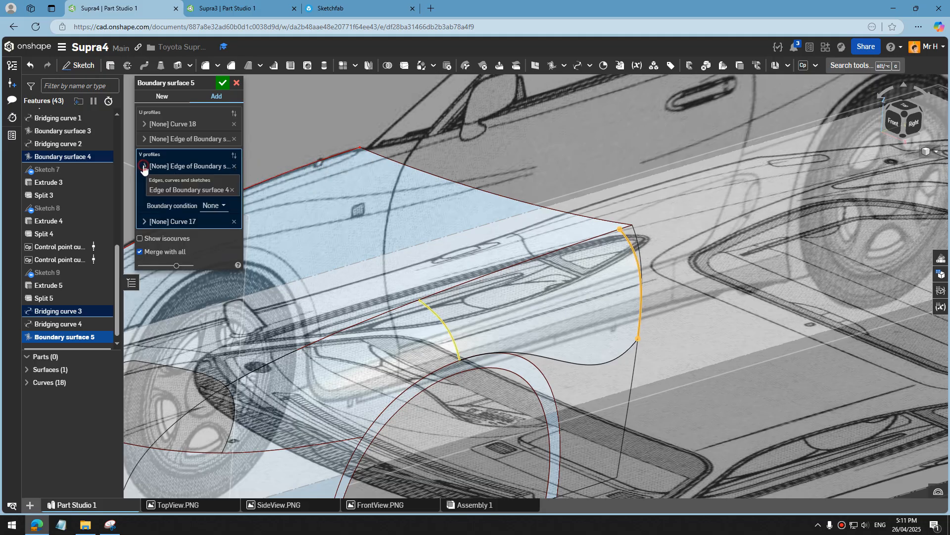
pyautogui.click(214, 205)
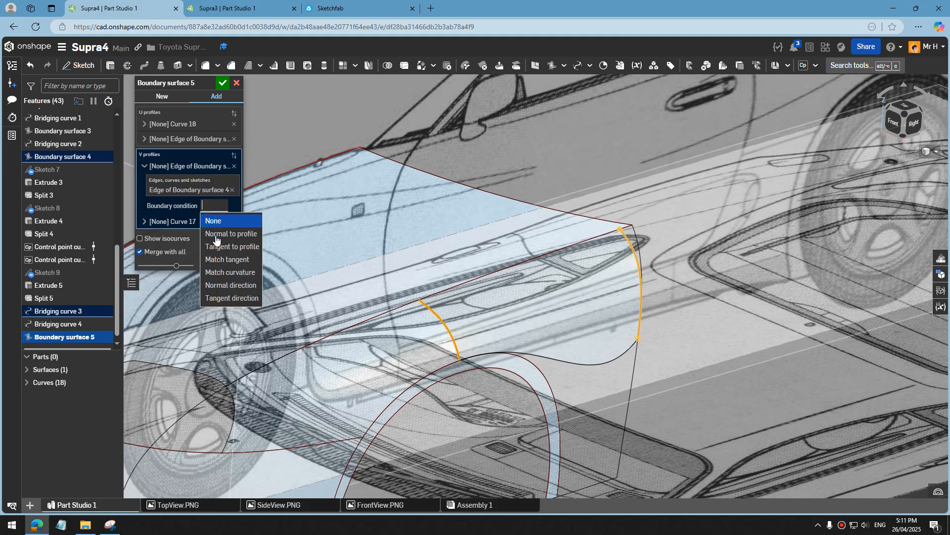
pyautogui.click(230, 273)
pyautogui.click(421, 343)
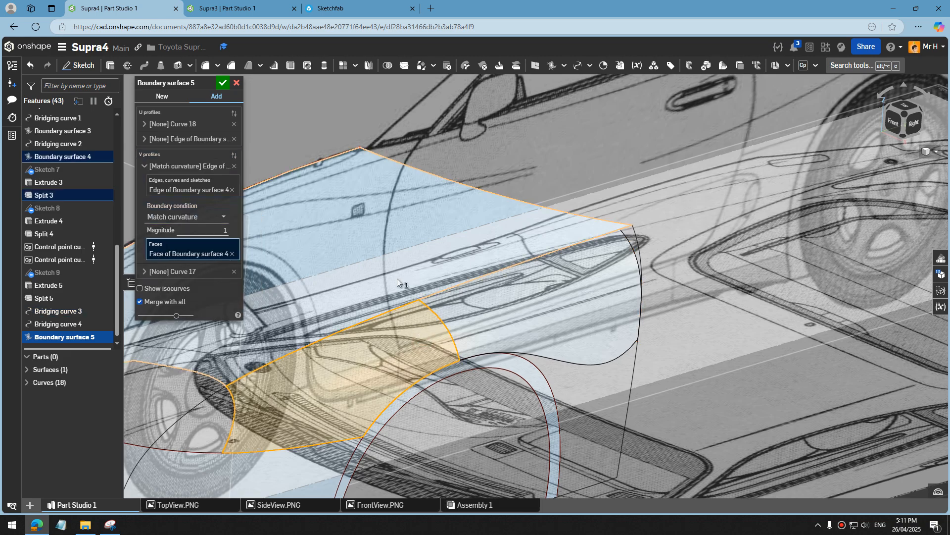
# Step: Try Match curvature and Match tangent to the hood face on the hood-edge profile, resetting its boundary condition to None
pyautogui.click(179, 125)
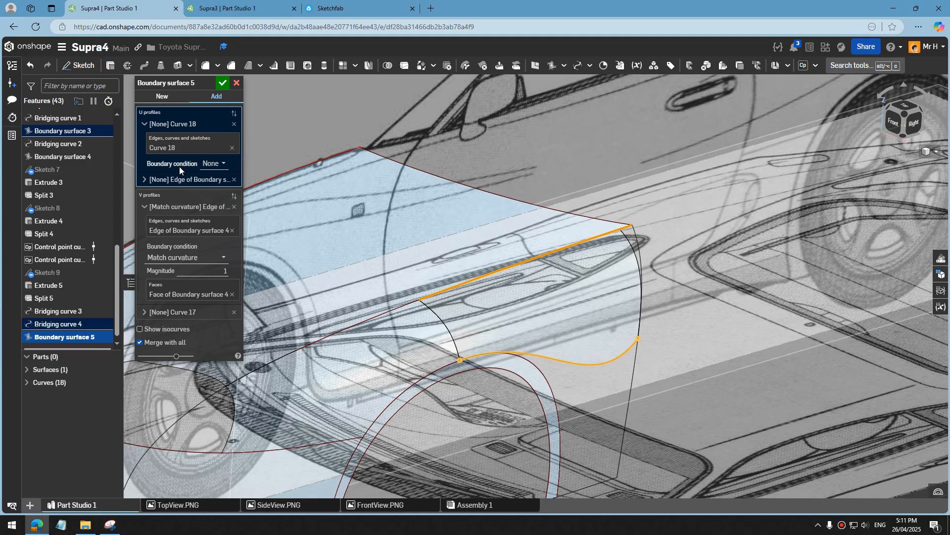
pyautogui.click(146, 180)
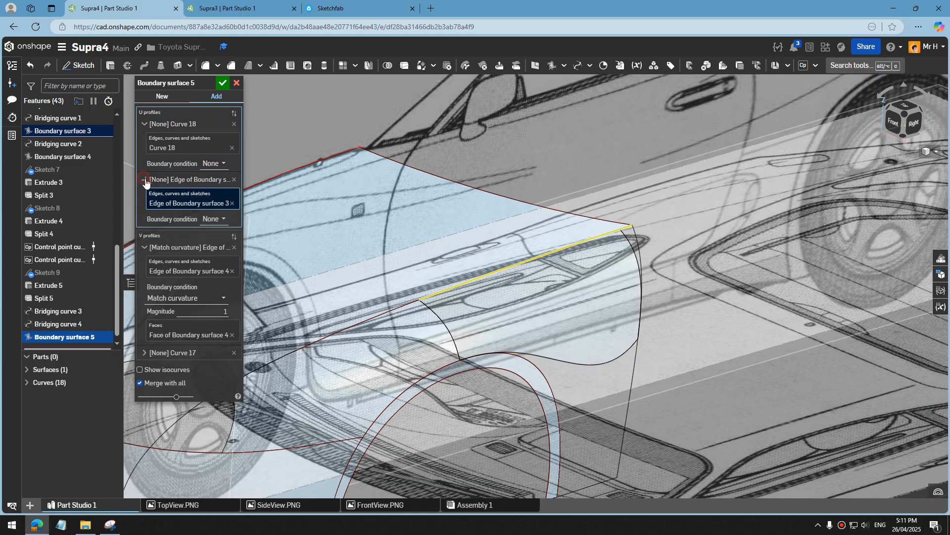
pyautogui.click(211, 220)
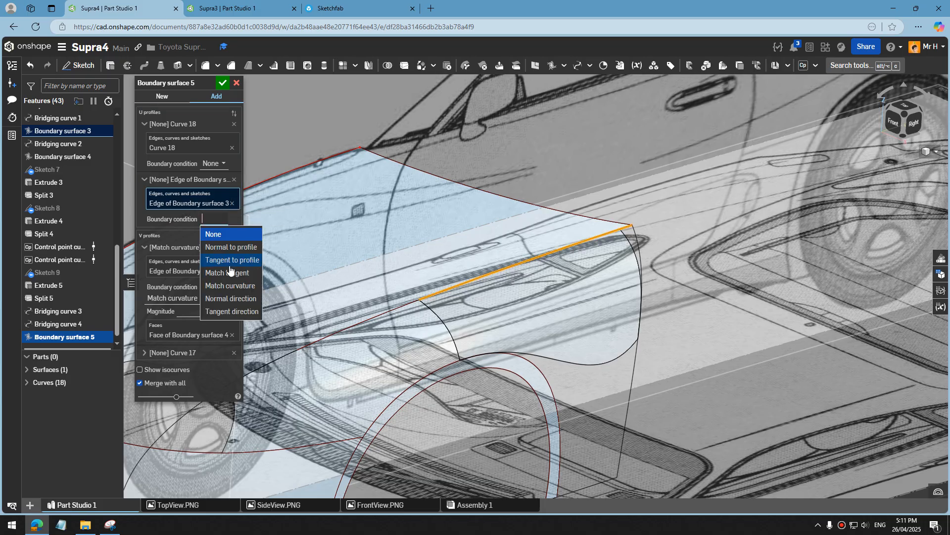
pyautogui.click(231, 285)
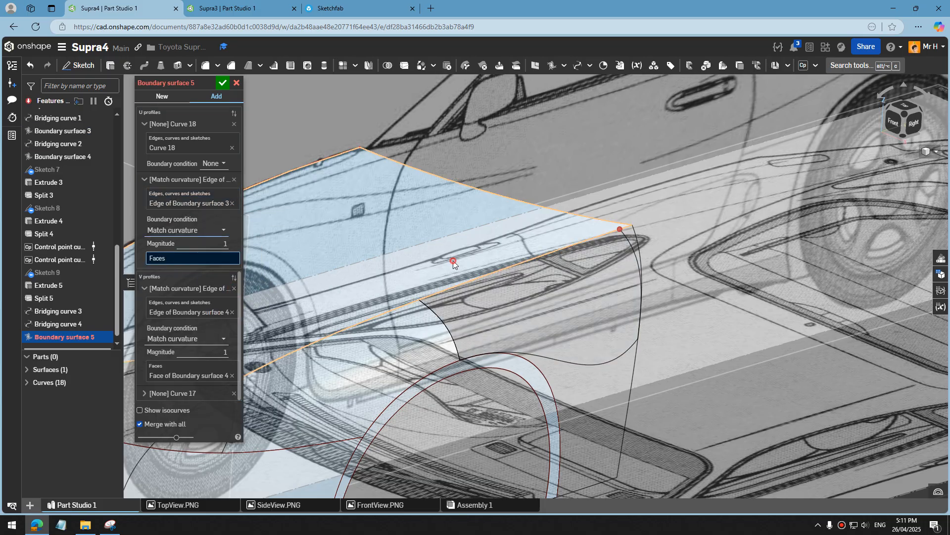
pyautogui.click(450, 257)
pyautogui.moveTo(467, 228)
pyautogui.mouseDown(button='right')
pyautogui.moveTo(468, 209)
pyautogui.moveTo(461, 219)
pyautogui.mouseUp(button='right')
pyautogui.scroll(1, 461, 219)
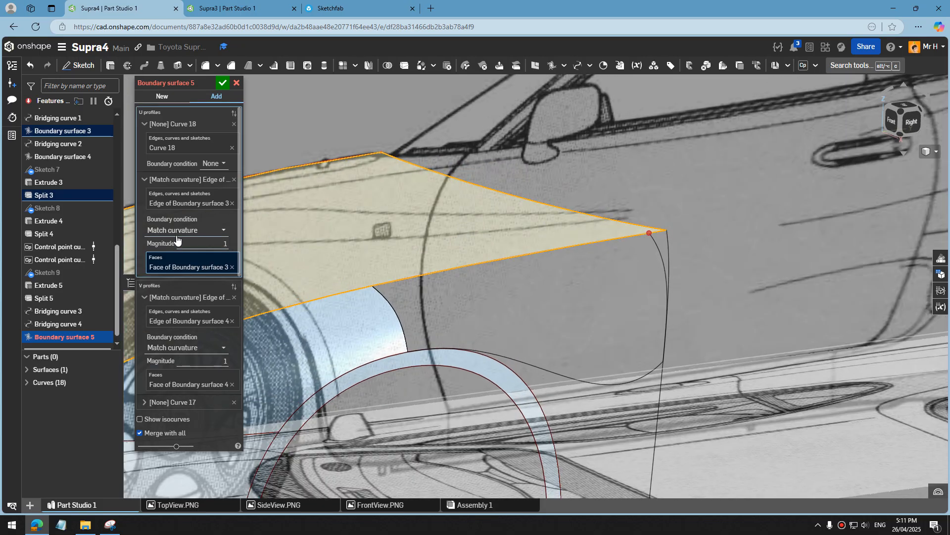
pyautogui.click(203, 235)
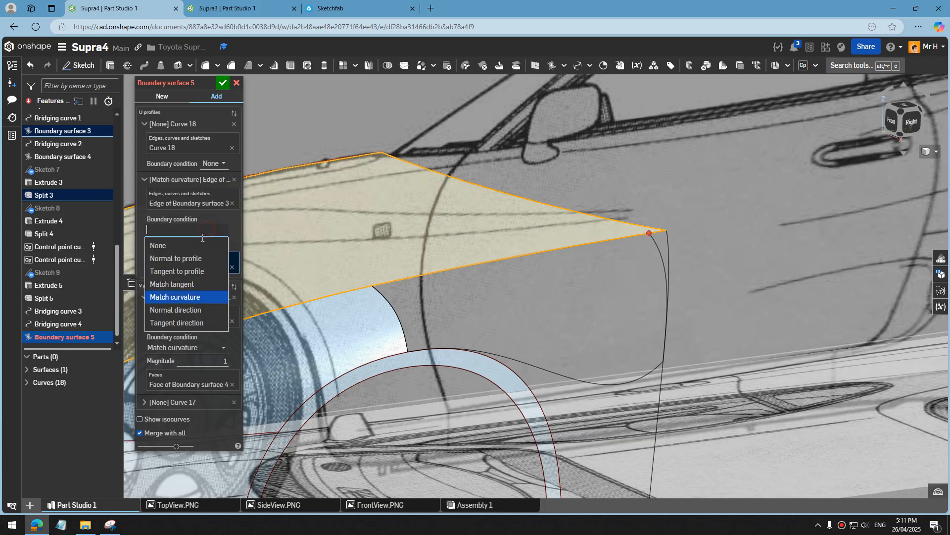
pyautogui.click(189, 285)
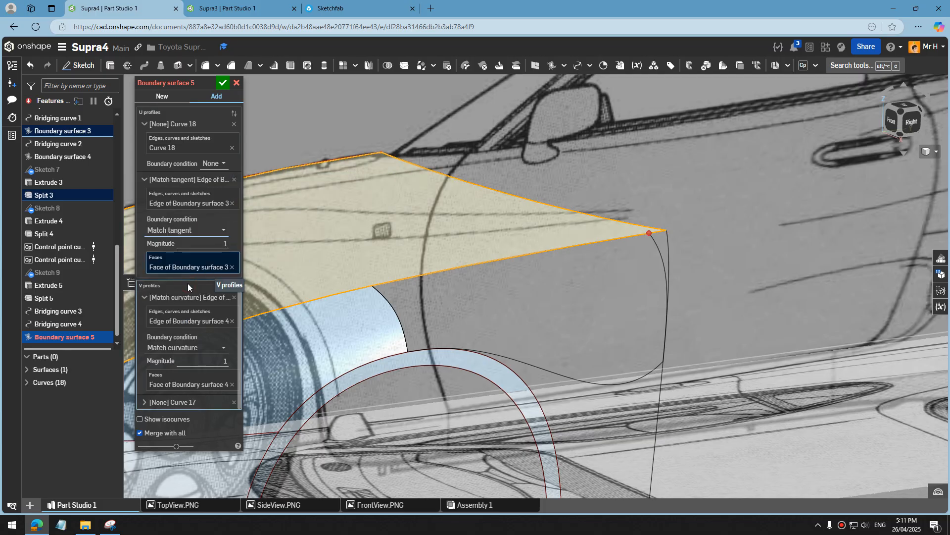
pyautogui.click(190, 230)
pyautogui.click(178, 246)
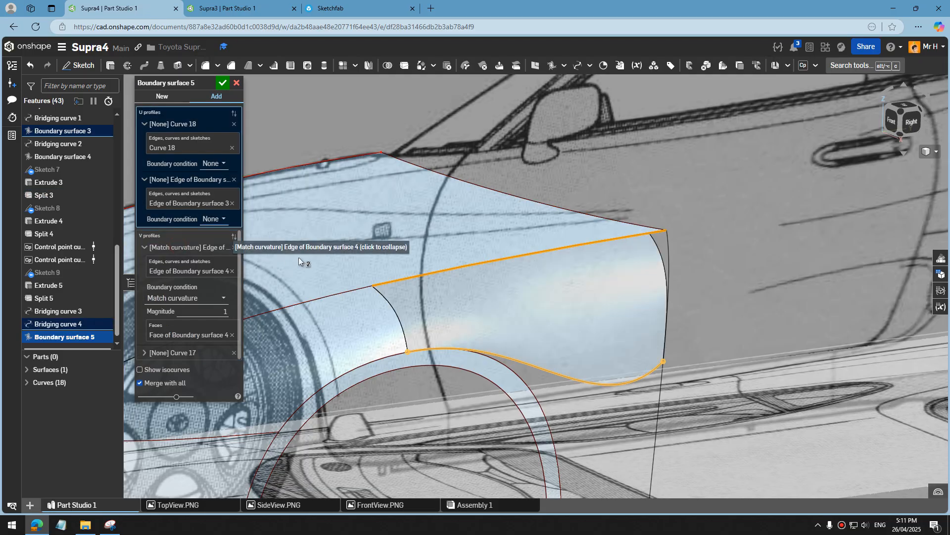
# Step: Accept the boundary surface that fills the fender behind the wheel arch
pyautogui.moveTo(537, 283)
pyautogui.mouseDown(button='right')
pyautogui.moveTo(563, 288)
pyautogui.moveTo(545, 292)
pyautogui.mouseUp(button='right')
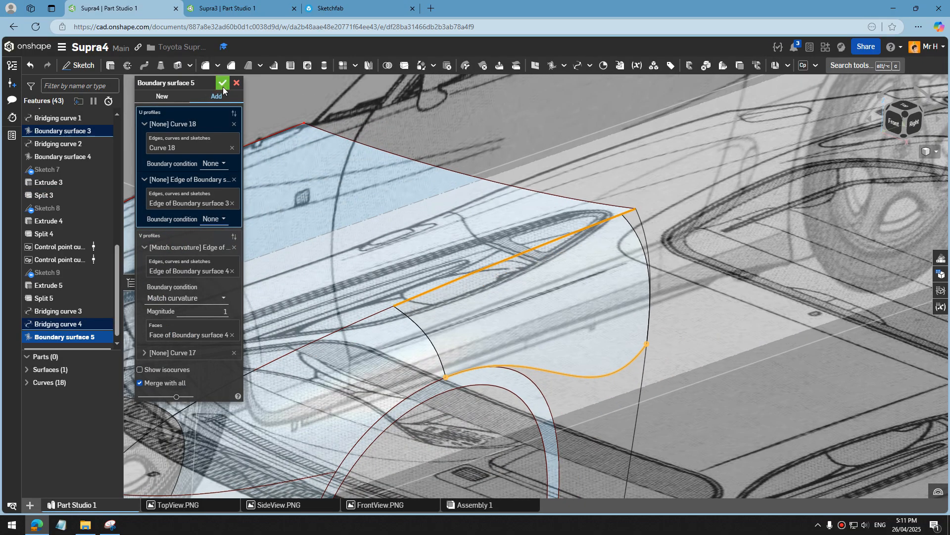
pyautogui.click(223, 82)
pyautogui.scroll(-3, 376, 192)
pyautogui.scroll(4, 515, 245)
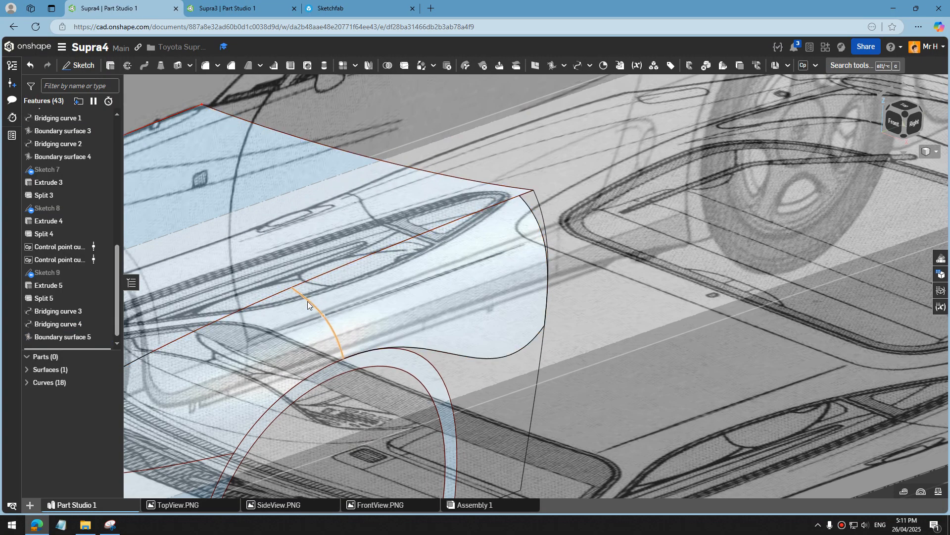
# Step: Examine the new fender surface from several angles and compare it with the corresponding area of the Supra3 model
pyautogui.moveTo(307, 301)
pyautogui.mouseDown(button='right')
pyautogui.moveTo(452, 354)
pyautogui.moveTo(435, 296)
pyautogui.moveTo(438, 312)
pyautogui.moveTo(415, 304)
pyautogui.moveTo(429, 306)
pyautogui.mouseUp(button='right')
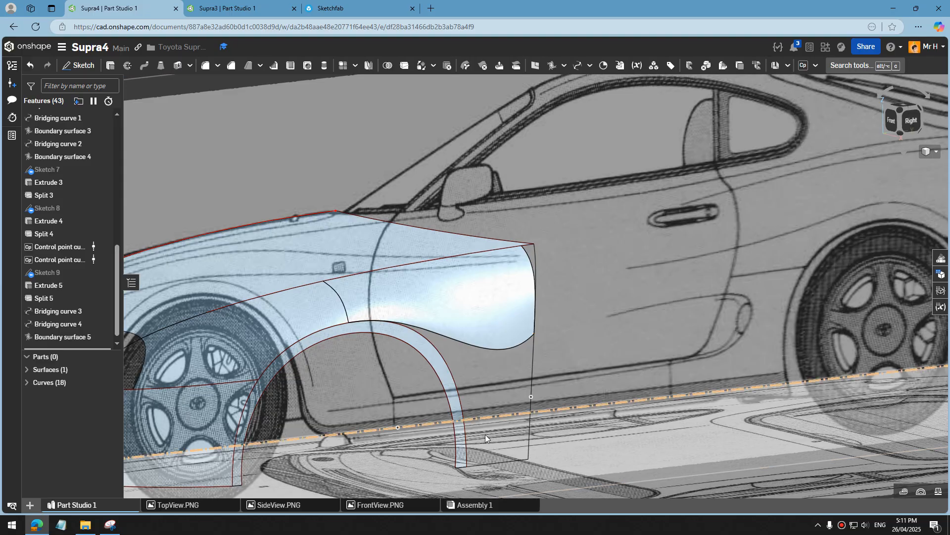
pyautogui.scroll(2, 457, 302)
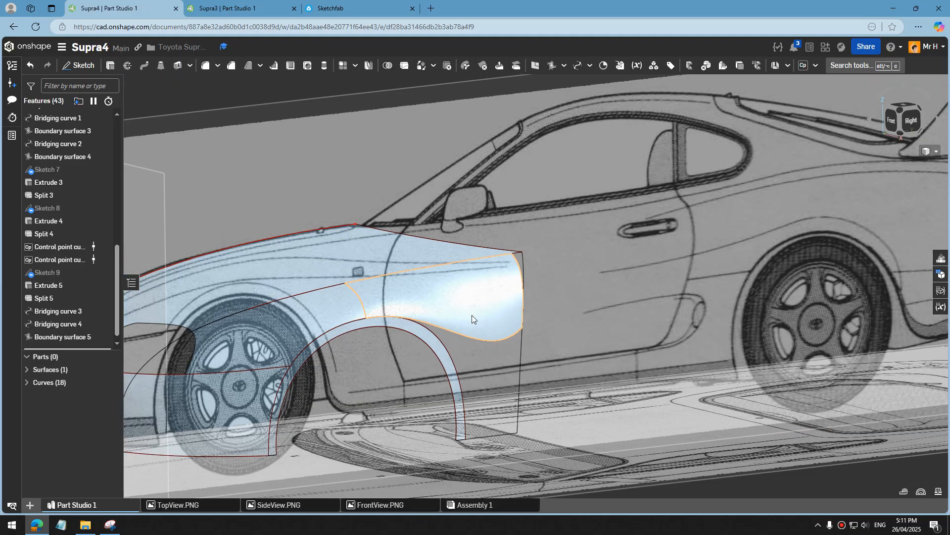
pyautogui.scroll(-3, 473, 316)
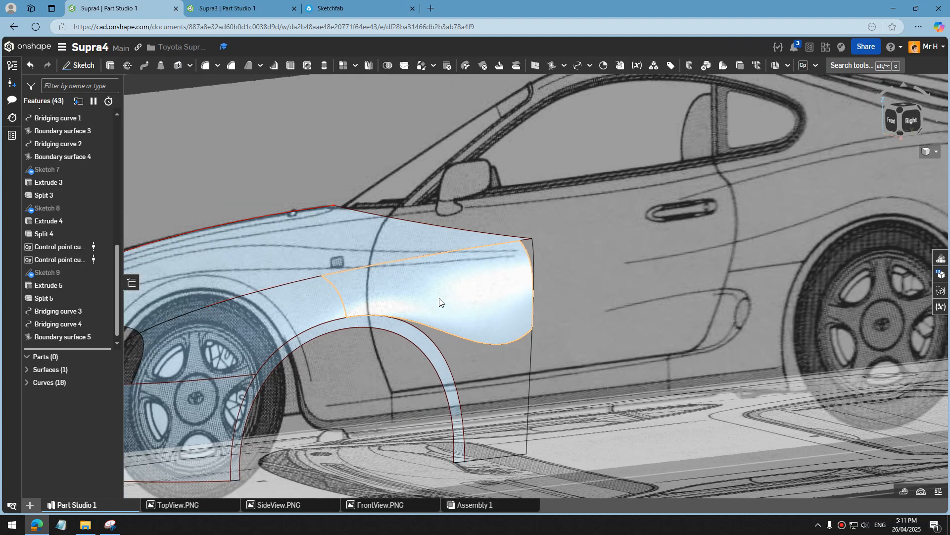
pyautogui.moveTo(440, 298)
pyautogui.mouseDown(button='right')
pyautogui.moveTo(423, 276)
pyautogui.moveTo(409, 284)
pyautogui.moveTo(416, 283)
pyautogui.moveTo(409, 309)
pyautogui.moveTo(421, 302)
pyautogui.mouseUp(button='right')
pyautogui.scroll(-3, 417, 283)
pyautogui.scroll(2, 427, 296)
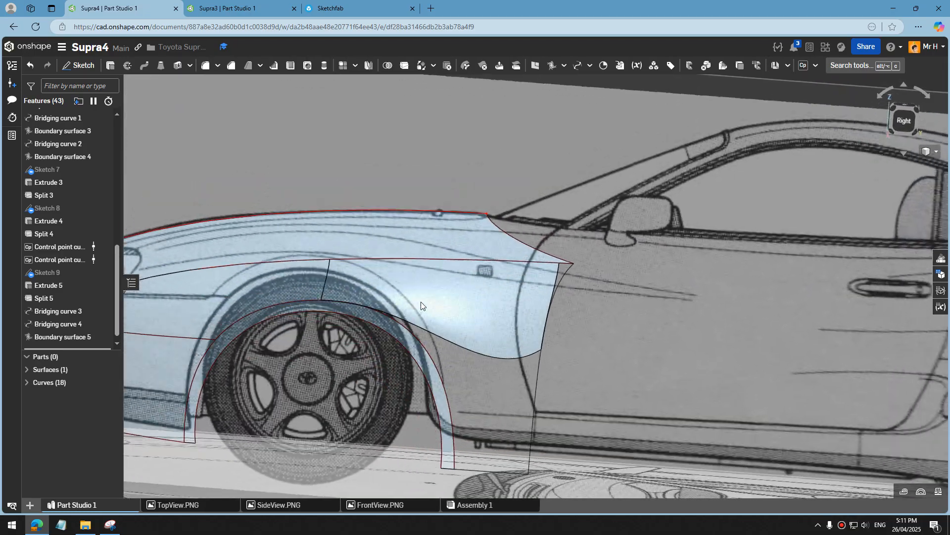
pyautogui.click(242, 8)
pyautogui.moveTo(514, 213); pyautogui.dragTo(436, 198, button='right')
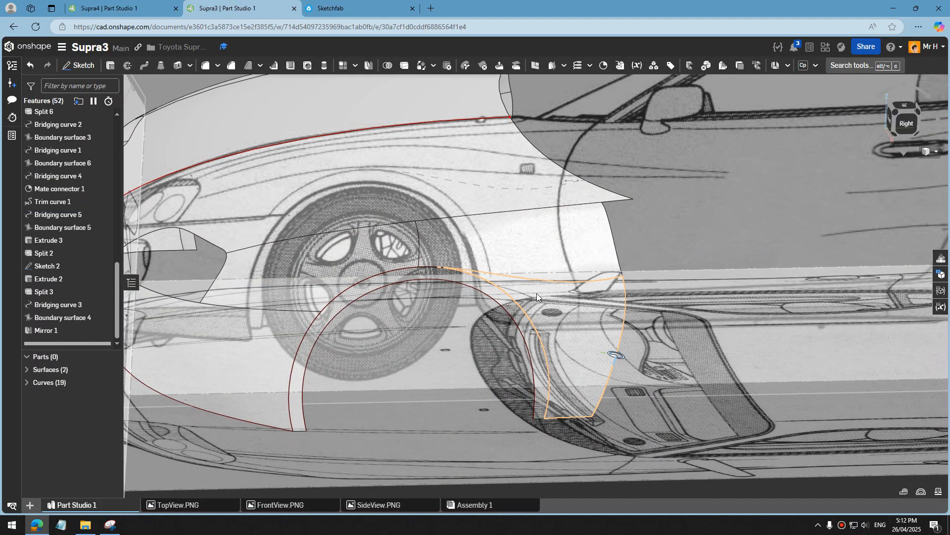
pyautogui.scroll(-2, 533, 286)
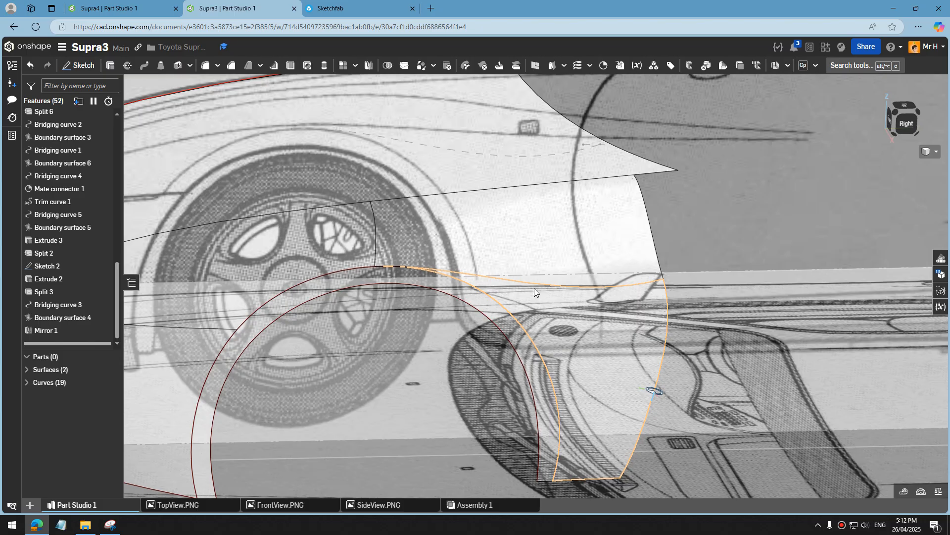
pyautogui.moveTo(534, 289); pyautogui.dragTo(542, 245, button='right')
pyautogui.click(127, 4)
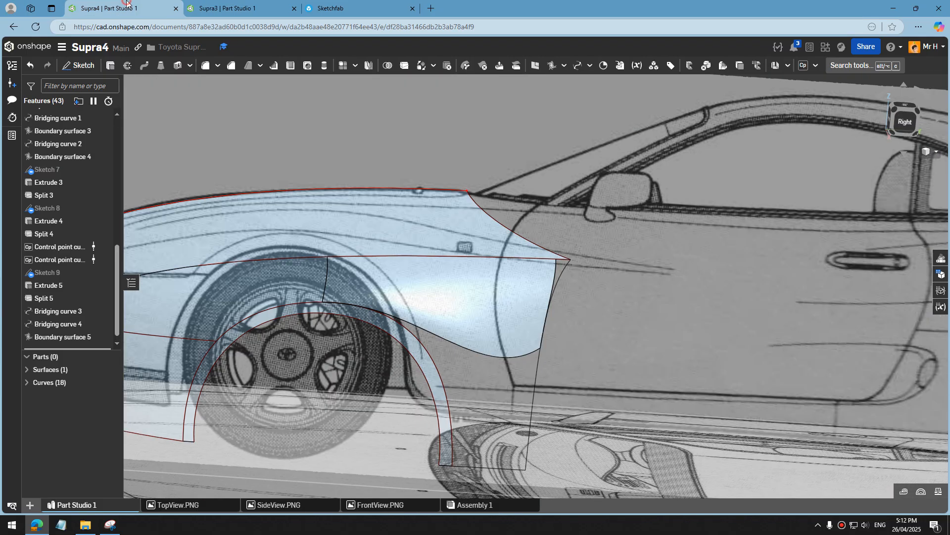
pyautogui.moveTo(553, 378); pyautogui.dragTo(558, 326, button='right')
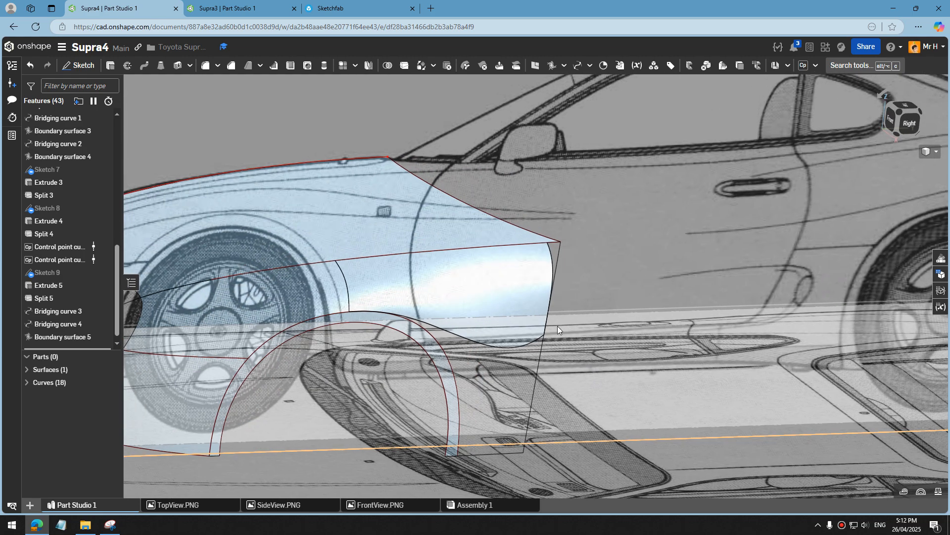
pyautogui.click(552, 65)
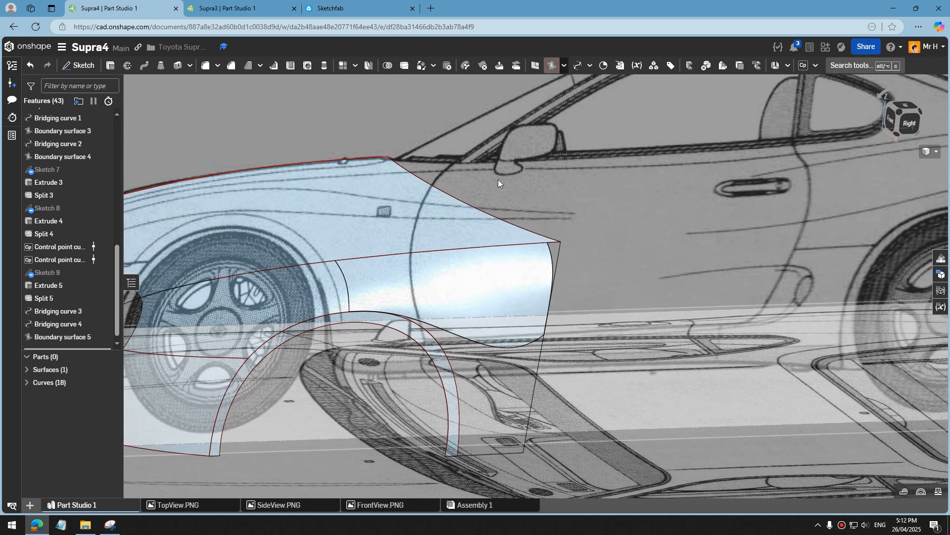
pyautogui.click(456, 369)
pyautogui.click(530, 388)
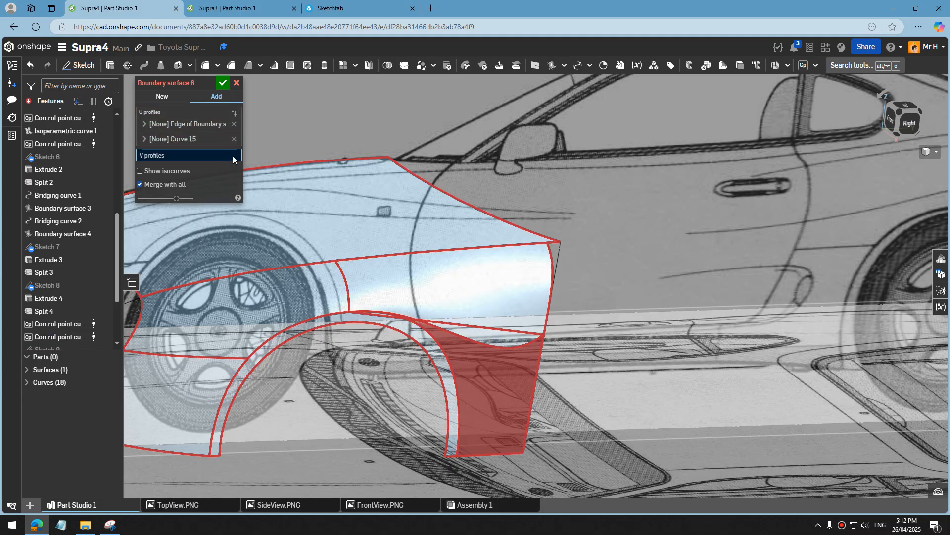
pyautogui.click(491, 346)
pyautogui.click(491, 454)
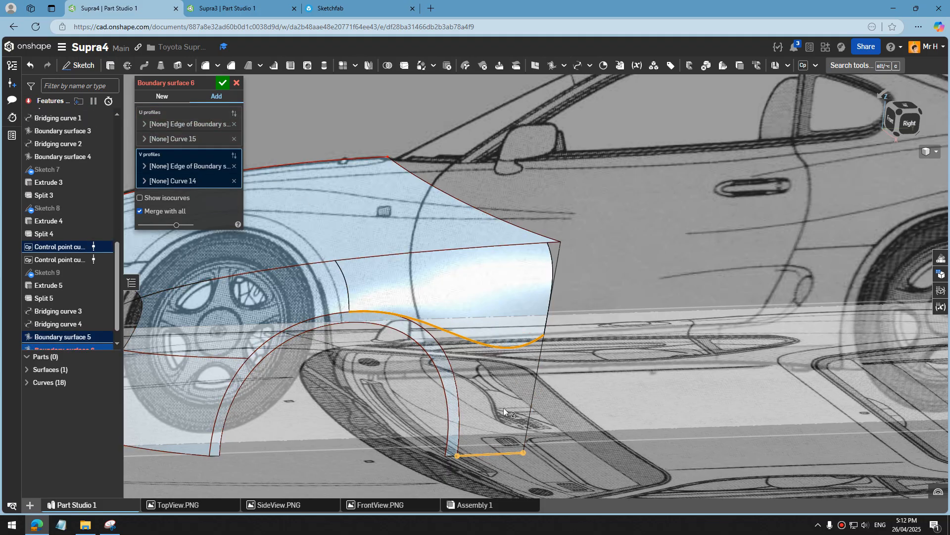
pyautogui.moveTo(495, 393); pyautogui.dragTo(472, 331, button='right')
pyautogui.click(236, 82)
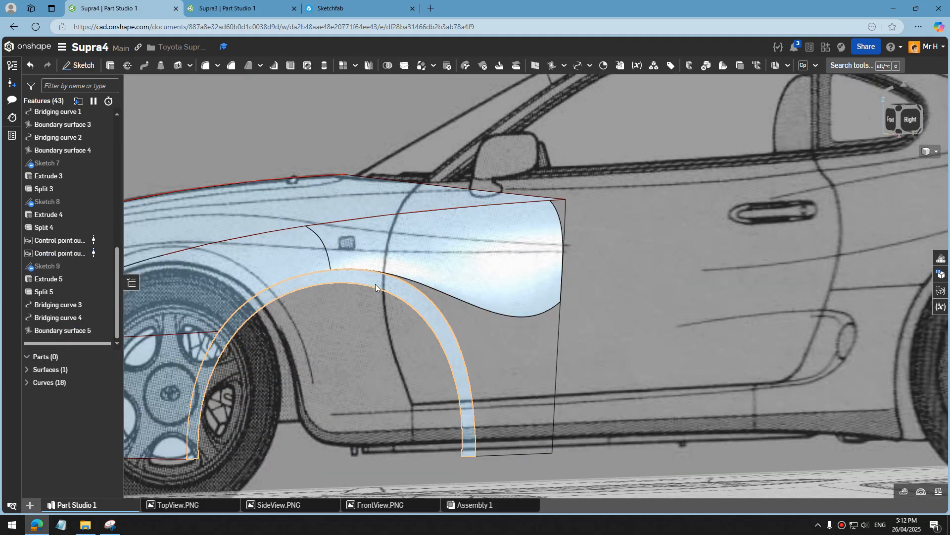
# Step: Start a sketch on the Right plane and view it normal to the sketch plane around the front wheel arch
pyautogui.scroll(2, 375, 283)
pyautogui.scroll(-2, 791, 159)
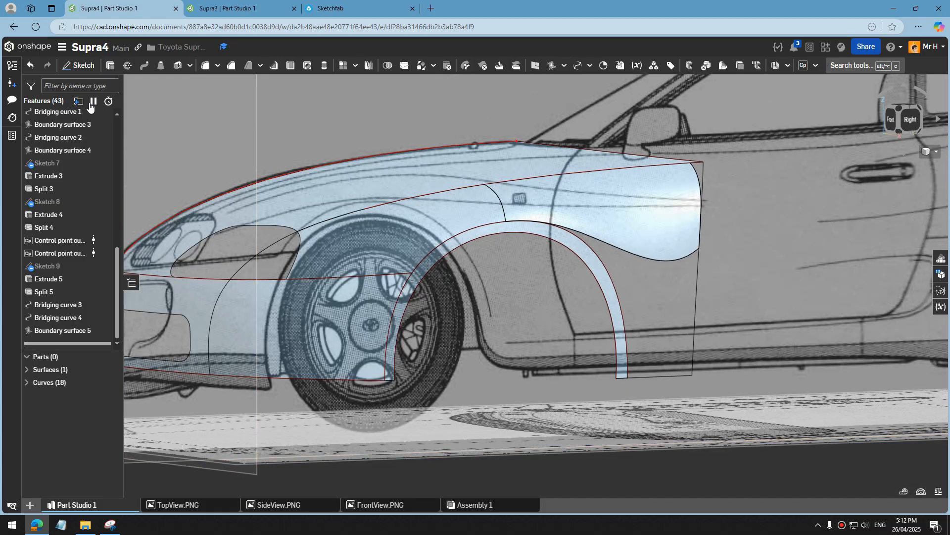
pyautogui.click(72, 66)
pyautogui.scroll(-3, 624, 298)
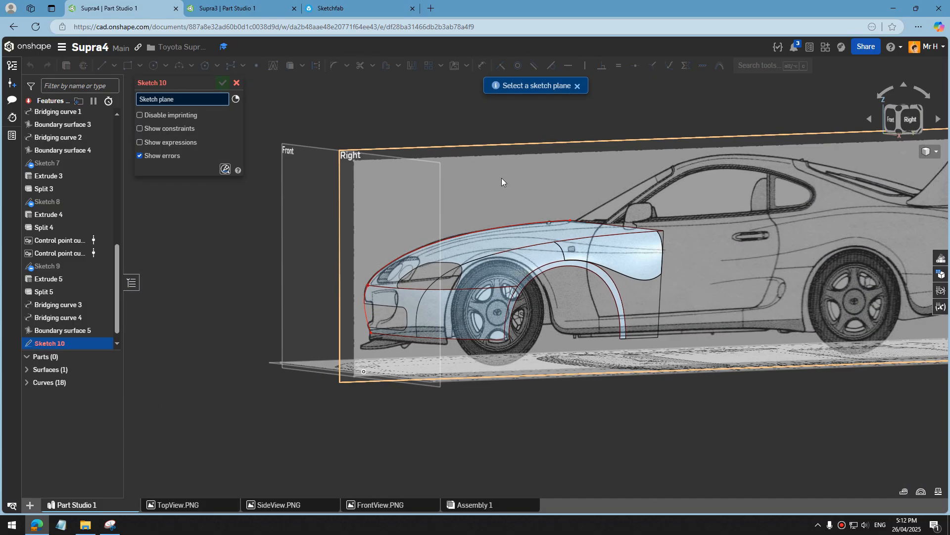
pyautogui.click(496, 150)
pyautogui.rightClick(734, 289)
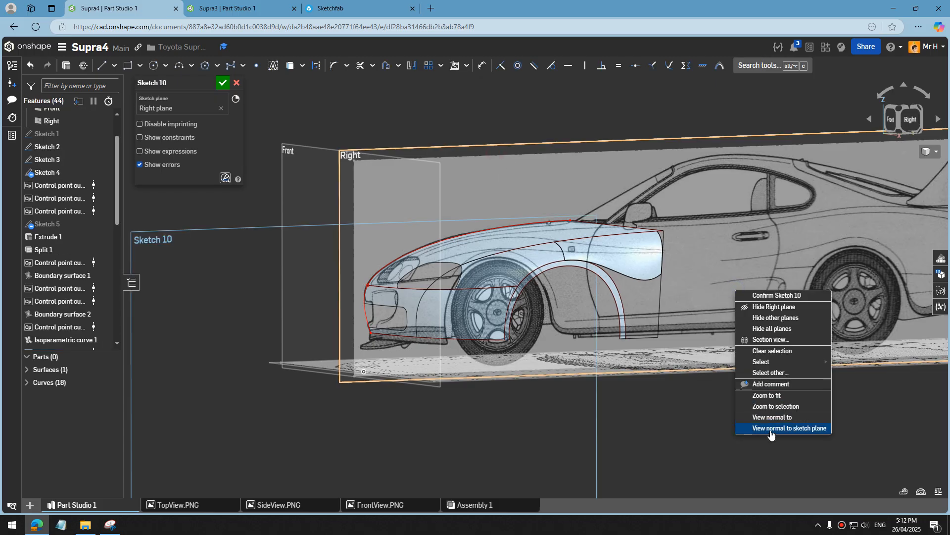
pyautogui.click(771, 428)
pyautogui.scroll(-3, 813, 141)
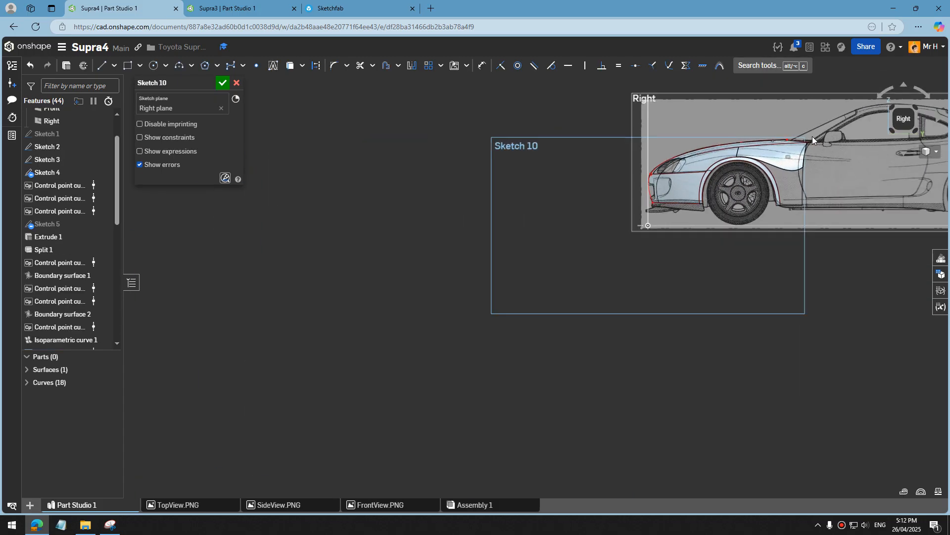
pyautogui.scroll(6, 813, 136)
# Step: Project the short edge between the two fender patches above the wheel arch into the sketch
pyautogui.click(257, 65)
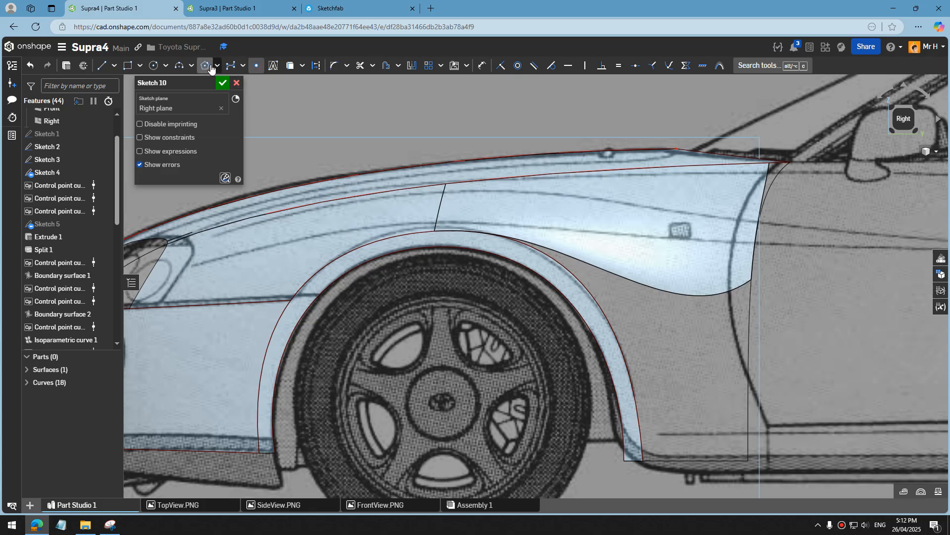
pyautogui.click(290, 66)
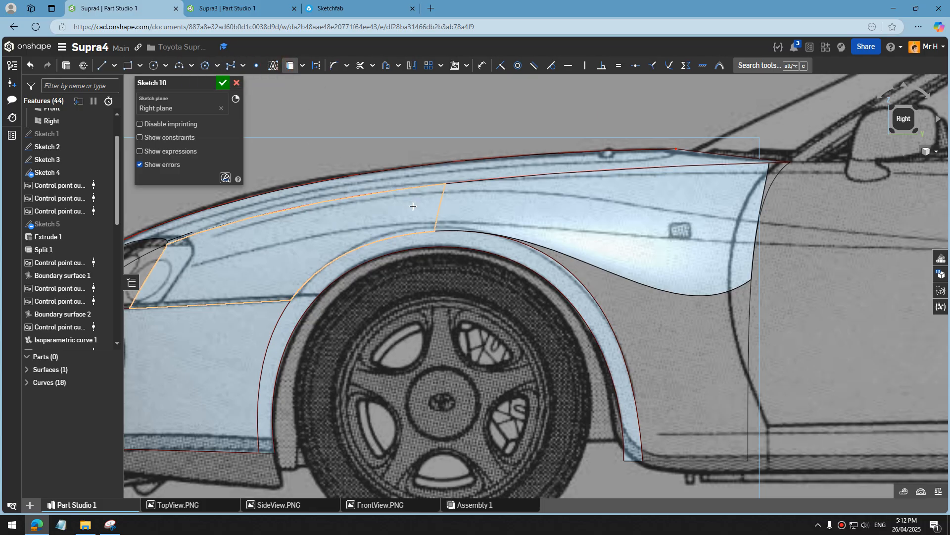
pyautogui.click(436, 215)
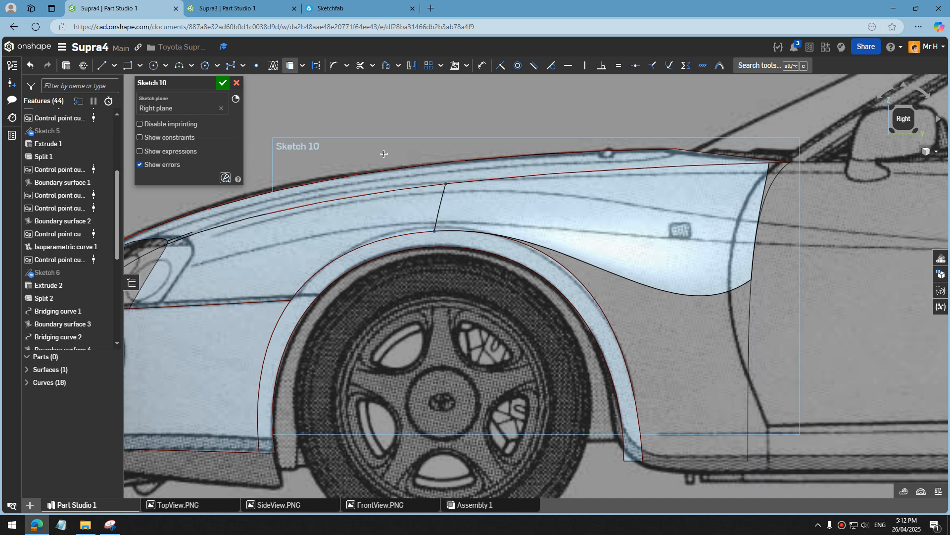
# Step: Sketch a degree 3 Bezier curve about 59 mm long from the projected edge's lower end rearward past the fender edge, and accept the sketch
pyautogui.click(230, 66)
pyautogui.click(435, 230)
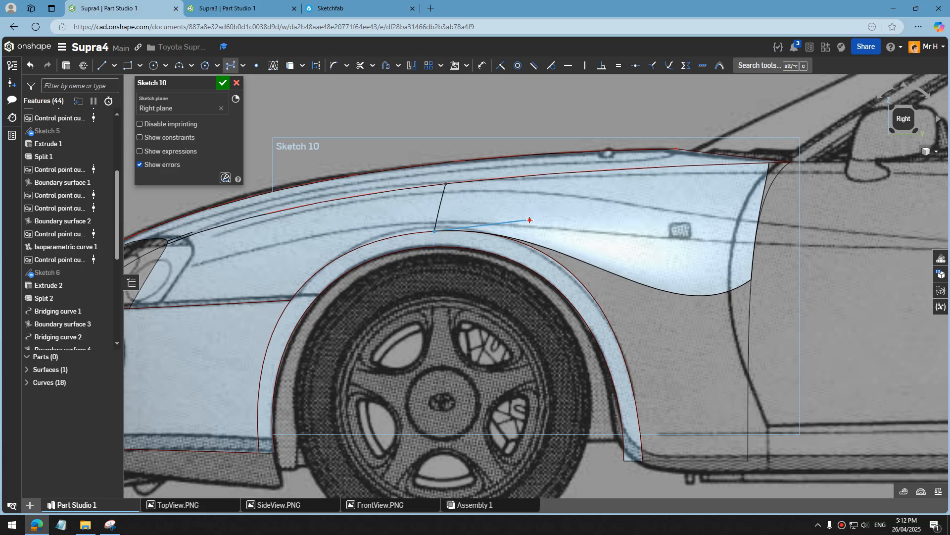
pyautogui.click(530, 219)
pyautogui.click(683, 221)
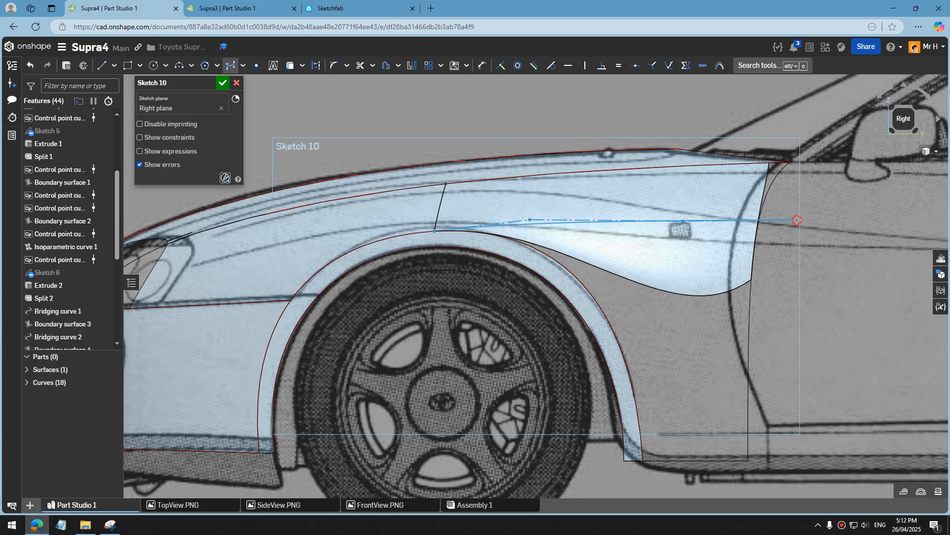
pyautogui.doubleClick(797, 220)
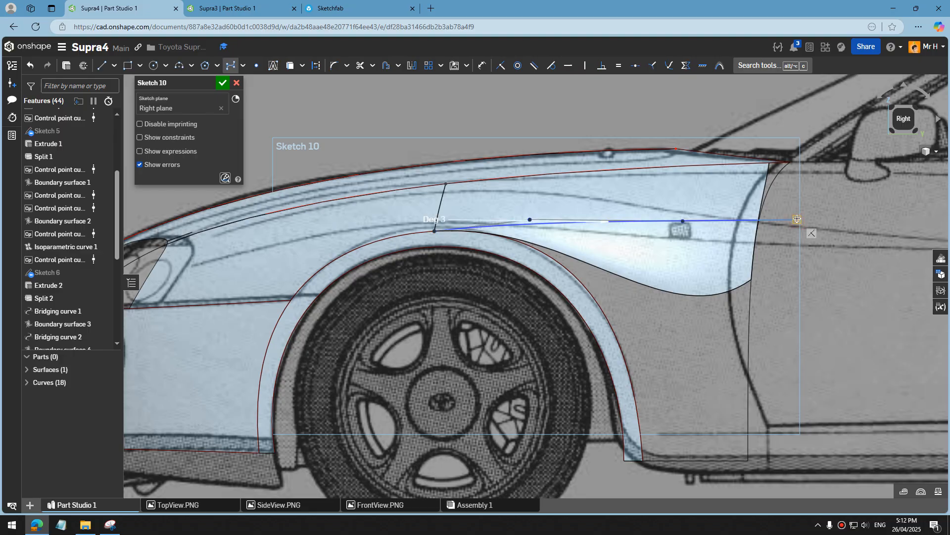
pyautogui.click(222, 83)
# Step: Extrude the new sketch curve as a new surface with a blind depth of 142 mm through the rear fender
pyautogui.scroll(-3, 470, 244)
pyautogui.hotkey('shift', '4')
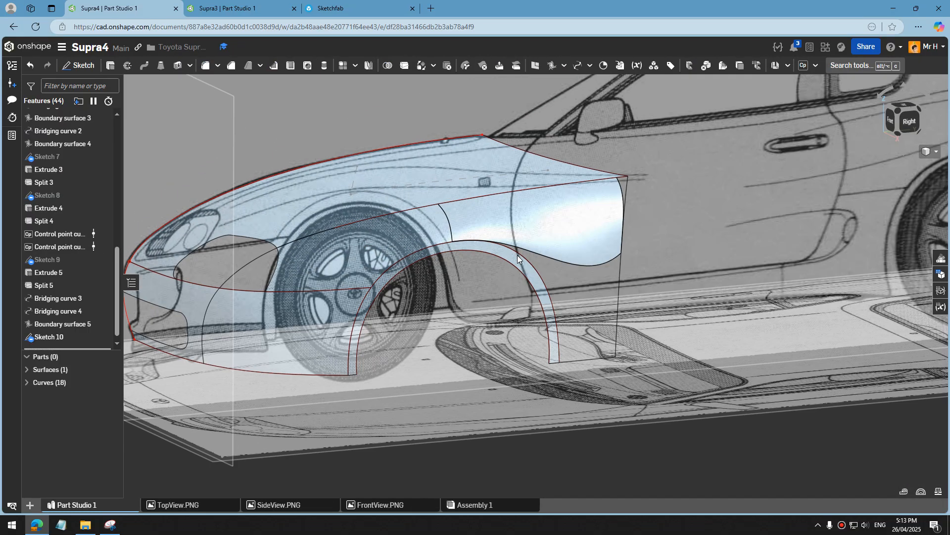
pyautogui.click(565, 212)
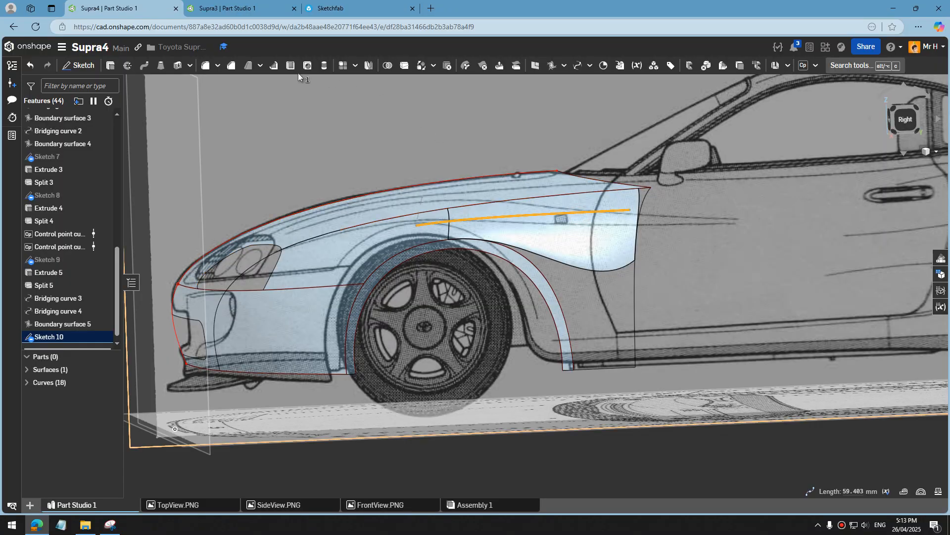
pyautogui.click(114, 71)
pyautogui.moveTo(444, 248)
pyautogui.mouseDown(button='right')
pyautogui.moveTo(463, 259)
pyautogui.moveTo(488, 186)
pyautogui.mouseUp(button='right')
pyautogui.moveTo(657, 279); pyautogui.dragTo(672, 286)
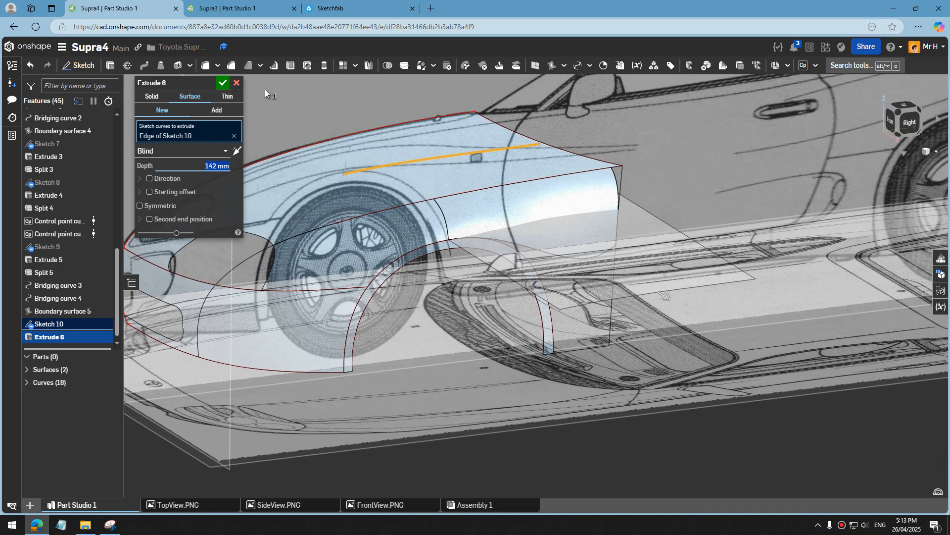
pyautogui.click(221, 85)
# Step: Split the body surface with the extruded surface, keeping only the side above the cut
pyautogui.moveTo(321, 96); pyautogui.dragTo(403, 73, button='right')
pyautogui.click(404, 67)
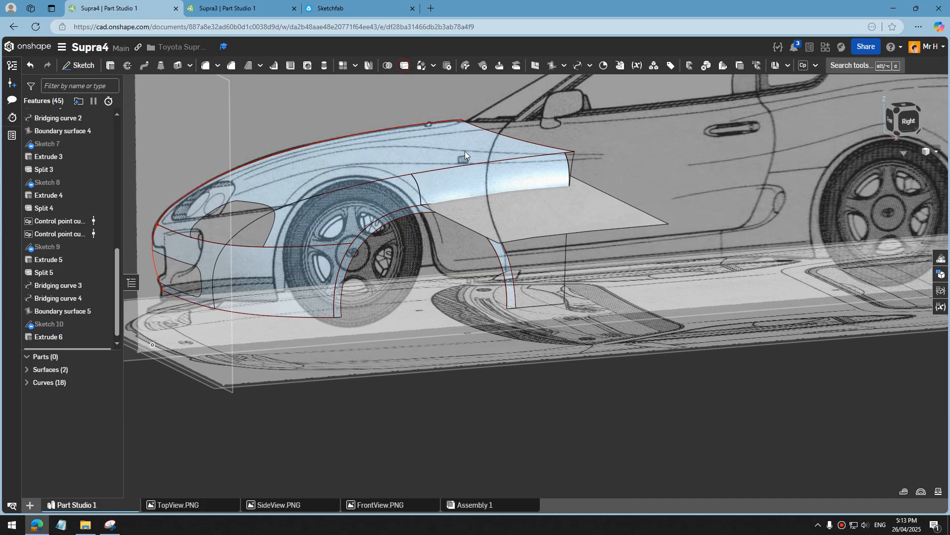
pyautogui.click(512, 184)
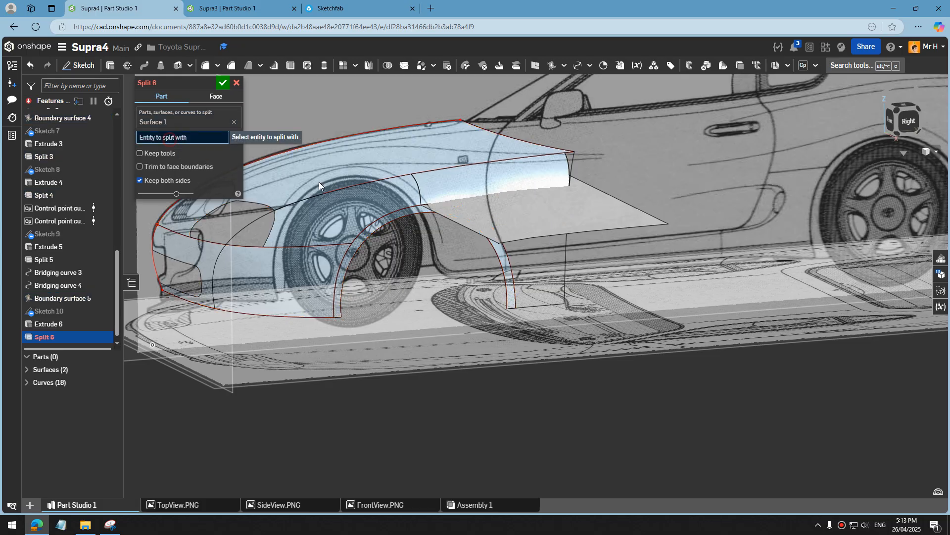
pyautogui.click(574, 220)
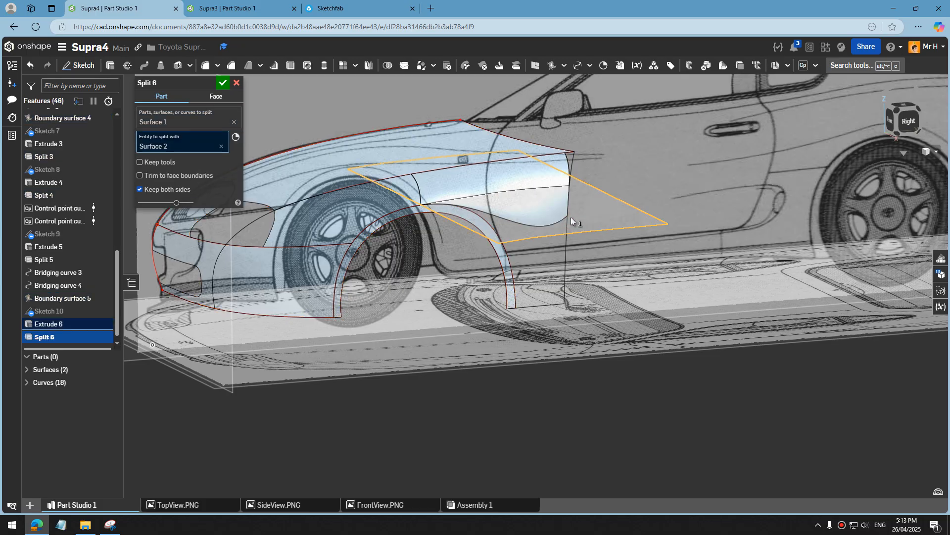
pyautogui.click(156, 192)
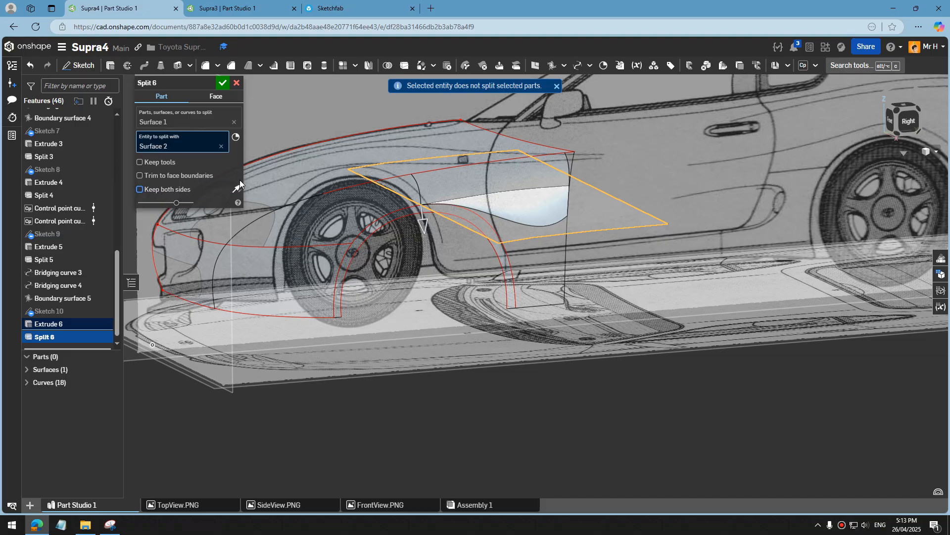
pyautogui.click(236, 189)
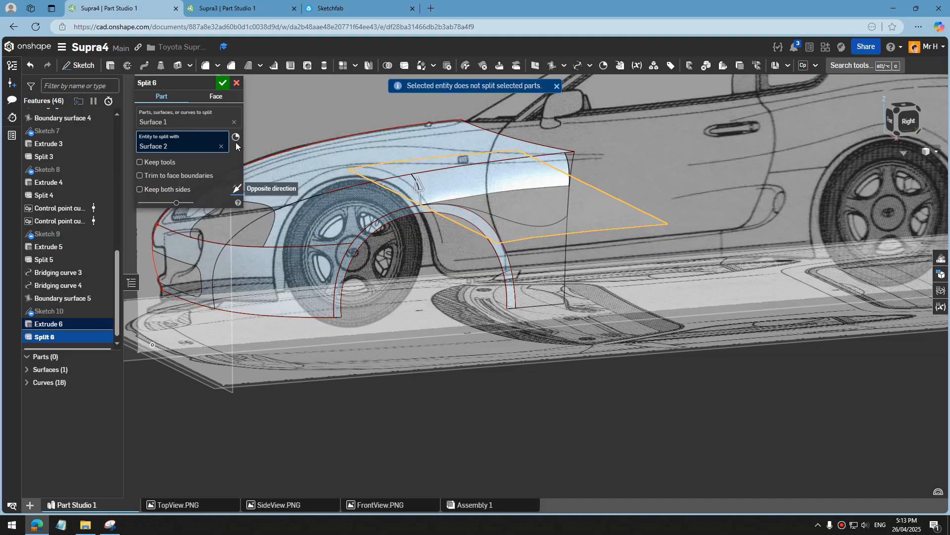
pyautogui.click(224, 86)
# Step: Start a boundary surface using the trimmed fender's lower edge and the short sill curve behind the wheel arch as U profiles
pyautogui.scroll(5, 525, 139)
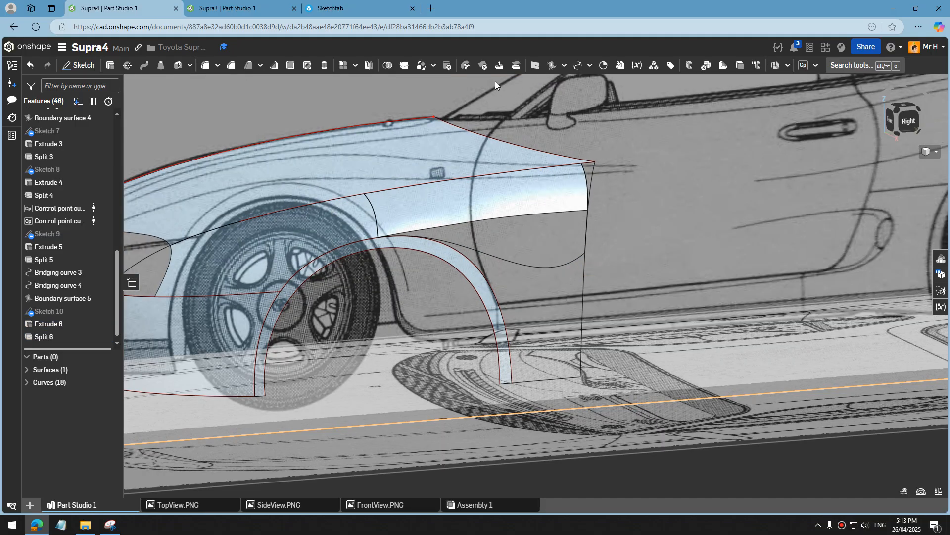
pyautogui.click(552, 65)
pyautogui.click(497, 220)
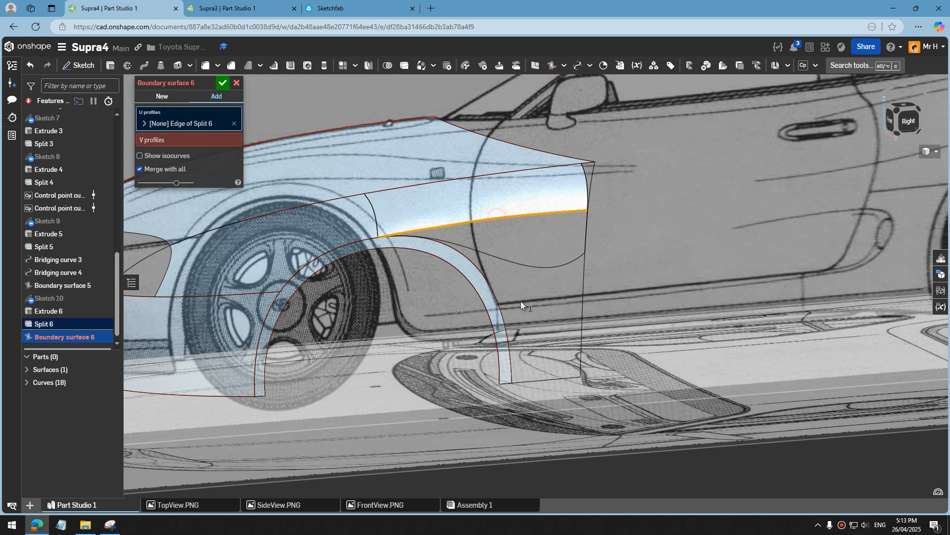
pyautogui.click(544, 383)
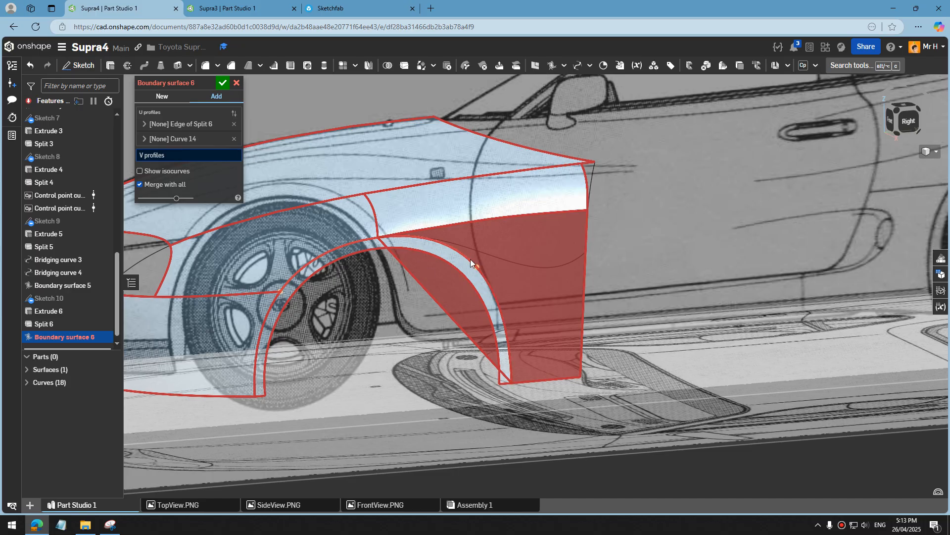
pyautogui.moveTo(519, 302); pyautogui.dragTo(478, 280, button='right')
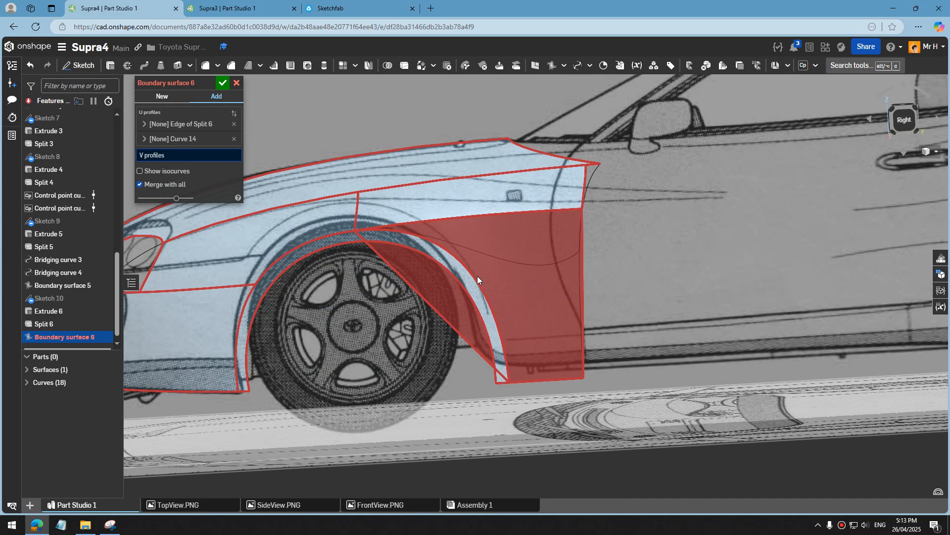
# Step: Set the V profiles to the outer wheel arch edge and the two connected curves along the fender's rear edge
pyautogui.rightClick(478, 280)
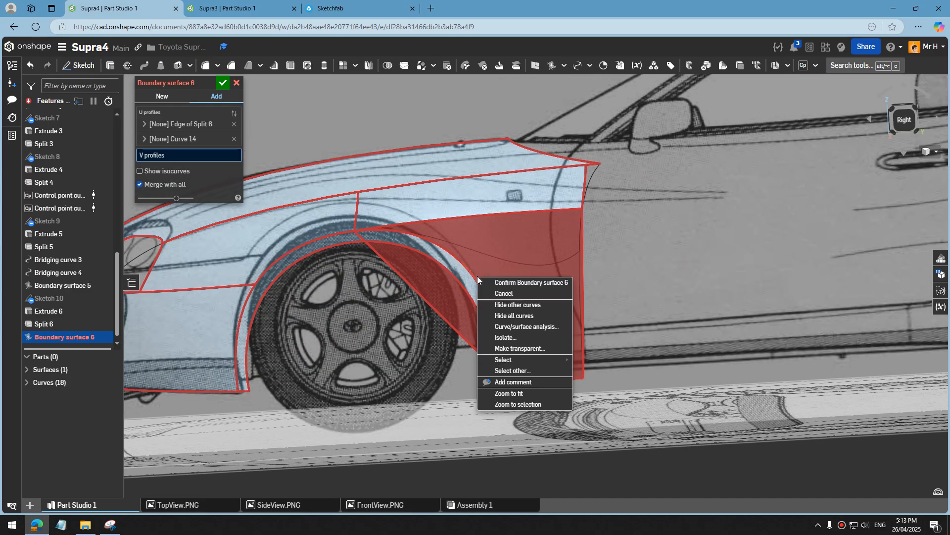
pyautogui.click(521, 372)
pyautogui.click(555, 347)
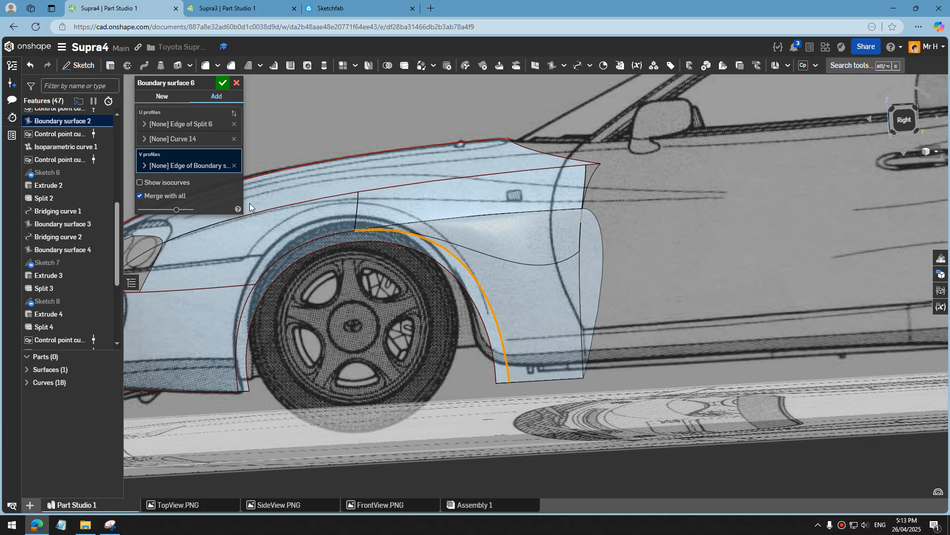
pyautogui.click(580, 279)
pyautogui.click(154, 181)
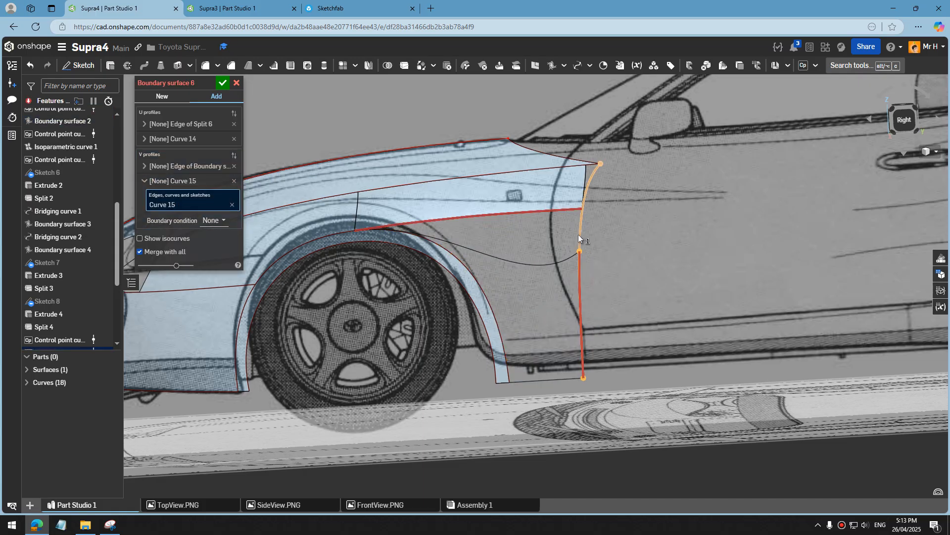
pyautogui.click(582, 195)
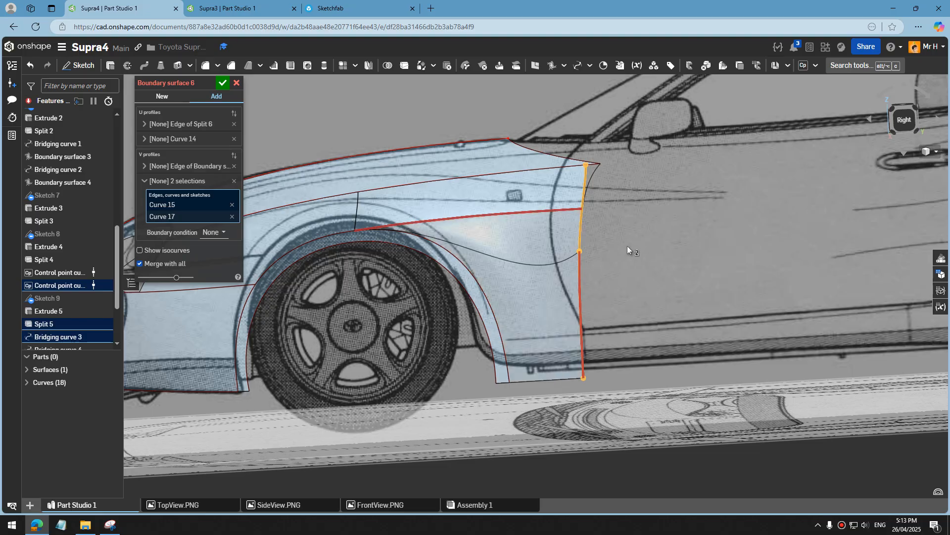
# Step: Apply a Match curvature condition to the upper U profile and accept the boundary surface
pyautogui.moveTo(628, 245); pyautogui.dragTo(660, 256, button='right')
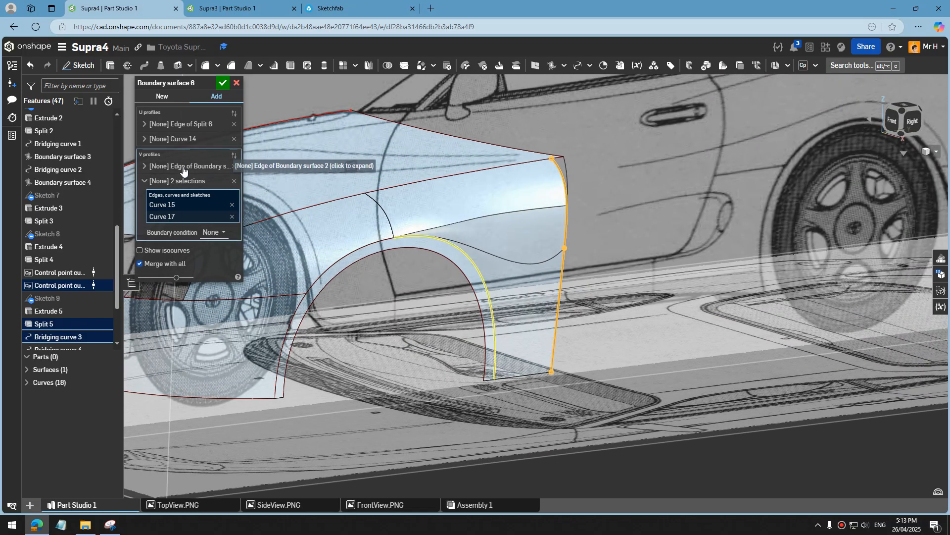
pyautogui.click(186, 126)
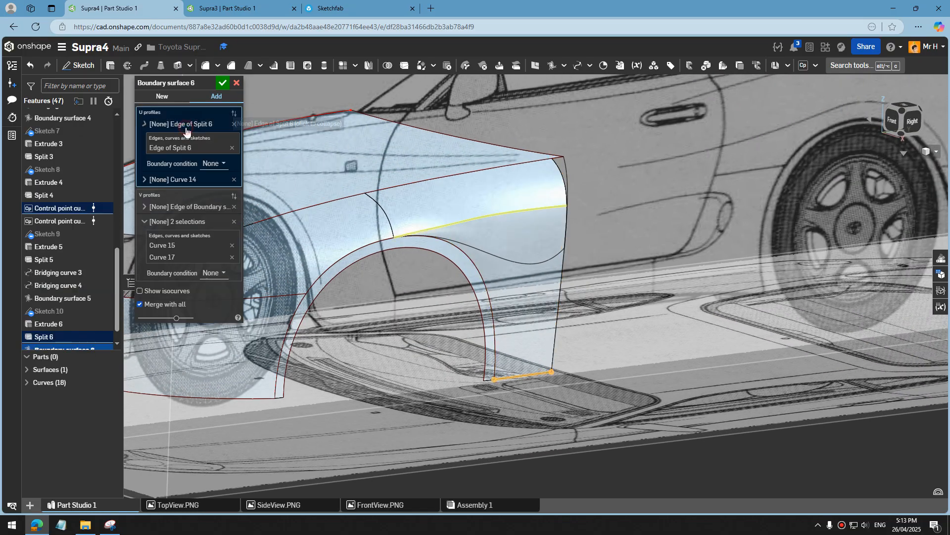
pyautogui.click(214, 163)
pyautogui.click(234, 233)
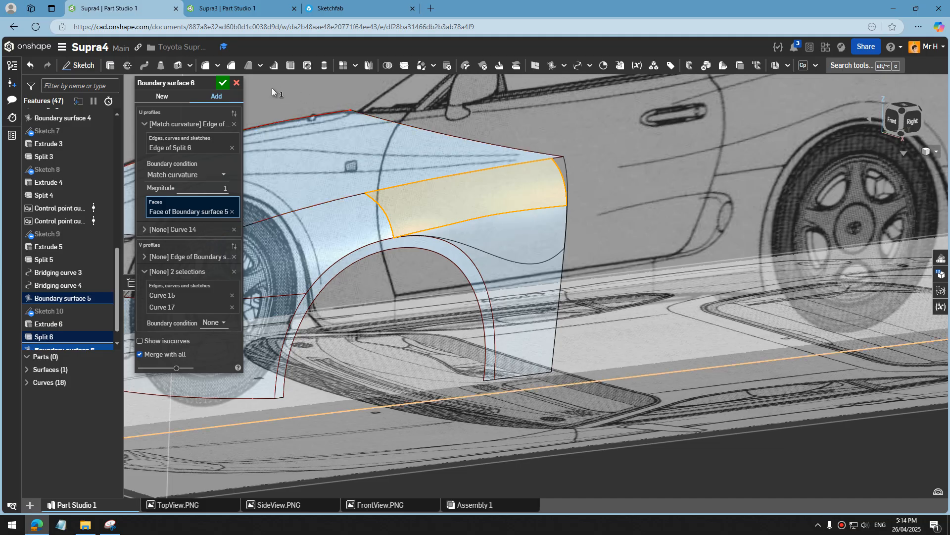
pyautogui.click(224, 85)
# Step: Hide all curves in the model
pyautogui.scroll(-2, 595, 220)
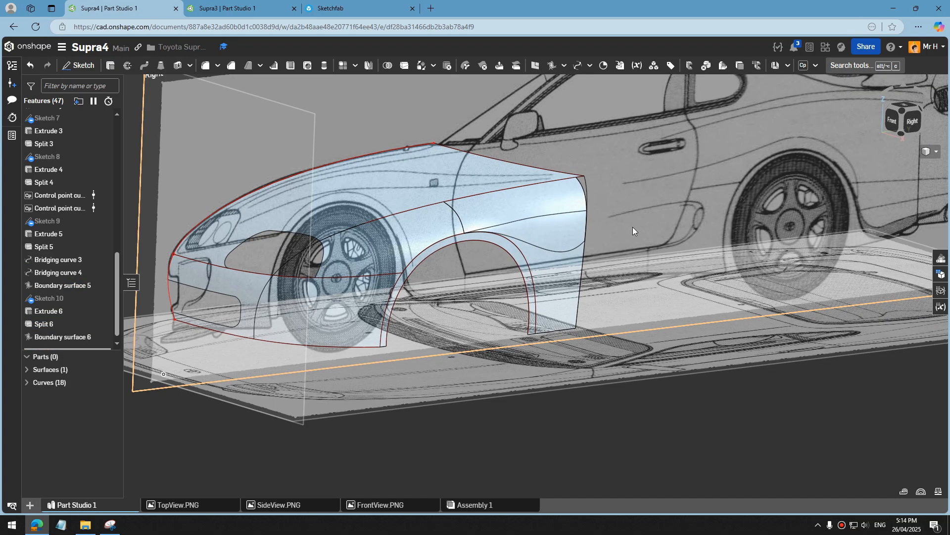
pyautogui.moveTo(632, 227)
pyautogui.mouseDown(button='right')
pyautogui.moveTo(636, 213)
pyautogui.moveTo(642, 222)
pyautogui.mouseUp(button='right')
pyautogui.scroll(-2, 642, 222)
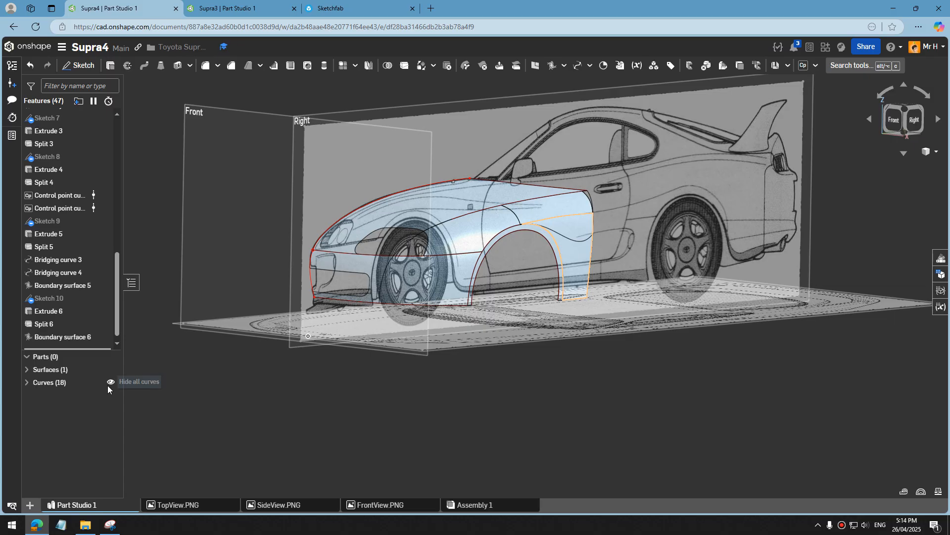
pyautogui.click(110, 381)
# Step: Hide the Top, Front and Right planes
pyautogui.scroll(1, 537, 202)
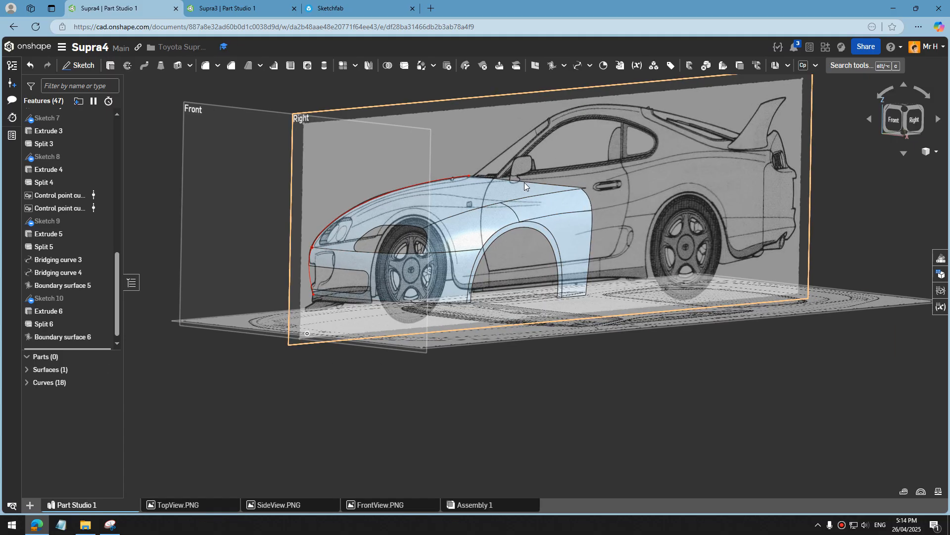
pyautogui.scroll(-1, 502, 178)
pyautogui.scroll(2, 497, 180)
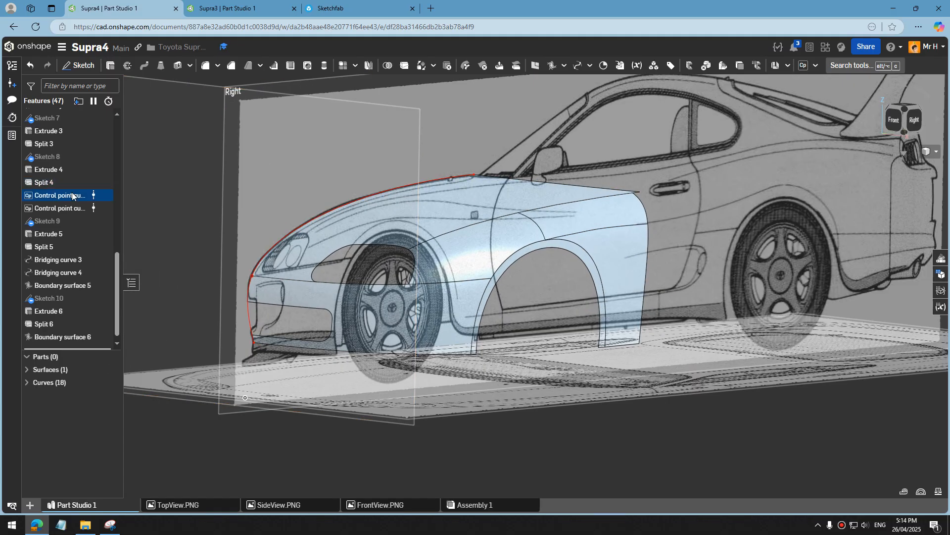
pyautogui.scroll(10, 72, 193)
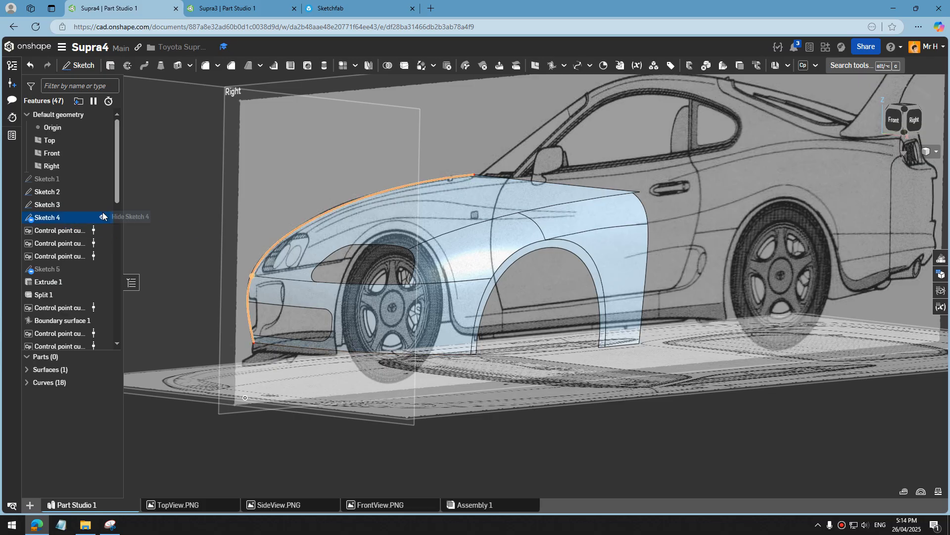
pyautogui.click(103, 139)
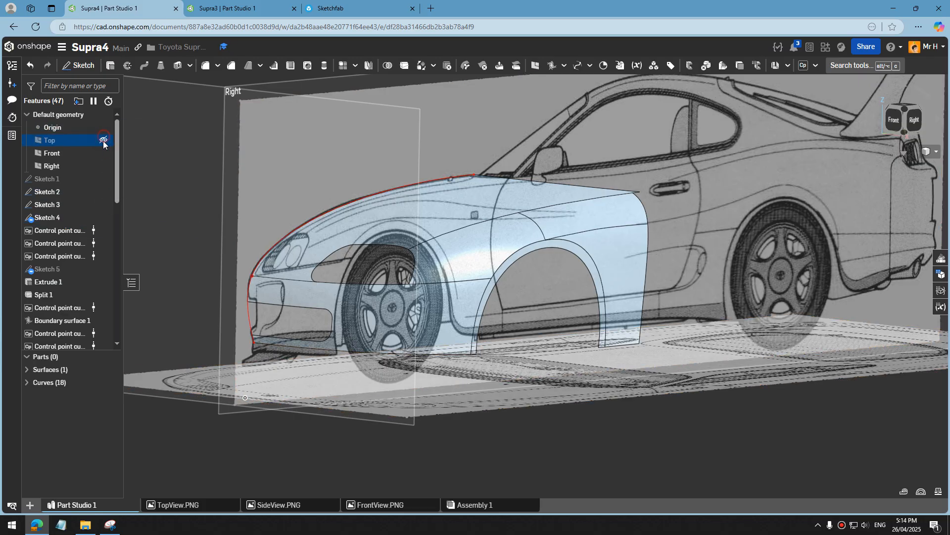
pyautogui.click(103, 153)
pyautogui.click(103, 165)
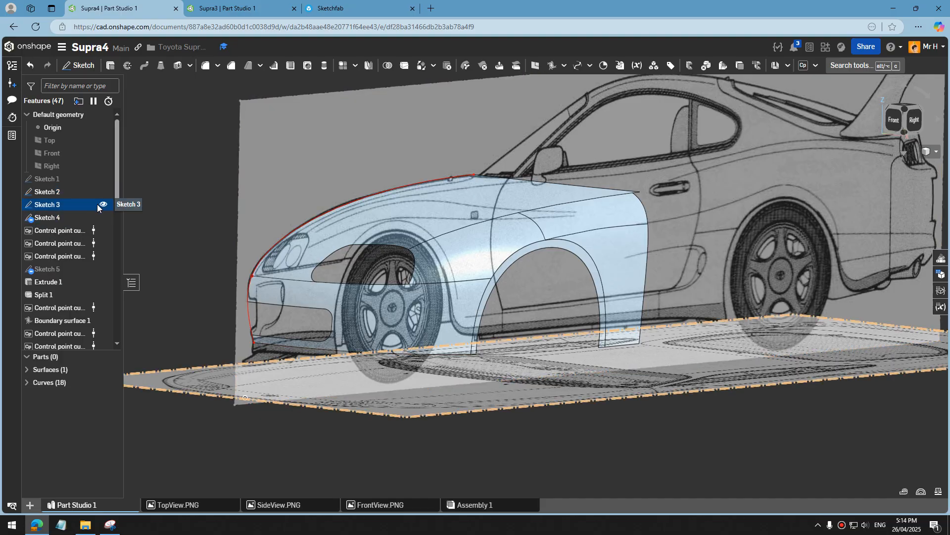
# Step: Hide Sketch 2, Sketch 3 and Sketch 4 so only the body surface is displayed
pyautogui.scroll(-3, 218, 215)
pyautogui.scroll(3, 238, 201)
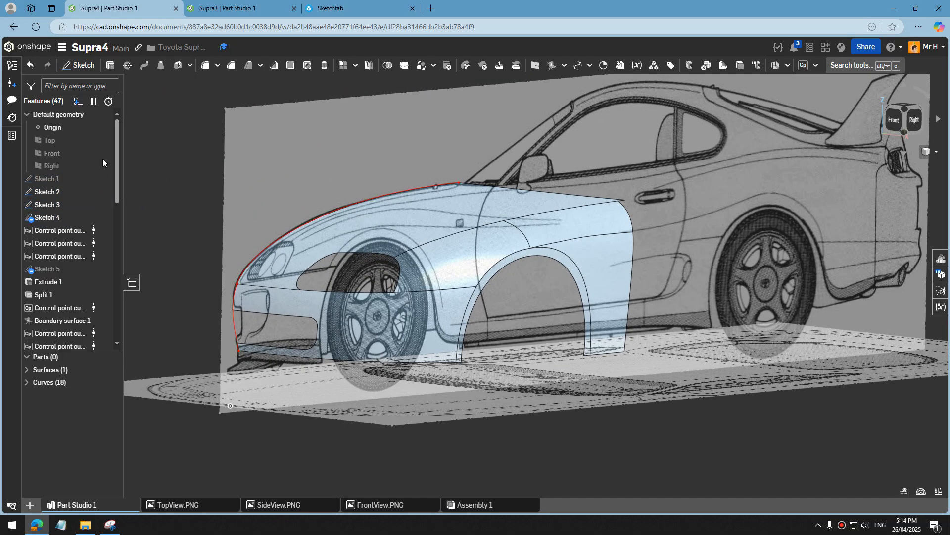
pyautogui.click(79, 243)
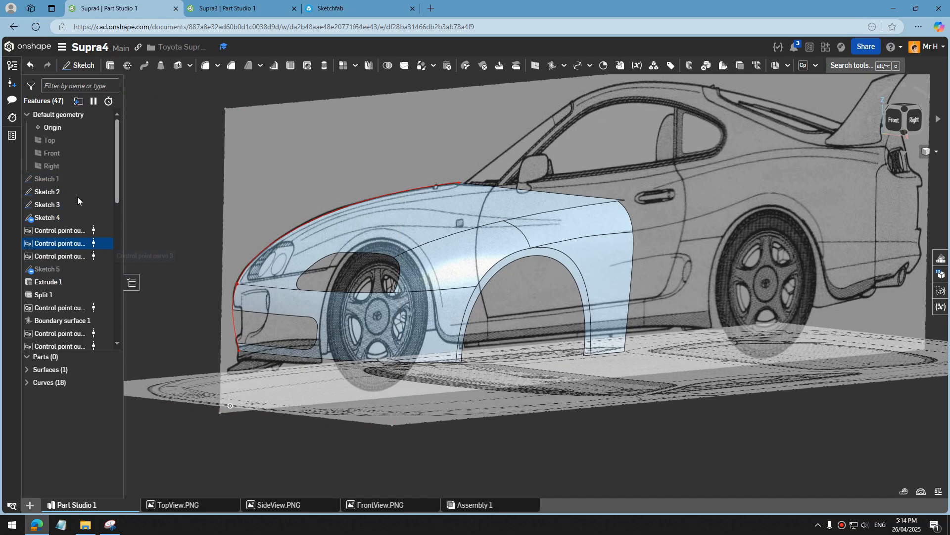
pyautogui.click(97, 193)
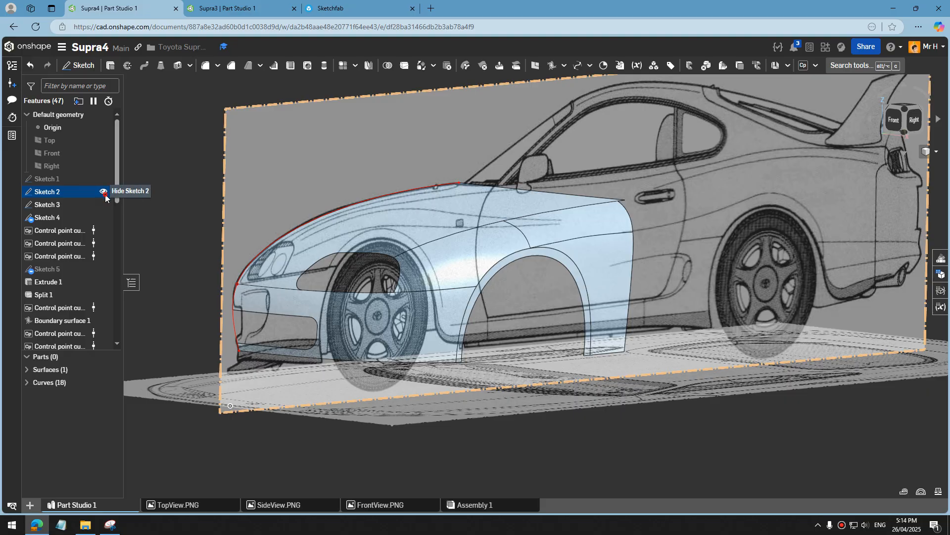
pyautogui.click(104, 192)
pyautogui.click(104, 204)
pyautogui.click(104, 217)
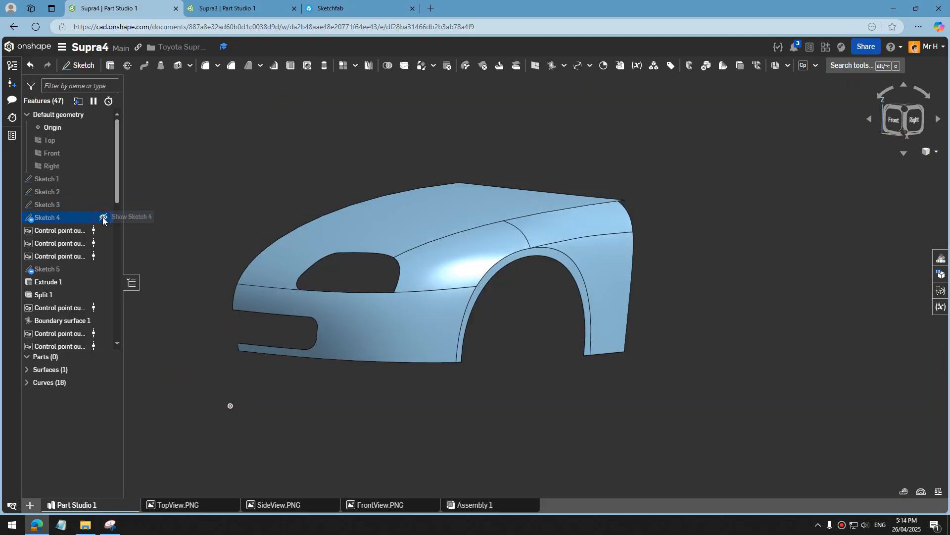
# Step: Mirror the half-body surface across the Right plane as a new part mirror
pyautogui.scroll(-3, 289, 200)
pyautogui.moveTo(408, 131); pyautogui.dragTo(305, 112, button='right')
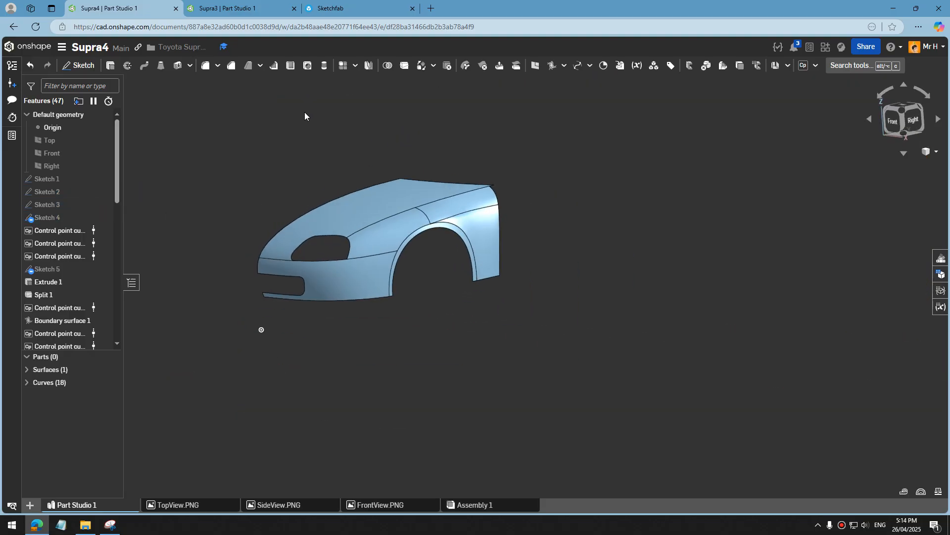
pyautogui.click(368, 65)
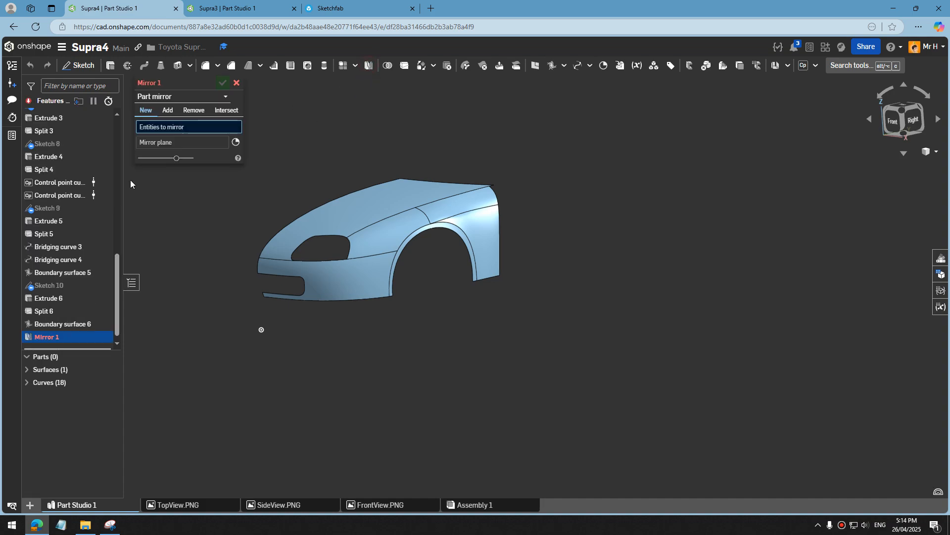
pyautogui.scroll(4, 64, 168)
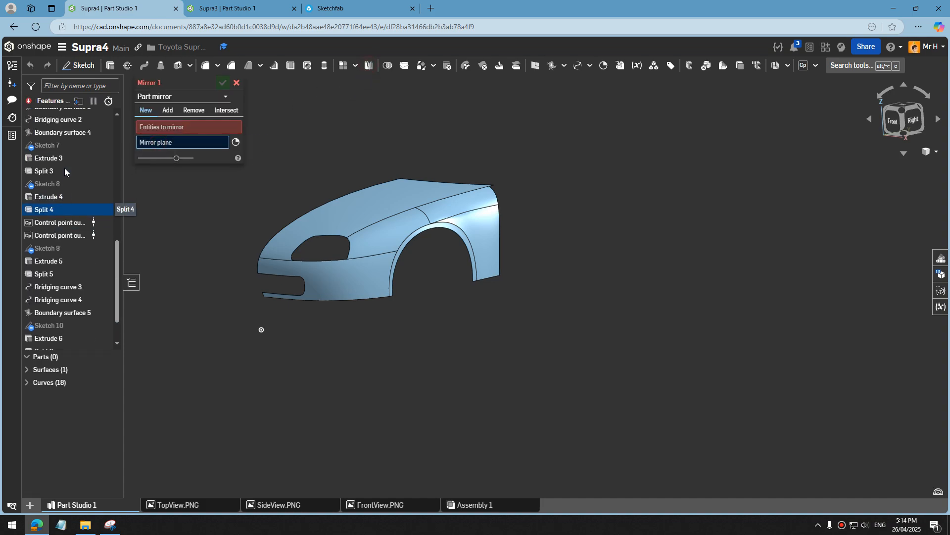
pyautogui.click(49, 382)
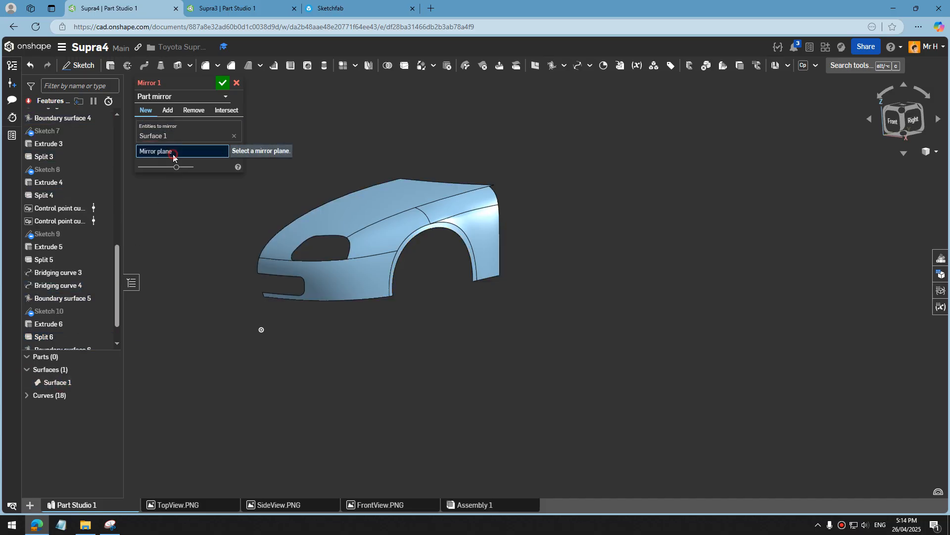
pyautogui.scroll(10, 85, 185)
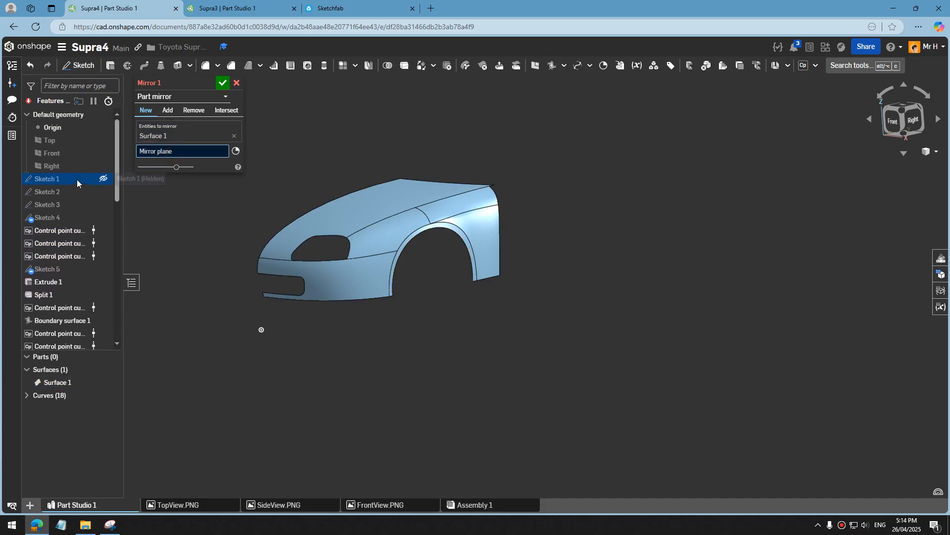
pyautogui.click(58, 165)
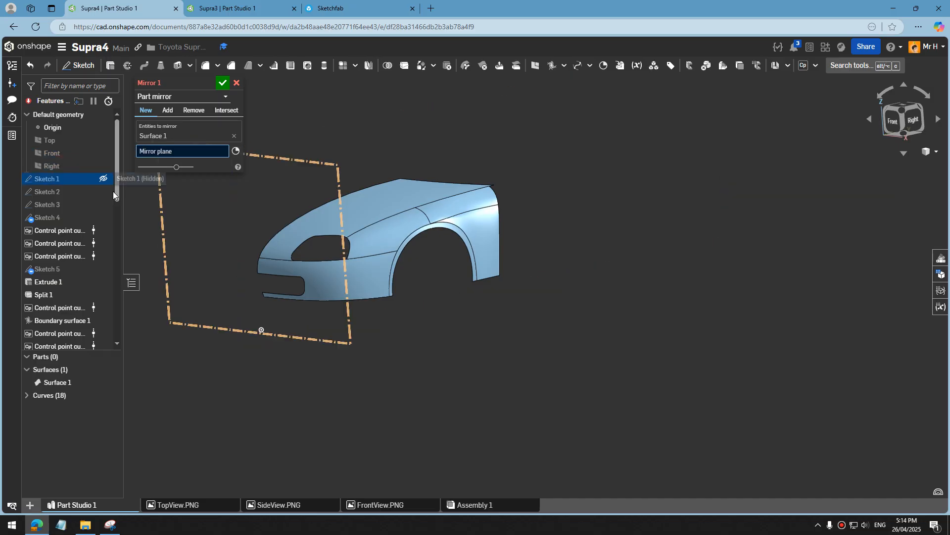
pyautogui.click(223, 83)
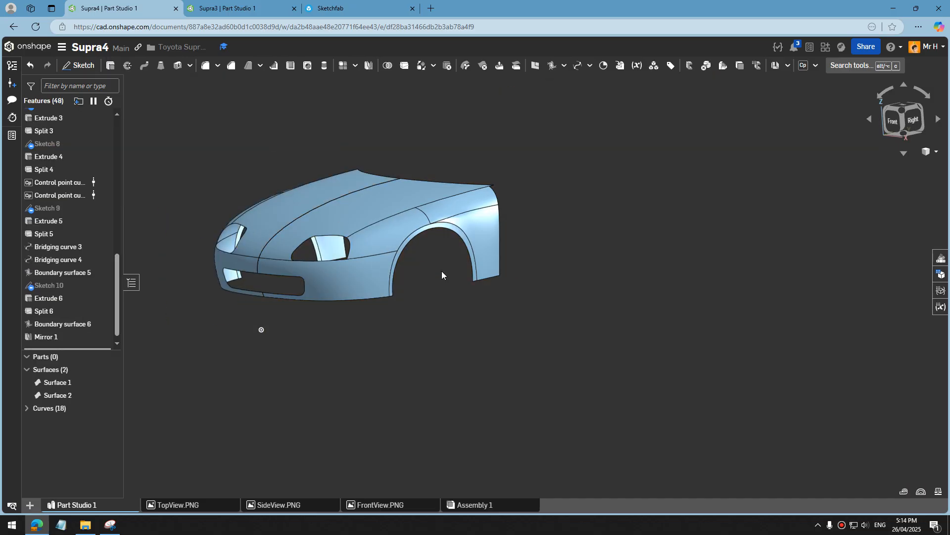
# Step: Set the appearance of the mirrored half, Surface 2, to the yellow custom color
pyautogui.scroll(-3, 485, 289)
pyautogui.scroll(5, 387, 254)
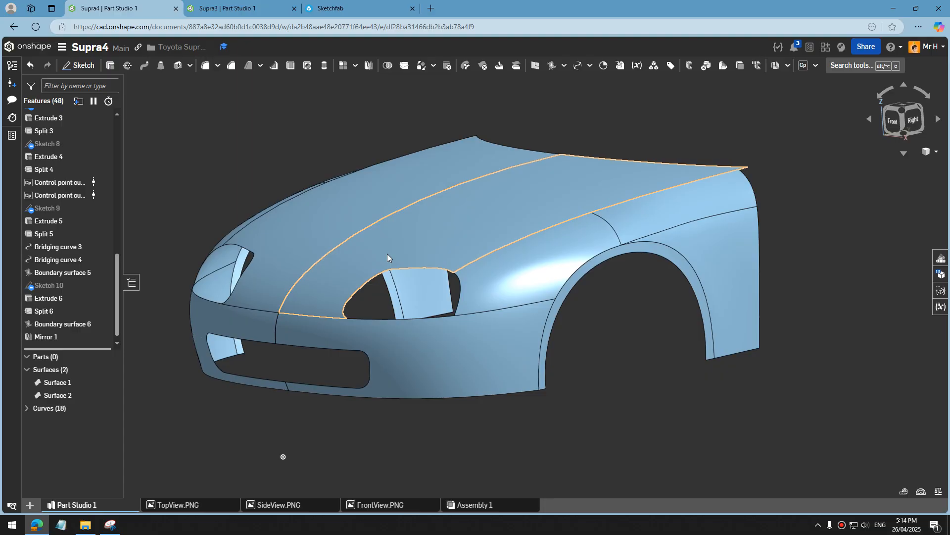
pyautogui.moveTo(621, 403); pyautogui.dragTo(630, 423, button='middle')
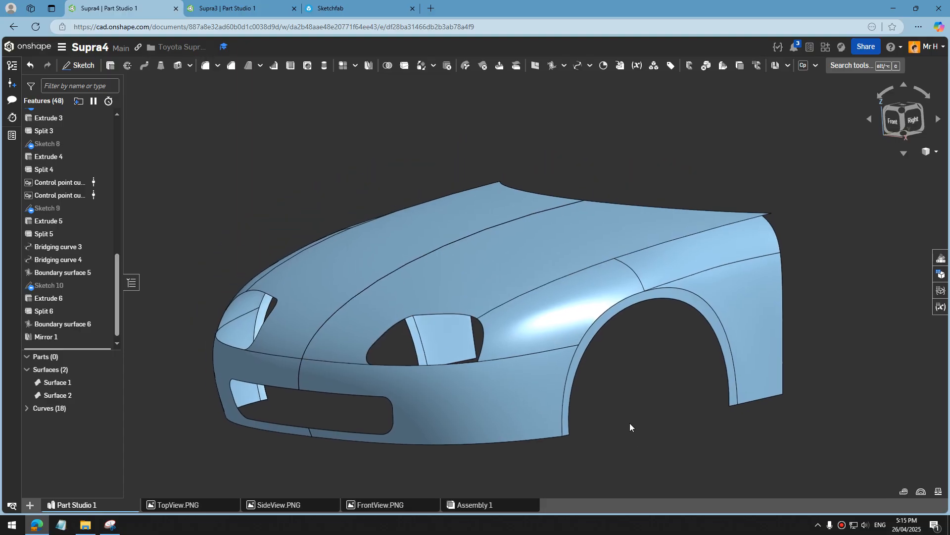
pyautogui.moveTo(629, 422); pyautogui.dragTo(577, 392, button='right')
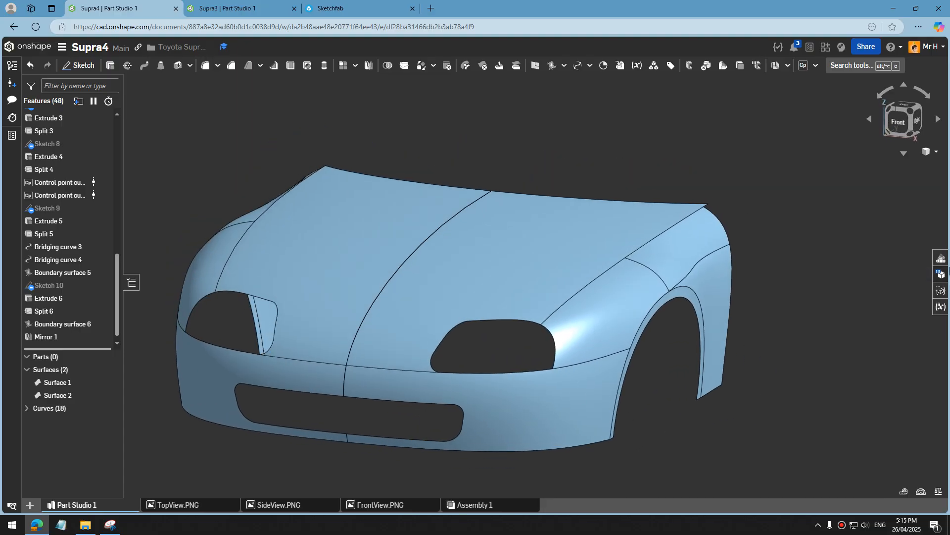
pyautogui.click(943, 261)
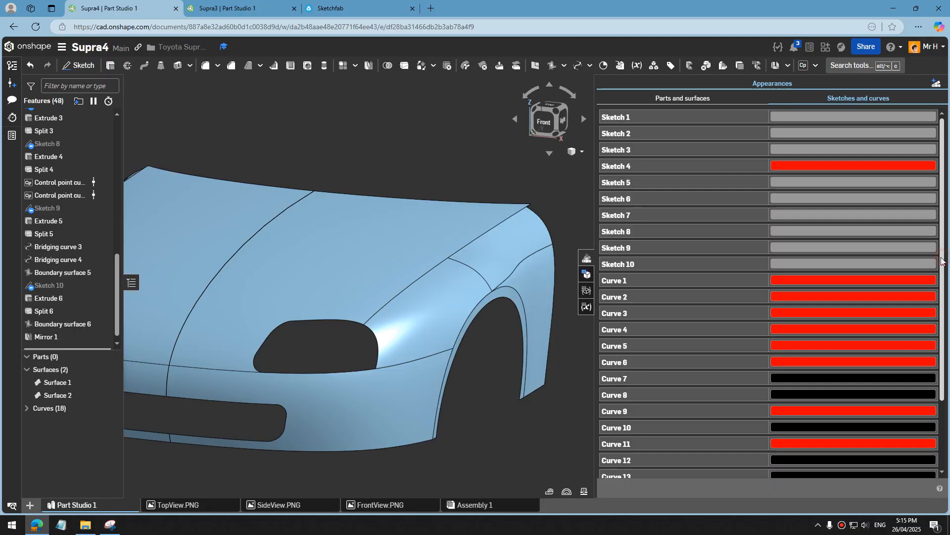
pyautogui.click(688, 100)
pyautogui.click(844, 118)
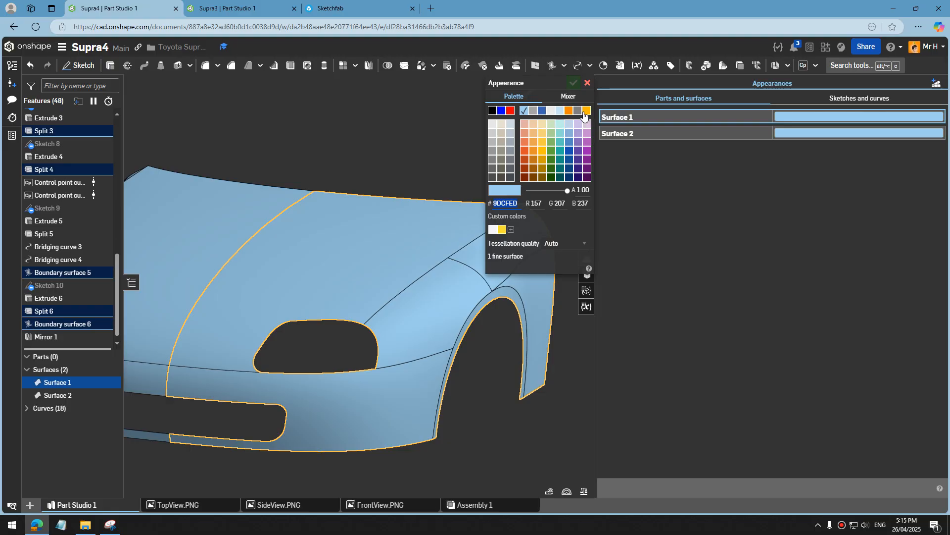
pyautogui.click(585, 112)
pyautogui.click(807, 133)
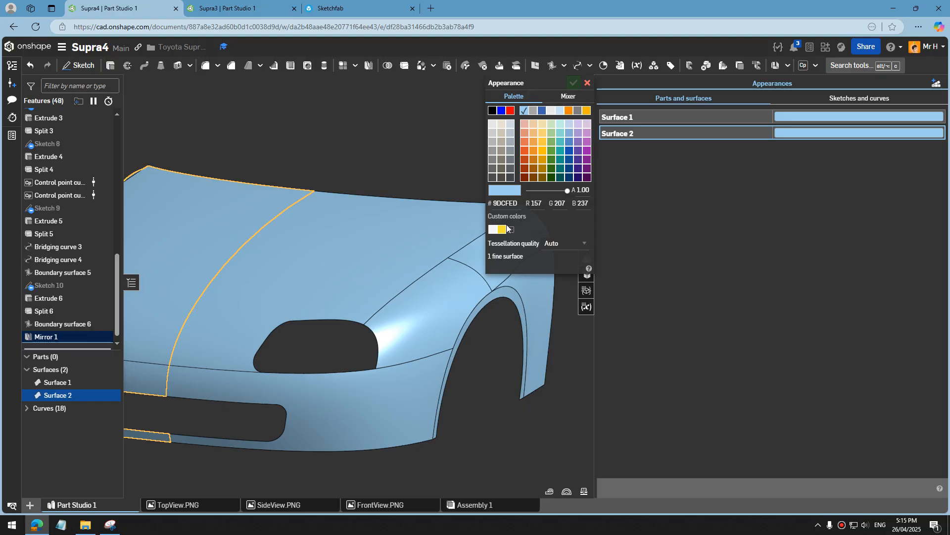
pyautogui.click(502, 229)
pyautogui.click(573, 82)
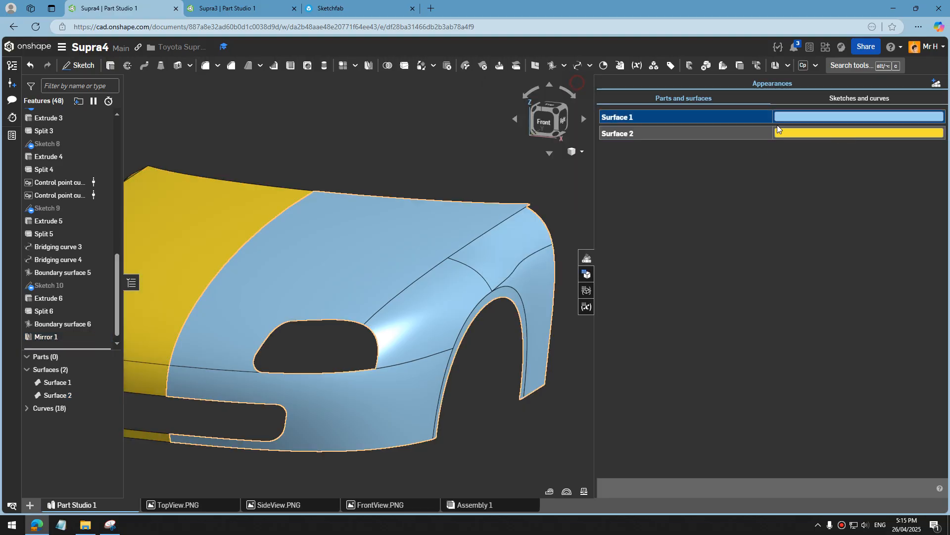
# Step: Apply the same yellow custom color to Surface 1 and collapse the feature list
pyautogui.click(852, 116)
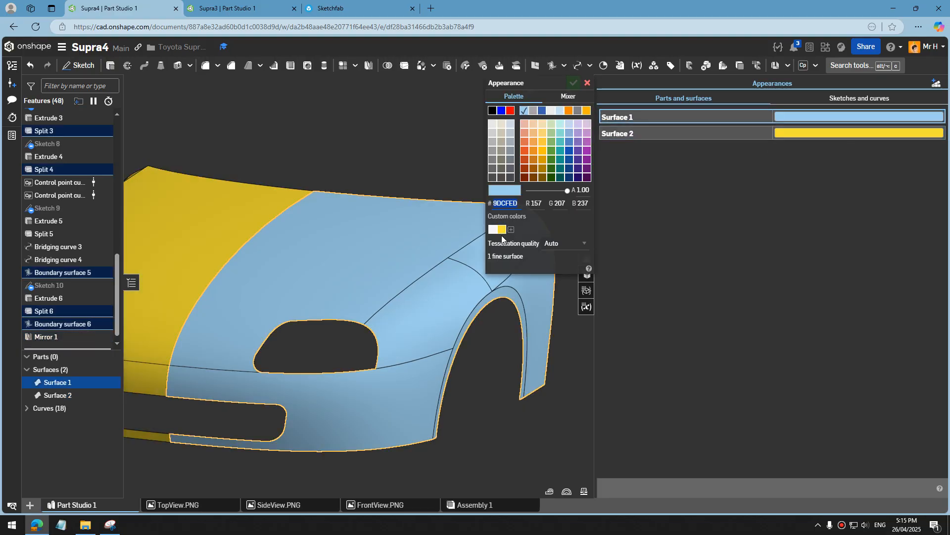
pyautogui.click(503, 229)
pyautogui.click(574, 83)
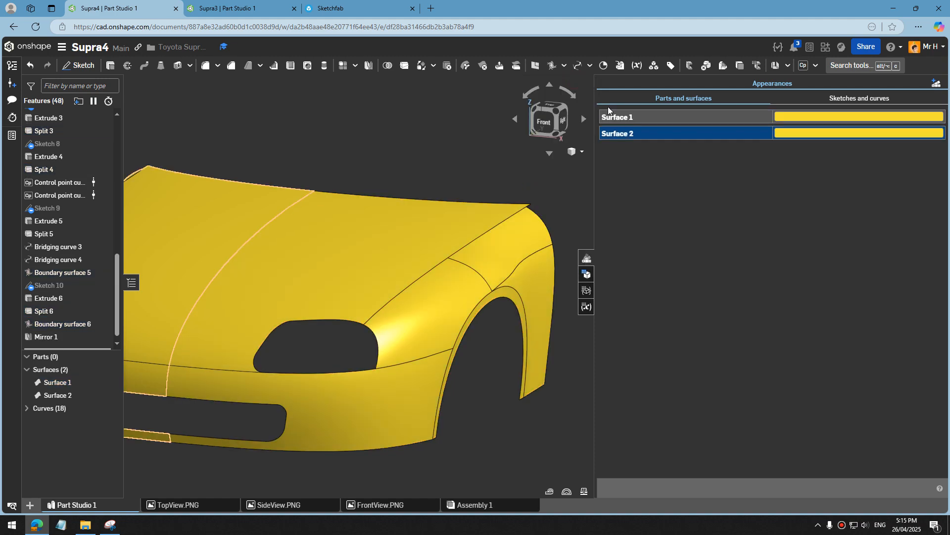
pyautogui.click(589, 256)
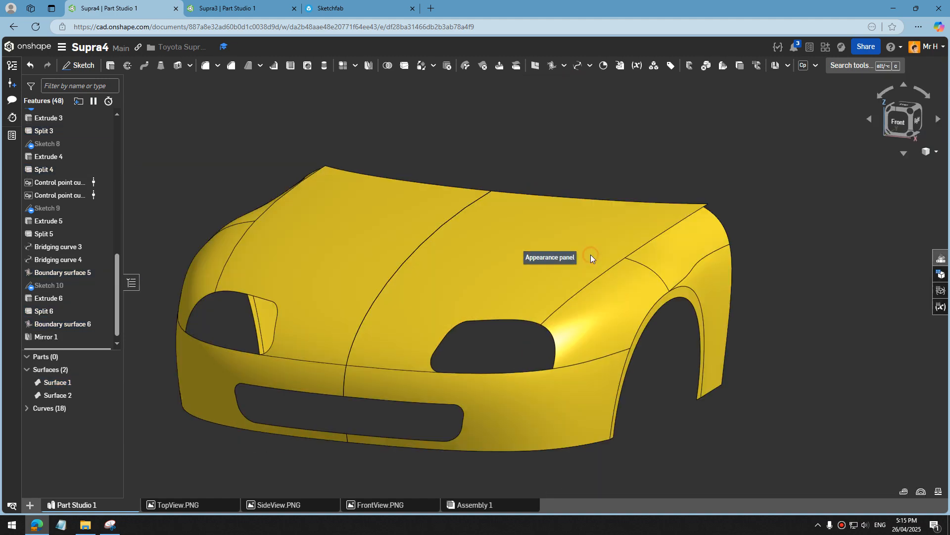
pyautogui.click(130, 283)
# Step: Inspect the continuity of the complete front body with zebra stripes and turn the stripes off
pyautogui.moveTo(320, 278); pyautogui.dragTo(413, 261, button='right')
pyautogui.moveTo(554, 303); pyautogui.dragTo(558, 346, button='right')
pyautogui.scroll(5, 555, 361)
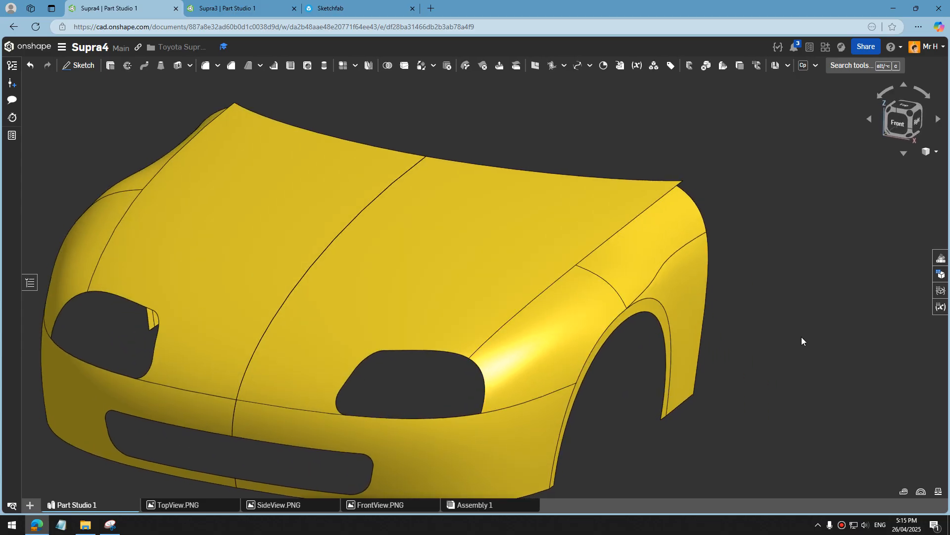
pyautogui.scroll(-3, 801, 341)
pyautogui.moveTo(785, 359)
pyautogui.mouseDown(button='right')
pyautogui.moveTo(796, 354)
pyautogui.moveTo(782, 355)
pyautogui.mouseUp(button='right')
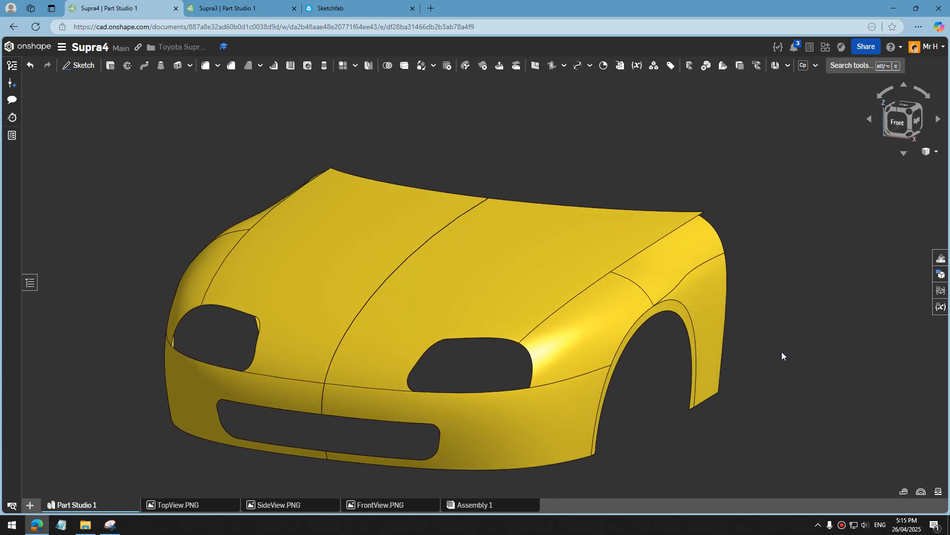
pyautogui.click(926, 491)
pyautogui.click(890, 444)
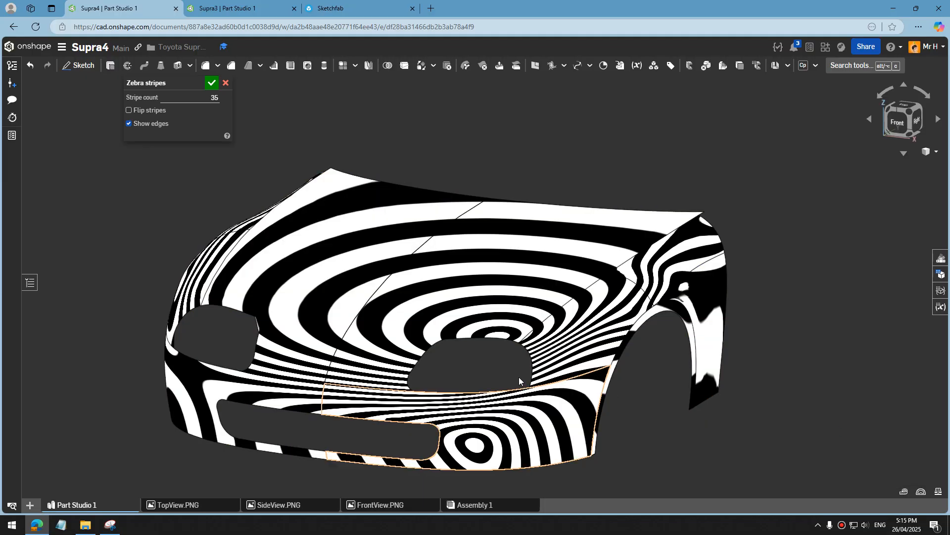
pyautogui.moveTo(523, 375)
pyautogui.mouseDown(button='right')
pyautogui.moveTo(544, 381)
pyautogui.moveTo(551, 405)
pyautogui.moveTo(531, 406)
pyautogui.moveTo(538, 382)
pyautogui.moveTo(523, 369)
pyautogui.moveTo(535, 382)
pyautogui.mouseUp(button='right')
pyautogui.click(926, 491)
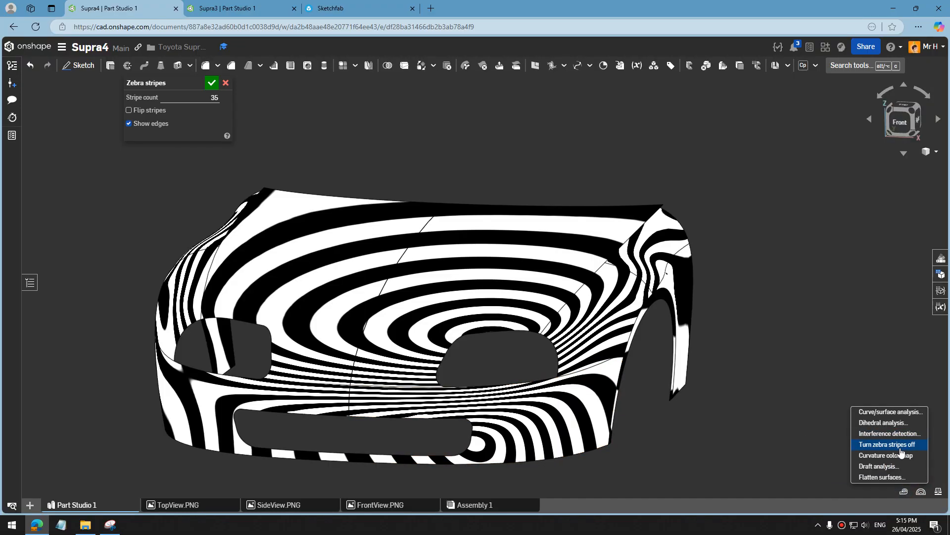
pyautogui.click(900, 448)
# Step: Show curvature combs on both hood halves with Curve/surface analysis and enlarge the comb size
pyautogui.scroll(-2, 836, 424)
pyautogui.scroll(2, 847, 428)
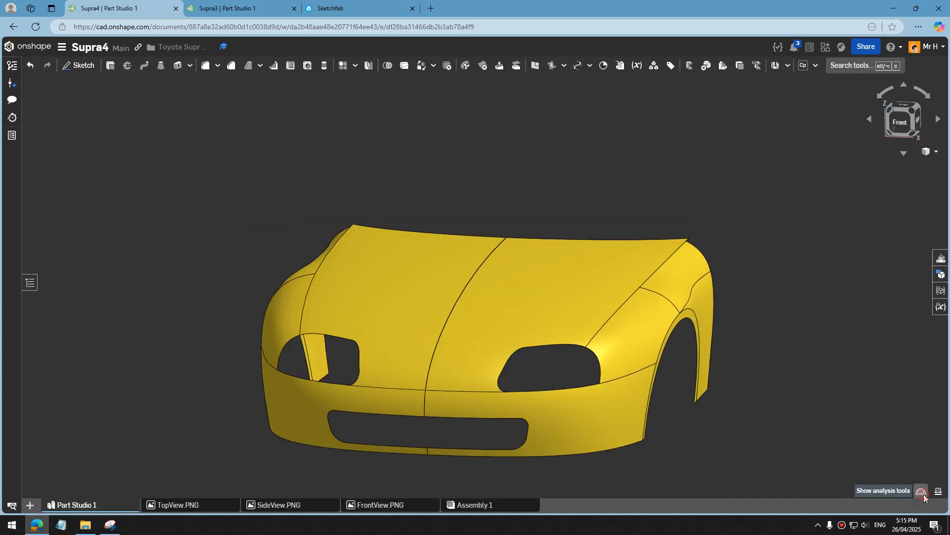
pyautogui.click(922, 492)
pyautogui.click(890, 413)
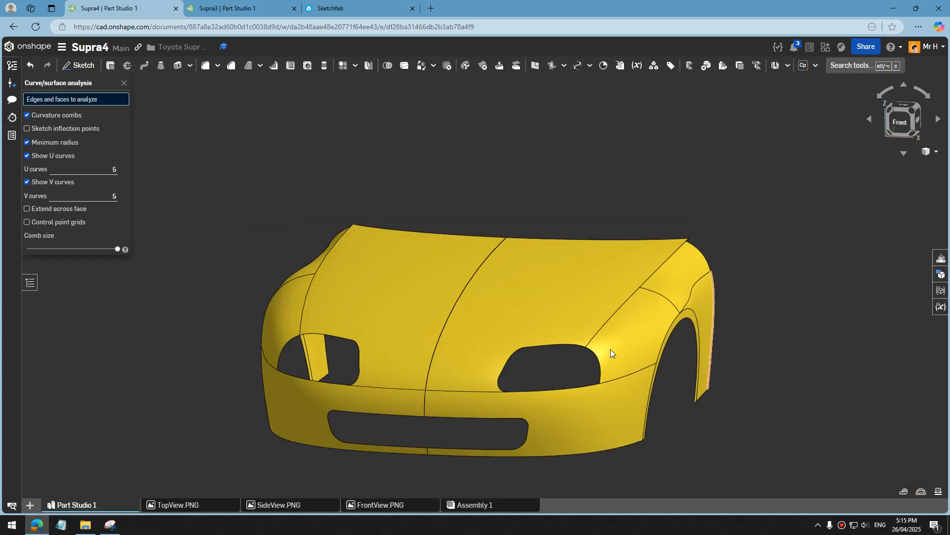
pyautogui.click(480, 318)
pyautogui.click(404, 304)
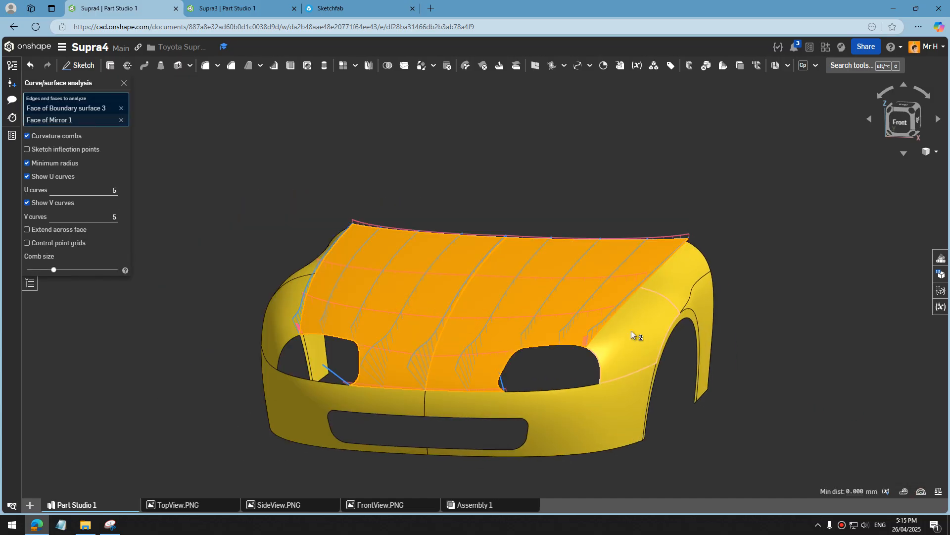
pyautogui.moveTo(53, 270); pyautogui.dragTo(63, 270)
# Step: Add both front bumper faces and the fender face beside each headlight to the curvature comb analysis
pyautogui.click(458, 410)
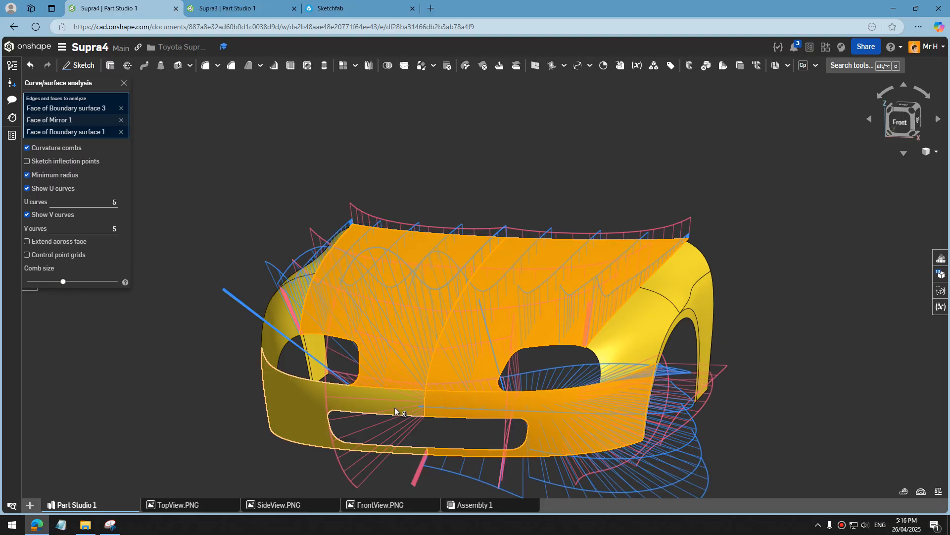
pyautogui.click(395, 409)
pyautogui.scroll(-3, 726, 397)
pyautogui.moveTo(751, 396); pyautogui.dragTo(865, 411, button='right')
pyautogui.scroll(2, 865, 411)
pyautogui.click(630, 363)
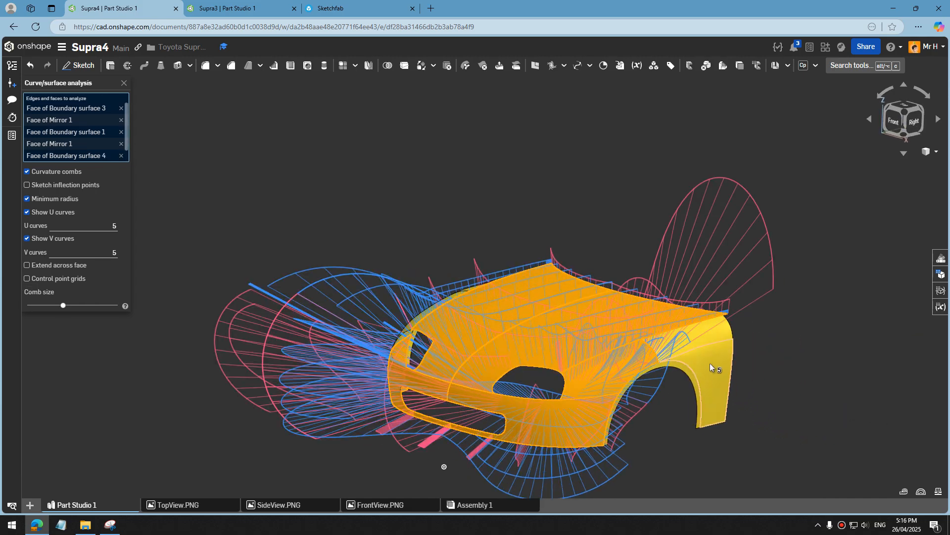
pyautogui.moveTo(710, 364)
pyautogui.mouseDown(button='right')
pyautogui.moveTo(748, 357)
pyautogui.moveTo(759, 366)
pyautogui.moveTo(720, 373)
pyautogui.mouseUp(button='right')
pyautogui.click(454, 351)
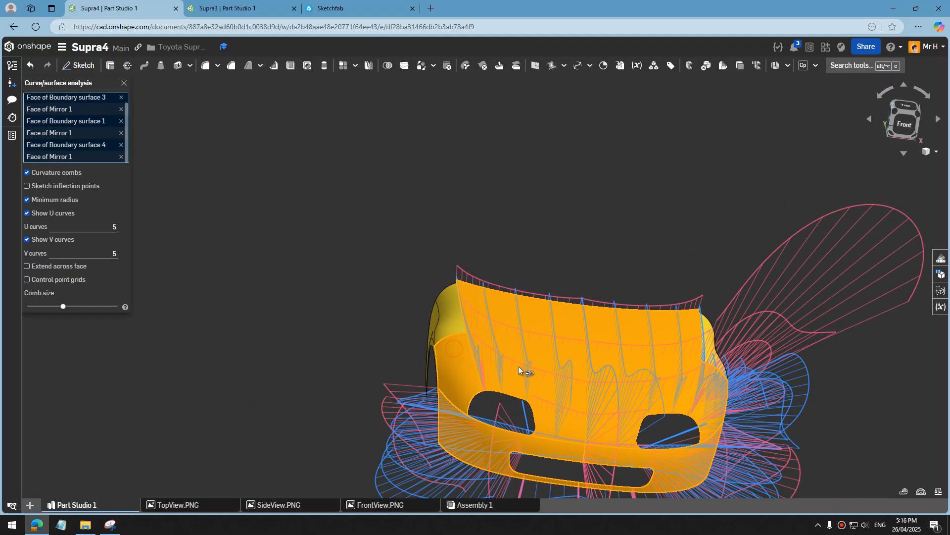
# Step: Add the Boundary surface 5 and Boundary surface 6 fender faces to the analysis and examine their combs
pyautogui.moveTo(527, 372); pyautogui.dragTo(741, 321, button='right')
pyautogui.click(742, 319)
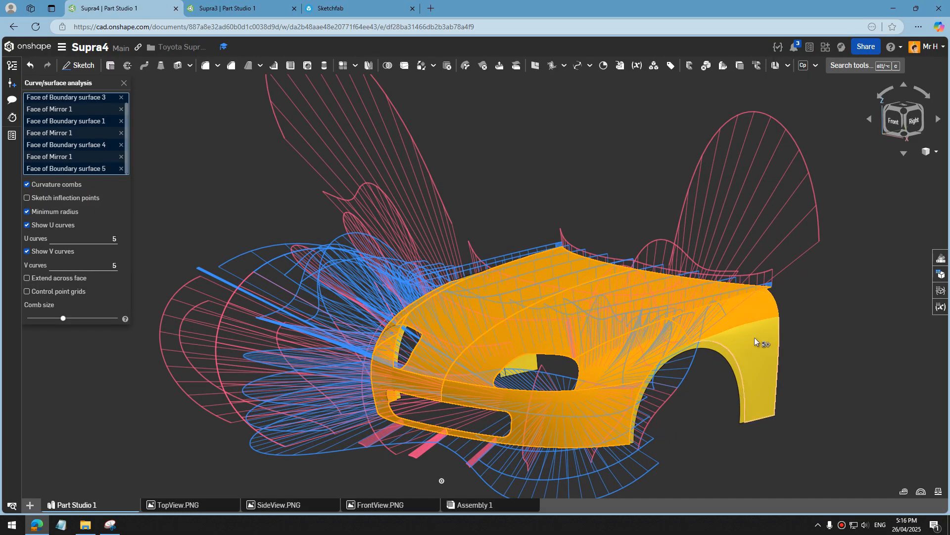
pyautogui.click(755, 337)
pyautogui.moveTo(511, 340); pyautogui.dragTo(644, 381, button='right')
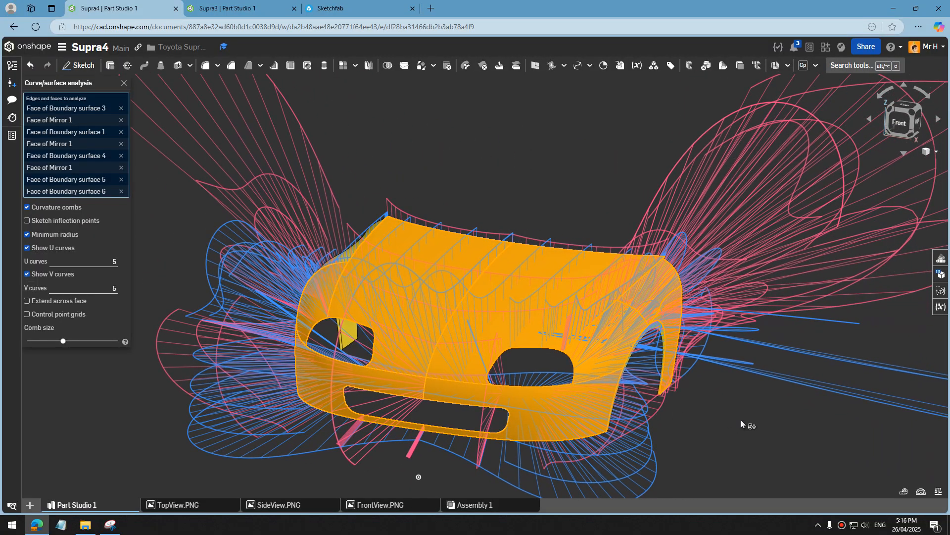